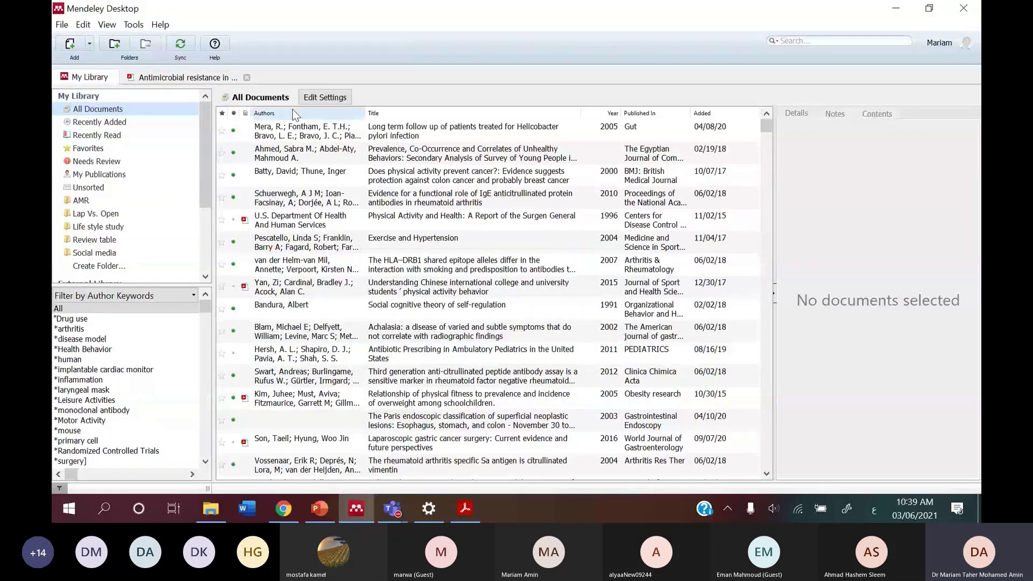
Minimise the open windows to reveal the desktop, and switch back to Mendeley Desktop.
{"action": "left_click", "coordinate": [896, 10]}
{"action": "left_click", "coordinate": [897, 12]}
{"action": "left_click", "coordinate": [897, 11]}
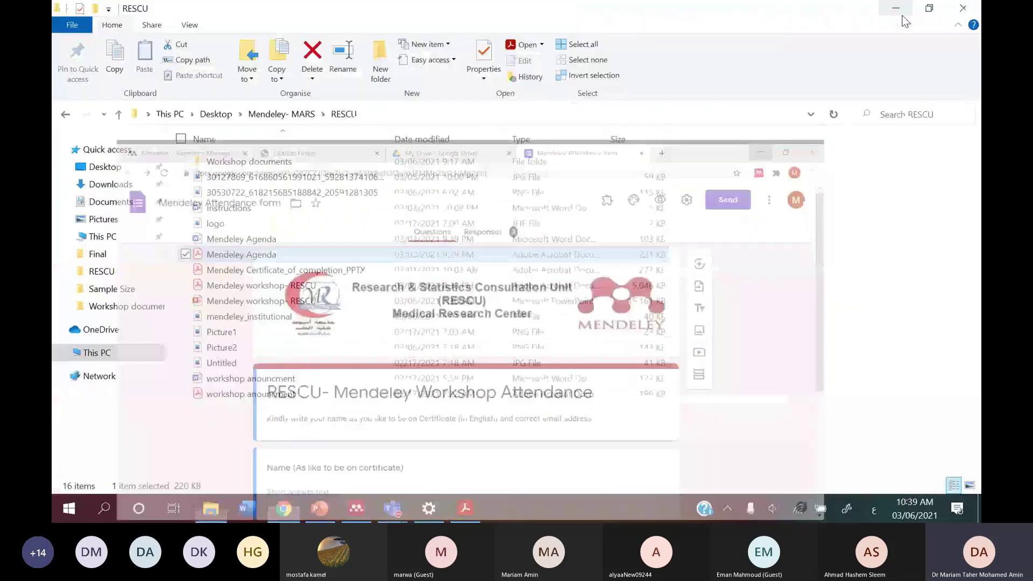
{"action": "left_click", "coordinate": [897, 11]}
{"action": "left_click", "coordinate": [901, 17]}
{"action": "left_click", "coordinate": [903, 15]}
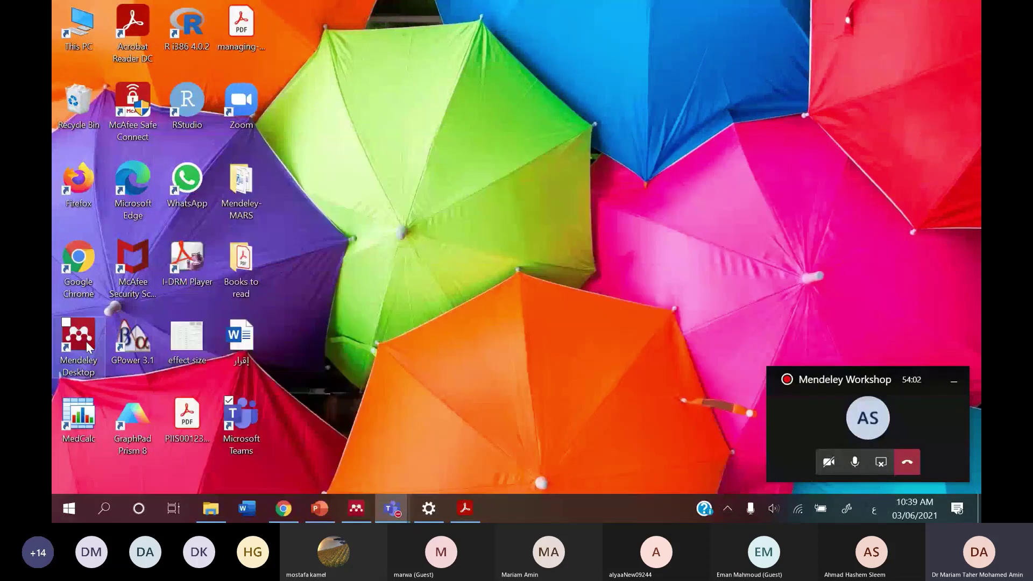
{"action": "left_click", "coordinate": [356, 509]}
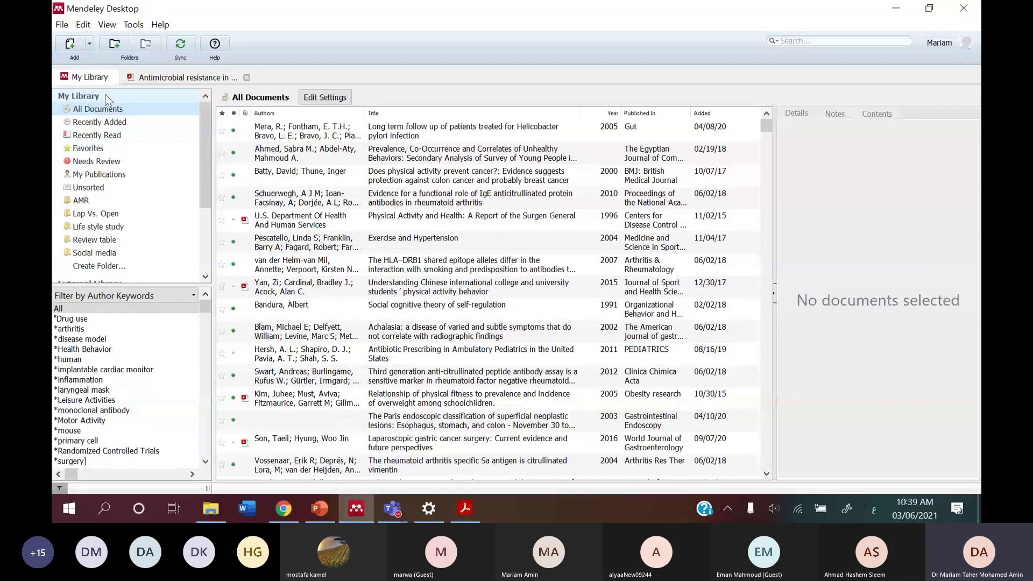
Browse the full list of references in All Documents and return to its beginning.
{"action": "scroll", "coordinate": [304, 160], "scroll_direction": "down", "scroll_amount": 5}
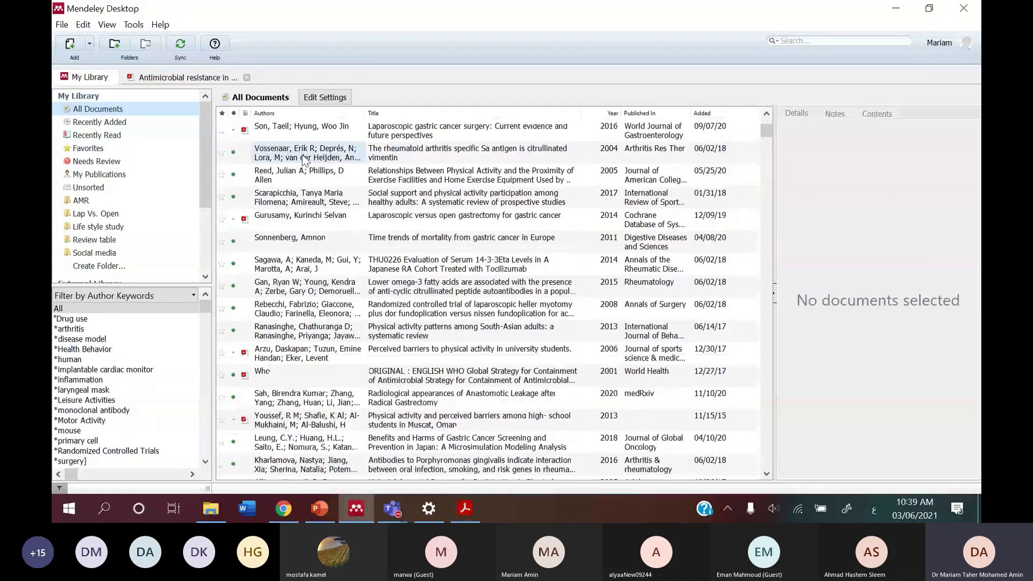
{"action": "scroll", "coordinate": [322, 161], "scroll_direction": "down", "scroll_amount": 5}
{"action": "left_click_drag", "start_coordinate": [766, 148], "coordinate": [766, 125]}
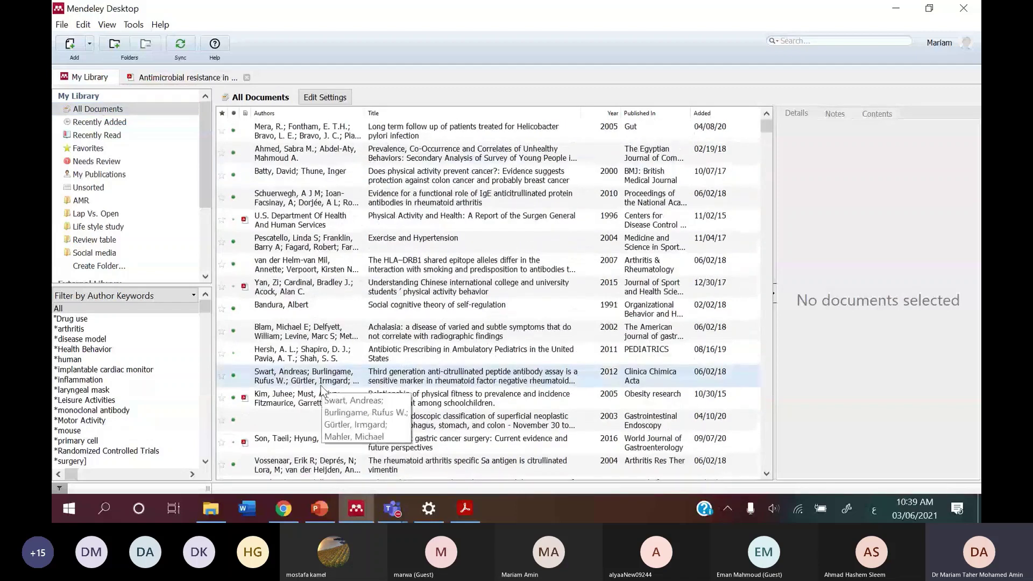
View the Recently Added, Recently Read, Favorites, Needs Review, My Publications and Unsorted collections one after another.
{"action": "left_click", "coordinate": [97, 122]}
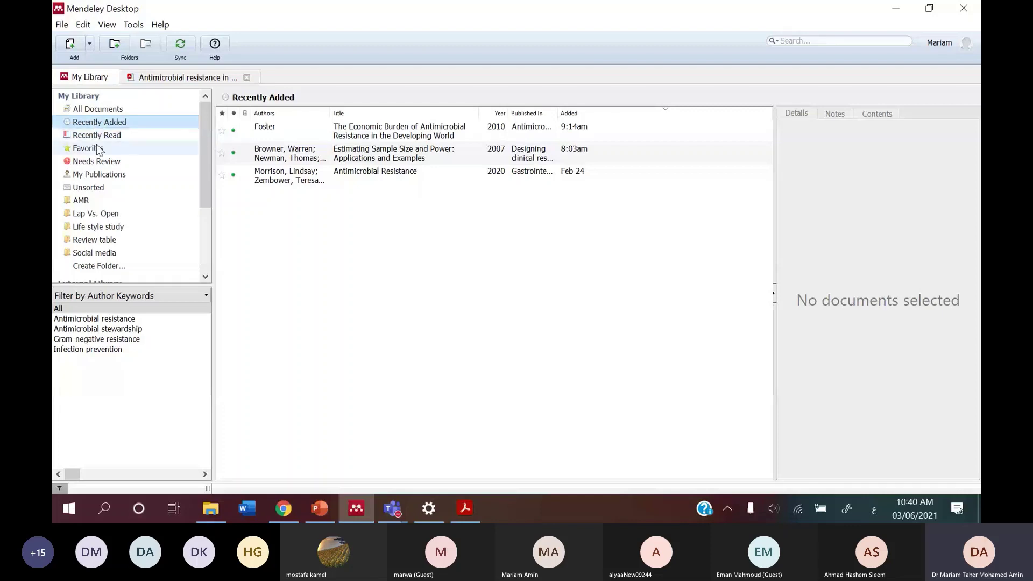
{"action": "left_click", "coordinate": [111, 136]}
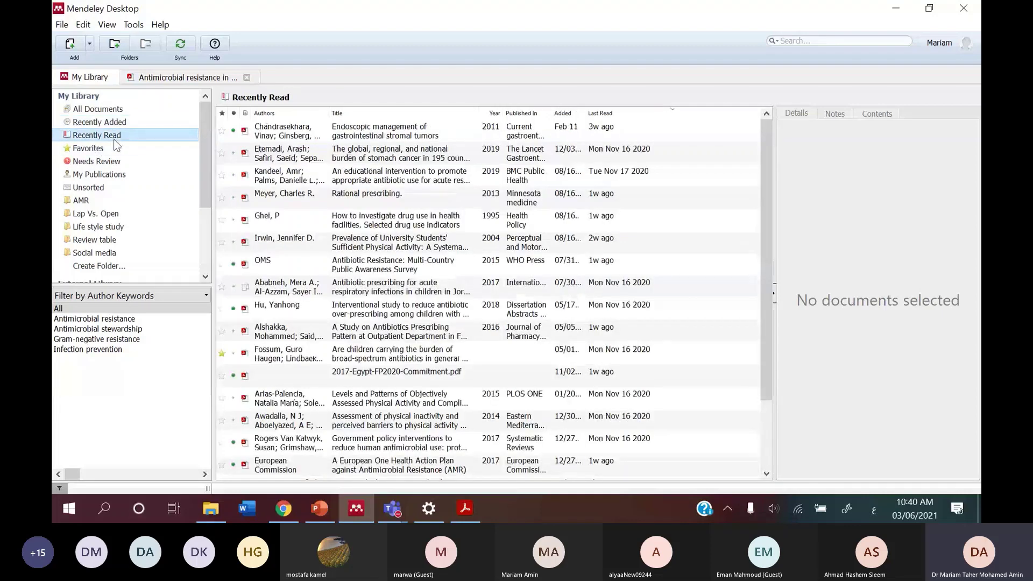
{"action": "left_click", "coordinate": [113, 150]}
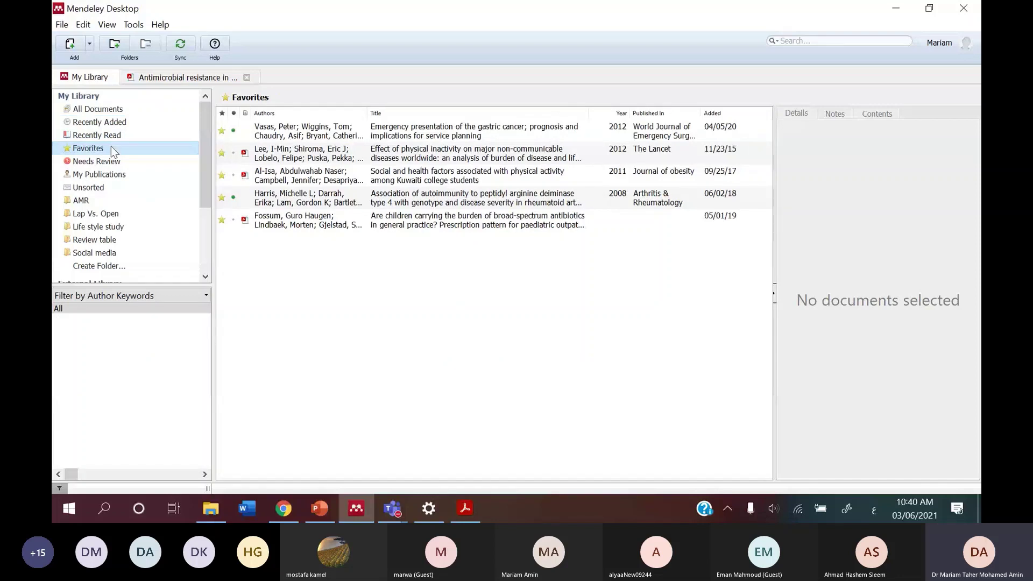
{"action": "left_click", "coordinate": [109, 162]}
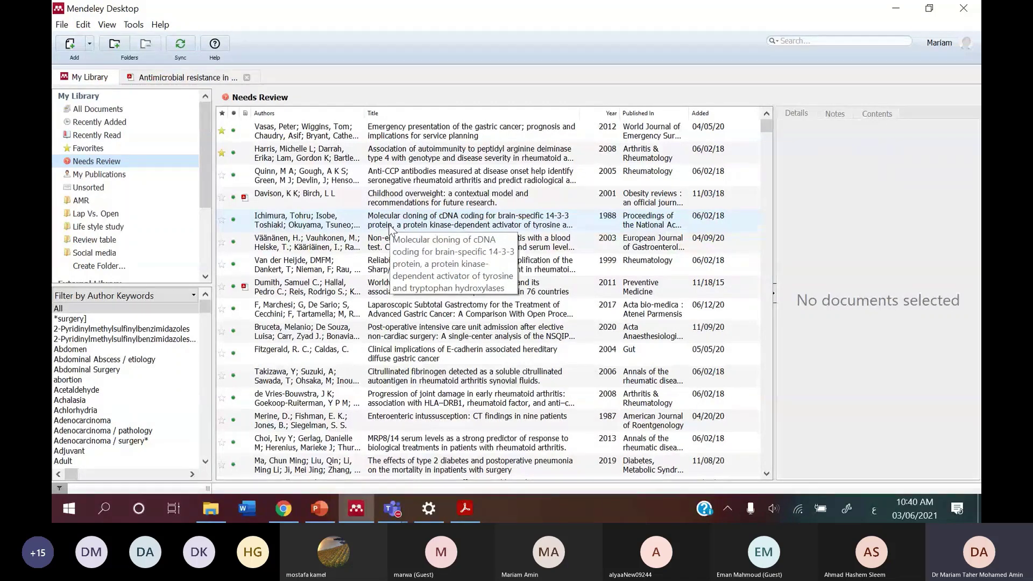
{"action": "left_click", "coordinate": [135, 176]}
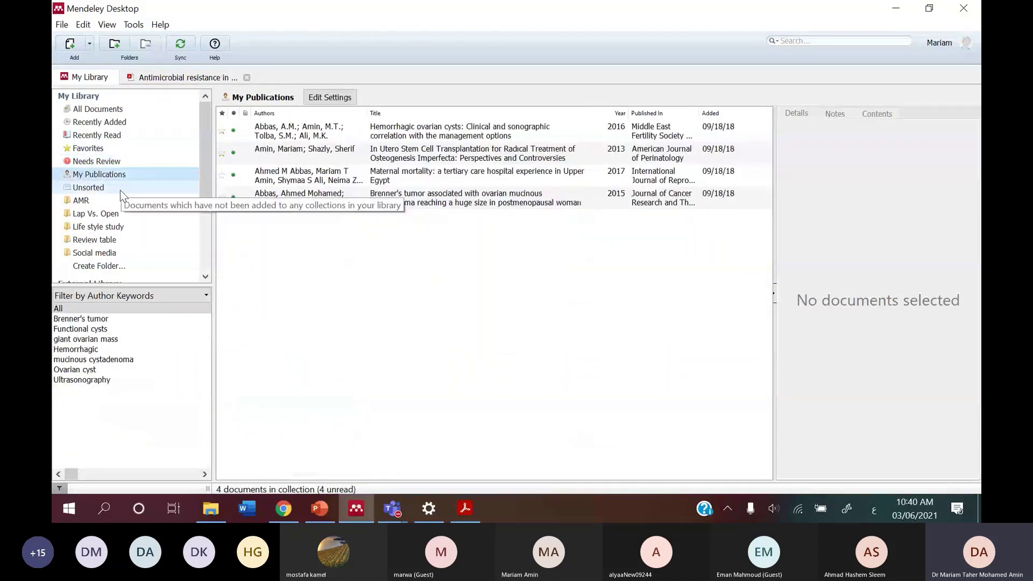
{"action": "left_click", "coordinate": [121, 192]}
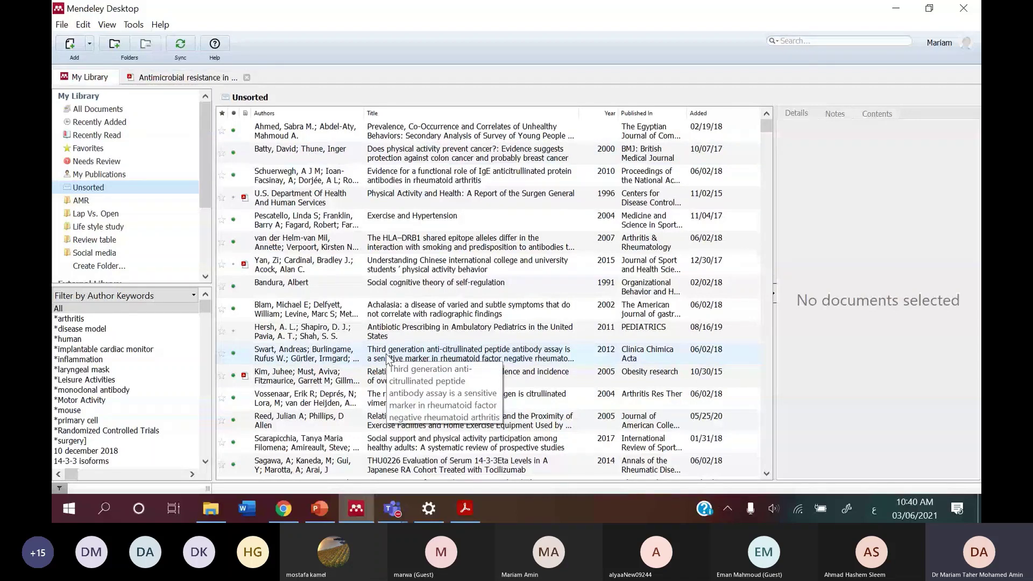
Return to the All Documents collection and look through its references.
{"action": "left_click", "coordinate": [87, 109]}
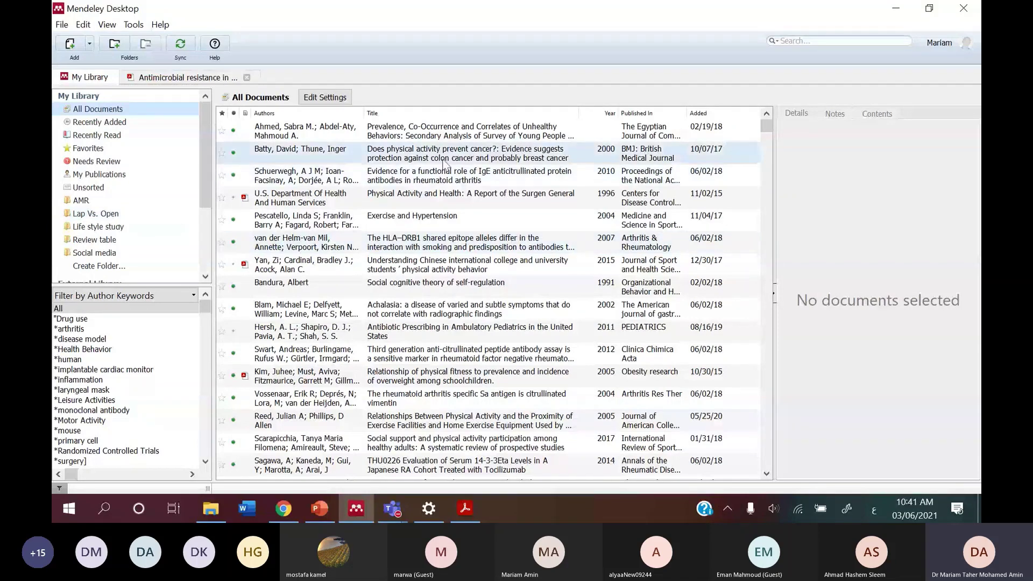
{"action": "scroll", "coordinate": [445, 164], "scroll_direction": "down", "scroll_amount": 8}
{"action": "scroll", "coordinate": [445, 164], "scroll_direction": "down", "scroll_amount": 1}
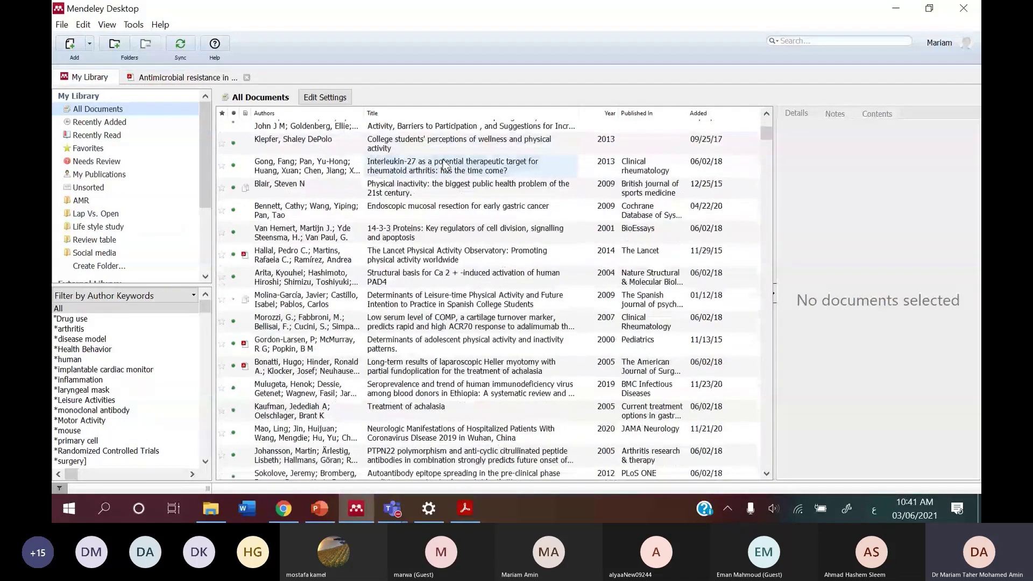
{"action": "scroll", "coordinate": [445, 164], "scroll_direction": "up", "scroll_amount": 5}
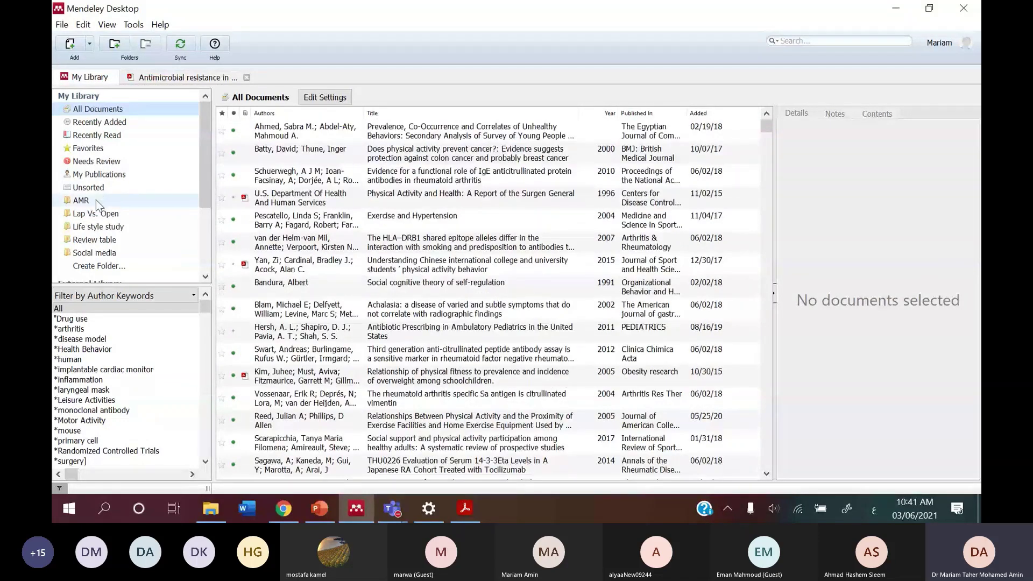
View the documents in the AMR and Lap Vs. Open folders and in the DHS analysis group.
{"action": "left_click", "coordinate": [97, 200]}
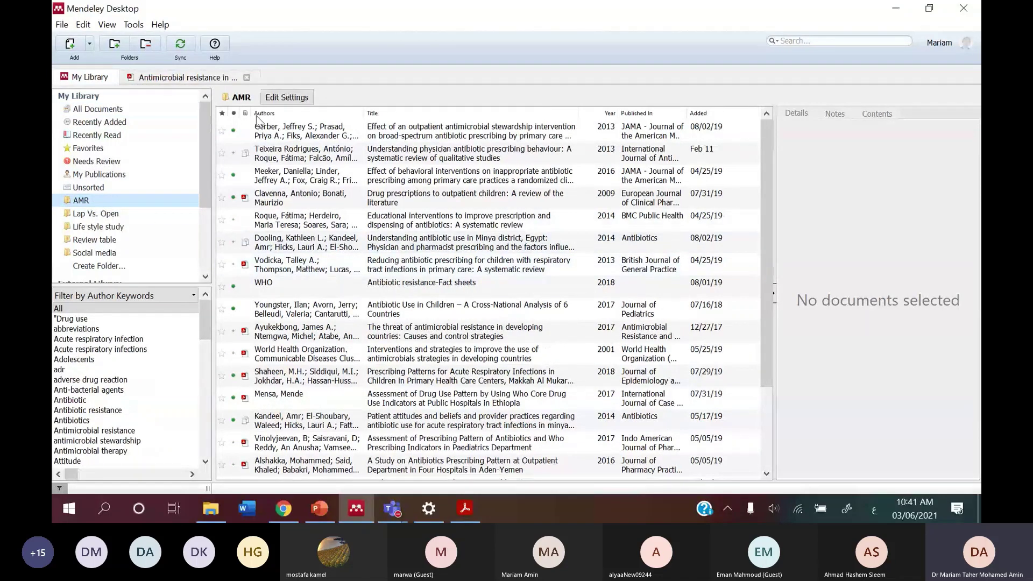
{"action": "left_click", "coordinate": [81, 215]}
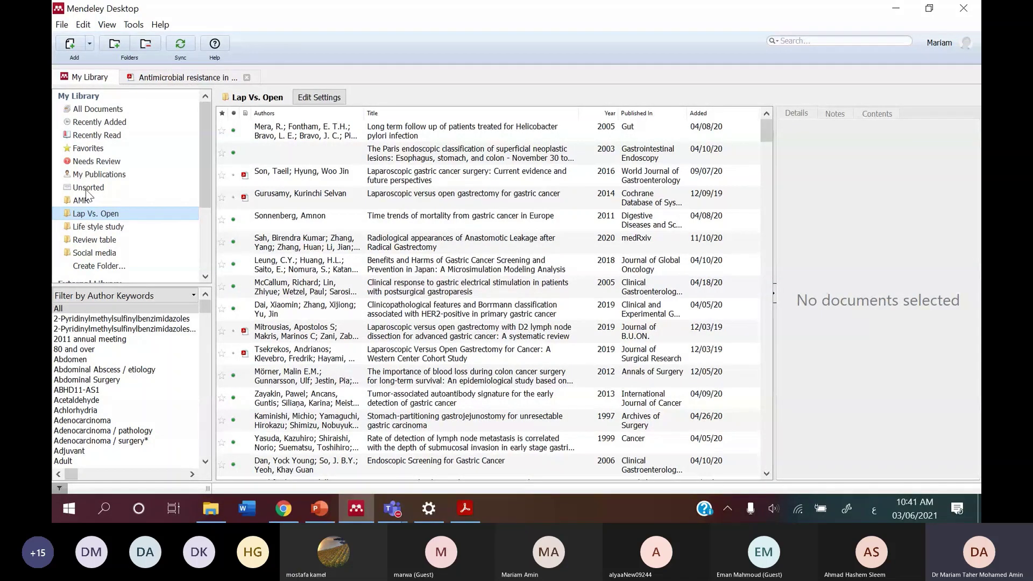
{"action": "scroll", "coordinate": [108, 194], "scroll_direction": "down", "scroll_amount": 2}
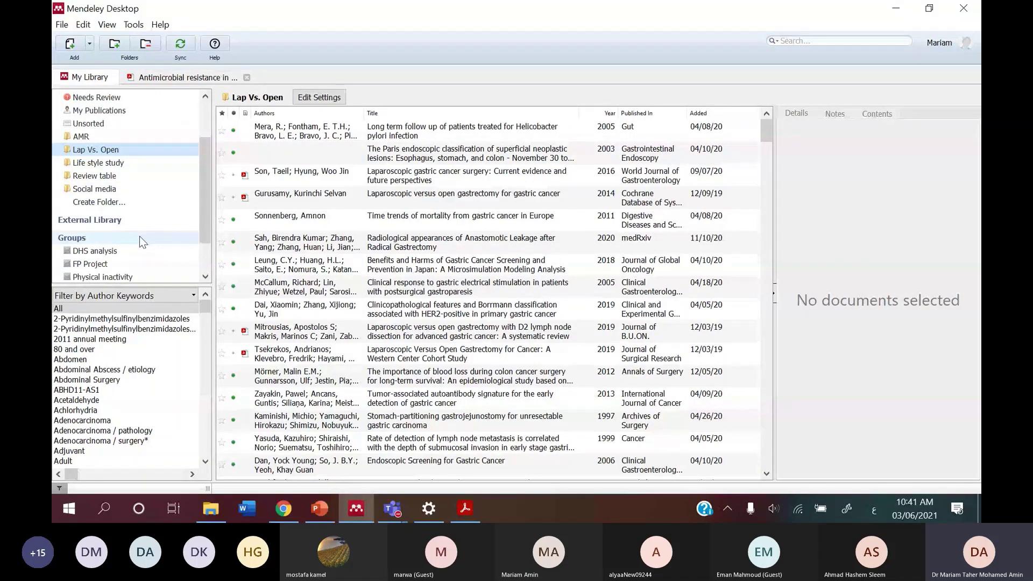
{"action": "scroll", "coordinate": [140, 237], "scroll_direction": "down", "scroll_amount": 1}
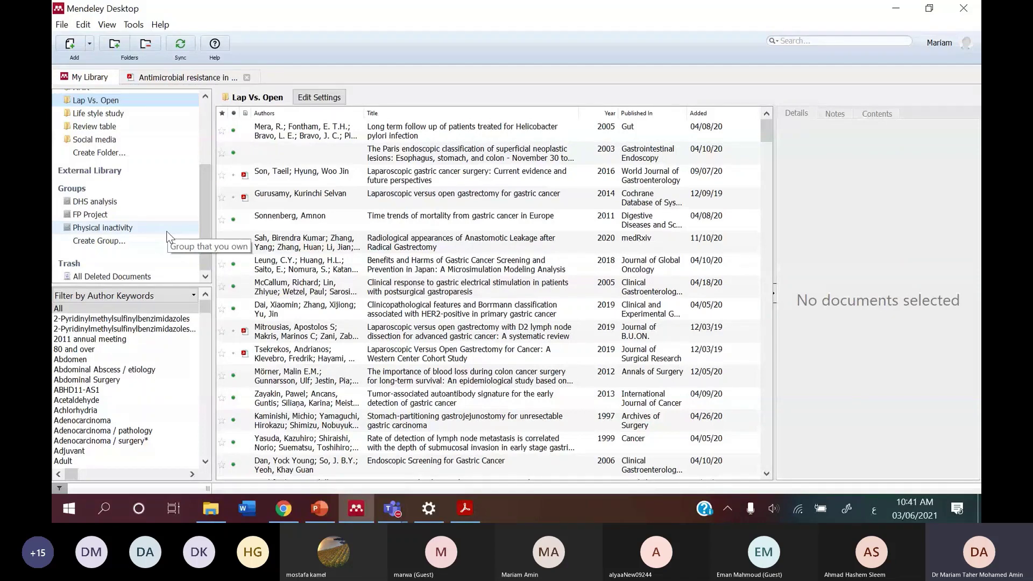
{"action": "left_click", "coordinate": [115, 200]}
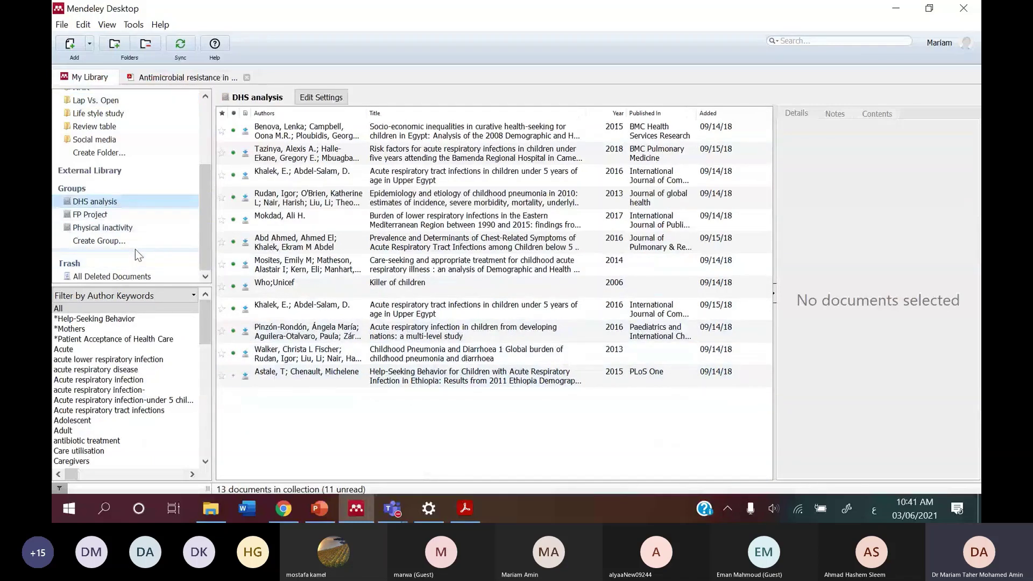
{"action": "scroll", "coordinate": [140, 253], "scroll_direction": "up", "scroll_amount": 3}
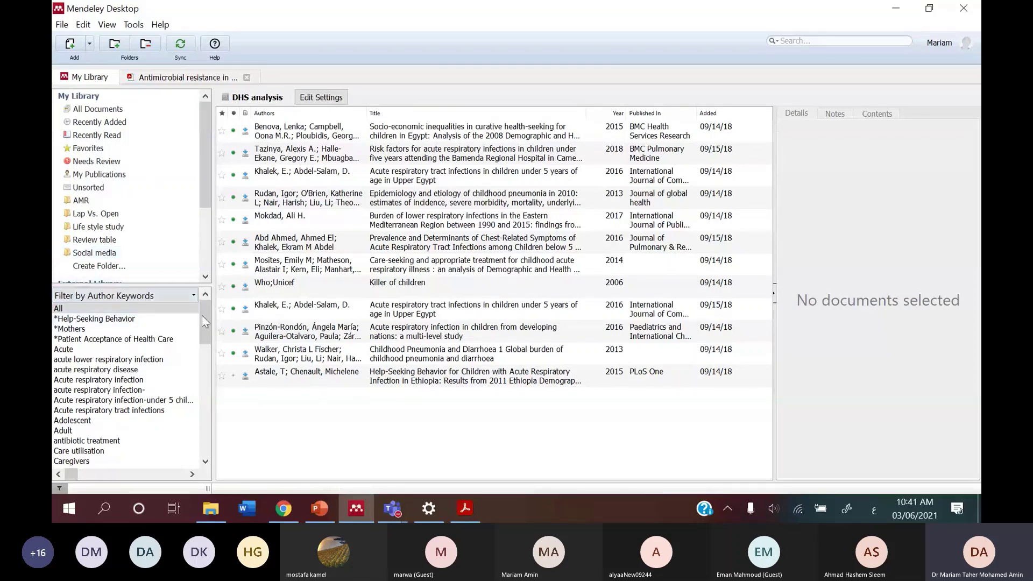
Check the available filter types, and filter All Documents by the author keyword "*arthritis".
{"action": "mouse_move", "coordinate": [201, 315]}
{"action": "left_mouse_down"}
{"action": "mouse_move", "coordinate": [208, 399]}
{"action": "mouse_move", "coordinate": [207, 296]}
{"action": "left_mouse_up"}
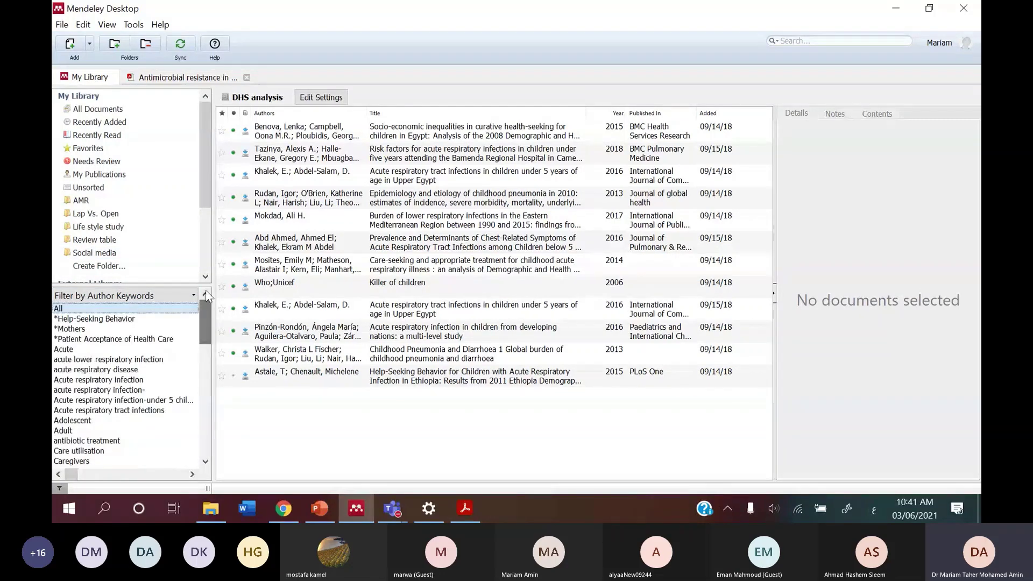
{"action": "left_click", "coordinate": [172, 297]}
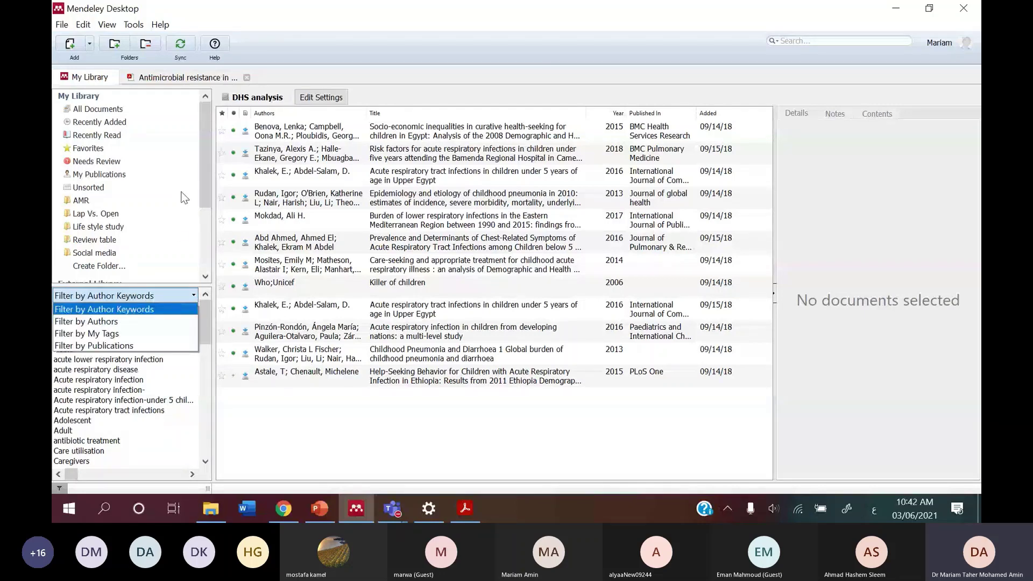
{"action": "left_click", "coordinate": [130, 111]}
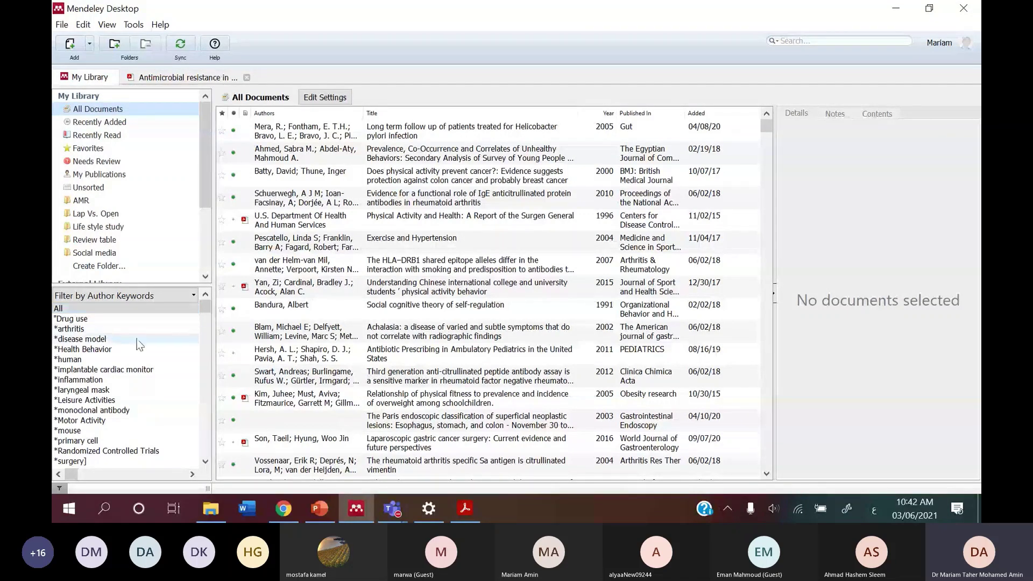
{"action": "left_click", "coordinate": [99, 330]}
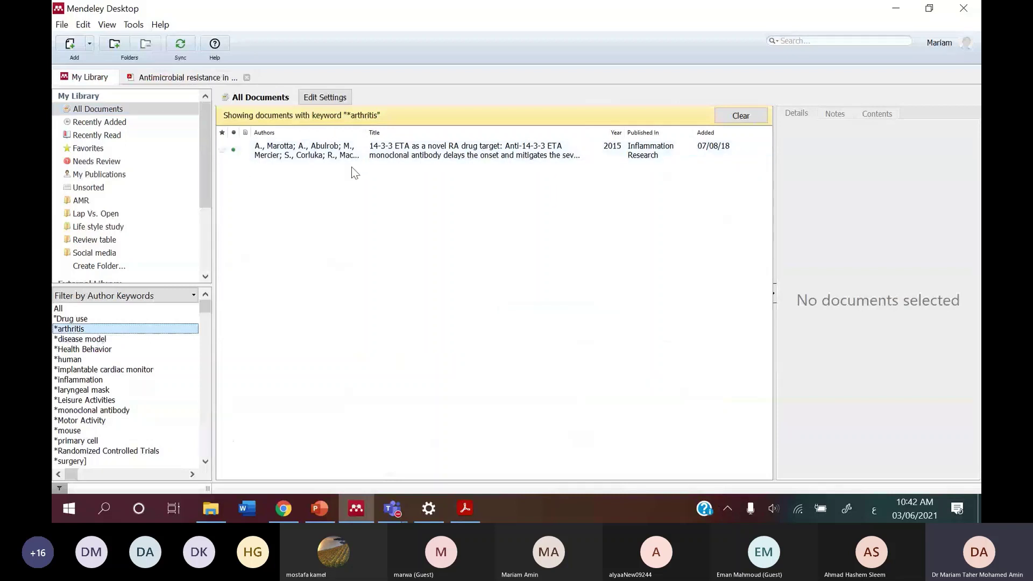
{"action": "scroll", "coordinate": [169, 396], "scroll_direction": "down", "scroll_amount": 2}
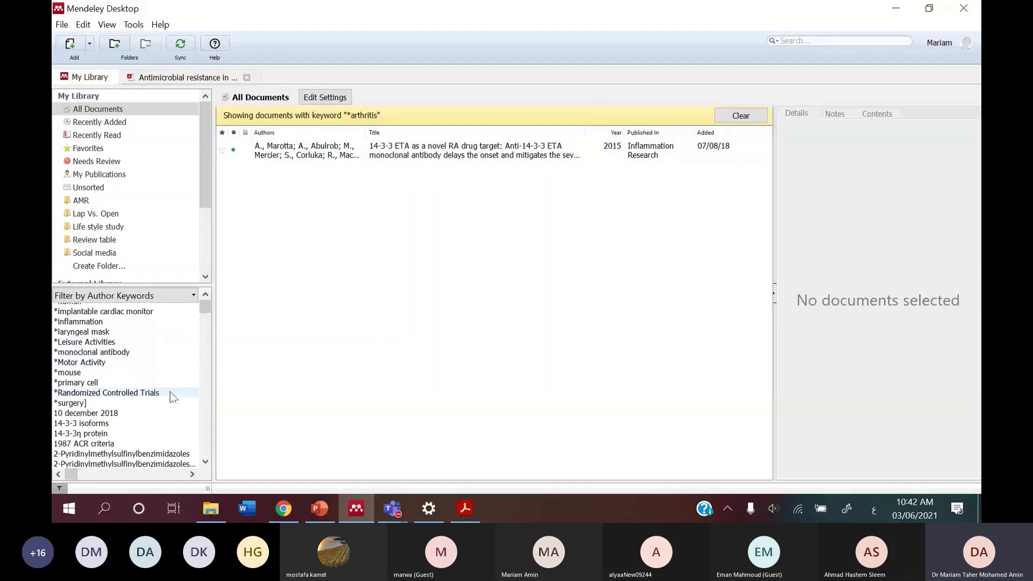
{"action": "scroll", "coordinate": [158, 322], "scroll_direction": "up", "scroll_amount": 2}
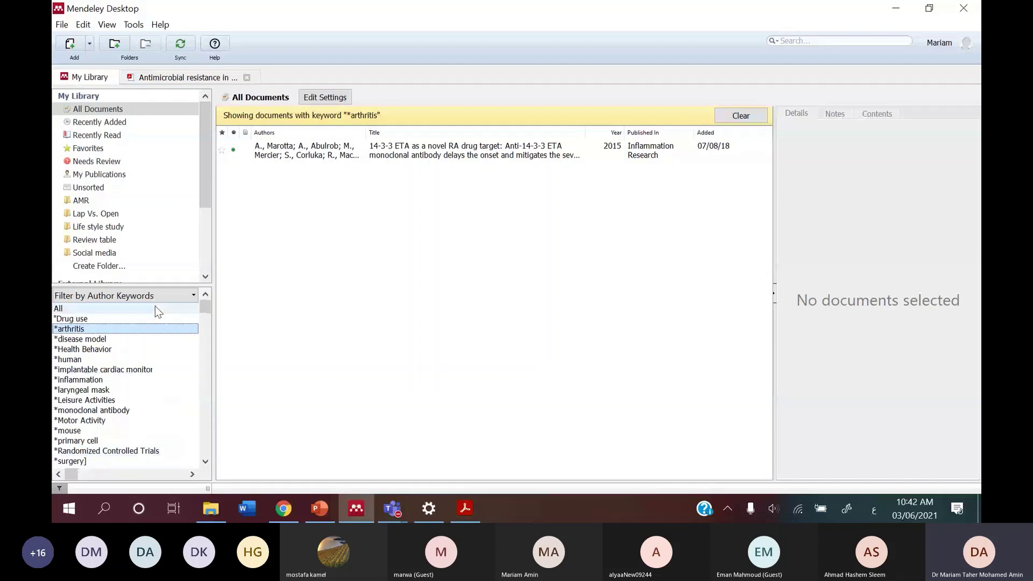
Switch the library filter to Authors, and change it to My Tags.
{"action": "left_click", "coordinate": [157, 296]}
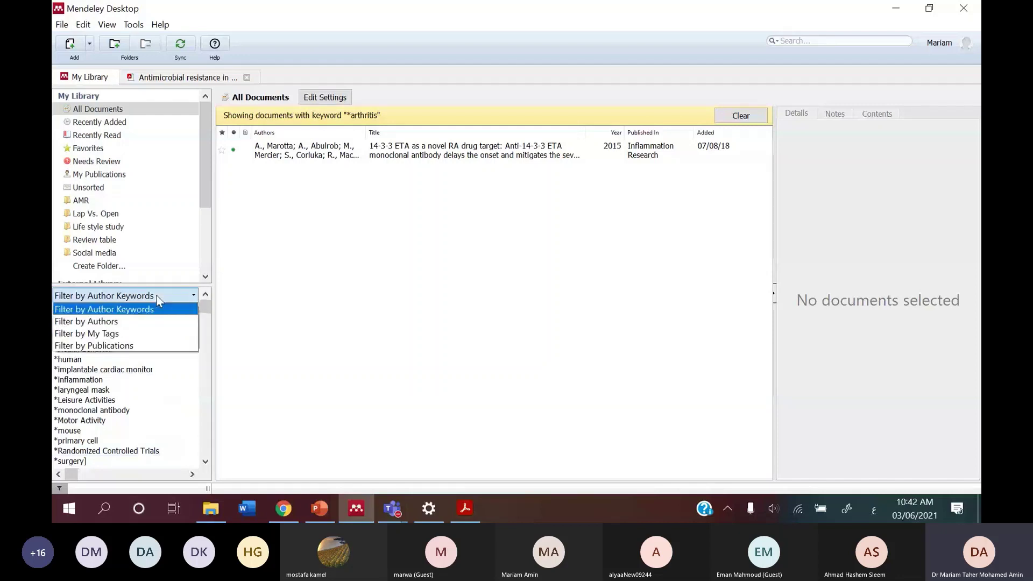
{"action": "left_click", "coordinate": [140, 321]}
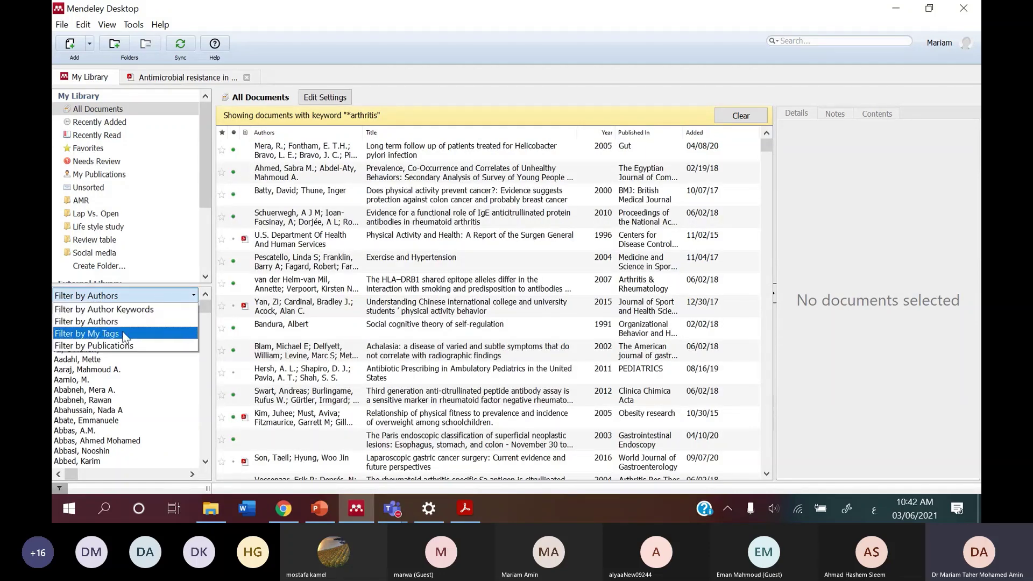
{"action": "left_click", "coordinate": [126, 335]}
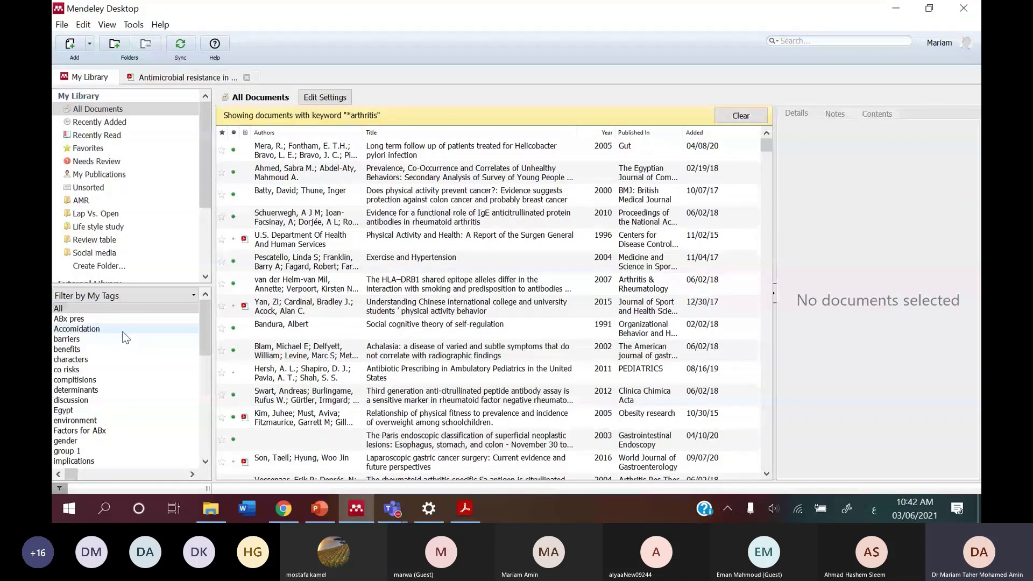
{"action": "left_click", "coordinate": [154, 295]}
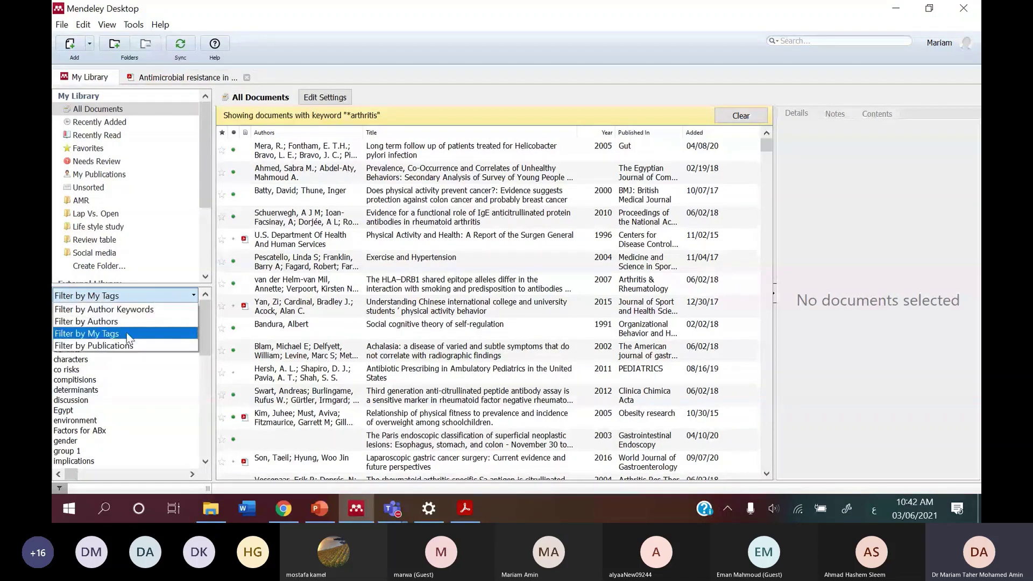
{"action": "left_click", "coordinate": [131, 295]}
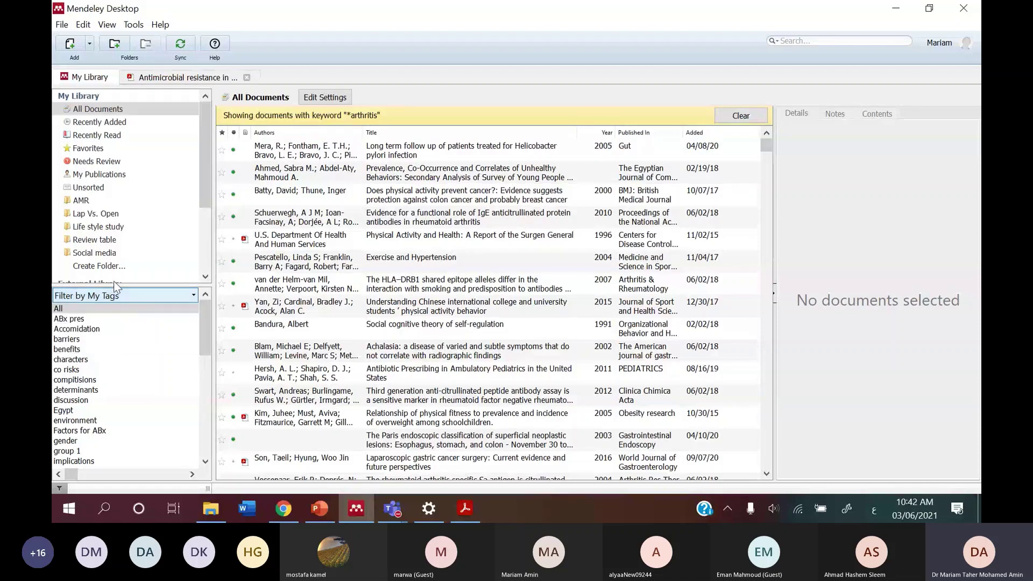
Set the library filter back to Author Keywords and clear the "*arthritis" keyword filter.
{"action": "left_click", "coordinate": [123, 295]}
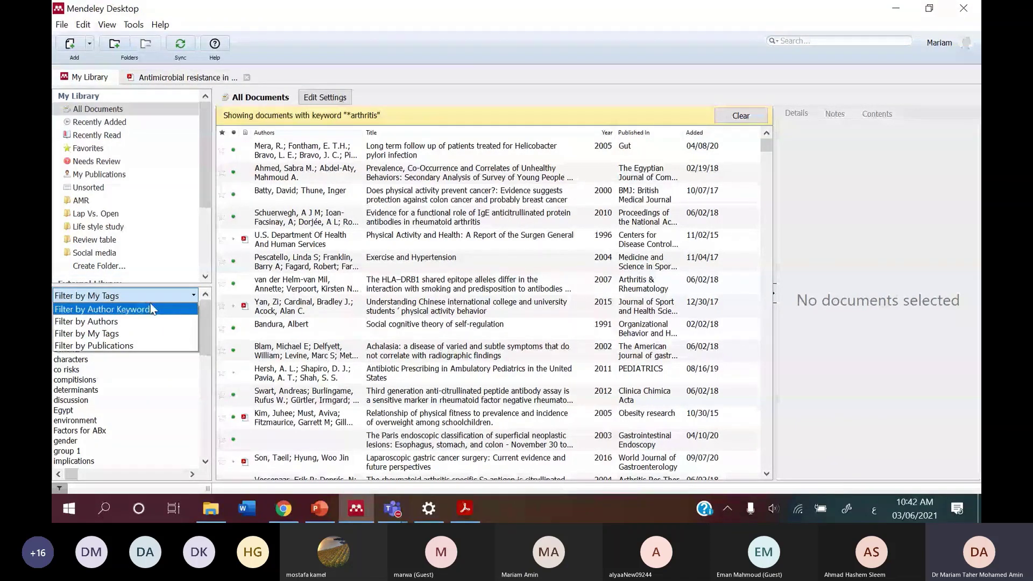
{"action": "left_click", "coordinate": [152, 308]}
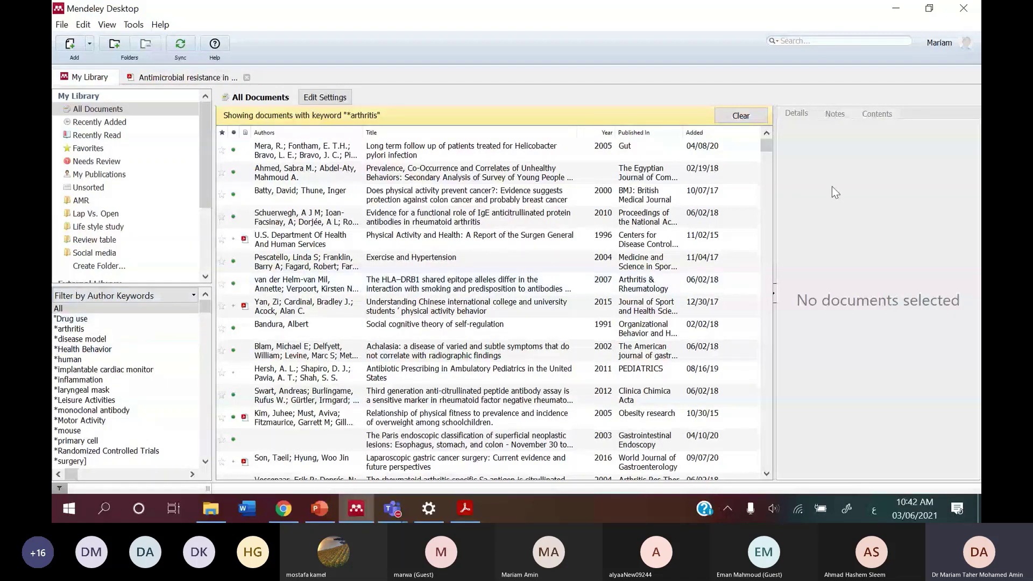
{"action": "left_click", "coordinate": [741, 115]}
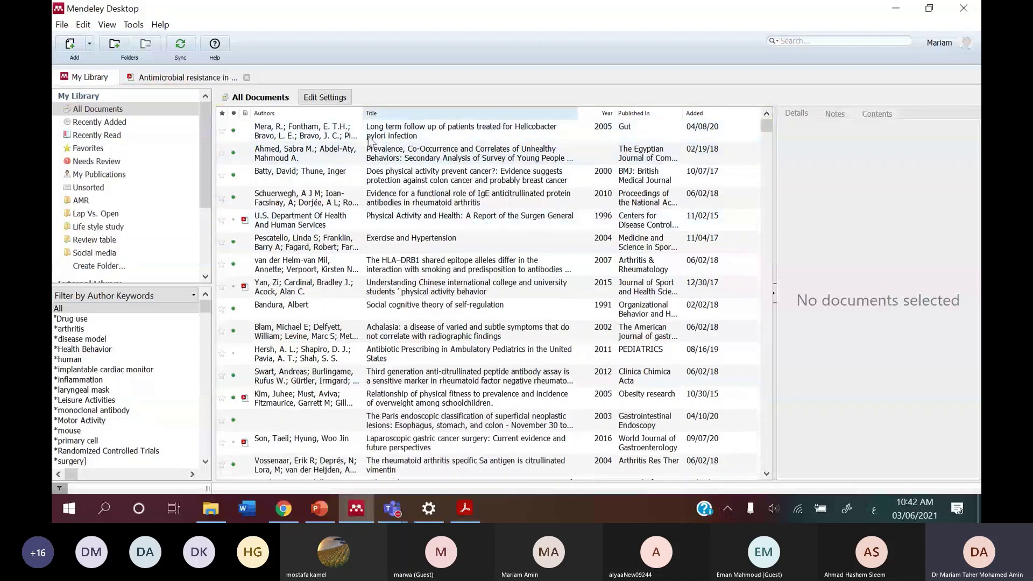
Open the Lap Vs. Open folder in My Library.
{"action": "left_click", "coordinate": [118, 214]}
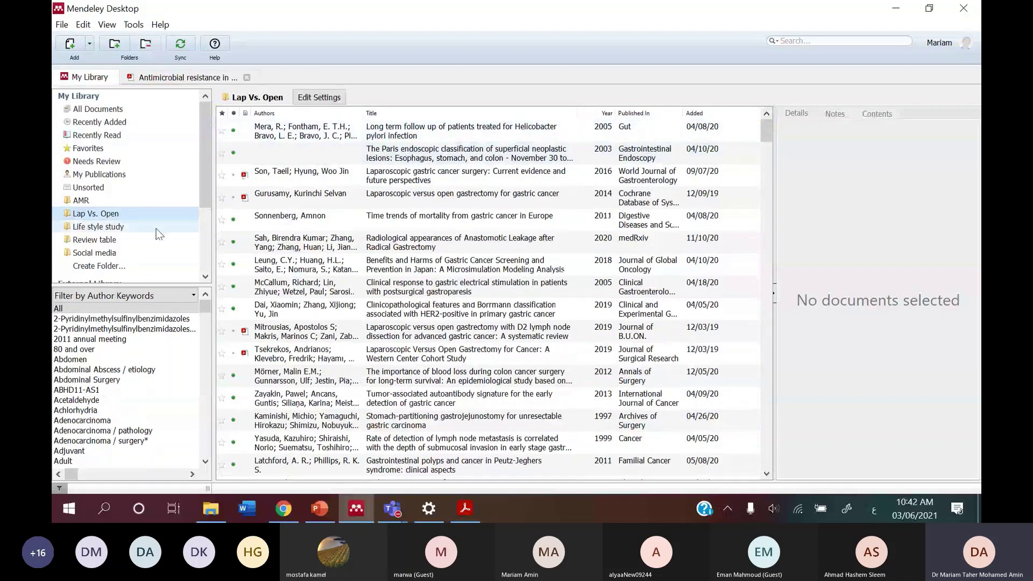
Select the paper "Long term follow up of patients treated for Helicobacter pylori infection", widen its details pane and review the bibliographic details.
{"action": "left_click", "coordinate": [157, 230]}
{"action": "left_click", "coordinate": [159, 213]}
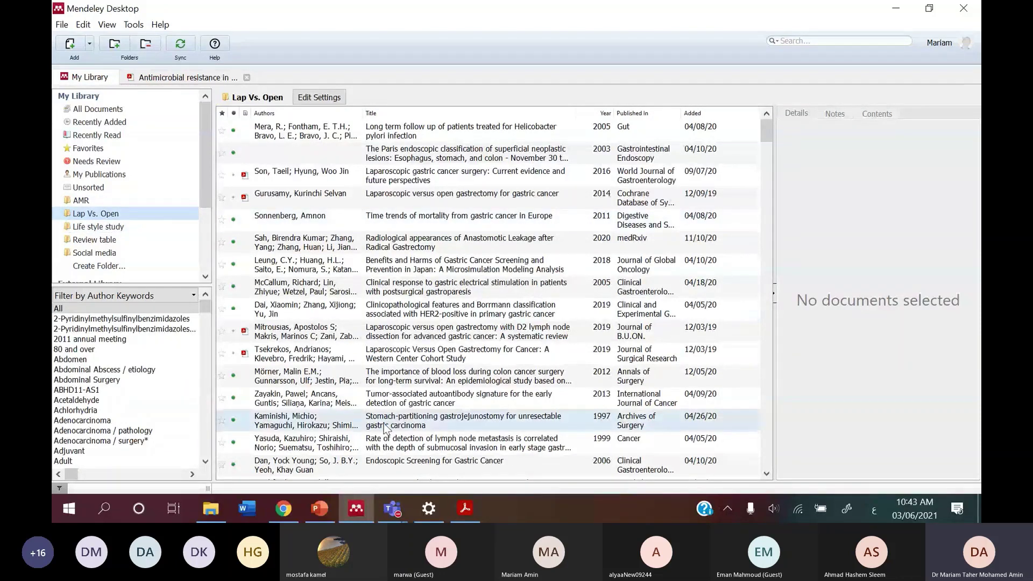
{"action": "left_click", "coordinate": [378, 138]}
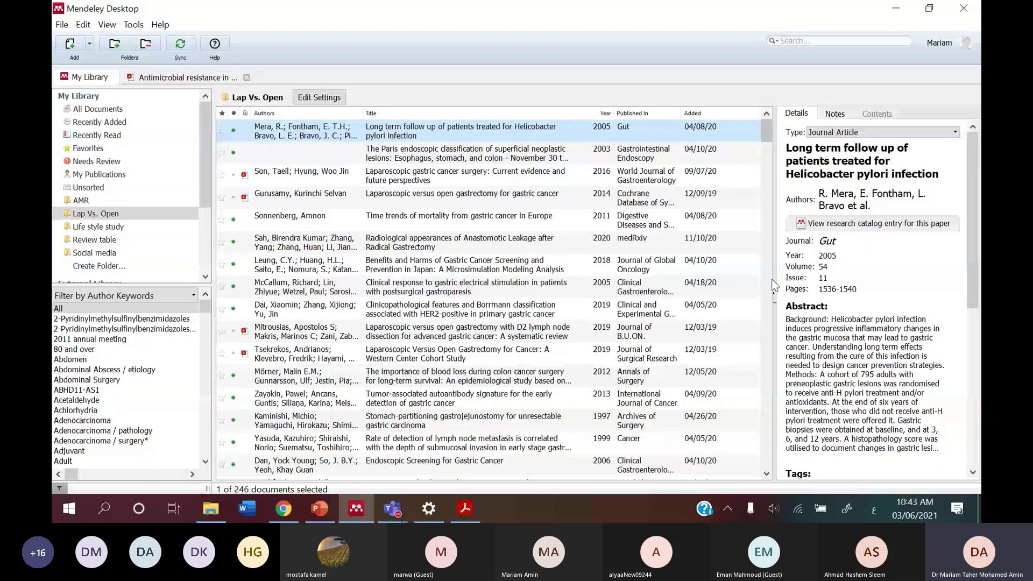
{"action": "left_click_drag", "start_coordinate": [773, 285], "coordinate": [740, 279]}
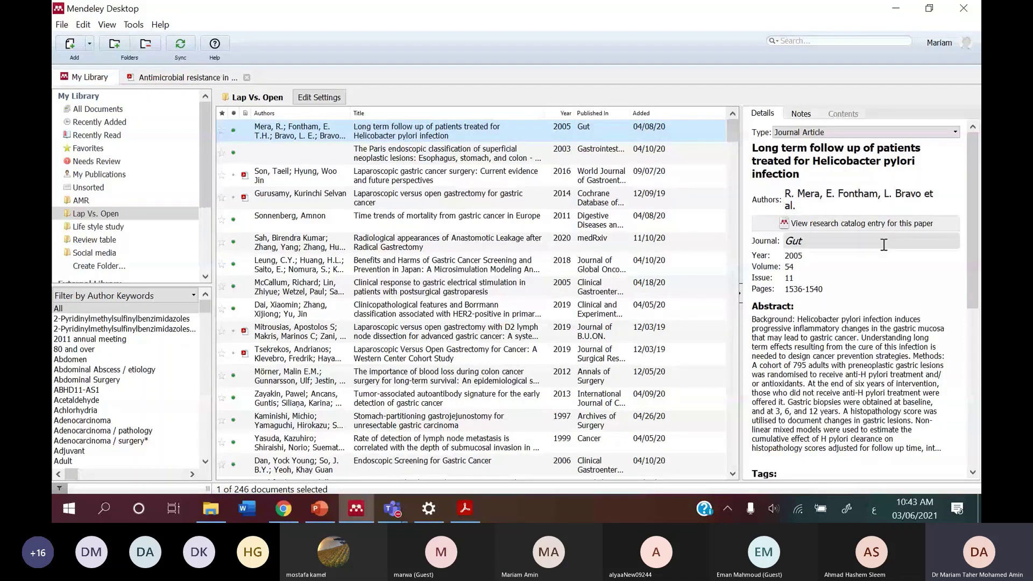
{"action": "scroll", "coordinate": [915, 242], "scroll_direction": "down", "scroll_amount": 8}
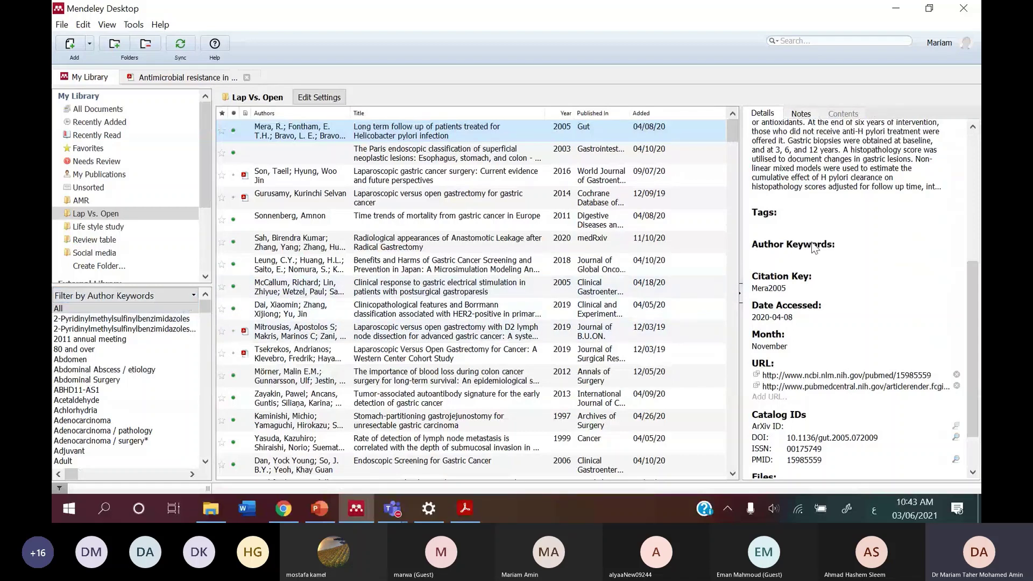
{"action": "scroll", "coordinate": [811, 241], "scroll_direction": "up", "scroll_amount": 5}
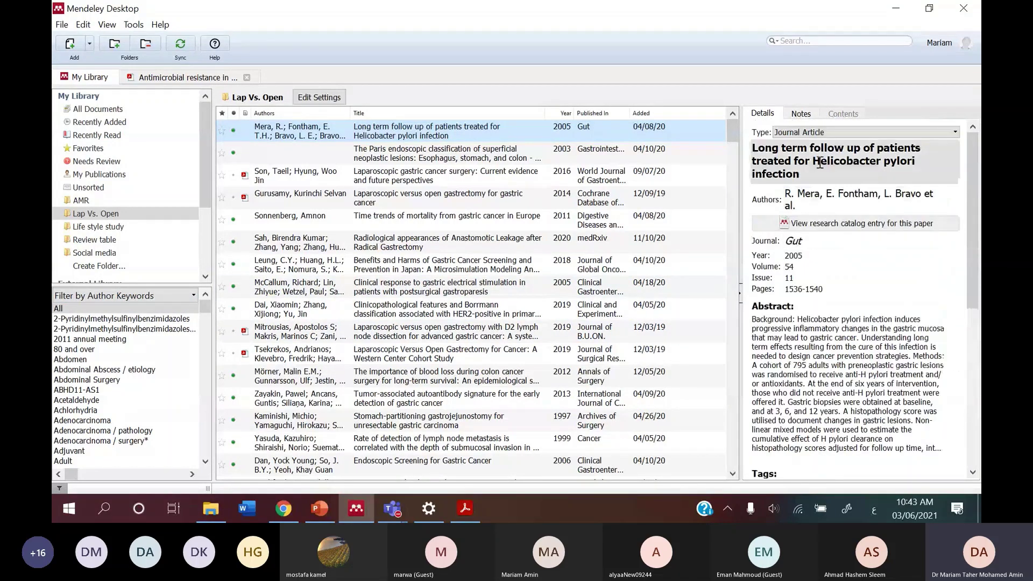
Open the general notes of the selected Helicobacter pylori paper for editing.
{"action": "left_click", "coordinate": [801, 114]}
{"action": "left_click", "coordinate": [824, 165]}
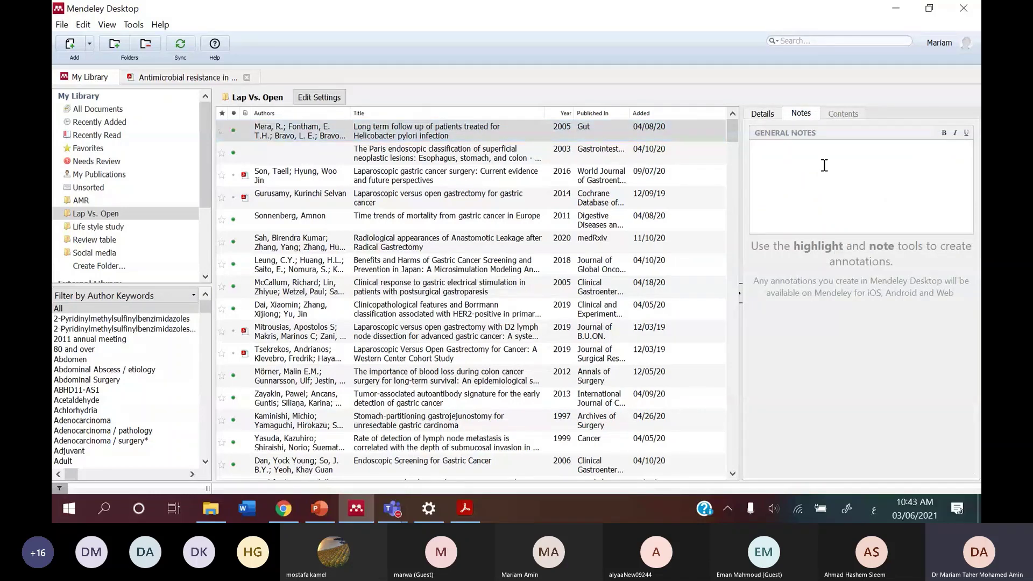
{"action": "type", "text": "÷ةخ بخق يهسؤ"}
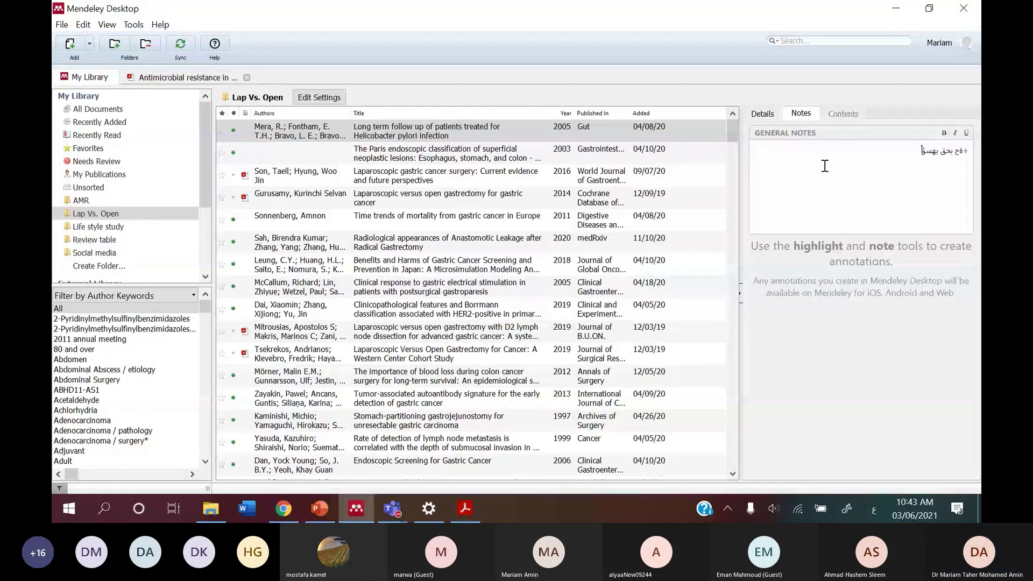
{"action": "type", "text": "عسسهخى"}
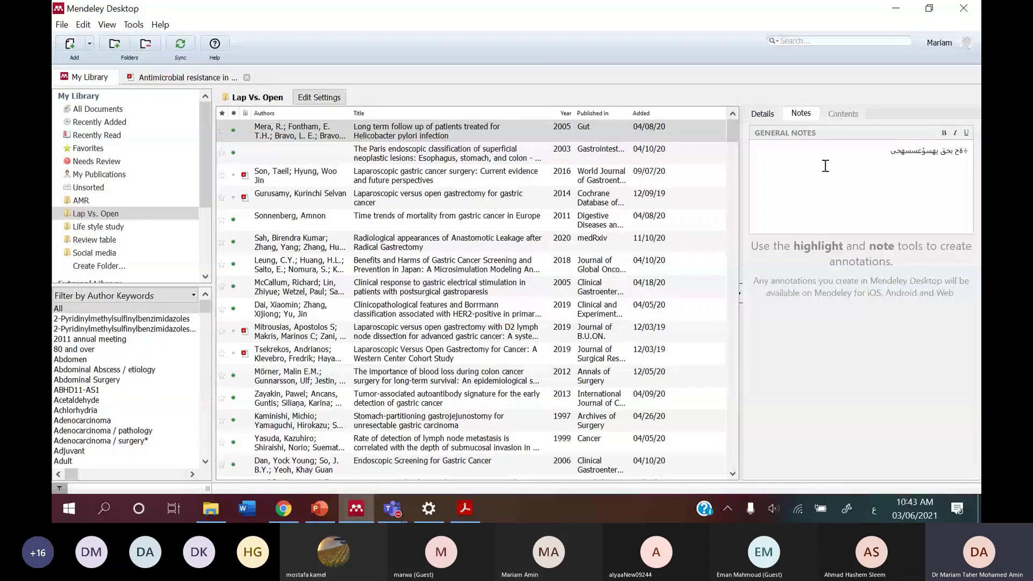
{"action": "left_click_drag", "start_coordinate": [842, 150], "coordinate": [971, 141]}
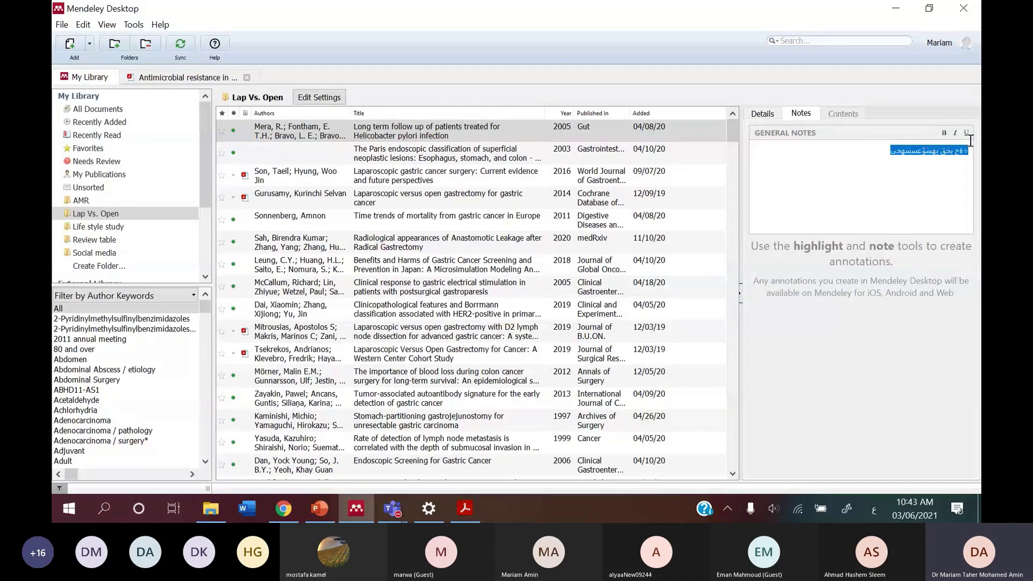
{"action": "key", "text": "BackSpace"}
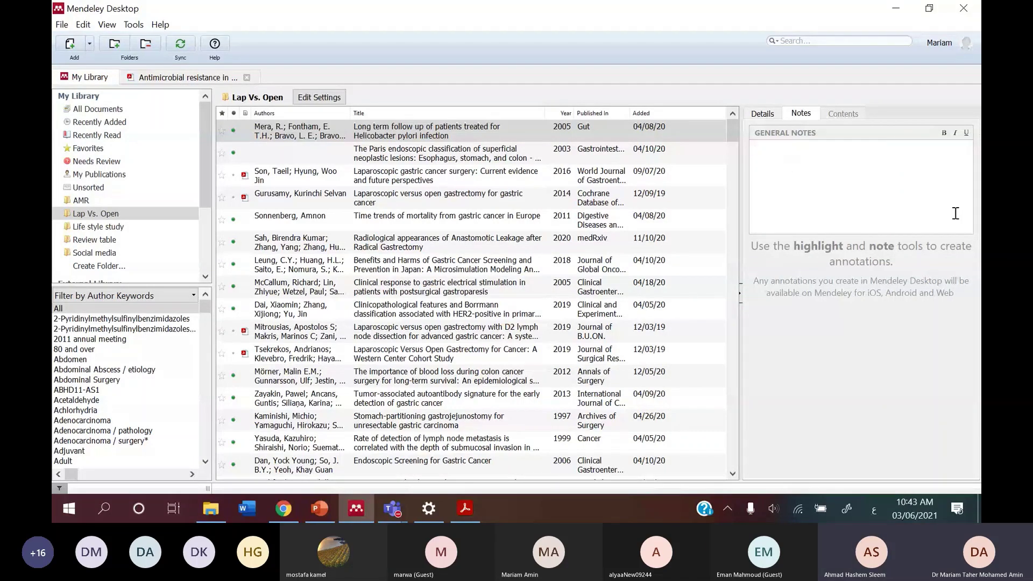
Switch the input language to English and write the general note "Imp for discussion".
{"action": "key", "text": "alt+shift"}
{"action": "type", "text": "Imp for disc"}
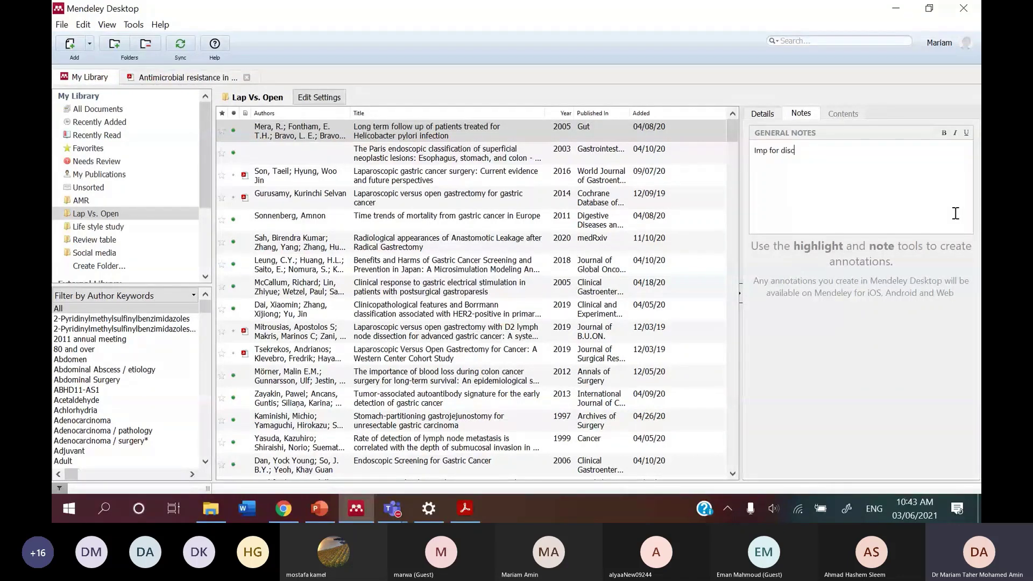
{"action": "type", "text": "ussion"}
Add the tags "Discussion; prevelance" to the Helicobacter pylori paper's details.
{"action": "left_click", "coordinate": [758, 114]}
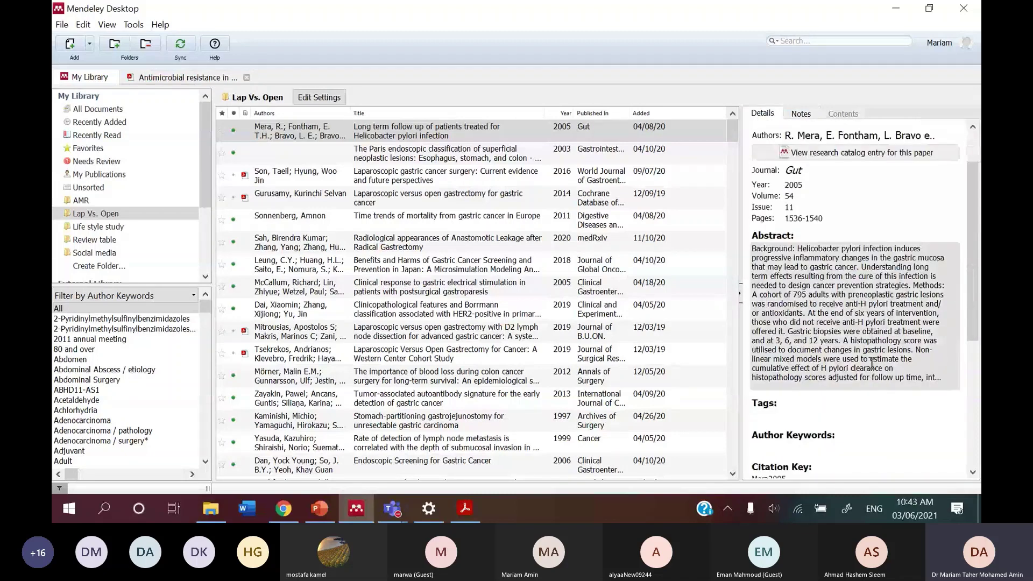
{"action": "scroll", "coordinate": [861, 269], "scroll_direction": "down", "scroll_amount": 2}
{"action": "type", "text": "Discussion"}
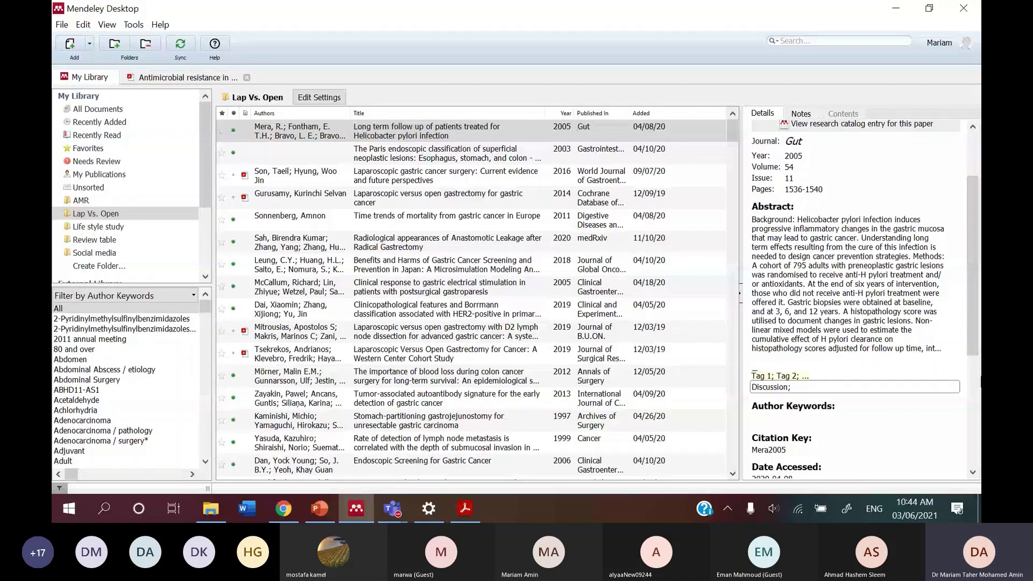
{"action": "type", "text": "; prevela"}
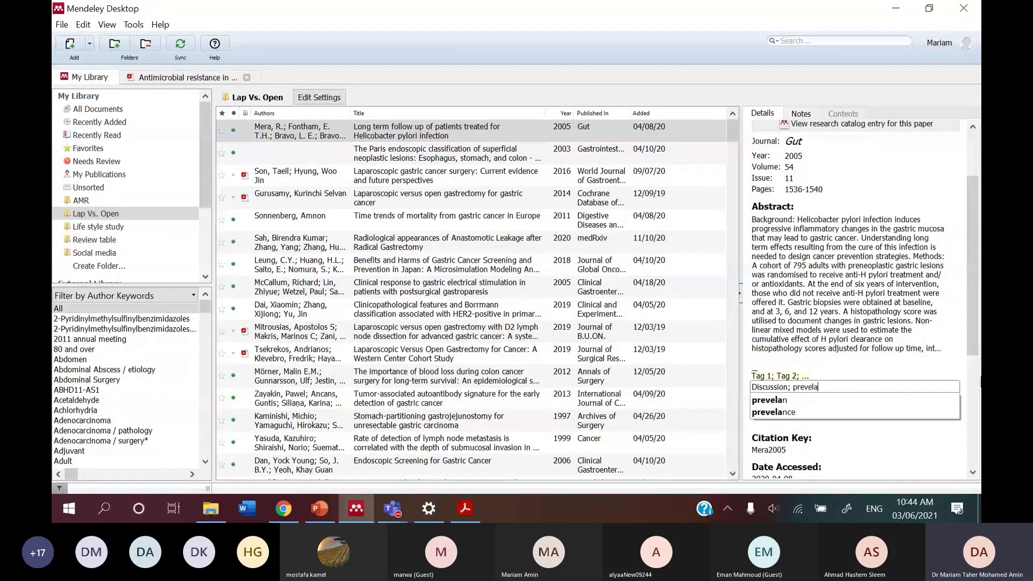
{"action": "type", "text": "nce"}
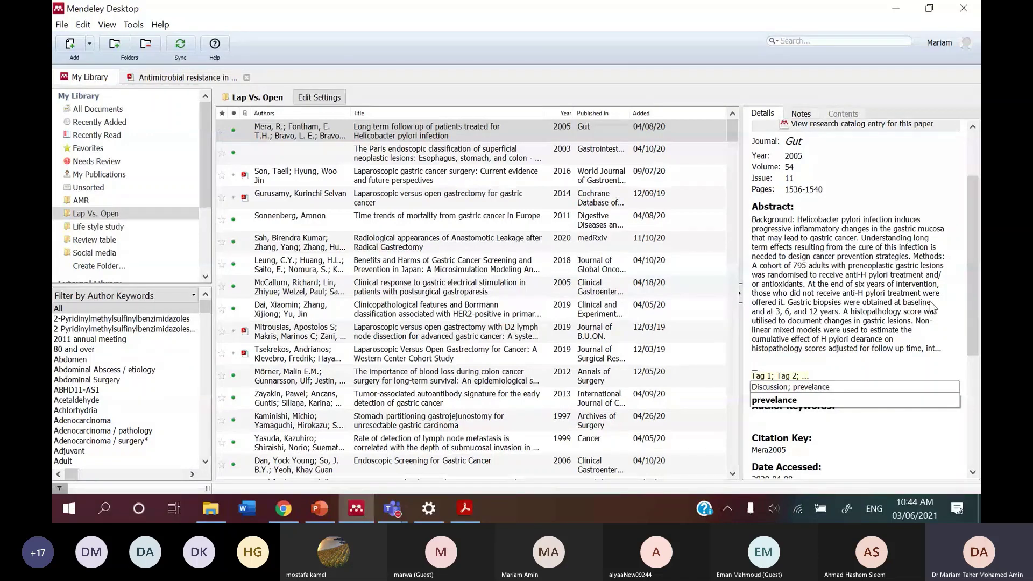
{"action": "left_click", "coordinate": [452, 309]}
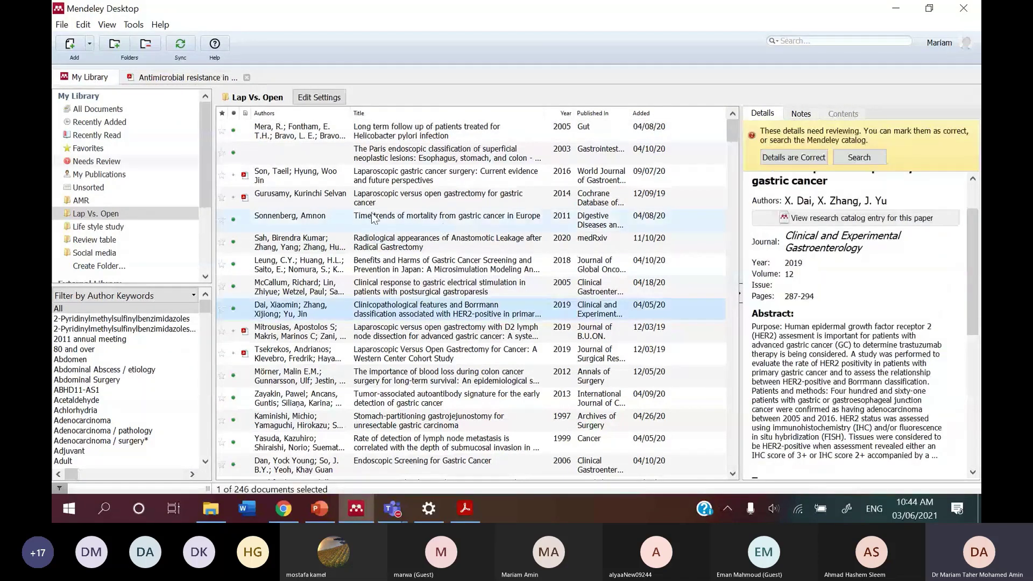
Filter the Lap Vs. Open folder by My Tags with the tag "Discussion", and extend the filter to All Documents.
{"action": "left_click", "coordinate": [163, 296]}
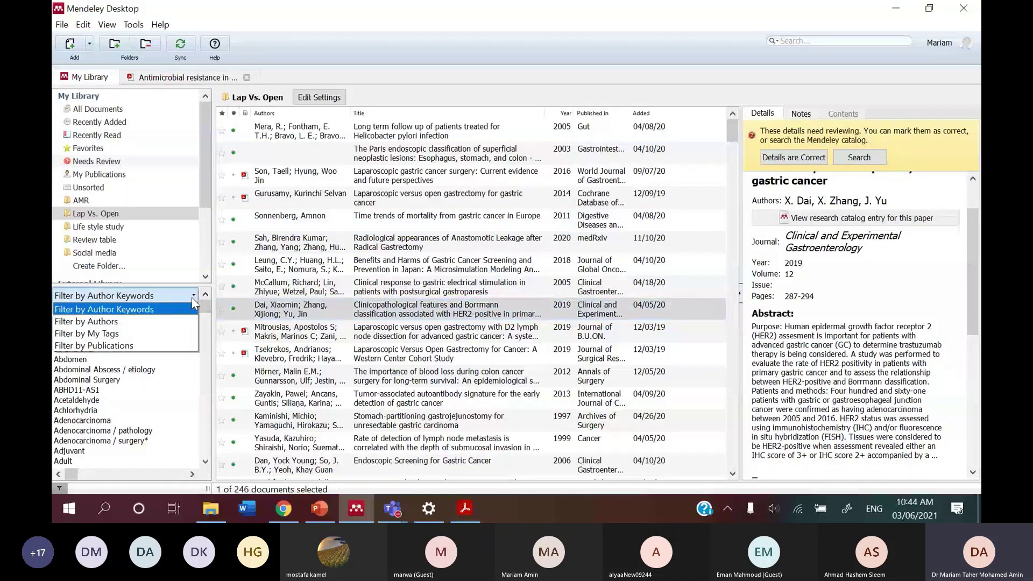
{"action": "left_click", "coordinate": [129, 338]}
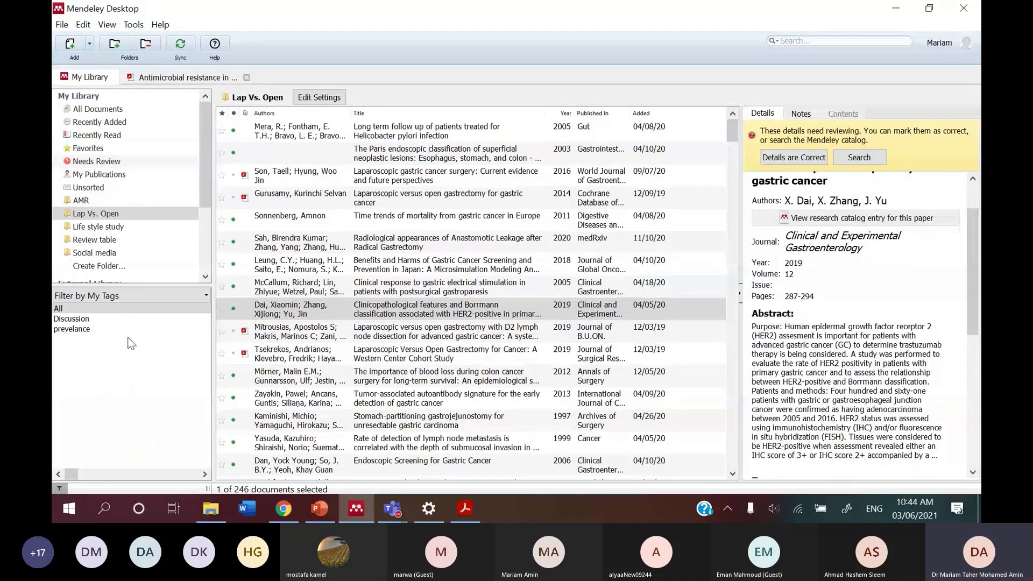
{"action": "left_click", "coordinate": [90, 318]}
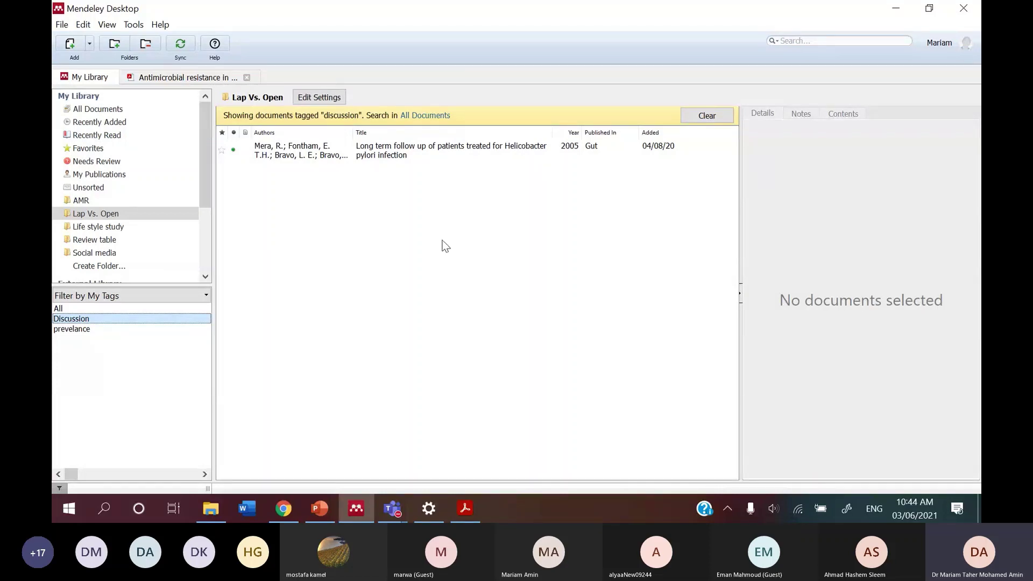
{"action": "left_click", "coordinate": [110, 111]}
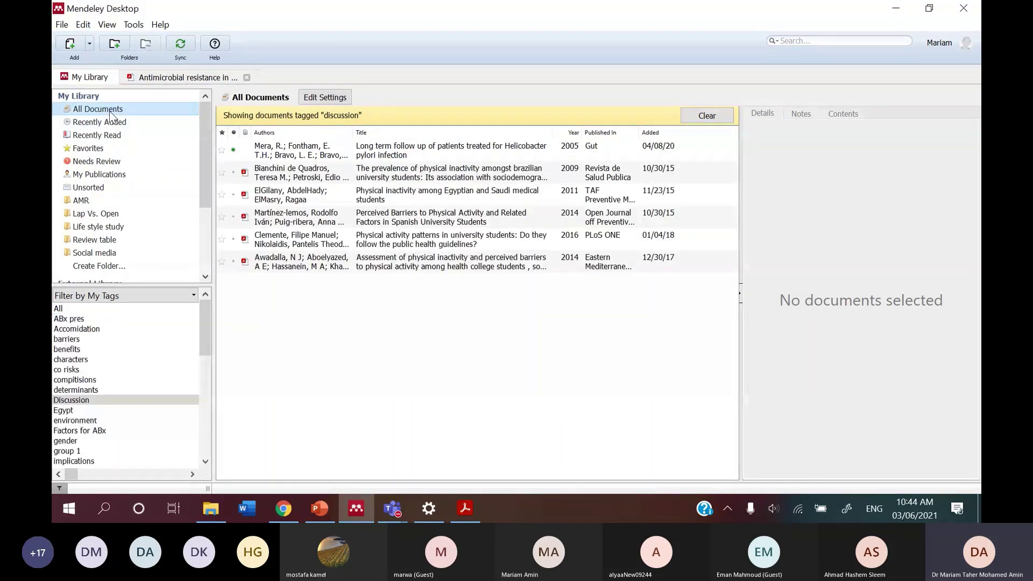
View the documents tagged "sitting time", "sample" and "recommindations" in turn, and clear the tag filter.
{"action": "scroll", "coordinate": [150, 398], "scroll_direction": "down", "scroll_amount": 12}
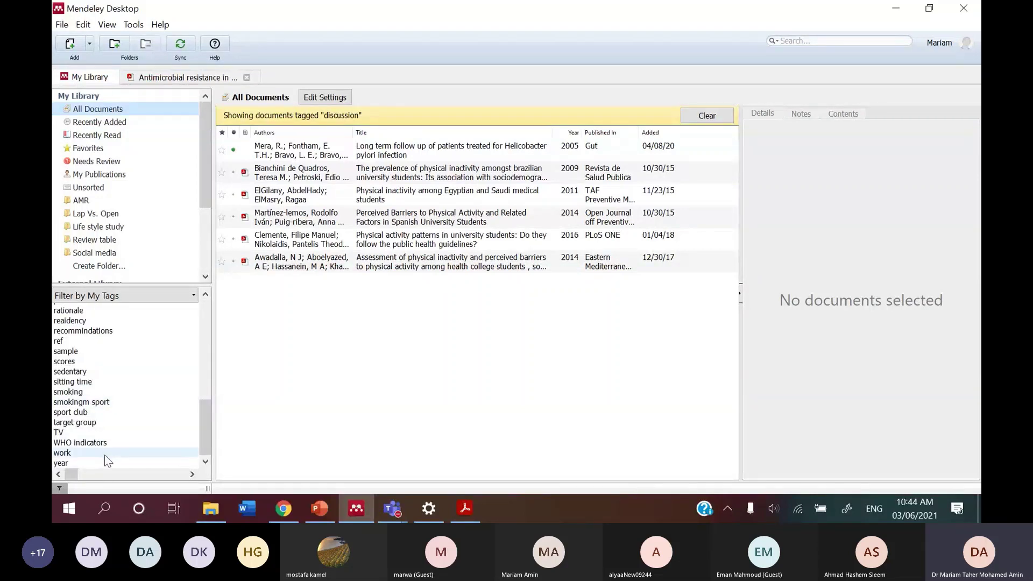
{"action": "left_click", "coordinate": [77, 382]}
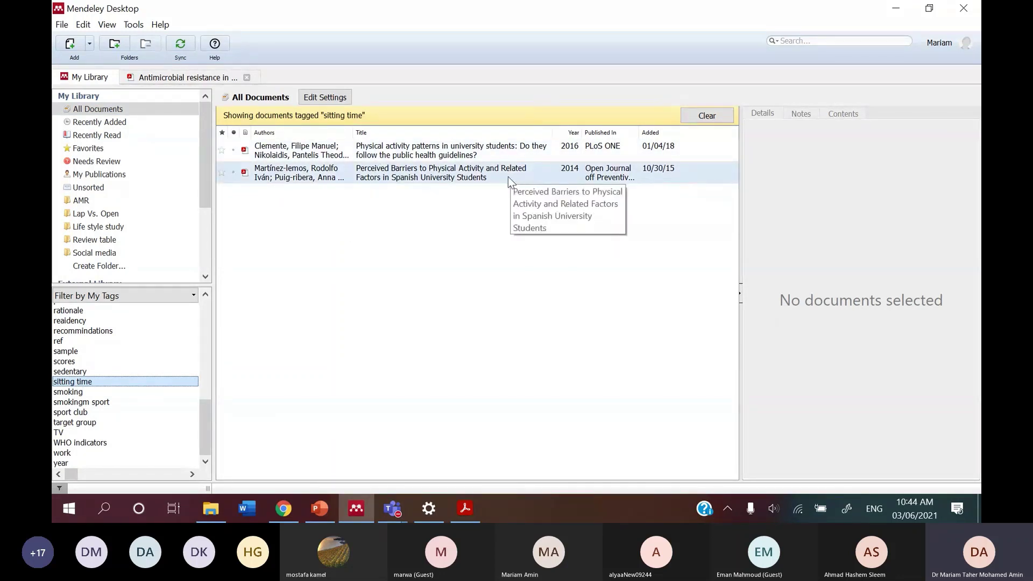
{"action": "left_click", "coordinate": [62, 353]}
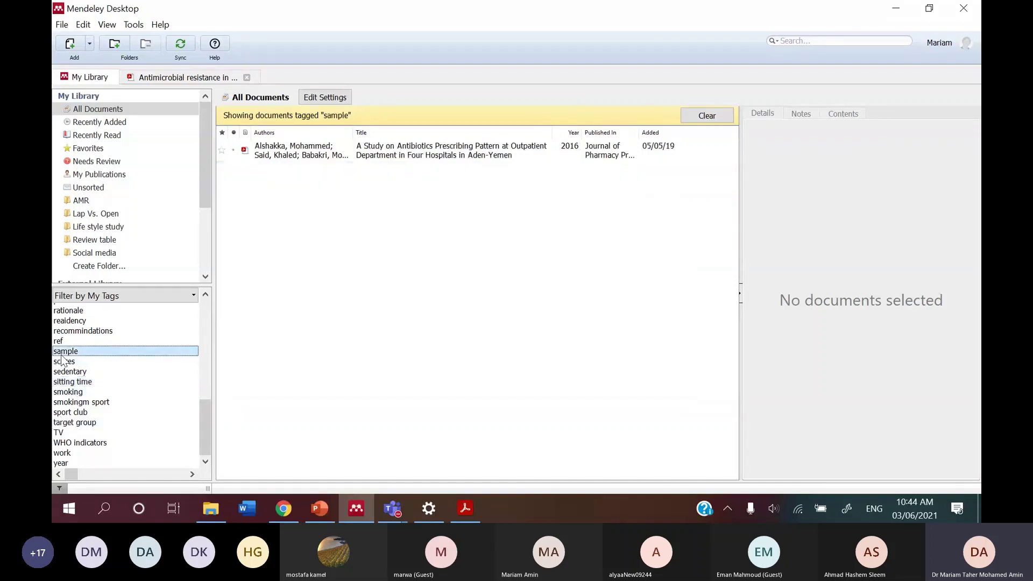
{"action": "left_click", "coordinate": [76, 333]}
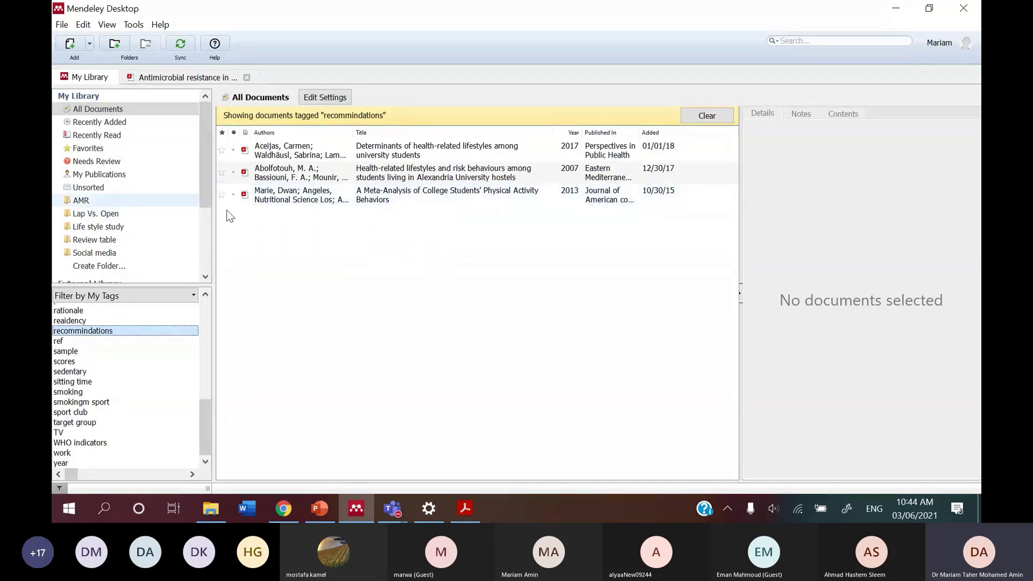
{"action": "left_click", "coordinate": [708, 119]}
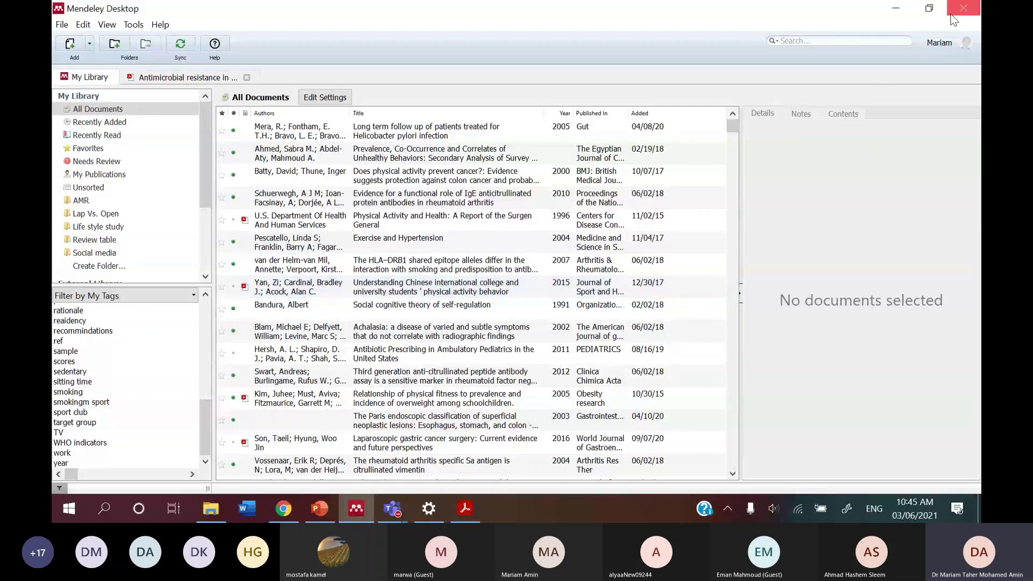
{"action": "left_click", "coordinate": [905, 10]}
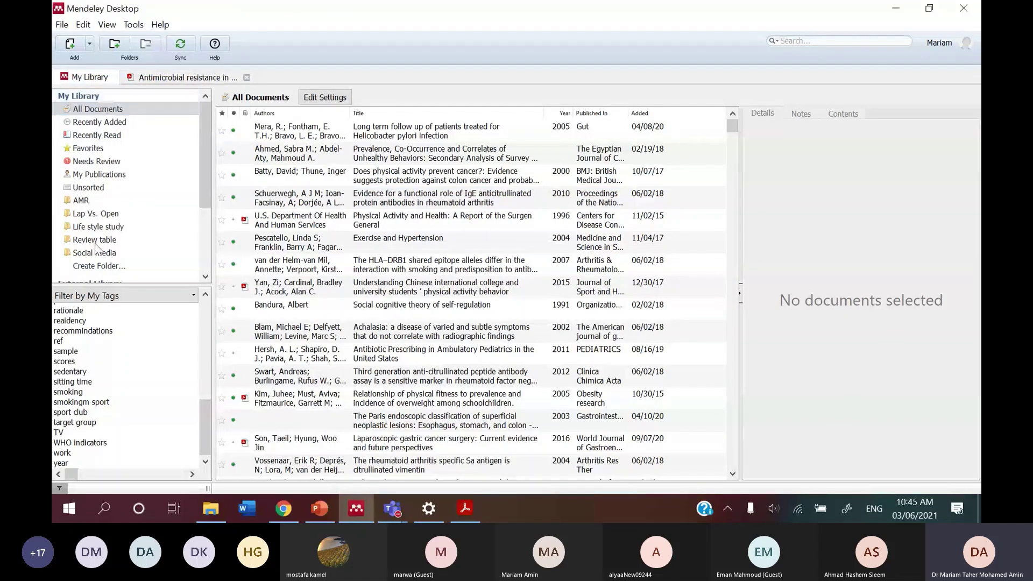
{"action": "scroll", "coordinate": [138, 137], "scroll_direction": "down", "scroll_amount": 3}
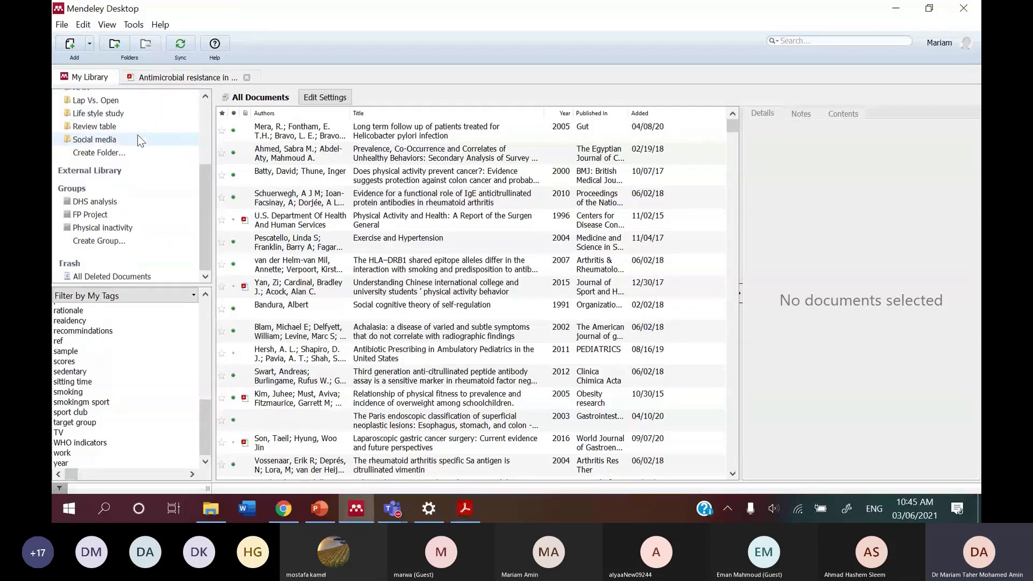
{"action": "scroll", "coordinate": [132, 229], "scroll_direction": "up", "scroll_amount": 3}
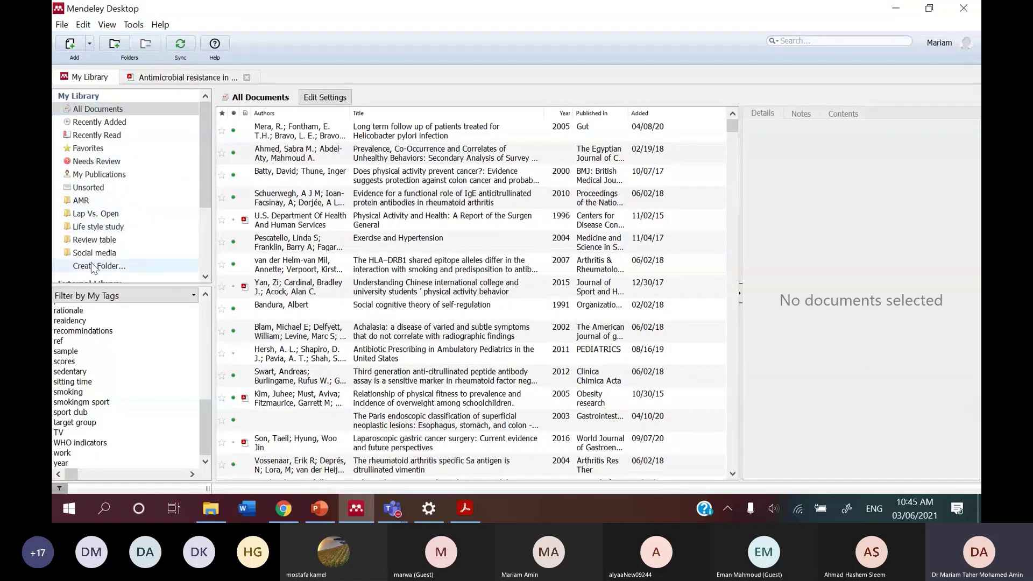
Set the library filter to Author Keywords.
{"action": "left_click", "coordinate": [124, 298]}
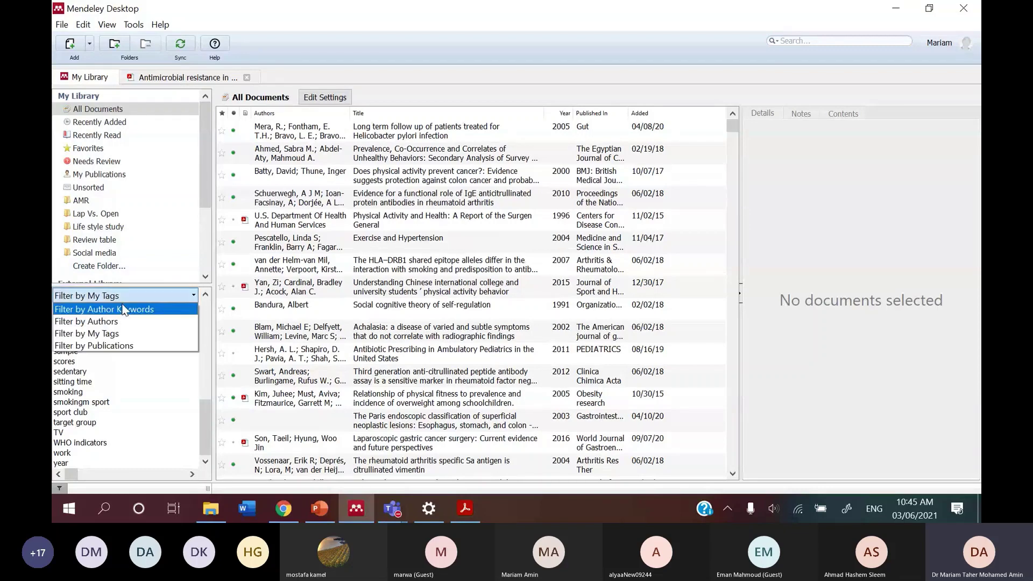
{"action": "left_click", "coordinate": [121, 306]}
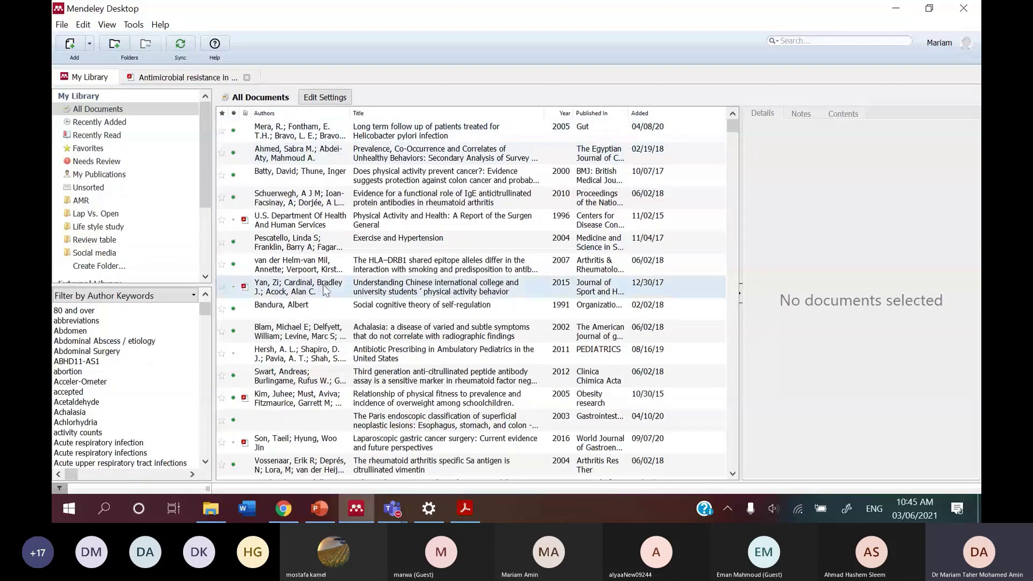
Sort All Documents by favourite status, by read status and by attached file in turn.
{"action": "left_click", "coordinate": [224, 115]}
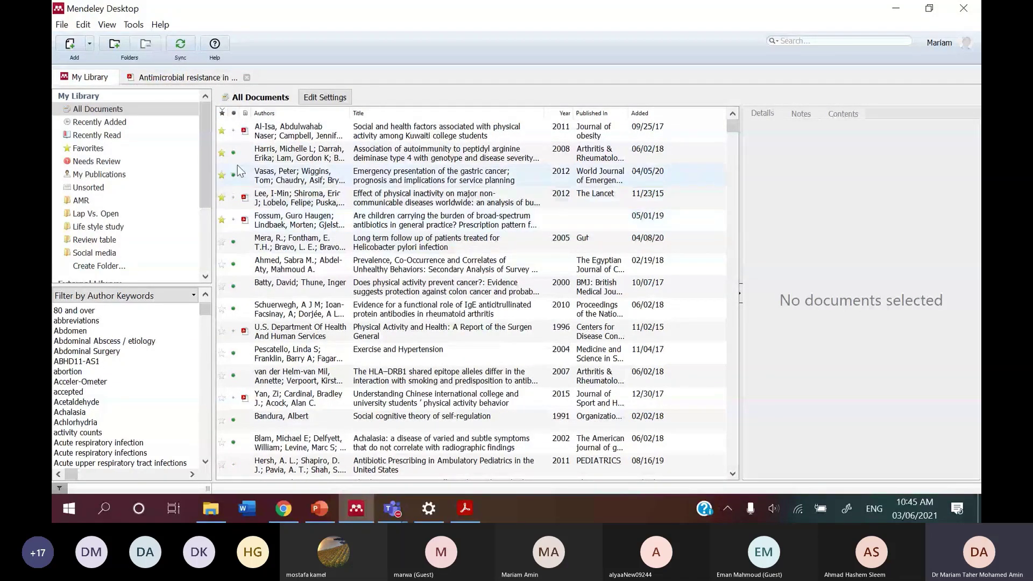
{"action": "left_click", "coordinate": [234, 113]}
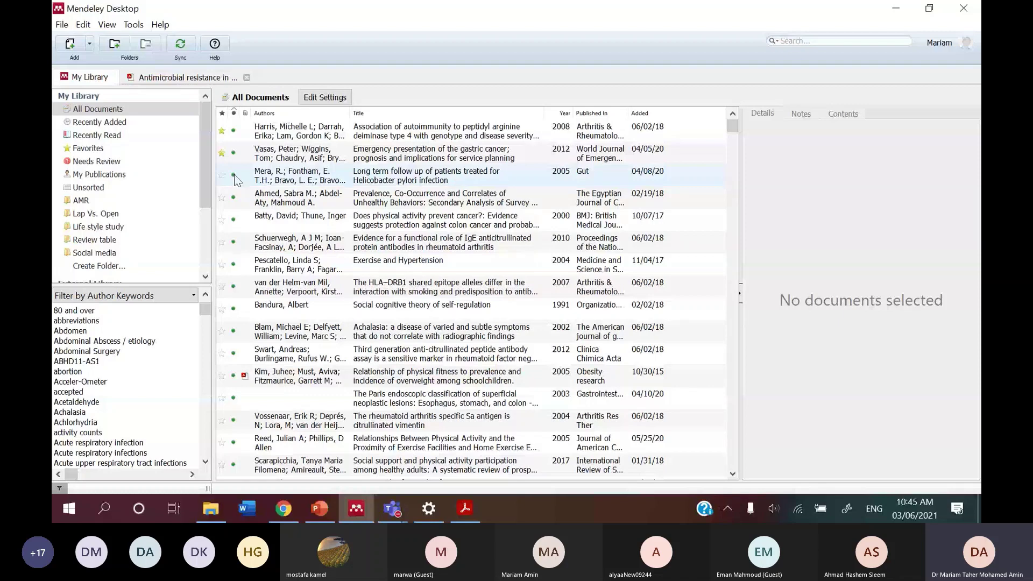
{"action": "scroll", "coordinate": [235, 179], "scroll_direction": "down", "scroll_amount": 4}
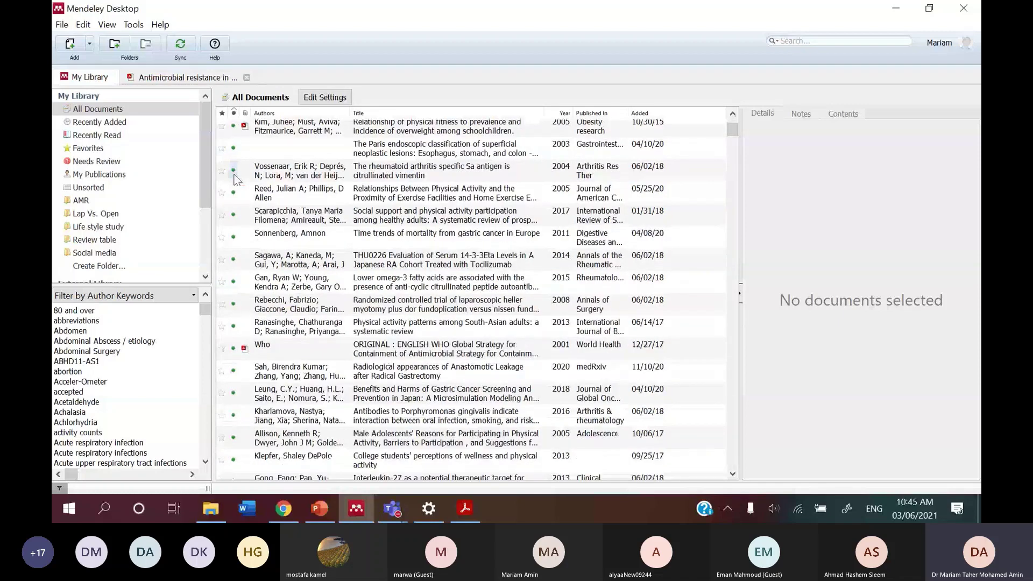
{"action": "scroll", "coordinate": [235, 179], "scroll_direction": "up", "scroll_amount": 4}
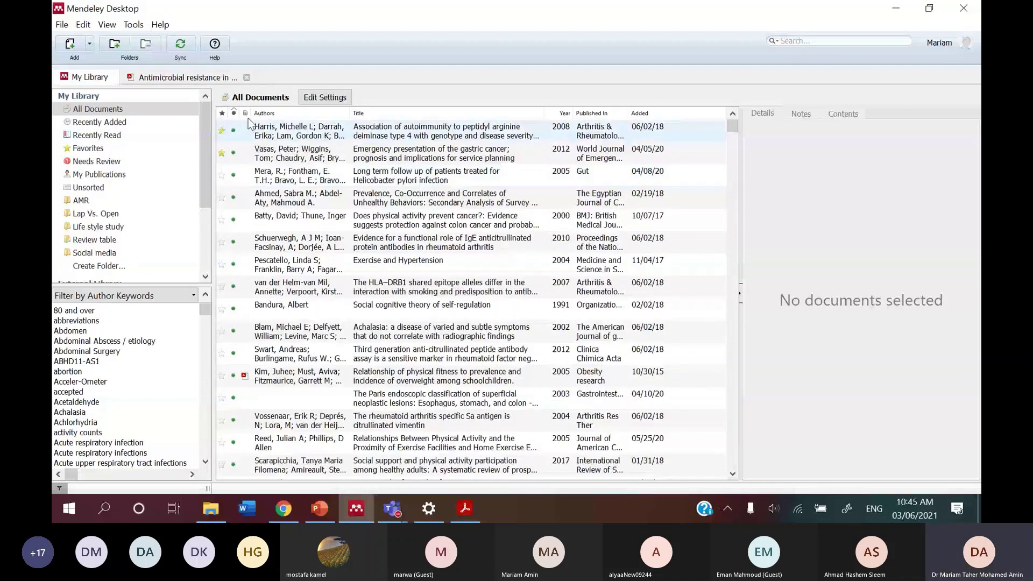
{"action": "scroll", "coordinate": [249, 122], "scroll_direction": "down", "scroll_amount": 4}
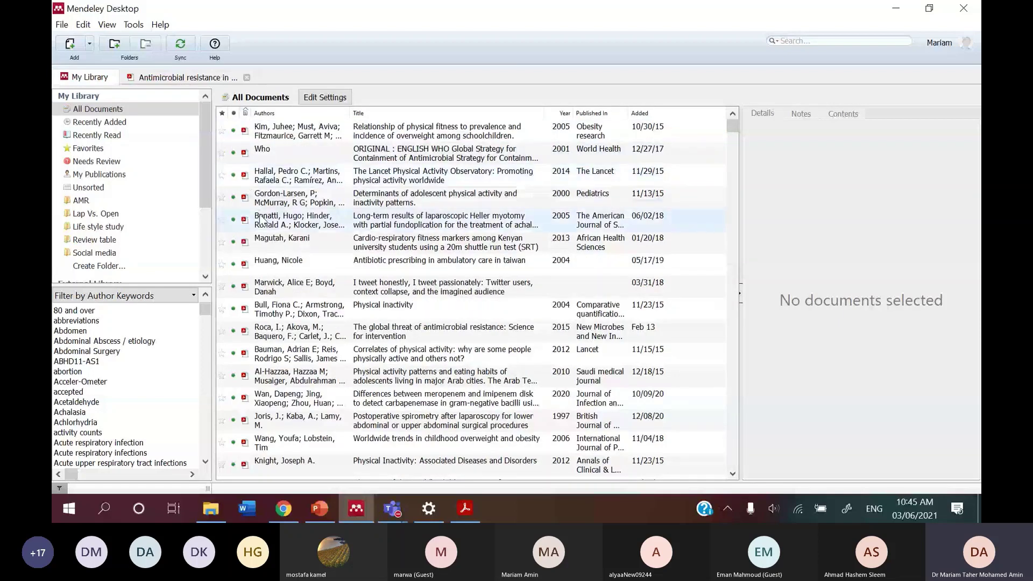
Mark the details of the article "Prevalence of rheumatoid arthritis in an urban population of Algeria" as correct and look through its details.
{"action": "scroll", "coordinate": [260, 220], "scroll_direction": "down", "scroll_amount": 6}
{"action": "left_click_drag", "start_coordinate": [732, 132], "coordinate": [753, 327]}
{"action": "left_click", "coordinate": [471, 243]}
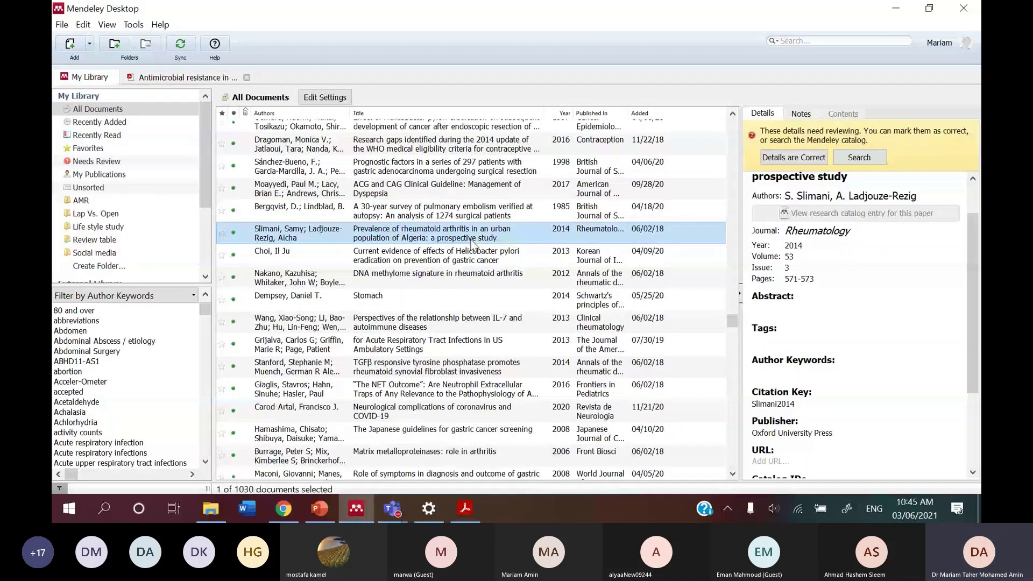
{"action": "left_click", "coordinate": [794, 157]}
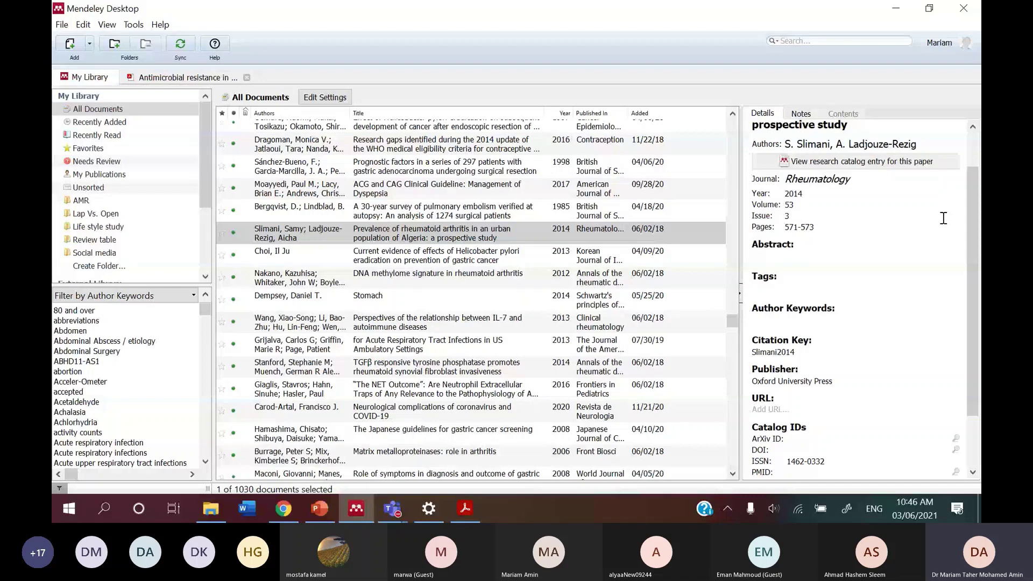
{"action": "scroll", "coordinate": [833, 169], "scroll_direction": "up", "scroll_amount": 2}
{"action": "scroll", "coordinate": [805, 302], "scroll_direction": "down", "scroll_amount": 3}
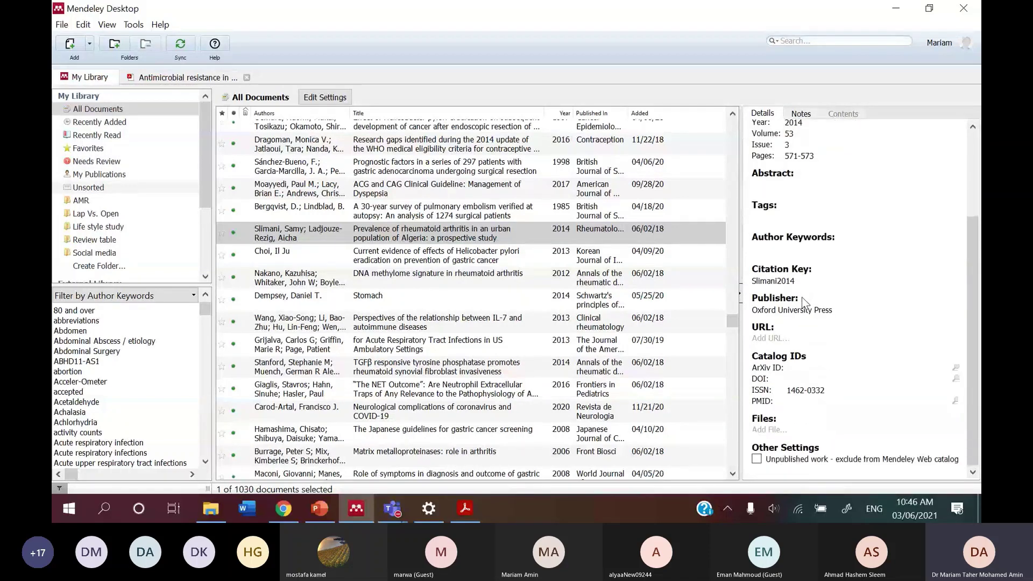
{"action": "left_click", "coordinate": [385, 240]}
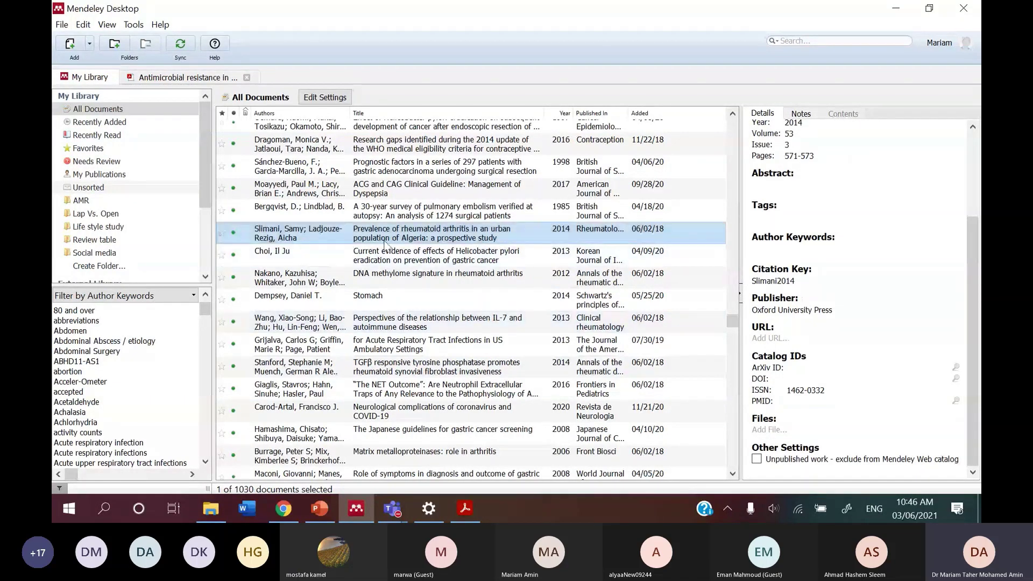
Sort All Documents by year with the newest first and look through the most recent references.
{"action": "scroll", "coordinate": [386, 245], "scroll_direction": "up", "scroll_amount": 10}
{"action": "scroll", "coordinate": [385, 245], "scroll_direction": "up", "scroll_amount": 5}
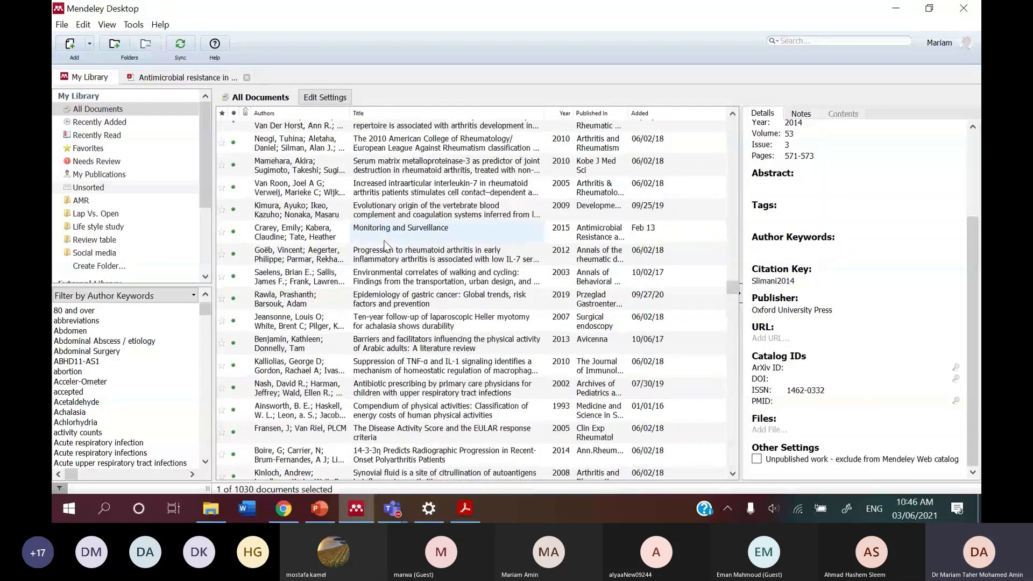
{"action": "scroll", "coordinate": [385, 245], "scroll_direction": "up", "scroll_amount": 5}
{"action": "left_click_drag", "start_coordinate": [732, 280], "coordinate": [737, 123]}
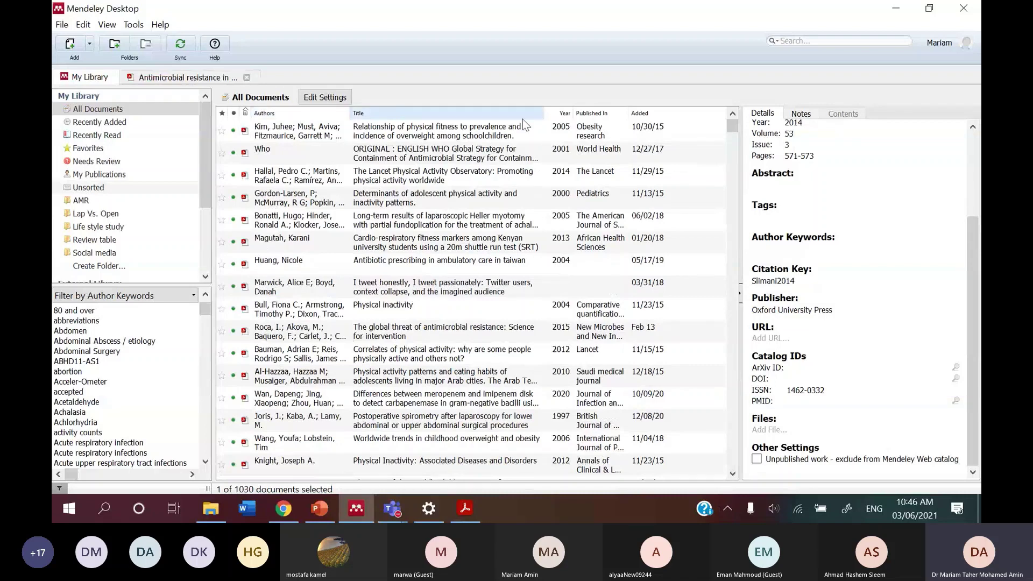
{"action": "left_click", "coordinate": [569, 118]}
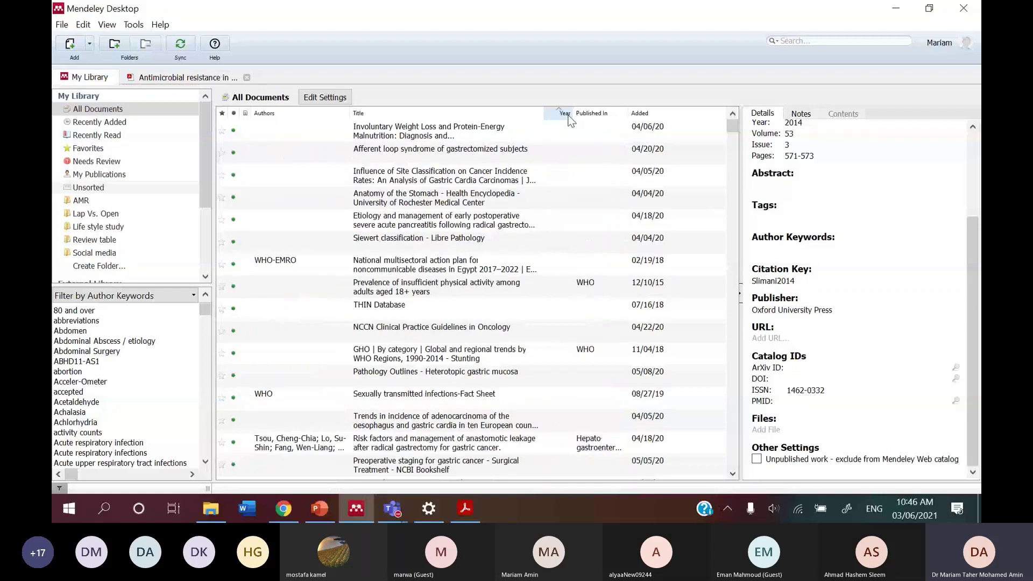
{"action": "left_click", "coordinate": [569, 117]}
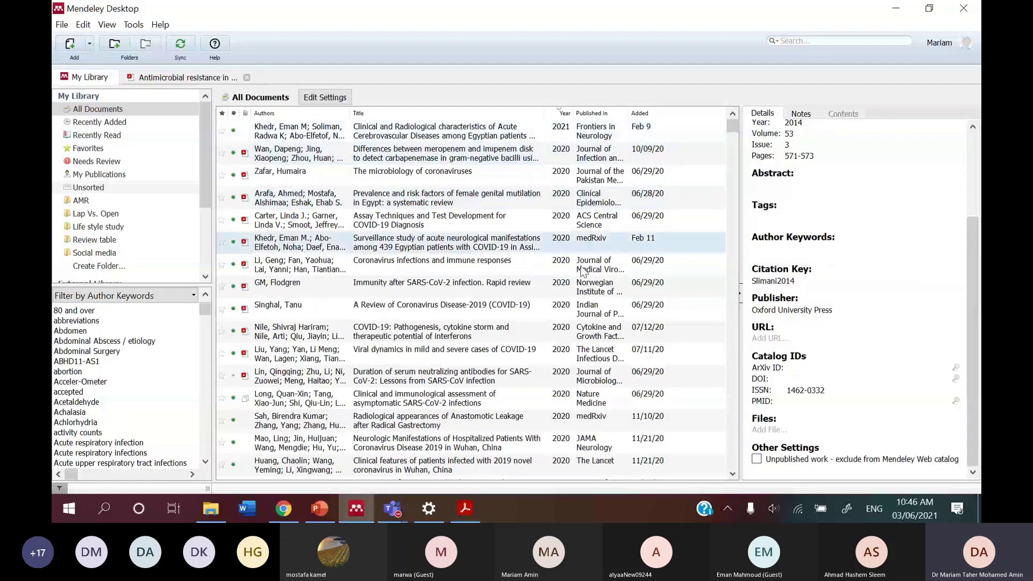
{"action": "scroll", "coordinate": [573, 360], "scroll_direction": "down", "scroll_amount": 5}
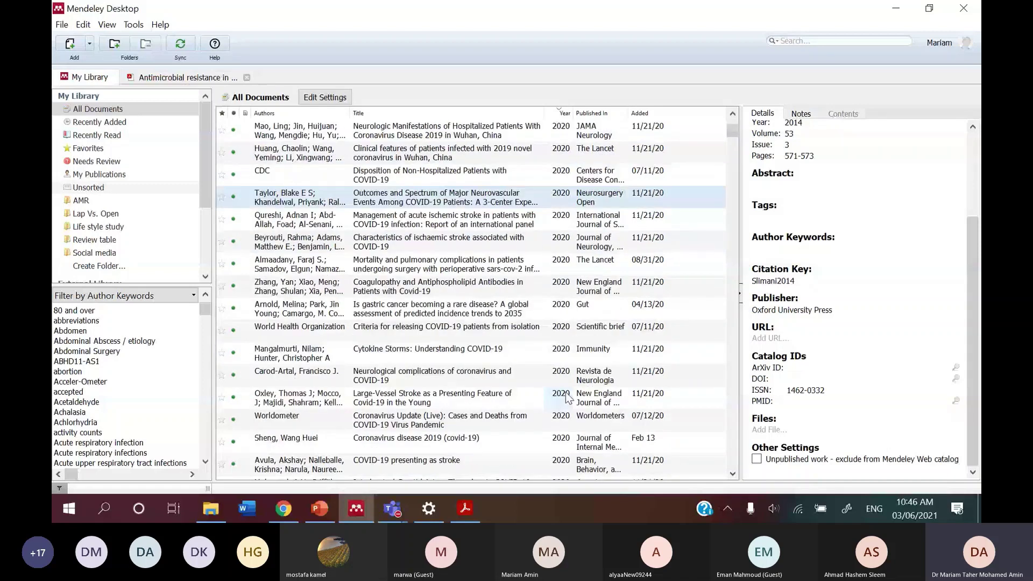
{"action": "scroll", "coordinate": [566, 398], "scroll_direction": "up", "scroll_amount": 5}
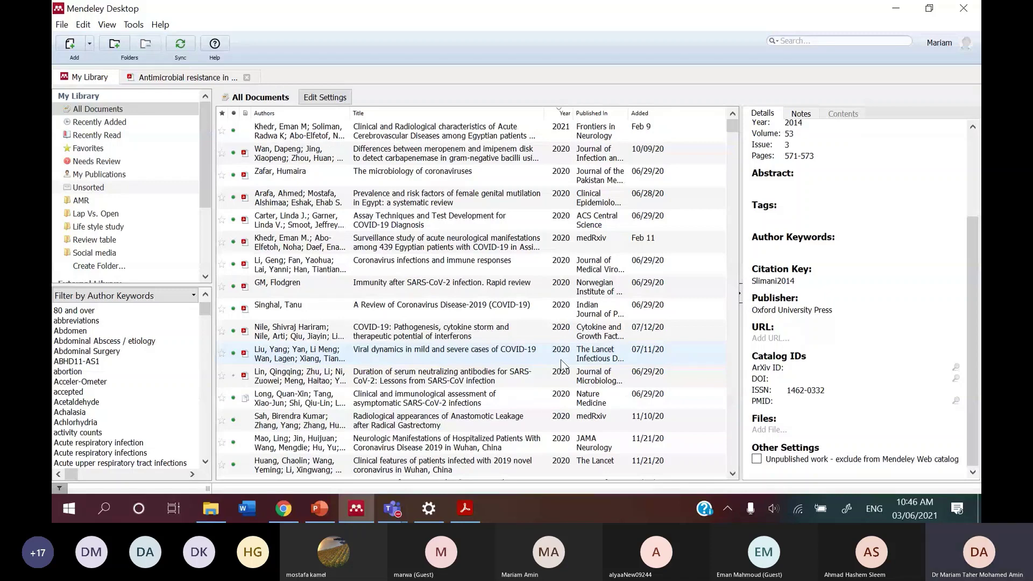
Switch to PowerPoint, show slide 25 with the annotated Mendeley window full screen, and end the slide show.
{"action": "left_click", "coordinate": [331, 509]}
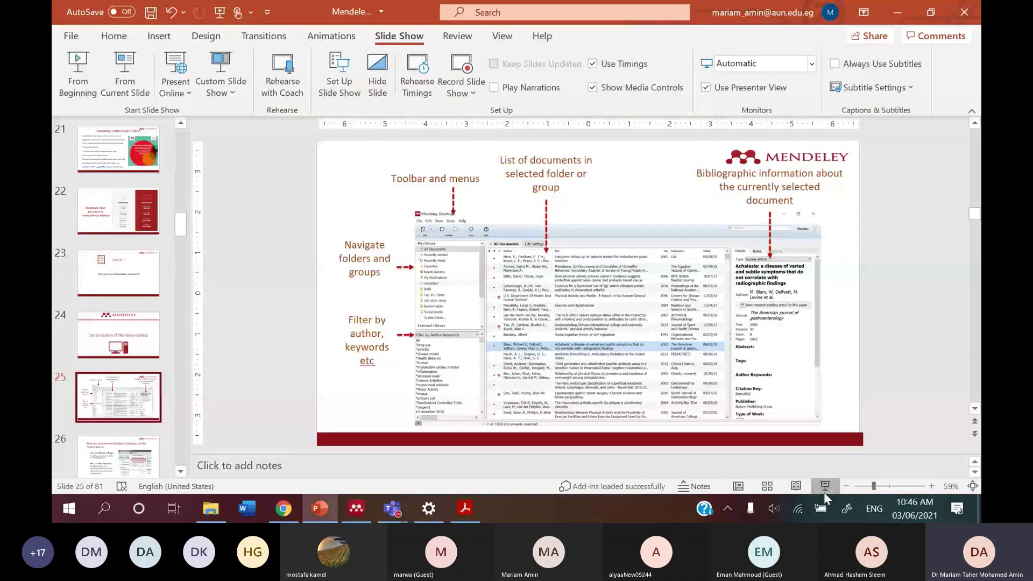
{"action": "left_click", "coordinate": [824, 486]}
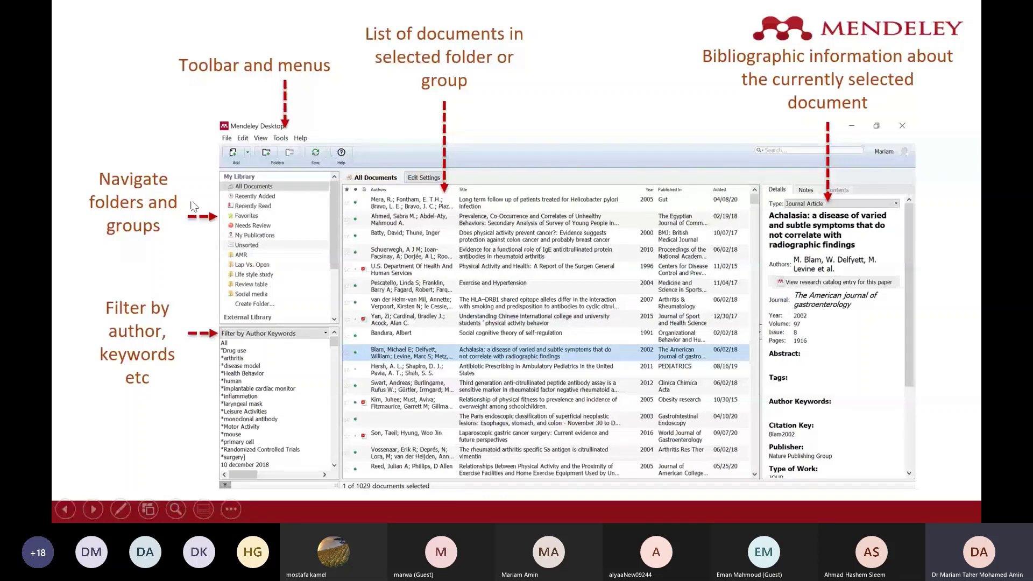
{"action": "key", "text": "Escape"}
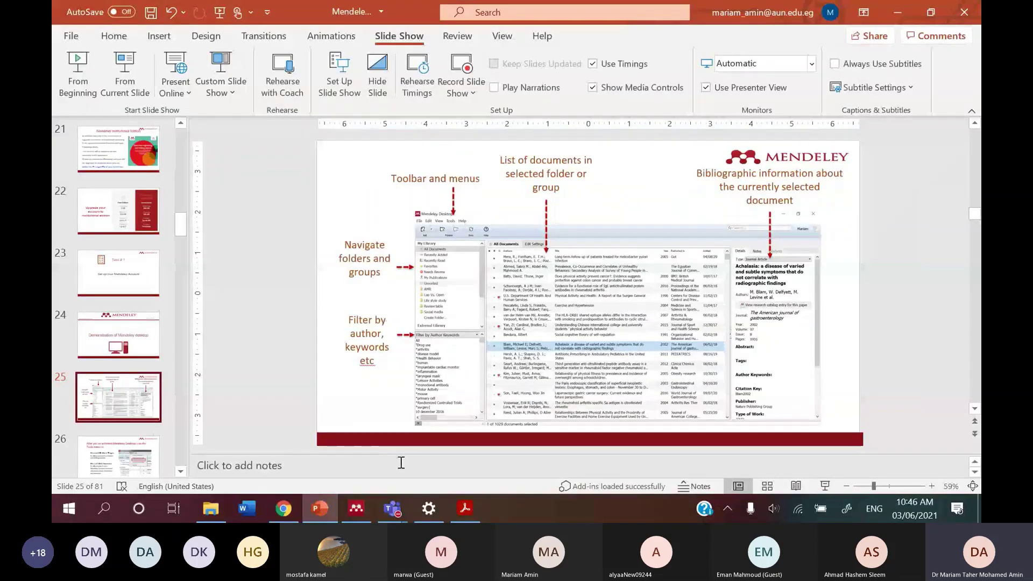
Switch to the Mendeley Workshop meeting in Microsoft Teams and toggle its content-sharing options.
{"action": "mouse_move", "coordinate": [399, 506]}
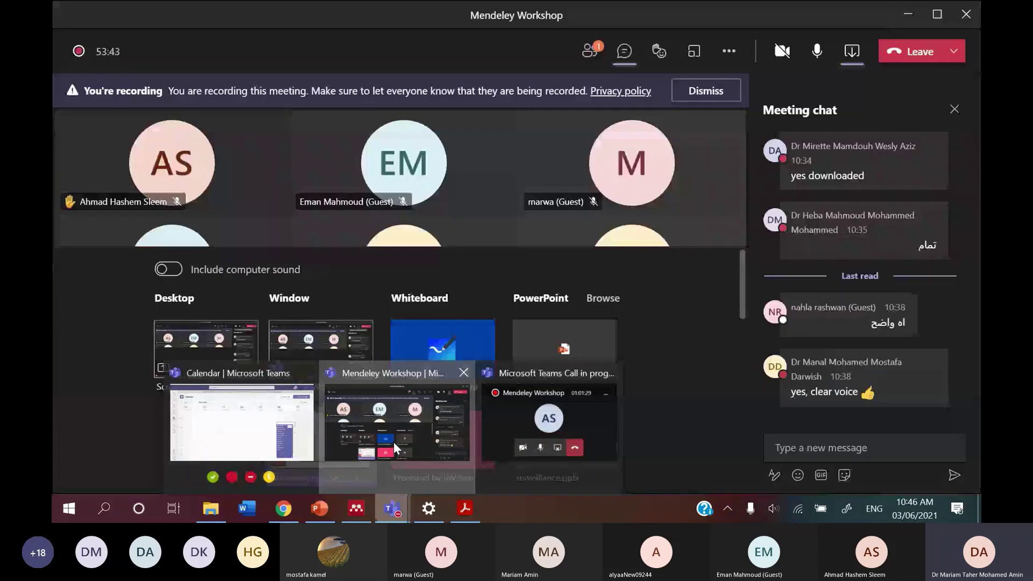
{"action": "left_click", "coordinate": [393, 441]}
{"action": "left_click", "coordinate": [849, 61]}
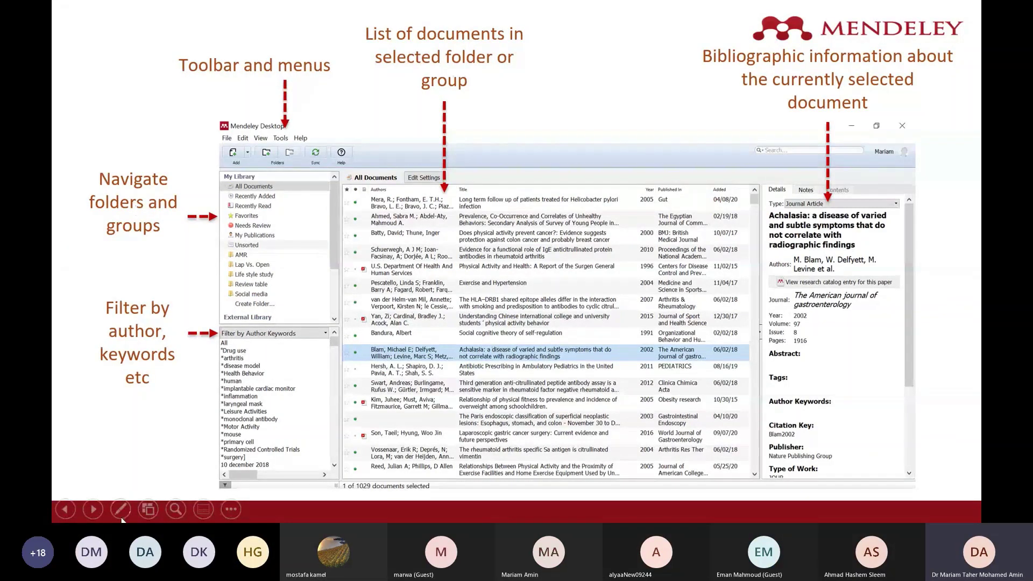
Turn on the laser pointer in the slide show to point at the parts of the annotated Mendeley window.
{"action": "left_click", "coordinate": [120, 510]}
{"action": "left_click", "coordinate": [88, 372]}
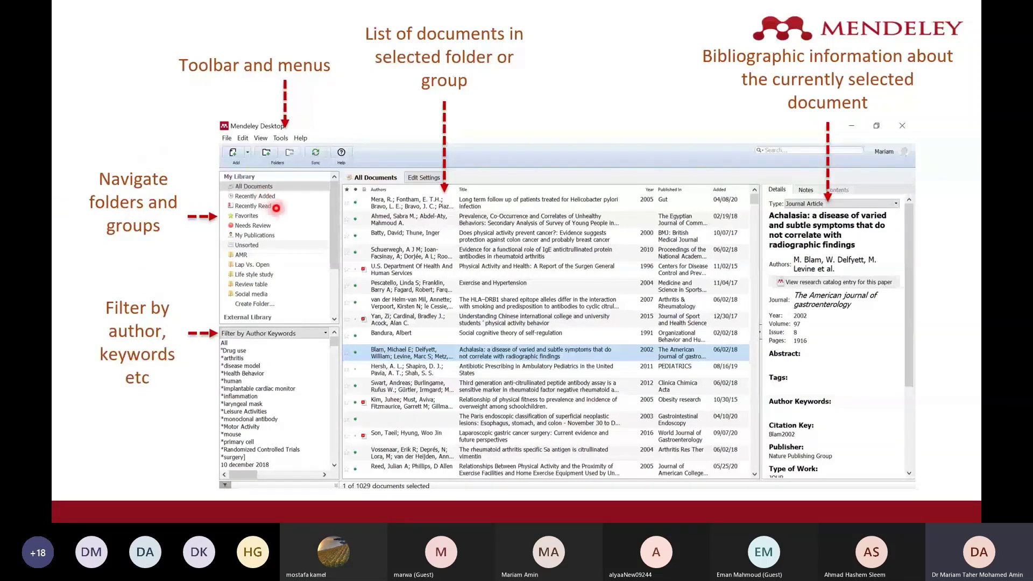
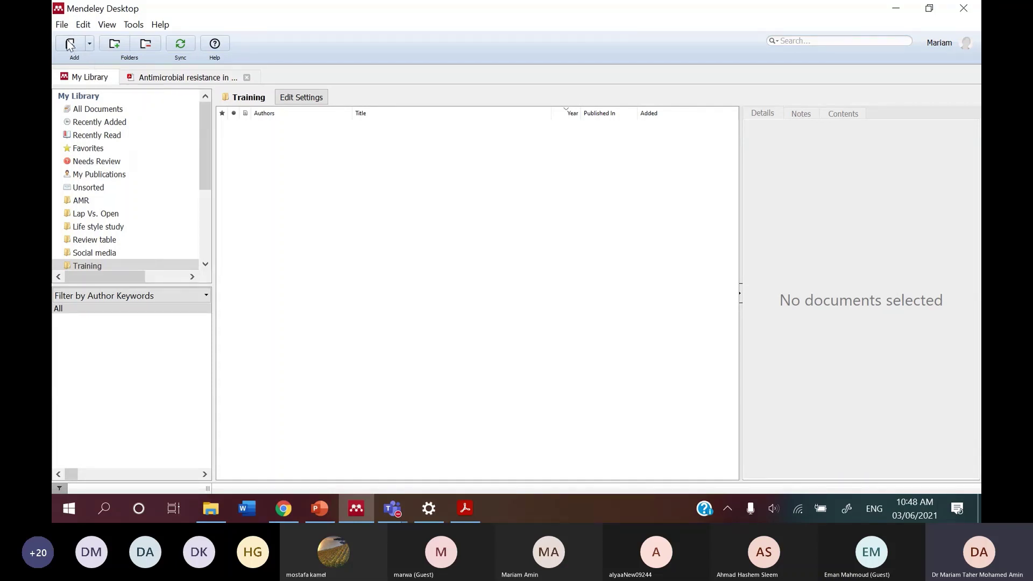
{"action": "key", "text": "alt+f"}
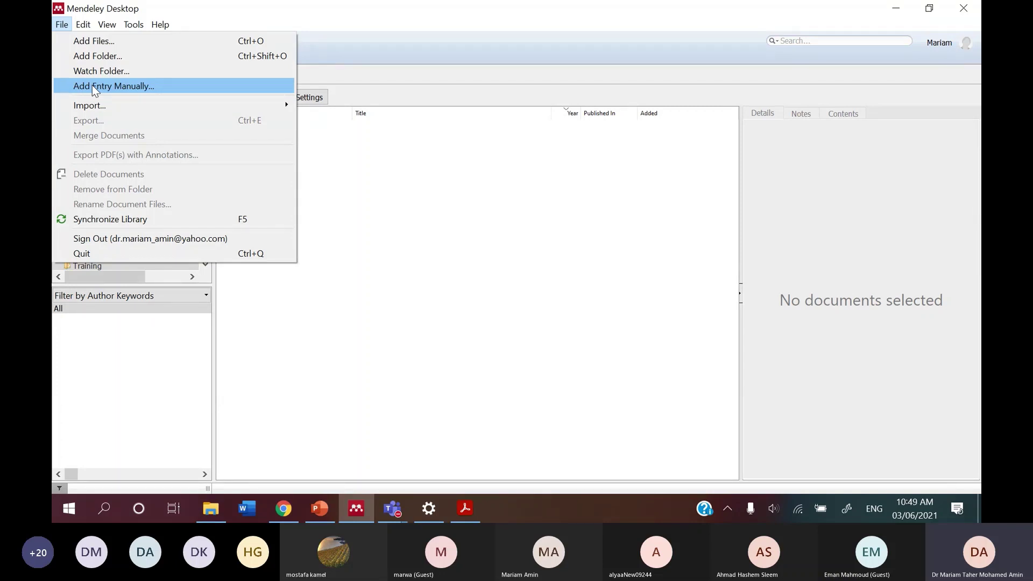
{"action": "left_click", "coordinate": [131, 41]}
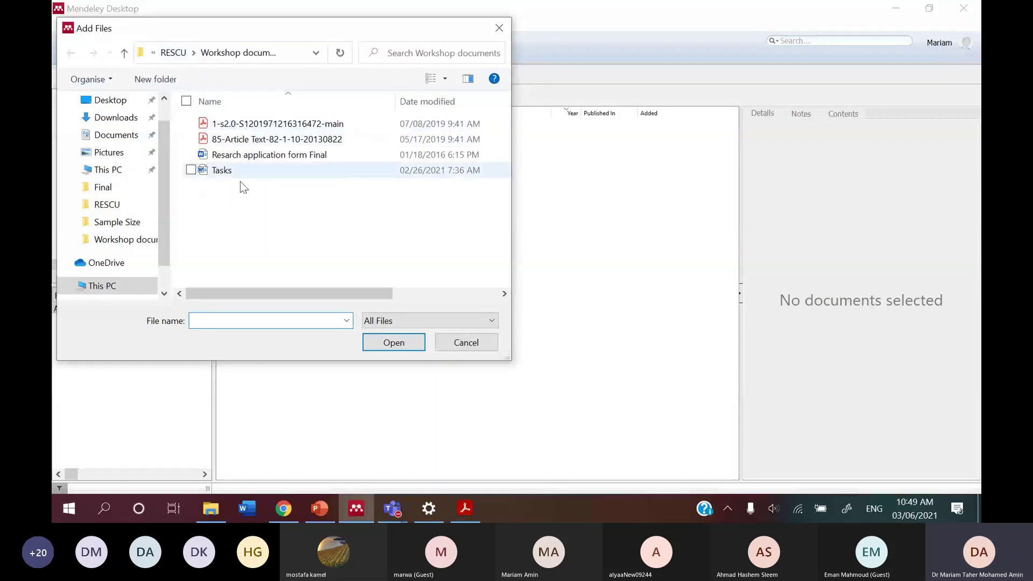
{"action": "left_click", "coordinate": [256, 123]}
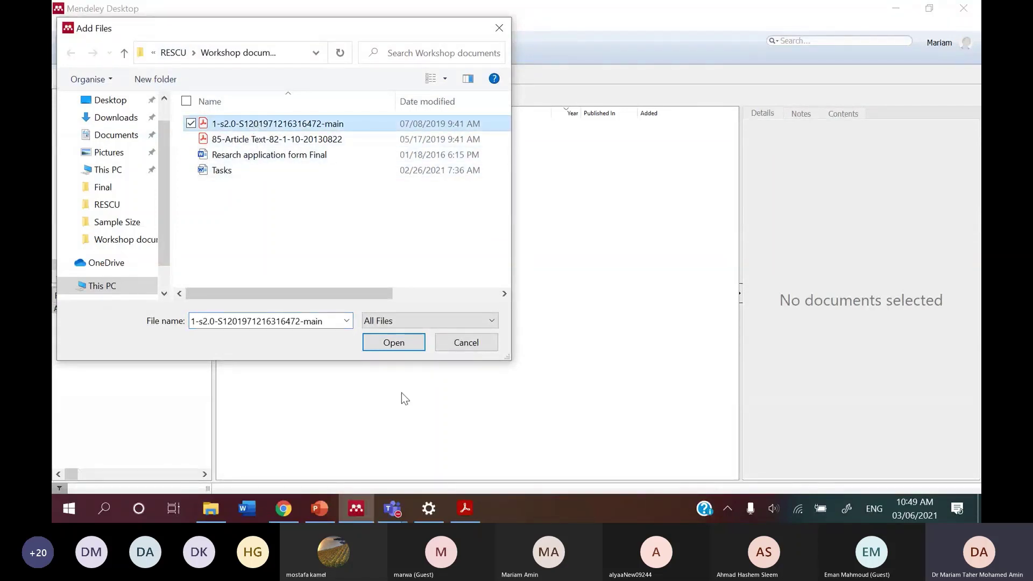
{"action": "left_click", "coordinate": [366, 344]}
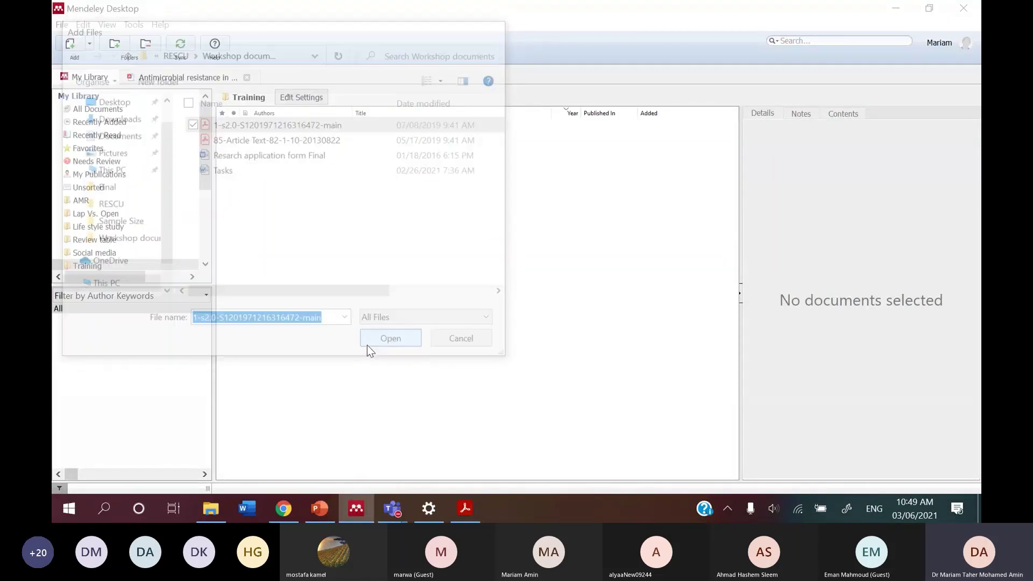
{"action": "left_click", "coordinate": [311, 141]}
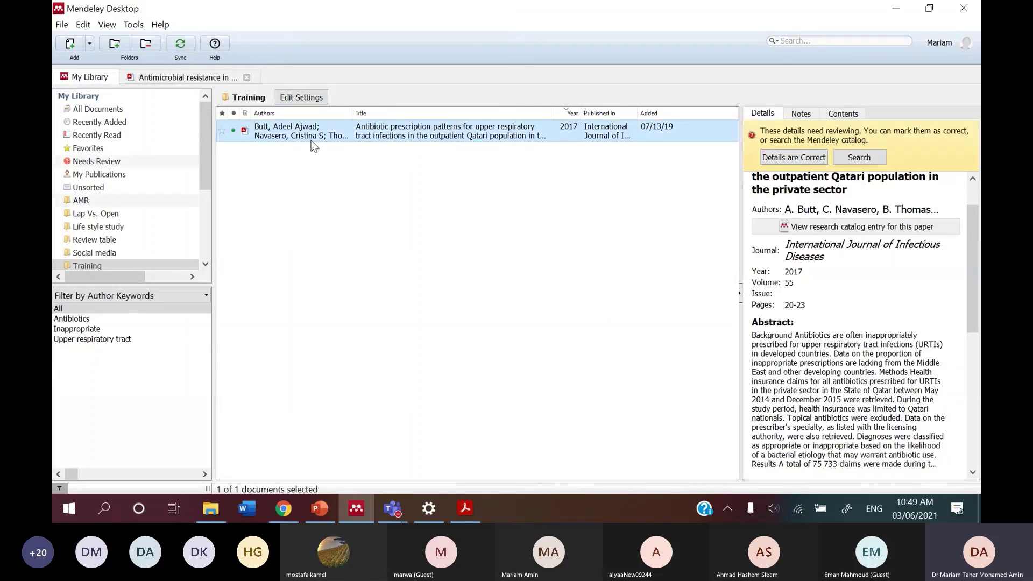
{"action": "left_click", "coordinate": [333, 232]}
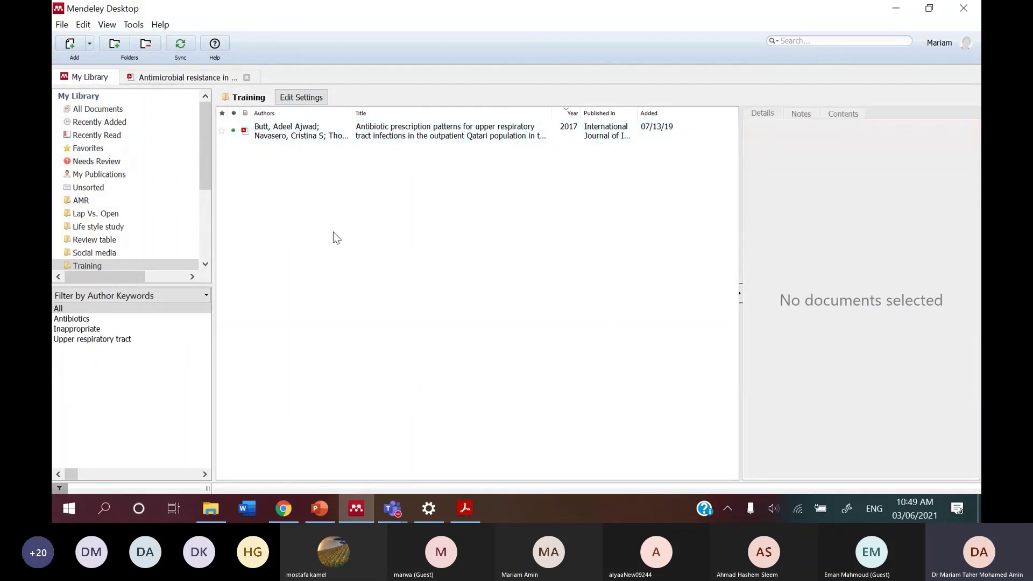
Import the Workshop documents folder, located in RESCU under Mendeley- MARS on the Desktop, with its subfolders into the Training folder.
{"action": "left_click", "coordinate": [81, 24]}
{"action": "left_click", "coordinate": [83, 57]}
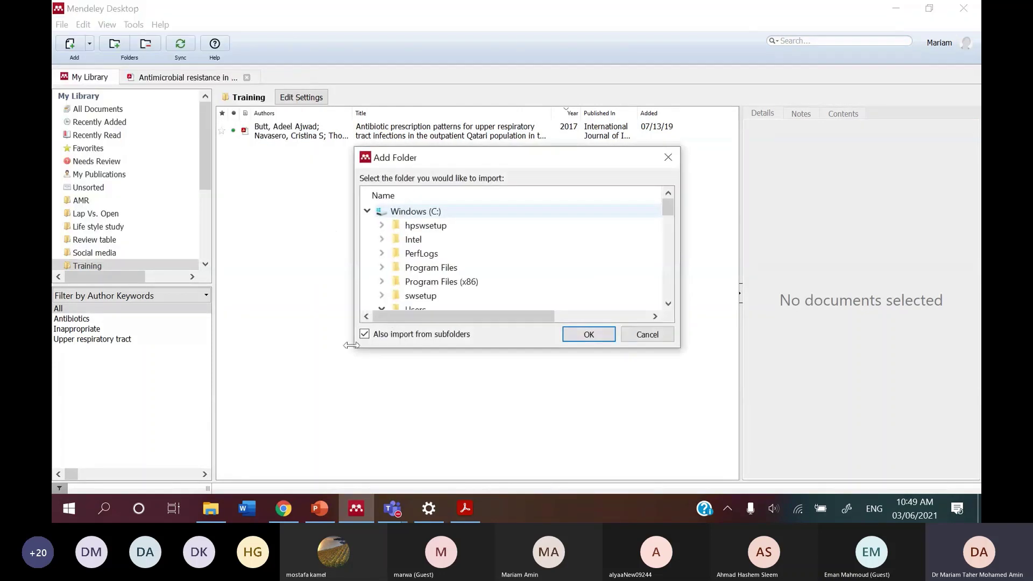
{"action": "scroll", "coordinate": [499, 285], "scroll_direction": "down", "scroll_amount": 1}
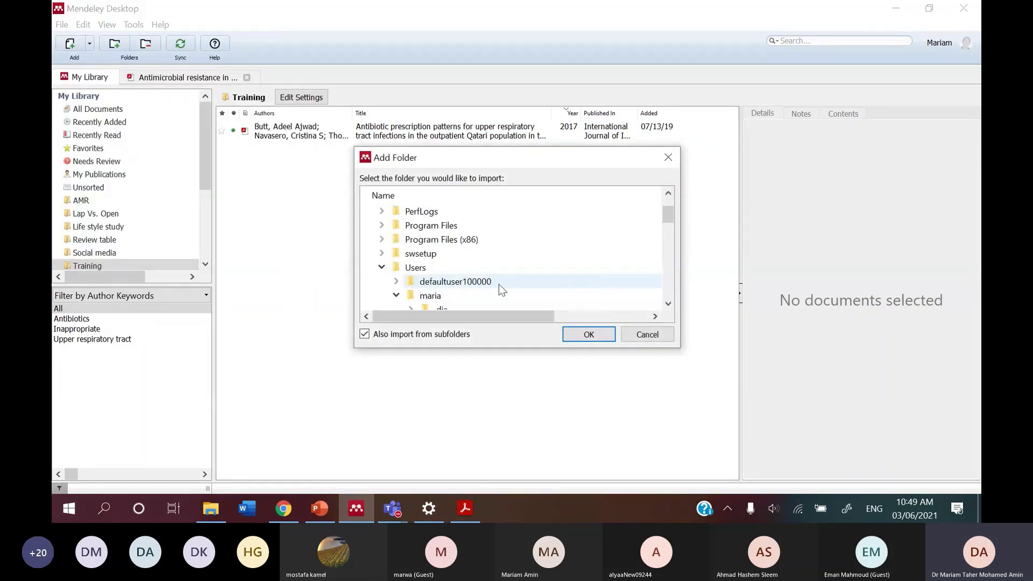
{"action": "scroll", "coordinate": [499, 284], "scroll_direction": "down", "scroll_amount": 2}
{"action": "left_click", "coordinate": [483, 282]}
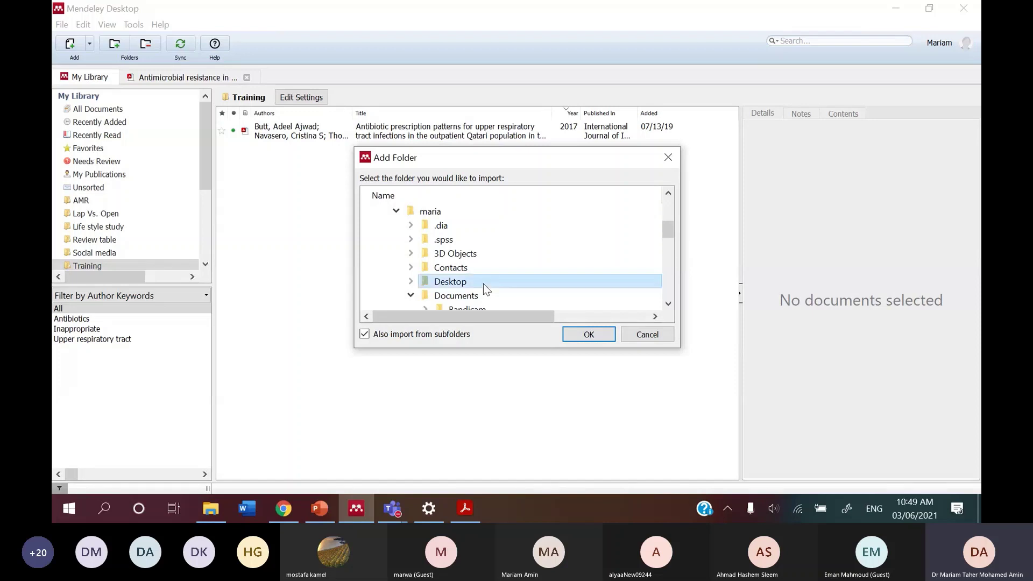
{"action": "scroll", "coordinate": [483, 283], "scroll_direction": "down", "scroll_amount": 2}
{"action": "scroll", "coordinate": [483, 283], "scroll_direction": "up", "scroll_amount": 1}
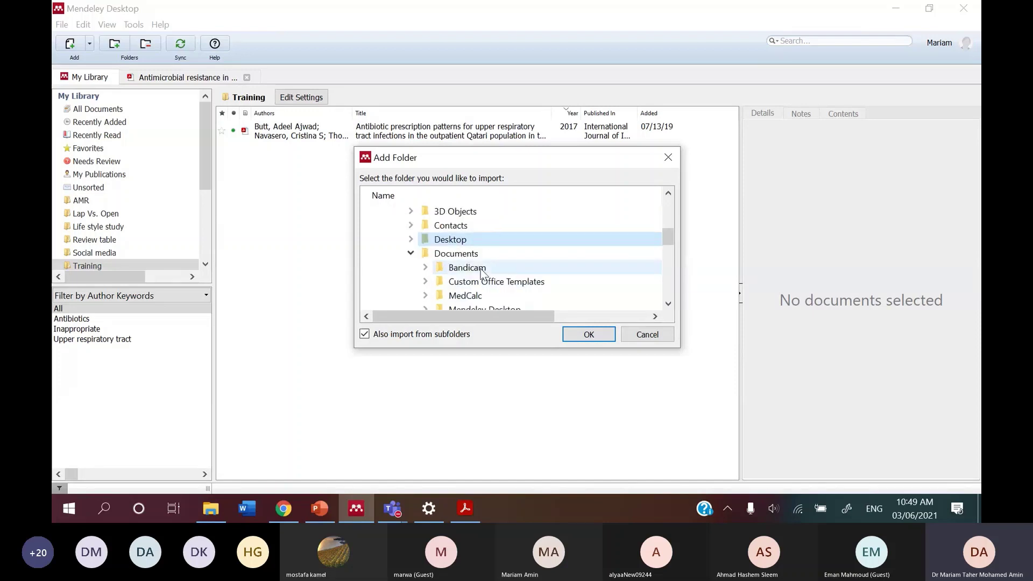
{"action": "left_click", "coordinate": [411, 239]}
{"action": "left_click", "coordinate": [425, 267]}
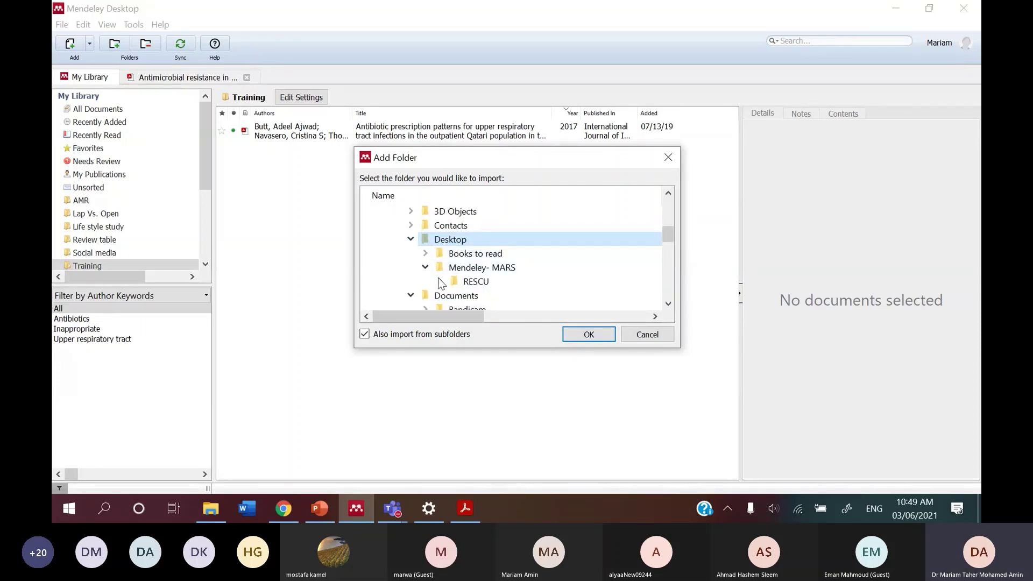
{"action": "left_click", "coordinate": [439, 282]}
{"action": "left_click", "coordinate": [500, 296]}
{"action": "left_click", "coordinate": [589, 334]}
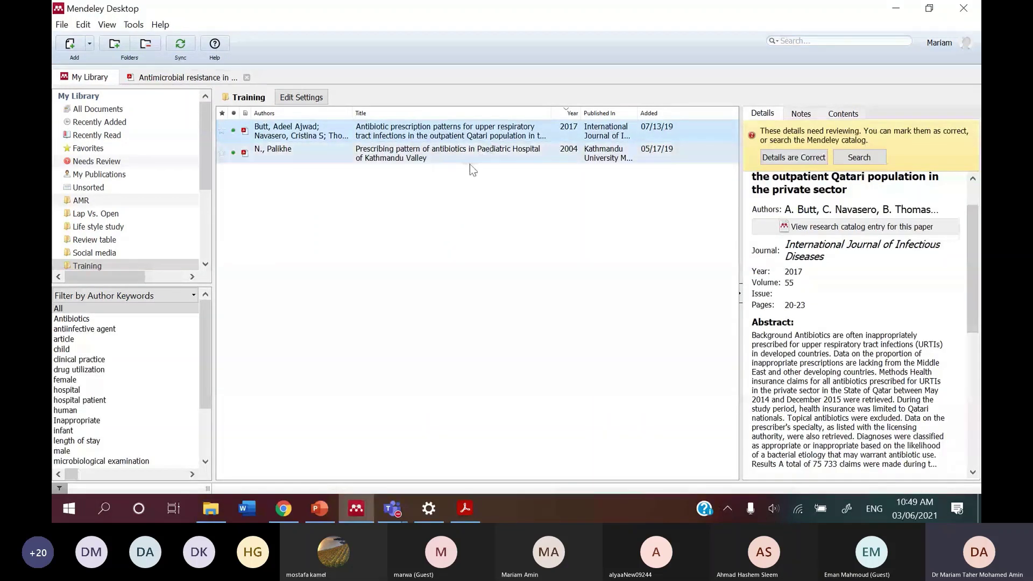
{"action": "left_click", "coordinate": [470, 214]}
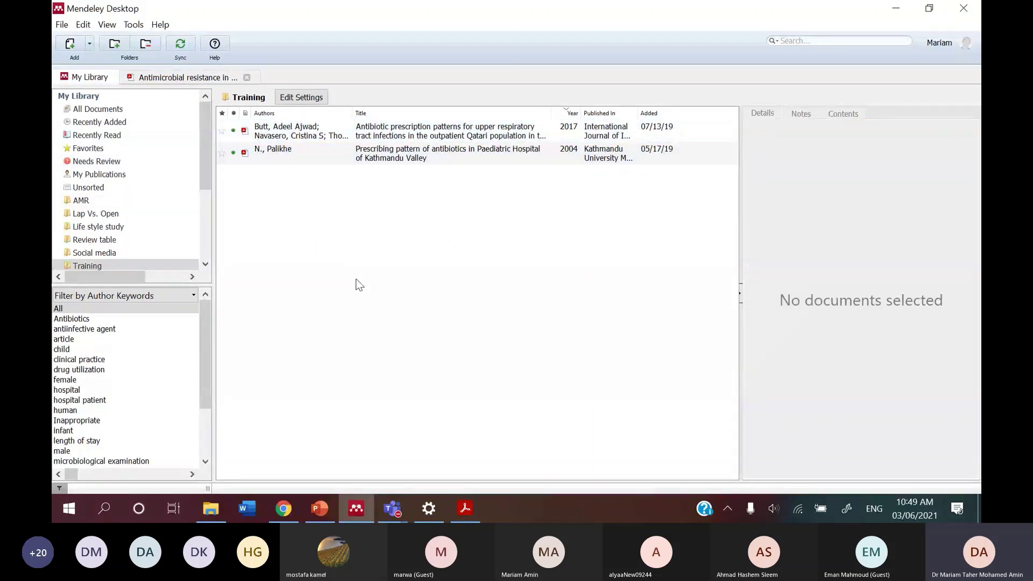
Select both documents in the Training folder and delete them.
{"action": "left_click_drag", "start_coordinate": [369, 189], "coordinate": [395, 139]}
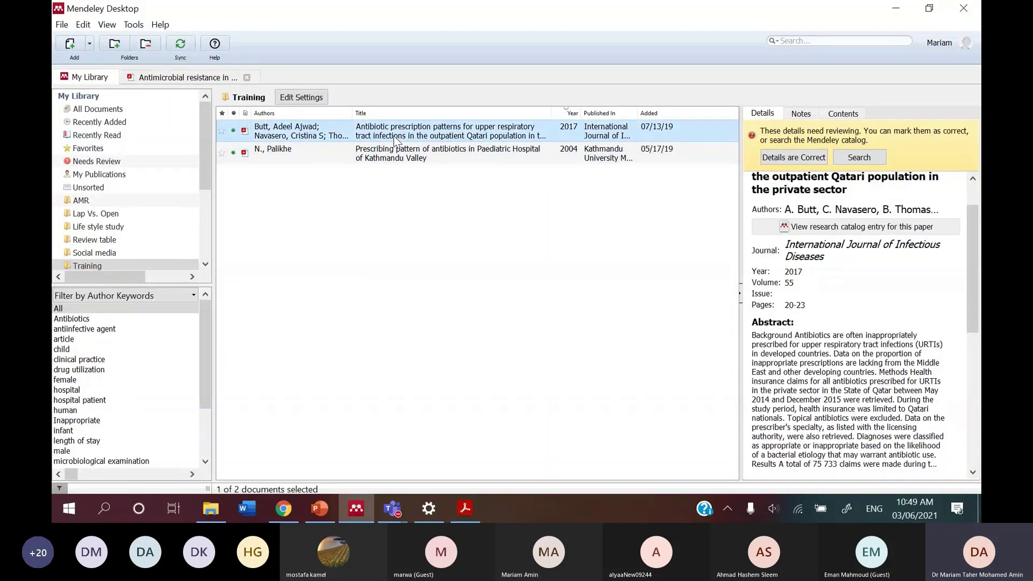
{"action": "right_click", "coordinate": [395, 139]}
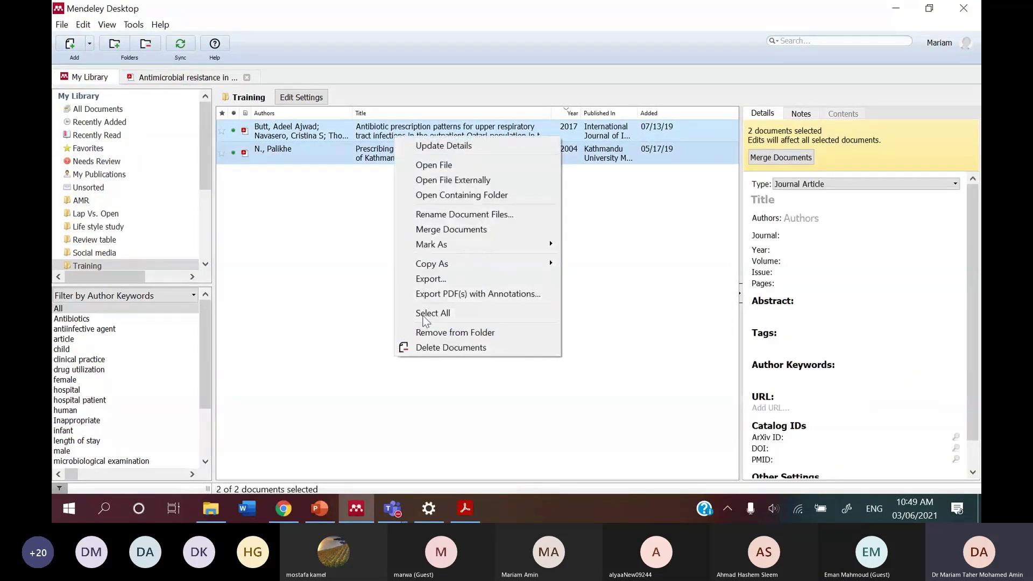
{"action": "left_click", "coordinate": [451, 347]}
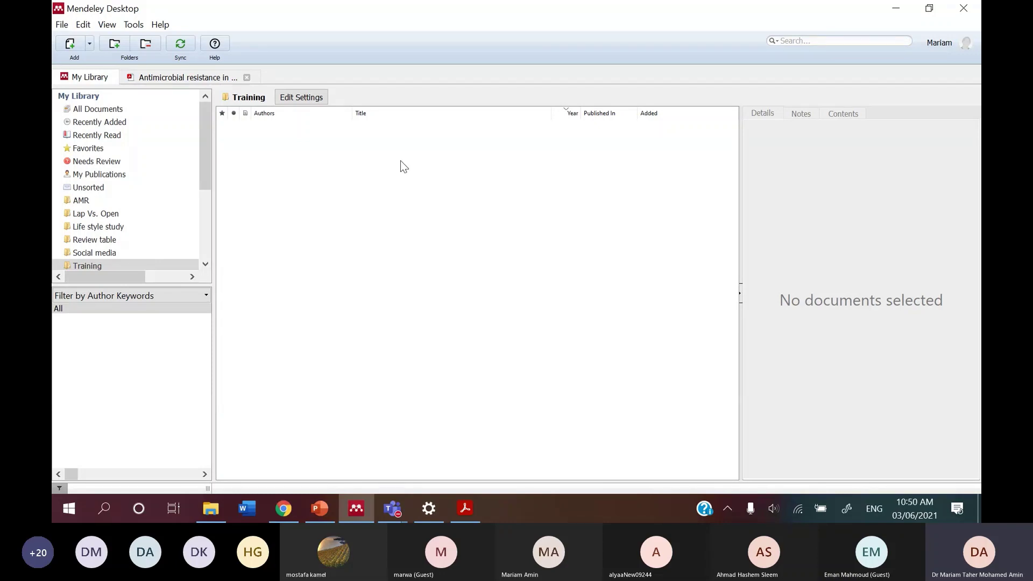
Untick and re-tick Workshop documents, in RESCU under Mendeley- MARS on the Desktop, as a watched folder and apply the options.
{"action": "left_click", "coordinate": [62, 25]}
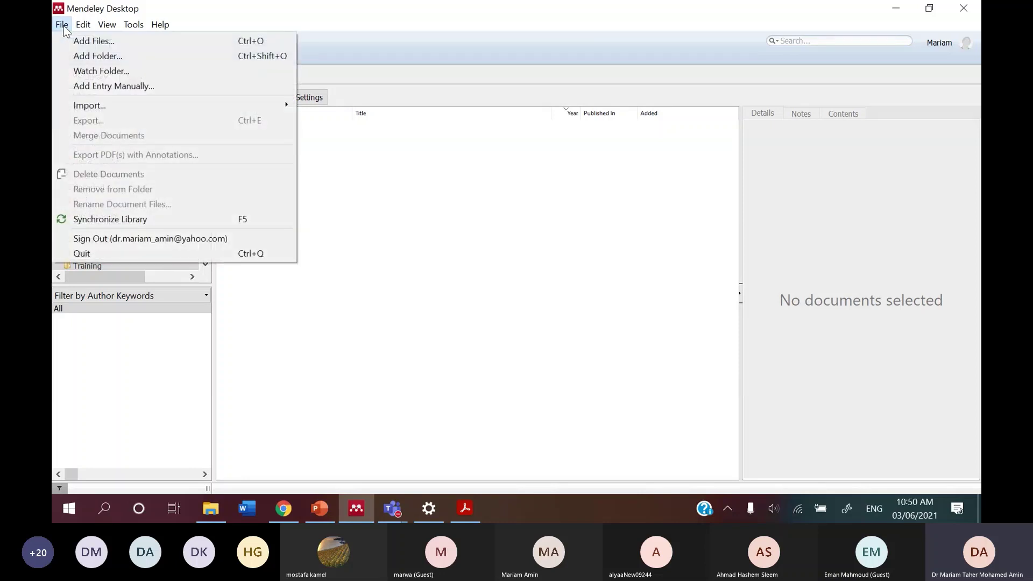
{"action": "left_click", "coordinate": [71, 71]}
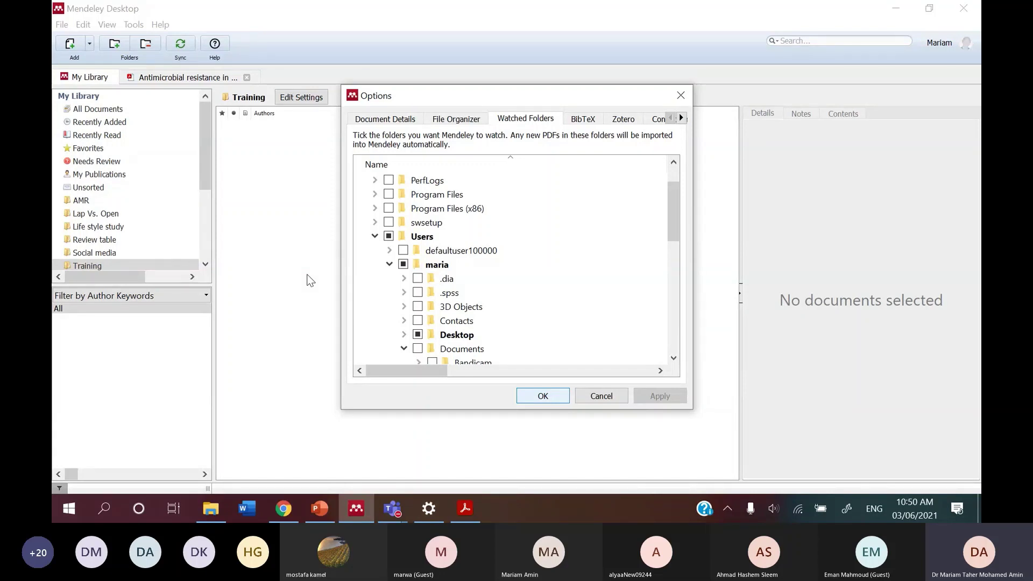
{"action": "scroll", "coordinate": [511, 328], "scroll_direction": "down", "scroll_amount": 2}
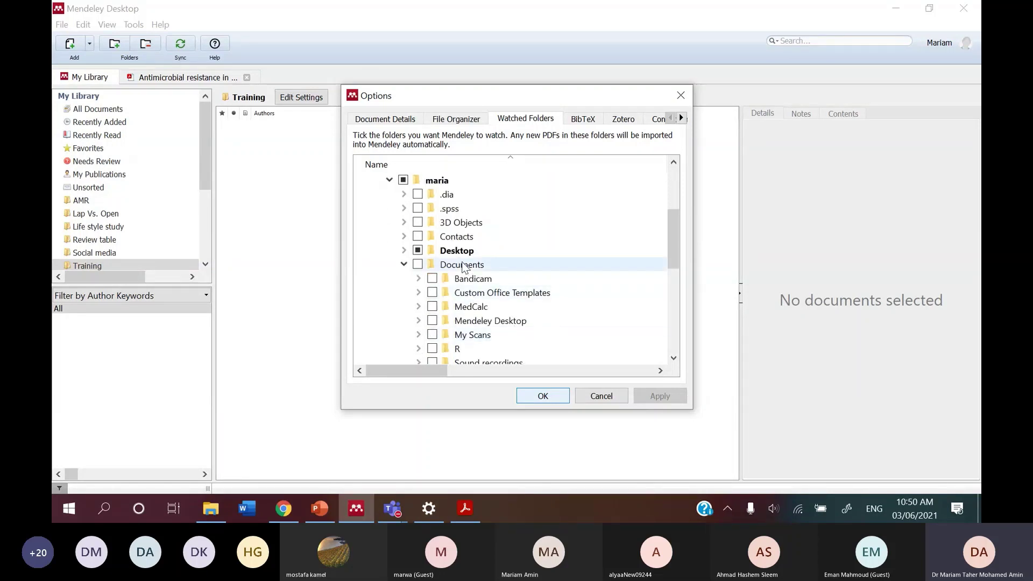
{"action": "left_click", "coordinate": [403, 252]}
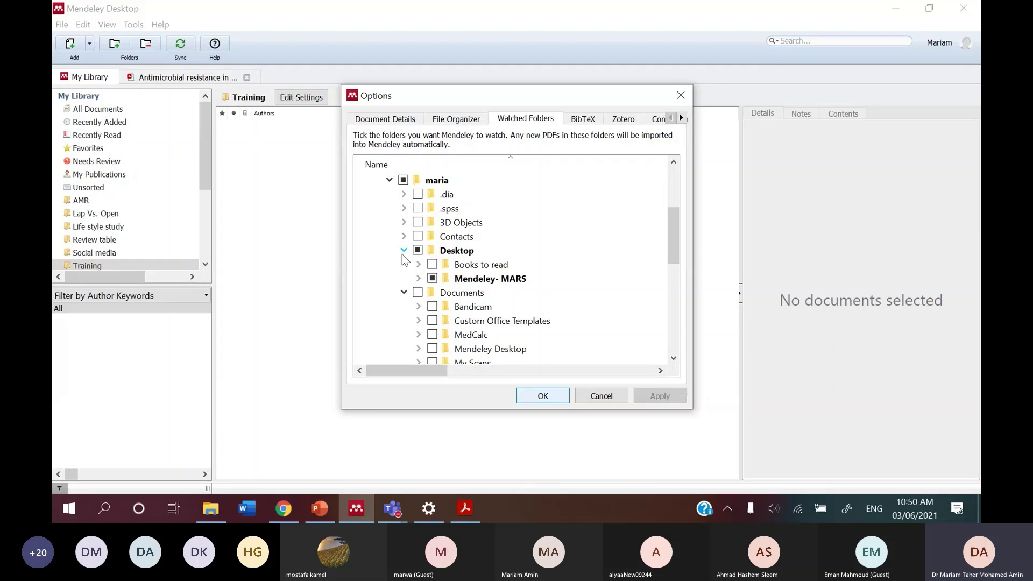
{"action": "left_click", "coordinate": [418, 278]}
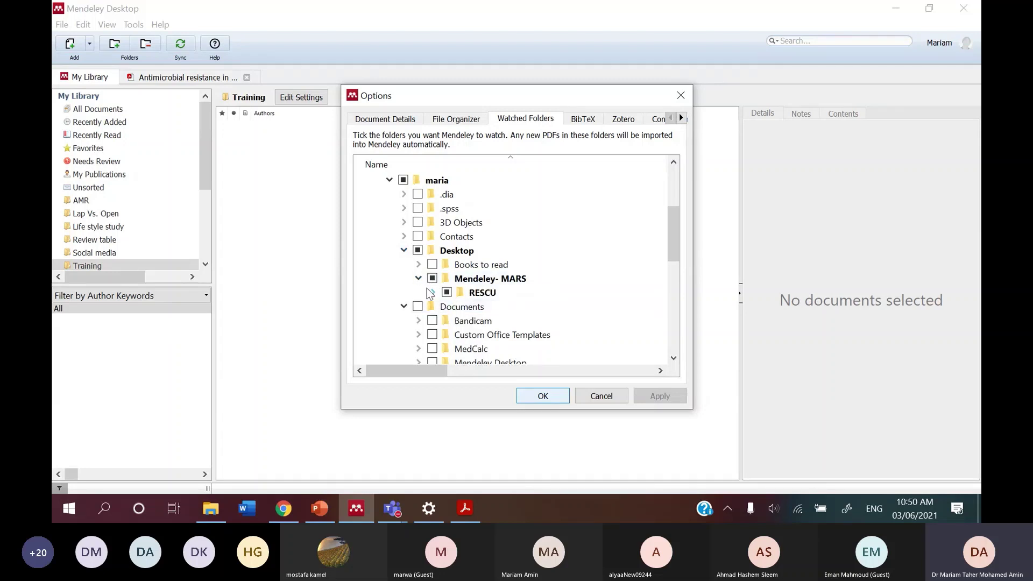
{"action": "left_click", "coordinate": [432, 292]}
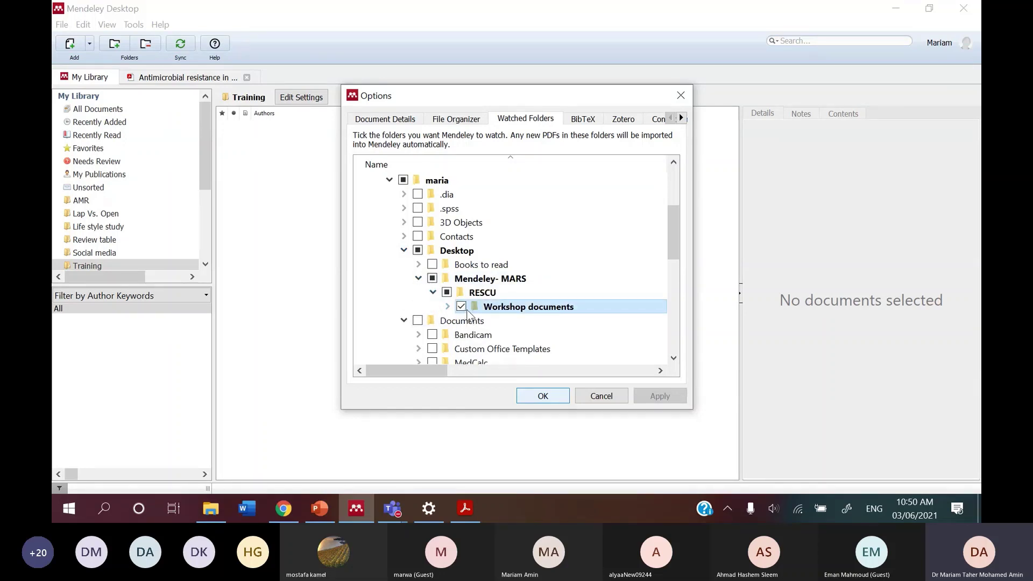
{"action": "left_click", "coordinate": [462, 307]}
{"action": "left_click", "coordinate": [463, 308]}
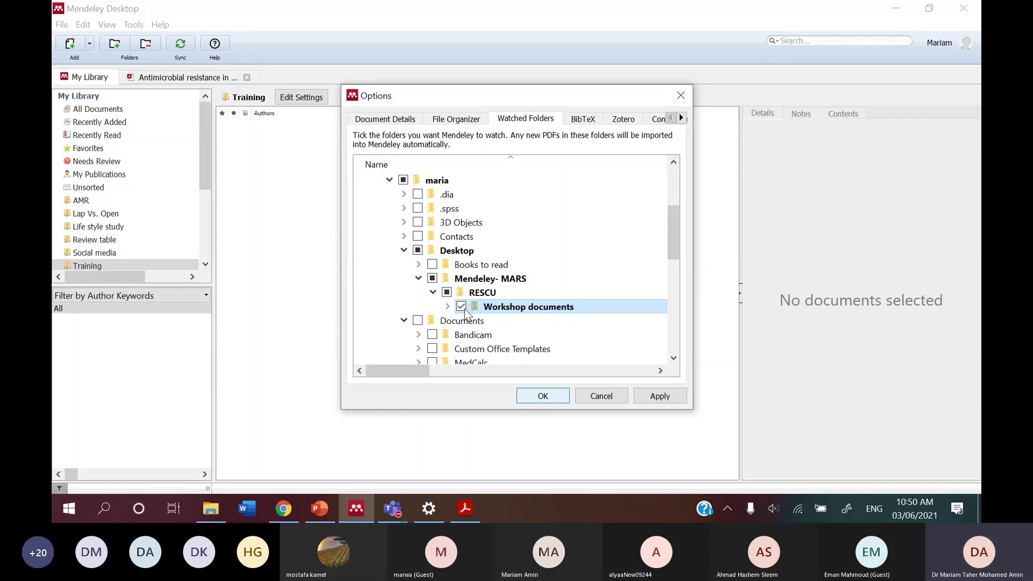
{"action": "left_click", "coordinate": [529, 395]}
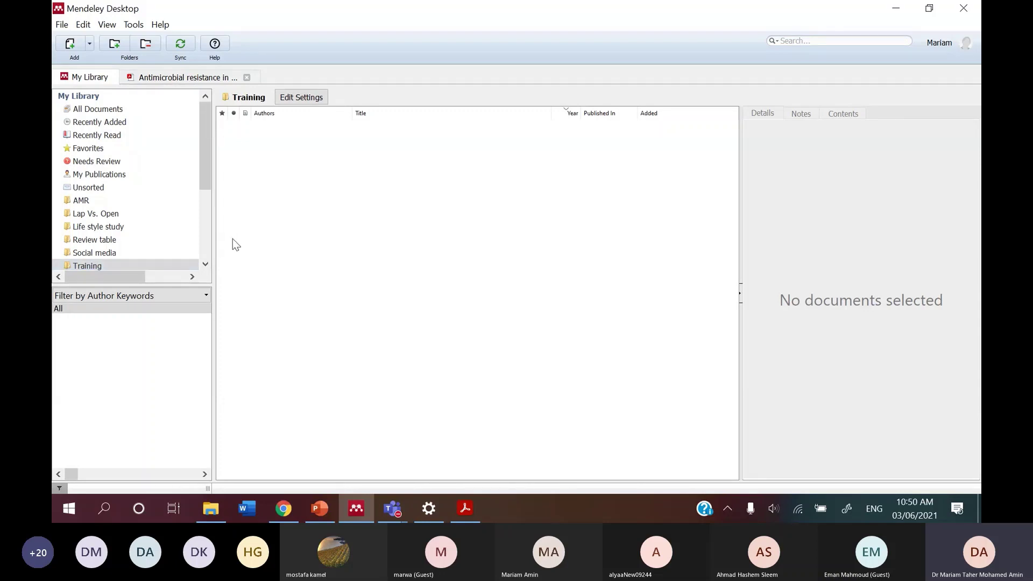
Check All Documents and the Training folder for files from the watched folder, then reopen the watched folder settings and leave them unchanged.
{"action": "left_click", "coordinate": [120, 106]}
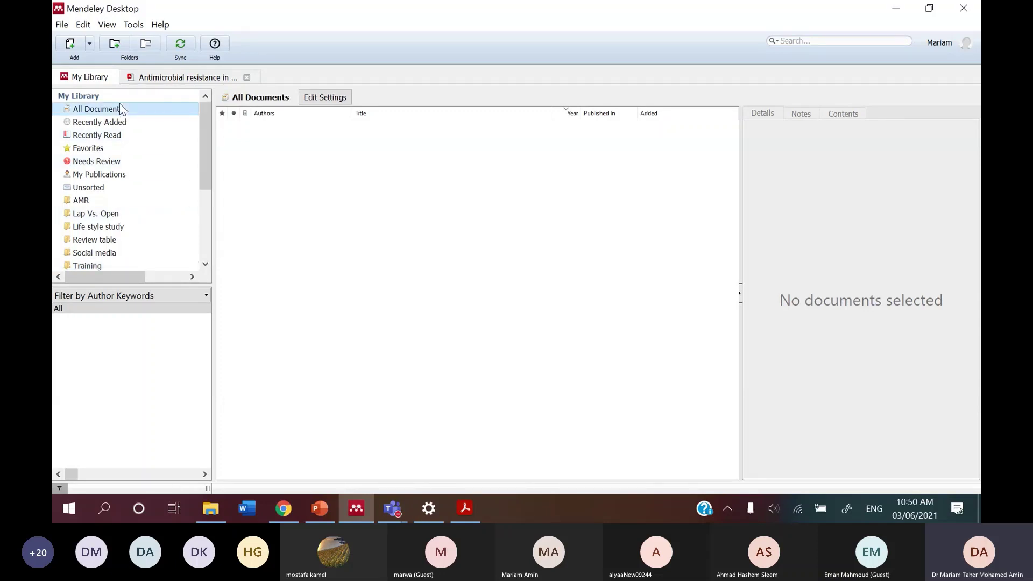
{"action": "scroll", "coordinate": [107, 242], "scroll_direction": "down", "scroll_amount": 2}
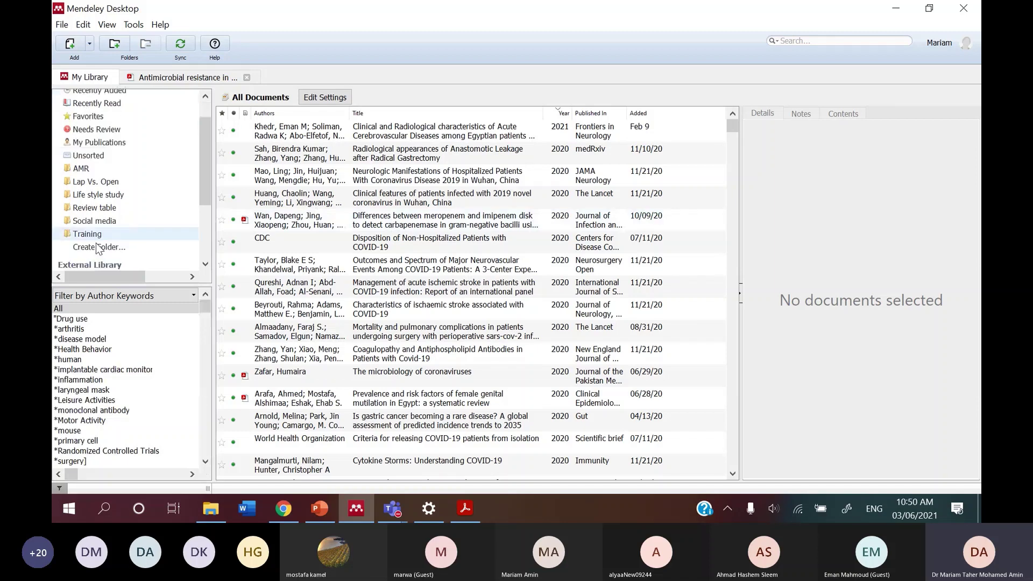
{"action": "left_click", "coordinate": [89, 233]}
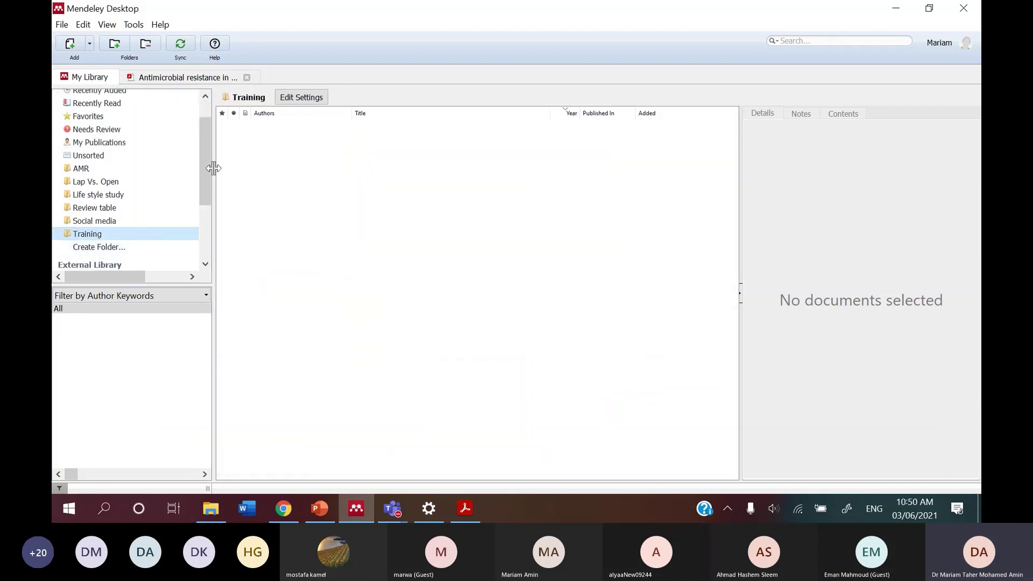
{"action": "left_click", "coordinate": [62, 25]}
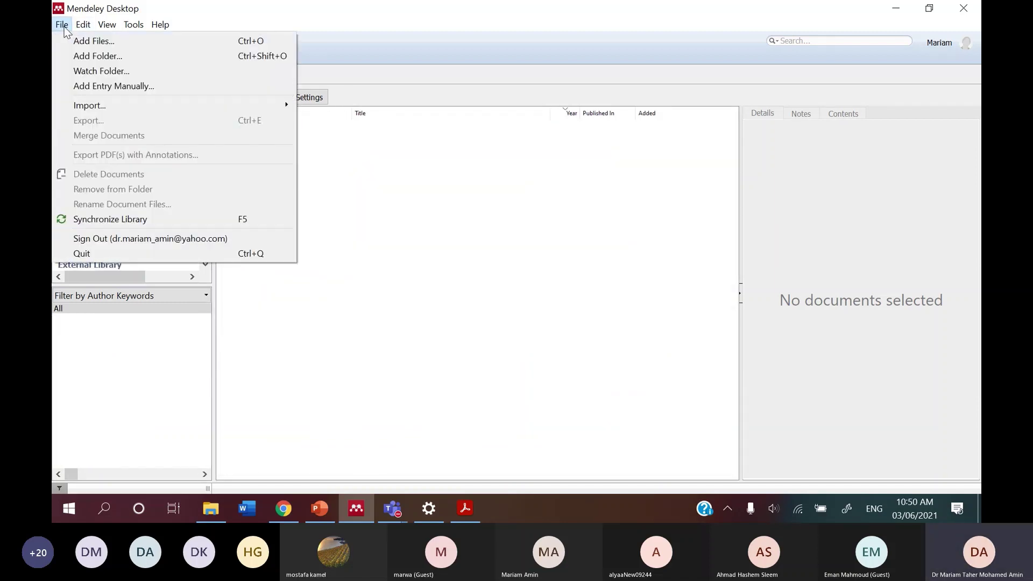
{"action": "left_click", "coordinate": [86, 70]}
{"action": "left_click", "coordinate": [612, 393]}
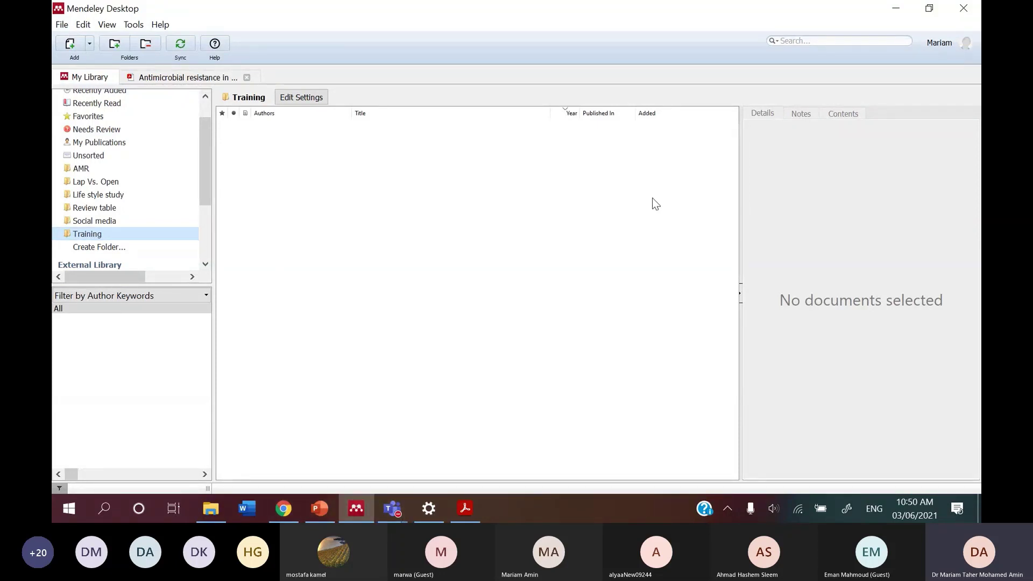
Open the Workshop documents folder in File Explorer and arrange it in a smaller window beside a resized Mendeley Desktop window.
{"action": "left_click", "coordinate": [929, 9]}
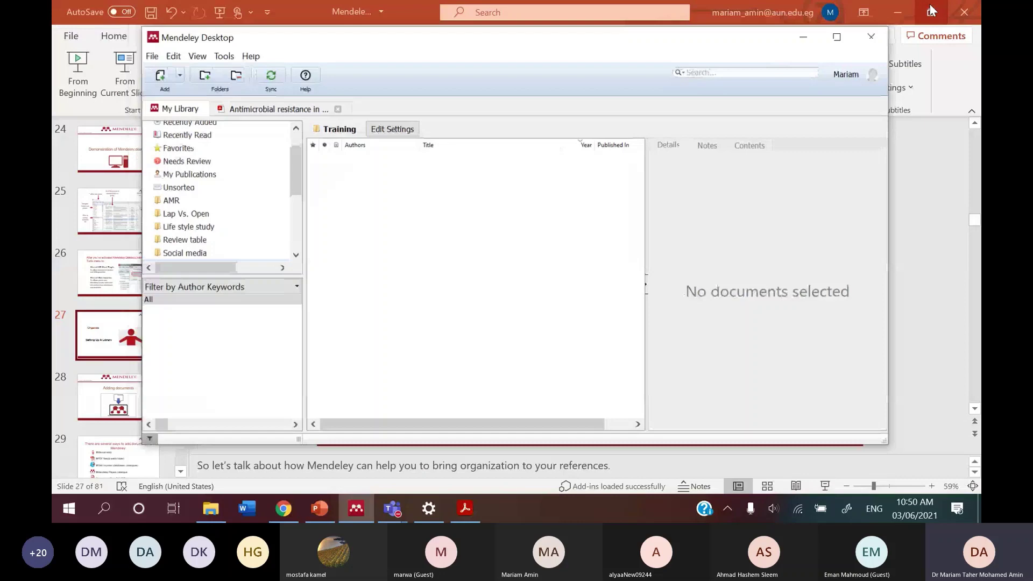
{"action": "left_click", "coordinate": [210, 509]}
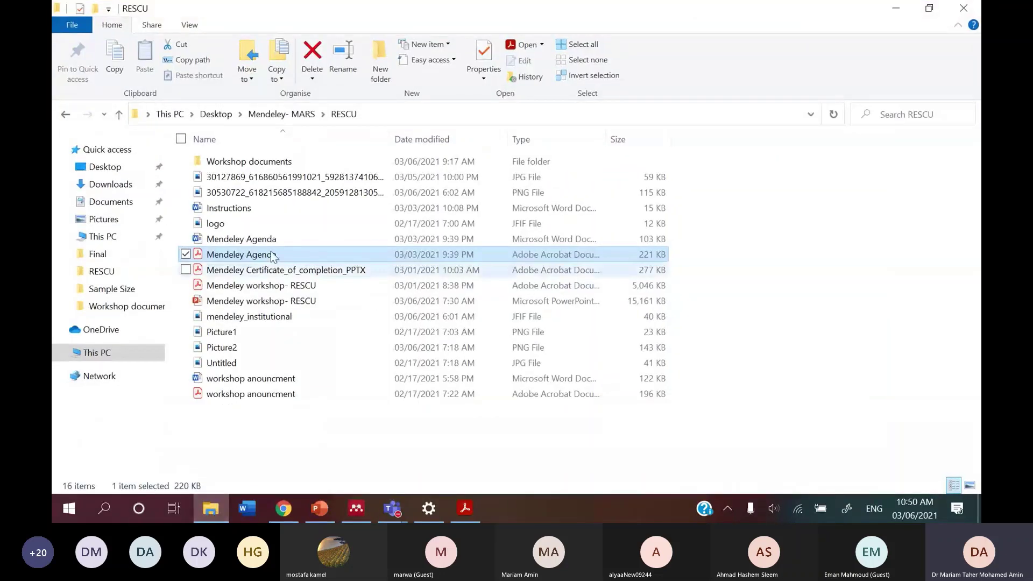
{"action": "double_click", "coordinate": [249, 161]}
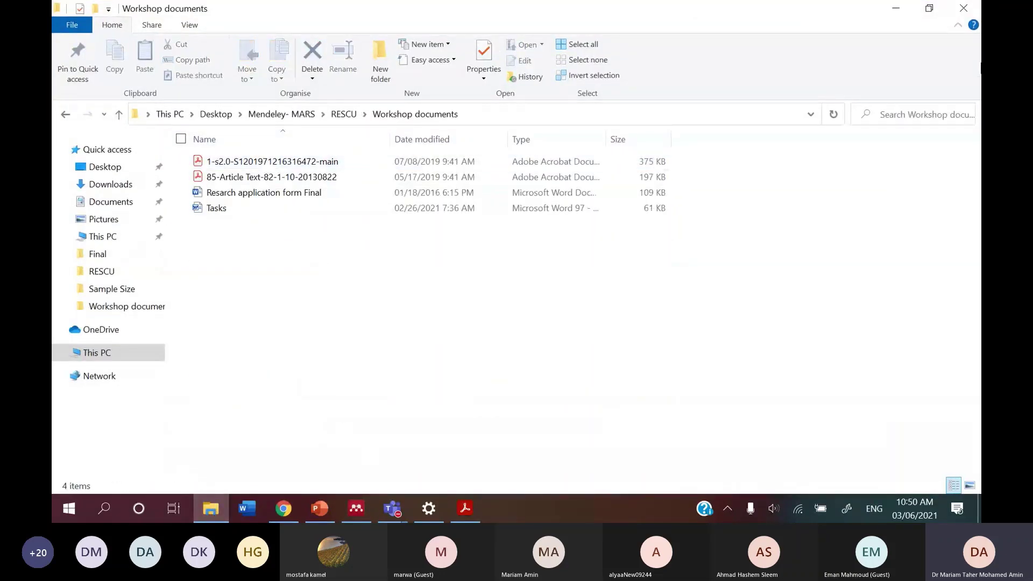
{"action": "left_click", "coordinate": [929, 8]}
{"action": "left_click", "coordinate": [713, 51]}
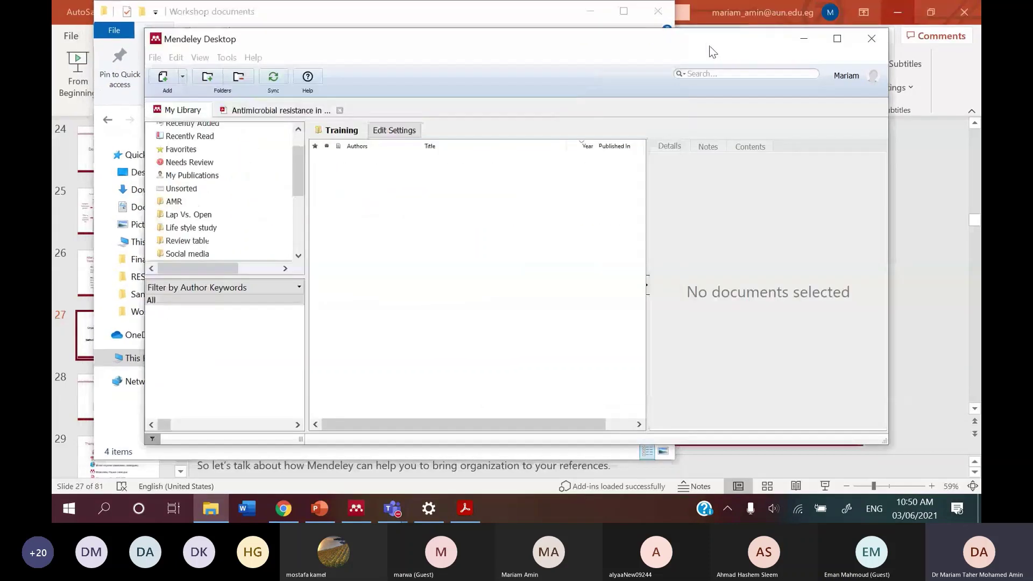
{"action": "left_click_drag", "start_coordinate": [710, 48], "coordinate": [798, 20]}
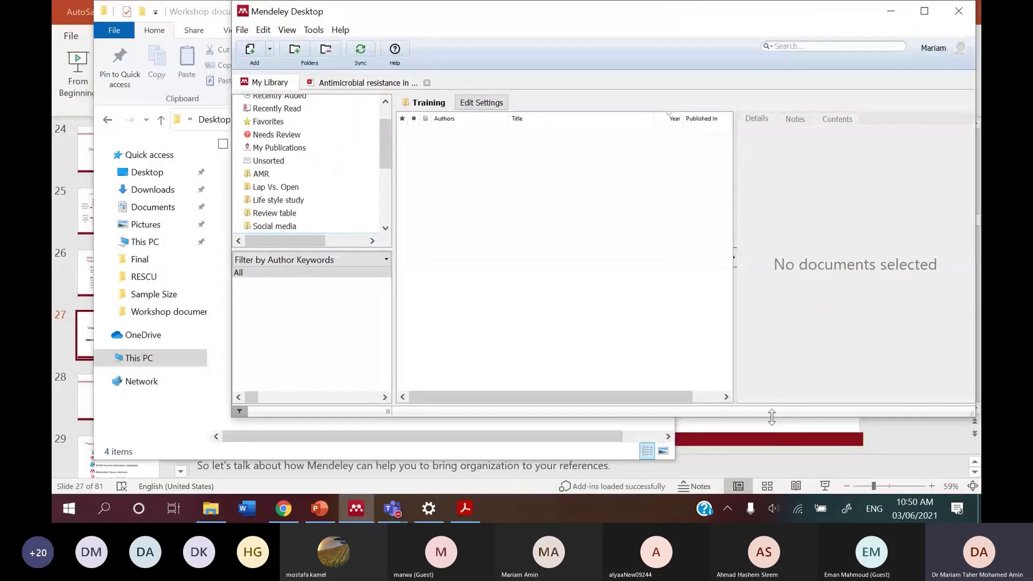
{"action": "left_click_drag", "start_coordinate": [772, 417], "coordinate": [772, 492]}
{"action": "left_click", "coordinate": [217, 16]}
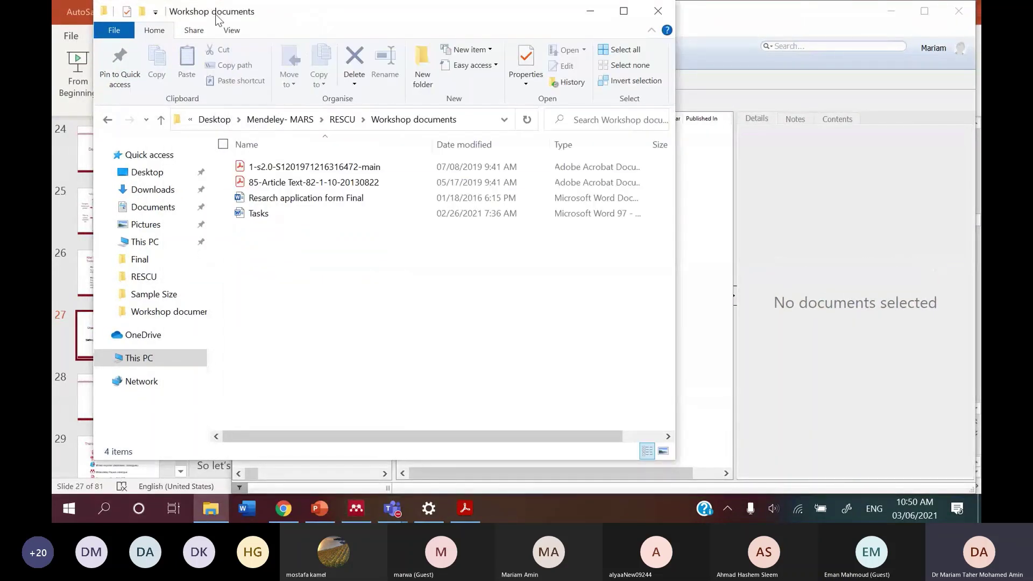
{"action": "left_click_drag", "start_coordinate": [280, 182], "coordinate": [714, 223]}
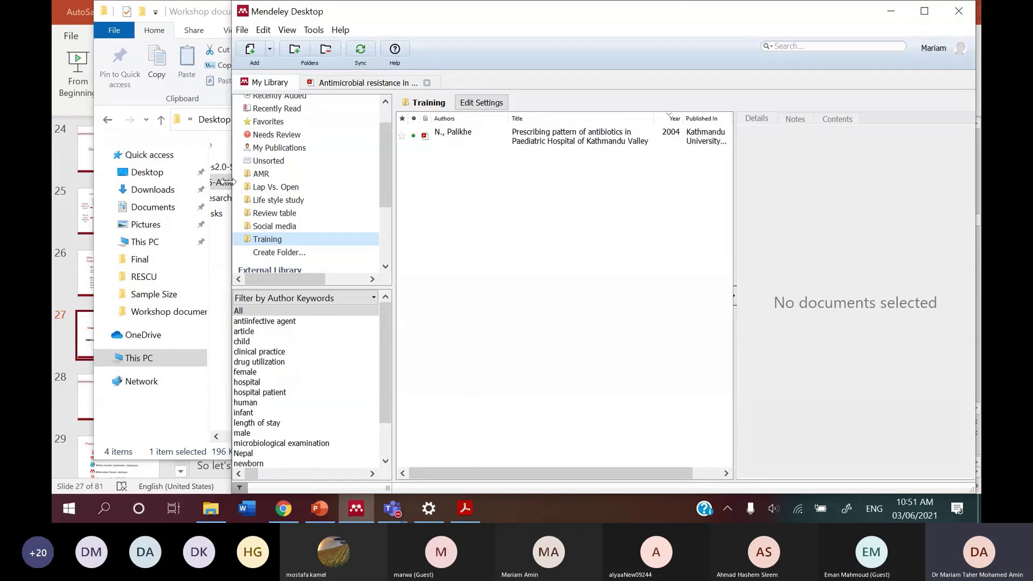
{"action": "left_click", "coordinate": [924, 11]}
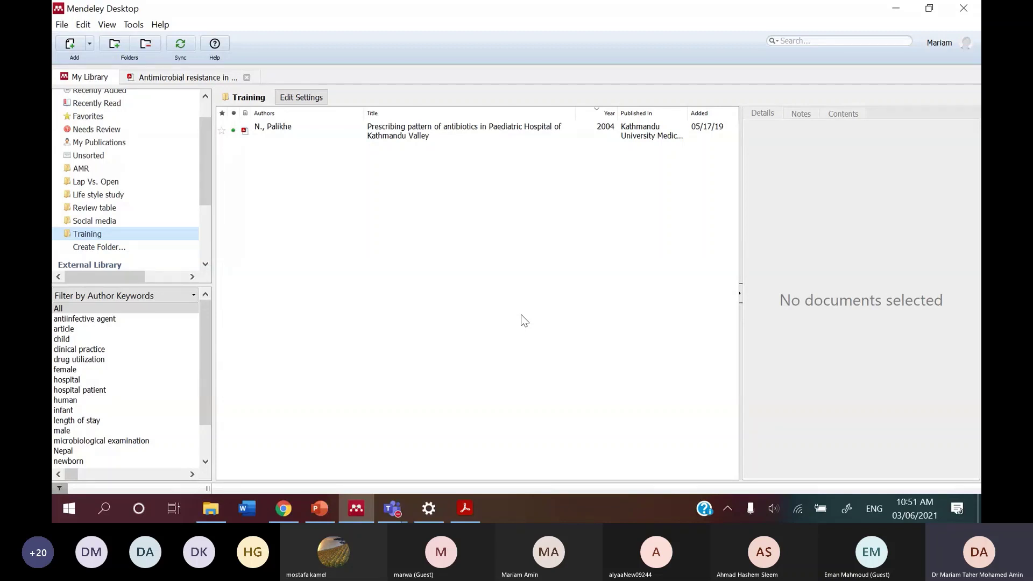
Start a manual document entry of type Journal Article and look through its title, authors, journal and catalog ID fields.
{"action": "left_click", "coordinate": [64, 26]}
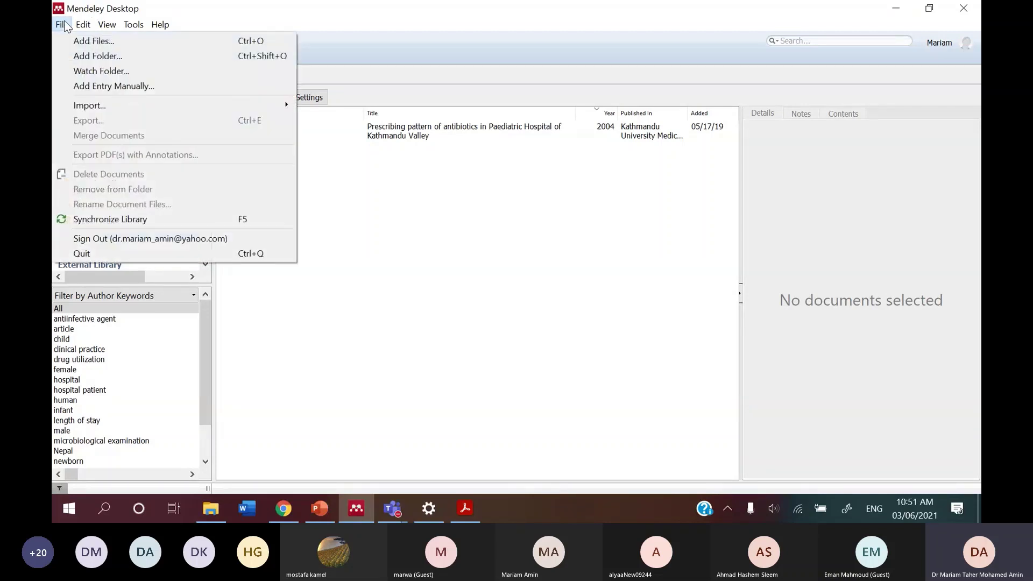
{"action": "left_click", "coordinate": [81, 85]}
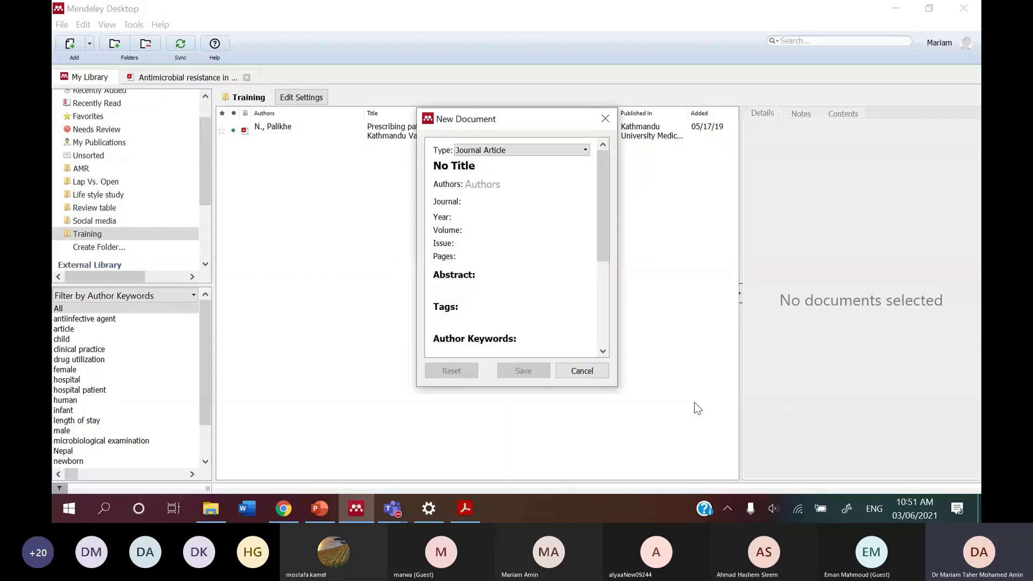
{"action": "left_click", "coordinate": [559, 152]}
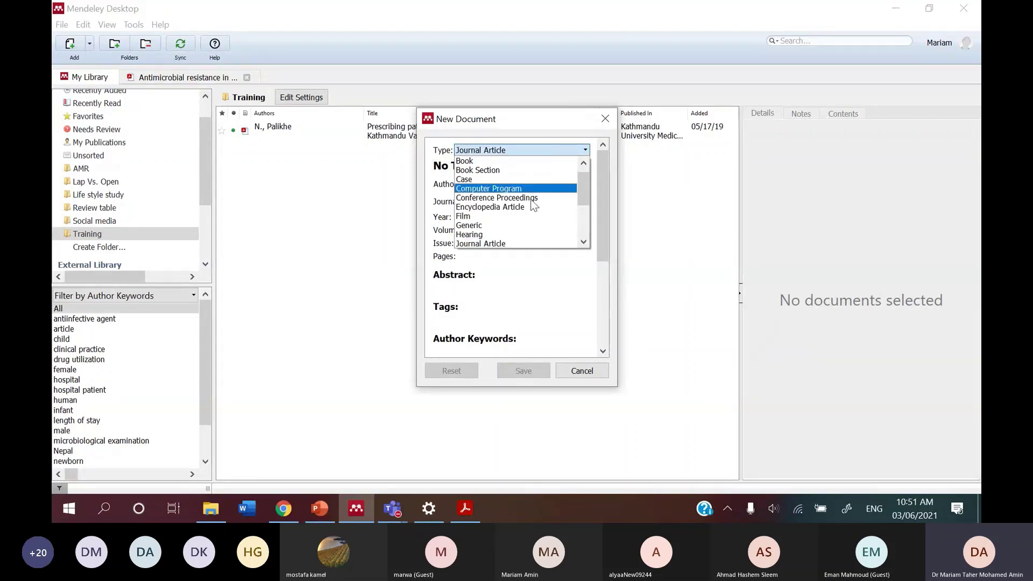
{"action": "left_click", "coordinate": [510, 245]}
{"action": "left_click", "coordinate": [479, 171]}
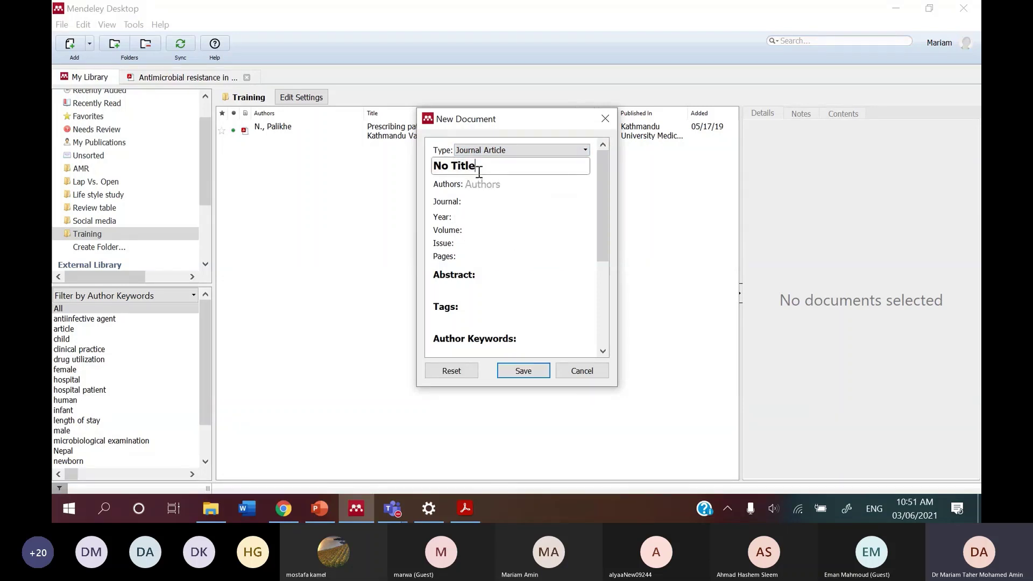
{"action": "left_click", "coordinate": [477, 184]}
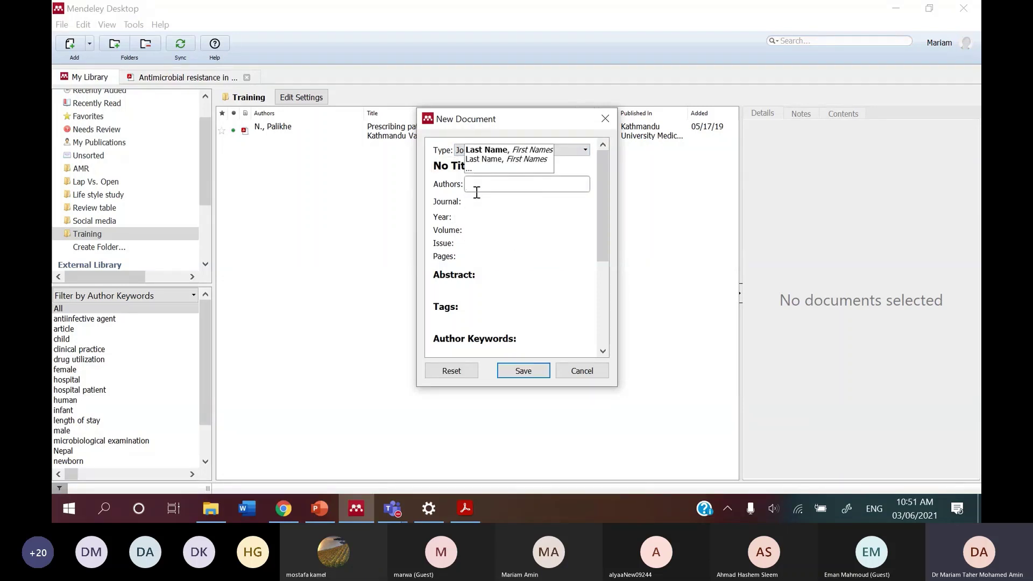
{"action": "left_click", "coordinate": [473, 201]}
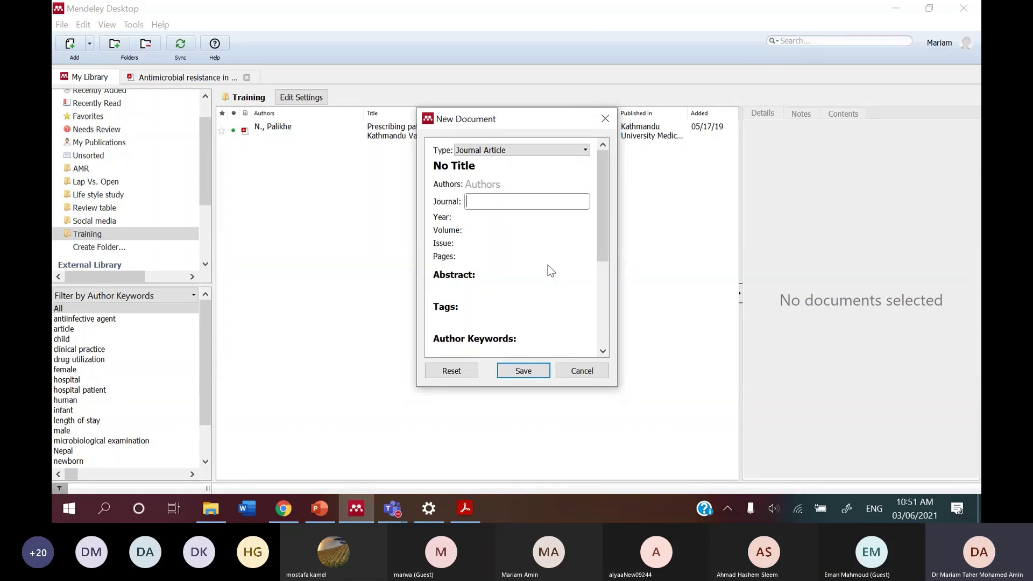
{"action": "scroll", "coordinate": [548, 265], "scroll_direction": "down", "scroll_amount": 5}
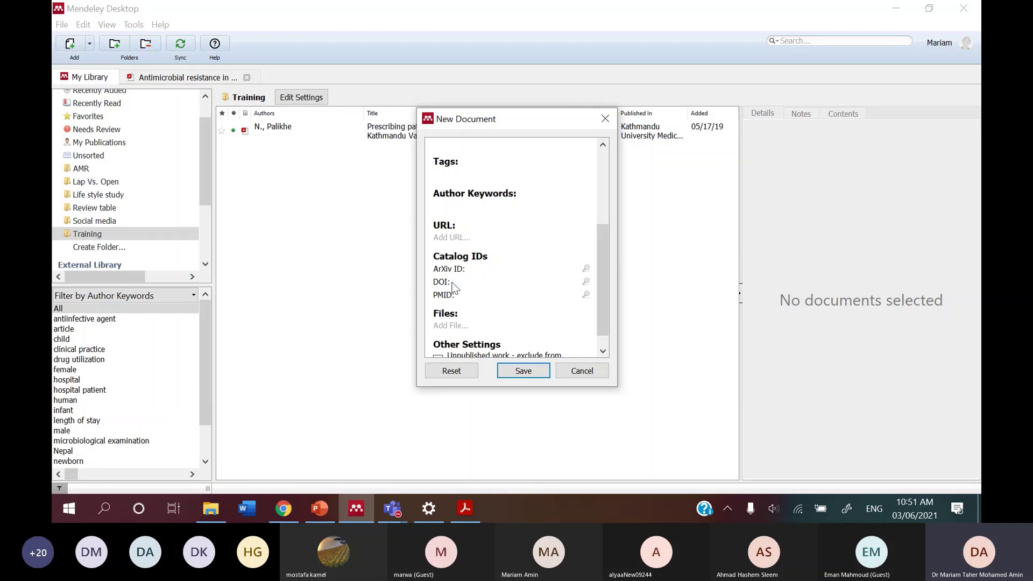
{"action": "scroll", "coordinate": [451, 287], "scroll_direction": "up", "scroll_amount": 5}
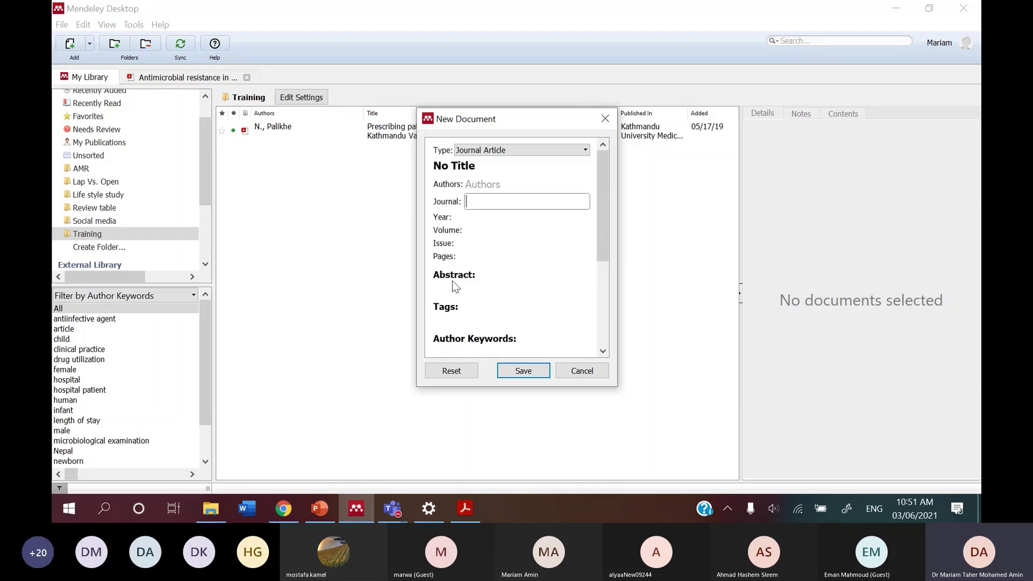
Set the new document's type to Book Section and its title to Public health.
{"action": "left_click", "coordinate": [479, 152]}
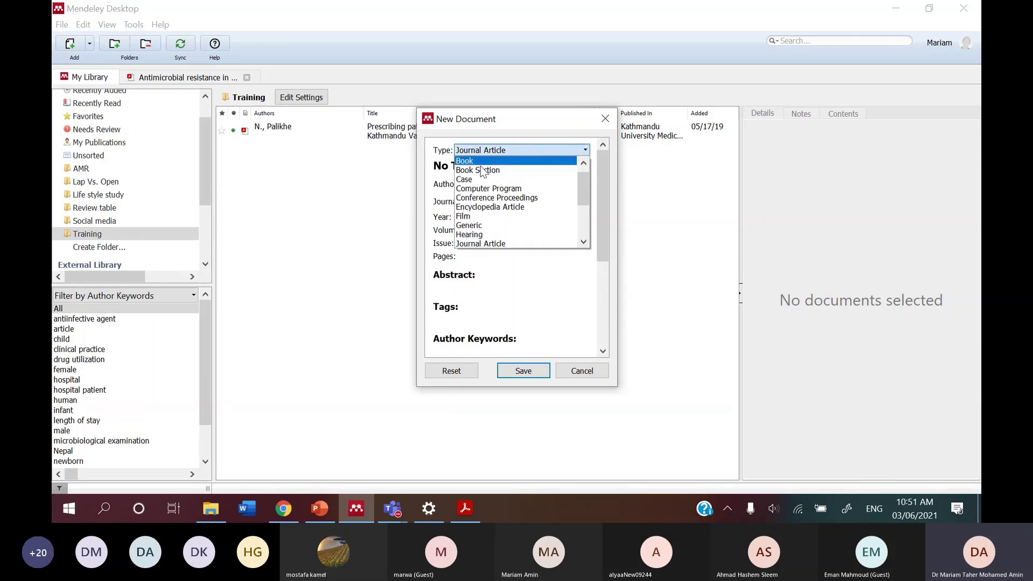
{"action": "left_click", "coordinate": [483, 171]}
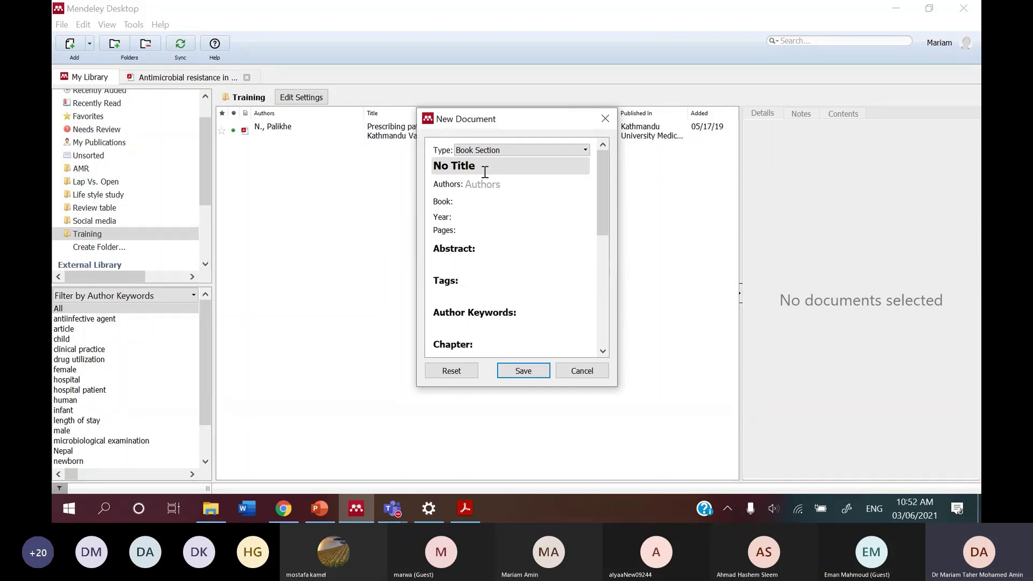
{"action": "left_click", "coordinate": [508, 161]}
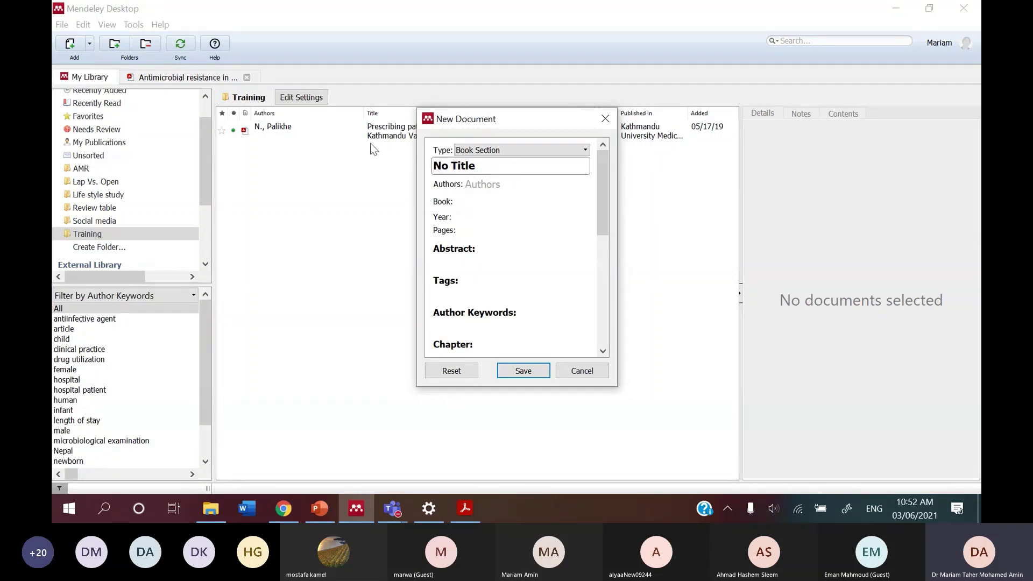
{"action": "type", "text": "Public healt"}
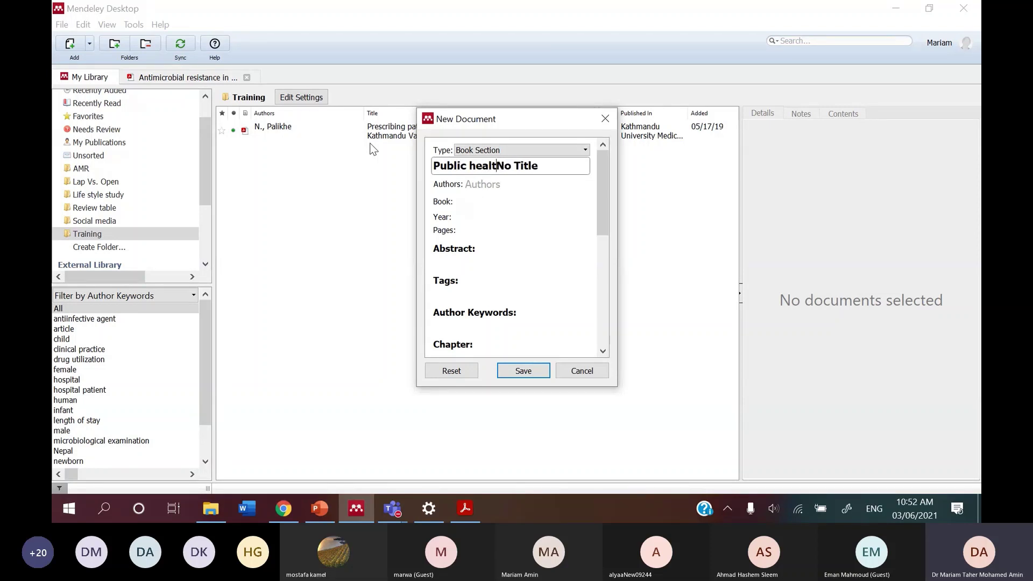
{"action": "type", "text": "h"}
{"action": "left_click_drag", "start_coordinate": [505, 166], "coordinate": [585, 168]}
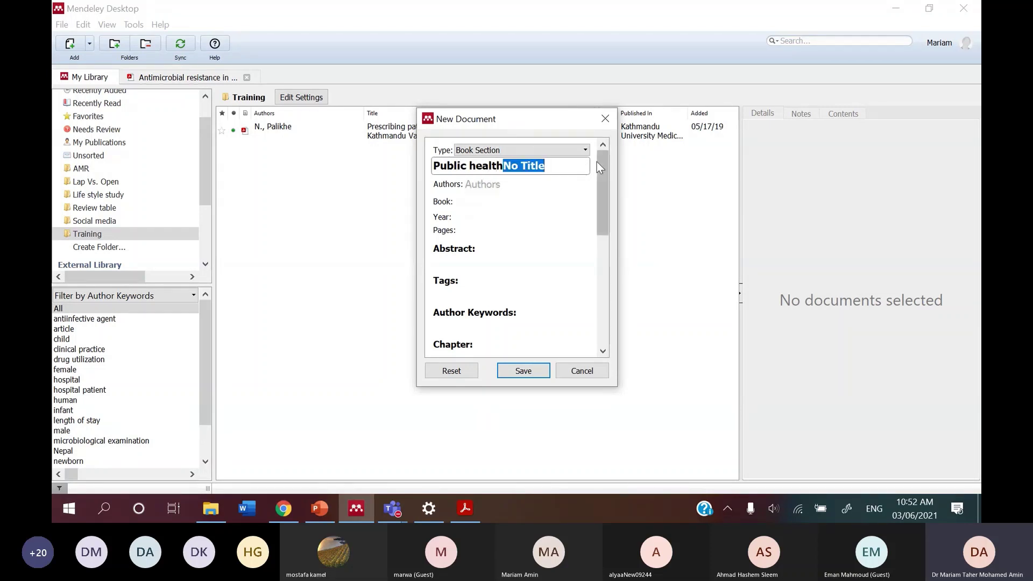
{"action": "key", "text": "BackSpace"}
Enter Epid as the book name and look at the authors, year and pages fields.
{"action": "left_click", "coordinate": [542, 184]}
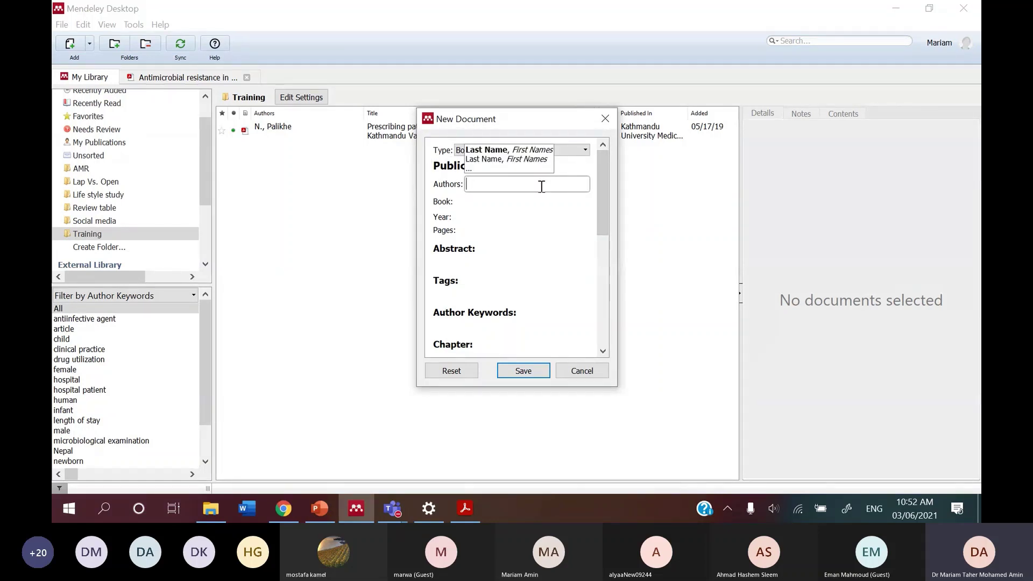
{"action": "left_click", "coordinate": [512, 202]}
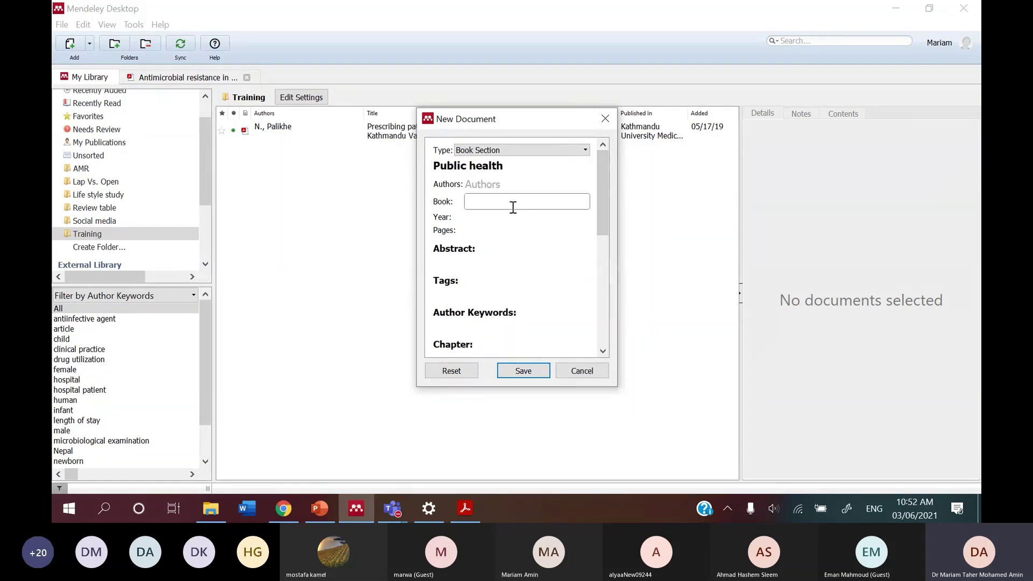
{"action": "type", "text": "Epid"}
{"action": "left_click", "coordinate": [503, 215]}
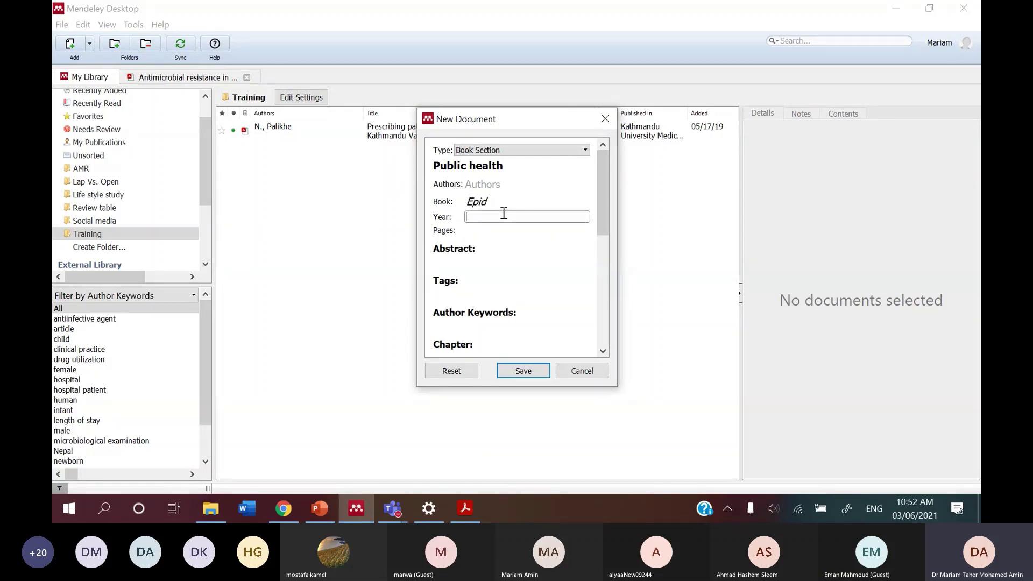
{"action": "left_click", "coordinate": [478, 231]}
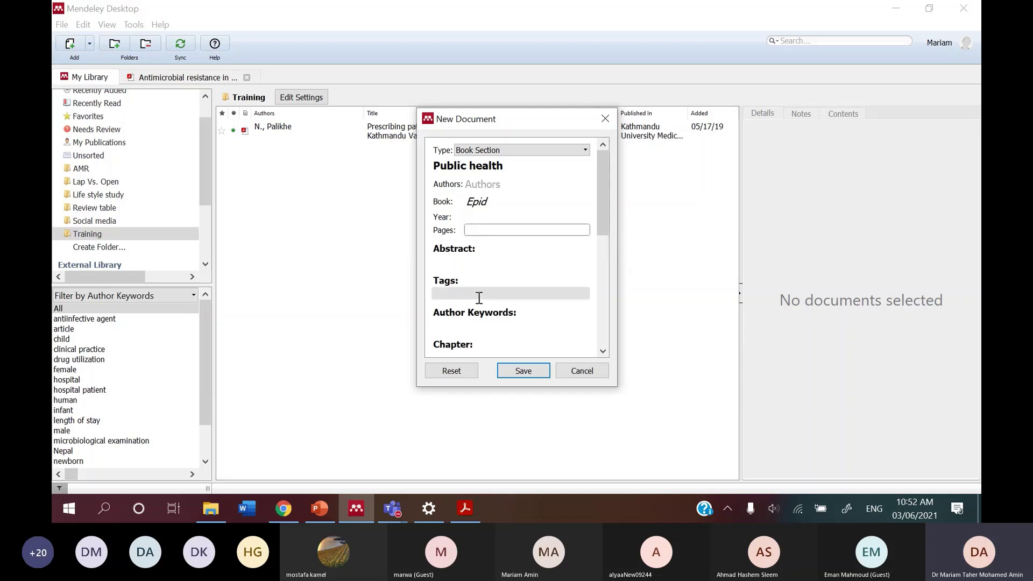
Set the chapter to 21 and the edition to 3rd, look at the editors and publisher fields, and discard the new document.
{"action": "scroll", "coordinate": [483, 293], "scroll_direction": "down", "scroll_amount": 2}
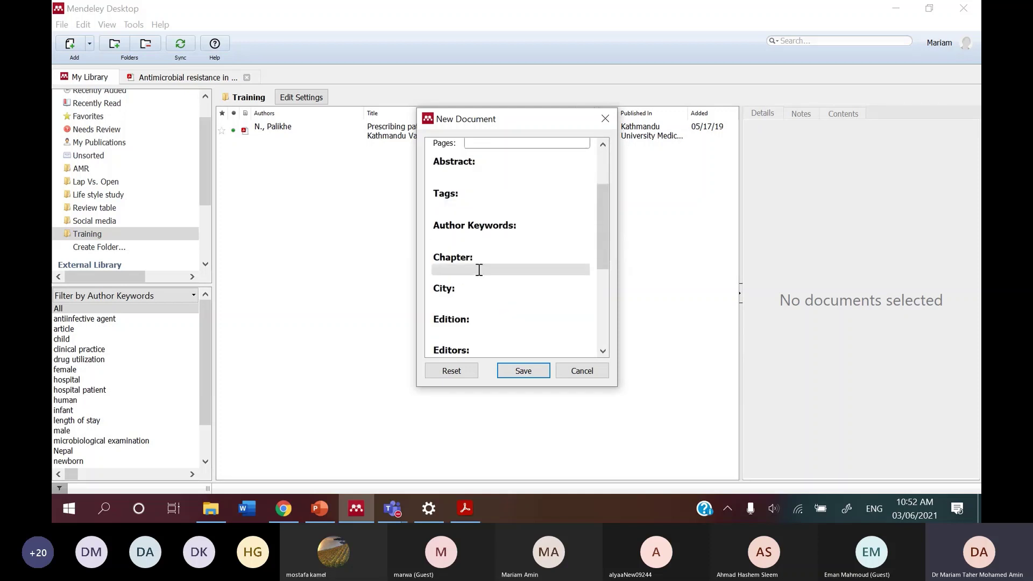
{"action": "left_click", "coordinate": [483, 270]}
{"action": "type", "text": "21"}
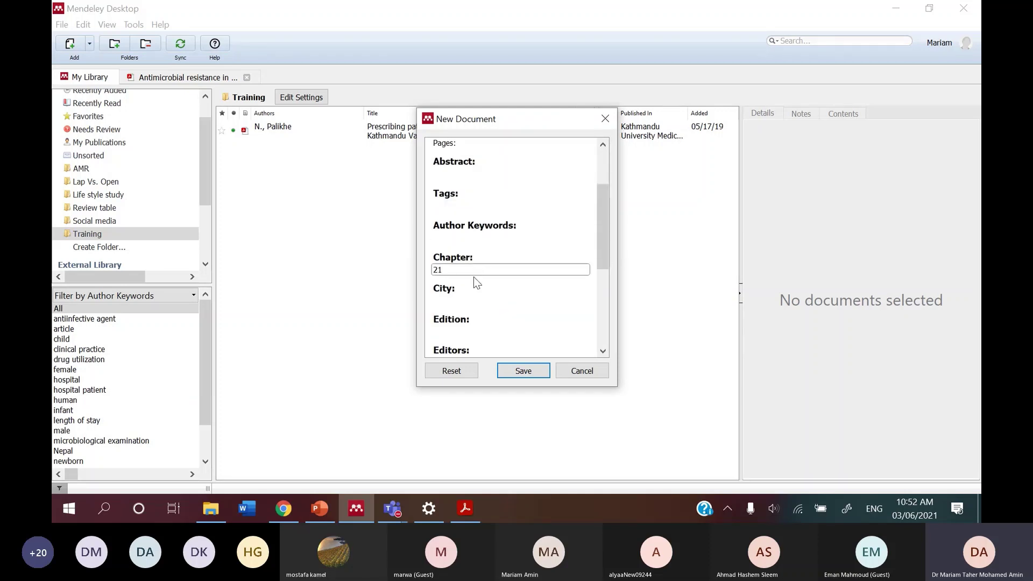
{"action": "scroll", "coordinate": [476, 283], "scroll_direction": "down", "scroll_amount": 1}
{"action": "left_click", "coordinate": [473, 302]}
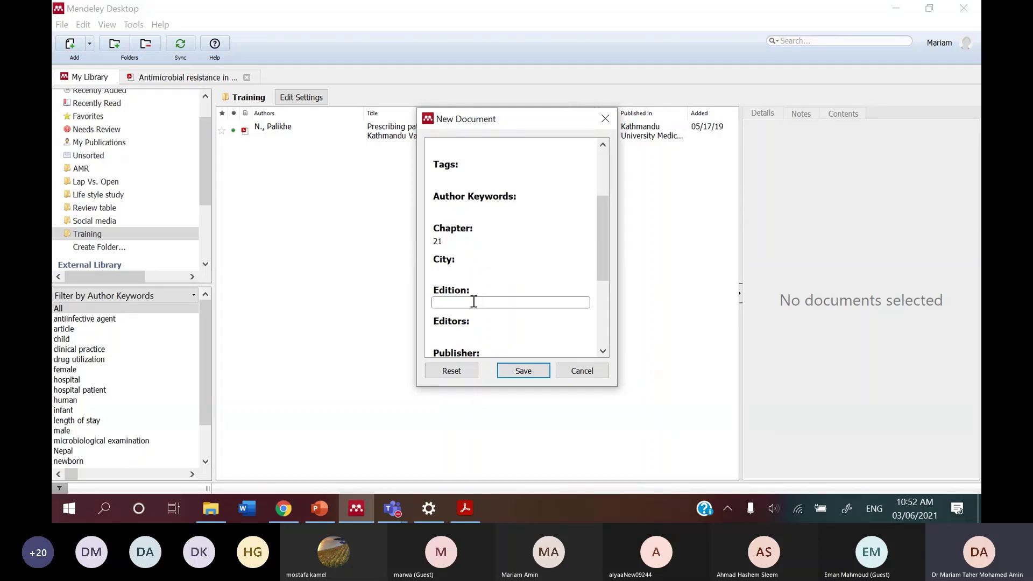
{"action": "type", "text": "2nd"}
{"action": "left_click", "coordinate": [468, 325]}
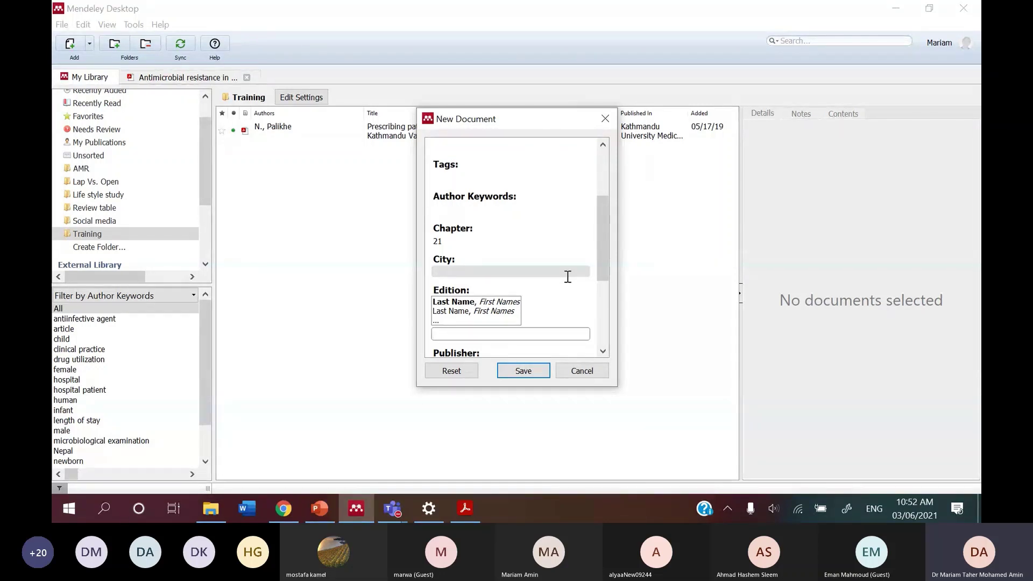
{"action": "scroll", "coordinate": [567, 277], "scroll_direction": "down", "scroll_amount": 2}
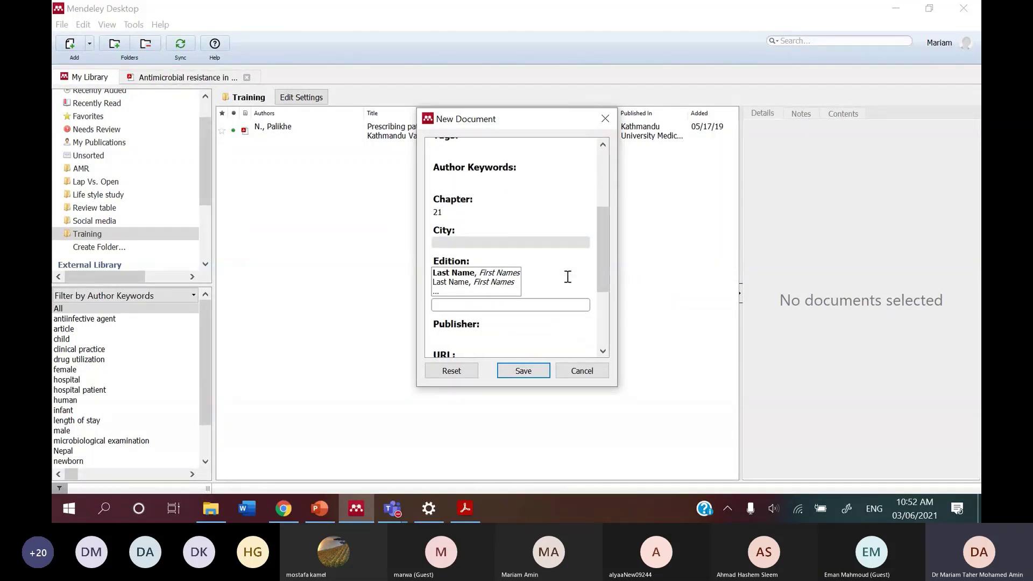
{"action": "left_click", "coordinate": [527, 307]}
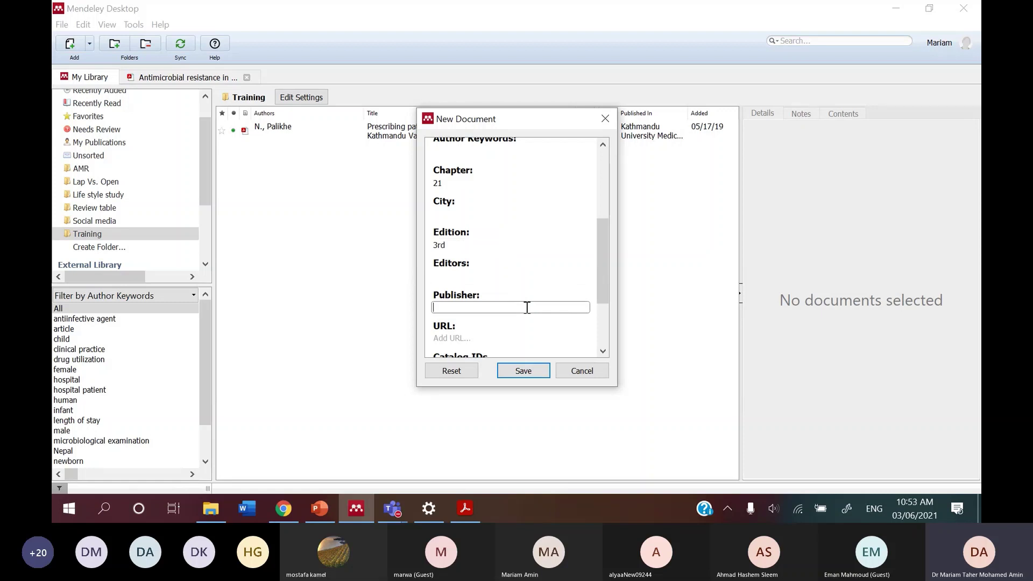
{"action": "scroll", "coordinate": [527, 307], "scroll_direction": "up", "scroll_amount": 6}
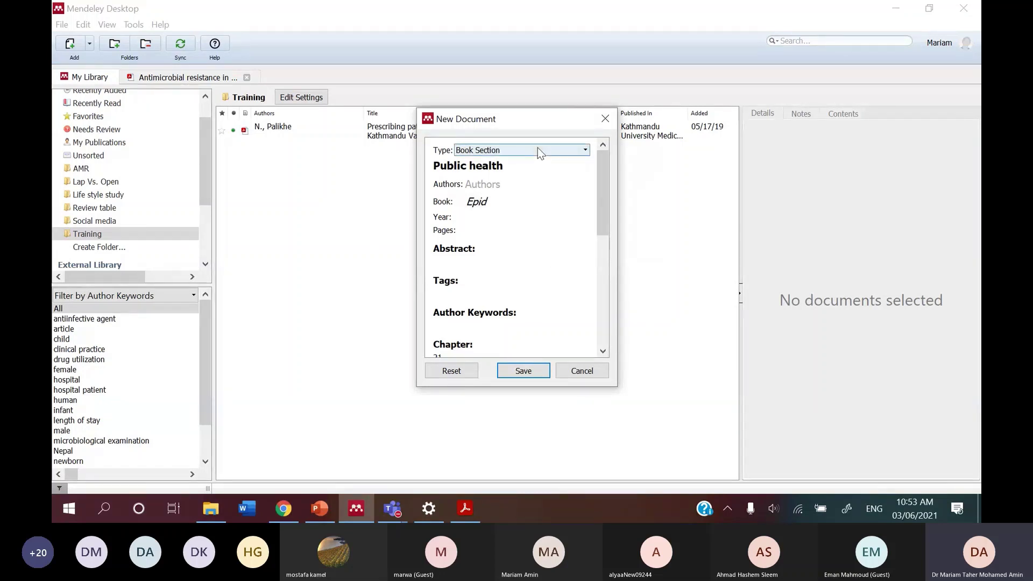
{"action": "left_click", "coordinate": [580, 372]}
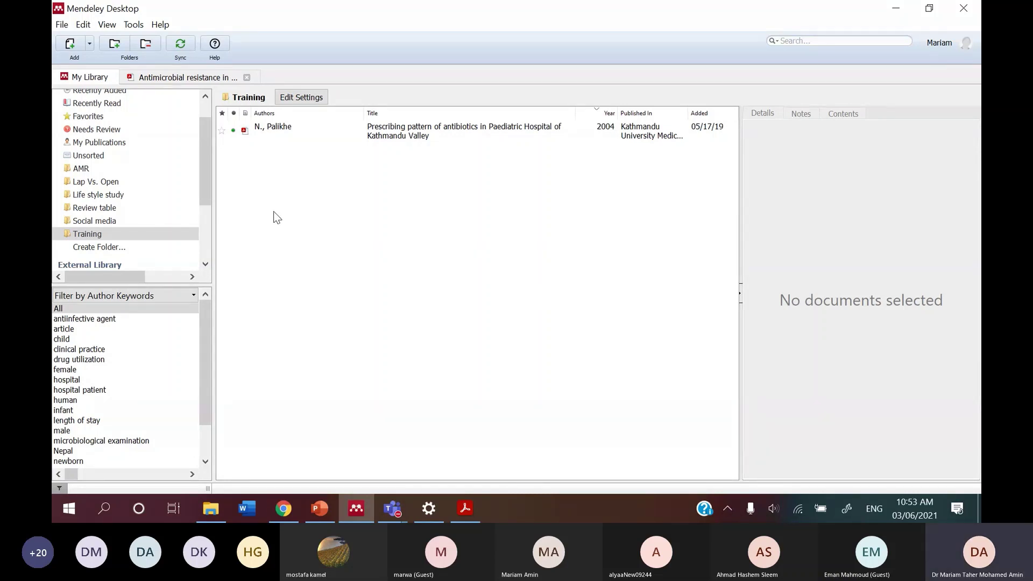
{"action": "left_click", "coordinate": [91, 46]}
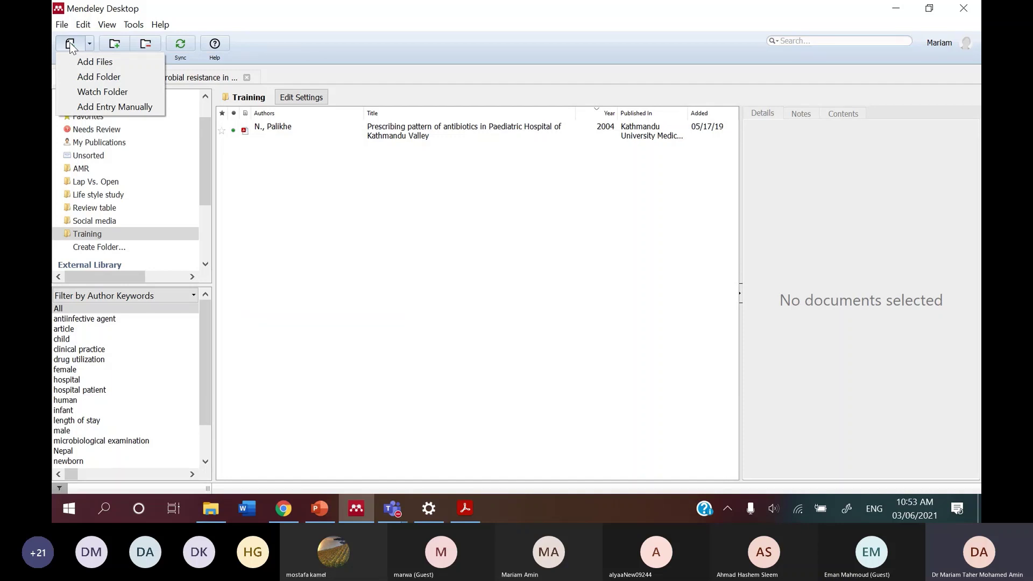
{"action": "left_click", "coordinate": [266, 167]}
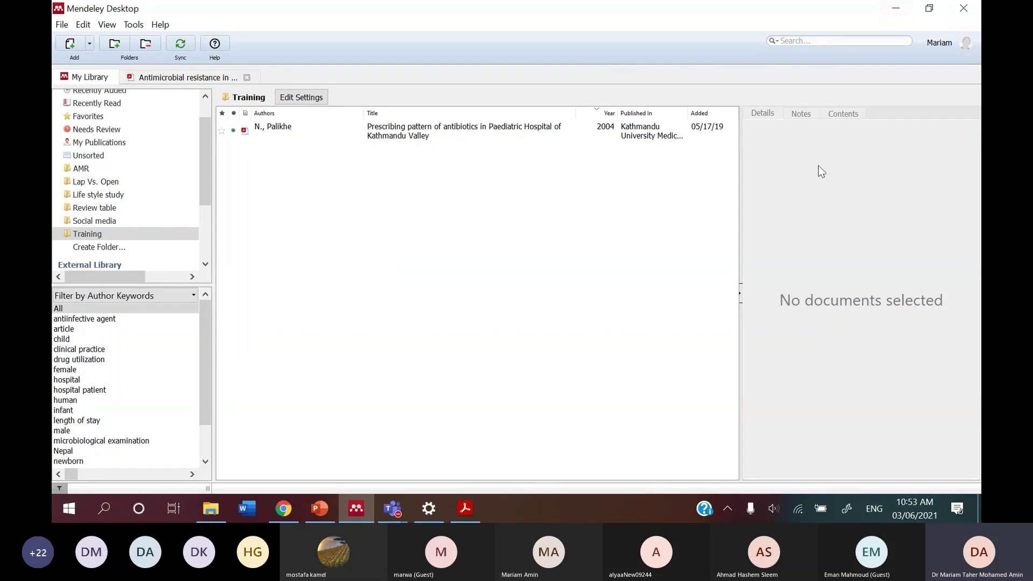
Minimize Mendeley Desktop, switch to the Mendeley website in Chrome, and run its suggested COVID-19 article search.
{"action": "left_click", "coordinate": [895, 8]}
{"action": "left_click", "coordinate": [283, 511]}
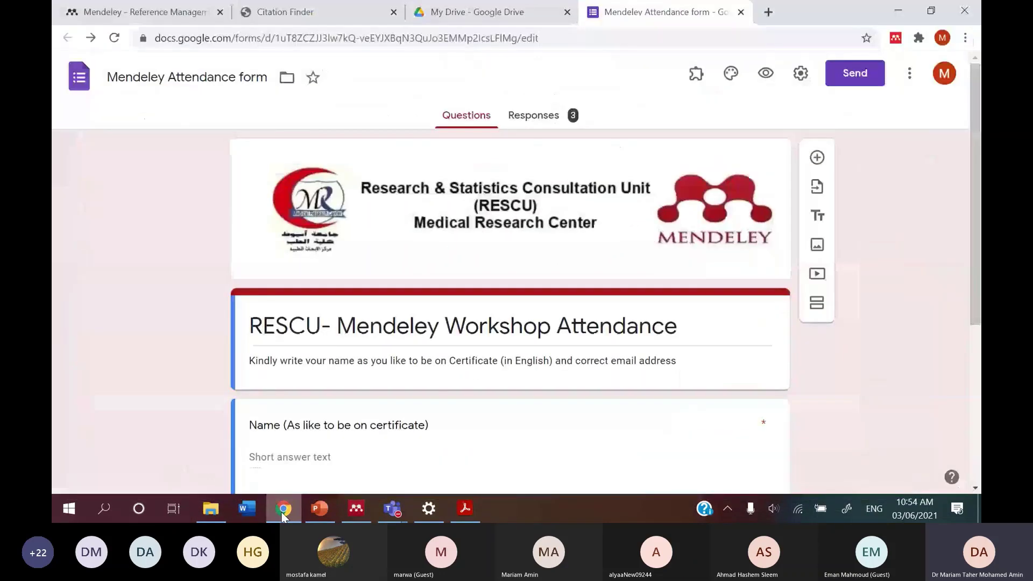
{"action": "left_click", "coordinate": [143, 16]}
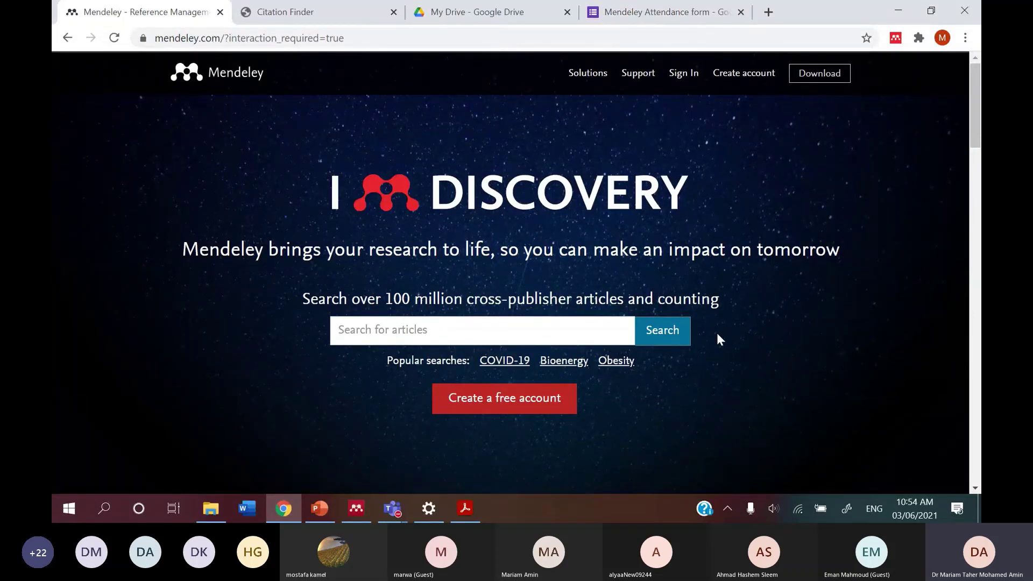
{"action": "left_click", "coordinate": [675, 330]}
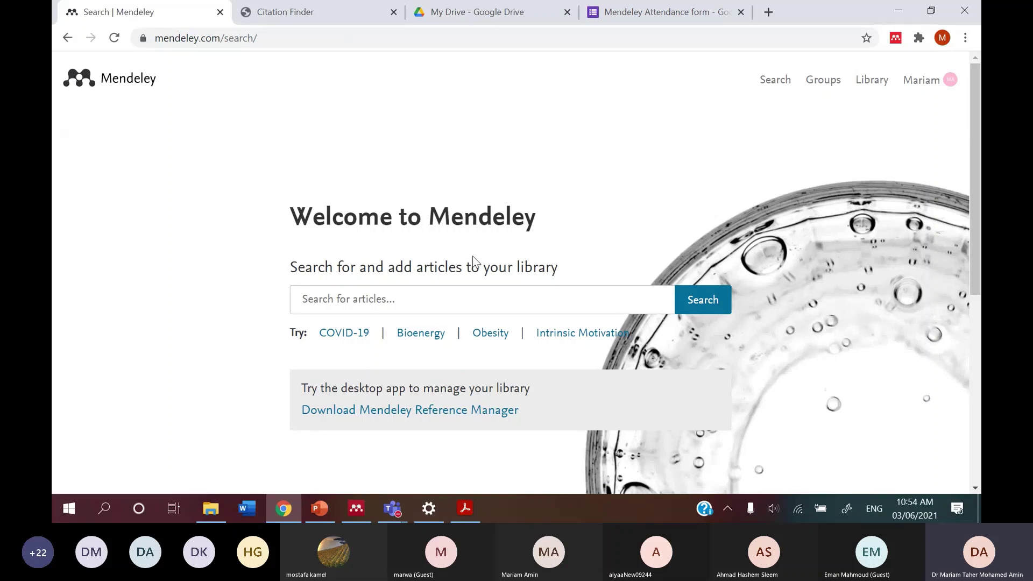
{"action": "left_click", "coordinate": [500, 311]}
{"action": "left_click", "coordinate": [362, 333]}
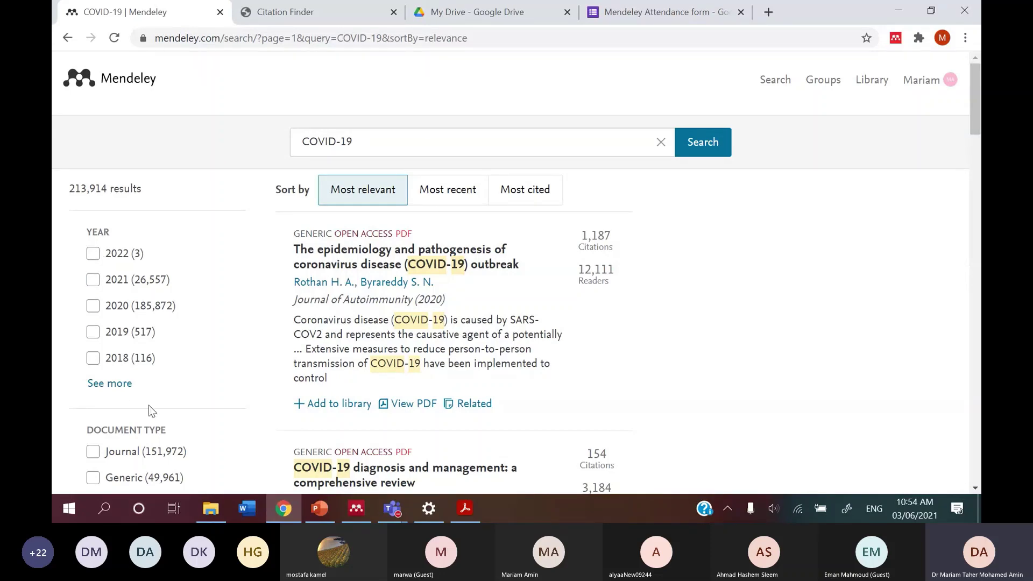
Look through the year, document type and journal filters, and add "The epidemiology and pathogenesis of coronavirus disease (COVID-19) outbreak" to the library.
{"action": "scroll", "coordinate": [155, 337], "scroll_direction": "down", "scroll_amount": 1}
{"action": "scroll", "coordinate": [155, 337], "scroll_direction": "down", "scroll_amount": 2}
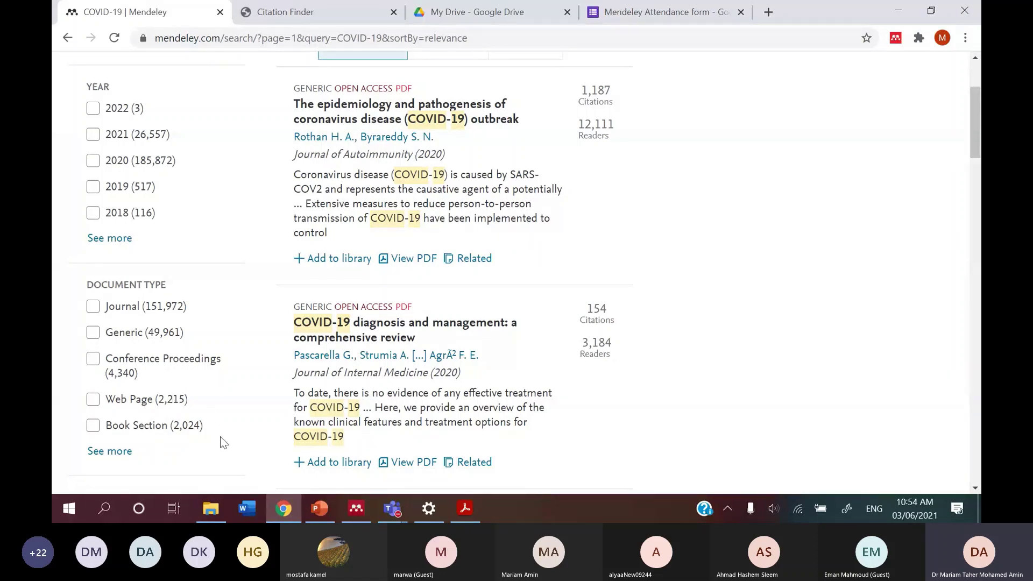
{"action": "scroll", "coordinate": [213, 404], "scroll_direction": "down", "scroll_amount": 4}
{"action": "scroll", "coordinate": [213, 405], "scroll_direction": "down", "scroll_amount": 4}
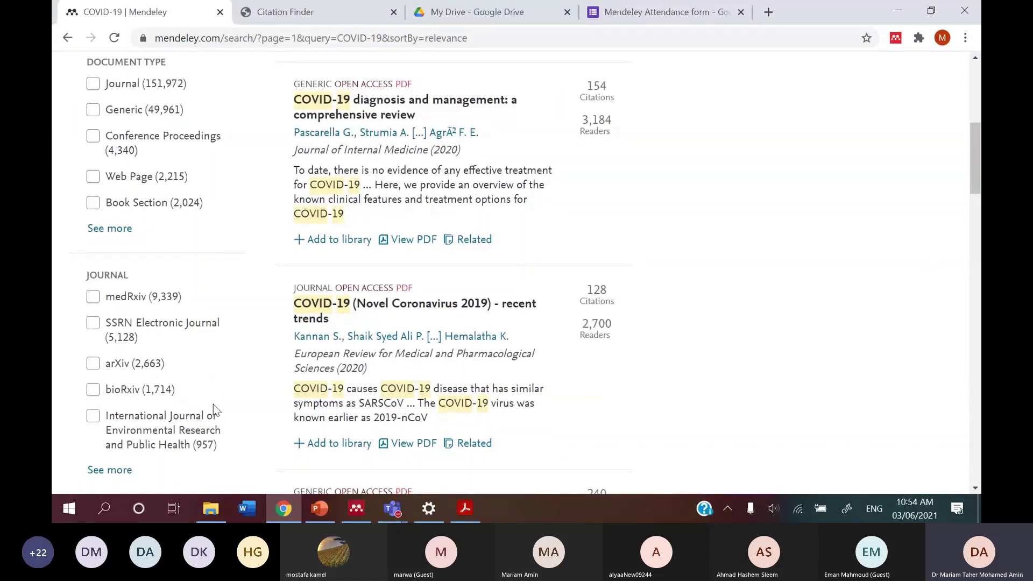
{"action": "scroll", "coordinate": [213, 405], "scroll_direction": "up", "scroll_amount": 7}
{"action": "scroll", "coordinate": [214, 401], "scroll_direction": "up", "scroll_amount": 4}
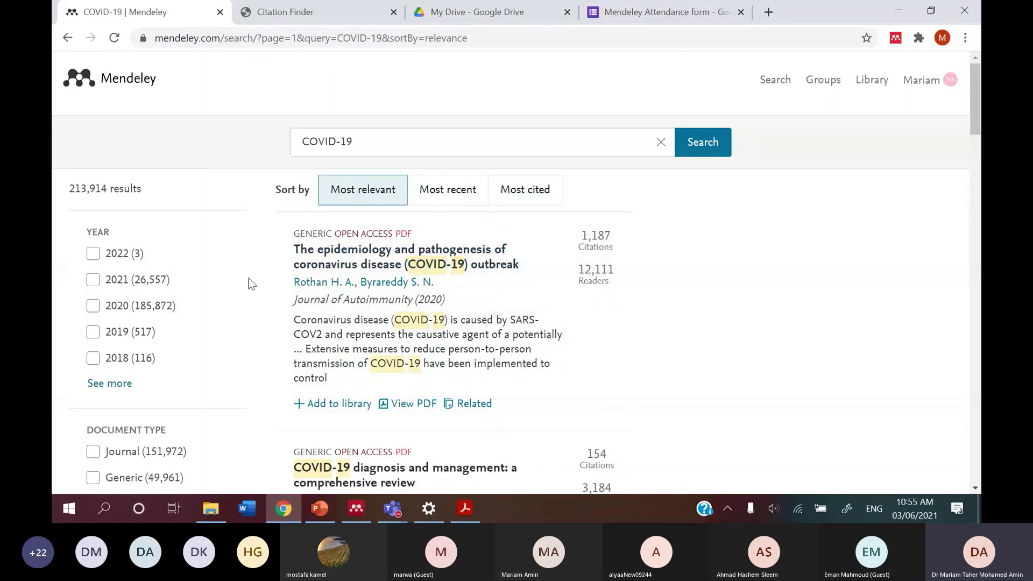
{"action": "scroll", "coordinate": [546, 276], "scroll_direction": "down", "scroll_amount": 3}
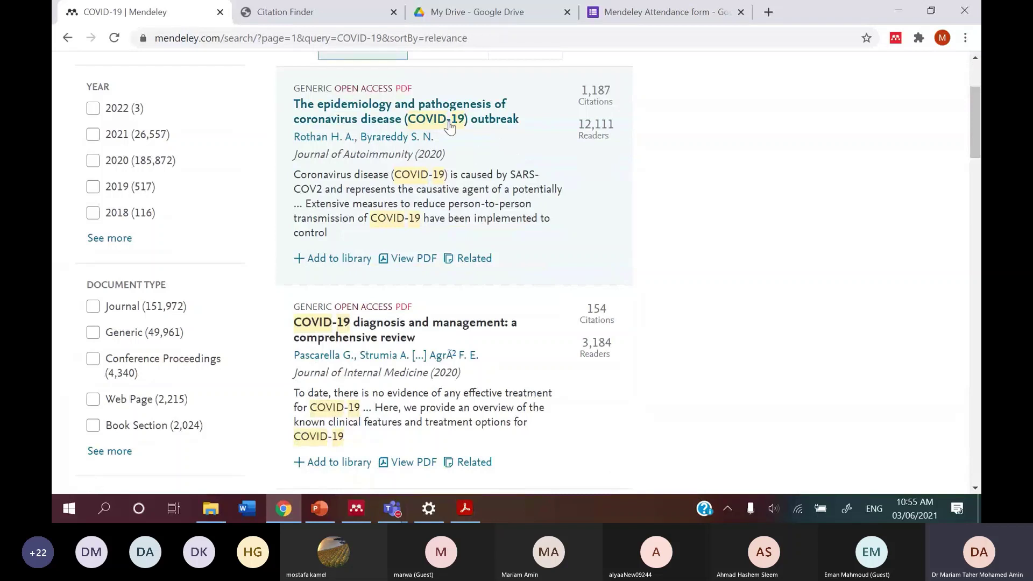
{"action": "left_click", "coordinate": [328, 264]}
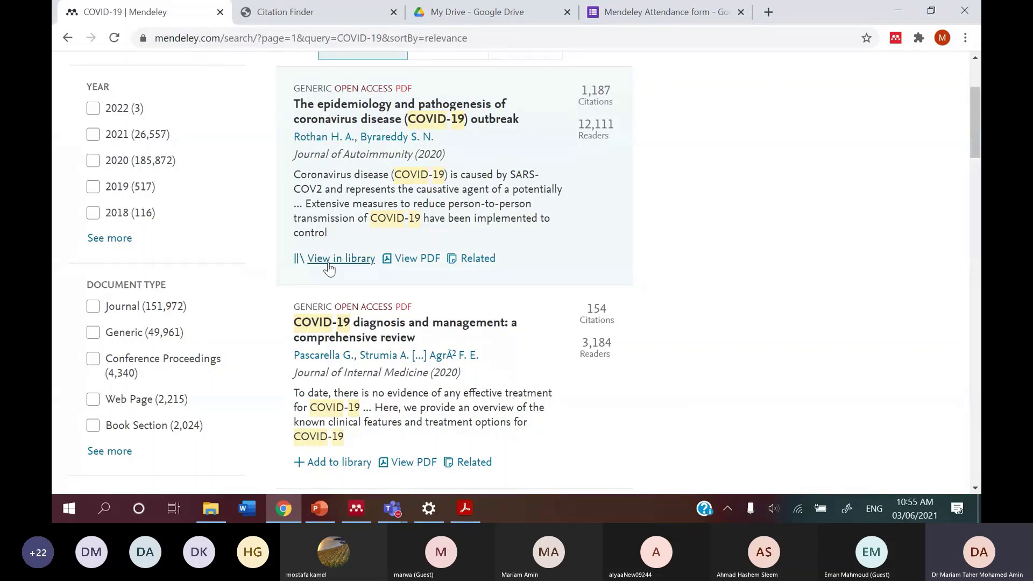
{"action": "scroll", "coordinate": [329, 266], "scroll_direction": "up", "scroll_amount": 3}
{"action": "left_click_drag", "start_coordinate": [379, 145], "coordinate": [233, 141]}
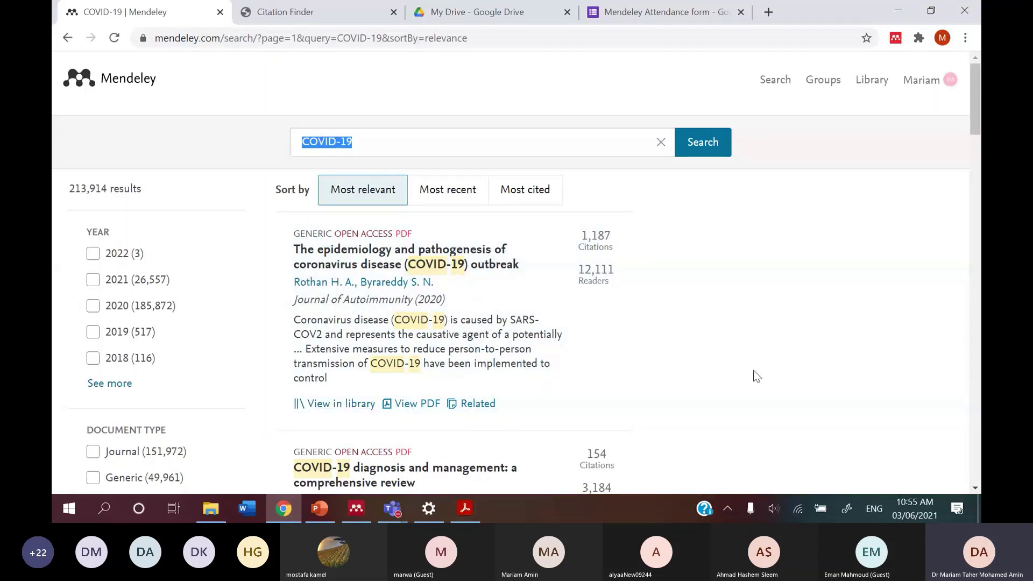
Search Google for pubmed in a new browser tab and open the PubMed site.
{"action": "left_click", "coordinate": [768, 12]}
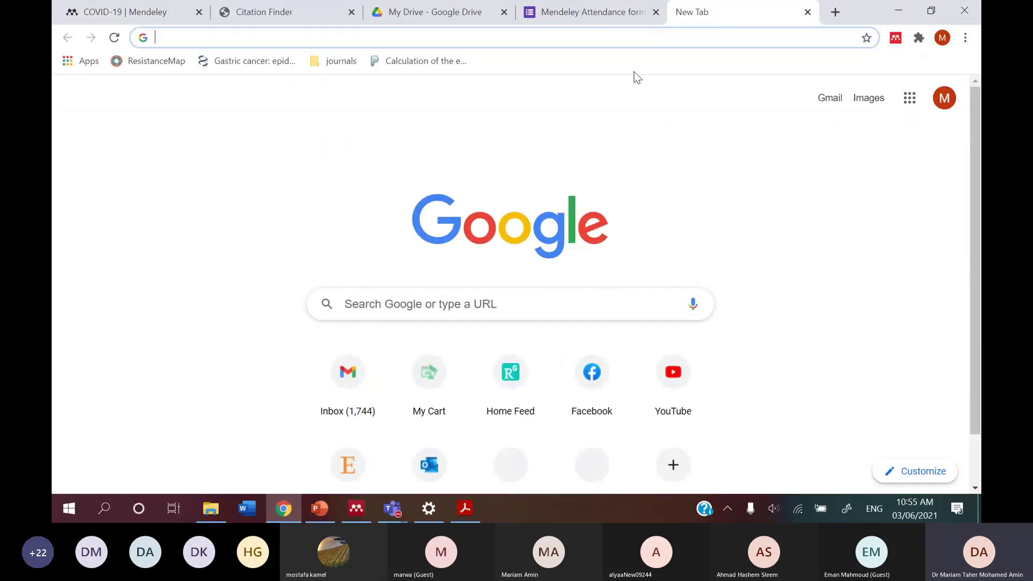
{"action": "type", "text": "pubmed"}
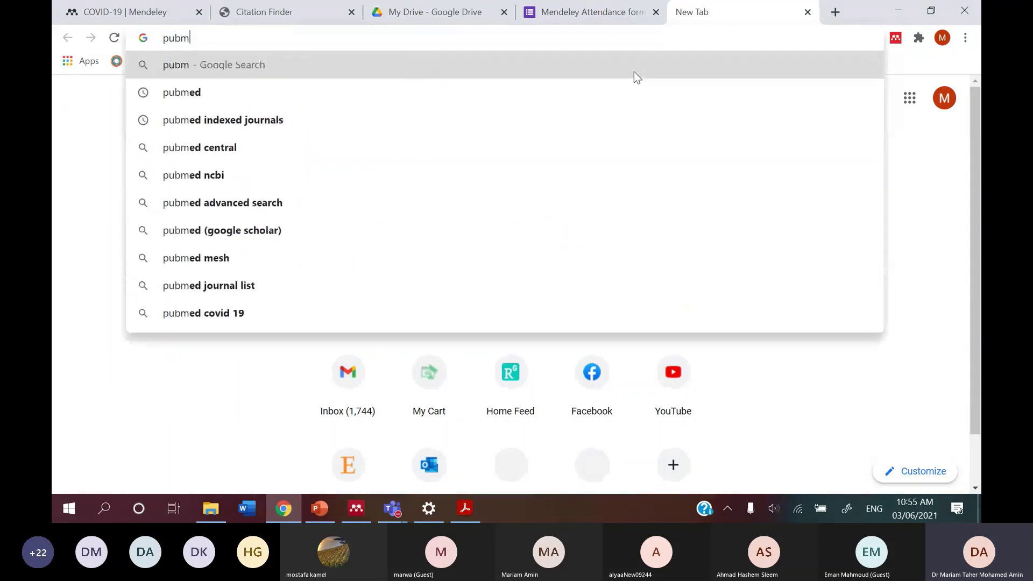
{"action": "left_click", "coordinate": [501, 67]}
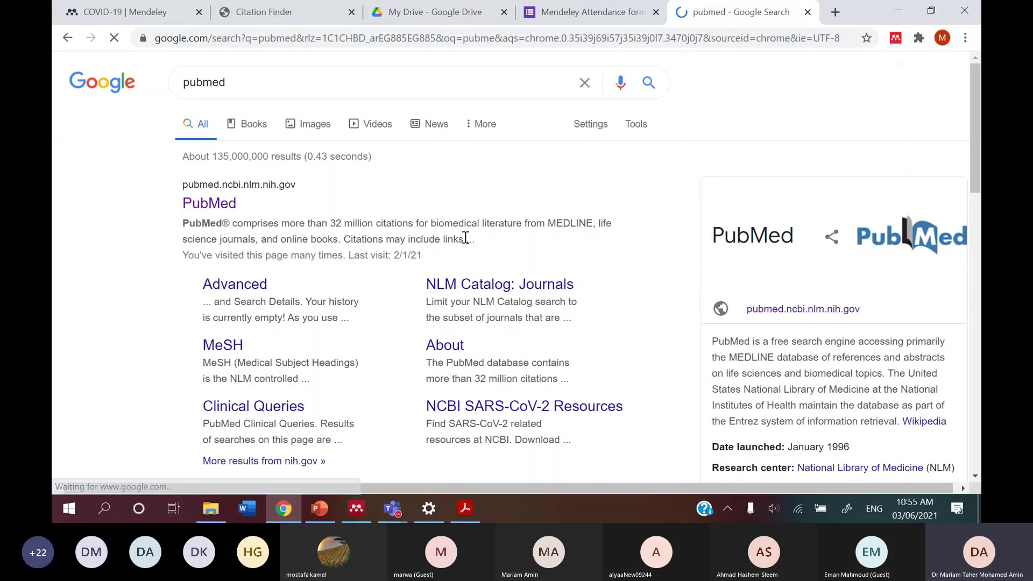
{"action": "left_click", "coordinate": [209, 203]}
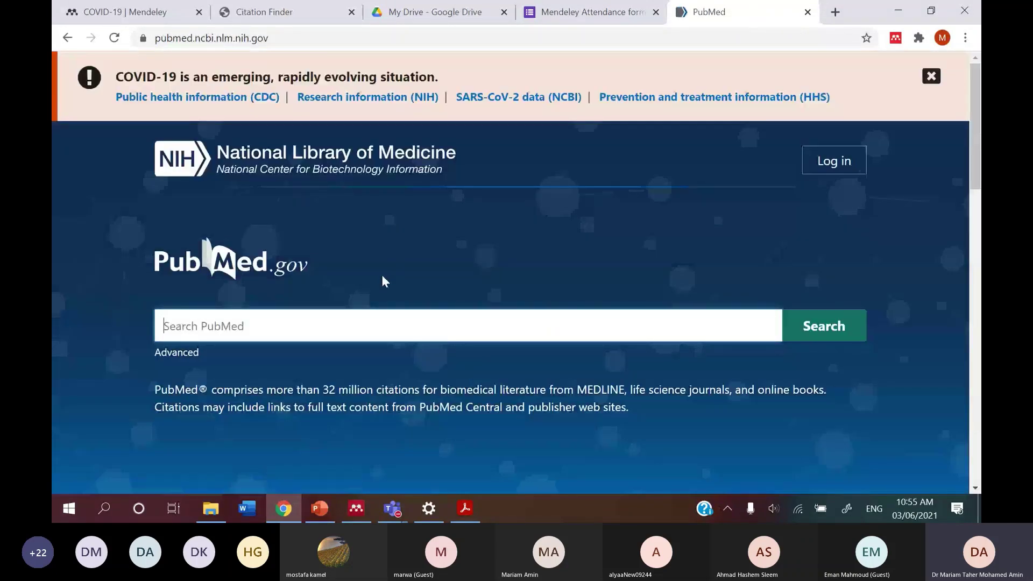
Search PubMed for Covid-19 and open the article "A systematic review of asymptomatic infections with COVID-19".
{"action": "type", "text": "C"}
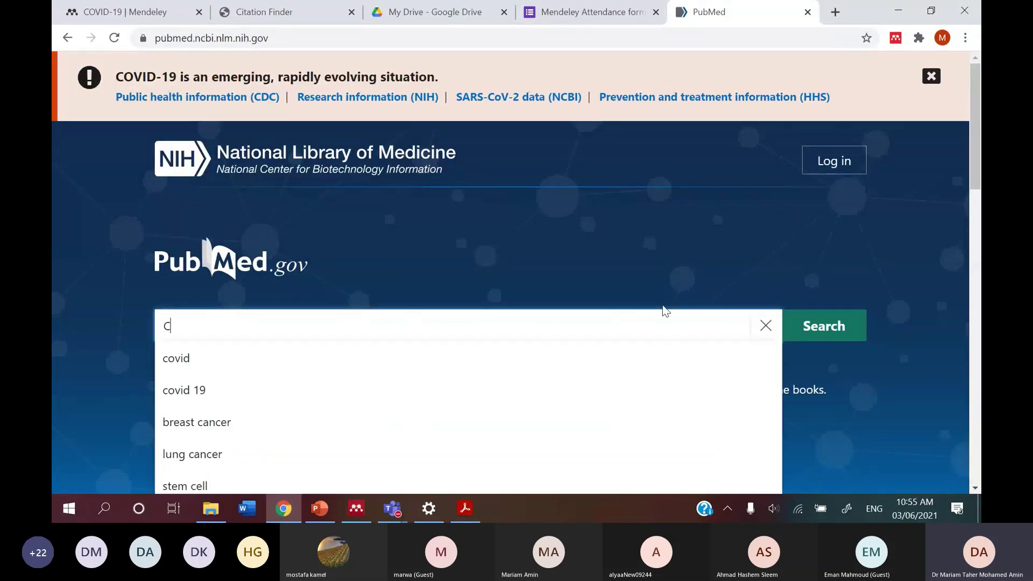
{"action": "type", "text": "ovid-19"}
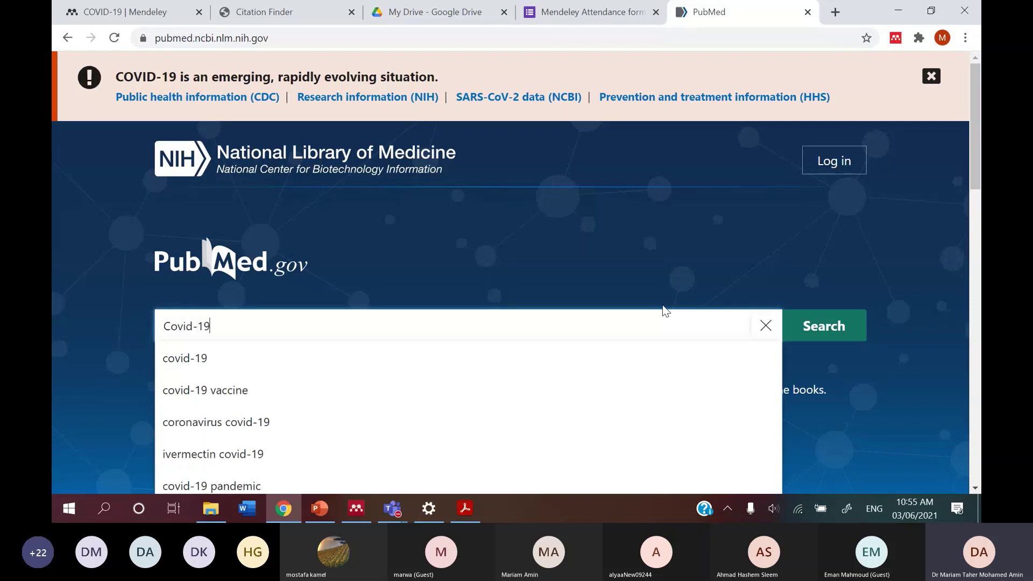
{"action": "left_click", "coordinate": [821, 323]}
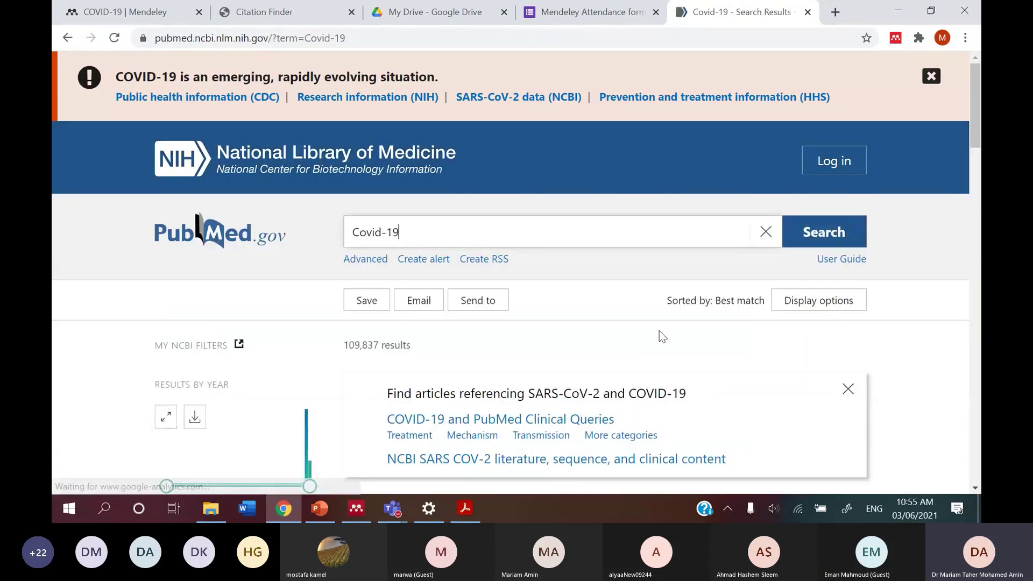
{"action": "scroll", "coordinate": [647, 343], "scroll_direction": "down", "scroll_amount": 3}
{"action": "scroll", "coordinate": [647, 345], "scroll_direction": "down", "scroll_amount": 3}
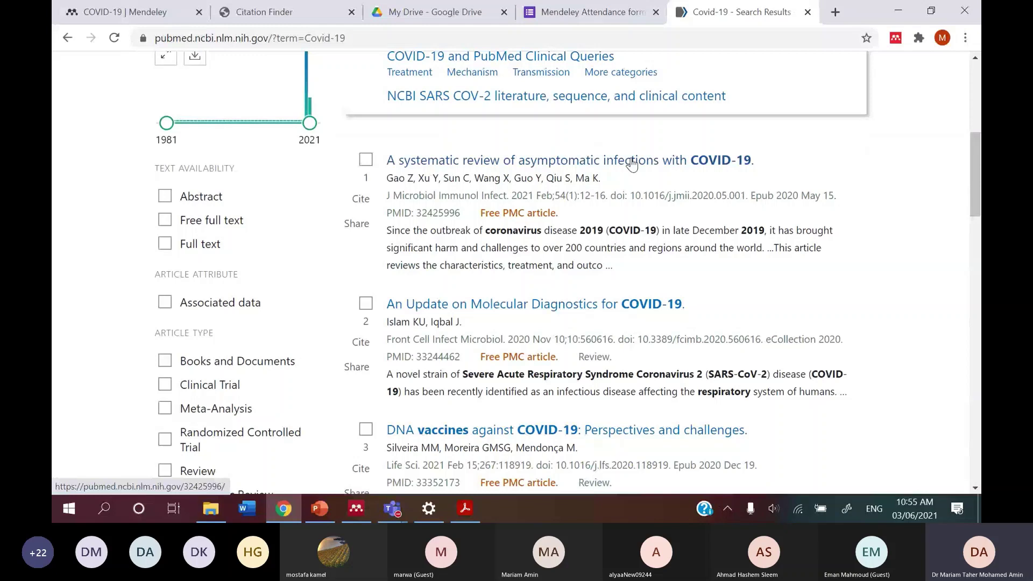
{"action": "left_click", "coordinate": [632, 162]}
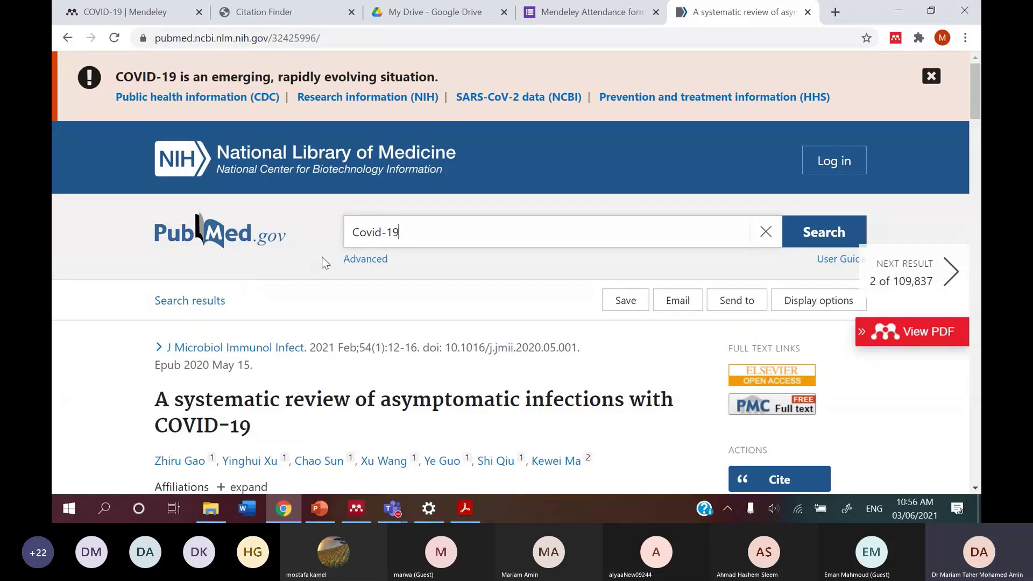
Open the Mendeley Web Importer for this article and also select the detected single-centre study of COVID-19 cases at a screening clinic.
{"action": "scroll", "coordinate": [322, 256], "scroll_direction": "down", "scroll_amount": 3}
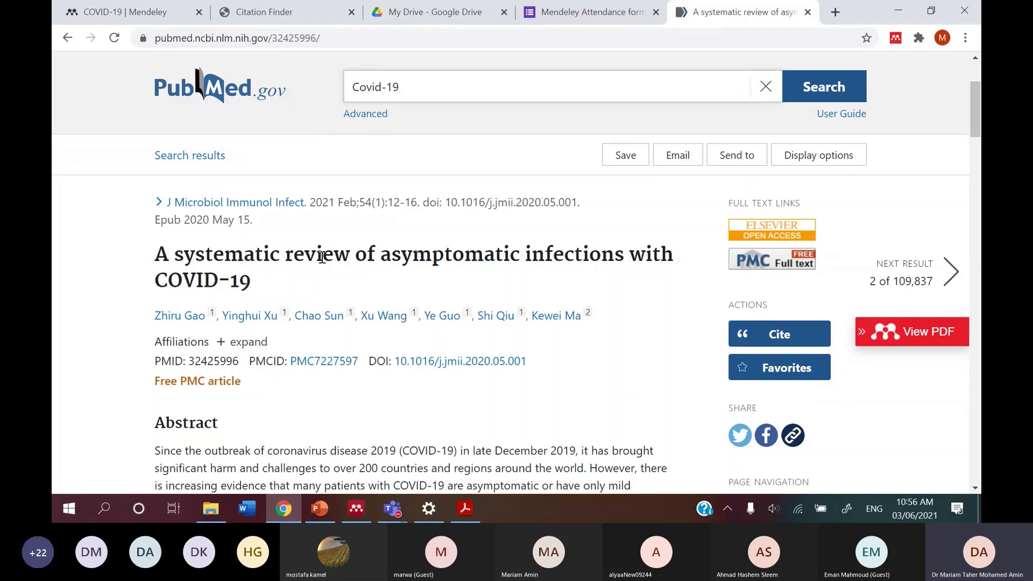
{"action": "left_click", "coordinate": [896, 40]}
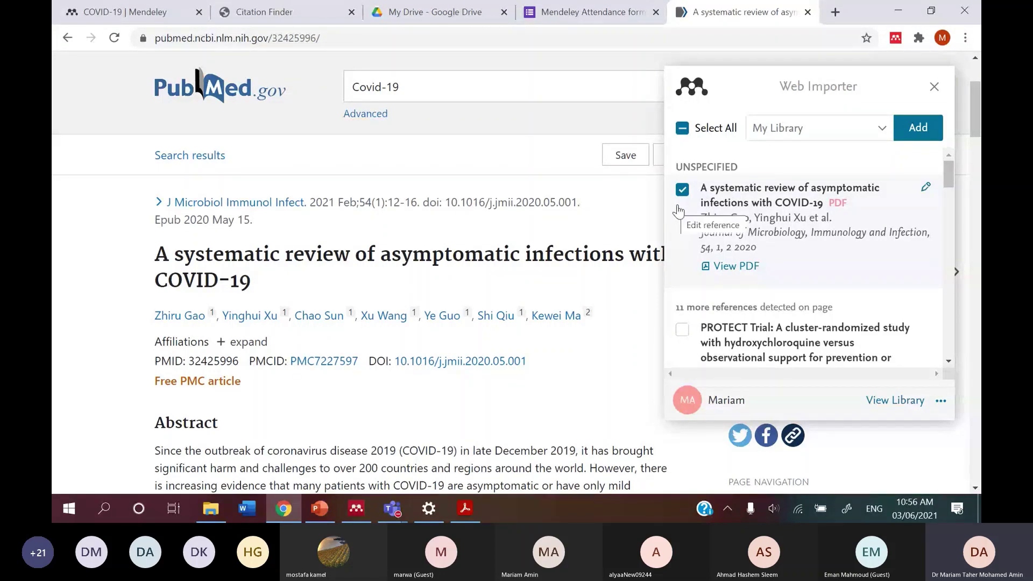
{"action": "scroll", "coordinate": [690, 201], "scroll_direction": "down", "scroll_amount": 2}
{"action": "scroll", "coordinate": [690, 202], "scroll_direction": "down", "scroll_amount": 1}
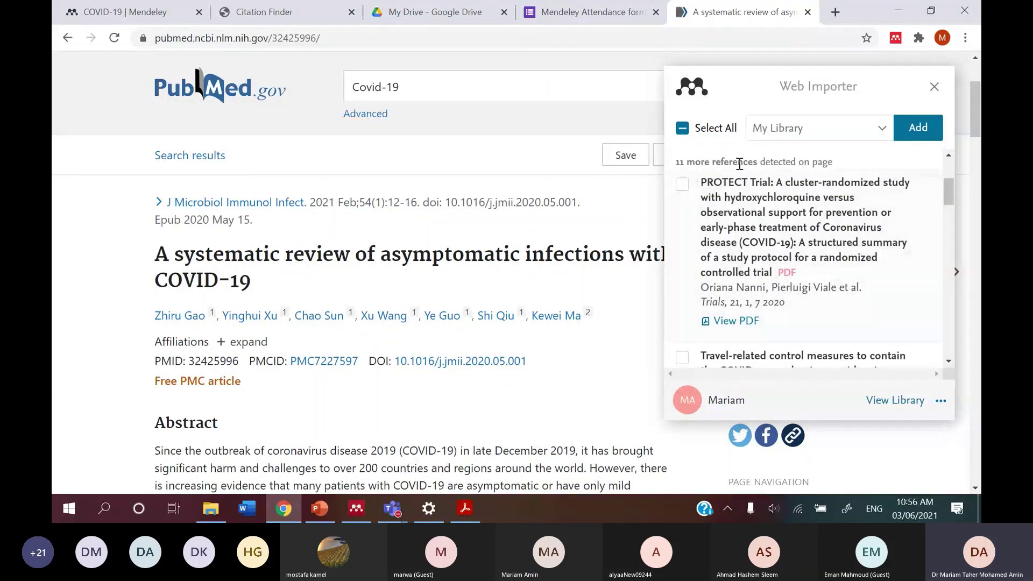
{"action": "scroll", "coordinate": [709, 199], "scroll_direction": "down", "scroll_amount": 1}
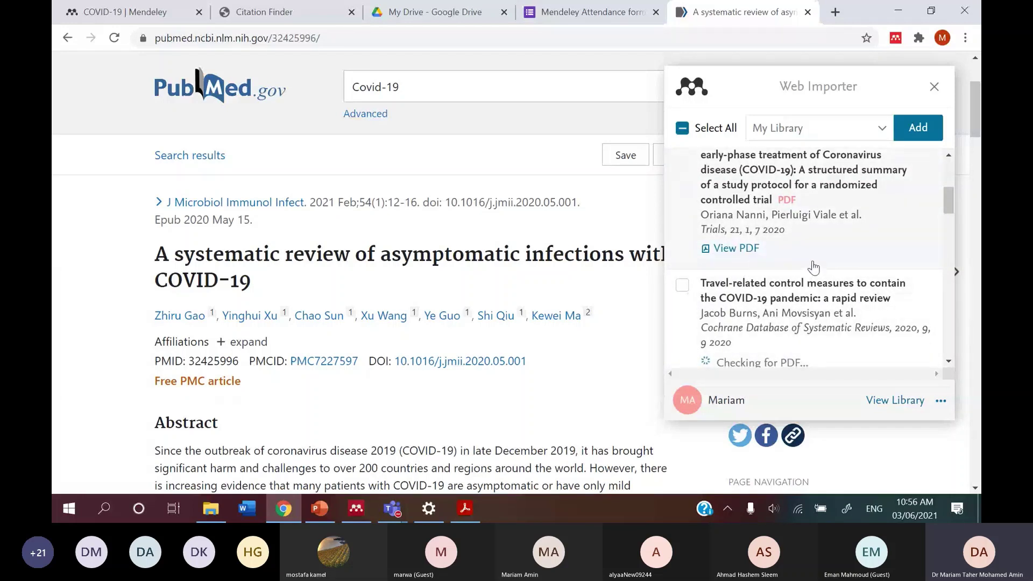
{"action": "scroll", "coordinate": [814, 269], "scroll_direction": "down", "scroll_amount": 2}
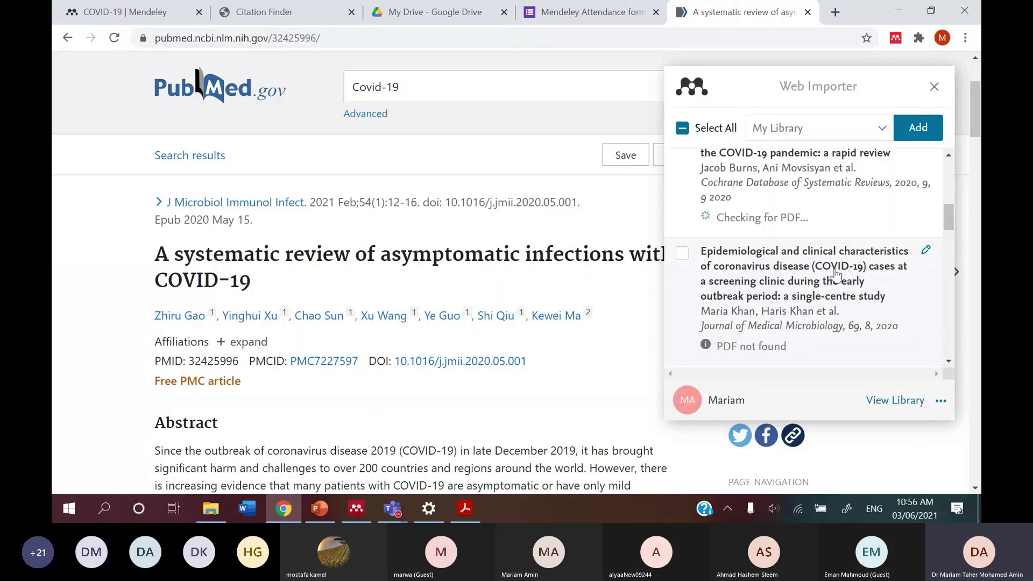
{"action": "left_click", "coordinate": [682, 254]}
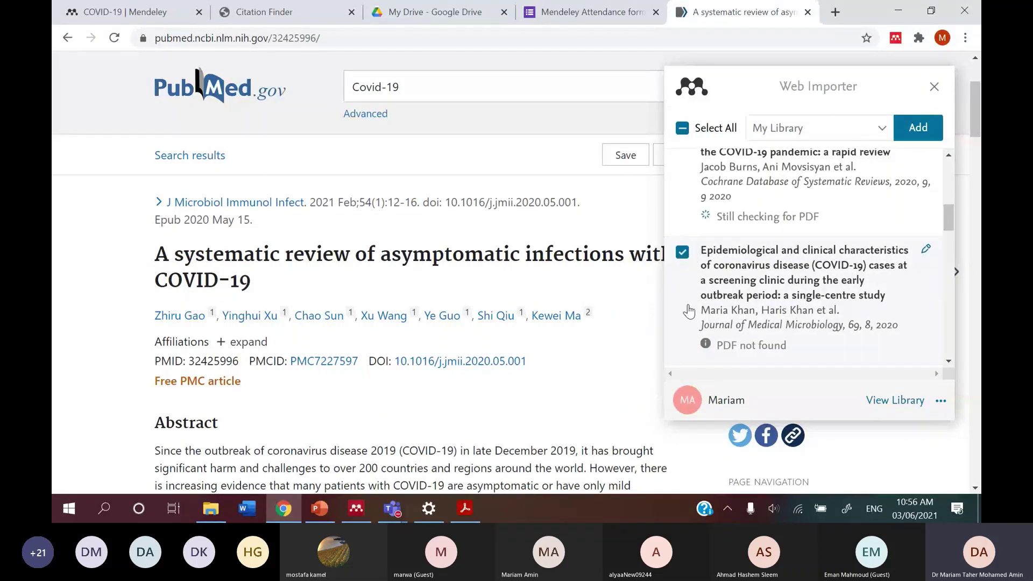
{"action": "scroll", "coordinate": [687, 309], "scroll_direction": "down", "scroll_amount": 1}
{"action": "scroll", "coordinate": [688, 310], "scroll_direction": "down", "scroll_amount": 2}
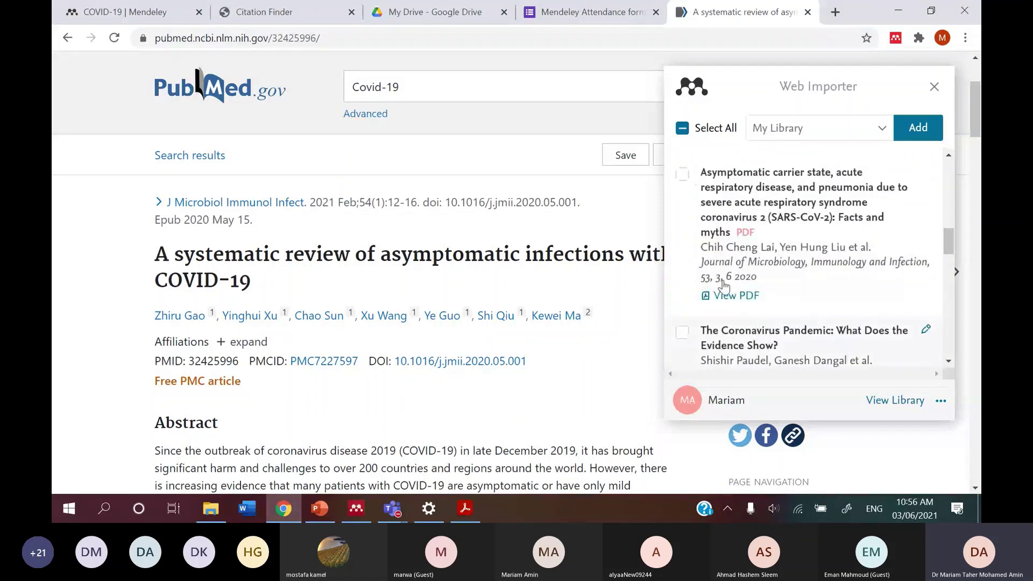
{"action": "scroll", "coordinate": [721, 290], "scroll_direction": "up", "scroll_amount": 6}
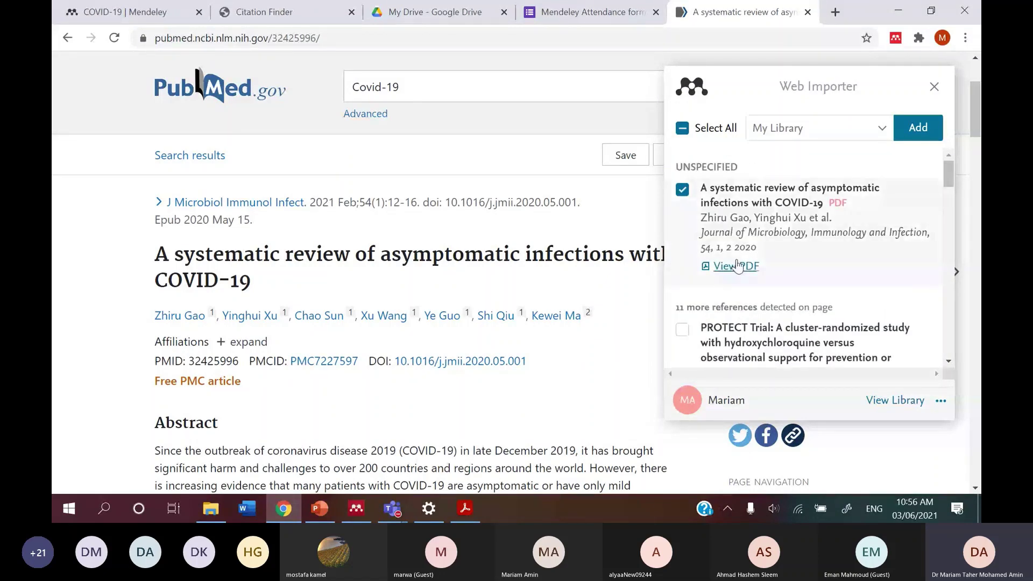
Look through the collections and private groups offered as destinations for the selected references in the Web Importer.
{"action": "left_click", "coordinate": [875, 134]}
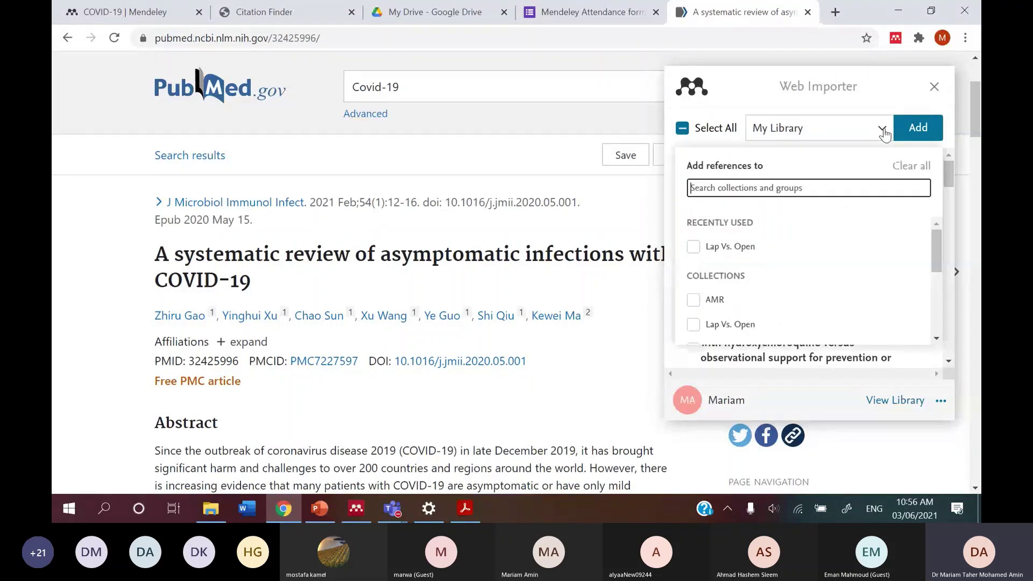
{"action": "scroll", "coordinate": [733, 276], "scroll_direction": "down", "scroll_amount": 2}
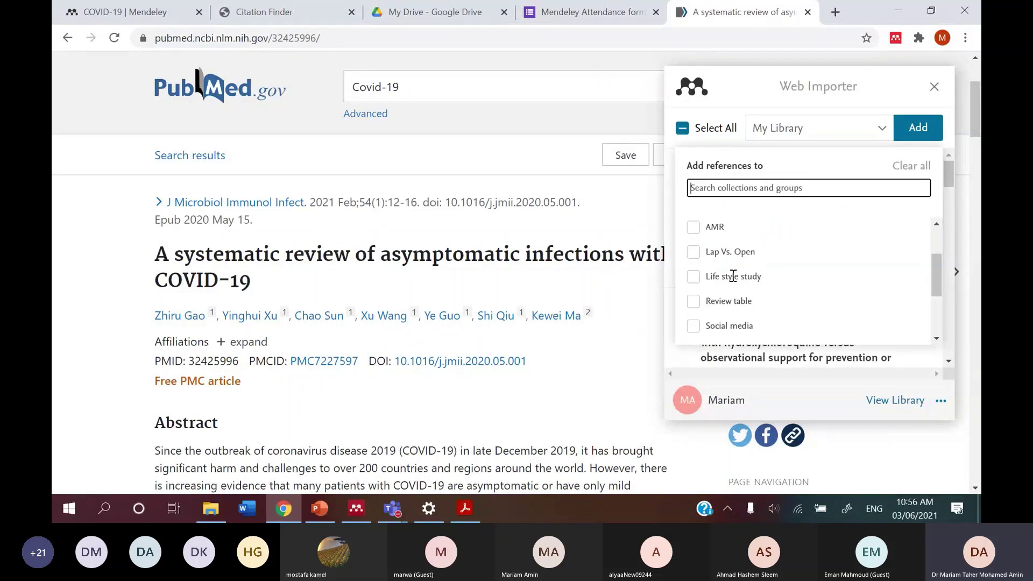
{"action": "scroll", "coordinate": [732, 276], "scroll_direction": "down", "scroll_amount": 2}
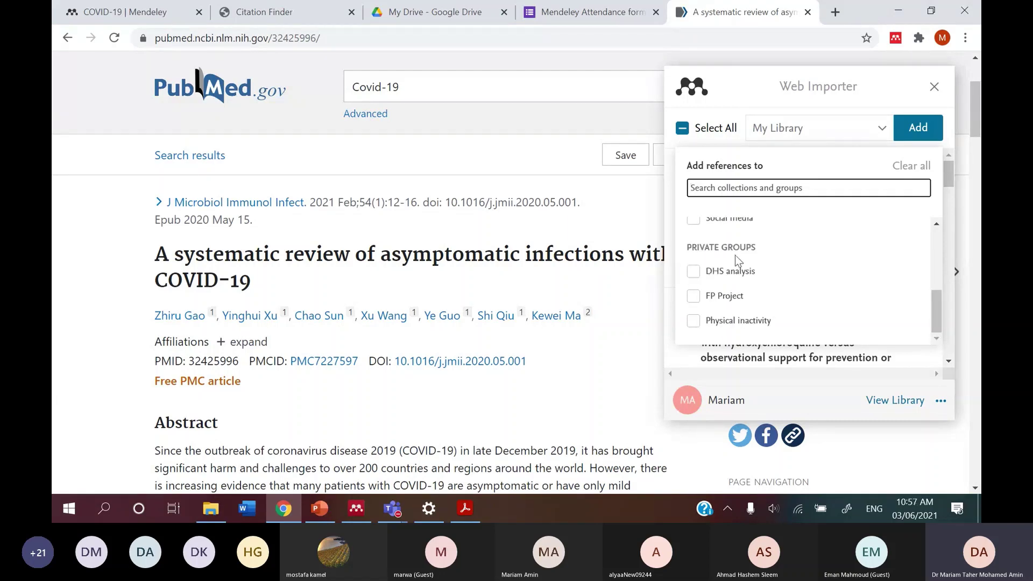
{"action": "scroll", "coordinate": [738, 254], "scroll_direction": "down", "scroll_amount": 1}
{"action": "scroll", "coordinate": [740, 249], "scroll_direction": "up", "scroll_amount": 1}
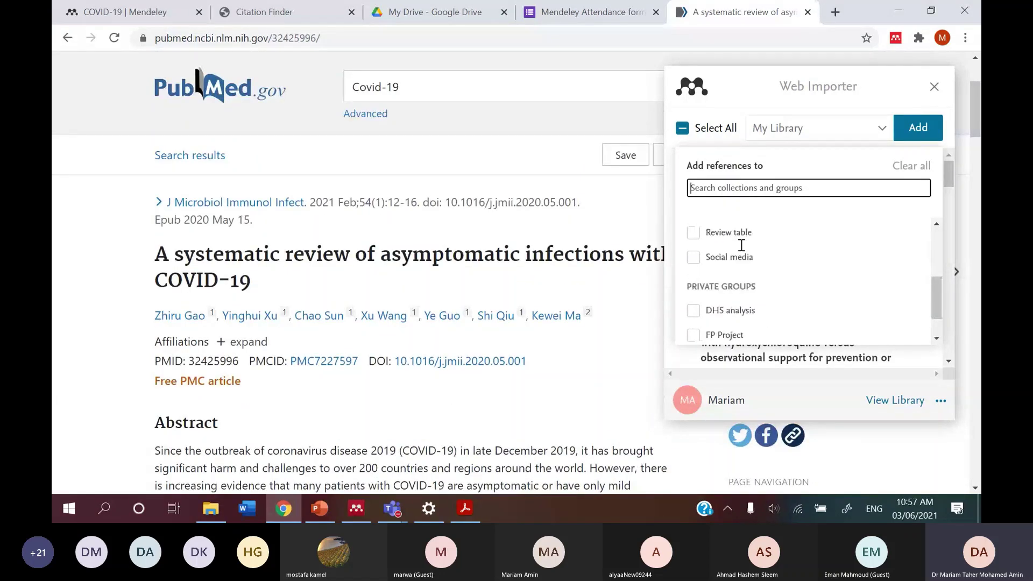
{"action": "scroll", "coordinate": [743, 247], "scroll_direction": "up", "scroll_amount": 3}
{"action": "scroll", "coordinate": [763, 274], "scroll_direction": "down", "scroll_amount": 2}
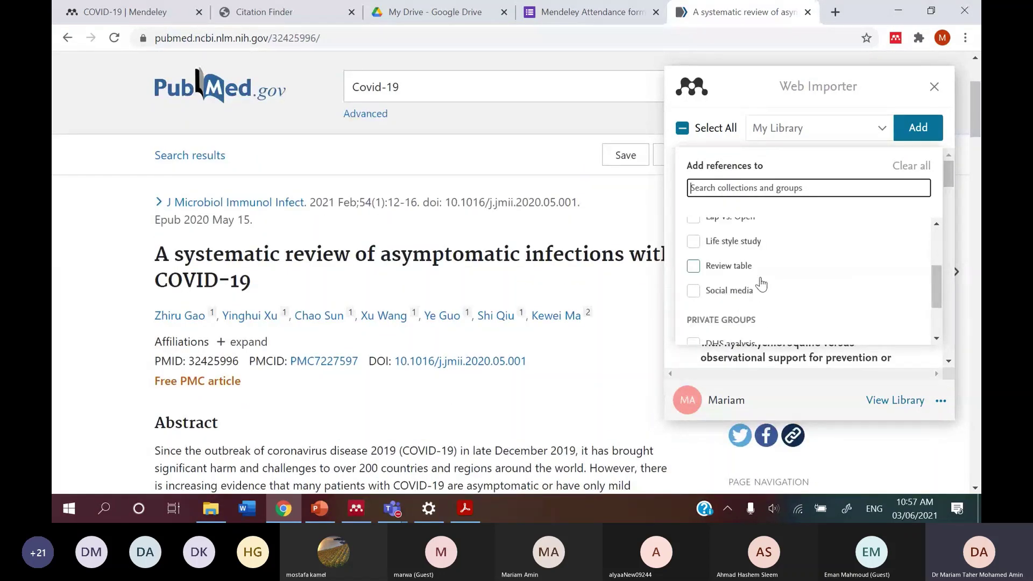
{"action": "left_click_drag", "start_coordinate": [933, 283], "coordinate": [946, 258]}
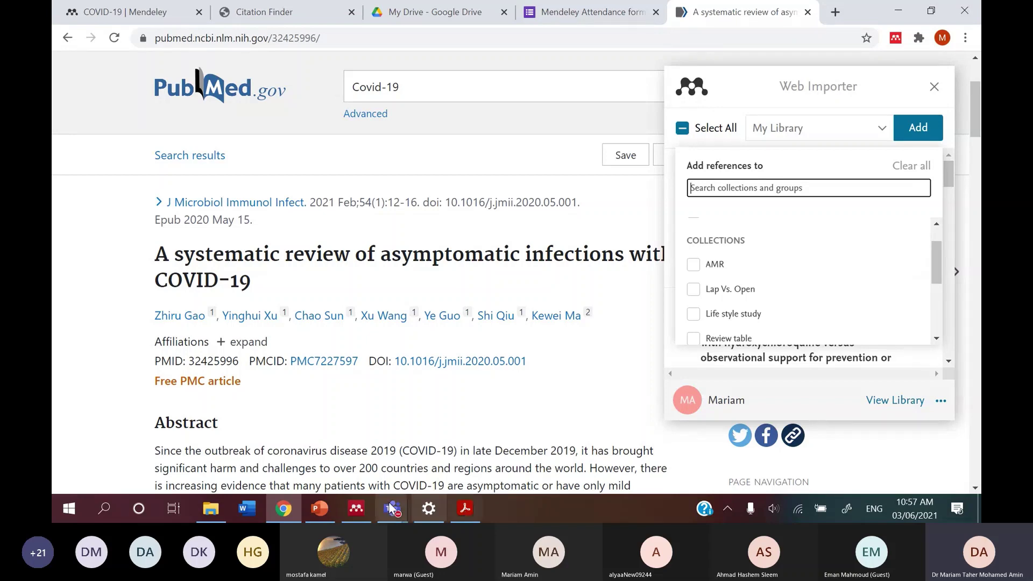
Switch to Mendeley Desktop, sync the library, and dismiss the notice about the planned upgrade.
{"action": "left_click", "coordinate": [356, 508]}
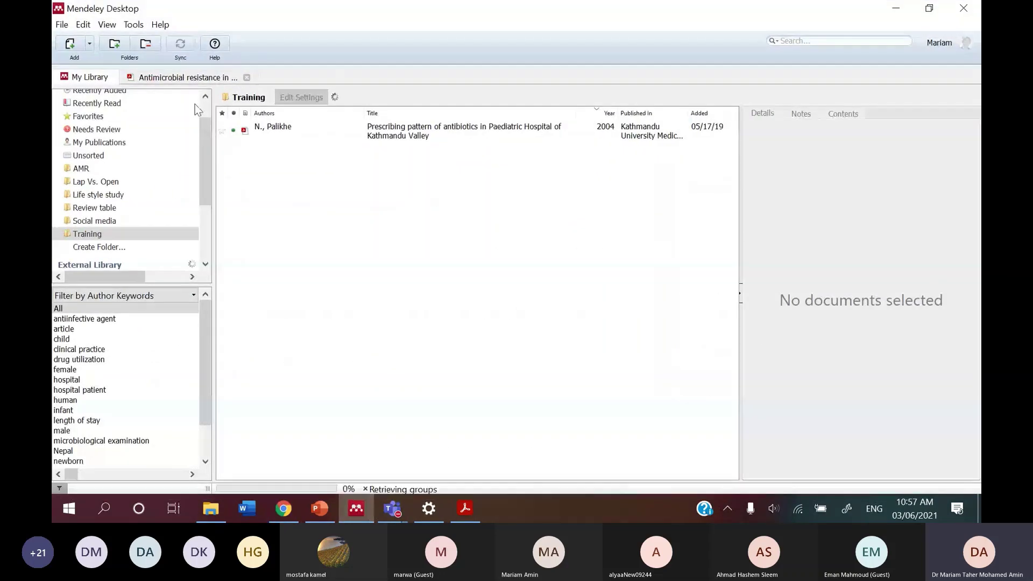
{"action": "mouse_move", "coordinate": [357, 510]}
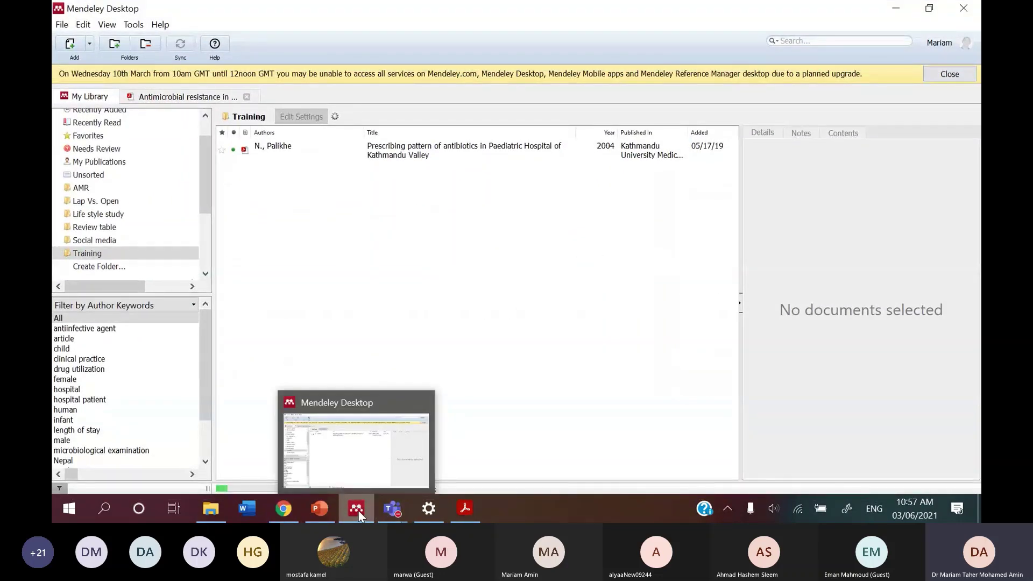
{"action": "left_click", "coordinate": [957, 73]}
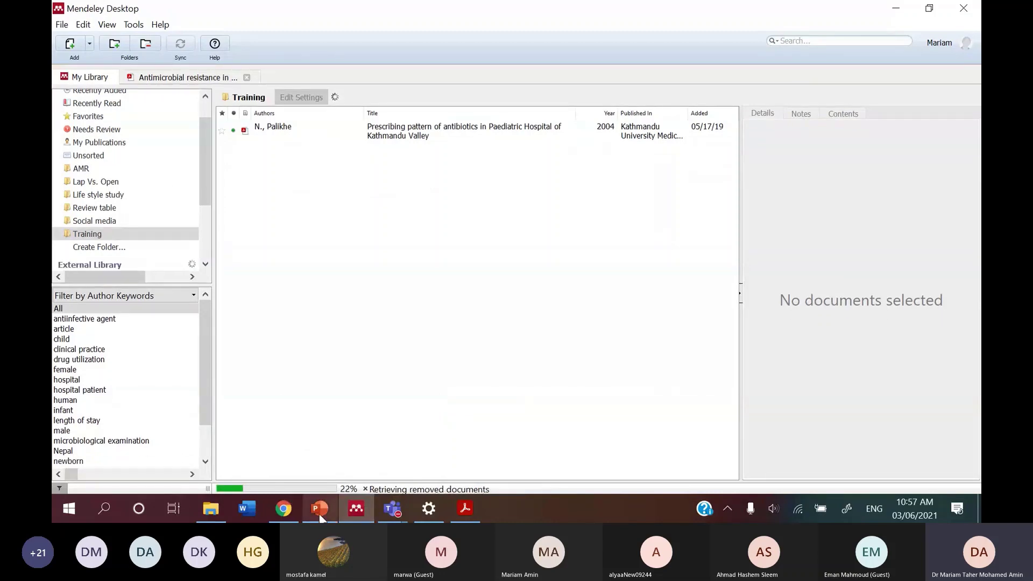
Return to Chrome, check the Web Importer's list of destination collections and groups again, and close the importer.
{"action": "left_click", "coordinate": [283, 508]}
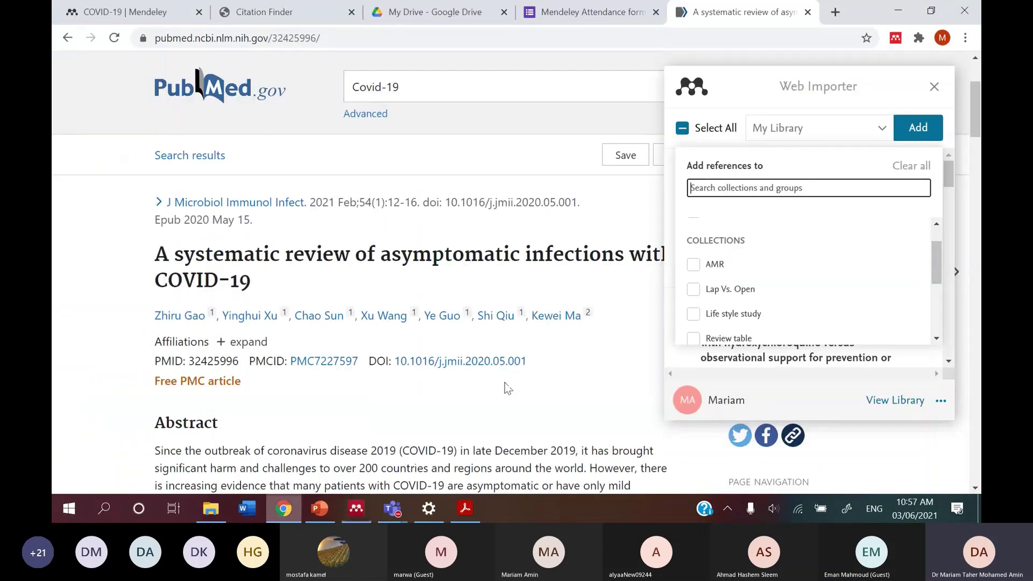
{"action": "left_click", "coordinate": [947, 108]}
{"action": "left_click", "coordinate": [871, 132]}
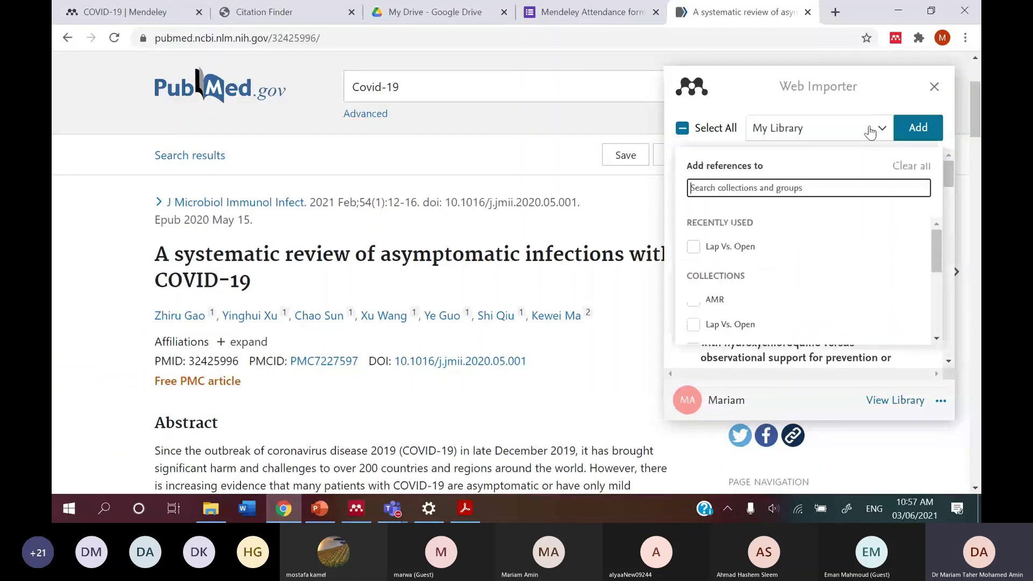
{"action": "scroll", "coordinate": [788, 252], "scroll_direction": "down", "scroll_amount": 5}
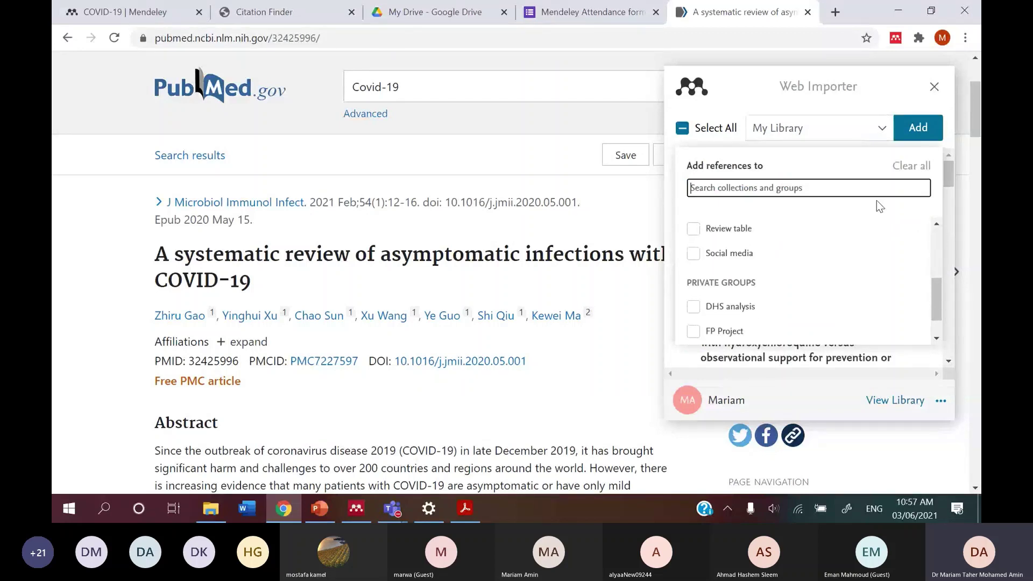
{"action": "left_click", "coordinate": [934, 86]}
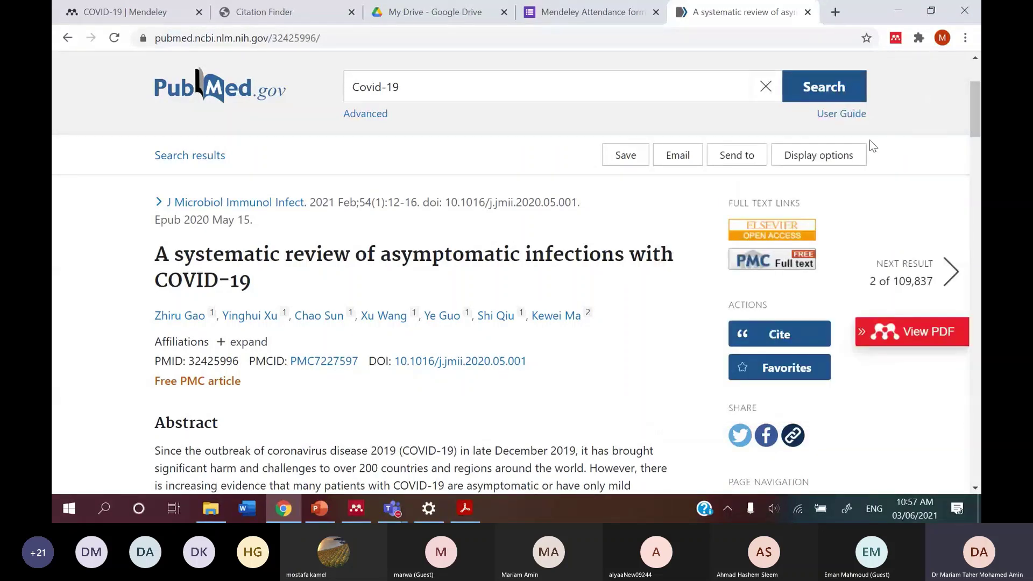
Reopen the Web Importer and add "A systematic review of asymptomatic infections with COVID-19" to the AMR collection.
{"action": "left_click", "coordinate": [895, 38]}
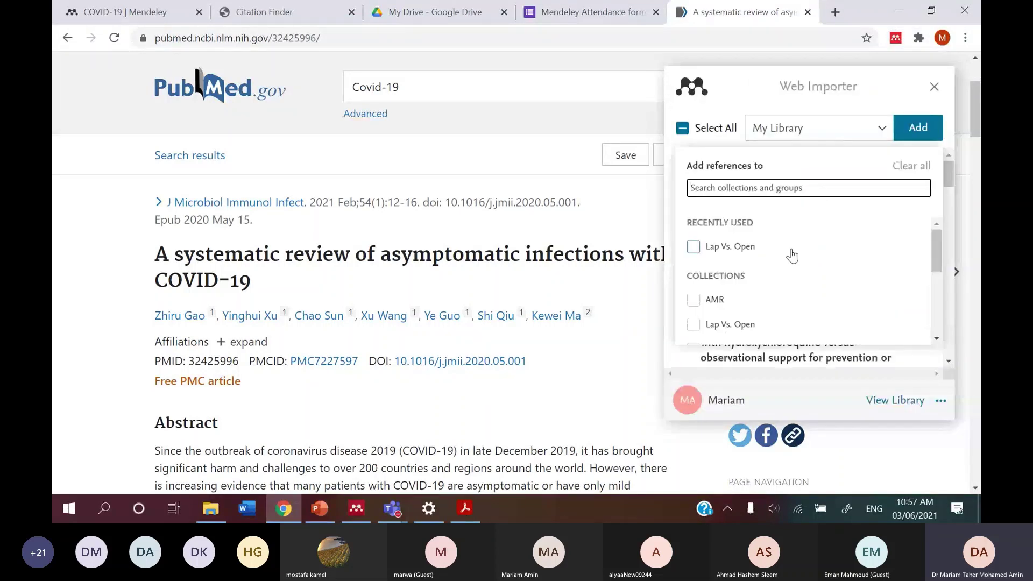
{"action": "scroll", "coordinate": [791, 254], "scroll_direction": "down", "scroll_amount": 5}
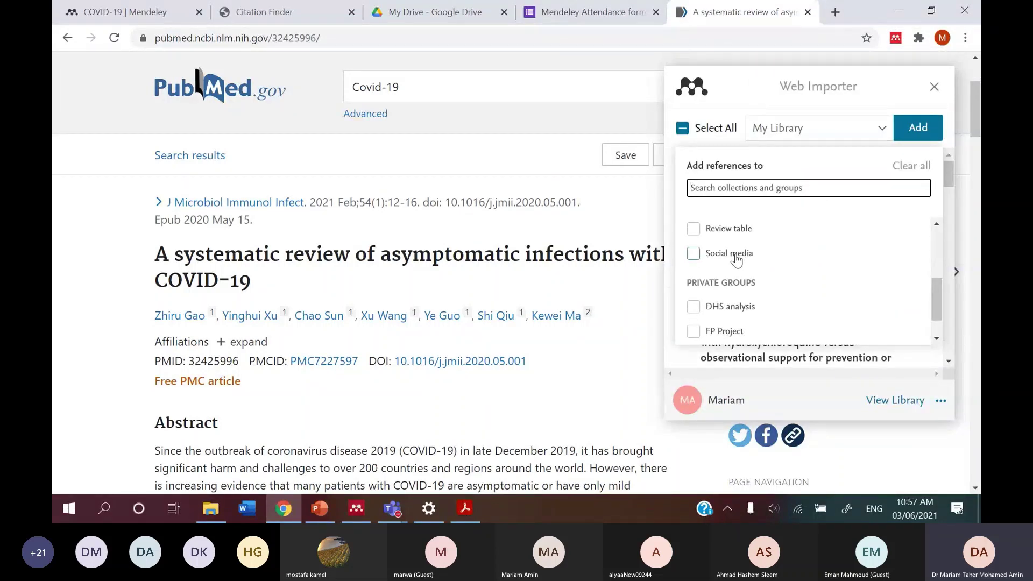
{"action": "scroll", "coordinate": [737, 262], "scroll_direction": "up", "scroll_amount": 2}
{"action": "left_click", "coordinate": [694, 227]}
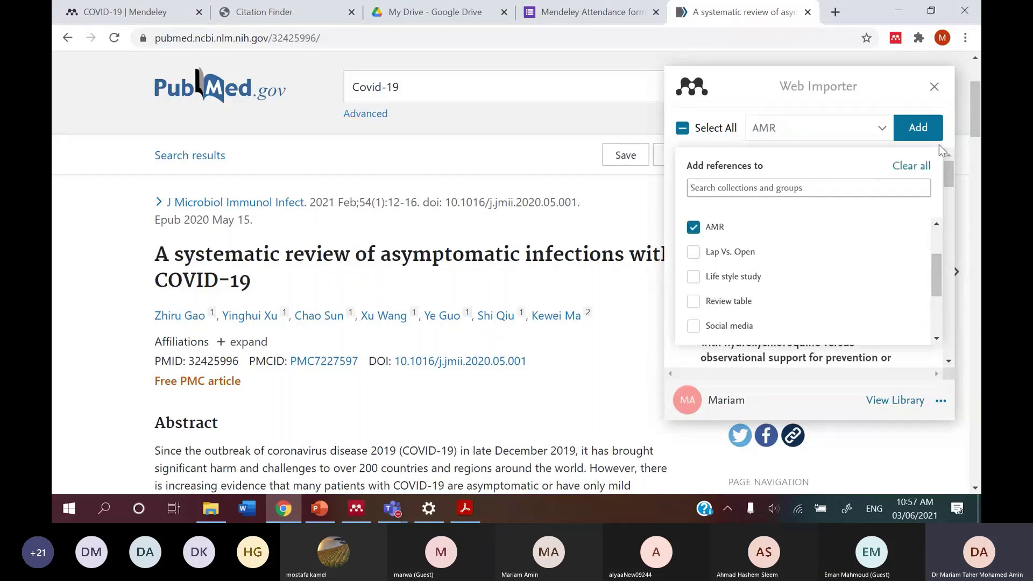
{"action": "left_click", "coordinate": [918, 127]}
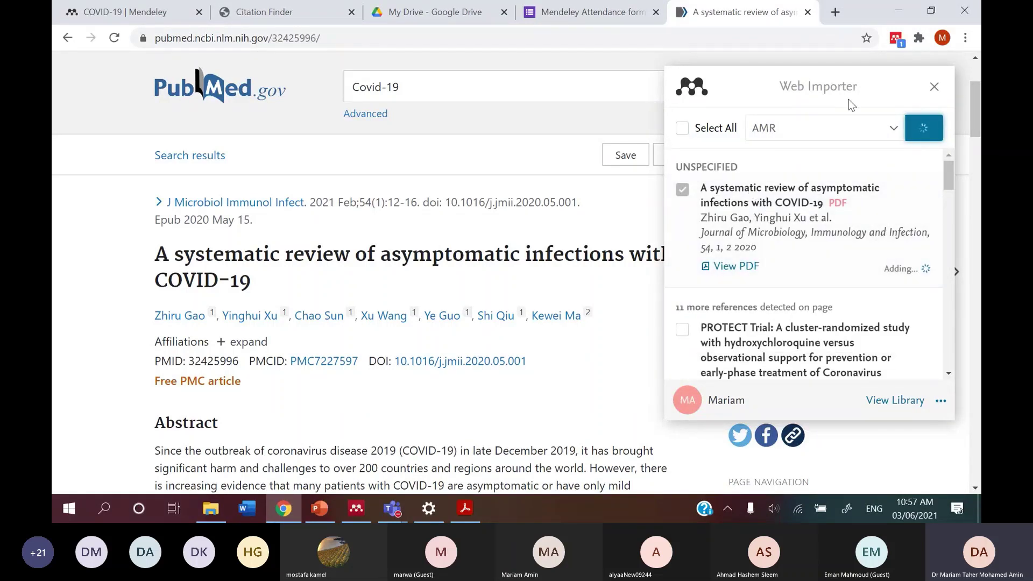
Switch to Mendeley Desktop, open the AMR folder, and sync the library.
{"action": "left_click", "coordinate": [839, 128]}
{"action": "scroll", "coordinate": [824, 264], "scroll_direction": "down", "scroll_amount": 4}
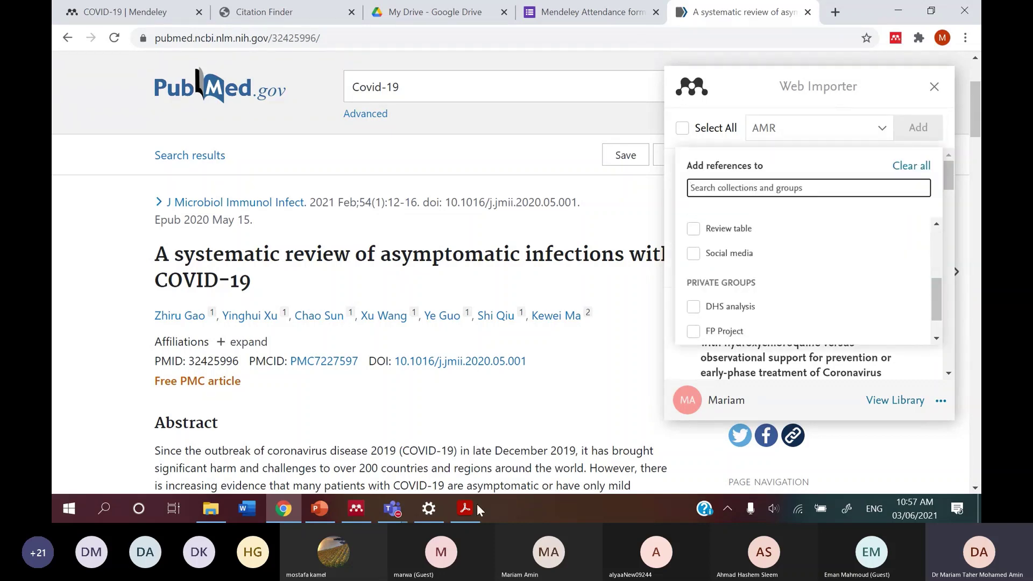
{"action": "left_click", "coordinate": [357, 509]}
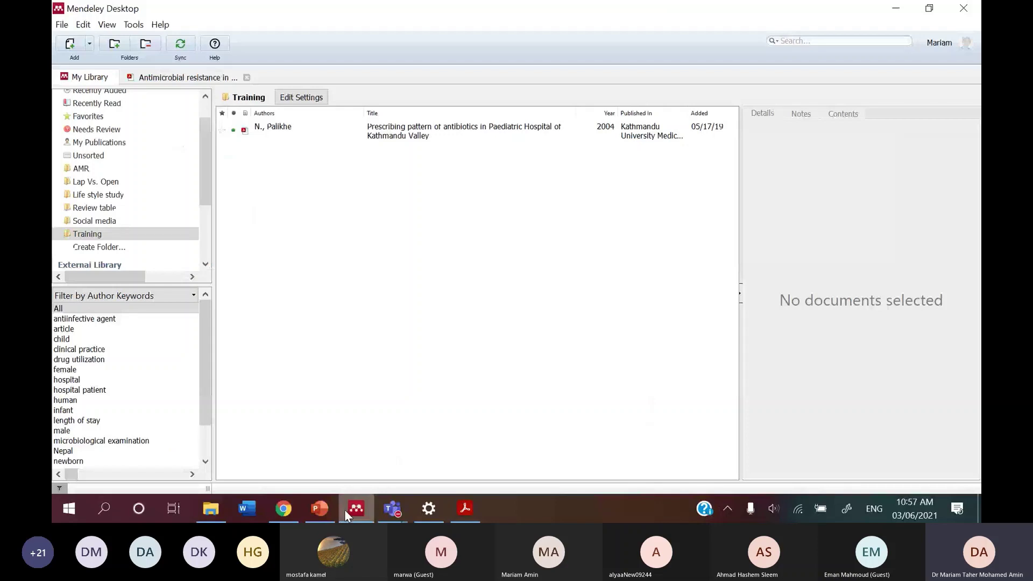
{"action": "left_click", "coordinate": [106, 170]}
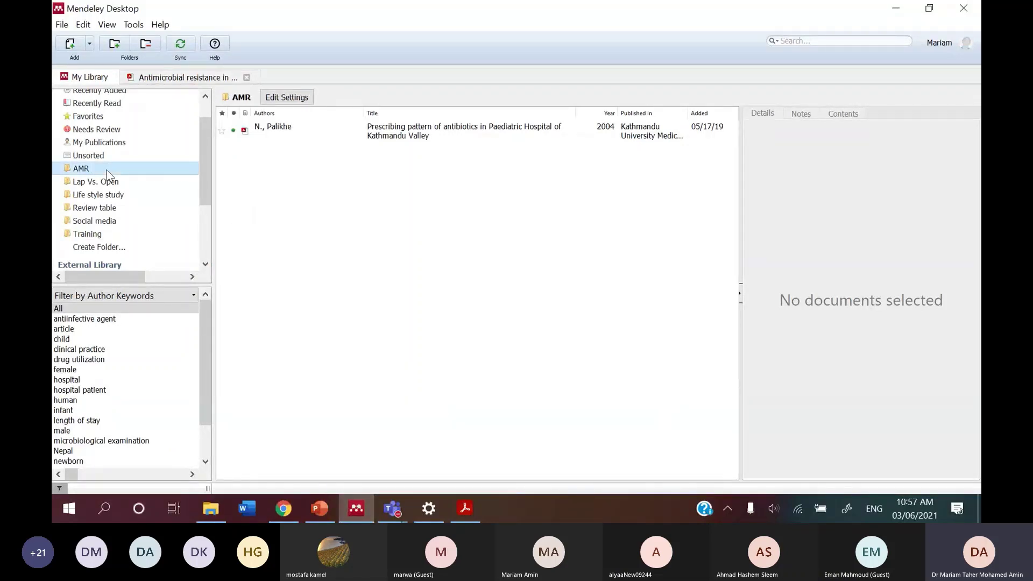
{"action": "scroll", "coordinate": [446, 159], "scroll_direction": "up", "scroll_amount": 2}
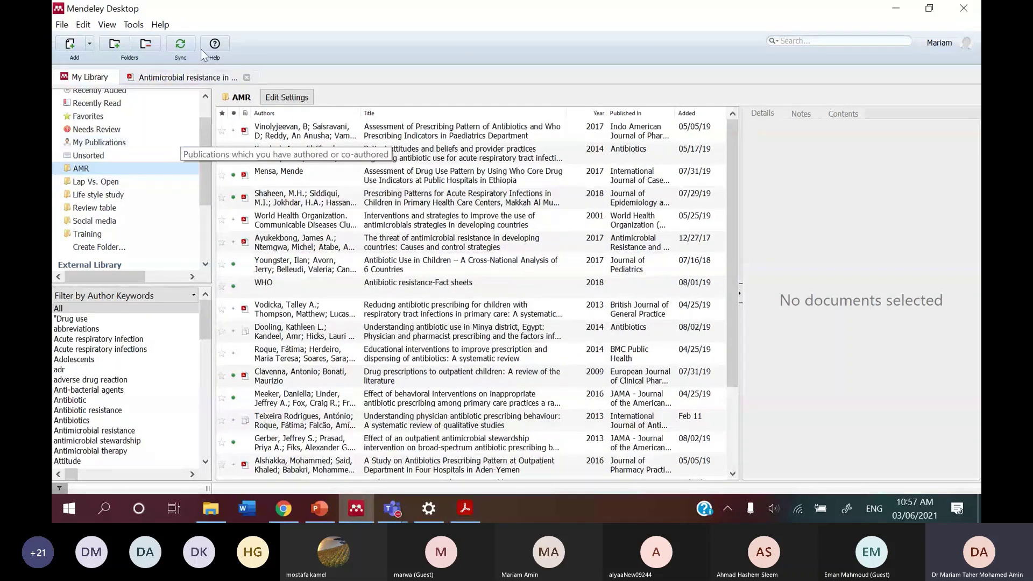
{"action": "left_click", "coordinate": [187, 42]}
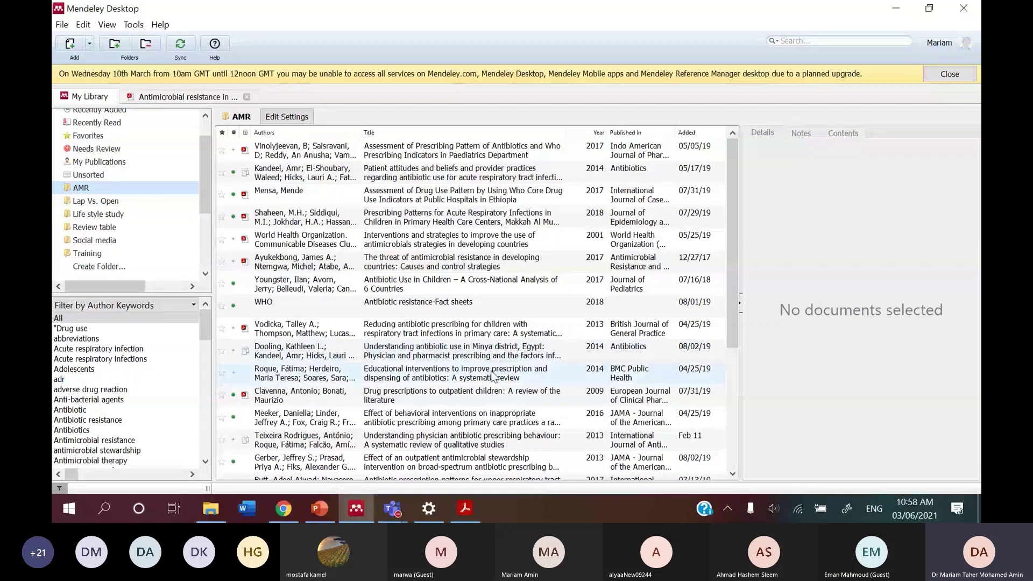
Look through the AMR and Training folders for the imported reference and dismiss the planned-upgrade notice.
{"action": "scroll", "coordinate": [492, 375], "scroll_direction": "down", "scroll_amount": 3}
{"action": "scroll", "coordinate": [460, 444], "scroll_direction": "up", "scroll_amount": 3}
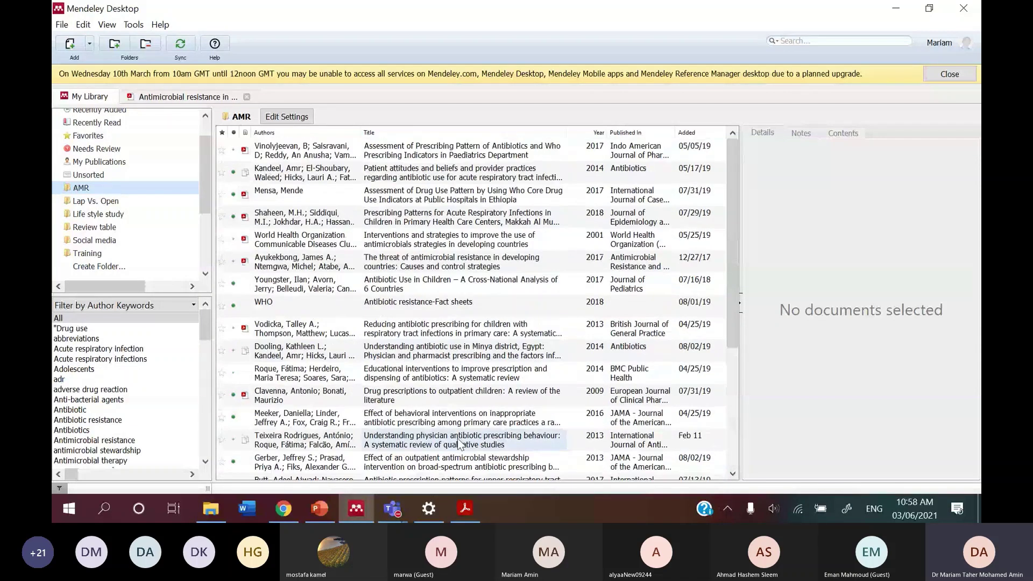
{"action": "left_click", "coordinate": [113, 256]}
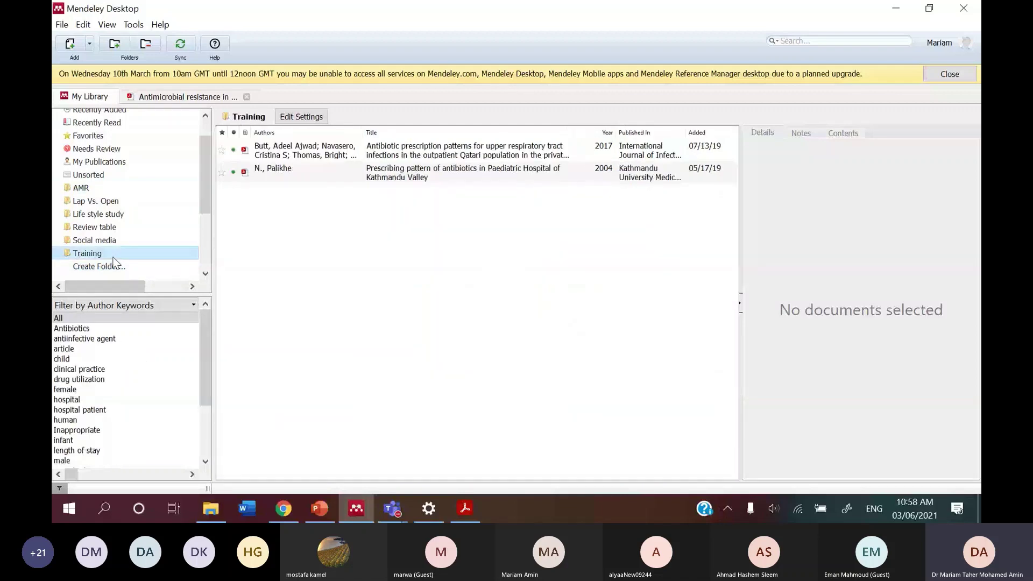
{"action": "left_click", "coordinate": [950, 72]}
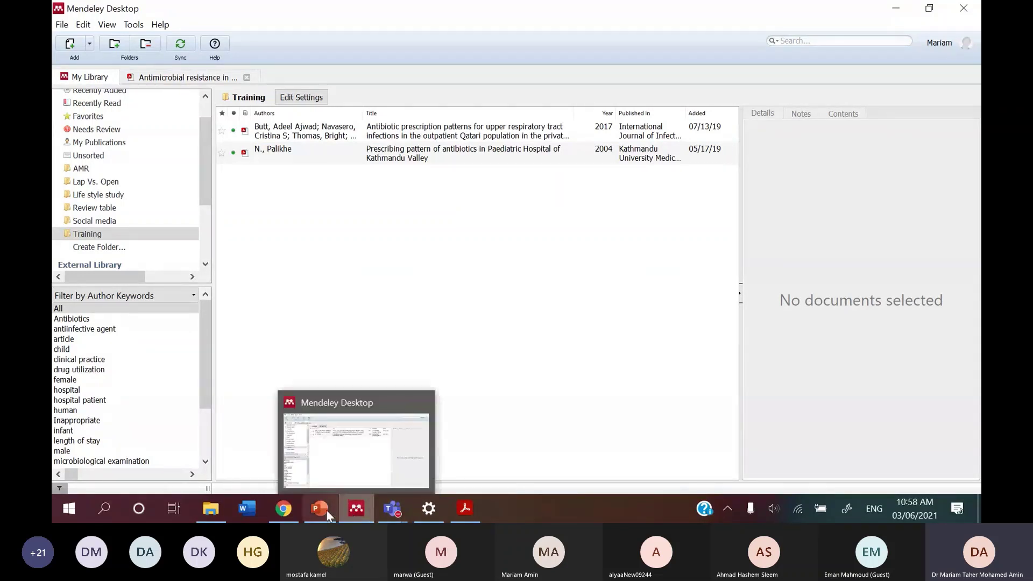
Return to Chrome, download the PubMed article's citation as an .nbib file, and check the citation formats offered.
{"action": "mouse_move", "coordinate": [296, 509]}
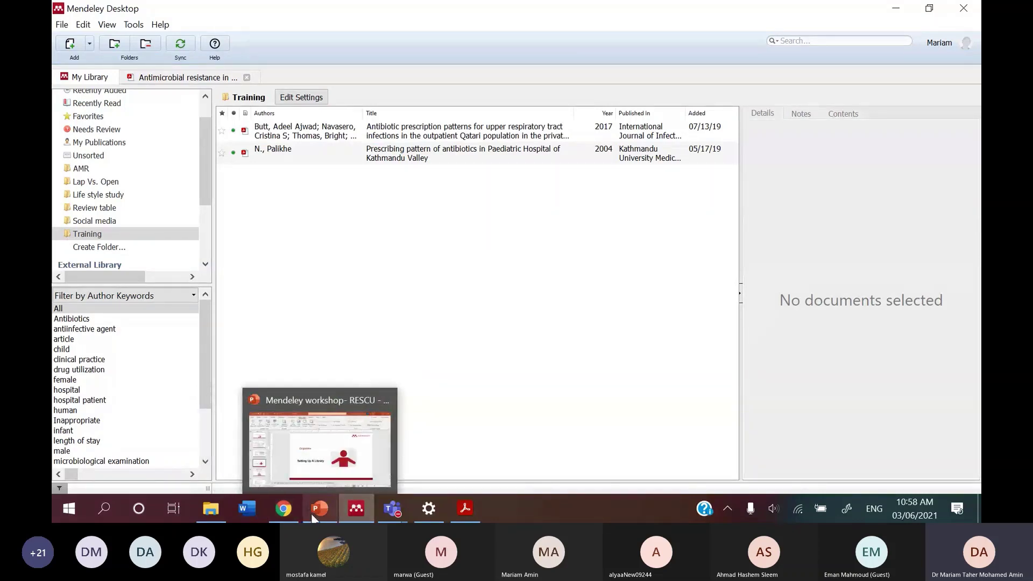
{"action": "key", "text": "alt+Tab"}
{"action": "left_click", "coordinate": [934, 92]}
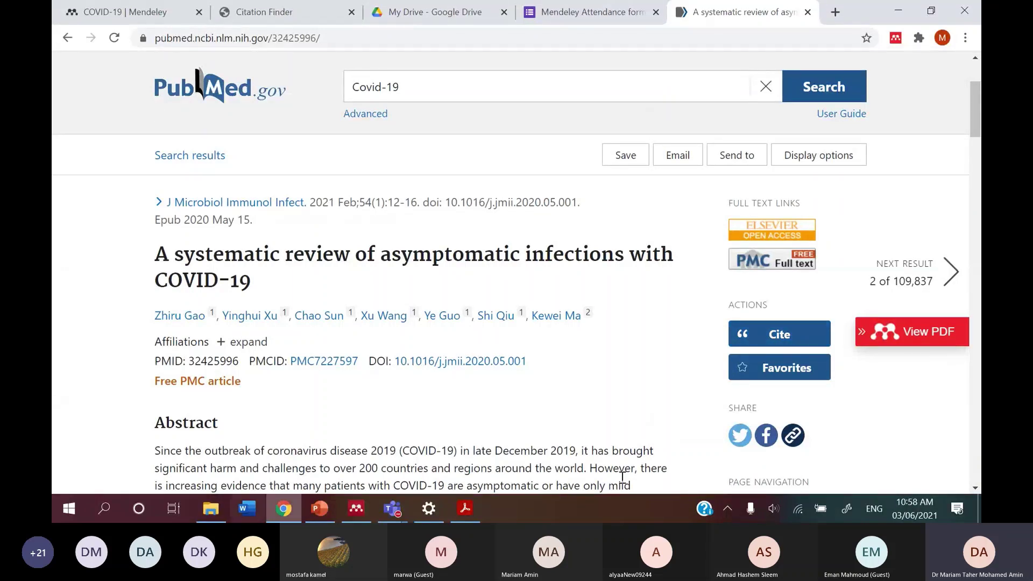
{"action": "left_click", "coordinate": [790, 344]}
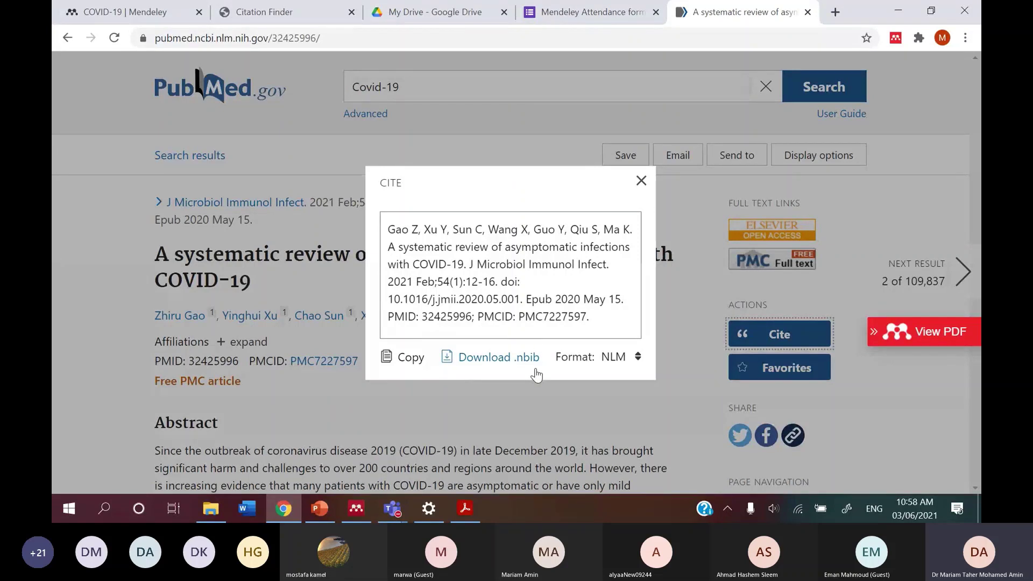
{"action": "left_click", "coordinate": [506, 358]}
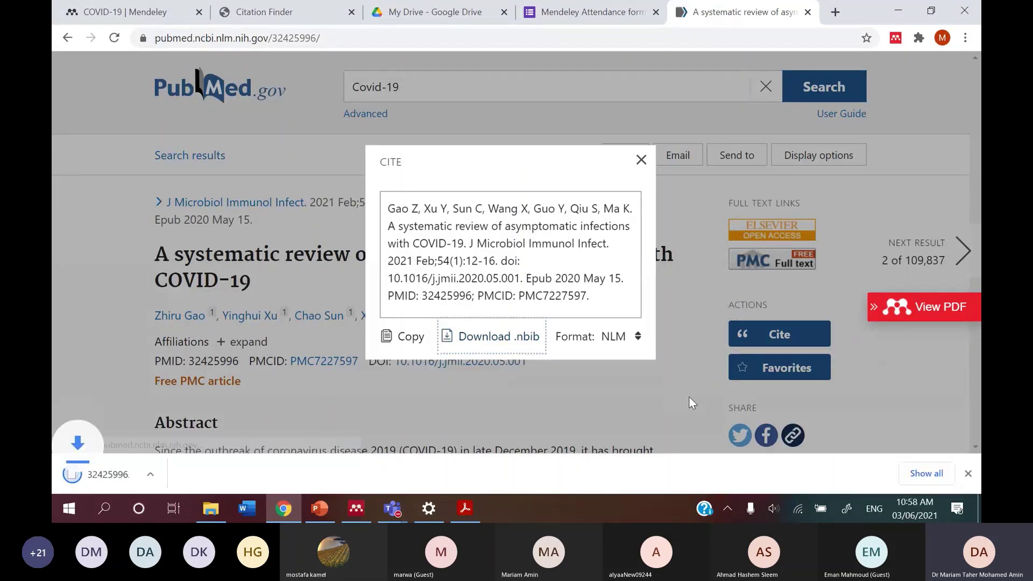
{"action": "left_click", "coordinate": [637, 336]}
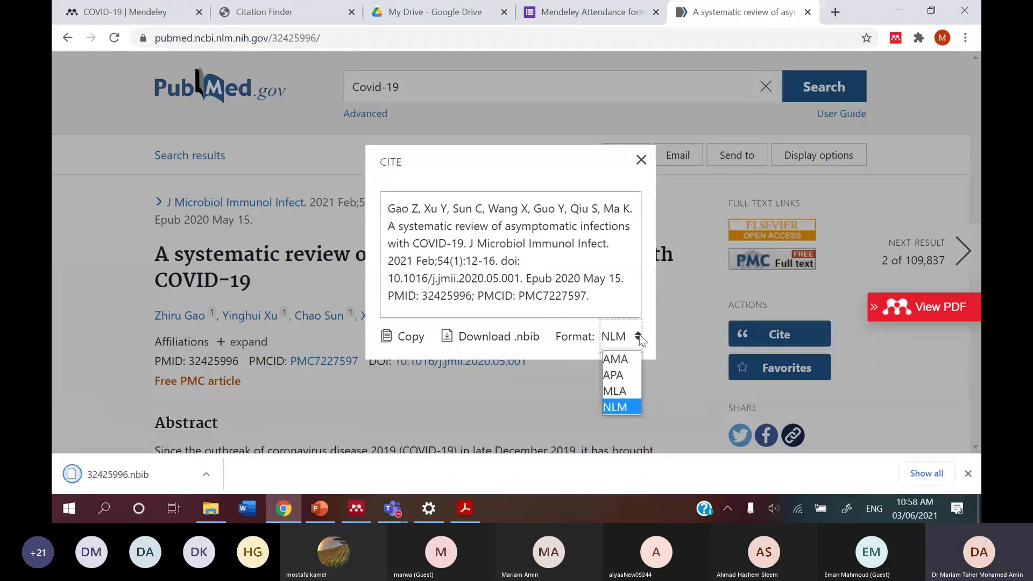
{"action": "left_click", "coordinate": [641, 161]}
{"action": "left_click", "coordinate": [641, 161]}
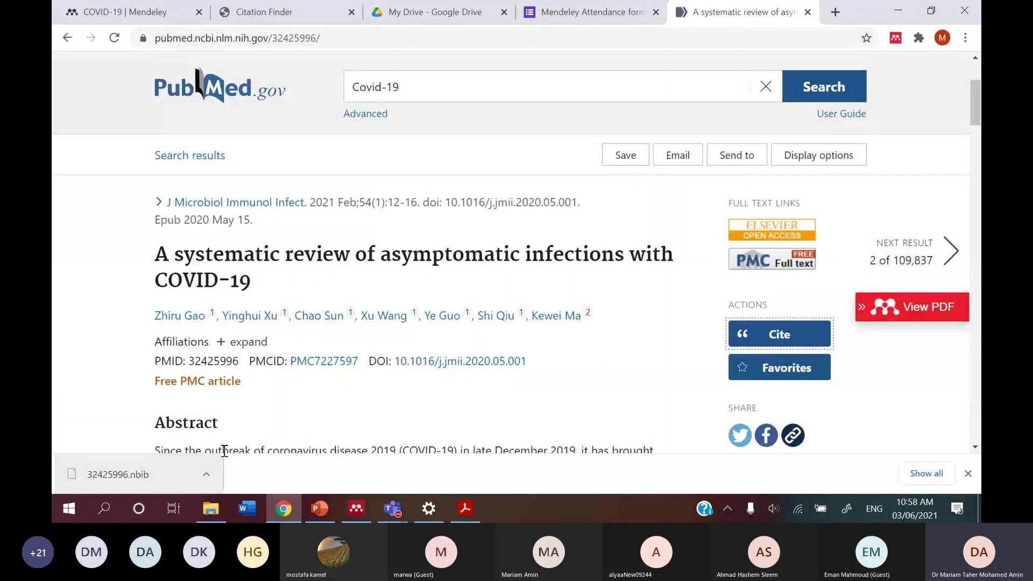
Open the WHO laboratory technical guidance link from the PubMed article's reference list.
{"action": "scroll", "coordinate": [728, 370], "scroll_direction": "down", "scroll_amount": 10}
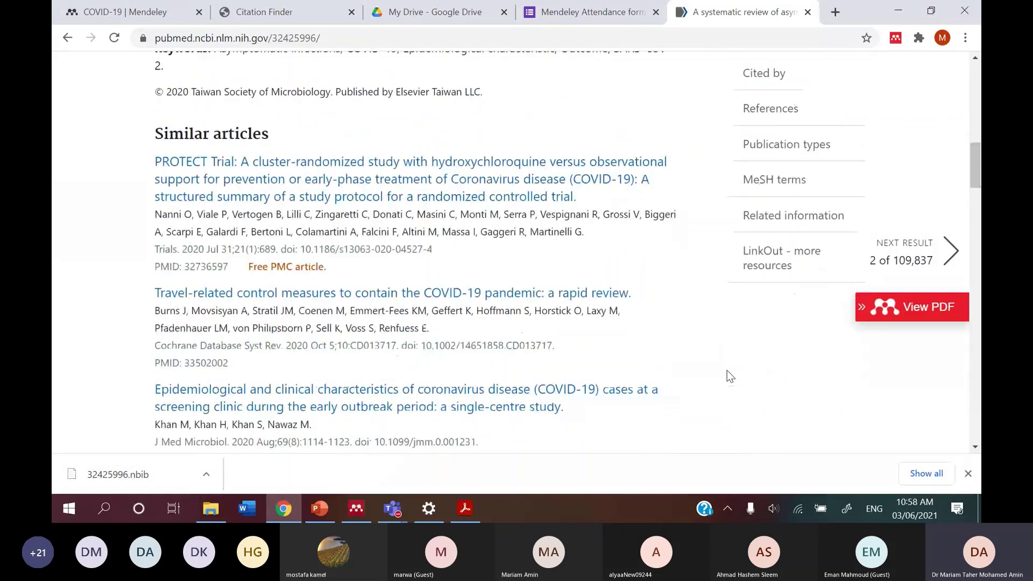
{"action": "scroll", "coordinate": [727, 370], "scroll_direction": "down", "scroll_amount": 15}
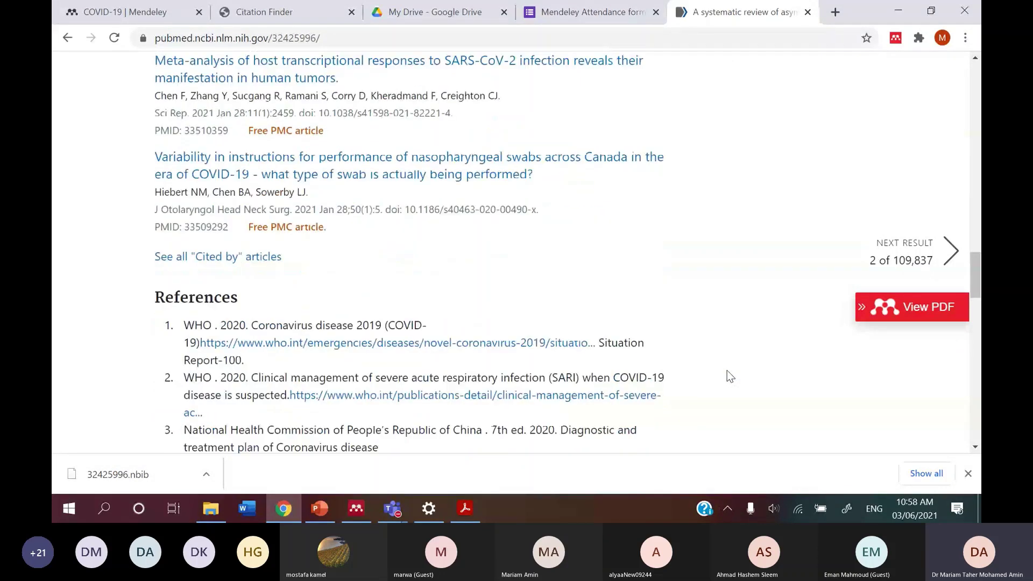
{"action": "scroll", "coordinate": [727, 370], "scroll_direction": "down", "scroll_amount": 7}
{"action": "left_click", "coordinate": [367, 146]}
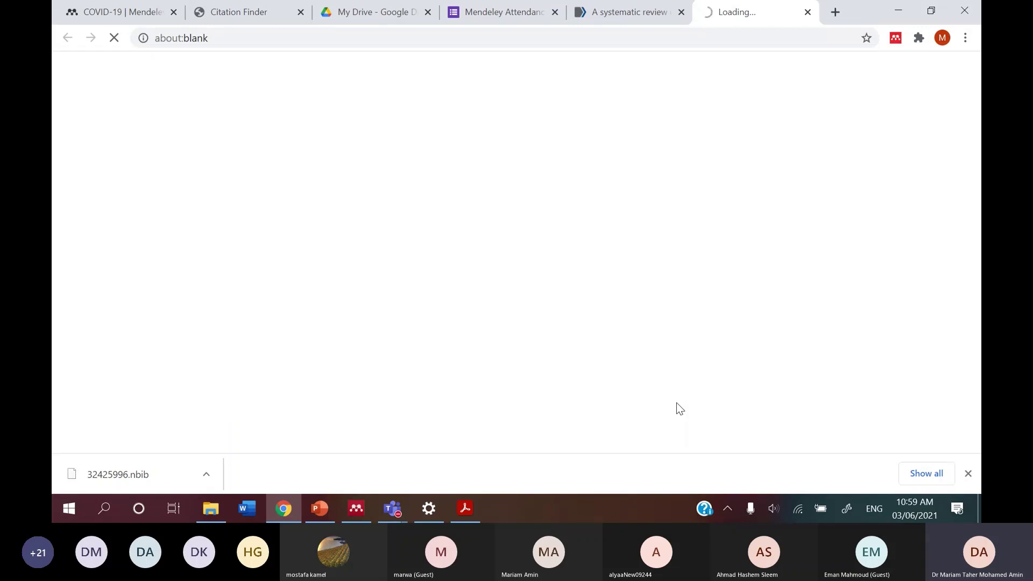
{"action": "left_click", "coordinate": [666, 33]}
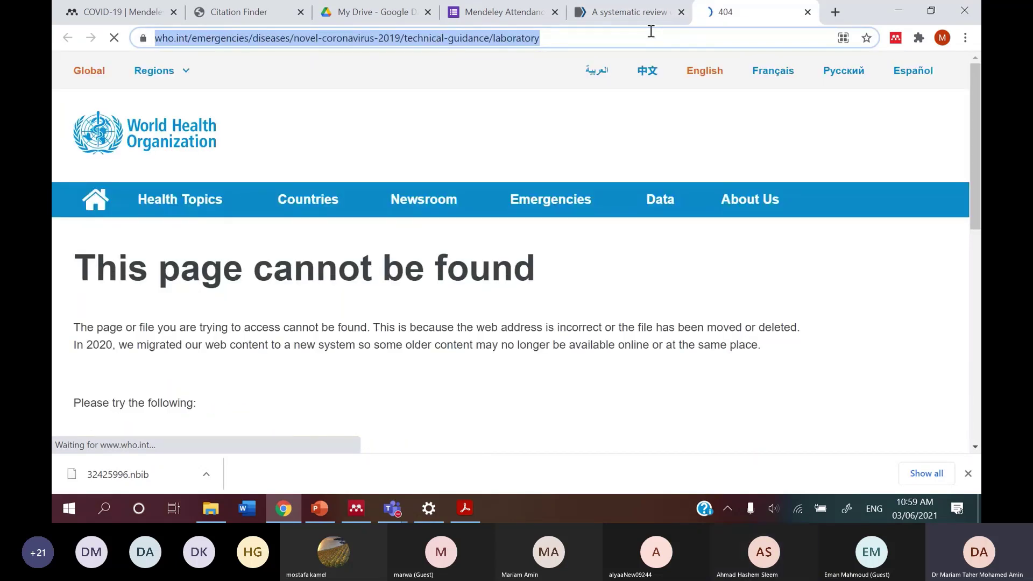
Go to the WHO health topics and open the Air pollution page at its overview.
{"action": "left_click", "coordinate": [180, 200]}
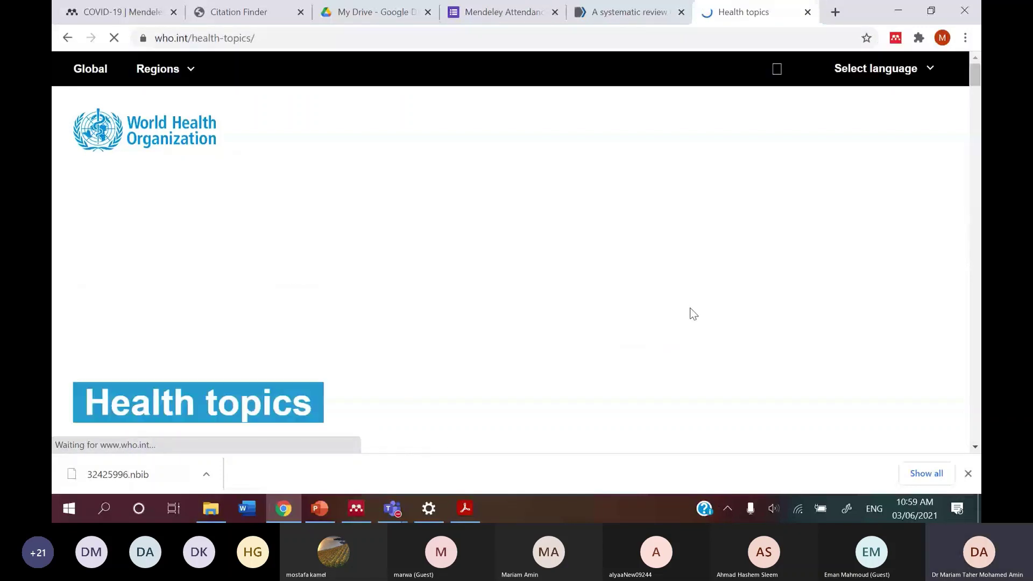
{"action": "scroll", "coordinate": [311, 242], "scroll_direction": "down", "scroll_amount": 9}
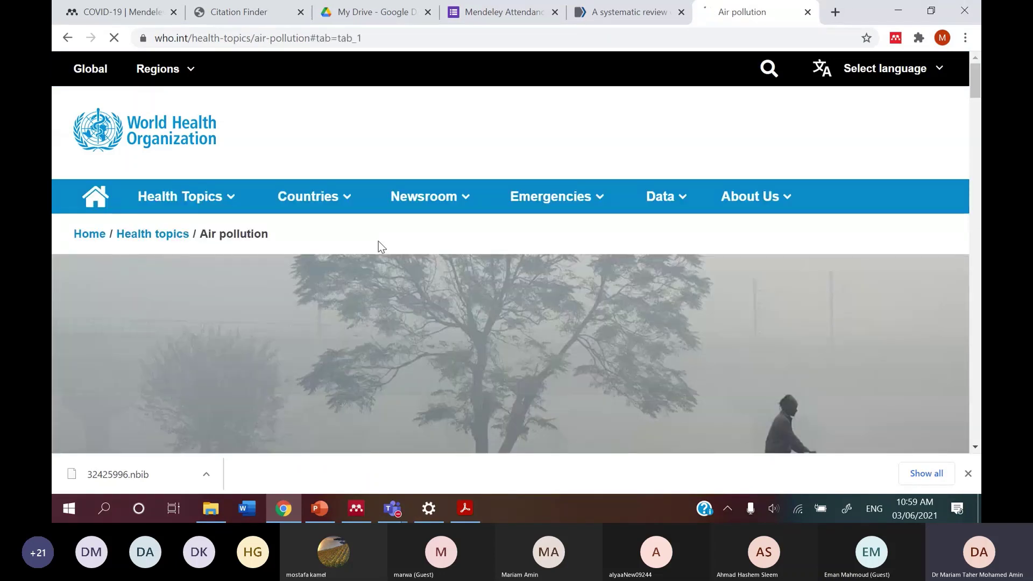
{"action": "scroll", "coordinate": [378, 241], "scroll_direction": "down", "scroll_amount": 5}
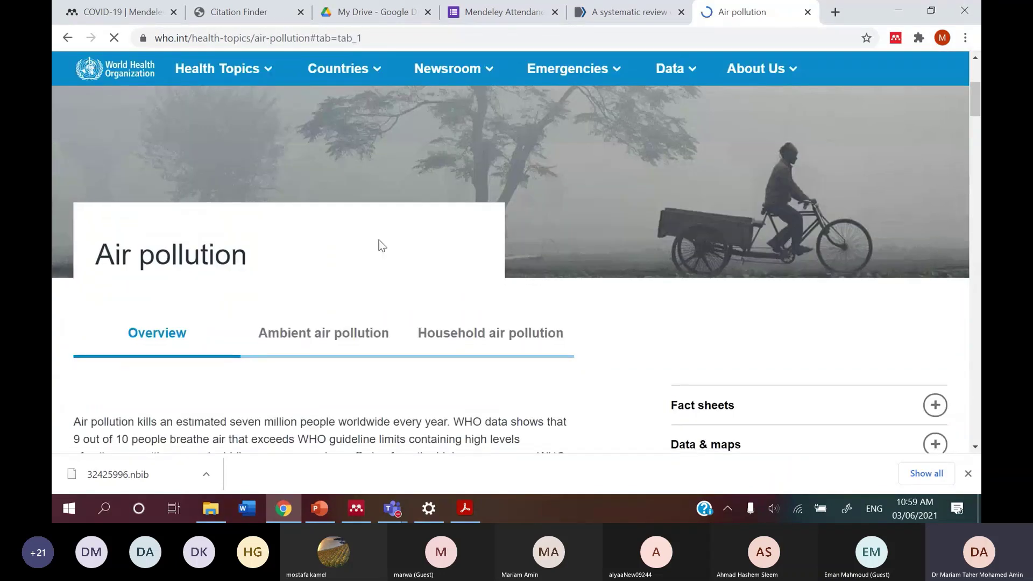
{"action": "scroll", "coordinate": [381, 244], "scroll_direction": "down", "scroll_amount": 4}
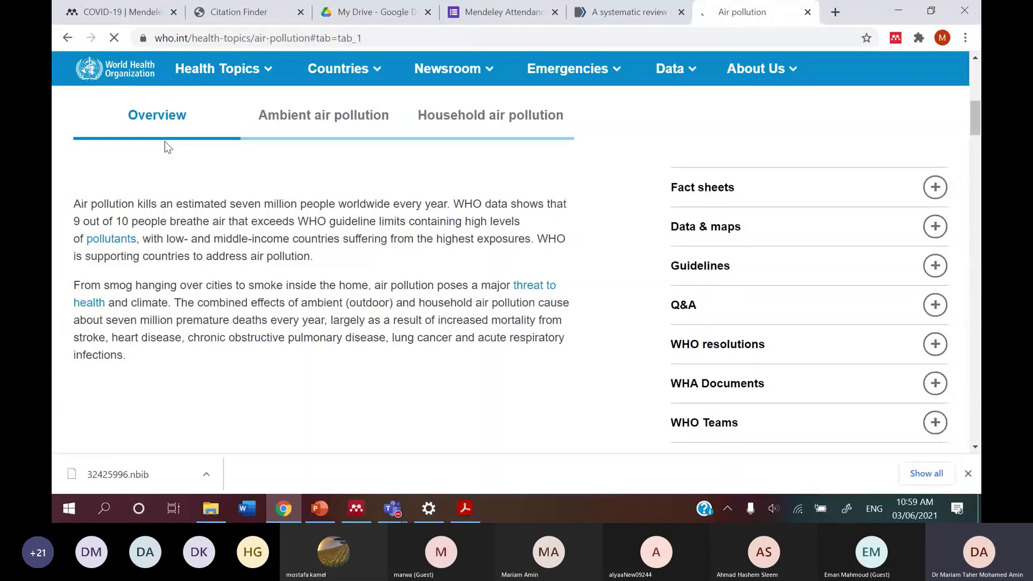
Add the WHO "Air pollution" page to the Training collection instead of AMR with the Web Importer, and close the importer.
{"action": "left_click", "coordinate": [897, 46]}
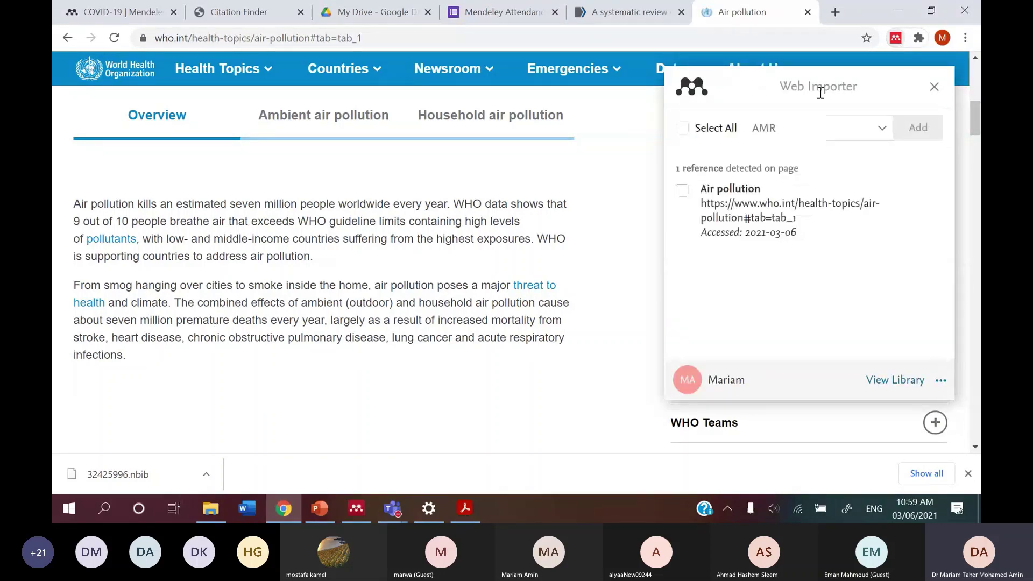
{"action": "left_click", "coordinate": [681, 192]}
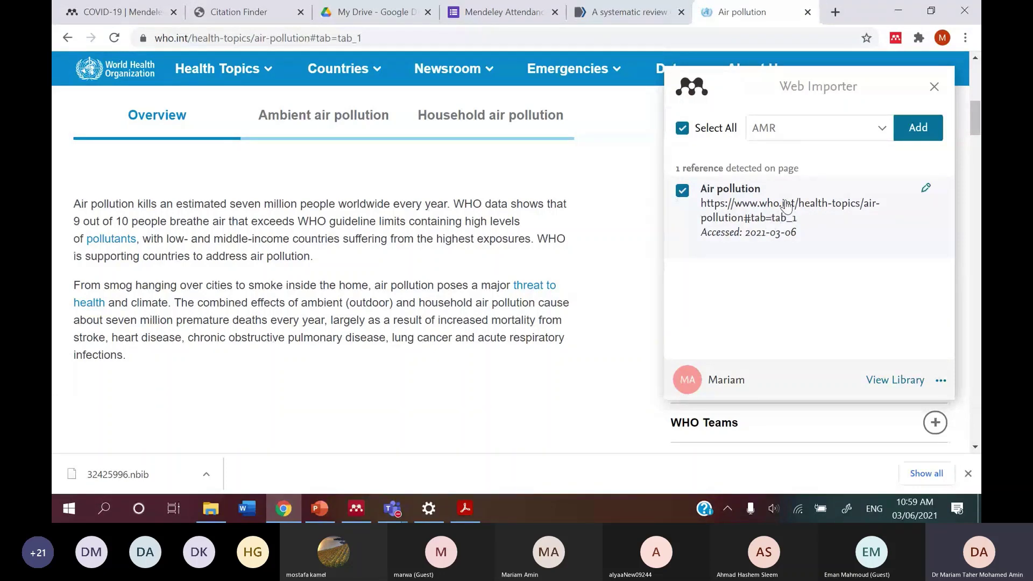
{"action": "left_click", "coordinate": [858, 133]}
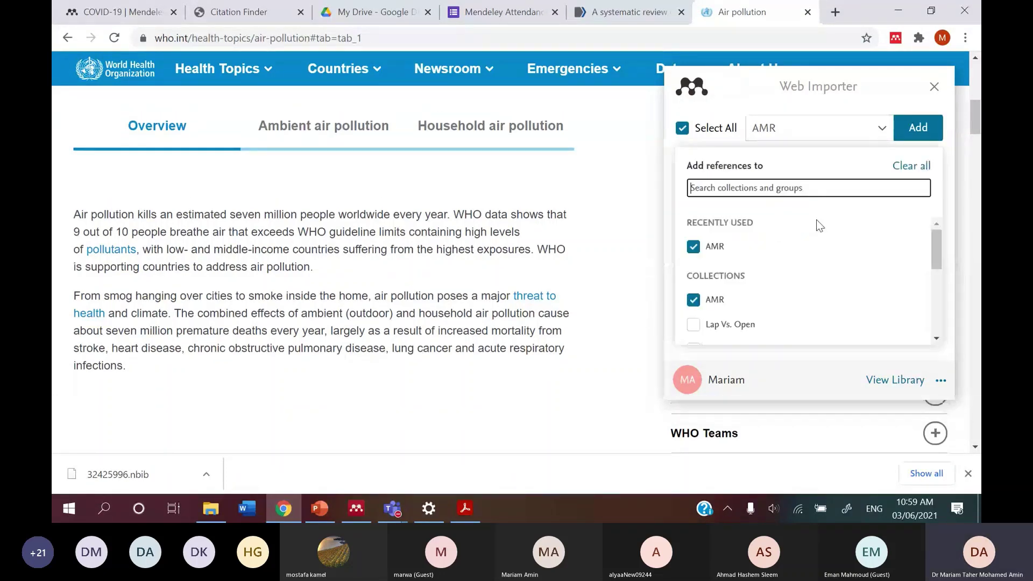
{"action": "scroll", "coordinate": [801, 265], "scroll_direction": "down", "scroll_amount": 3}
{"action": "scroll", "coordinate": [802, 265], "scroll_direction": "down", "scroll_amount": 2}
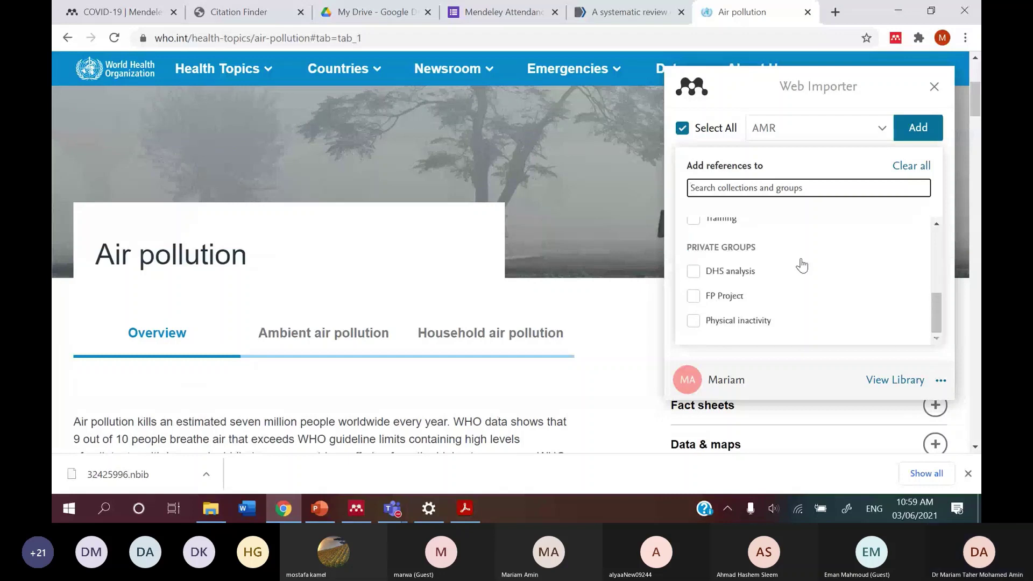
{"action": "scroll", "coordinate": [790, 260], "scroll_direction": "up", "scroll_amount": 5}
{"action": "left_click", "coordinate": [692, 301]}
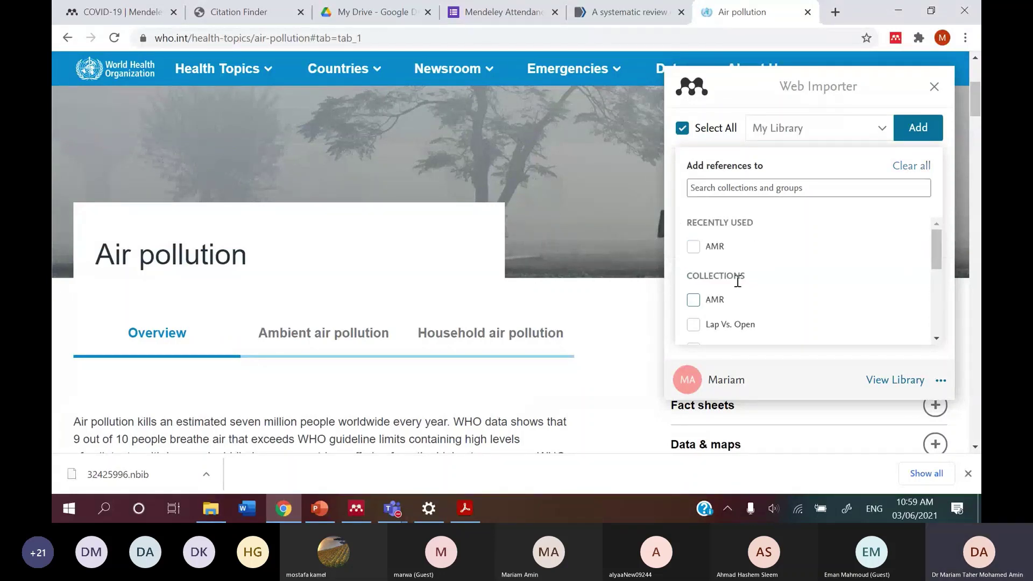
{"action": "scroll", "coordinate": [695, 259], "scroll_direction": "down", "scroll_amount": 5}
{"action": "left_click", "coordinate": [695, 227]}
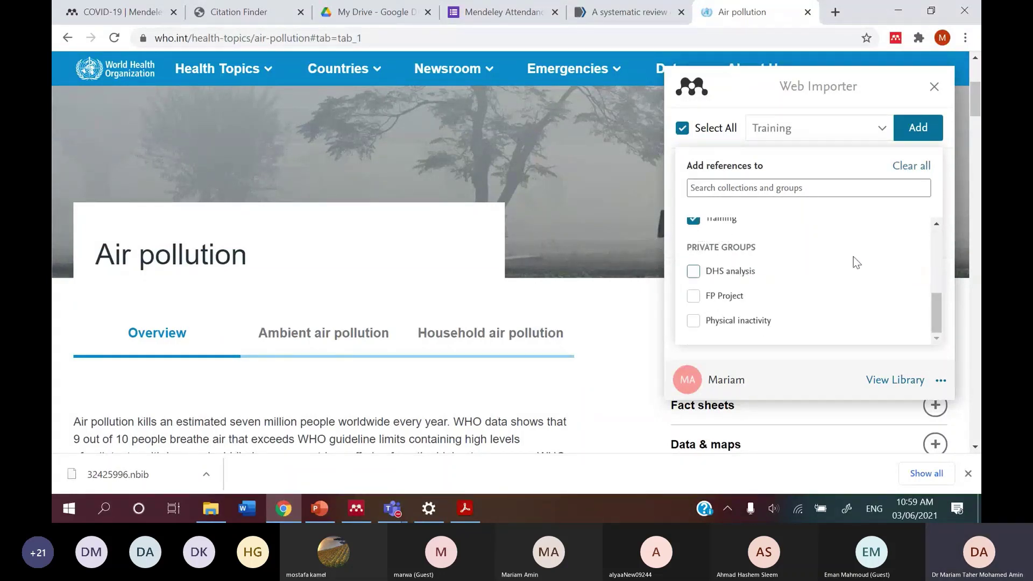
{"action": "left_click", "coordinate": [916, 133]}
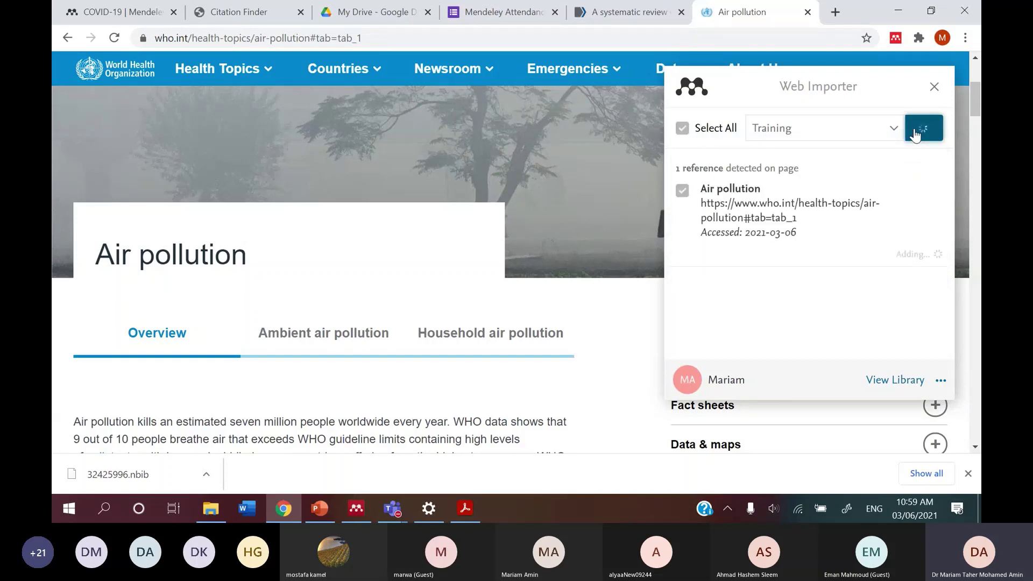
{"action": "left_click", "coordinate": [934, 87]}
Return to the PubMed article and open its Elsevier full text on ScienceDirect.
{"action": "left_click", "coordinate": [618, 11]}
{"action": "scroll", "coordinate": [877, 273], "scroll_direction": "up", "scroll_amount": 10}
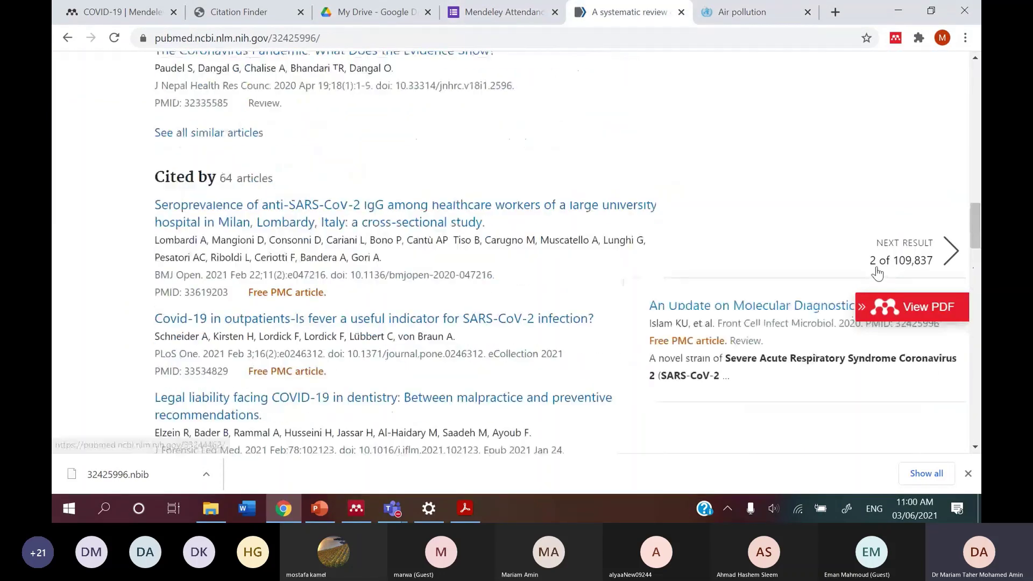
{"action": "scroll", "coordinate": [877, 273], "scroll_direction": "up", "scroll_amount": 10}
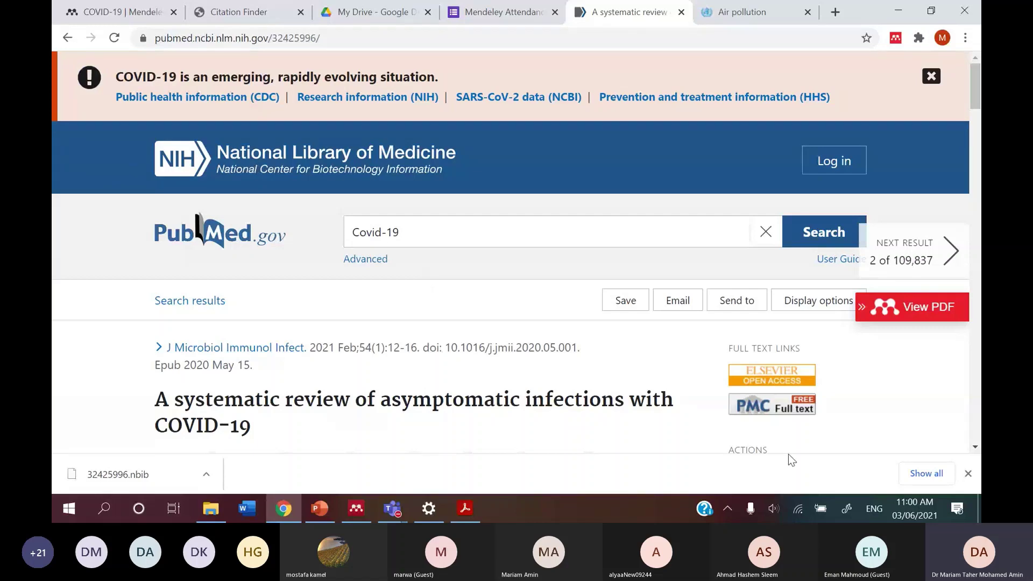
{"action": "left_click", "coordinate": [786, 376]}
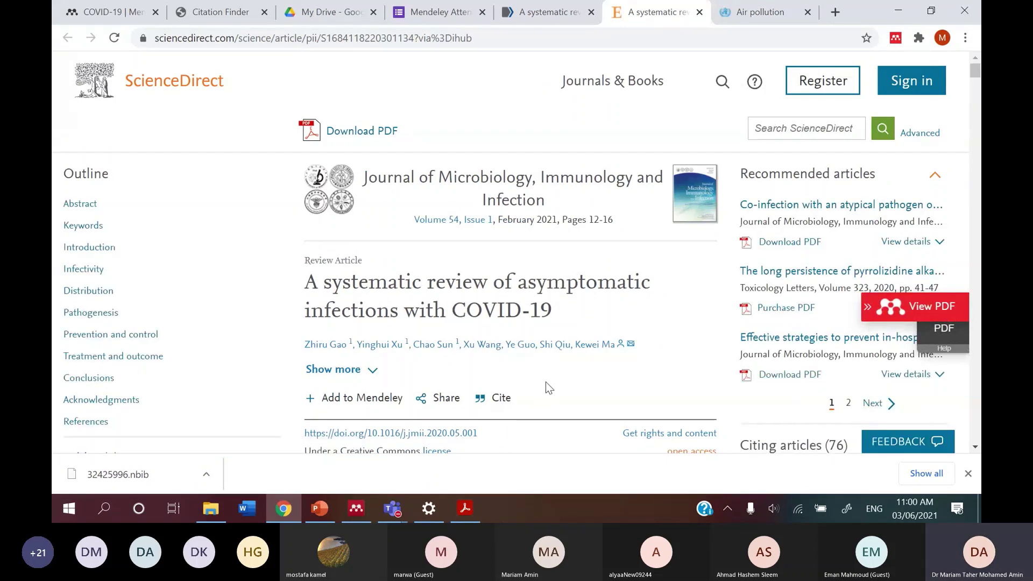
Add "A systematic review of asymptomatic infections with COVID-19" from ScienceDirect to the Training collection in Mendeley.
{"action": "scroll", "coordinate": [547, 380], "scroll_direction": "down", "scroll_amount": 1}
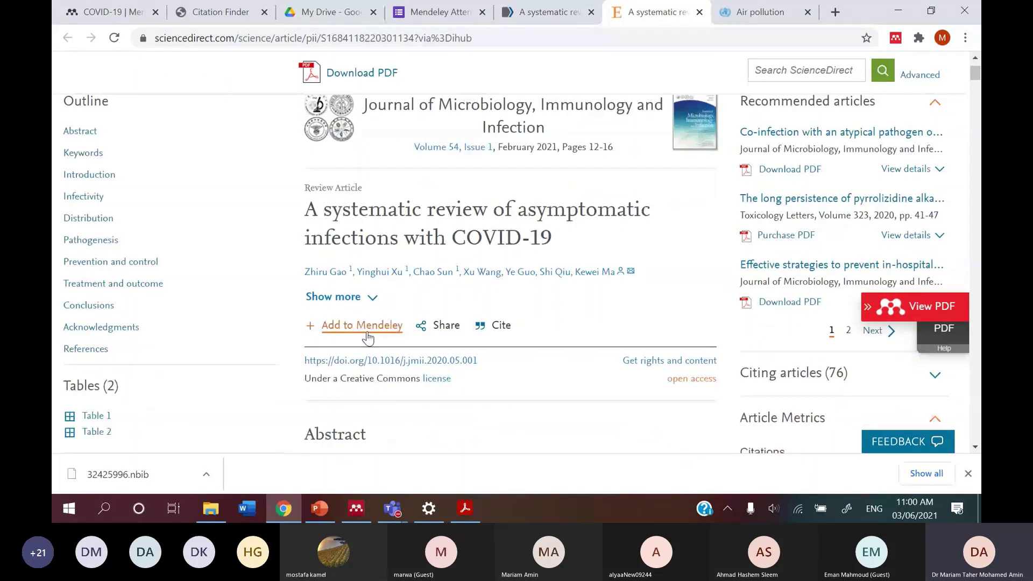
{"action": "left_click", "coordinate": [368, 337]}
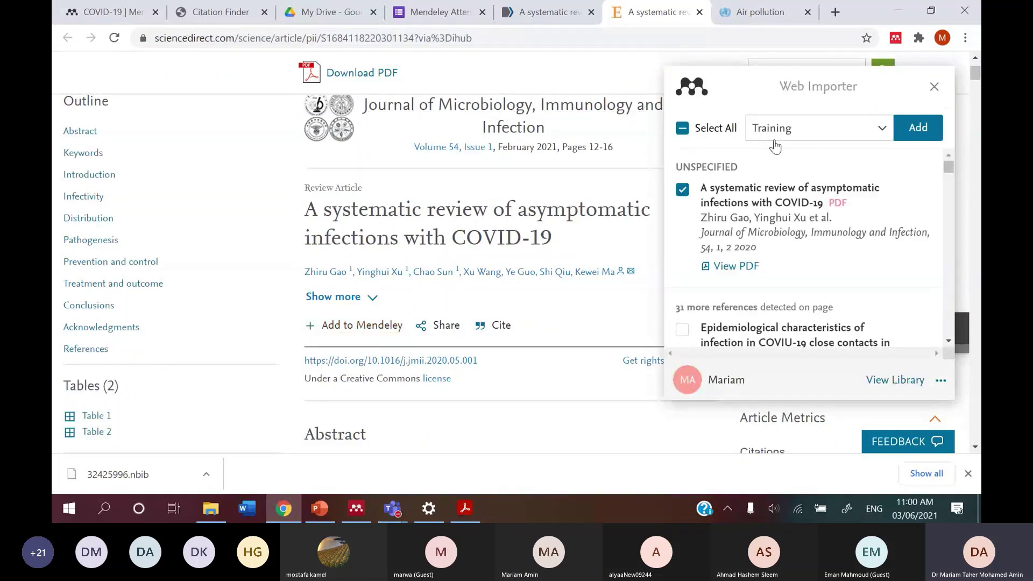
{"action": "left_click", "coordinate": [911, 141]}
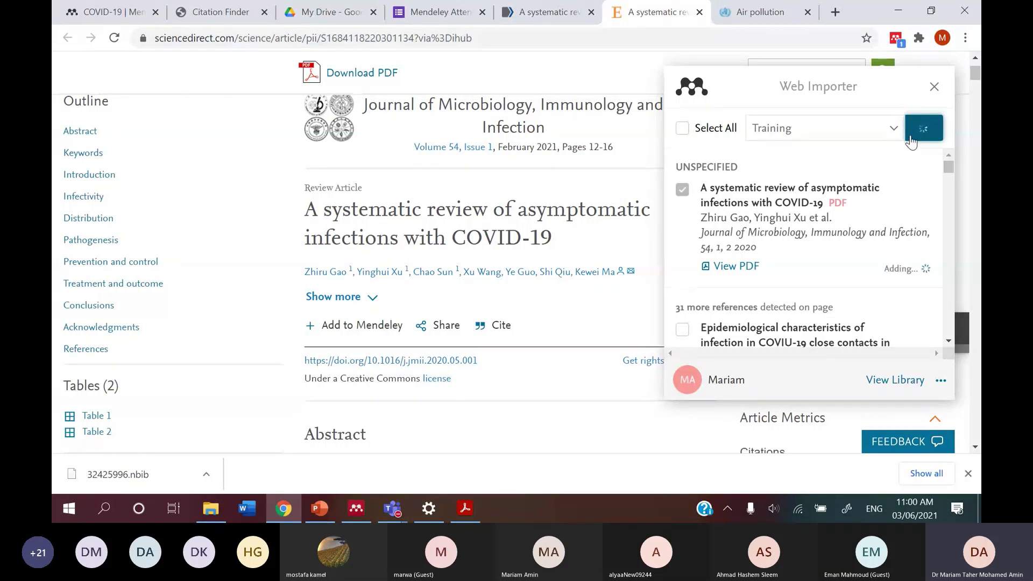
Close the Web Importer and export the ScienceDirect article's citation as a RIS file.
{"action": "left_click", "coordinate": [934, 87]}
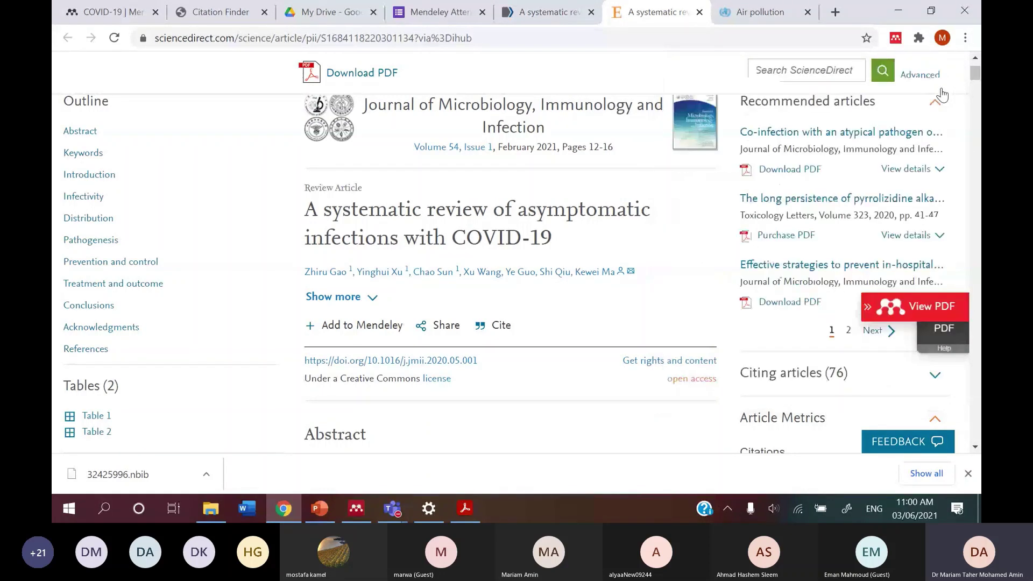
{"action": "scroll", "coordinate": [663, 311], "scroll_direction": "up", "scroll_amount": 2}
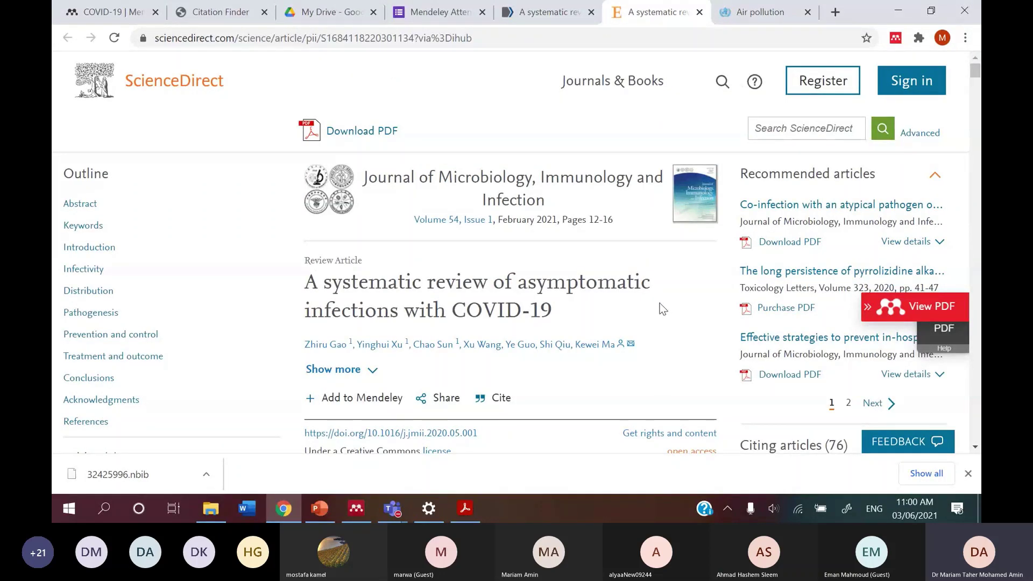
{"action": "left_click", "coordinate": [508, 404]}
{"action": "scroll", "coordinate": [673, 398], "scroll_direction": "down", "scroll_amount": 4}
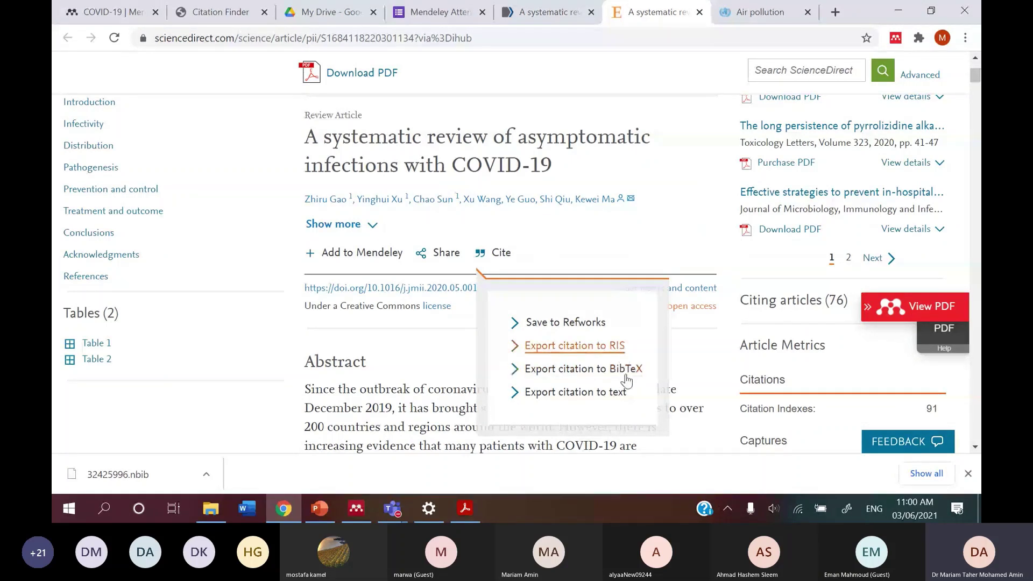
{"action": "left_click", "coordinate": [617, 350]}
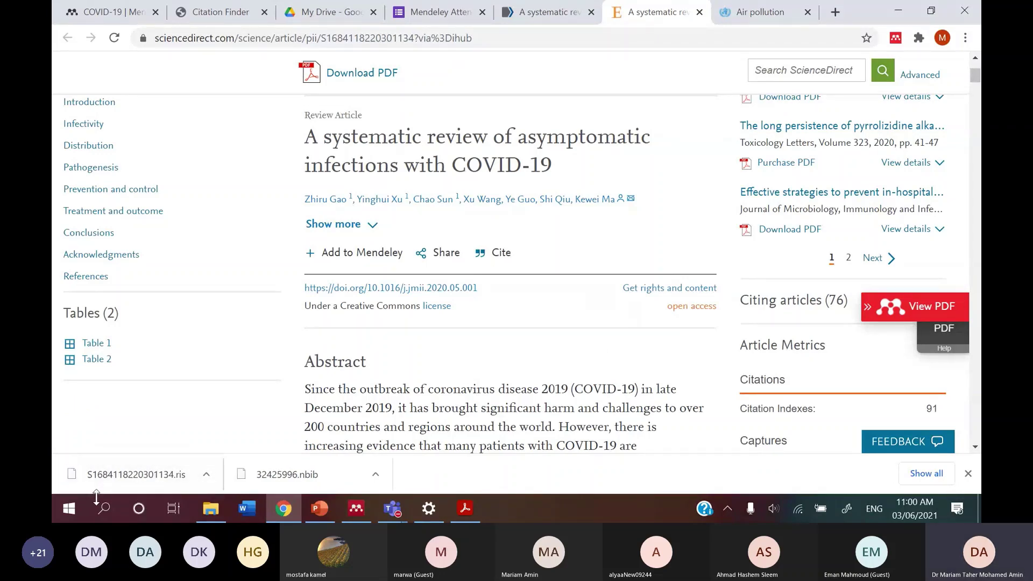
{"action": "scroll", "coordinate": [242, 248], "scroll_direction": "up", "scroll_amount": 1}
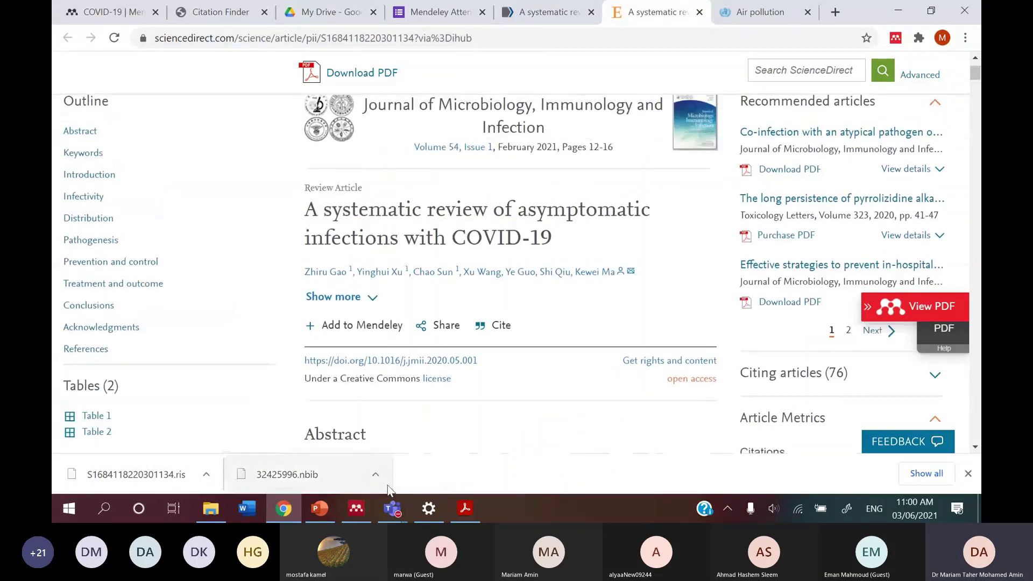
Switch to Mendeley Desktop and synchronize the library to bring the newly imported references into the Training folder.
{"action": "mouse_move", "coordinate": [356, 509]}
{"action": "left_click", "coordinate": [377, 420]}
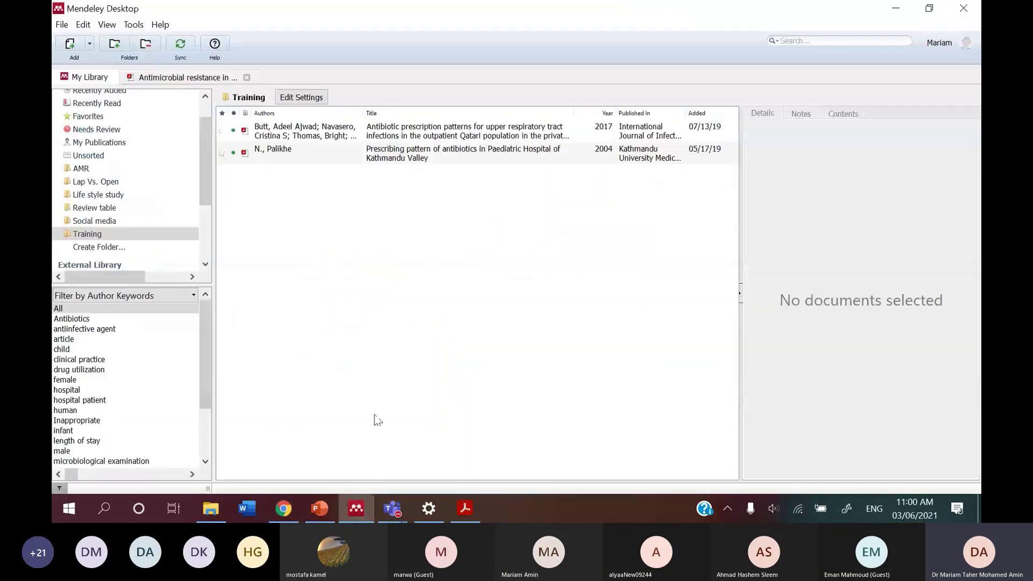
{"action": "left_click", "coordinate": [132, 233]}
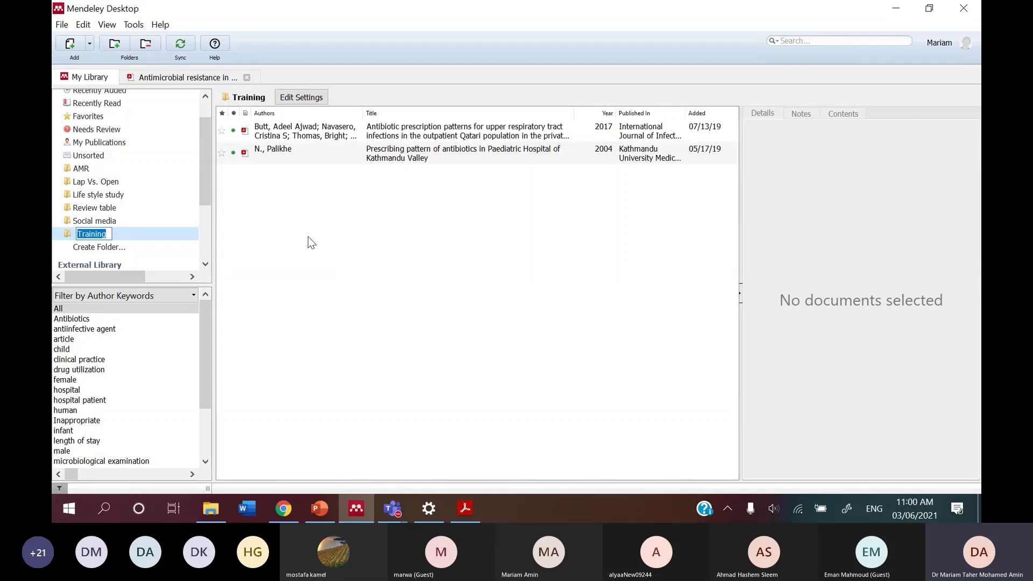
{"action": "left_click", "coordinate": [62, 24]}
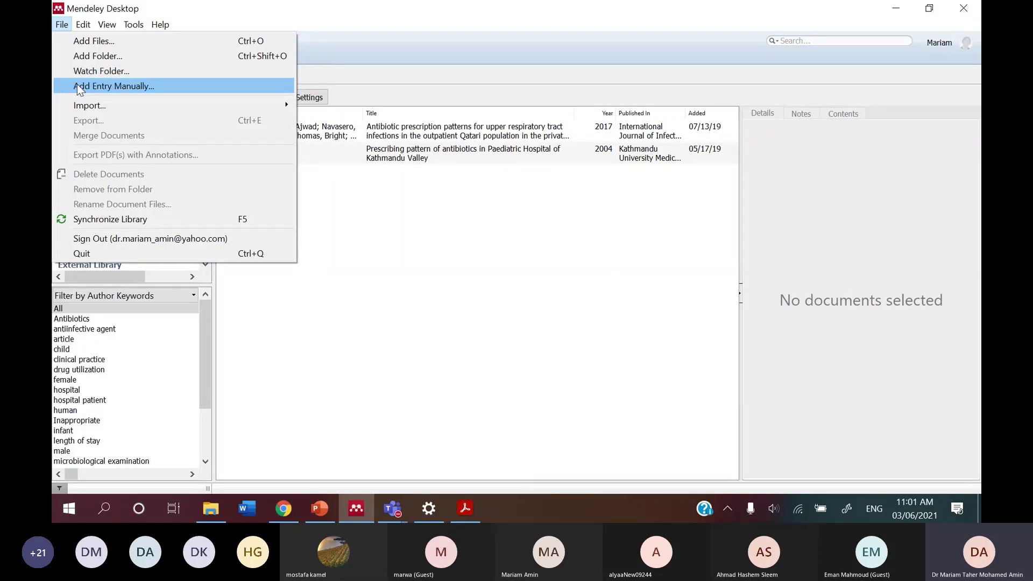
{"action": "left_click", "coordinate": [397, 273]}
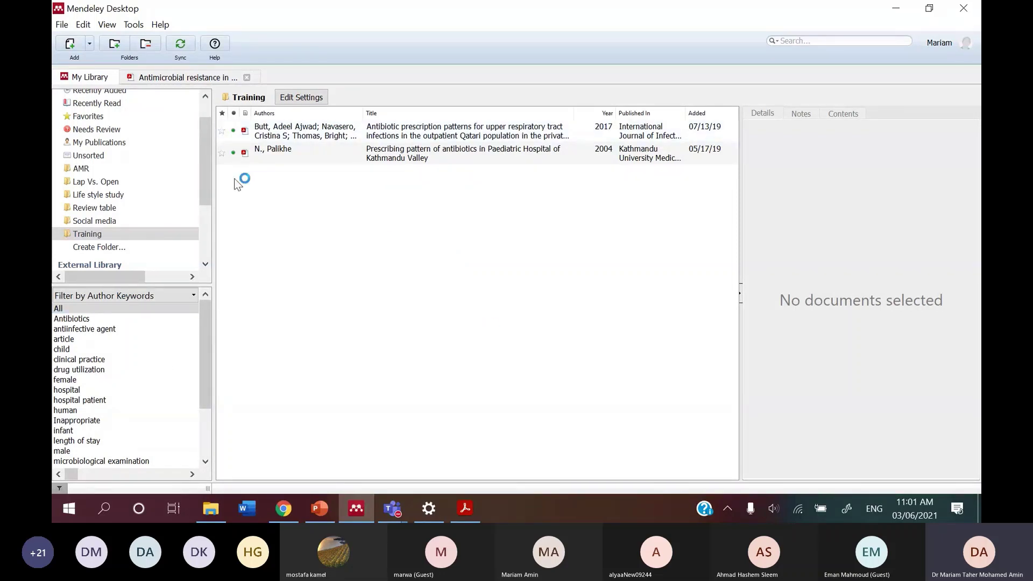
{"action": "left_click", "coordinate": [181, 52]}
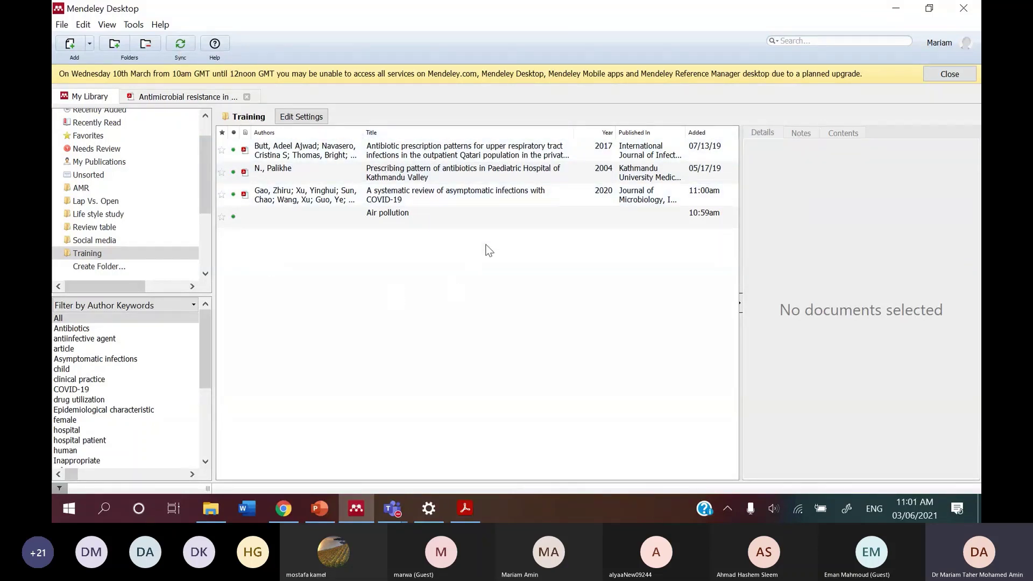
Look up the "Air pollution" entry's details in the Mendeley catalog, review the filled-in fields, and repeat the search.
{"action": "left_click", "coordinate": [498, 222]}
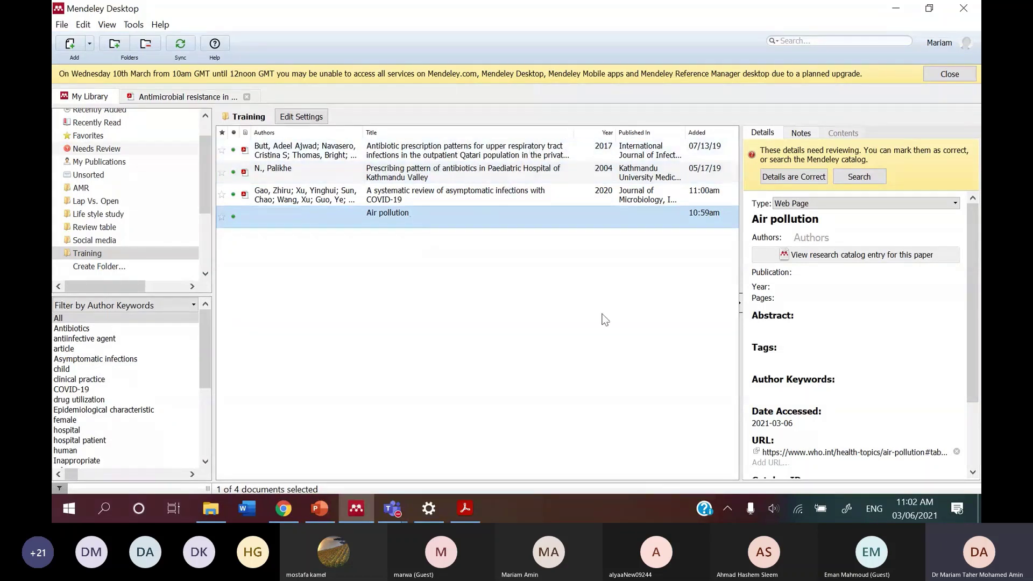
{"action": "left_click", "coordinate": [875, 180]}
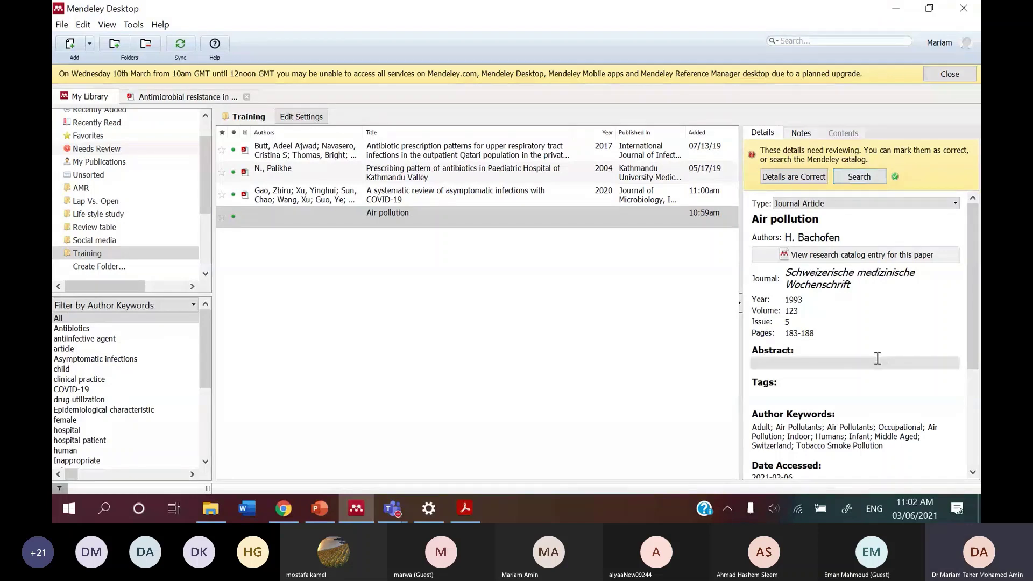
{"action": "scroll", "coordinate": [880, 342], "scroll_direction": "down", "scroll_amount": 5}
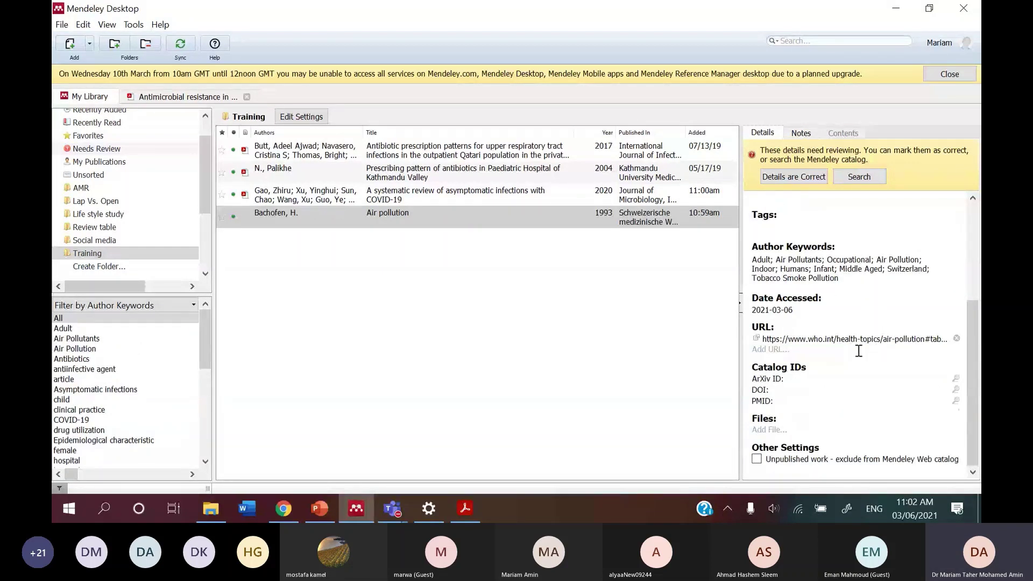
{"action": "scroll", "coordinate": [859, 350], "scroll_direction": "up", "scroll_amount": 5}
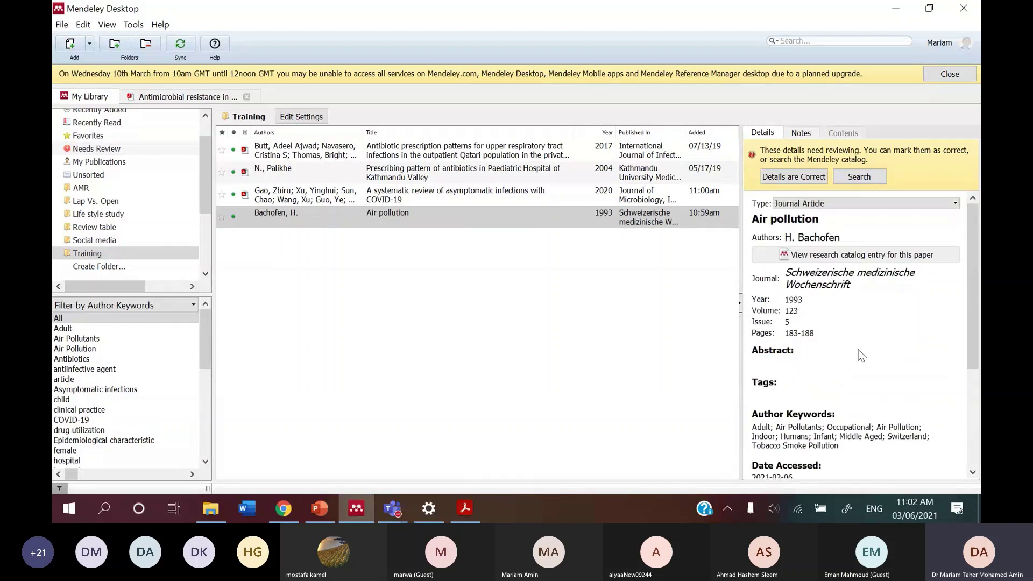
{"action": "left_click", "coordinate": [808, 302]}
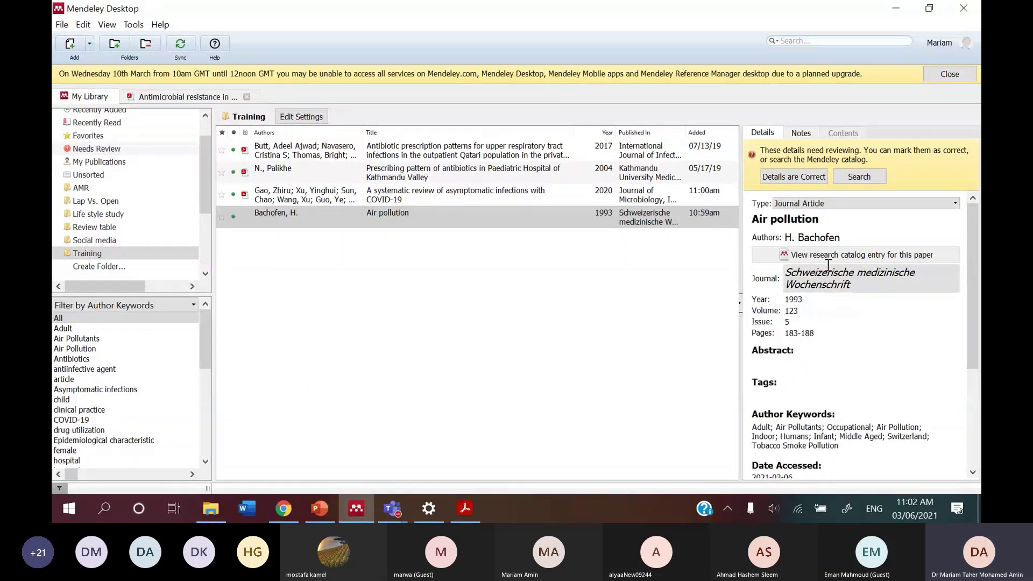
{"action": "left_click", "coordinate": [859, 177]}
{"action": "scroll", "coordinate": [882, 285], "scroll_direction": "down", "scroll_amount": 3}
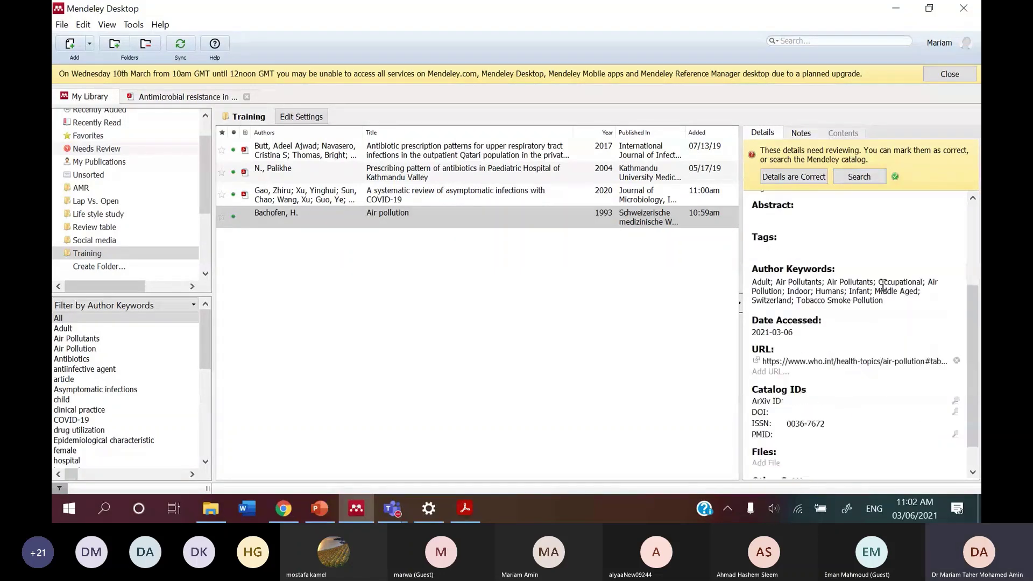
{"action": "scroll", "coordinate": [883, 285], "scroll_direction": "down", "scroll_amount": 1}
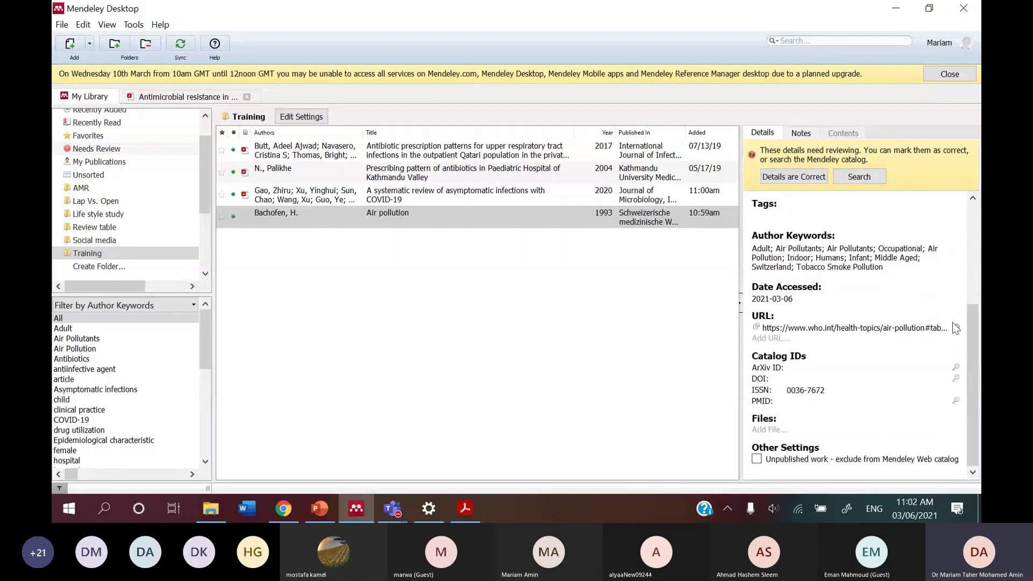
Delete the "Air pollution" document from the library.
{"action": "left_click", "coordinate": [641, 224]}
{"action": "right_click", "coordinate": [641, 224]}
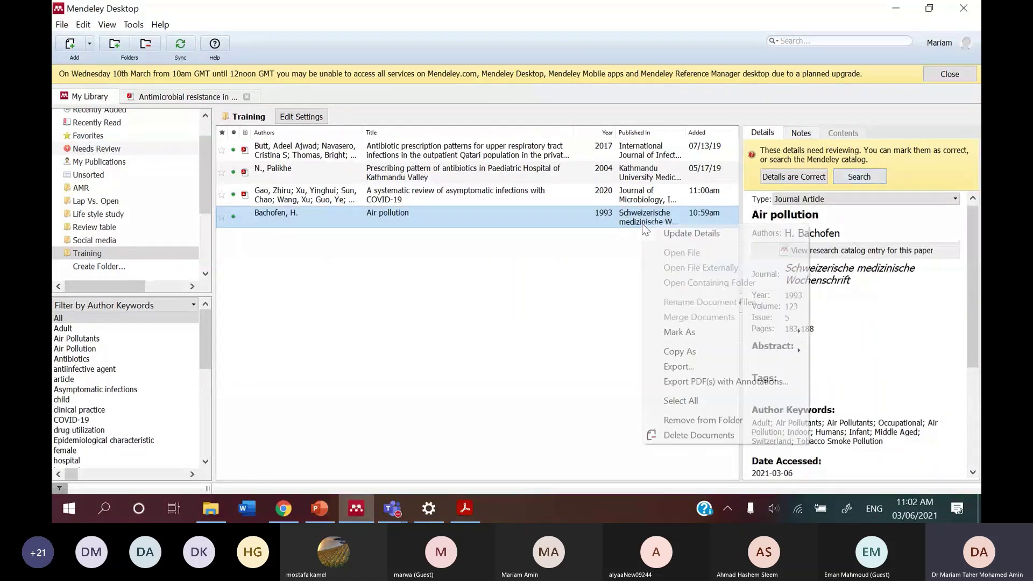
{"action": "left_click", "coordinate": [694, 435]}
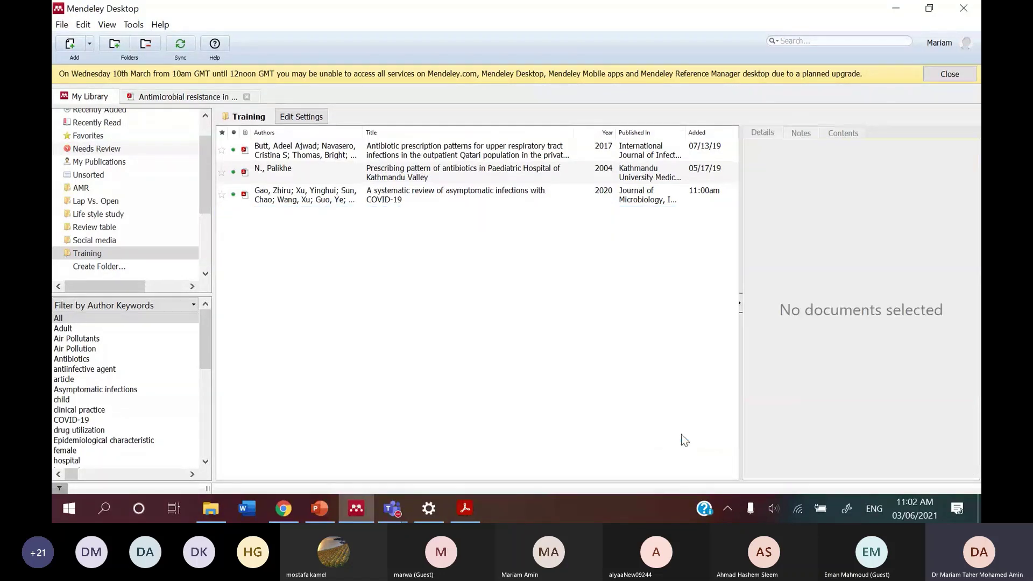
Clear the year of the "Prescribing pattern of antibiotics in Paediatric Hospital of Kathmandu Valley" entry and replace its author with "cdds".
{"action": "left_click", "coordinate": [563, 172]}
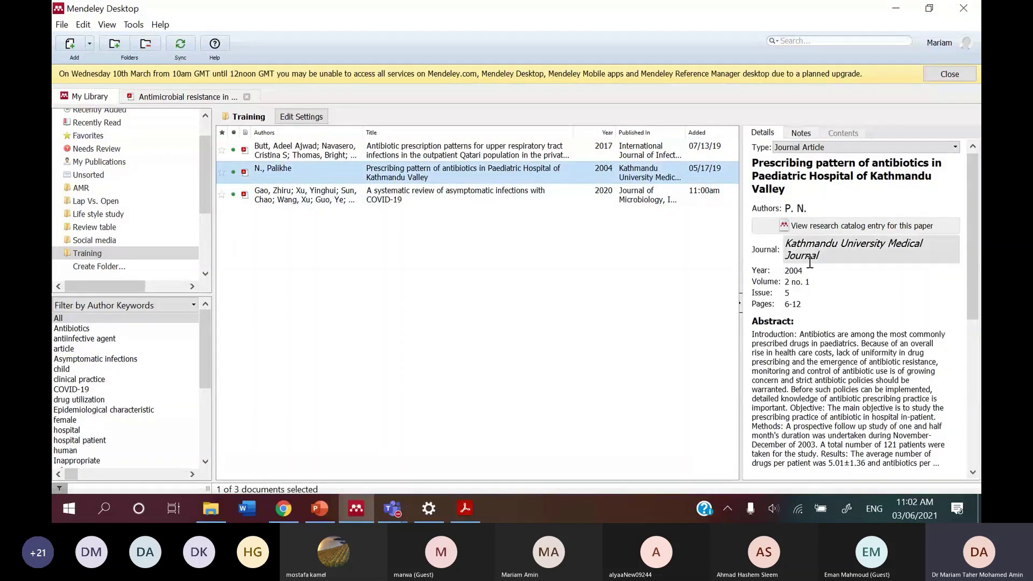
{"action": "left_click", "coordinate": [815, 273]}
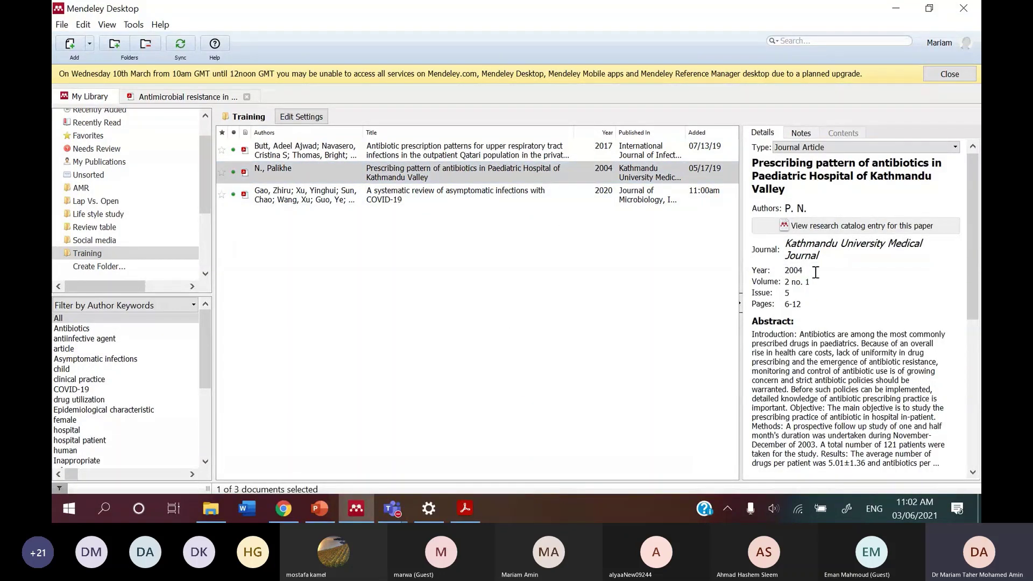
{"action": "key", "text": "BackSpace"}
{"action": "key", "text": "BackSpace"}
{"action": "key", "text": "BackSpace"}
{"action": "key", "text": "BackSpace"}
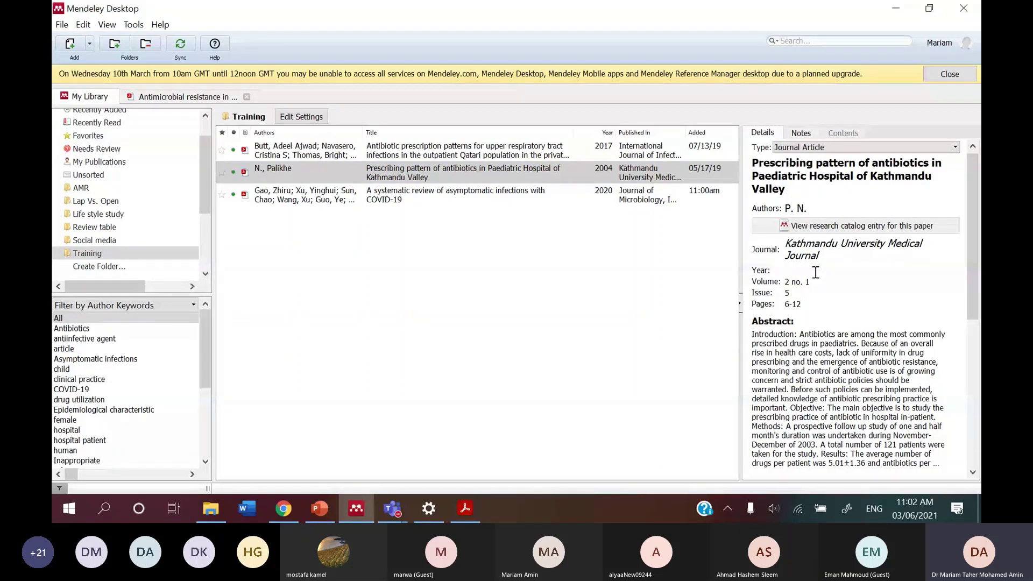
{"action": "left_click", "coordinate": [851, 202]}
{"action": "key", "text": "ctrl+a"}
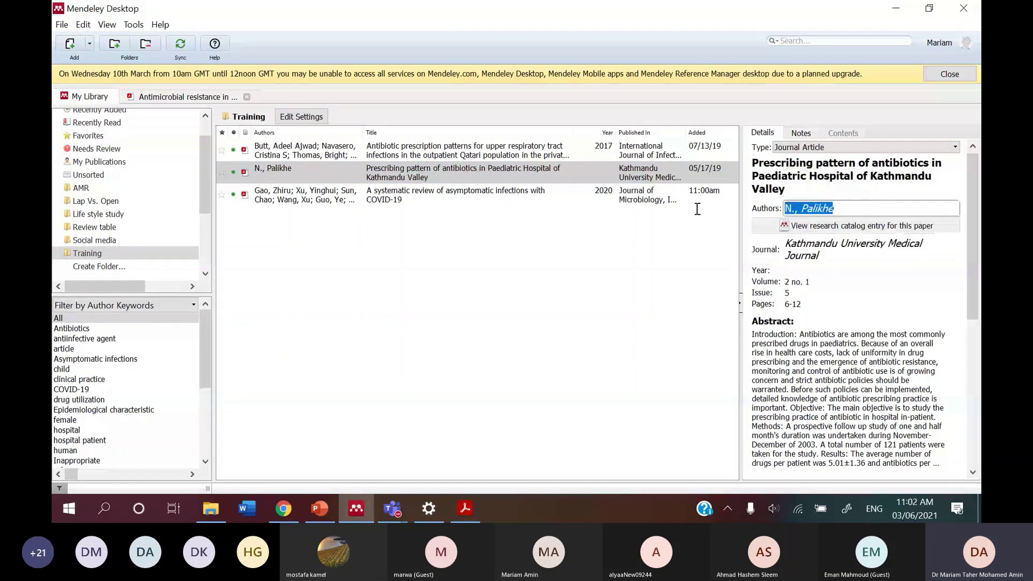
{"action": "type", "text": "cdds"}
{"action": "left_click", "coordinate": [690, 339]}
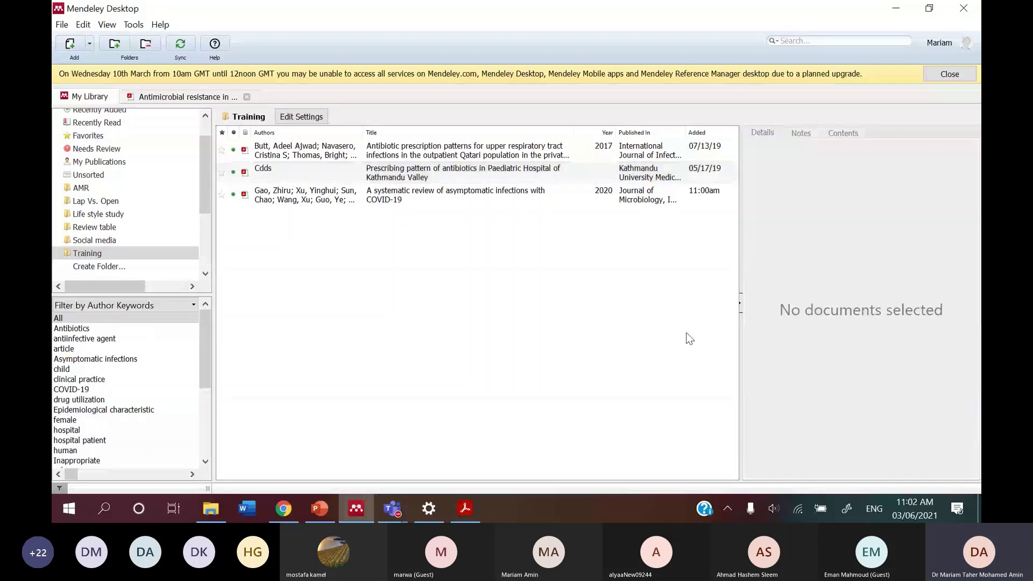
Update the Kathmandu Valley antibiotics entry's details by looking up its PMID, review the fields, and run the lookup again.
{"action": "left_click", "coordinate": [430, 172]}
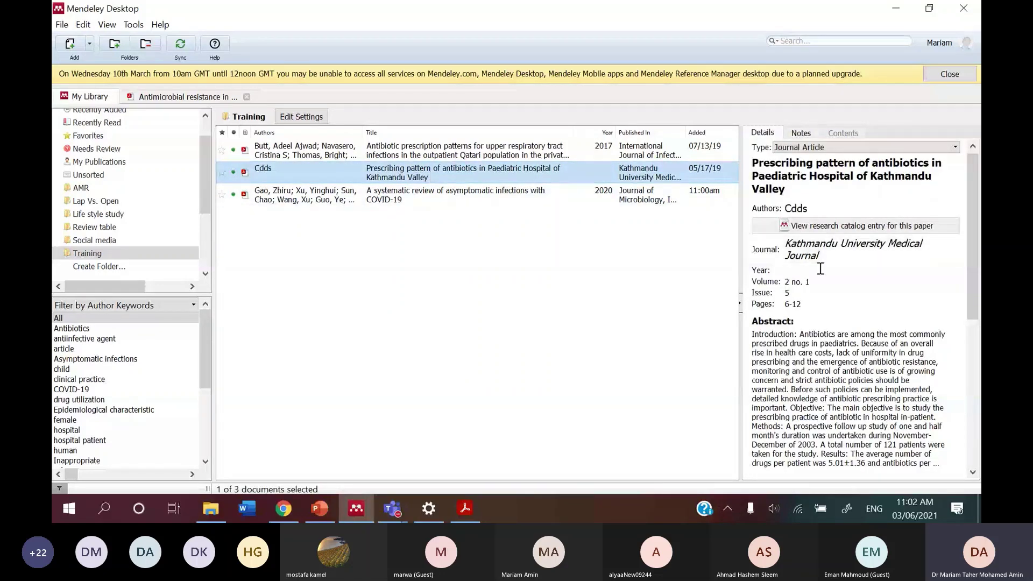
{"action": "scroll", "coordinate": [820, 269], "scroll_direction": "down", "scroll_amount": 3}
{"action": "scroll", "coordinate": [820, 269], "scroll_direction": "down", "scroll_amount": 3}
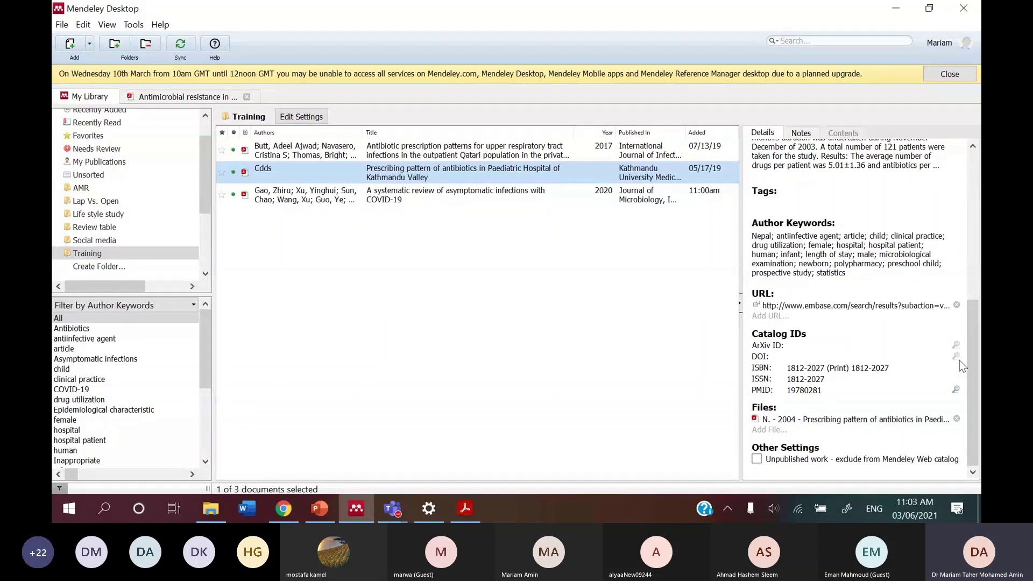
{"action": "left_click", "coordinate": [955, 389]}
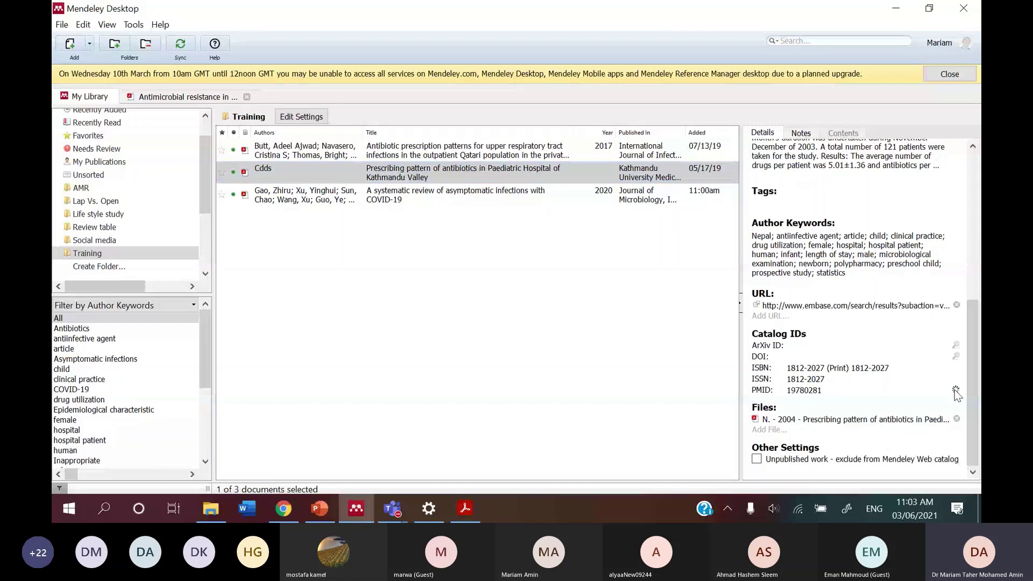
{"action": "scroll", "coordinate": [909, 377], "scroll_direction": "up", "scroll_amount": 10}
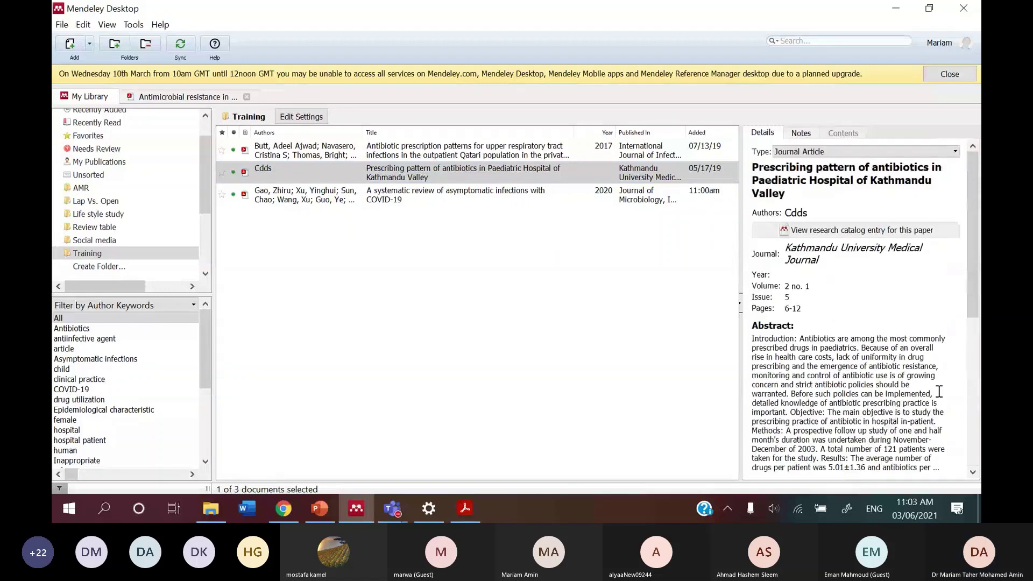
{"action": "scroll", "coordinate": [914, 359], "scroll_direction": "down", "scroll_amount": 10}
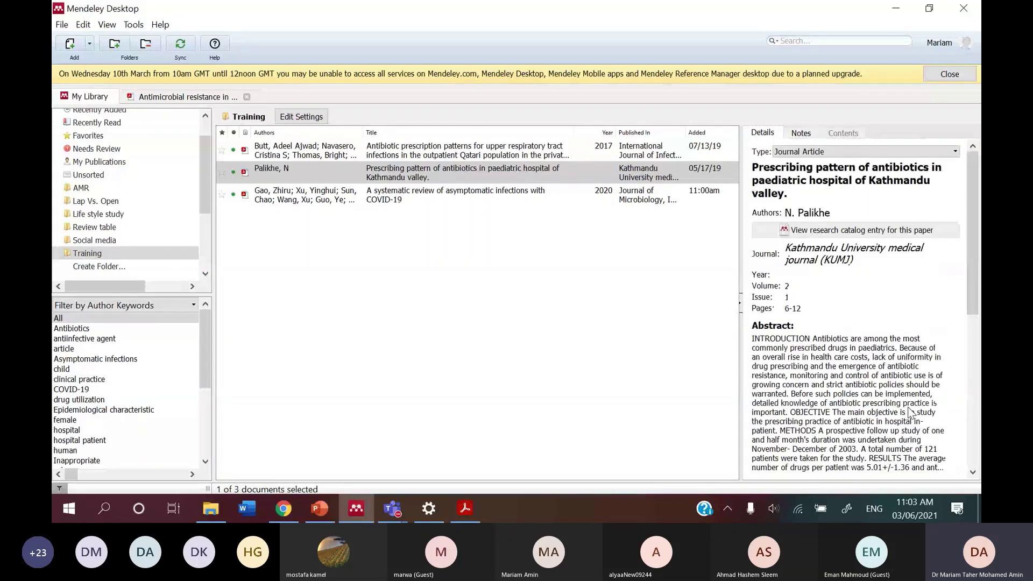
{"action": "scroll", "coordinate": [921, 350], "scroll_direction": "down", "scroll_amount": 3}
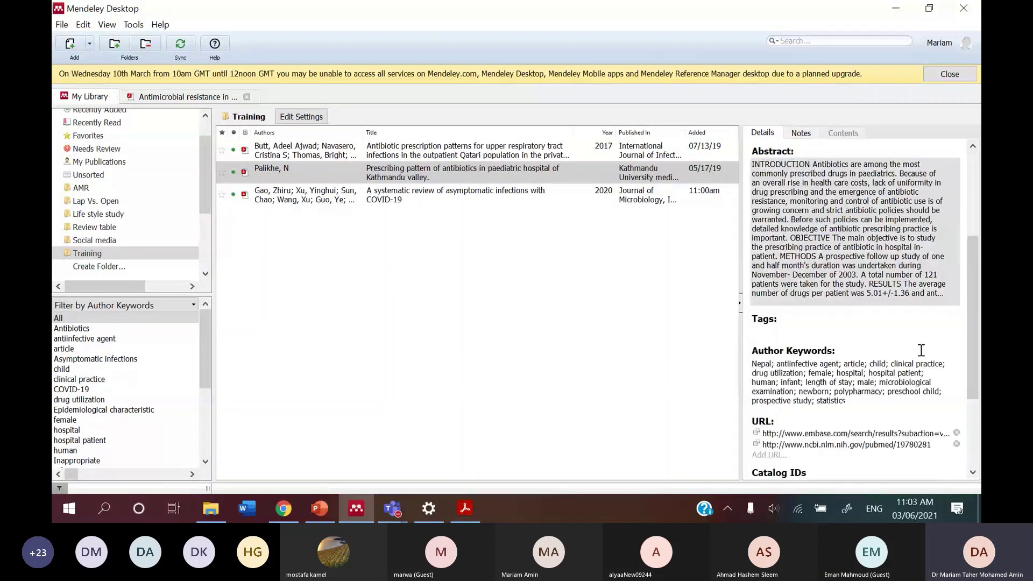
{"action": "scroll", "coordinate": [921, 350], "scroll_direction": "down", "scroll_amount": 3}
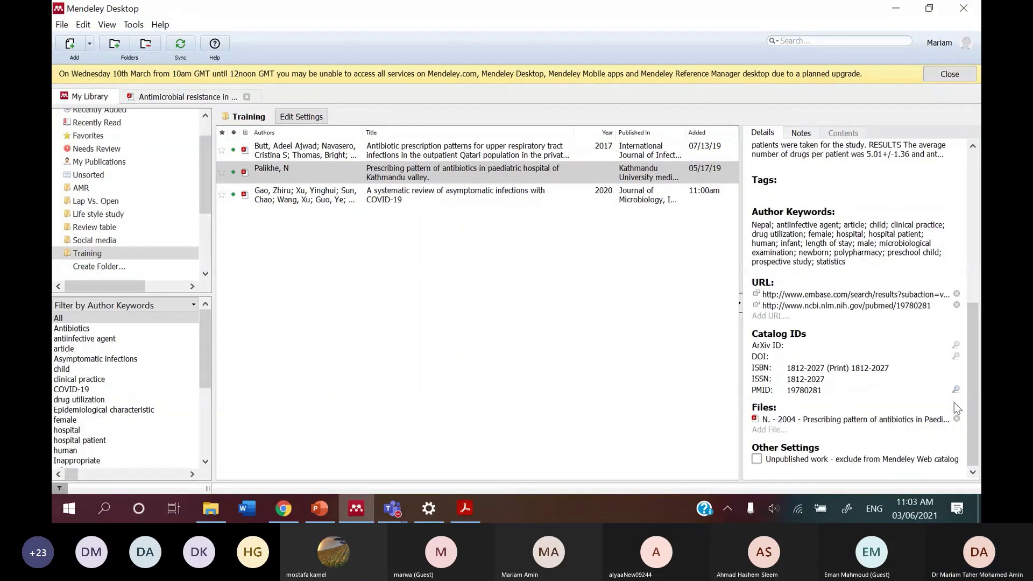
{"action": "left_click", "coordinate": [955, 389]}
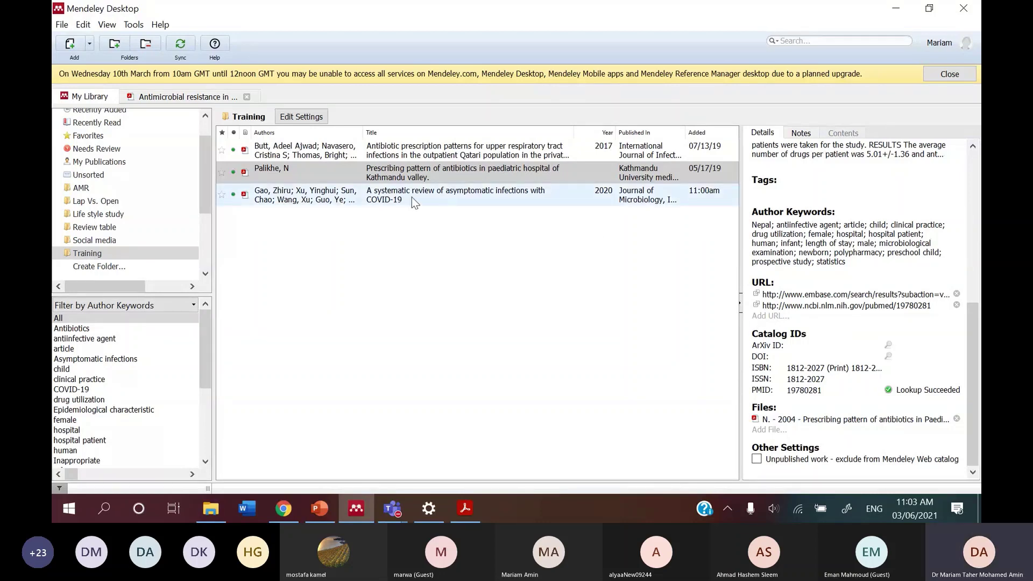
Search the Mendeley catalog for the details of the "Antibiotic prescription patterns for upper respiratory tract infections" entry.
{"action": "left_click", "coordinate": [409, 154]}
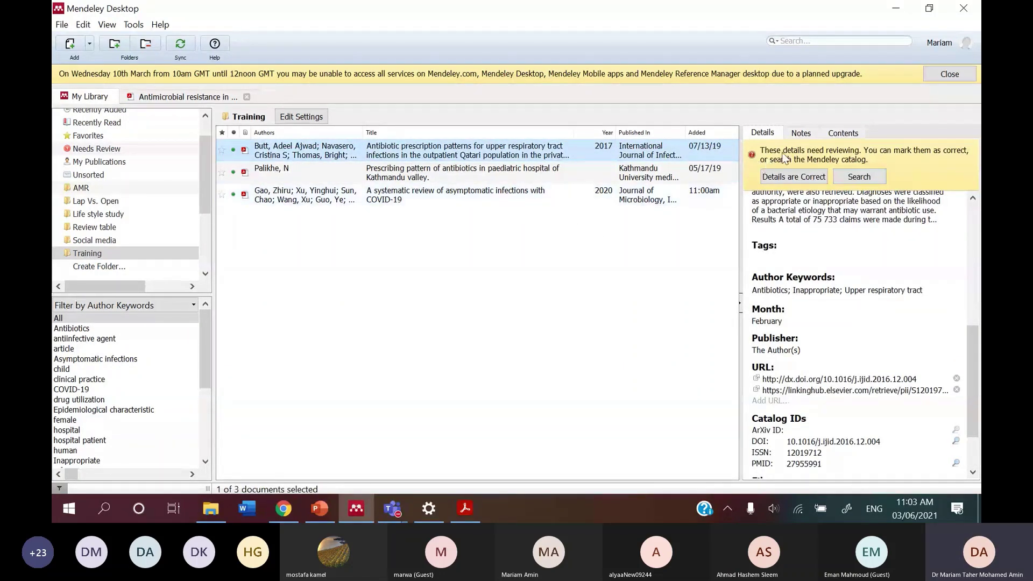
{"action": "scroll", "coordinate": [818, 245], "scroll_direction": "up", "scroll_amount": 8}
{"action": "scroll", "coordinate": [818, 245], "scroll_direction": "up", "scroll_amount": 2}
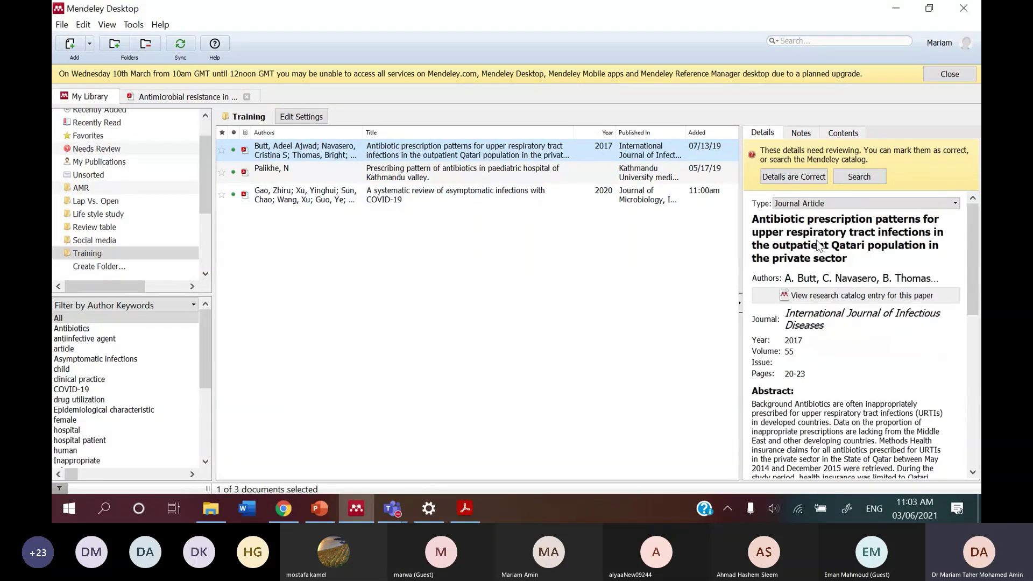
{"action": "left_click", "coordinate": [867, 177]}
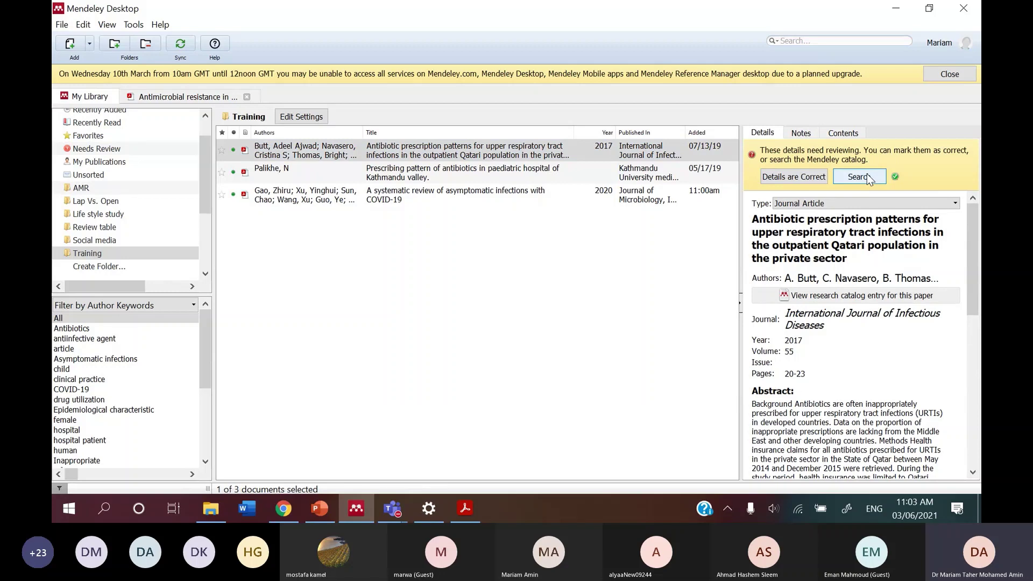
Review the remaining details of the Qatari antibiotic prescription entry and list the library's documents that need review.
{"action": "scroll", "coordinate": [852, 273], "scroll_direction": "down", "scroll_amount": 5}
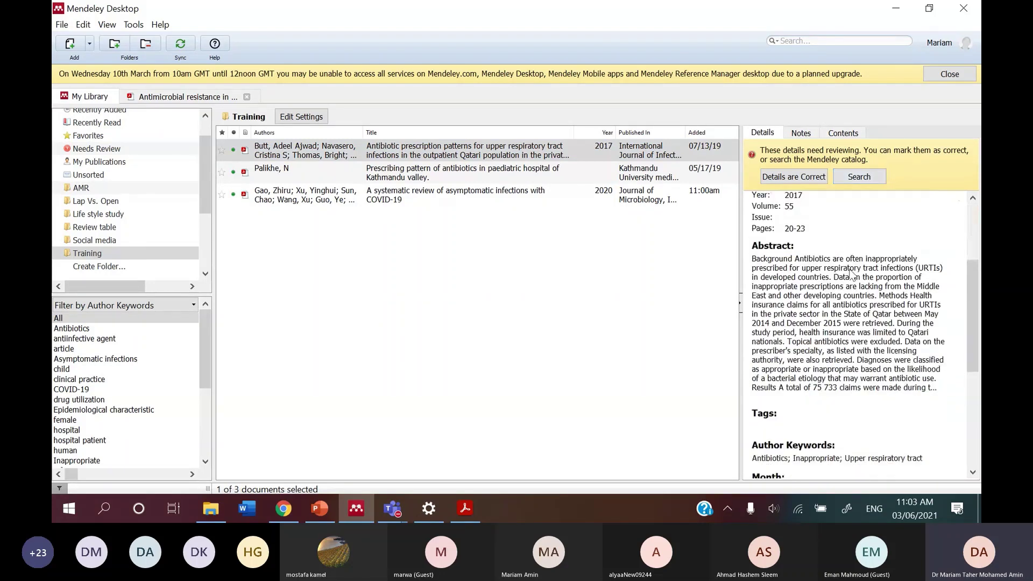
{"action": "scroll", "coordinate": [852, 274], "scroll_direction": "down", "scroll_amount": 7}
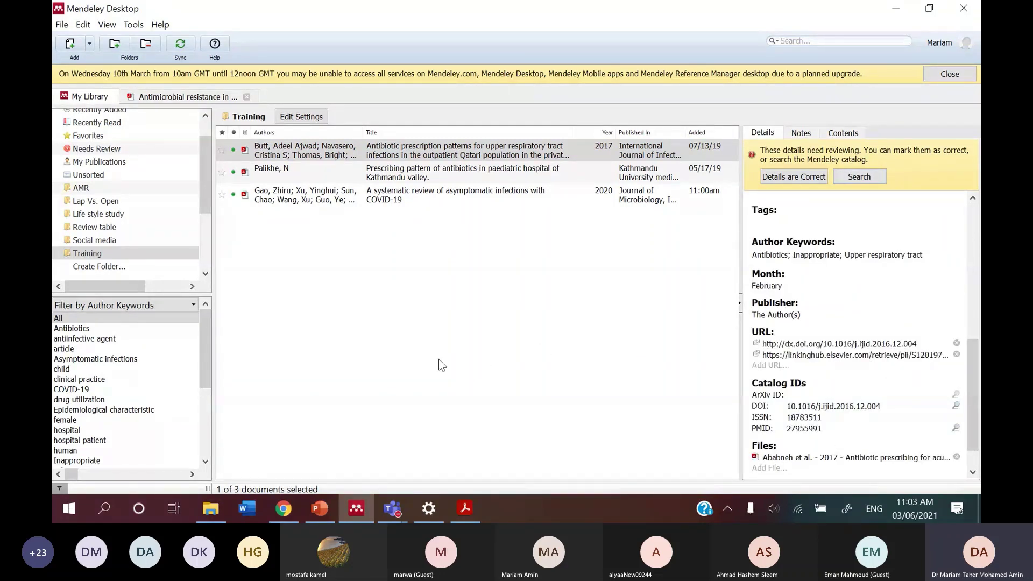
{"action": "left_click", "coordinate": [76, 149]}
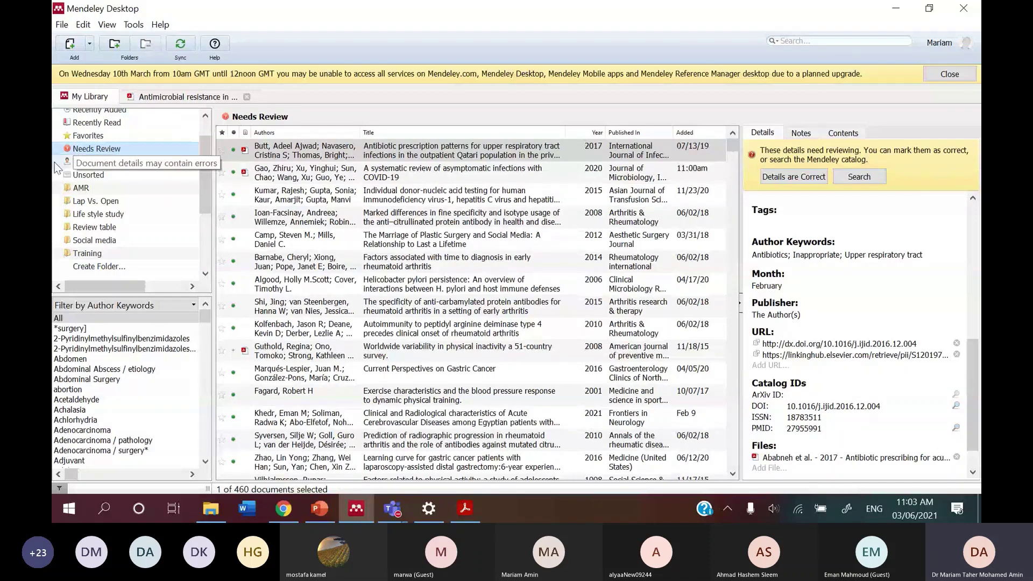
Search the Mendeley catalog for the details of the "Helicobacter pylori persistence" entry among the documents needing review.
{"action": "left_click", "coordinate": [315, 181]}
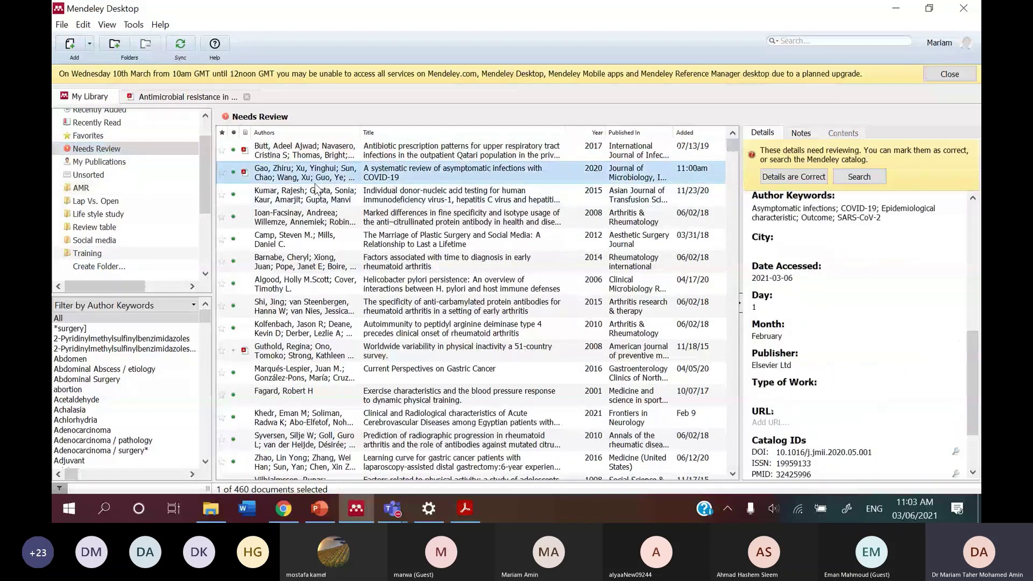
{"action": "left_click", "coordinate": [317, 190]}
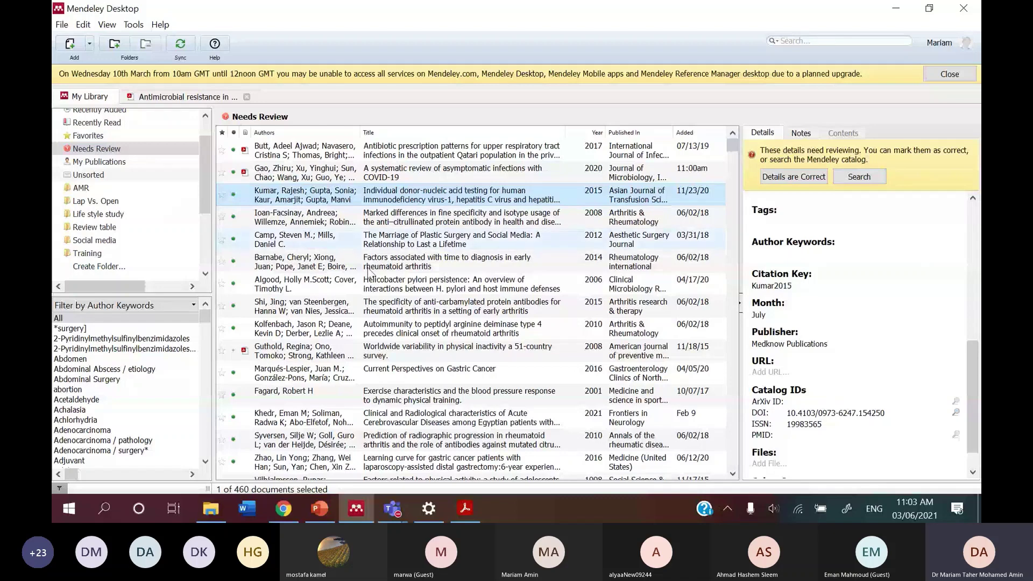
{"action": "left_click", "coordinate": [398, 306]}
{"action": "left_click", "coordinate": [413, 290]}
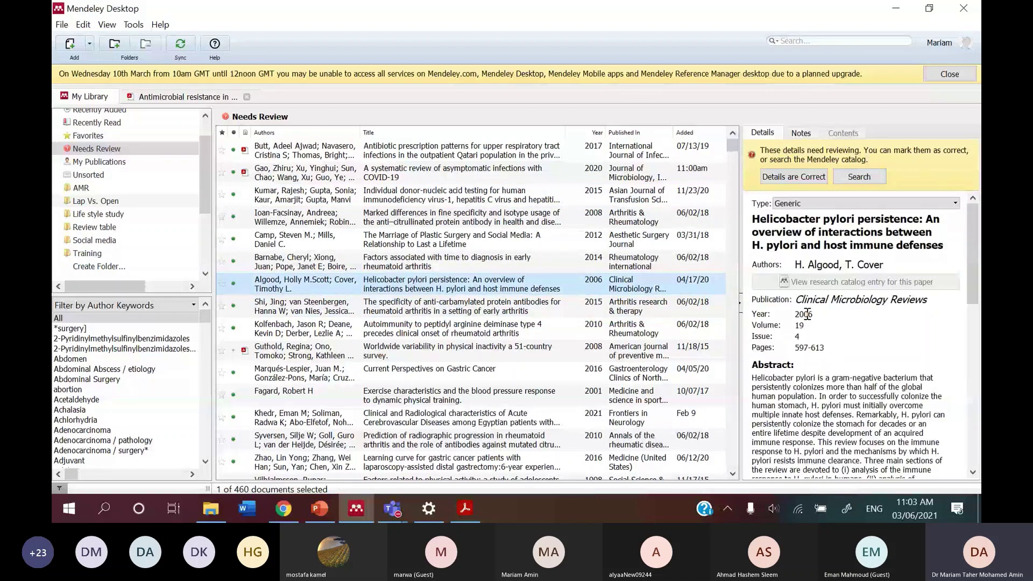
{"action": "left_click", "coordinate": [859, 179]}
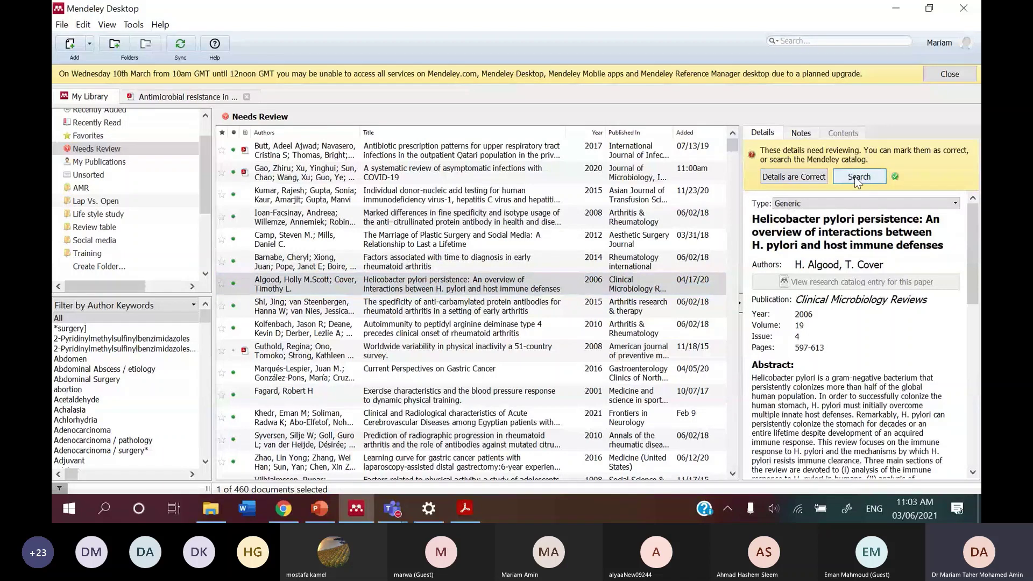
Check the catalog IDs of further entries and look up "Current Perspectives on Gastric Cancer" by its DOI.
{"action": "key", "text": "Down"}
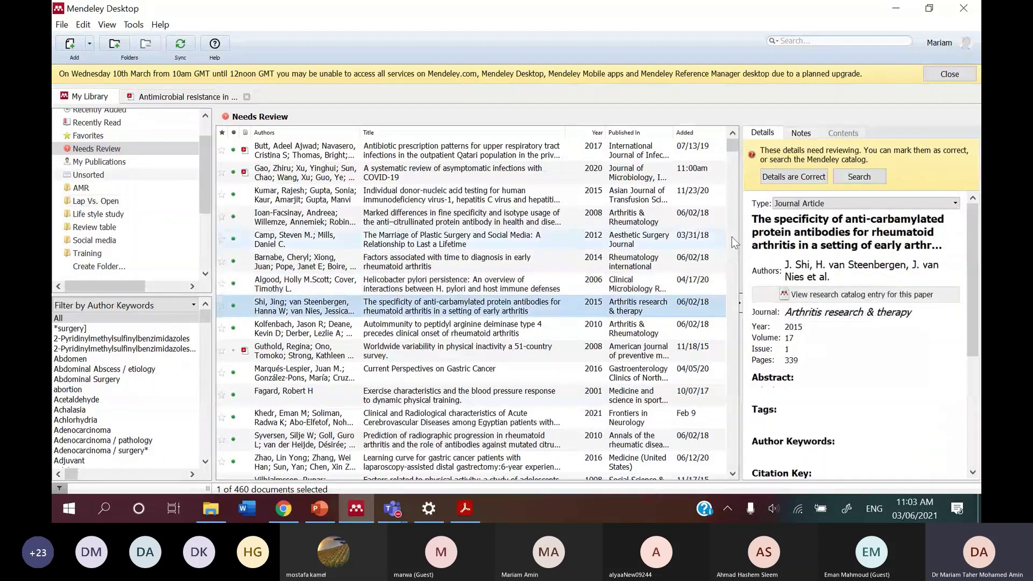
{"action": "scroll", "coordinate": [836, 409], "scroll_direction": "down", "scroll_amount": 4}
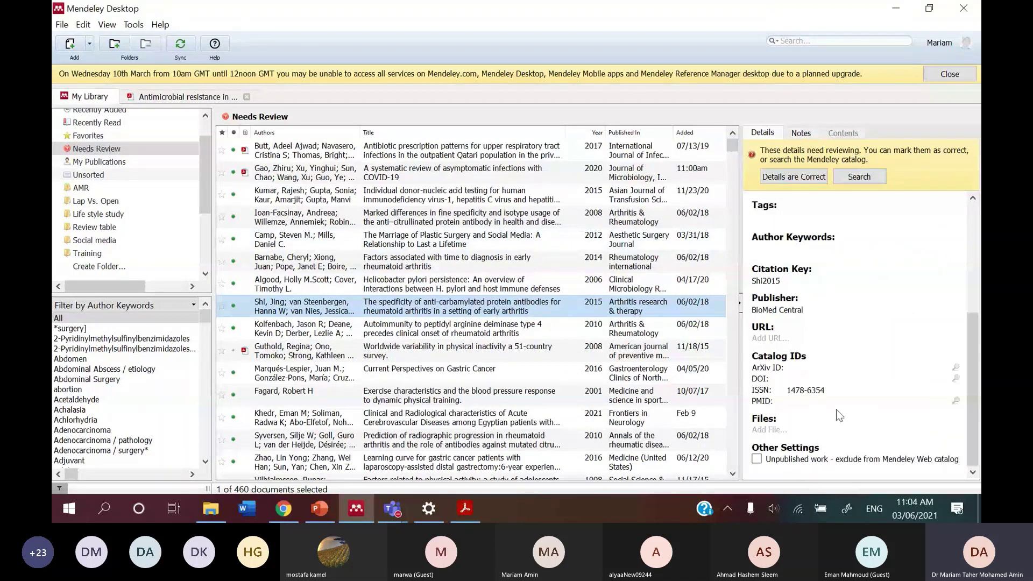
{"action": "key", "text": "Down"}
{"action": "key", "text": "Down"}
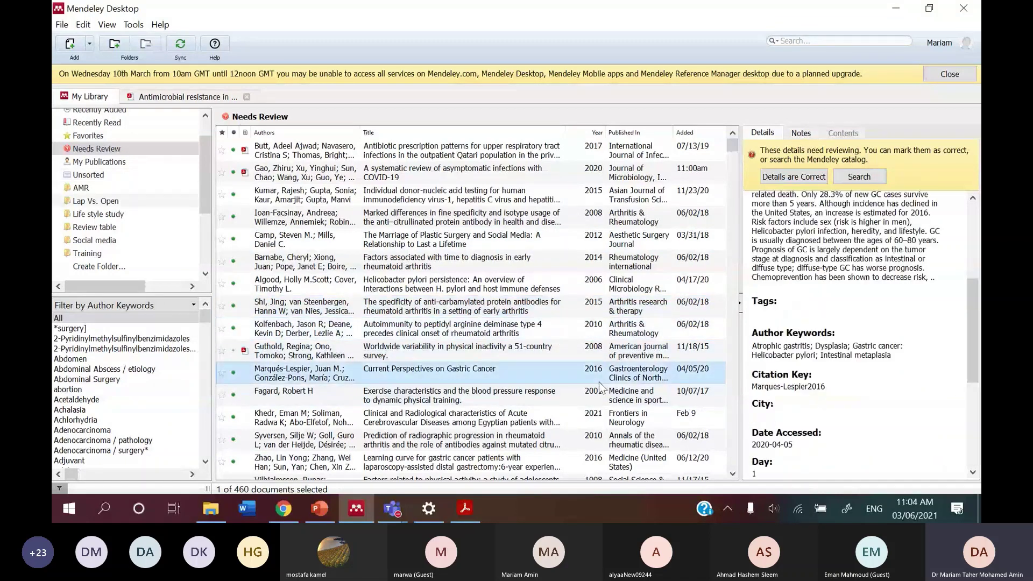
{"action": "scroll", "coordinate": [978, 388], "scroll_direction": "down", "scroll_amount": 2}
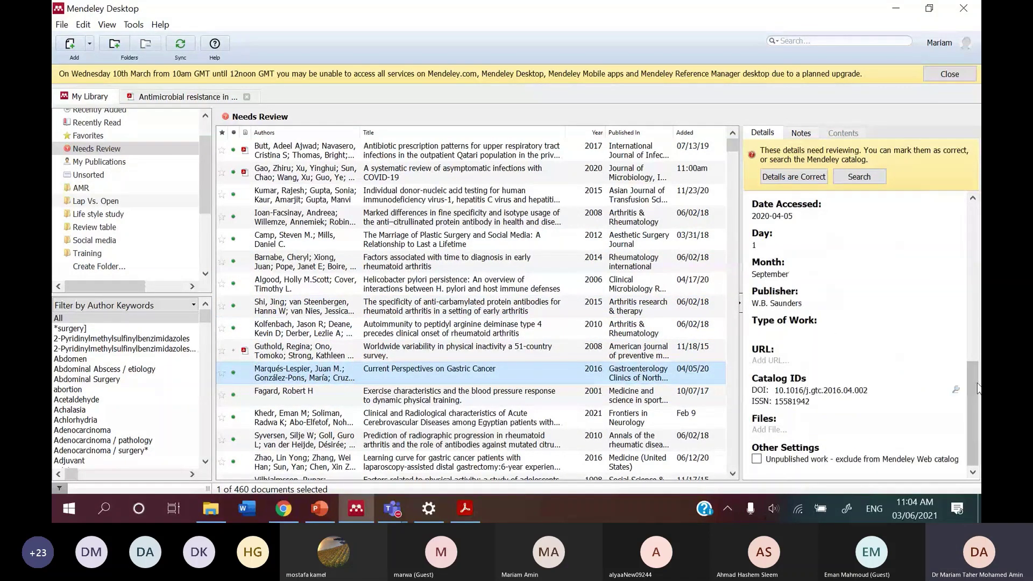
{"action": "left_click", "coordinate": [955, 389]}
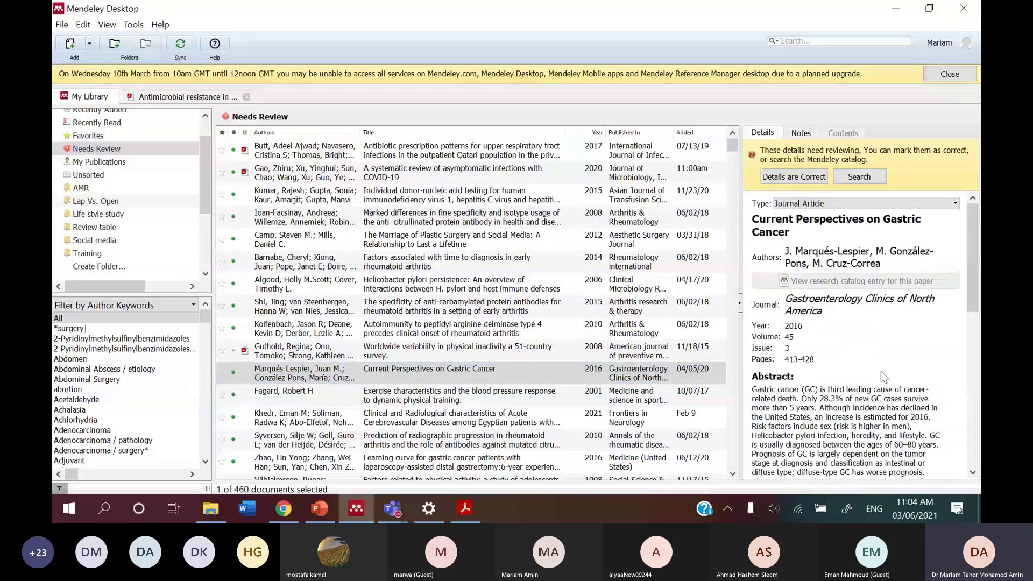
Update the details of the four consecutive documents from "Marked differences in fine specificity" through "Helicobacter pylori persistence" together.
{"action": "left_click", "coordinate": [514, 269]}
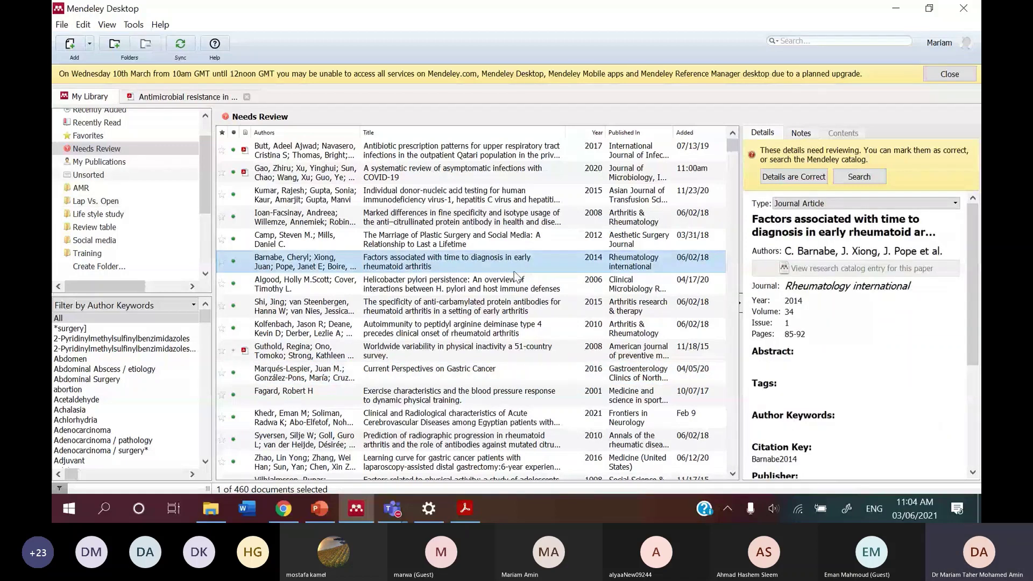
{"action": "left_click", "coordinate": [479, 223]}
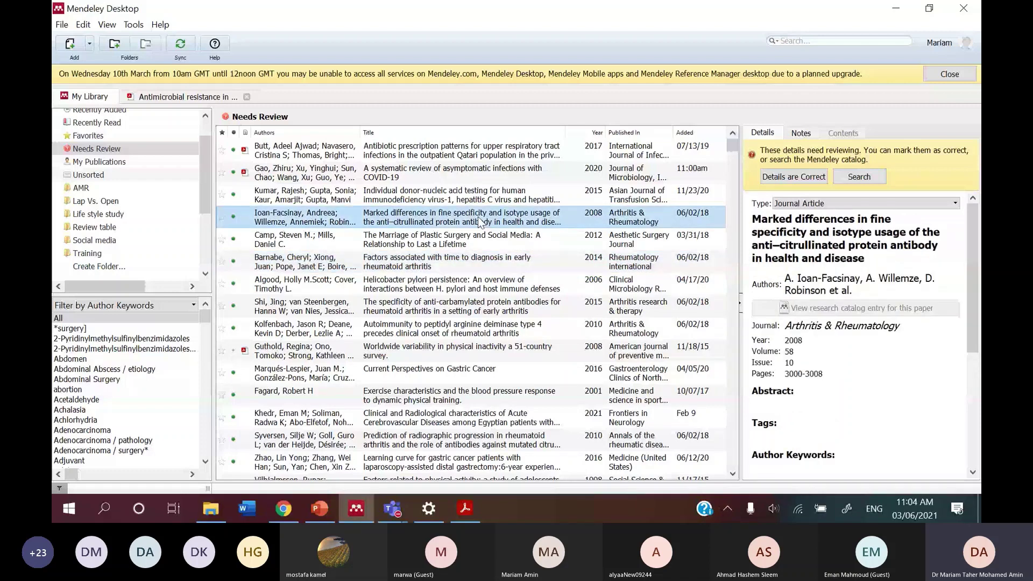
{"action": "left_click", "coordinate": [439, 255], "text": "shift"}
{"action": "left_click", "coordinate": [432, 279], "text": "shift"}
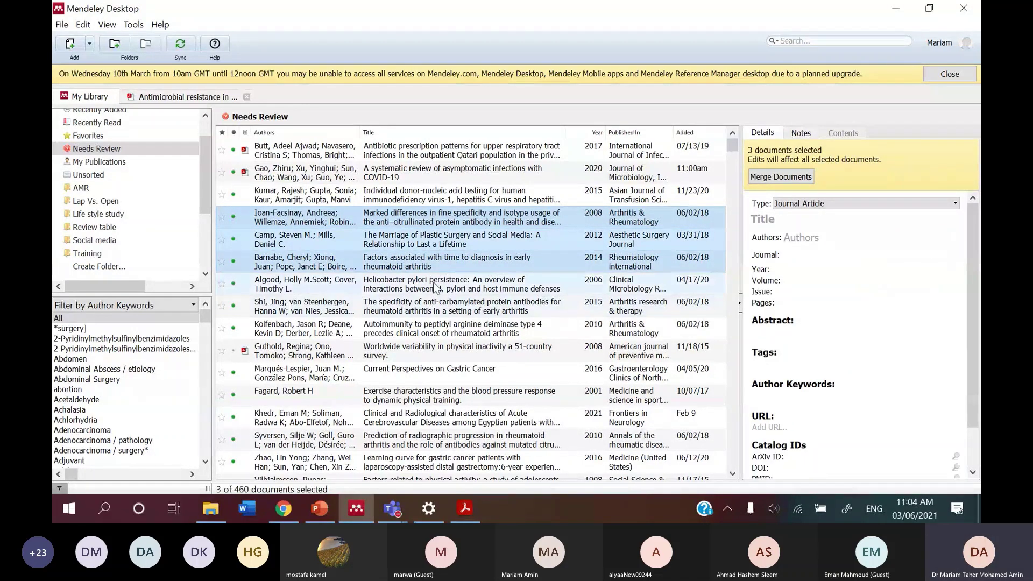
{"action": "right_click", "coordinate": [438, 240]}
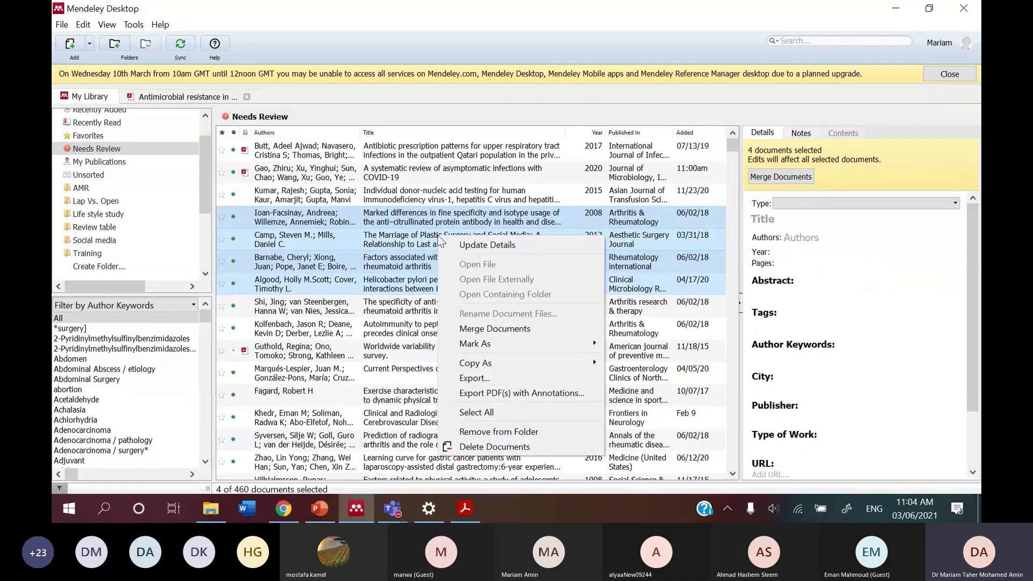
{"action": "left_click", "coordinate": [447, 245]}
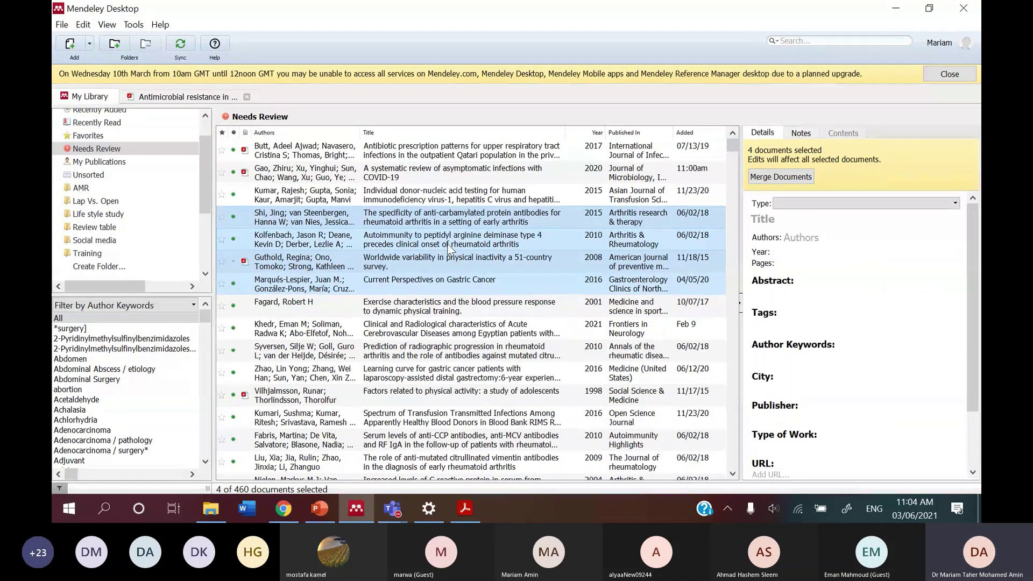
Show the documents in the Social media folder.
{"action": "left_click", "coordinate": [71, 243]}
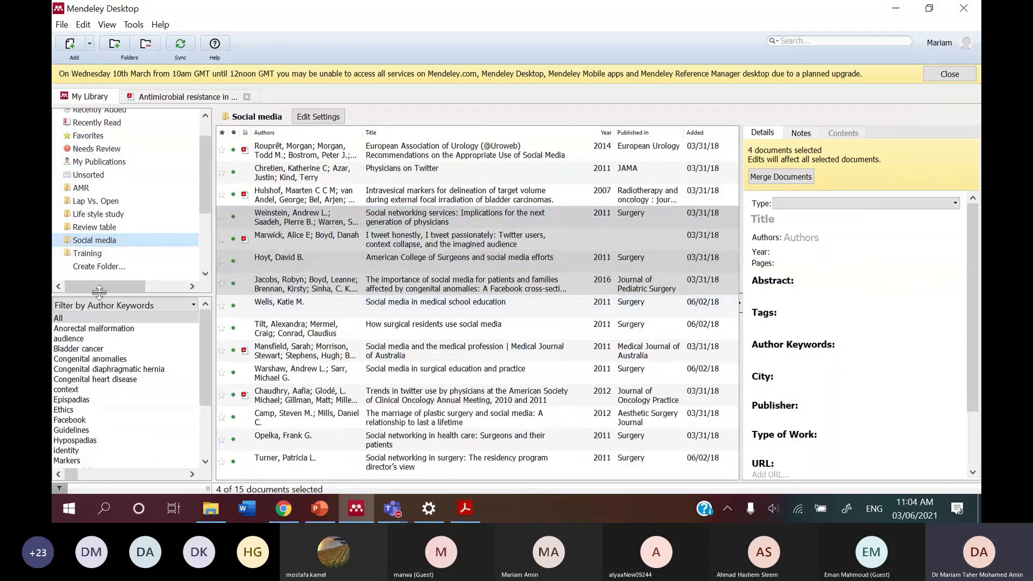
Select all documents in the Social media folder and update their details.
{"action": "left_click", "coordinate": [99, 244]}
{"action": "left_click", "coordinate": [527, 303]}
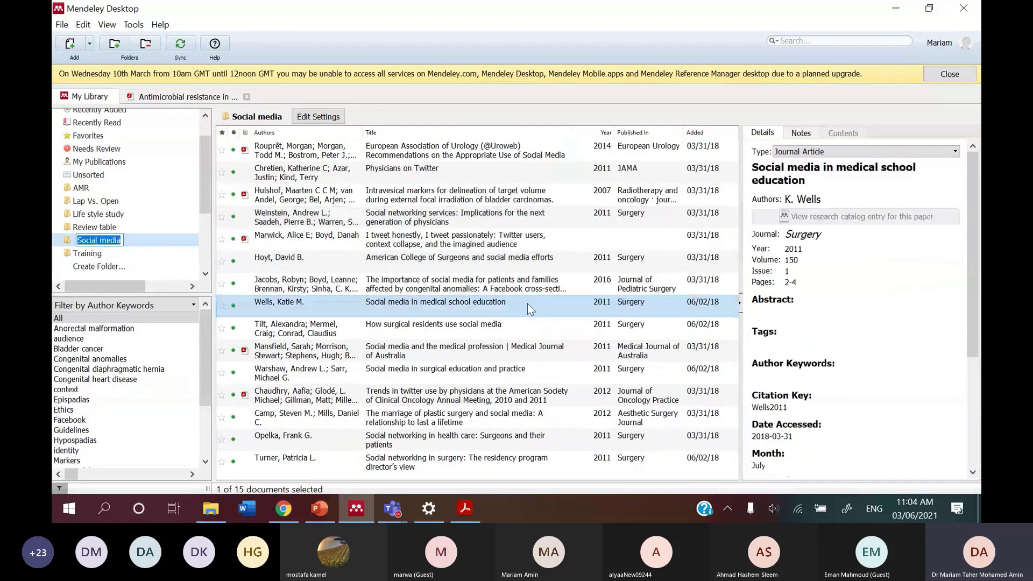
{"action": "left_click", "coordinate": [375, 151]}
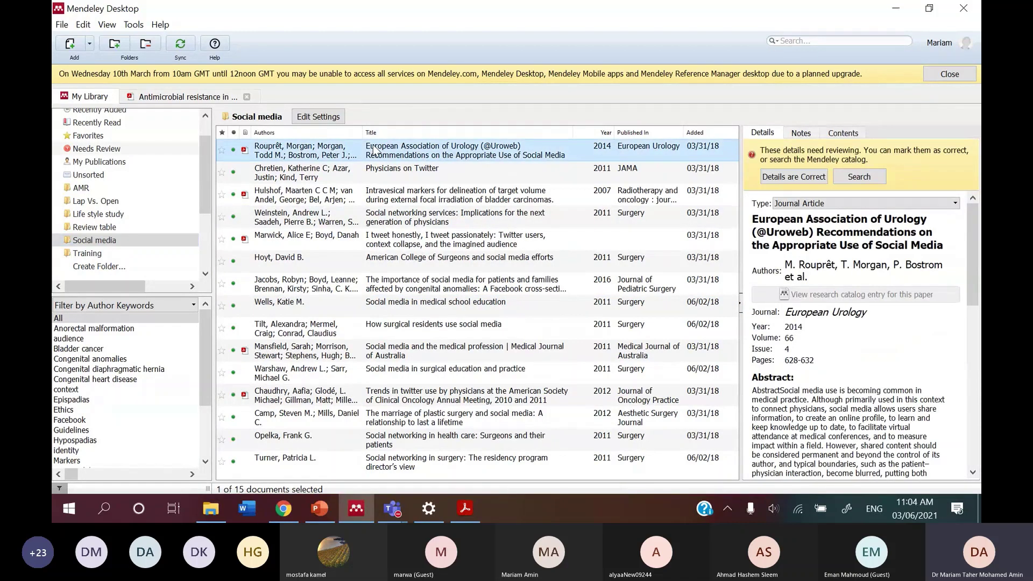
{"action": "key", "text": "shift+Down"}
{"action": "key", "text": "shift+Down"}
{"action": "key", "text": "shift+Down"}
{"action": "key", "text": "shift+Down"}
{"action": "key", "text": "shift+Down"}
{"action": "key", "text": "shift+Down"}
{"action": "key", "text": "shift+Down"}
{"action": "key", "text": "shift+Down"}
{"action": "key", "text": "ctrl+a"}
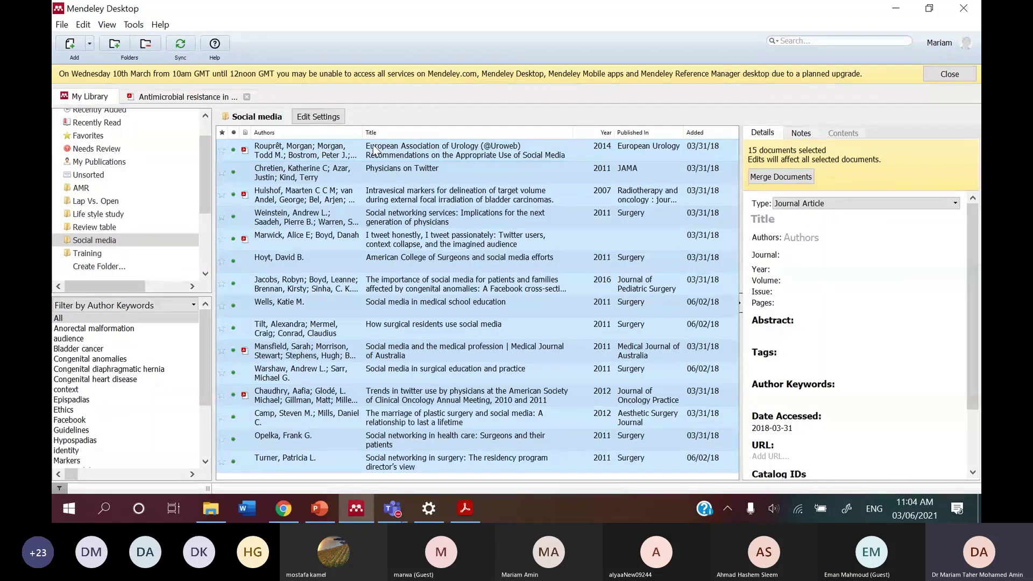
{"action": "right_click", "coordinate": [373, 150]}
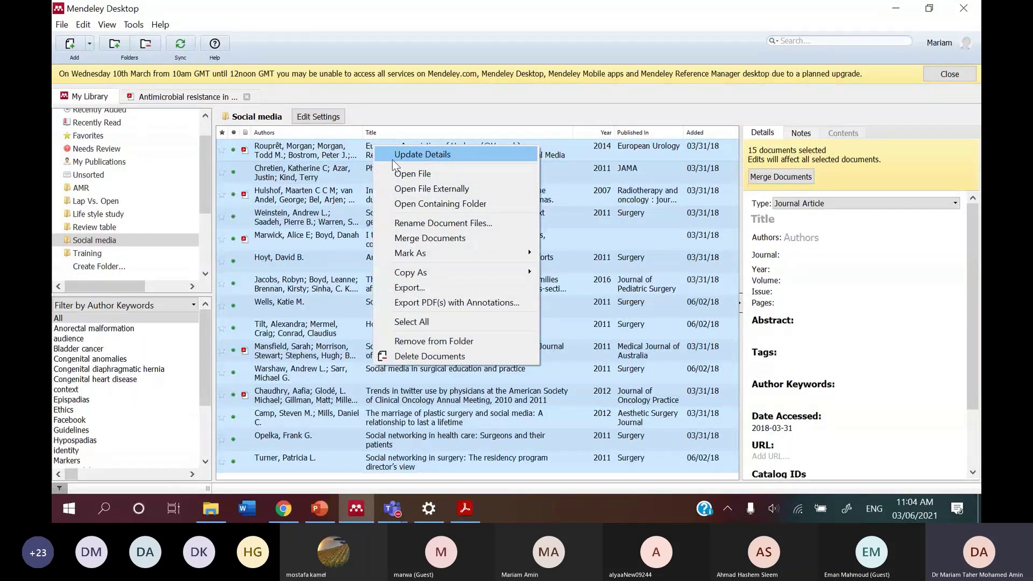
{"action": "left_click", "coordinate": [399, 155]}
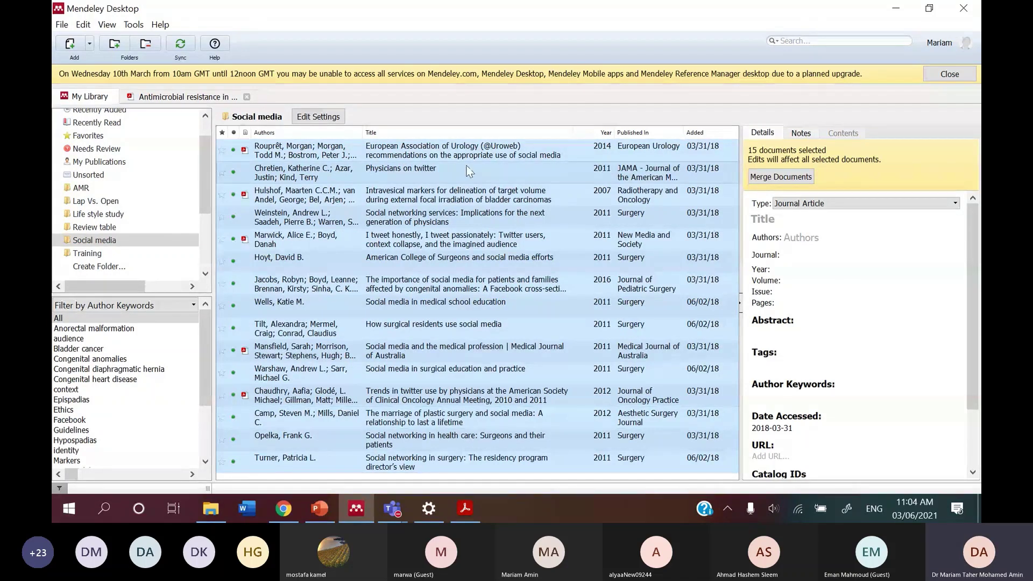
{"action": "left_click", "coordinate": [570, 396]}
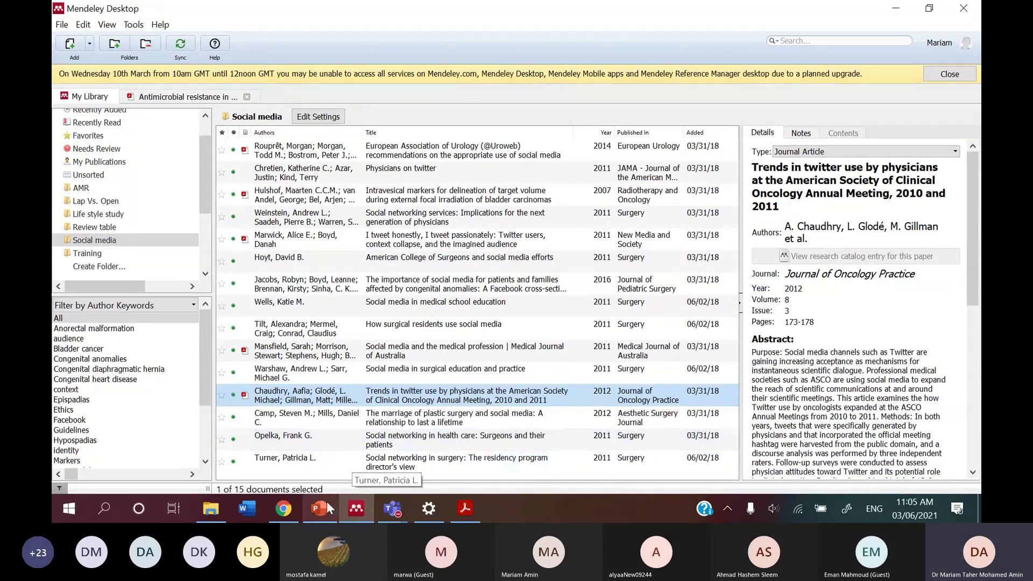
Switch to the PowerPoint workshop deck, start the slide show from slide 27, and advance to the slide on ways to add documents.
{"action": "mouse_move", "coordinate": [327, 502]}
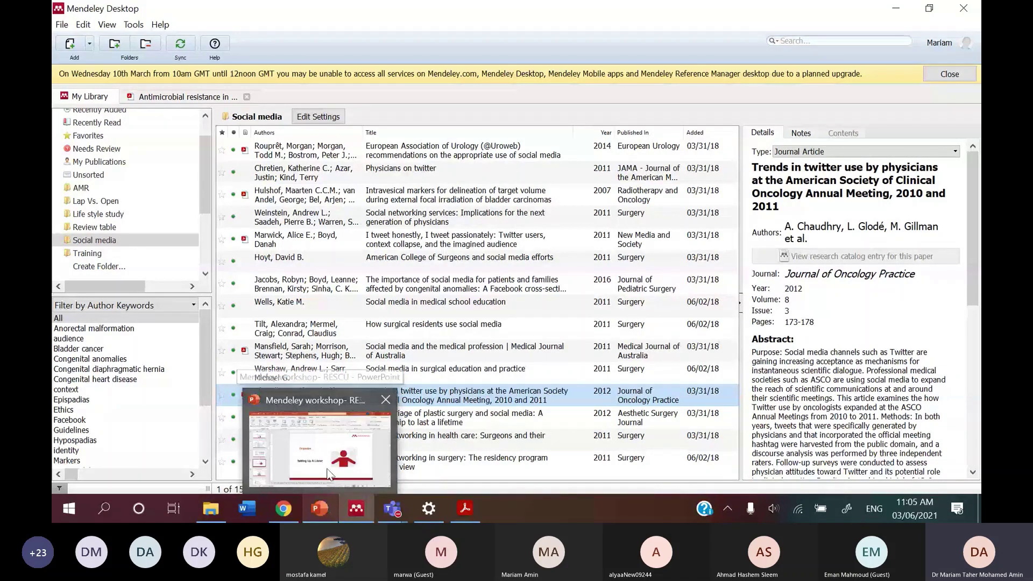
{"action": "left_click", "coordinate": [329, 475]}
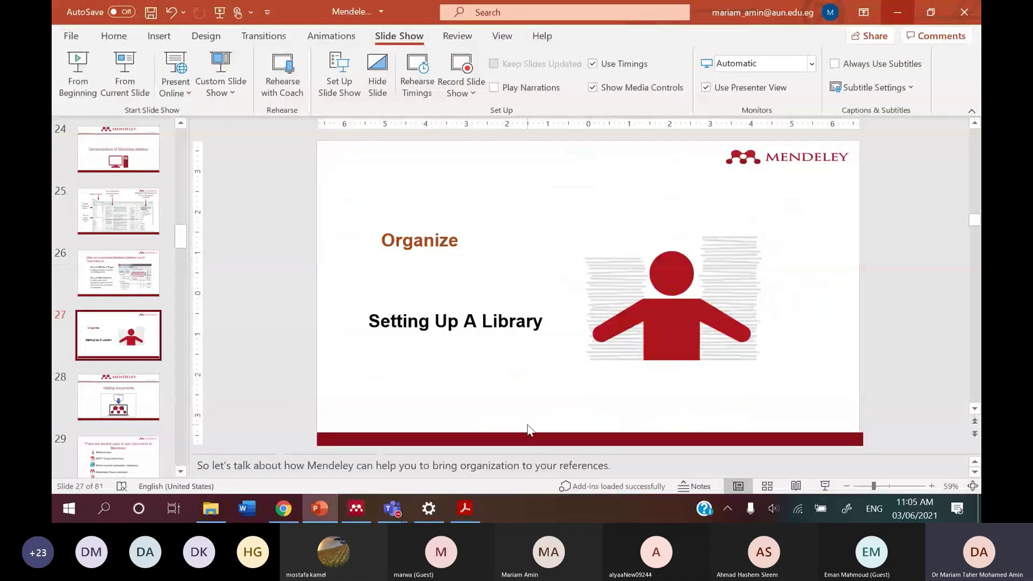
{"action": "left_click", "coordinate": [823, 486]}
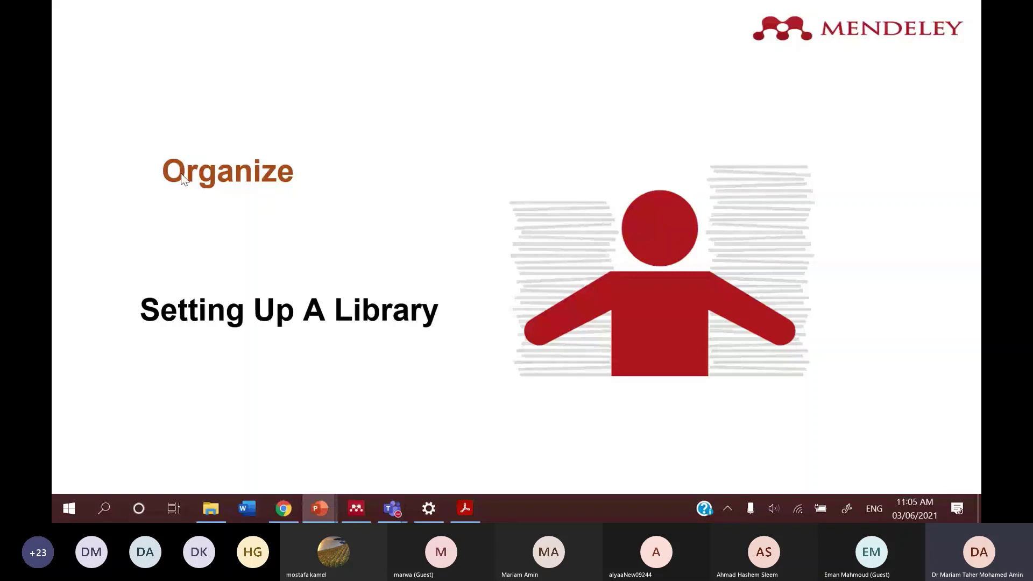
{"action": "left_click", "coordinate": [242, 269]}
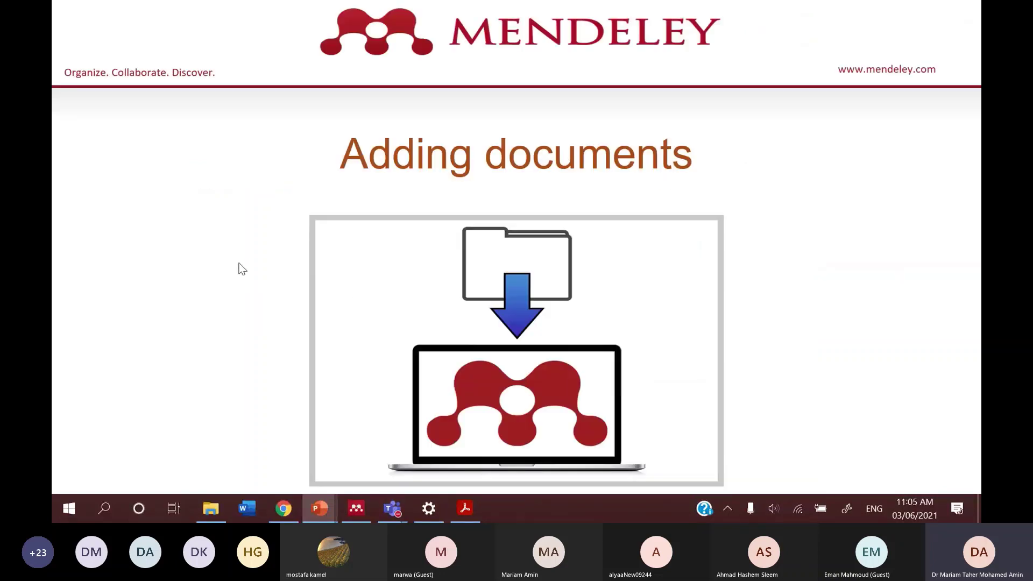
{"action": "key", "text": "Right"}
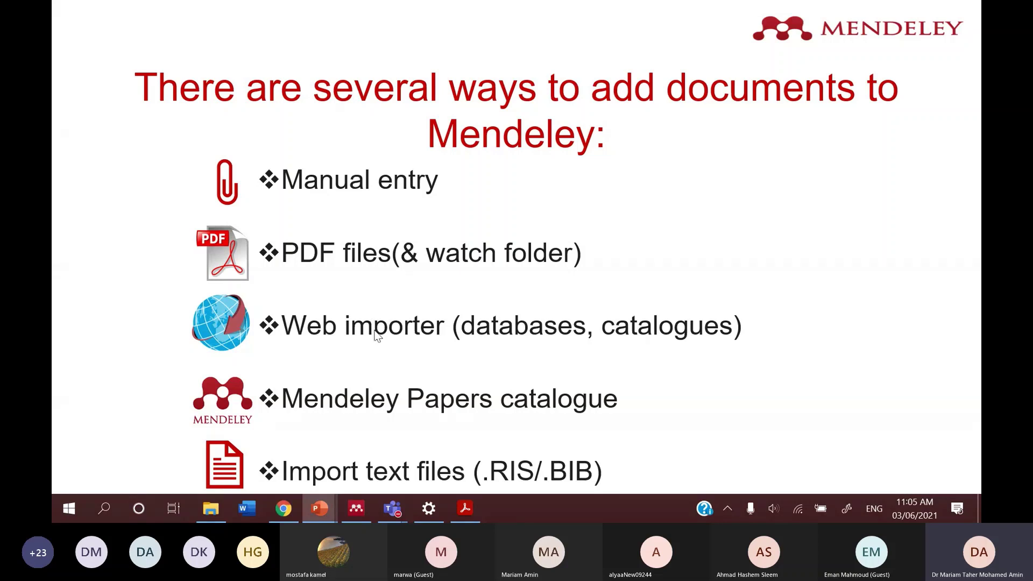
Switch to Mendeley Desktop and import the RIS file S1684118220301134.ris from the Downloads folder.
{"action": "left_click", "coordinate": [357, 511]}
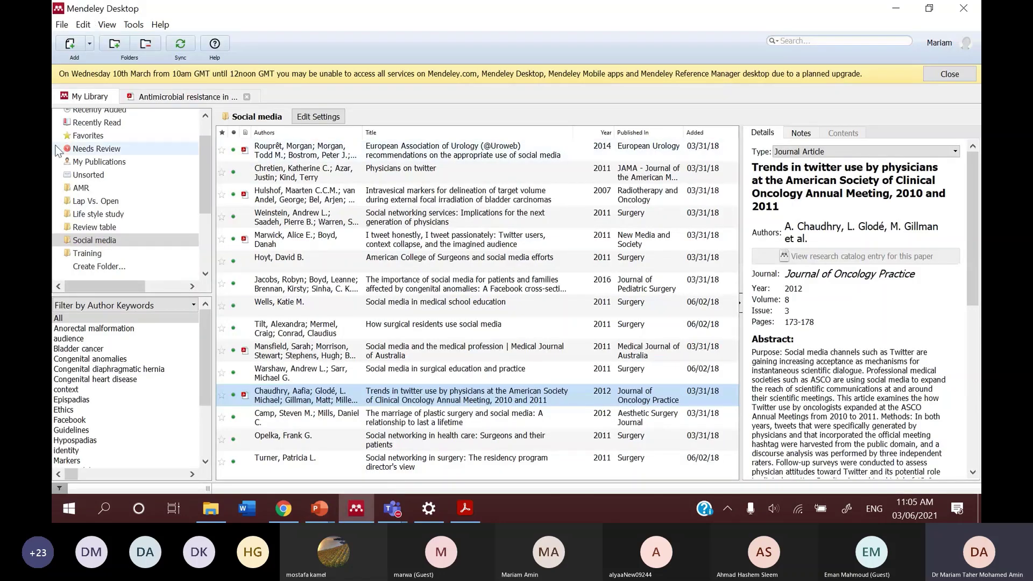
{"action": "left_click", "coordinate": [60, 26]}
{"action": "mouse_move", "coordinate": [215, 105]}
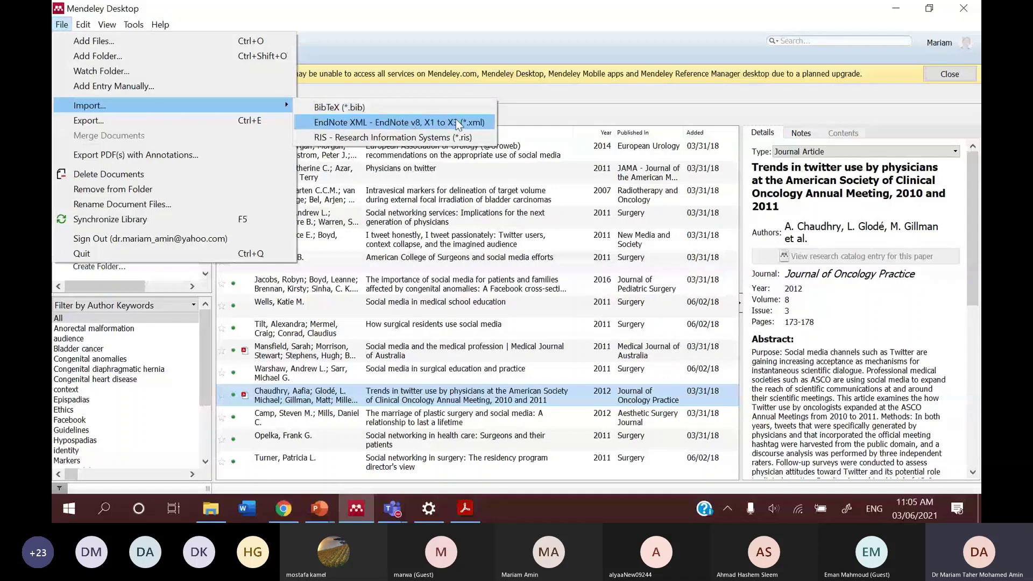
{"action": "left_click", "coordinate": [404, 137]}
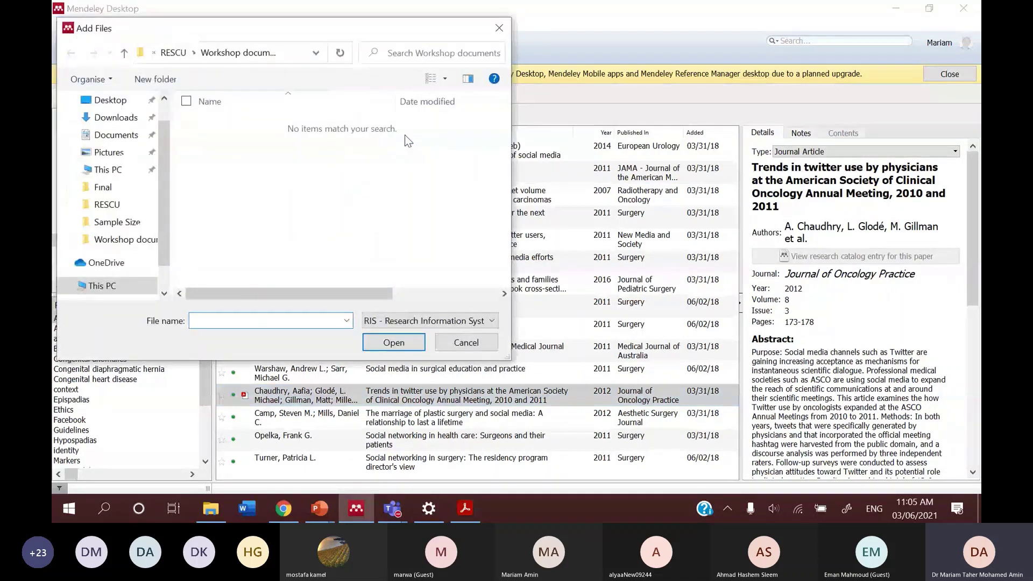
{"action": "left_click", "coordinate": [102, 118]}
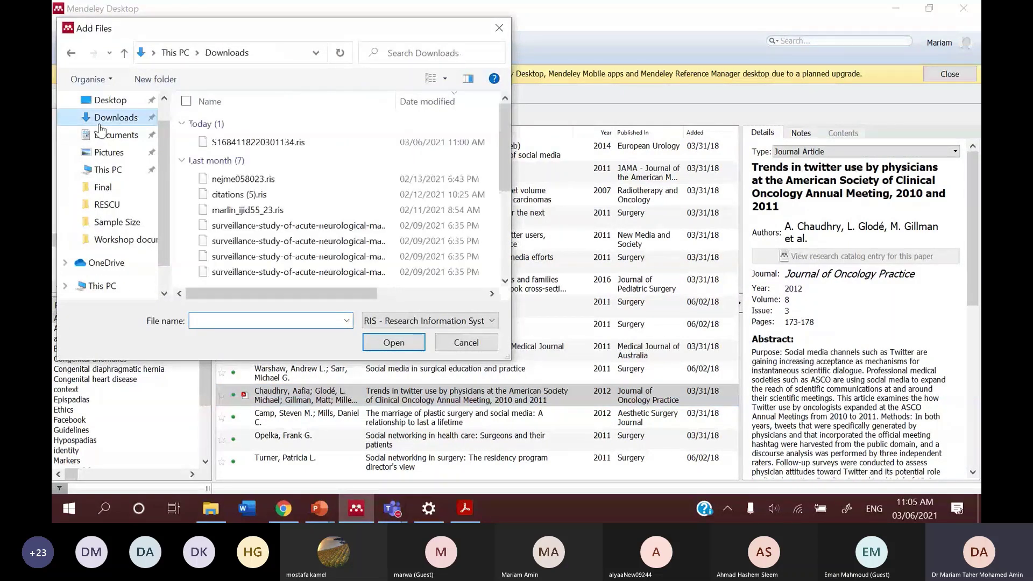
{"action": "left_click", "coordinate": [232, 147]}
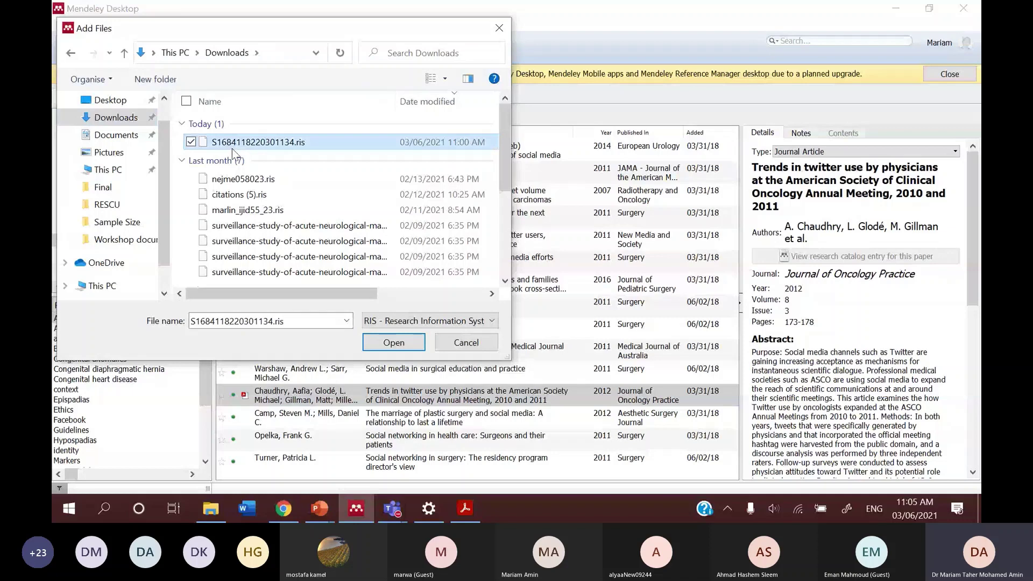
{"action": "left_click", "coordinate": [412, 343]}
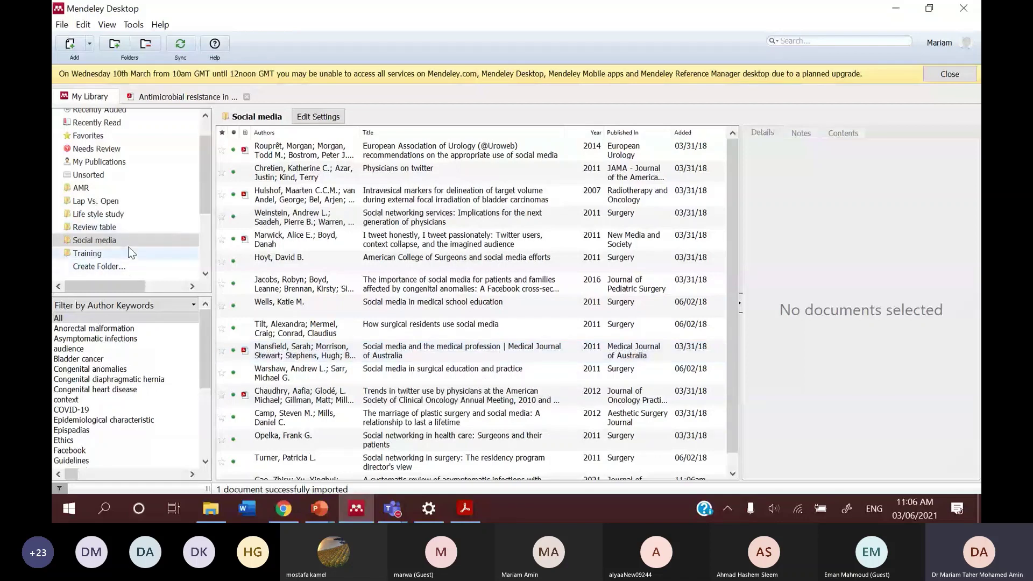
Show All Documents in the library and view the available import formats.
{"action": "scroll", "coordinate": [128, 246], "scroll_direction": "up", "scroll_amount": 2}
{"action": "left_click", "coordinate": [167, 130]}
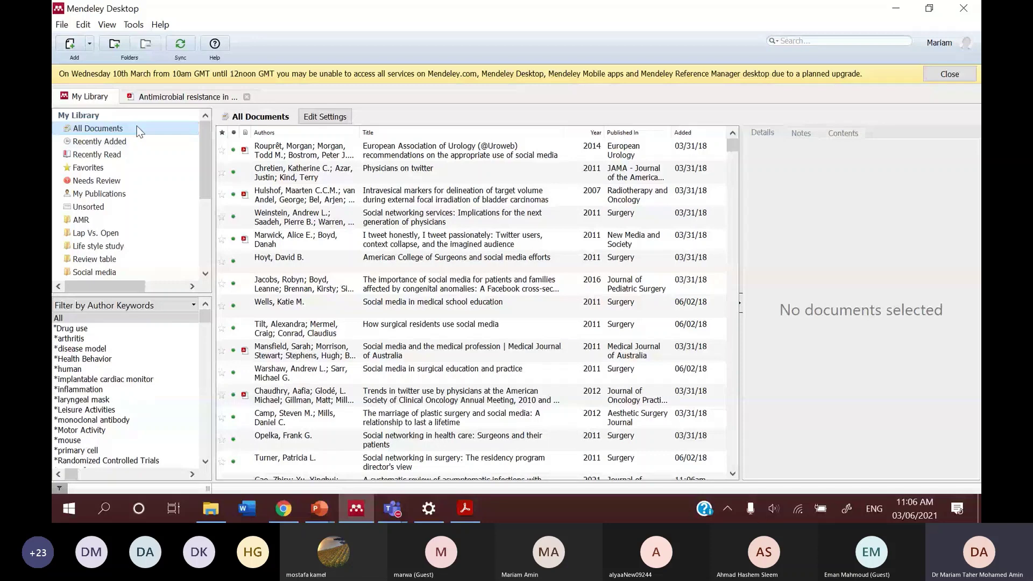
{"action": "left_click", "coordinate": [62, 25]}
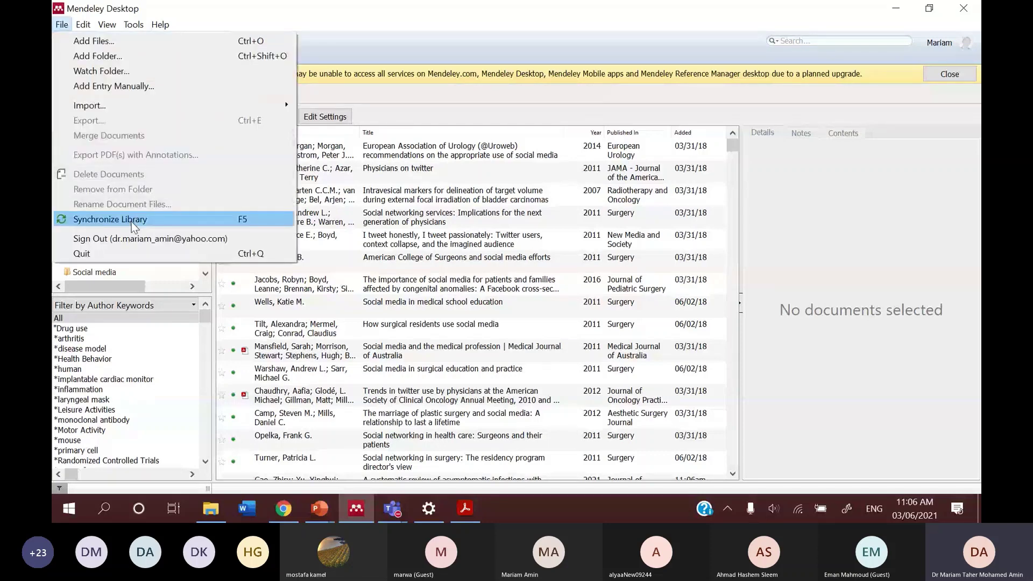
{"action": "mouse_move", "coordinate": [184, 105]}
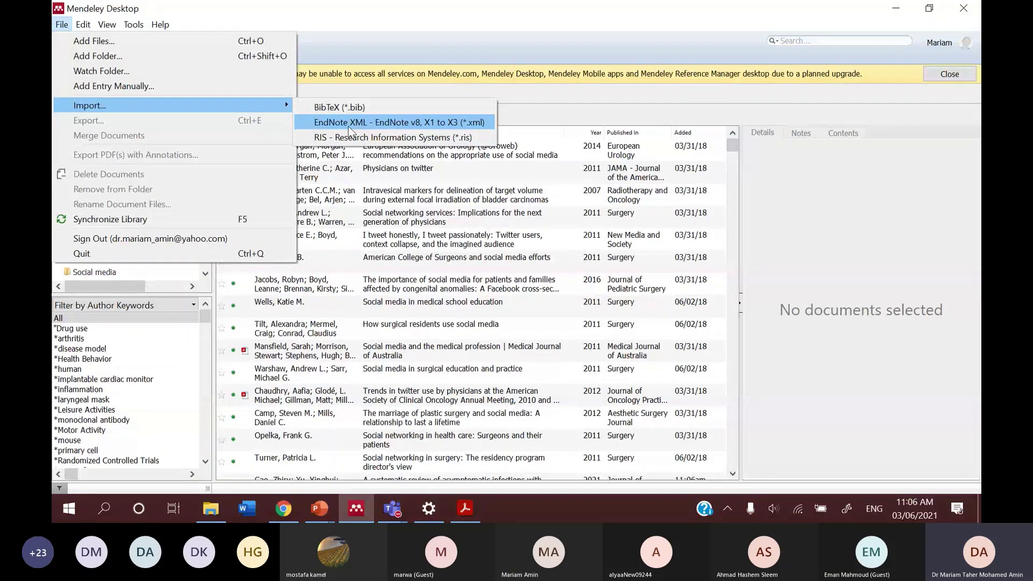
Return to the PowerPoint slide show and advance through the methods of adding documents to the "Always remember to Sync" slide.
{"action": "left_click", "coordinate": [314, 512]}
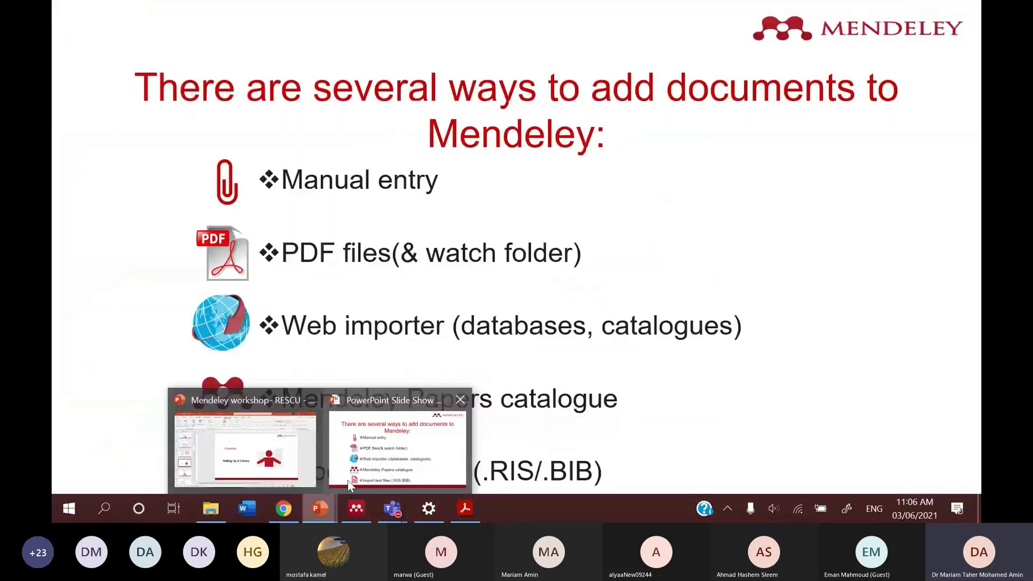
{"action": "left_click", "coordinate": [398, 446]}
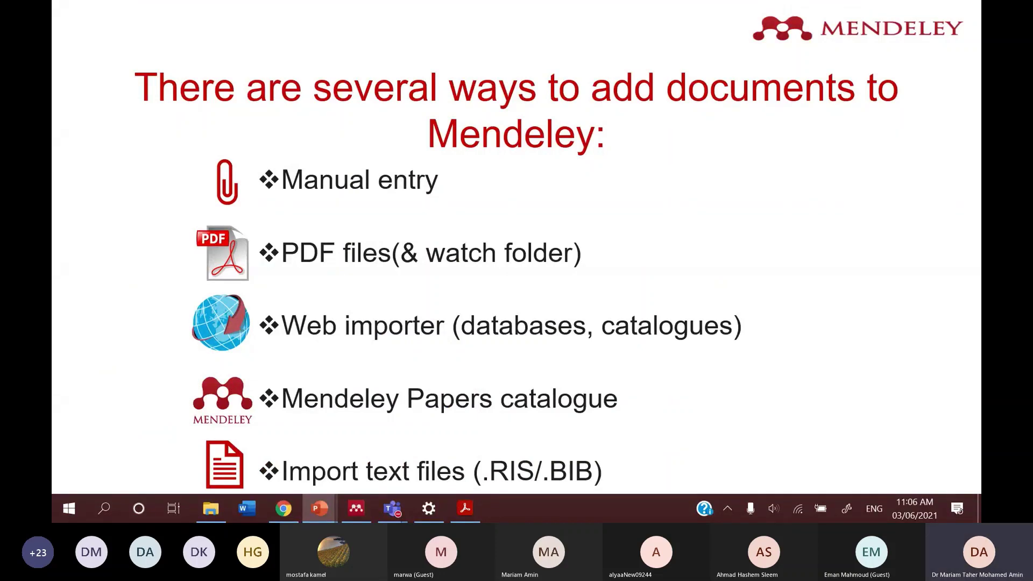
{"action": "key", "text": "Right"}
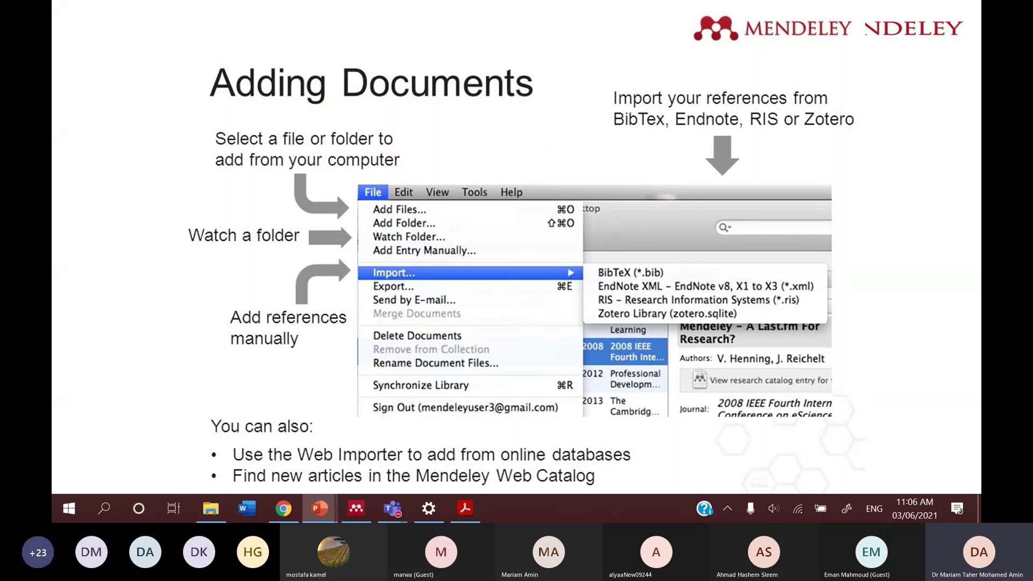
{"action": "key", "text": "Right"}
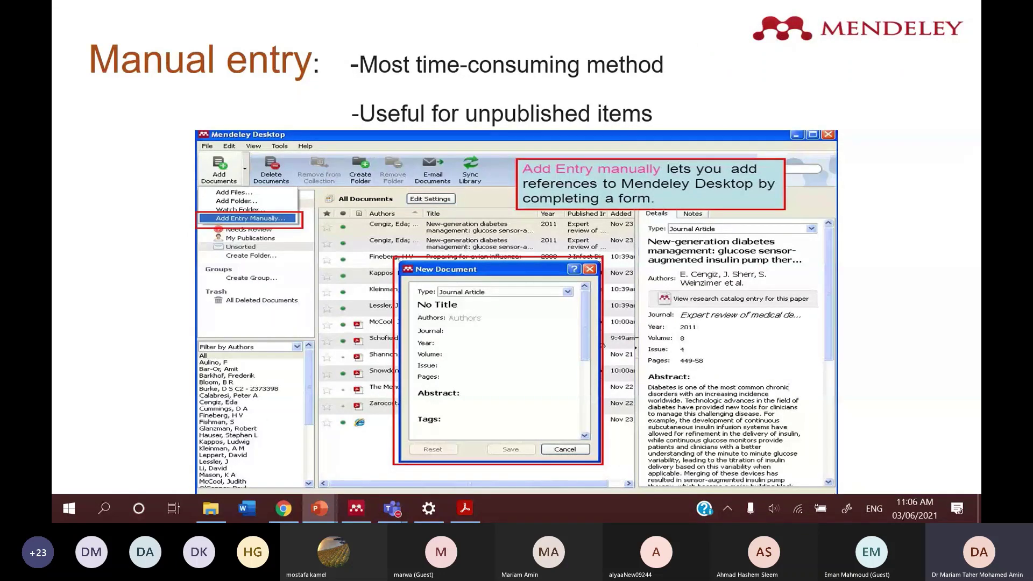
{"action": "key", "text": "Right"}
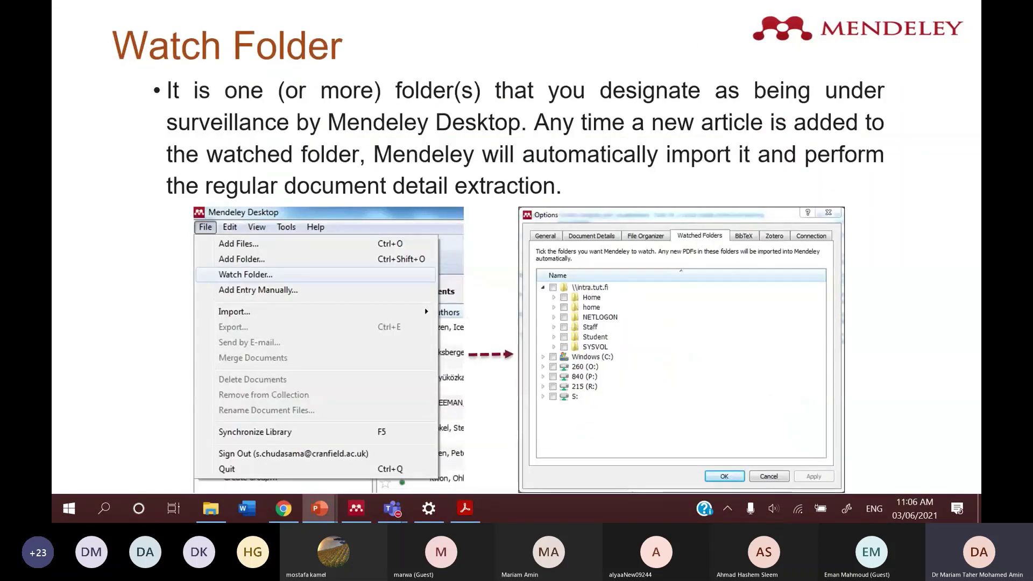
{"action": "key", "text": "Right"}
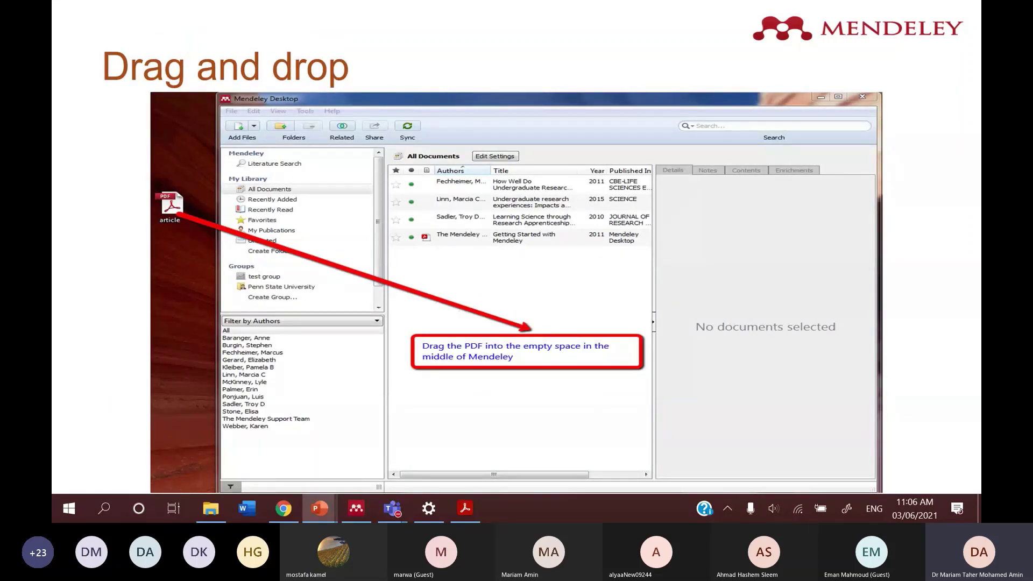
{"action": "key", "text": "Right"}
{"action": "key", "text": "Right"}
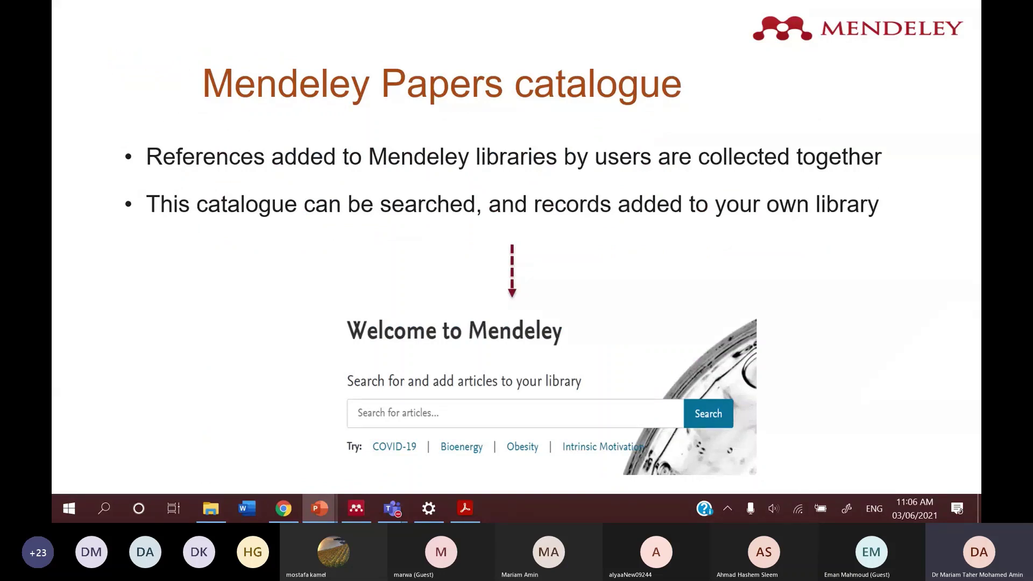
{"action": "key", "text": "Right"}
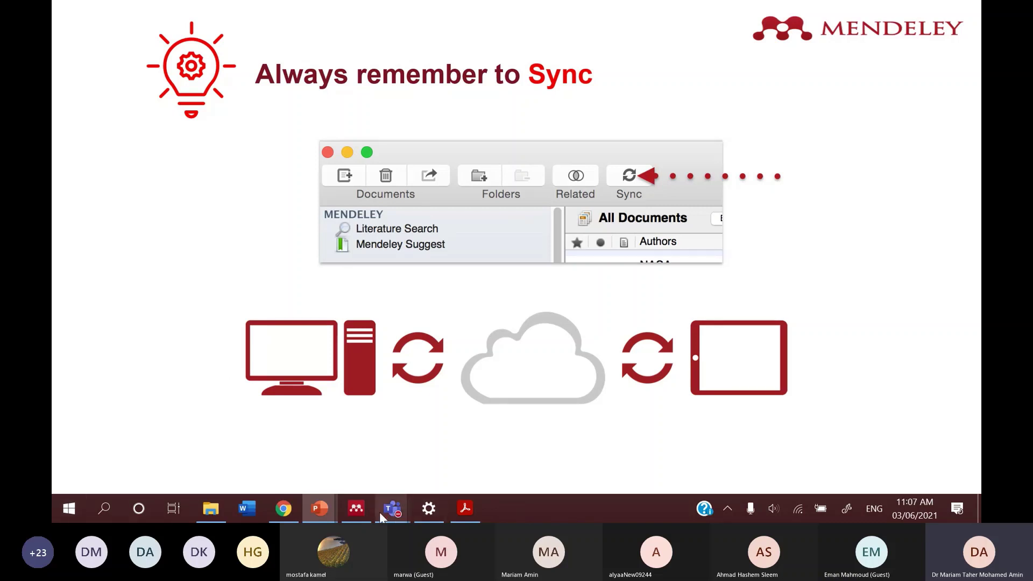
Switch to Mendeley Desktop to point out the library synchronization command, and return to the slide show.
{"action": "left_click", "coordinate": [356, 509]}
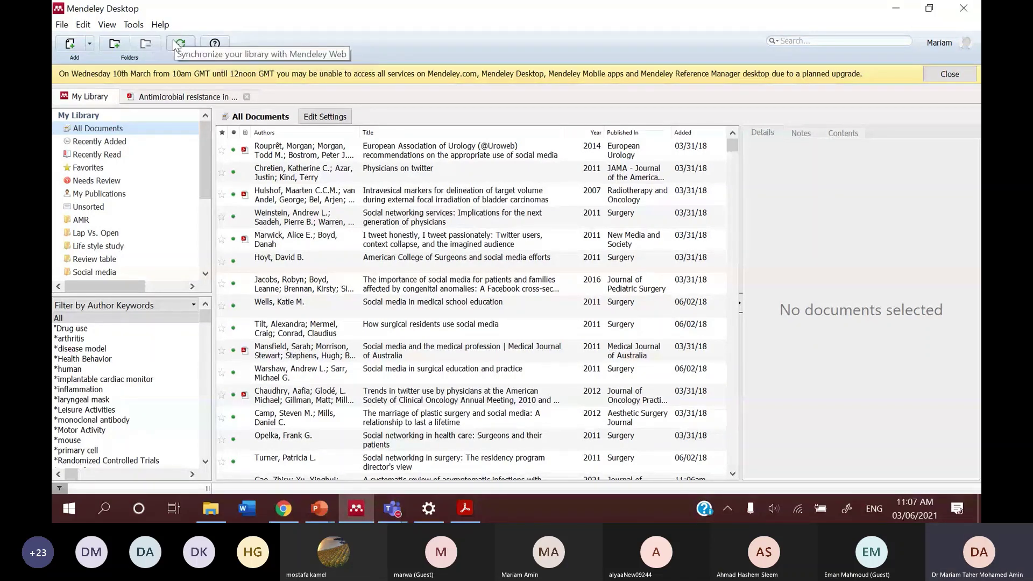
{"action": "key", "text": "alt+Tab"}
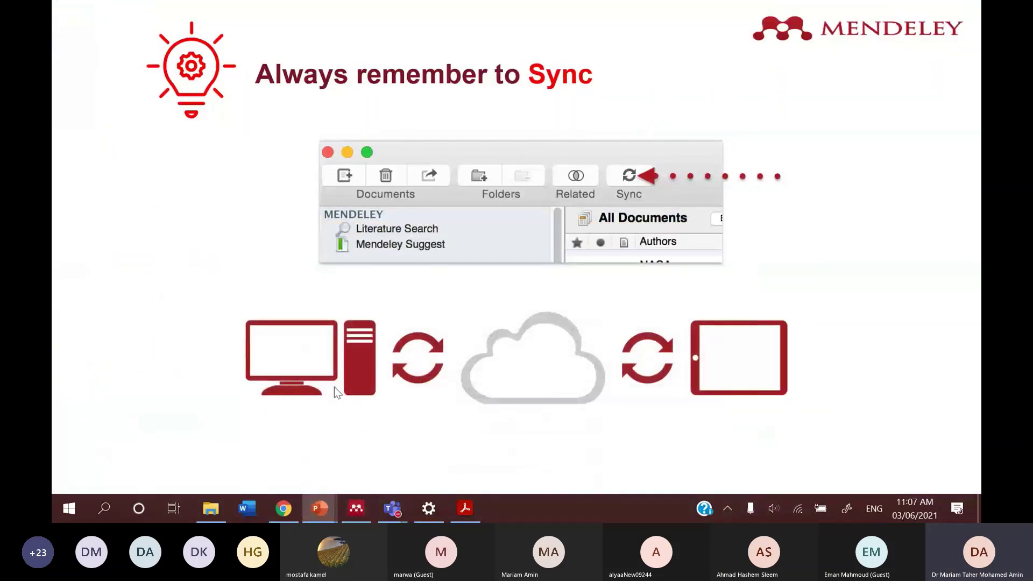
Advance past the Import text file slide to "Managing Your Library" and end the slide show.
{"action": "key", "text": "Right"}
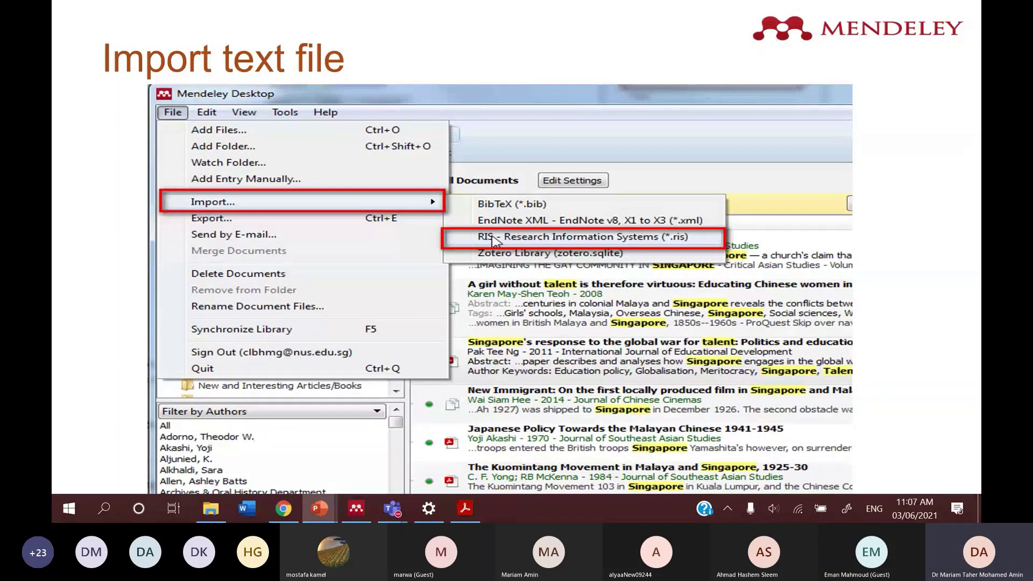
{"action": "key", "text": "Right"}
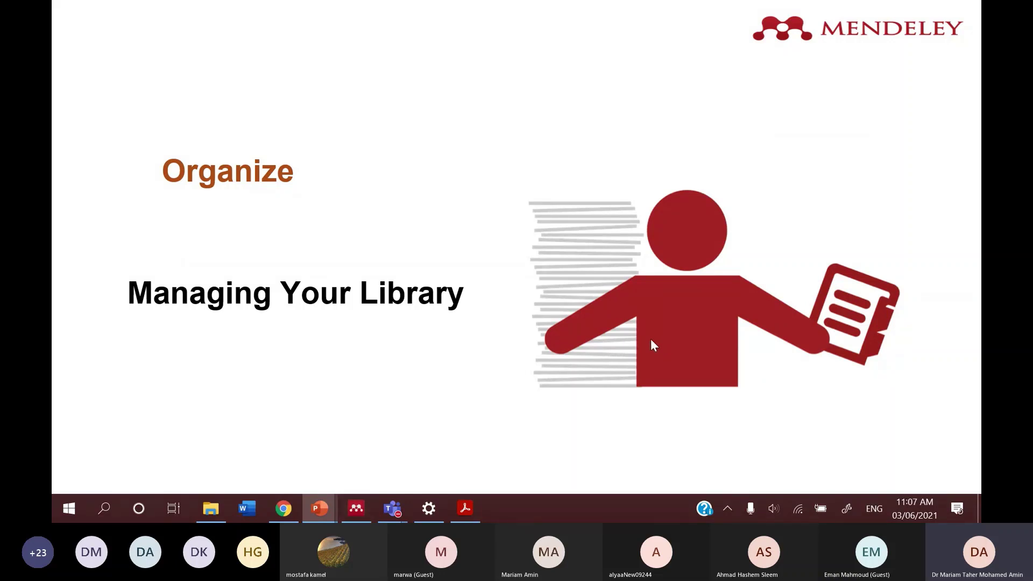
{"action": "key", "text": "Escape"}
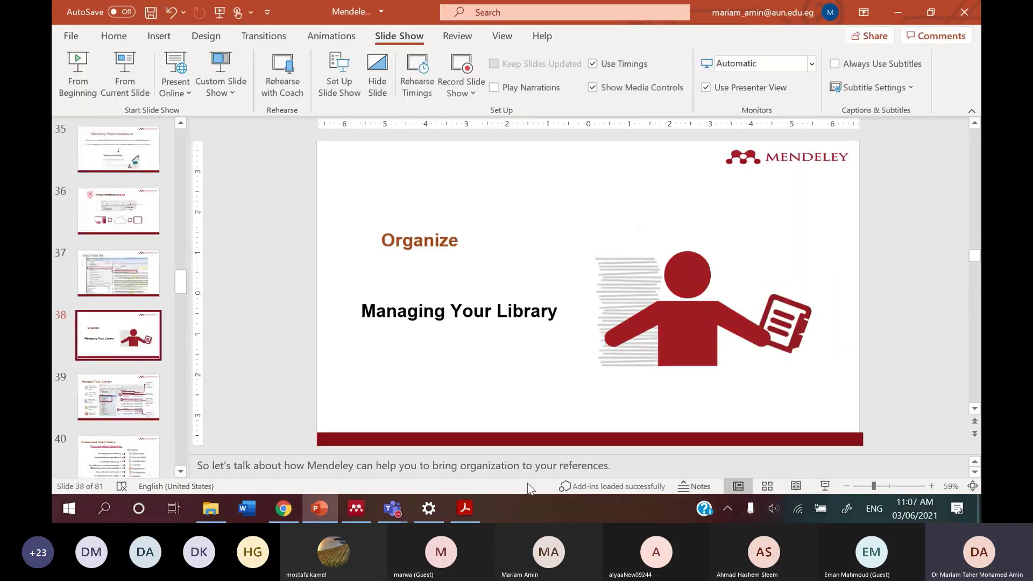
Switch to the Mendeley Workshop meeting window in Microsoft Teams to view the participants and chat.
{"action": "left_click", "coordinate": [394, 515]}
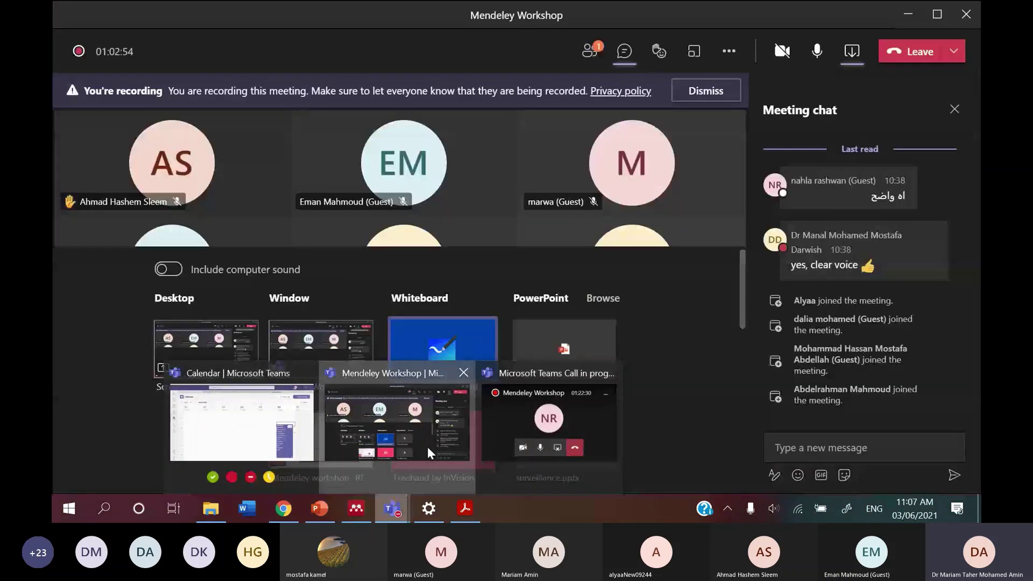
{"action": "left_click", "coordinate": [427, 446]}
{"action": "left_click", "coordinate": [493, 294]}
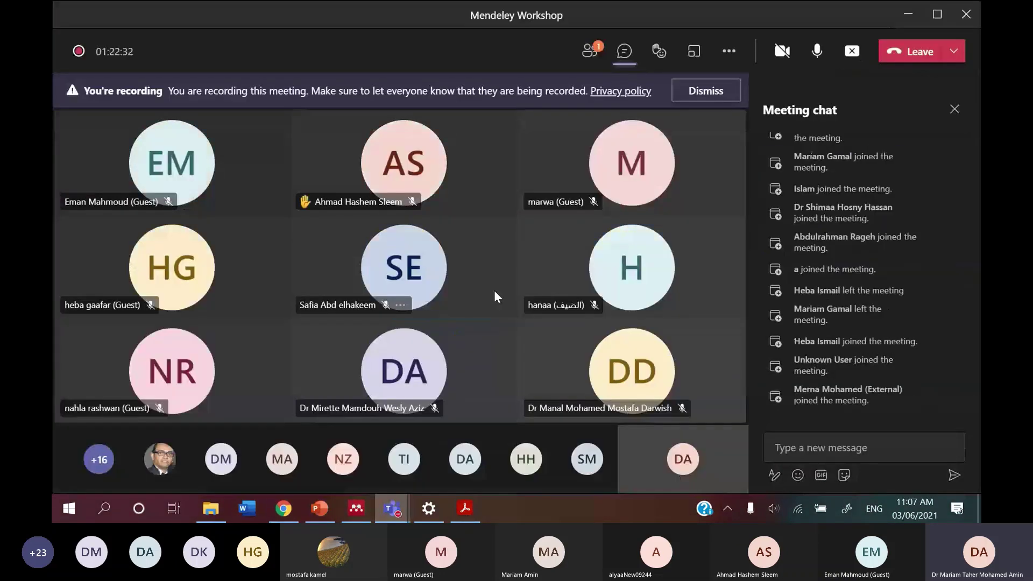
Stop sharing the screen in the Mendeley Workshop meeting.
{"action": "left_click", "coordinate": [849, 314]}
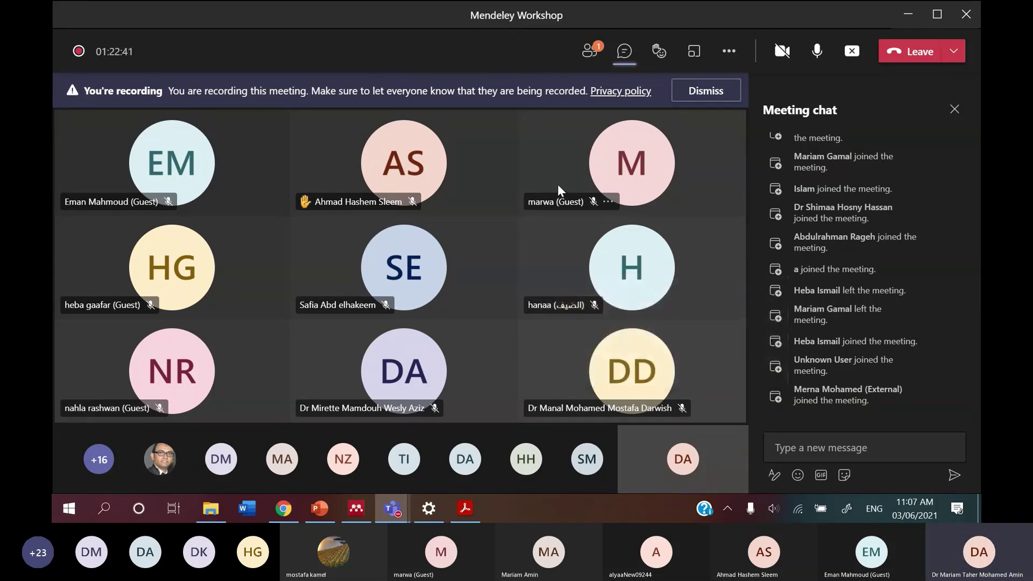
{"action": "left_click", "coordinate": [847, 53]}
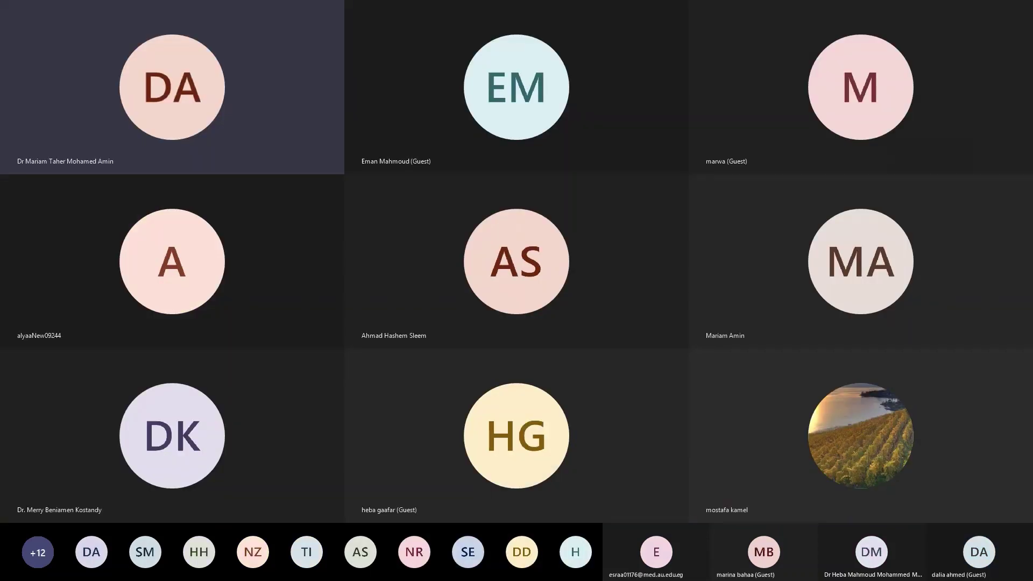
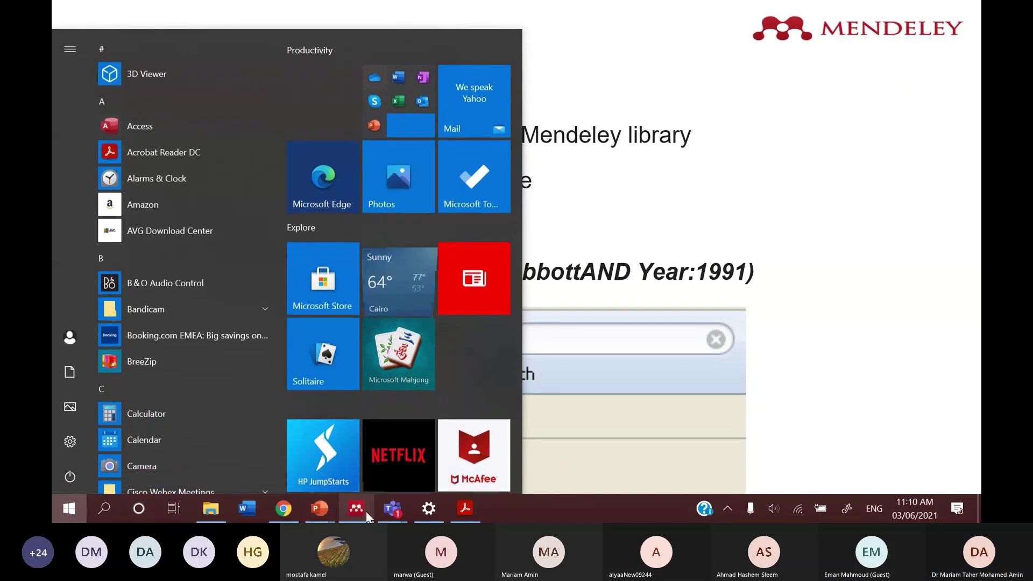
Switch to Mendeley Desktop, search all documents for "Antimicrobial" and look through the matching references.
{"action": "left_click", "coordinate": [366, 511]}
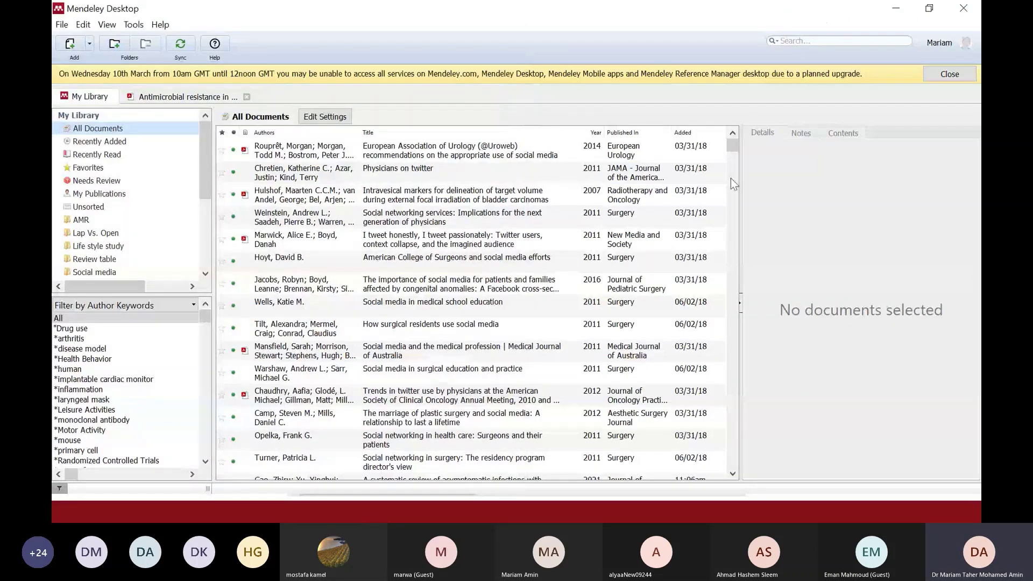
{"action": "left_click", "coordinate": [857, 42]}
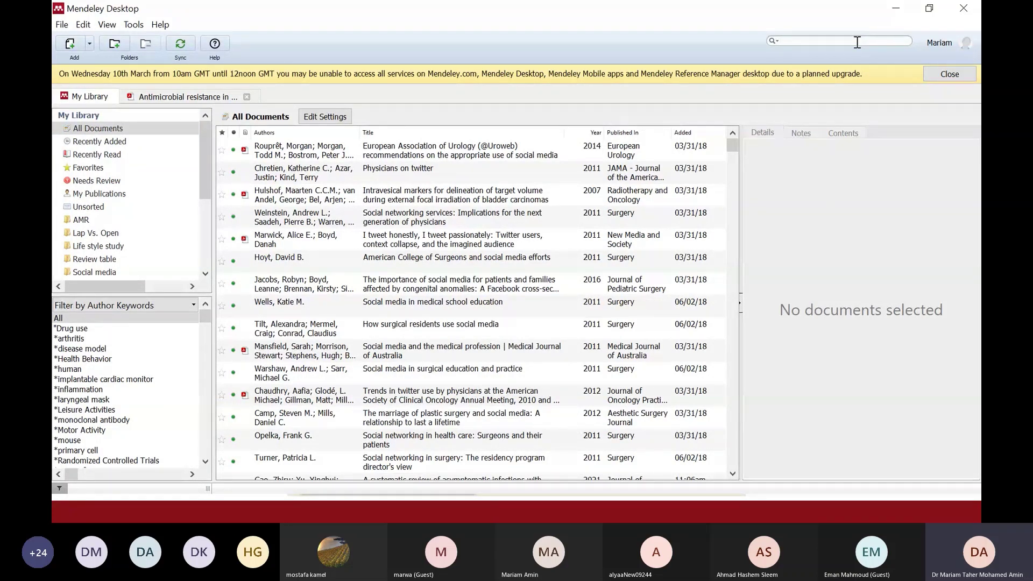
{"action": "type", "text": "A"}
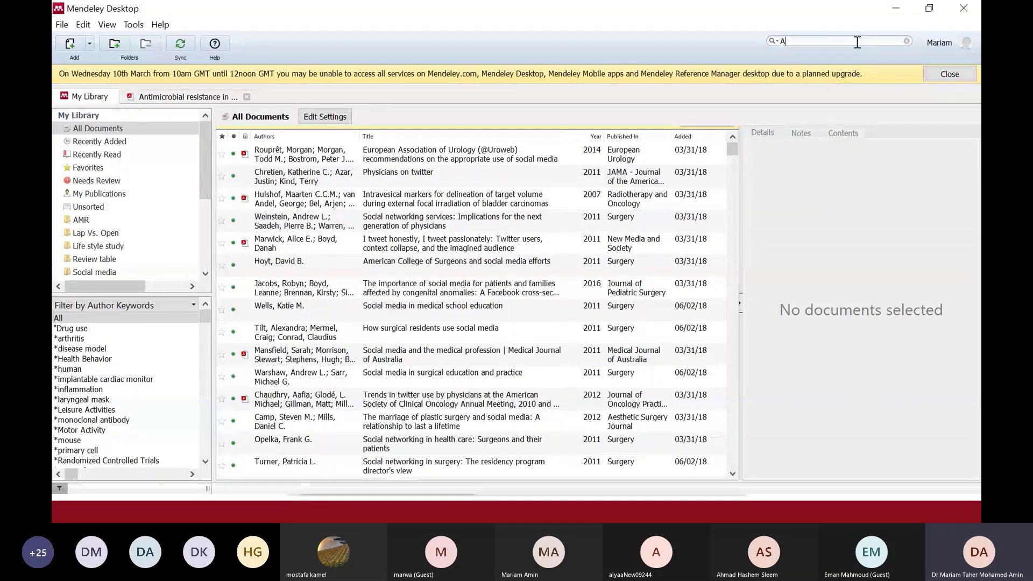
{"action": "type", "text": "ntim"}
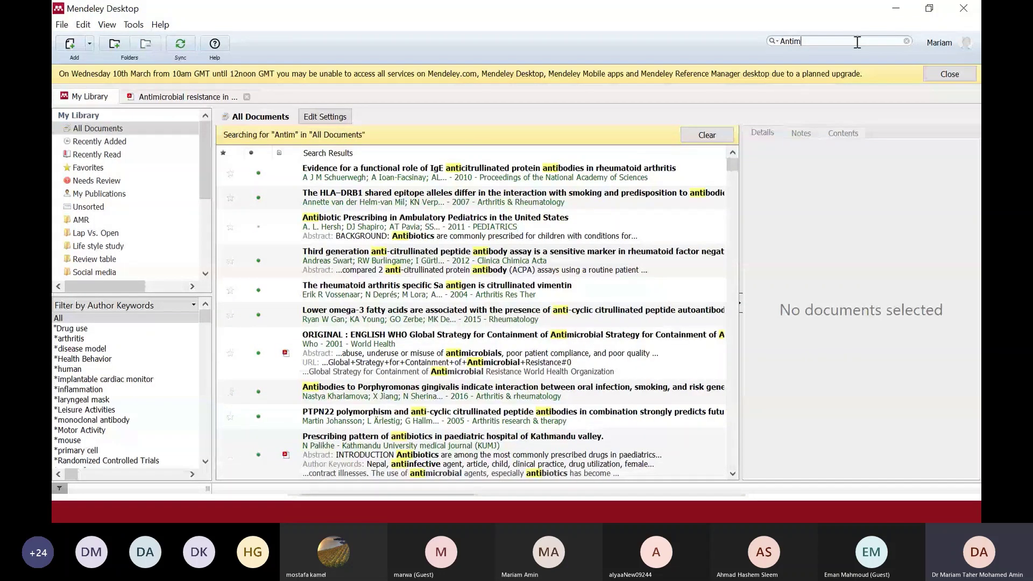
{"action": "type", "text": "icrob"}
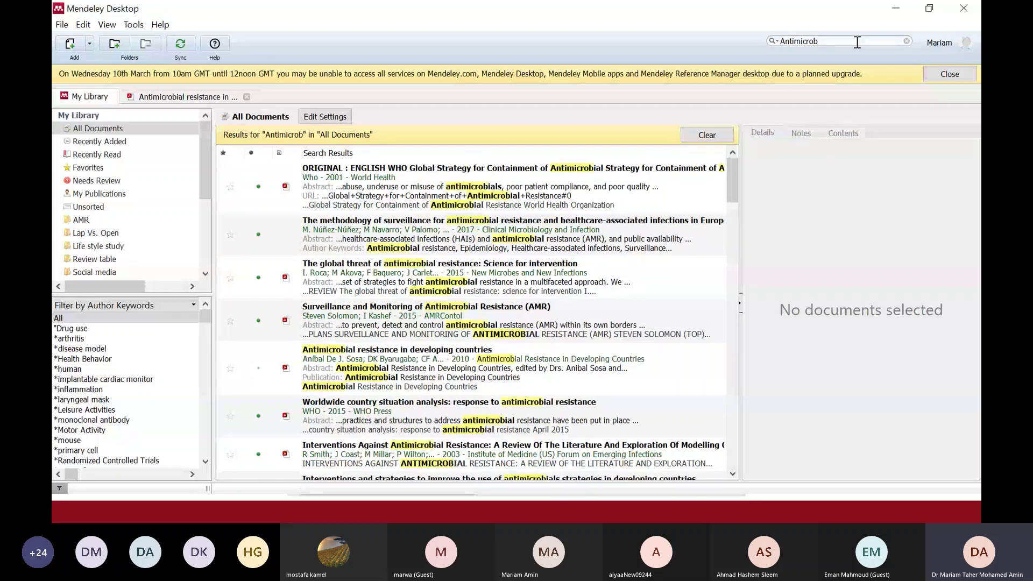
{"action": "type", "text": "ial"}
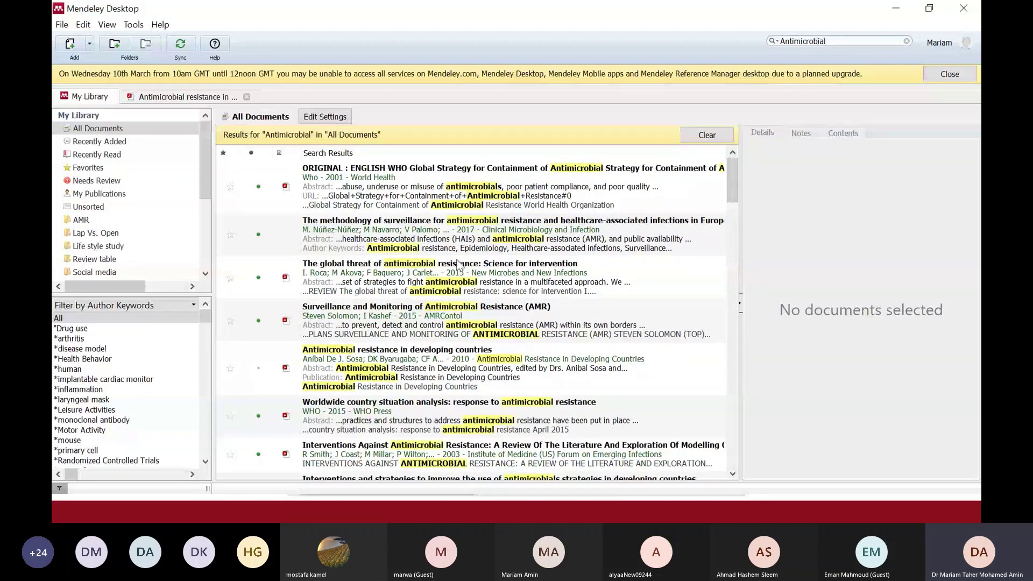
{"action": "scroll", "coordinate": [457, 263], "scroll_direction": "down", "scroll_amount": 5}
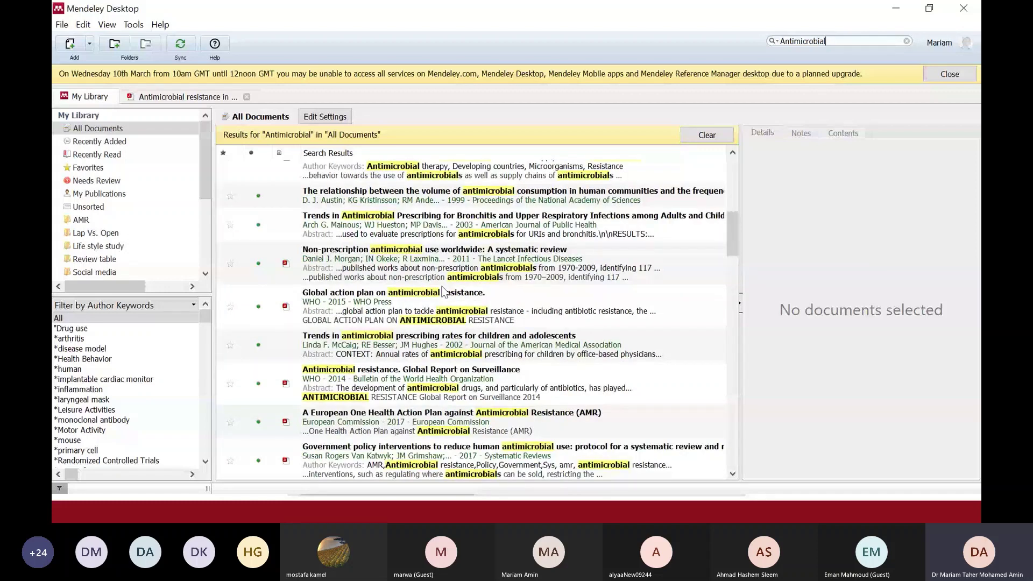
{"action": "scroll", "coordinate": [443, 292], "scroll_direction": "up", "scroll_amount": 3}
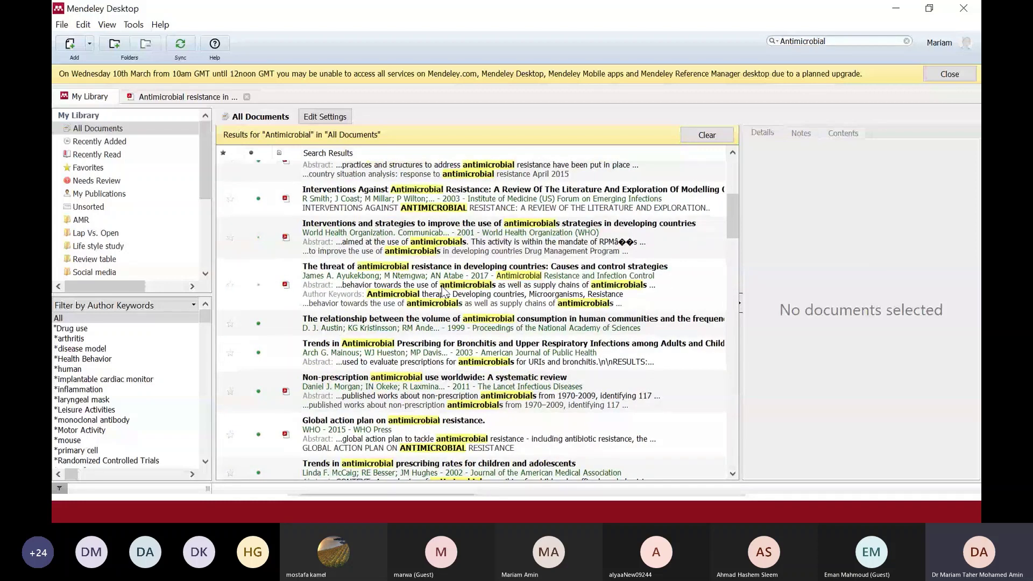
{"action": "scroll", "coordinate": [443, 292], "scroll_direction": "up", "scroll_amount": 3}
Clear the keyword search and search only the document titles for "Antimicrobial".
{"action": "left_click", "coordinate": [907, 41]}
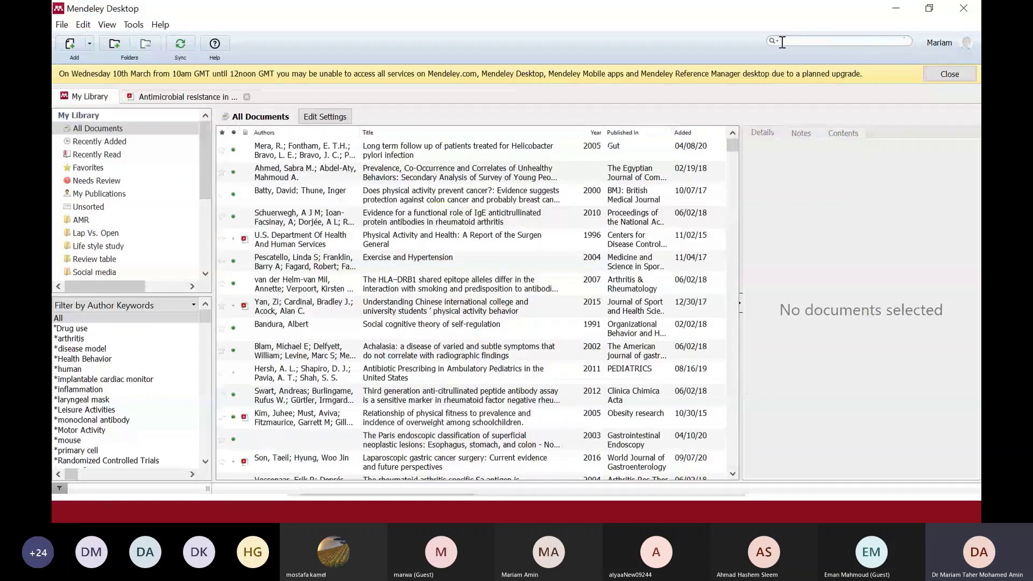
{"action": "left_click", "coordinate": [774, 41]}
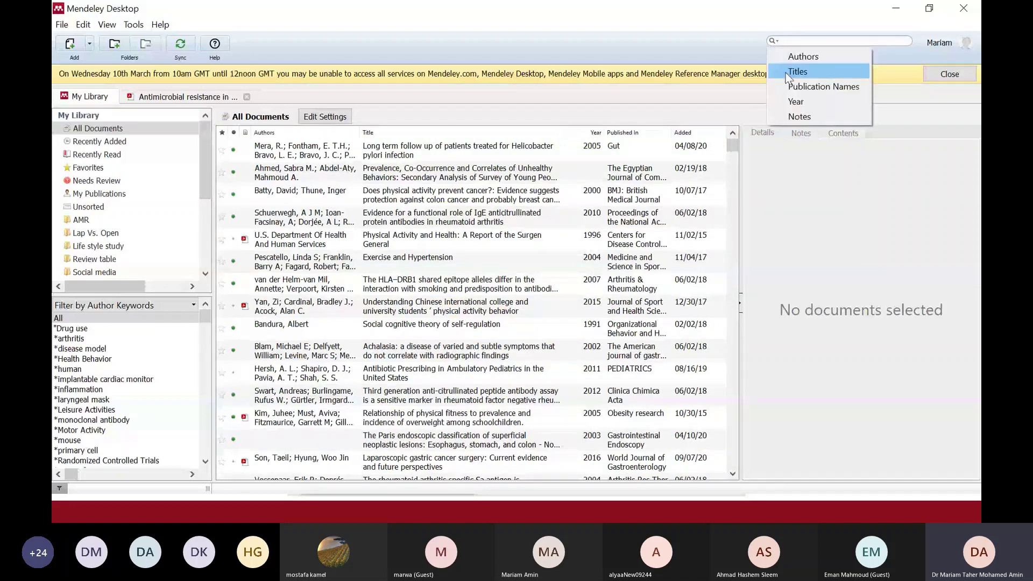
{"action": "left_click", "coordinate": [801, 71]}
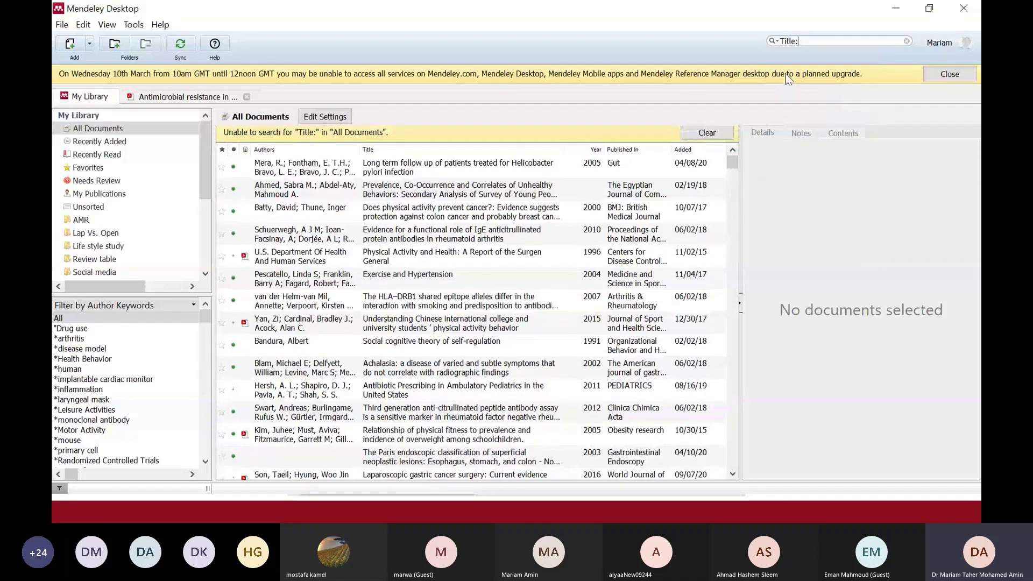
{"action": "type", "text": "Antimic"}
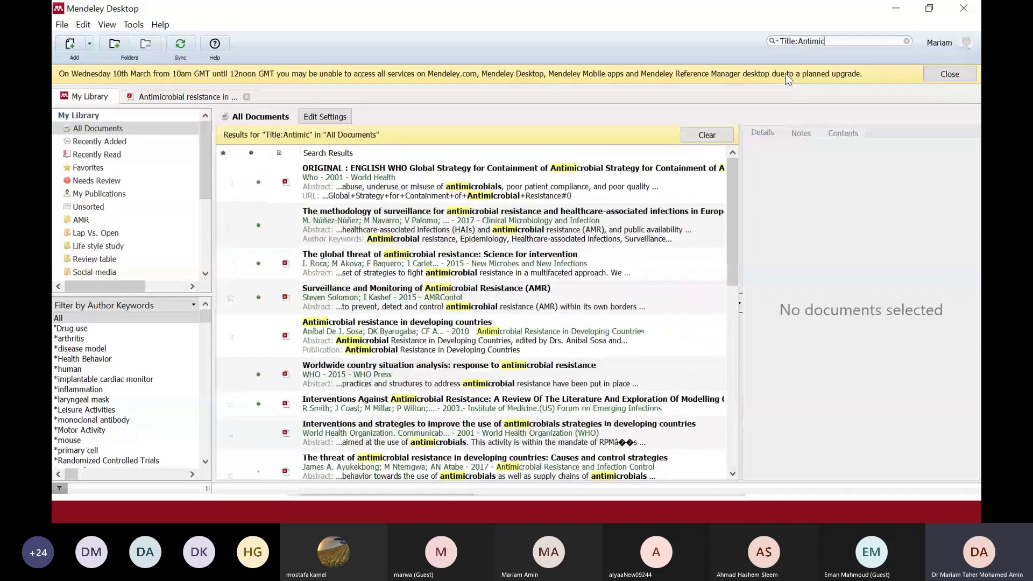
{"action": "type", "text": "robial"}
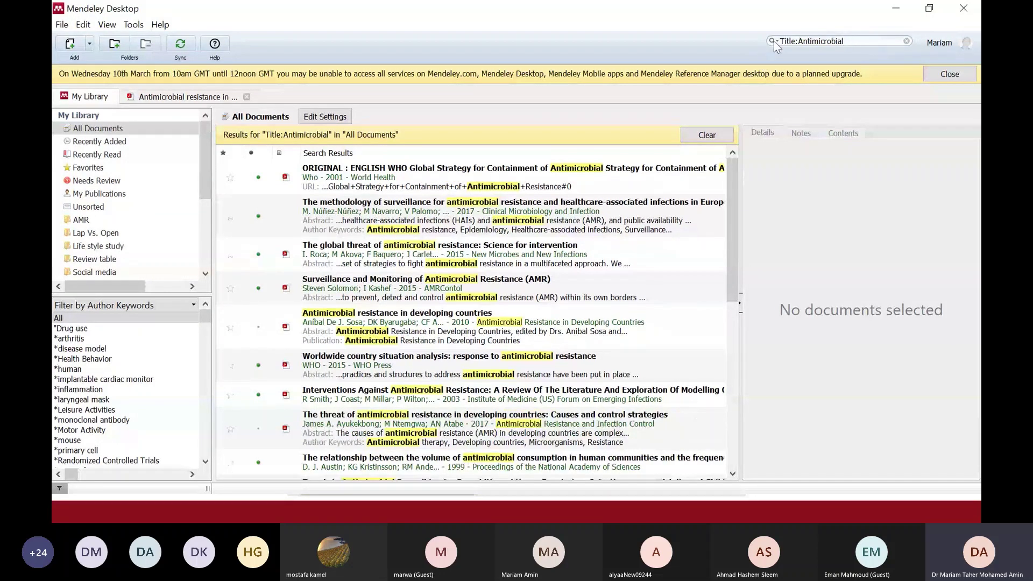
Narrow the title search to documents with the year 2017.
{"action": "left_click", "coordinate": [773, 41]}
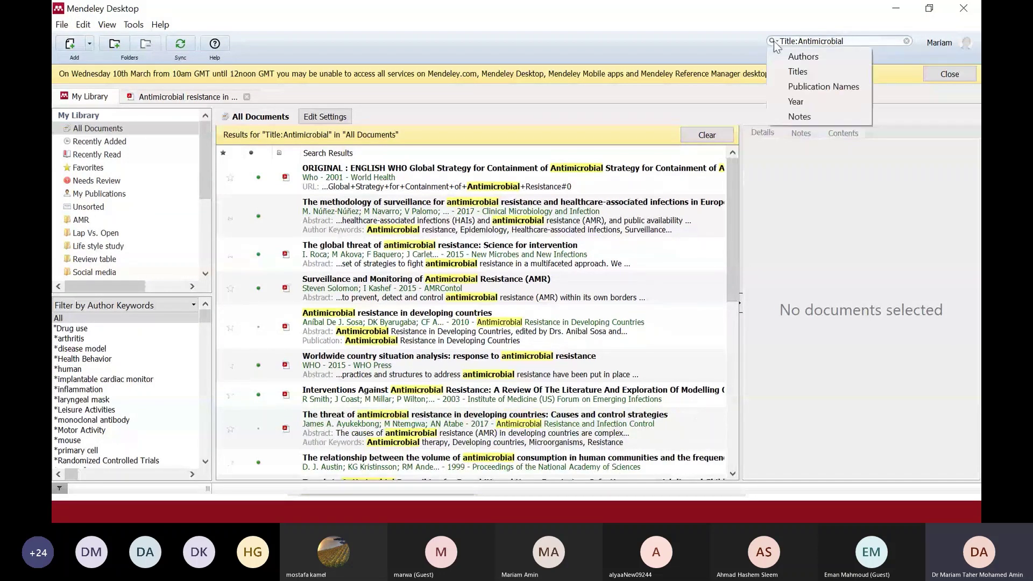
{"action": "left_click", "coordinate": [789, 102]}
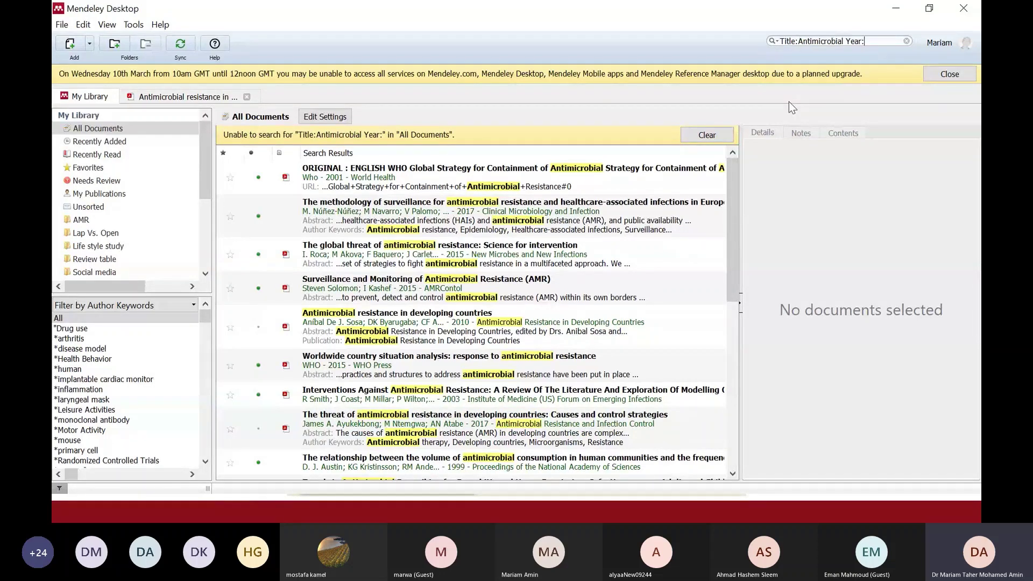
{"action": "type", "text": "2017"}
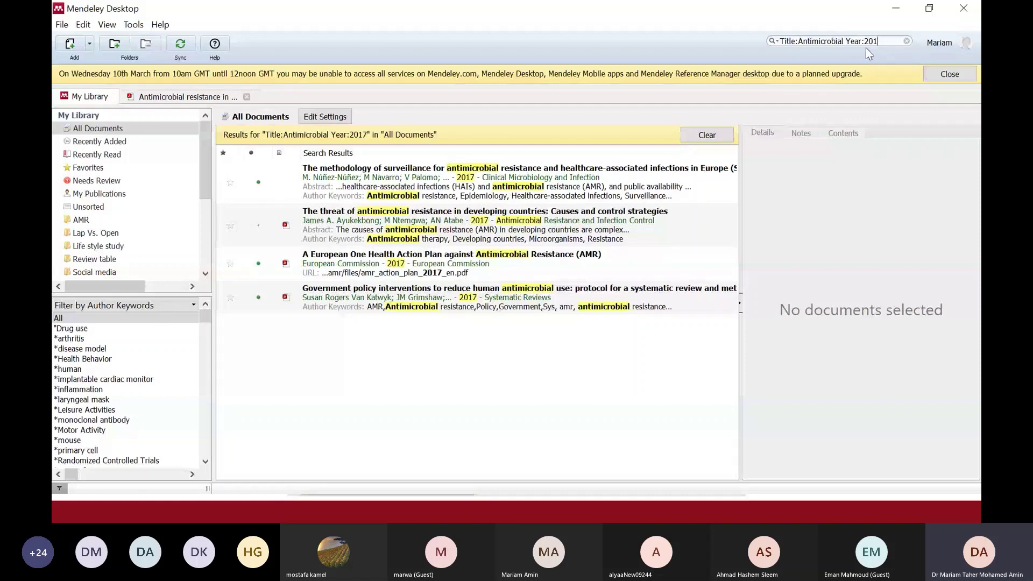
Replace the year criterion in the title search with a notes criterion for "di".
{"action": "key", "text": "BackSpace"}
{"action": "key", "text": "BackSpace"}
{"action": "key", "text": "BackSpace"}
{"action": "key", "text": "BackSpace"}
{"action": "key", "text": "BackSpace"}
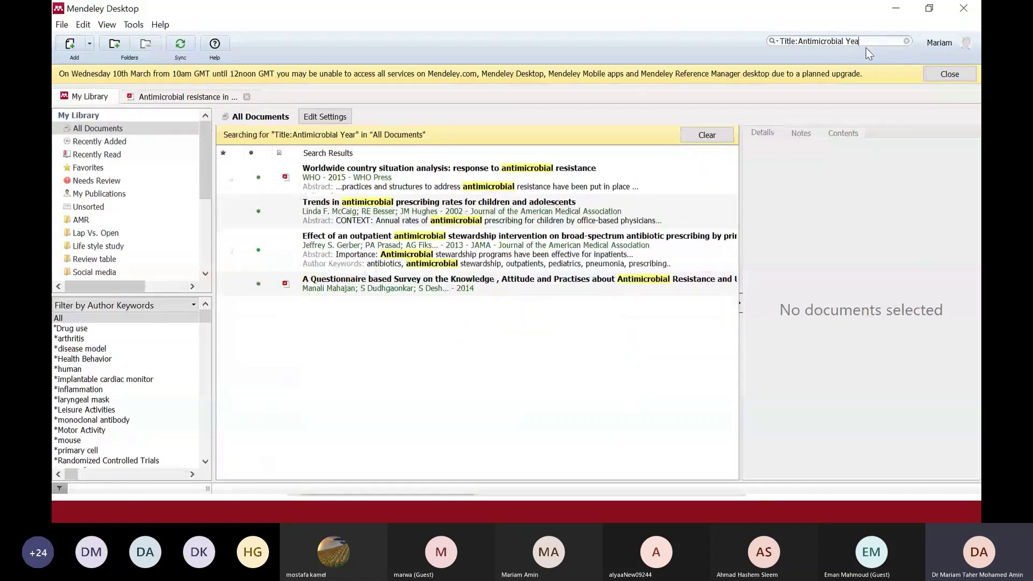
{"action": "key", "text": "BackSpace"}
{"action": "key", "text": "BackSpace"}
{"action": "key", "text": "BackSpace"}
{"action": "key", "text": "BackSpace"}
{"action": "left_click", "coordinate": [773, 42]}
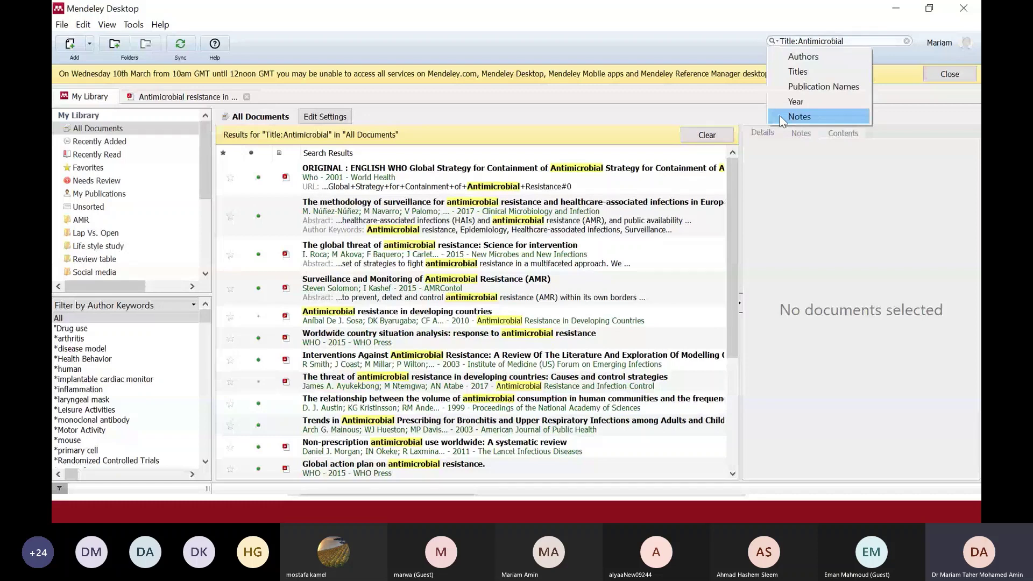
{"action": "left_click", "coordinate": [799, 117]}
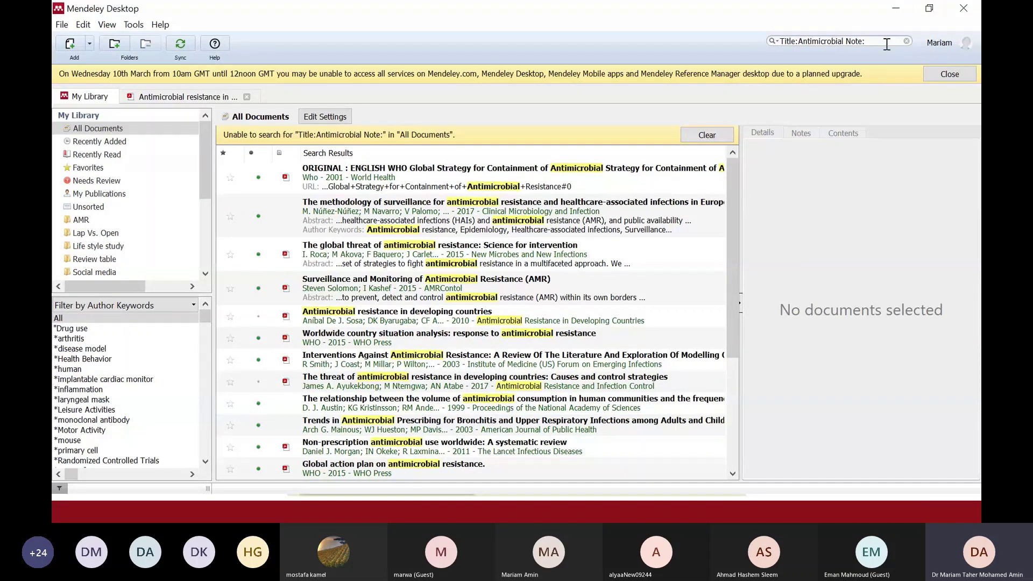
{"action": "type", "text": "di"}
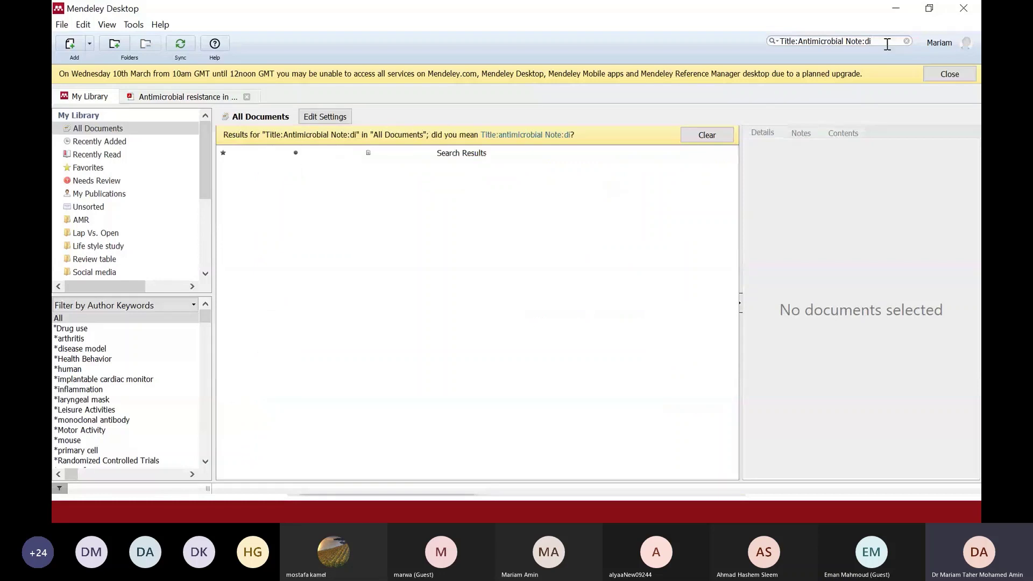
Clear the entire search query and show the fields that a library search can be limited to.
{"action": "left_click_drag", "start_coordinate": [887, 44], "coordinate": [780, 50]}
{"action": "key", "text": "BackSpace"}
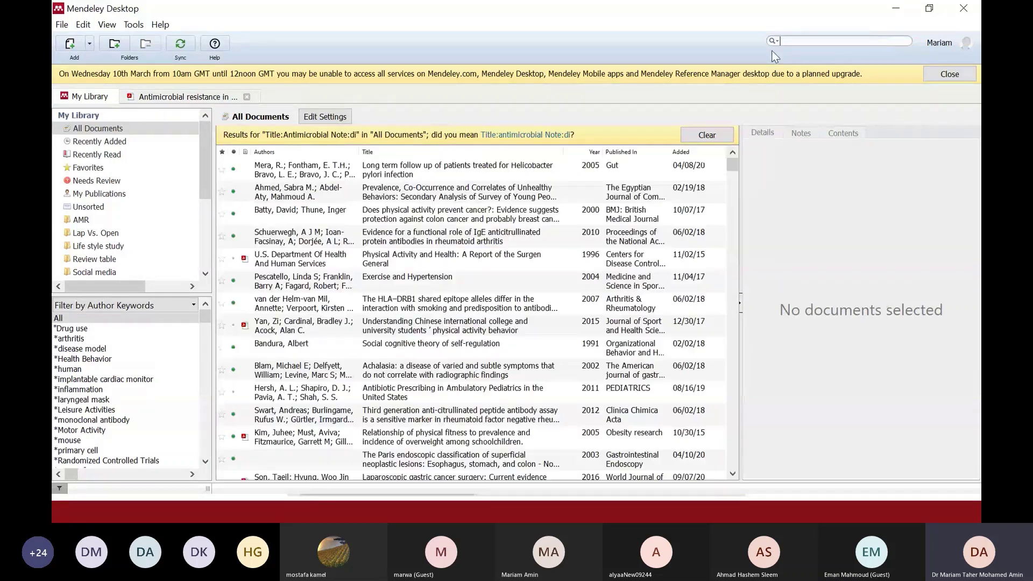
{"action": "left_click", "coordinate": [773, 41]}
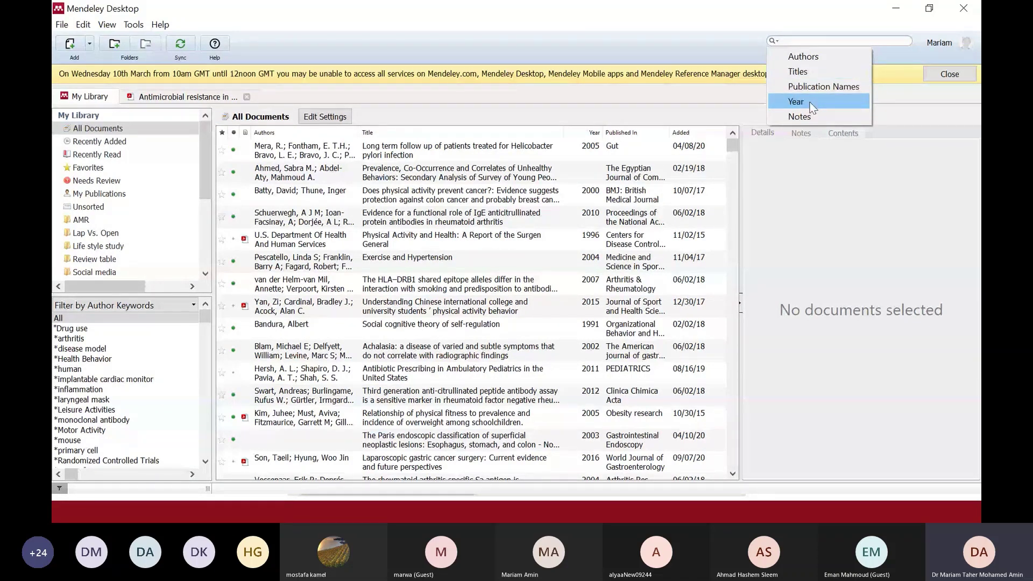
{"action": "left_click", "coordinate": [581, 179]}
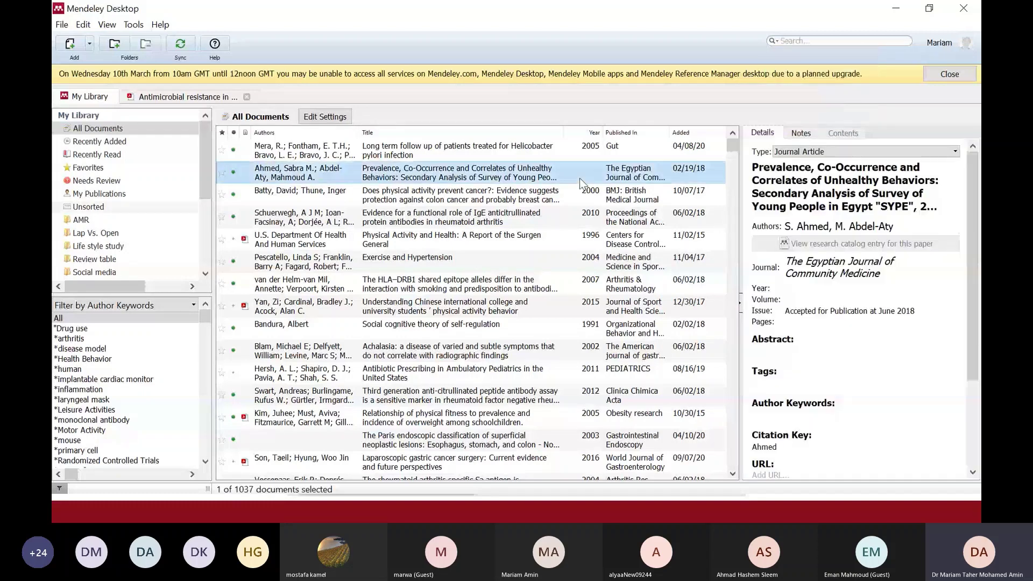
Sort the library by year and review the details of the Japanese-titled document.
{"action": "left_click", "coordinate": [597, 134]}
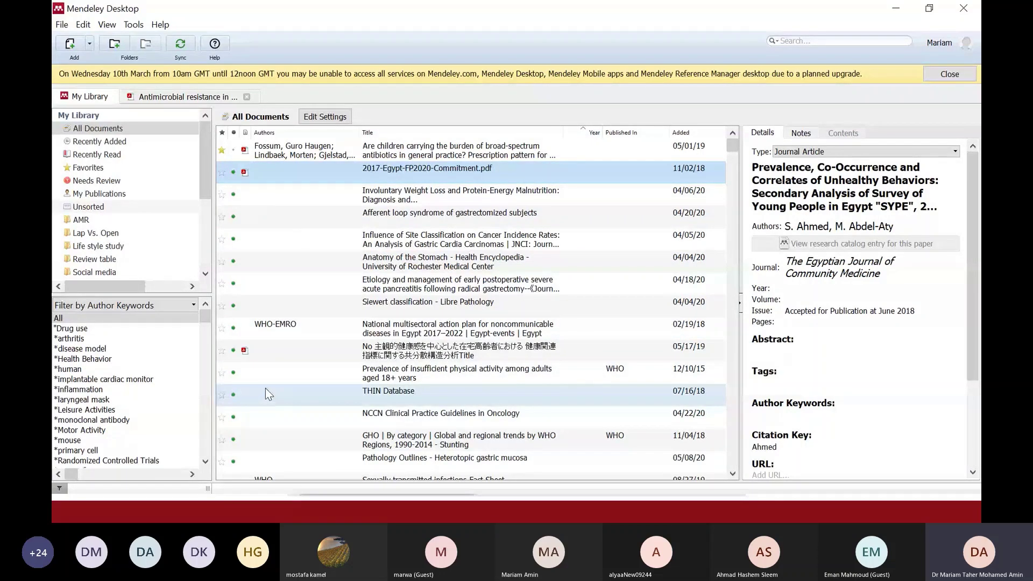
{"action": "left_click", "coordinate": [279, 355]}
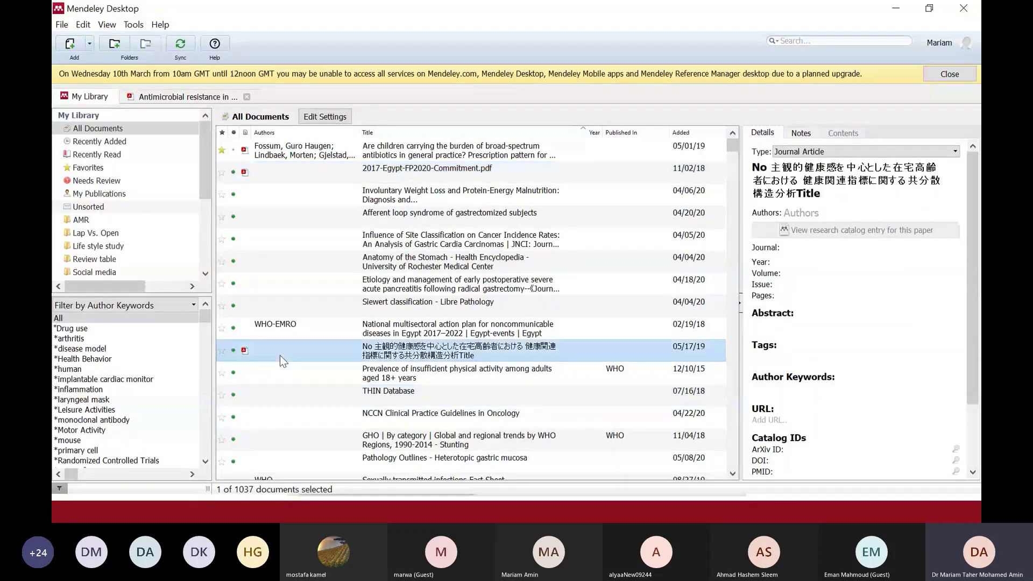
{"action": "scroll", "coordinate": [787, 275], "scroll_direction": "down", "scroll_amount": 2}
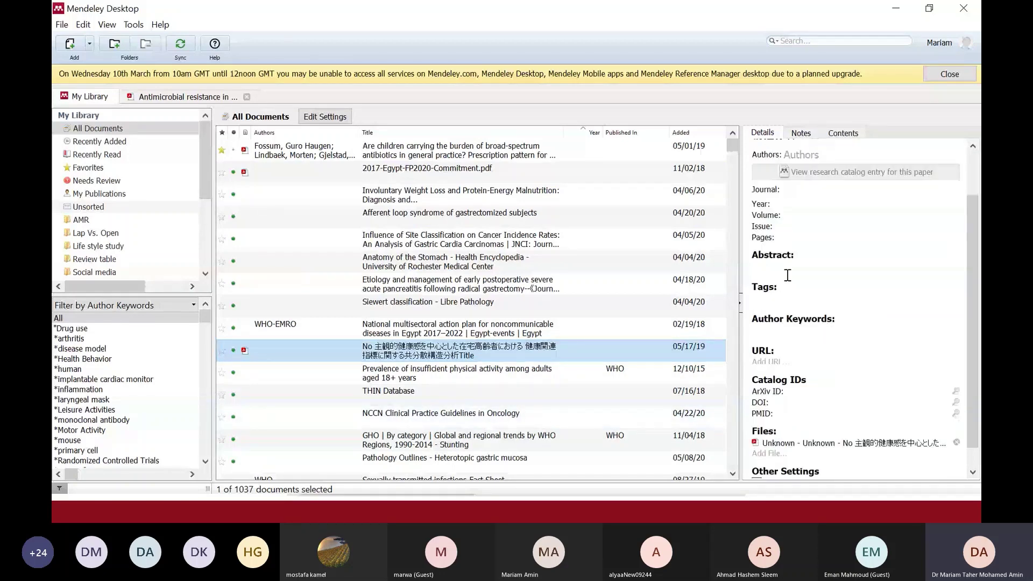
{"action": "scroll", "coordinate": [788, 278], "scroll_direction": "down", "scroll_amount": 1}
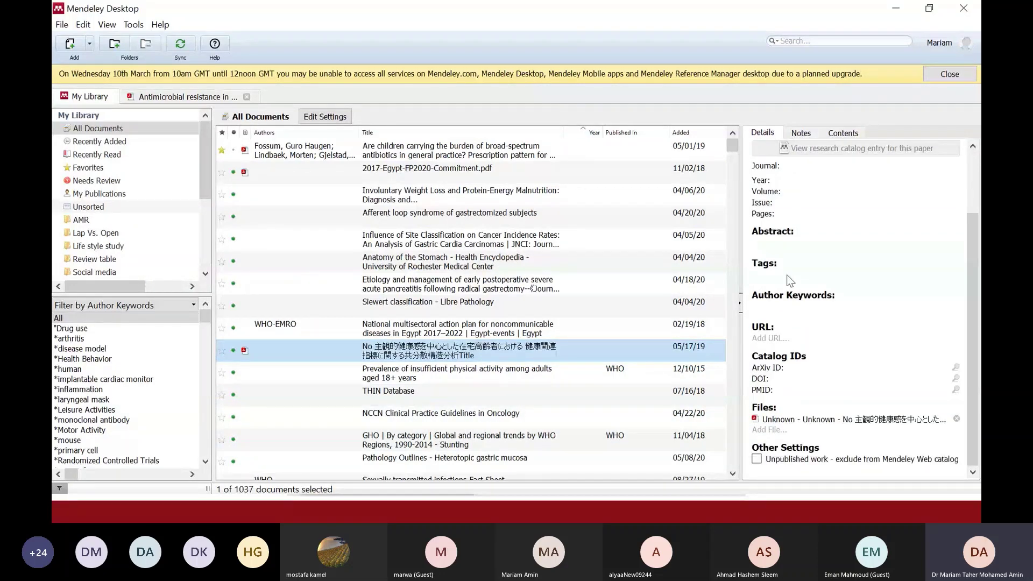
Open the Japanese-titled document's PDF for viewing, close it and return to My Library.
{"action": "double_click", "coordinate": [388, 357]}
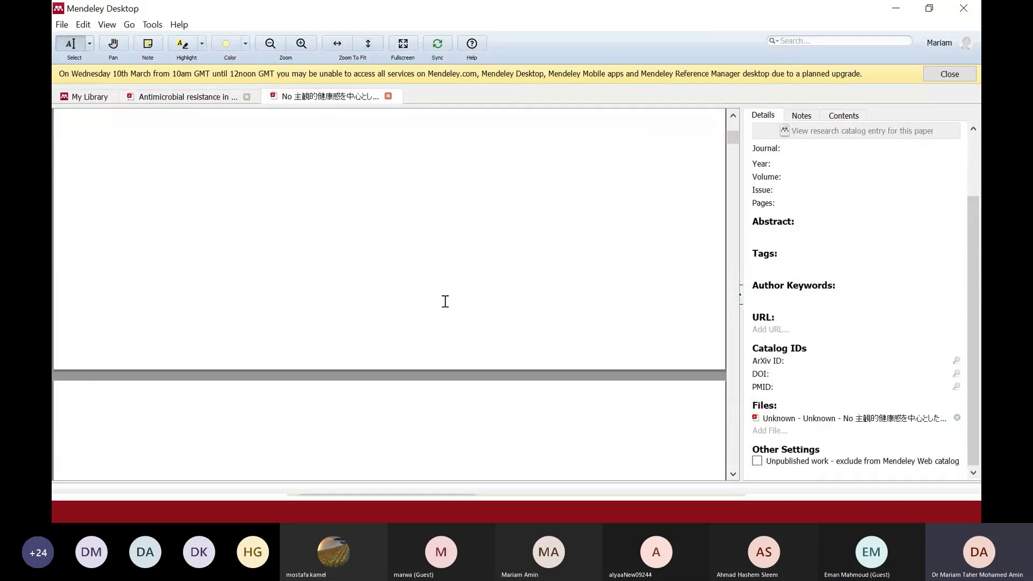
{"action": "left_click", "coordinate": [387, 97]}
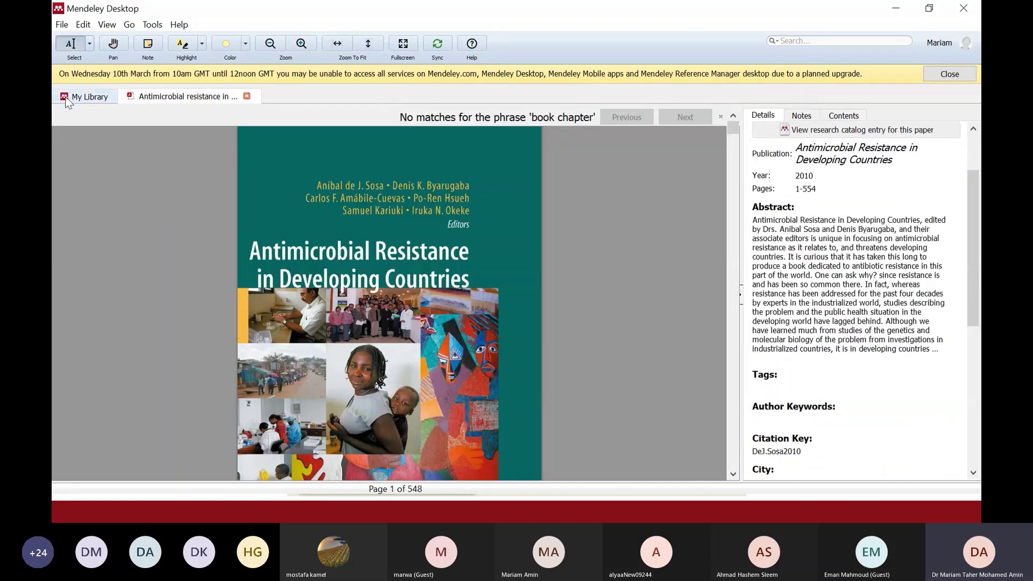
{"action": "left_click", "coordinate": [66, 102]}
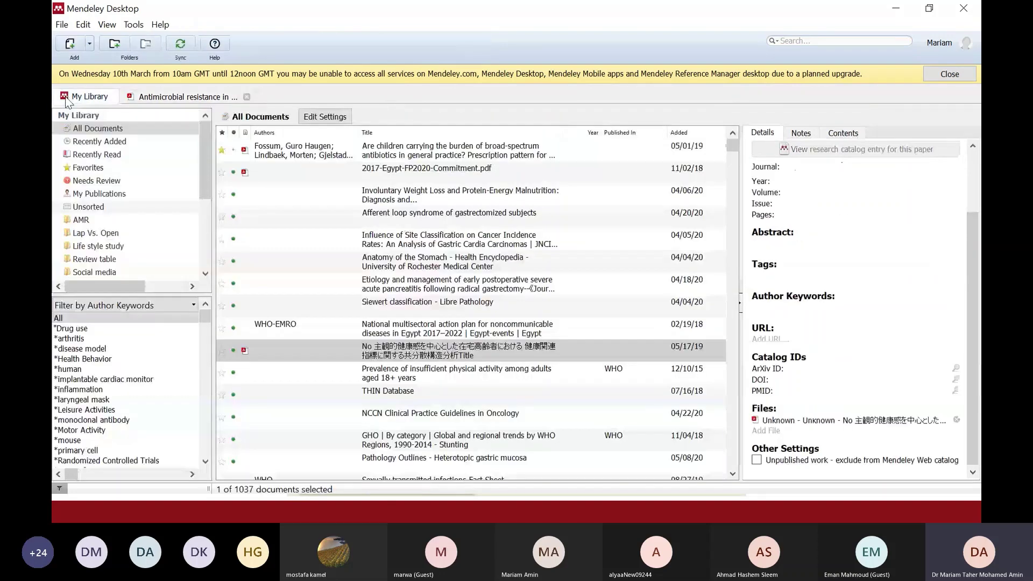
Minimize Mendeley Desktop to return to the slide show and advance to the "Checking for duplicates" slide.
{"action": "left_click", "coordinate": [899, 8]}
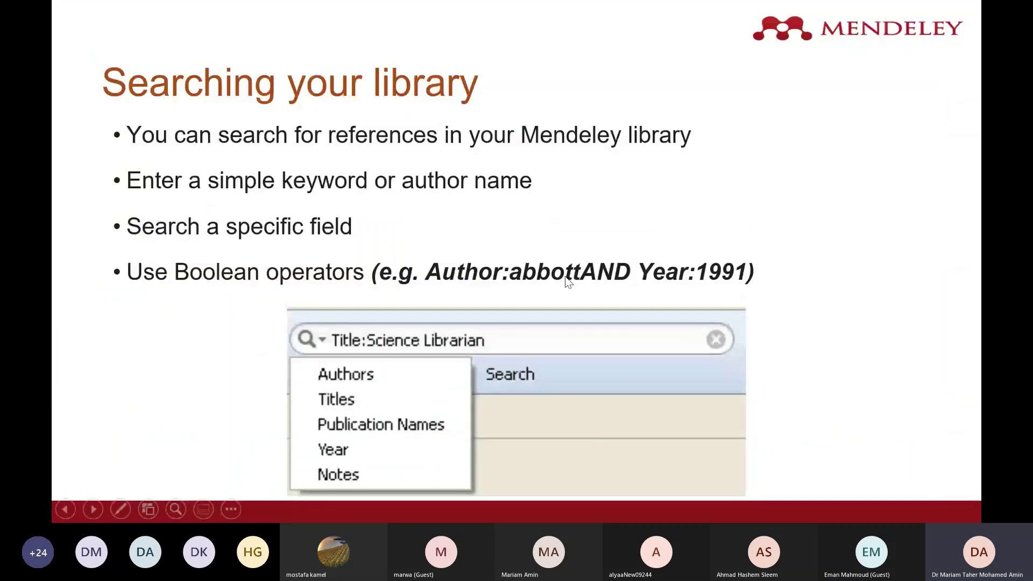
{"action": "key", "text": "Right"}
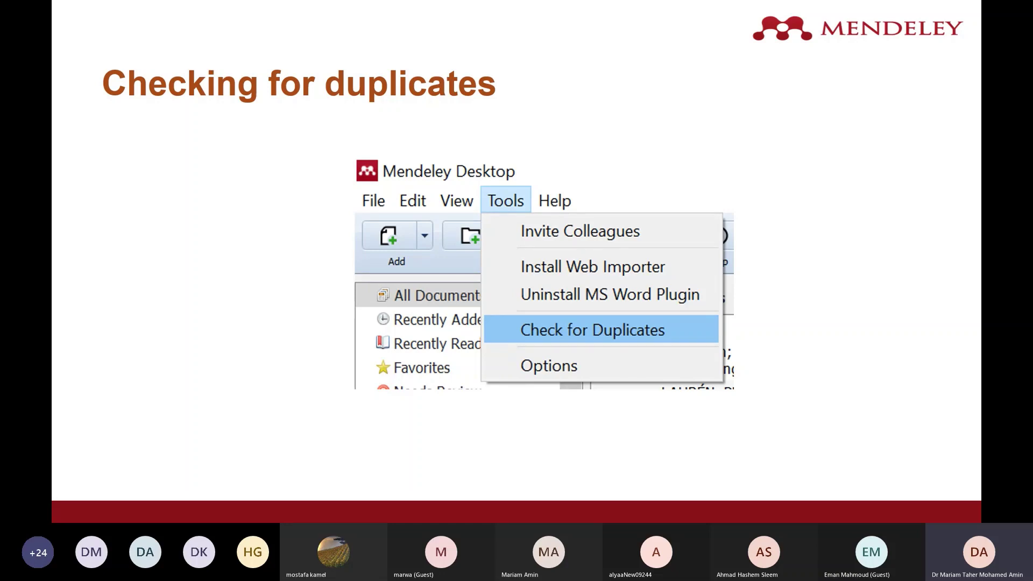
Exit the slide show, switch to Mendeley Desktop and dismiss the planned-upgrade notice.
{"action": "key", "text": "Escape"}
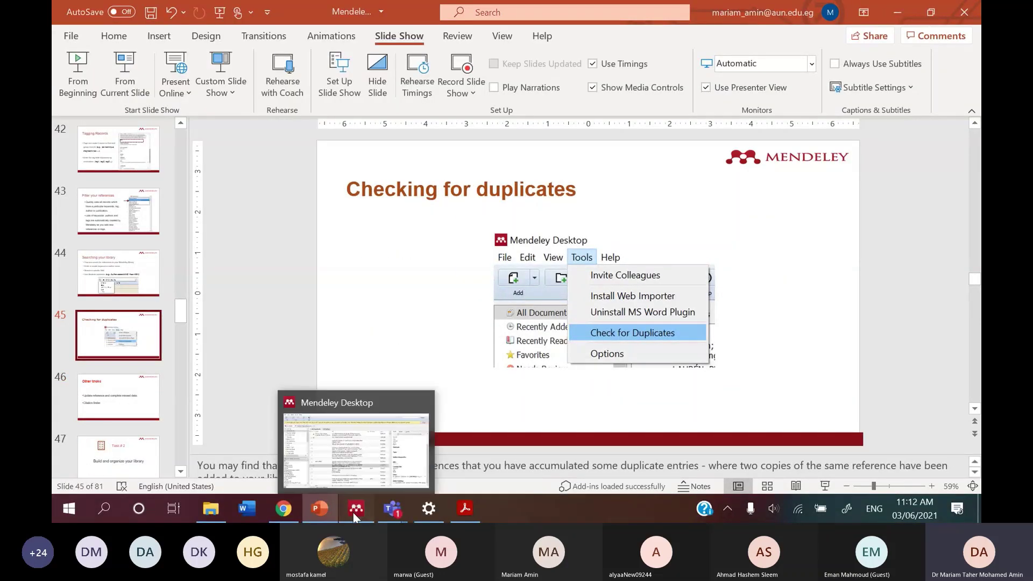
{"action": "left_click", "coordinate": [355, 435]}
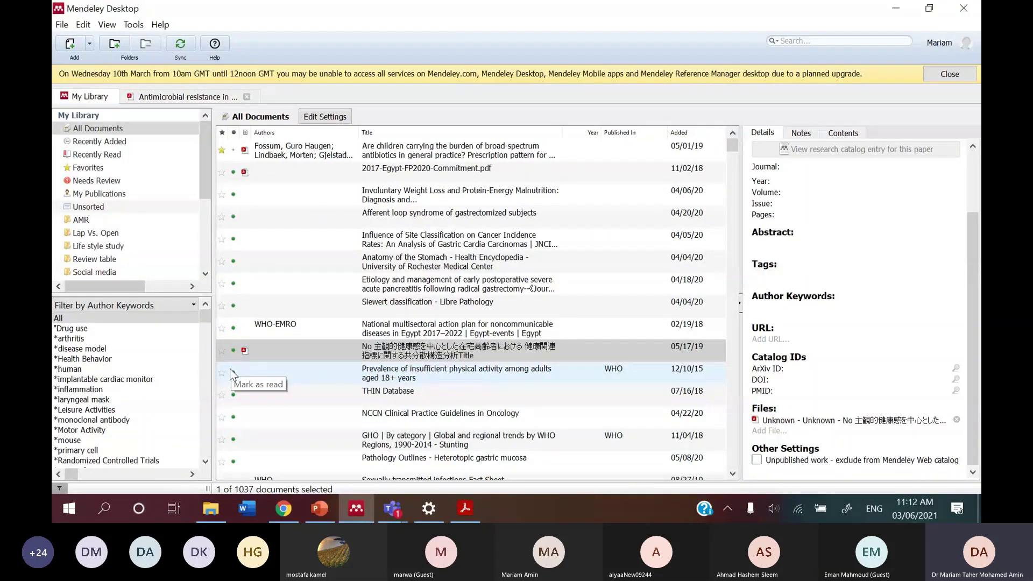
{"action": "left_click", "coordinate": [950, 74]}
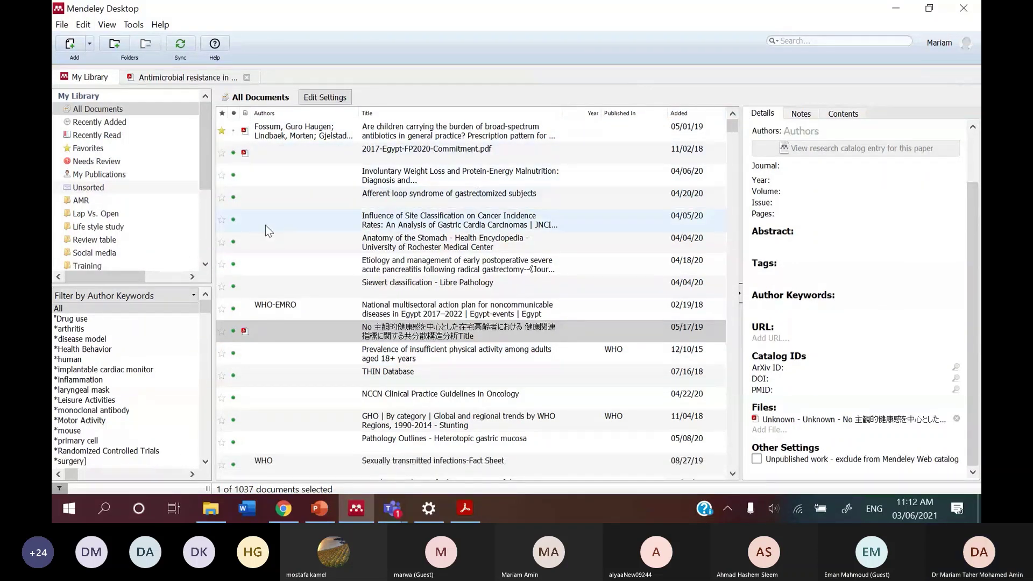
Search the Mendeley catalog for the details of 2017-Egypt-FP2020-Commitment.pdf and "Influence of Site Classification on Cancer Incidence Rates".
{"action": "left_click", "coordinate": [315, 158]}
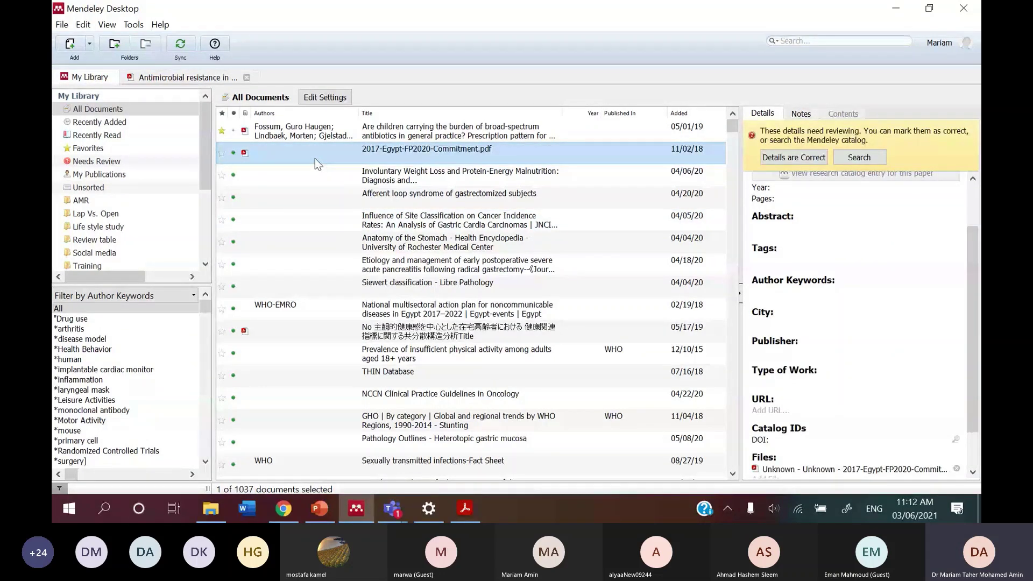
{"action": "left_click", "coordinate": [878, 156]}
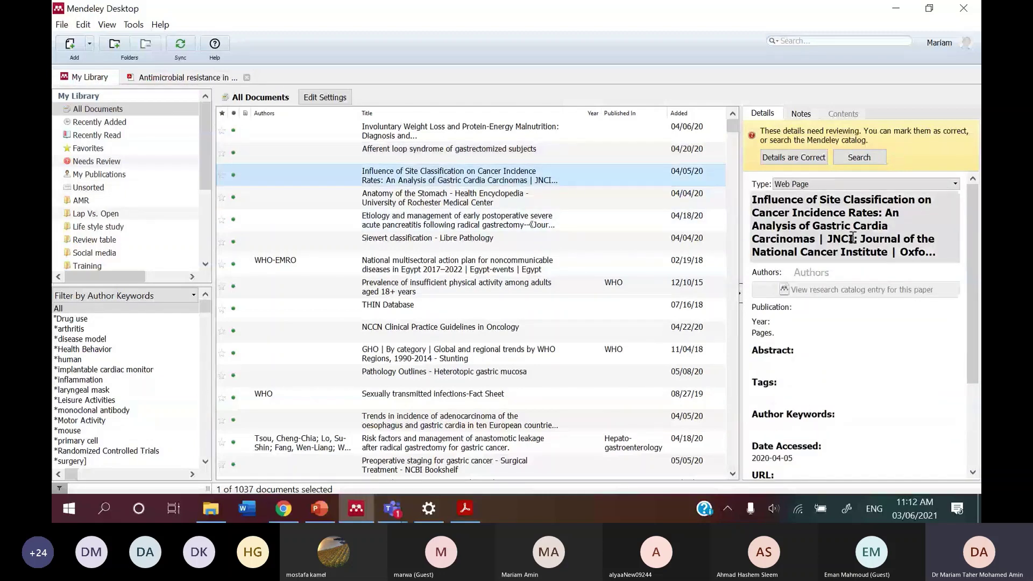
{"action": "scroll", "coordinate": [853, 238], "scroll_direction": "down", "scroll_amount": 3}
{"action": "scroll", "coordinate": [853, 238], "scroll_direction": "up", "scroll_amount": 3}
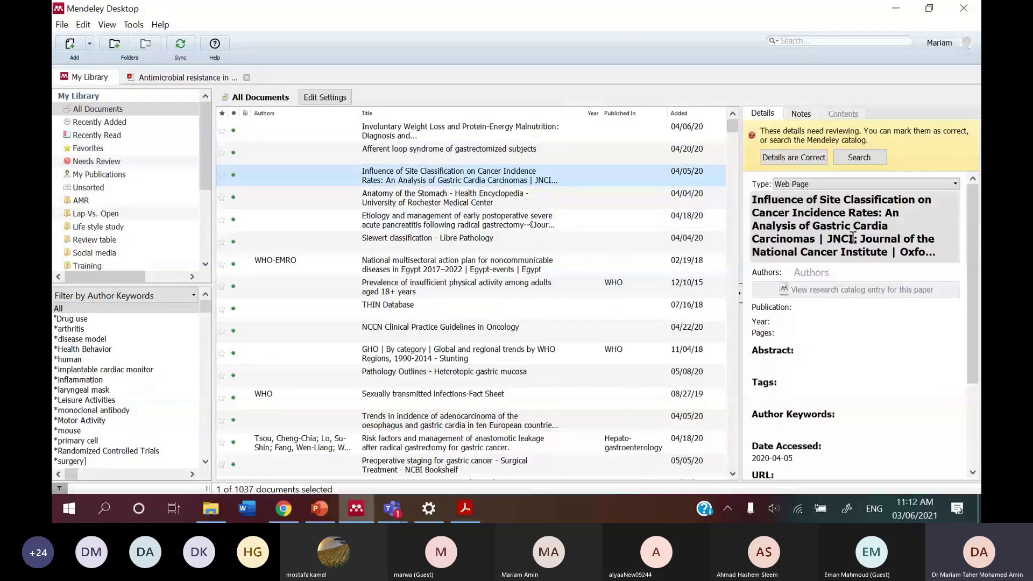
{"action": "left_click", "coordinate": [870, 160]}
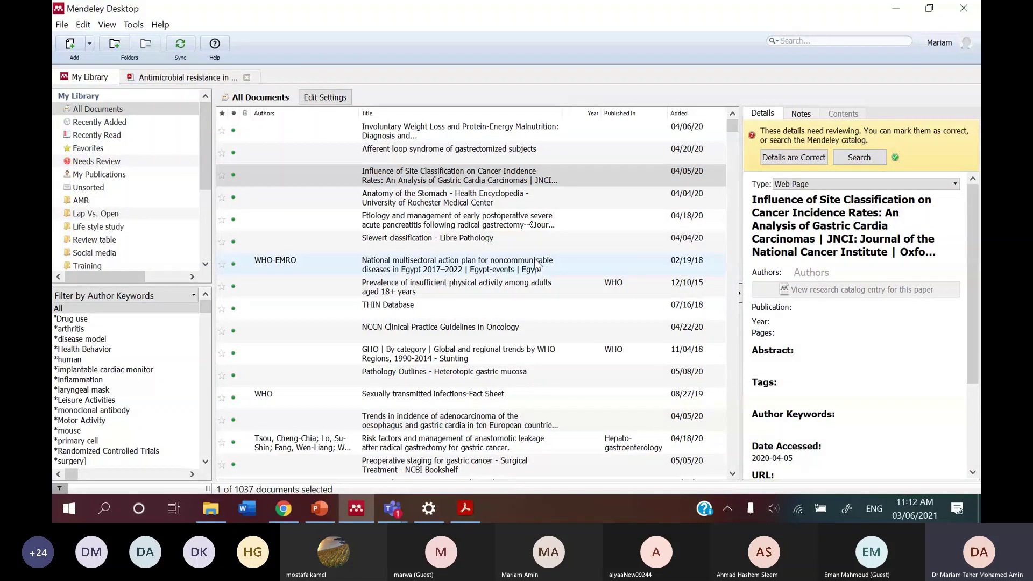
Look up the missing details of "Afferent loop syndrome of gastrectomized subjects" by its PMID.
{"action": "left_click", "coordinate": [532, 221]}
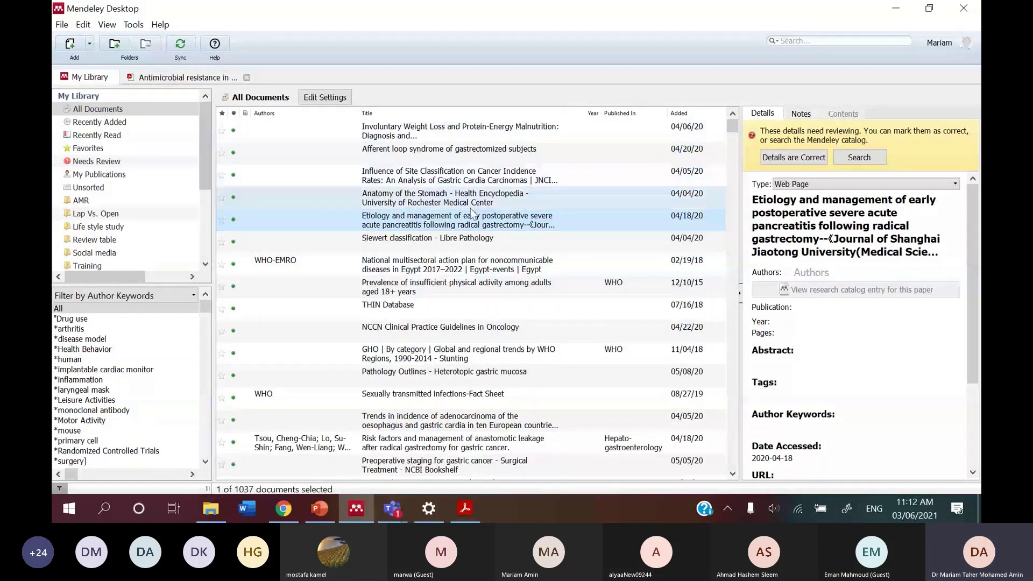
{"action": "left_click", "coordinate": [566, 158]}
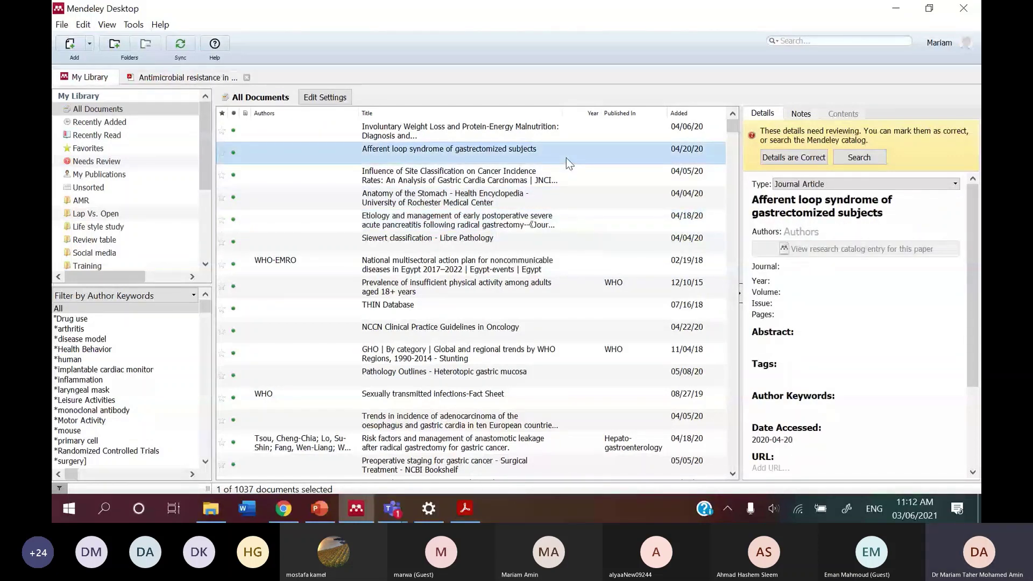
{"action": "scroll", "coordinate": [837, 401], "scroll_direction": "down", "scroll_amount": 1}
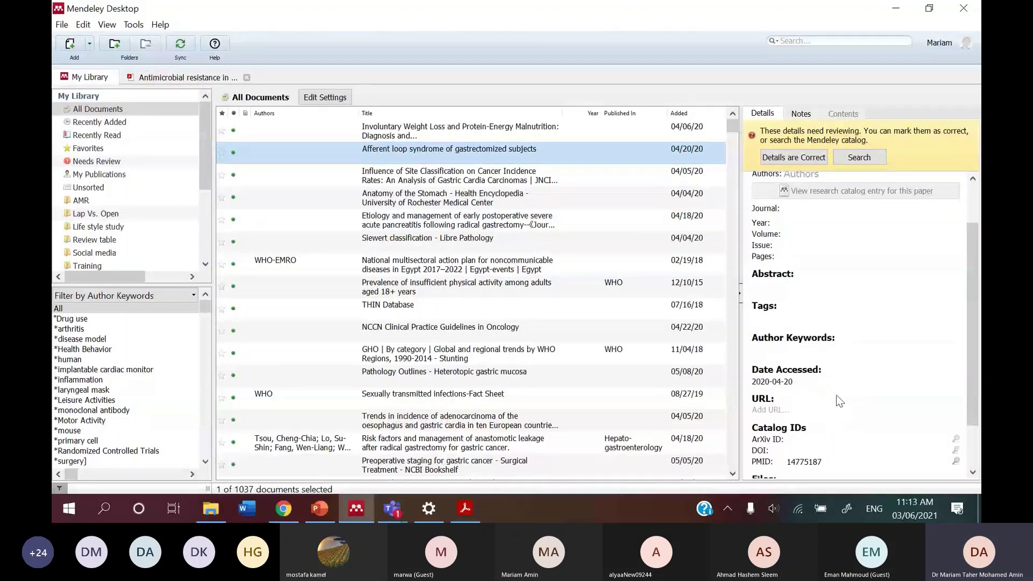
{"action": "scroll", "coordinate": [932, 465], "scroll_direction": "up", "scroll_amount": 1}
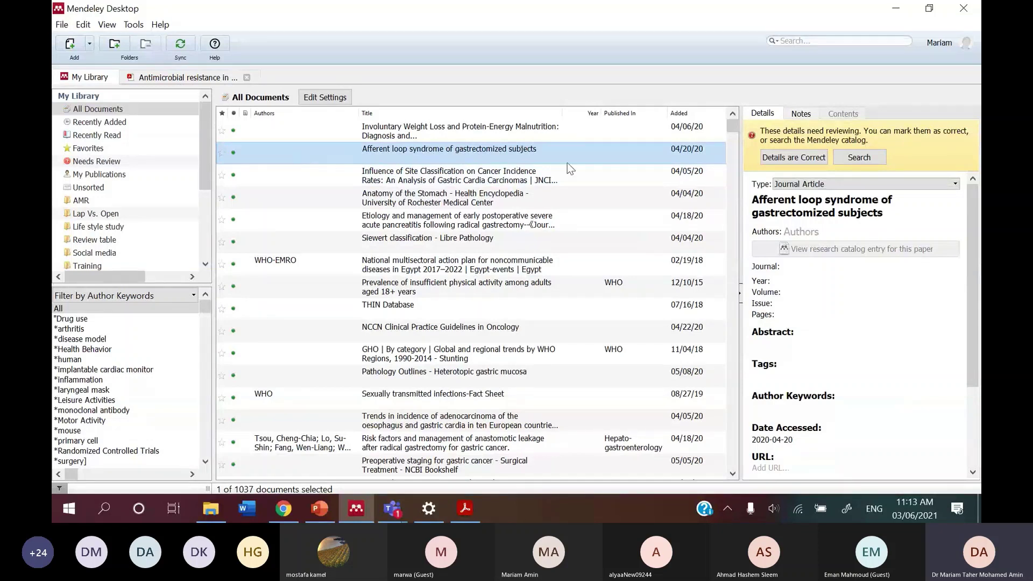
{"action": "scroll", "coordinate": [881, 337], "scroll_direction": "down", "scroll_amount": 2}
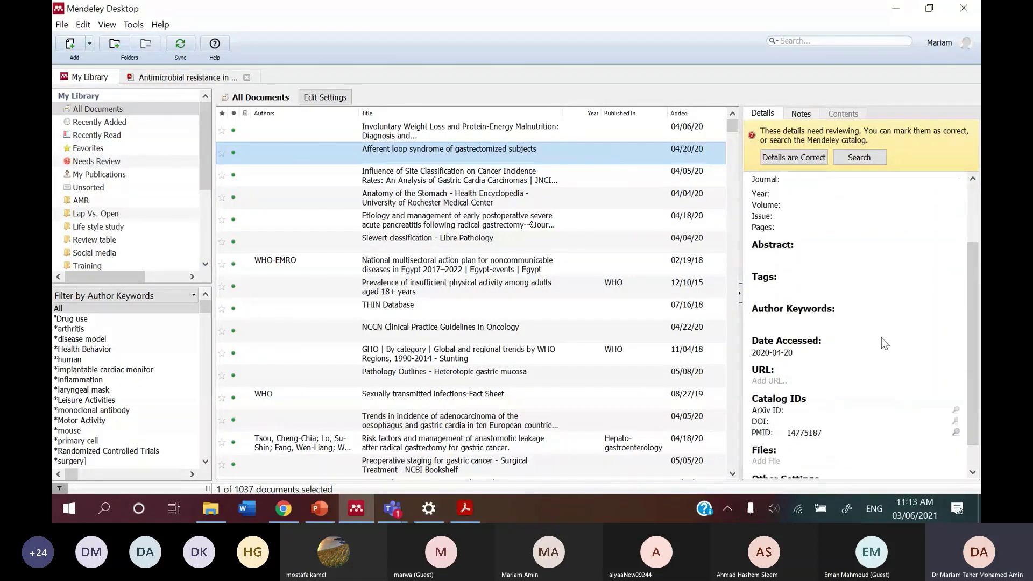
{"action": "left_click", "coordinate": [955, 432]}
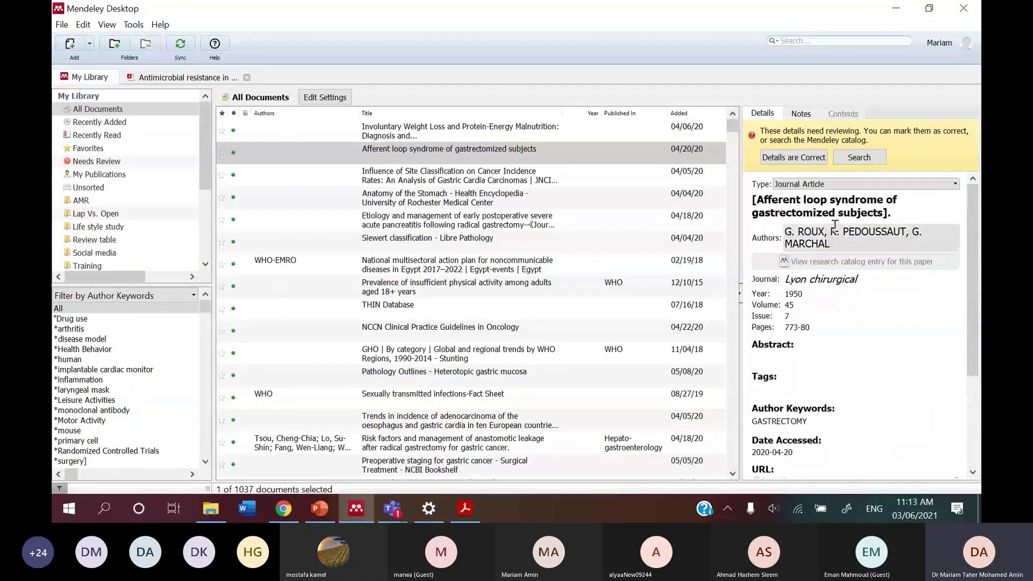
Check the article's author list and search the Mendeley catalog for its details.
{"action": "left_click", "coordinate": [825, 236]}
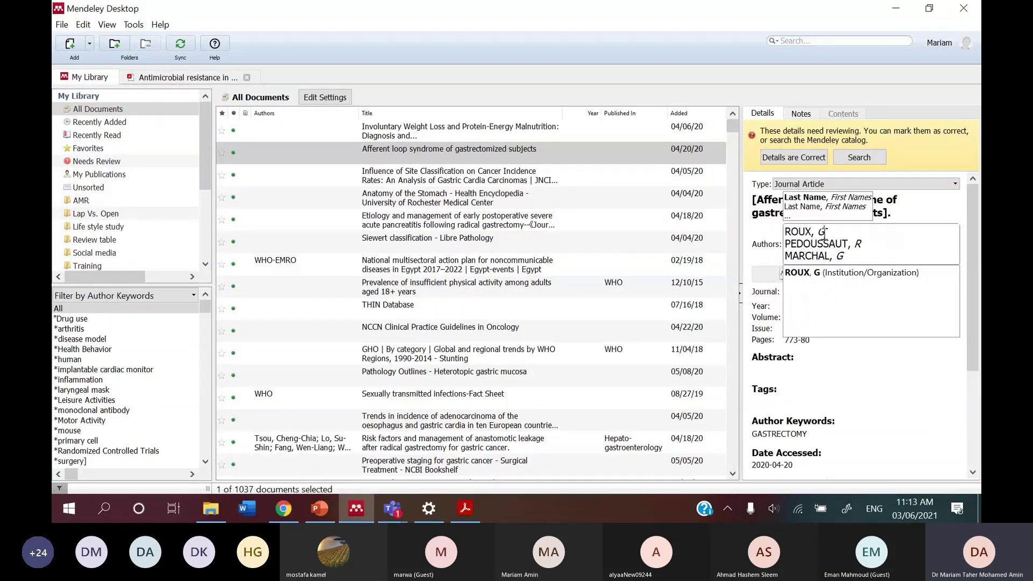
{"action": "left_click", "coordinate": [811, 259]}
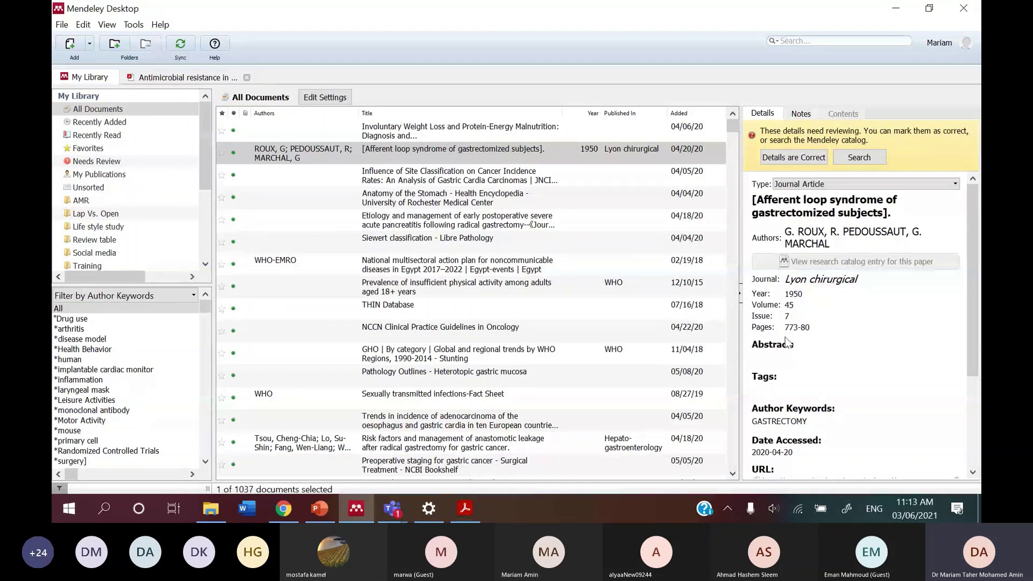
{"action": "left_click", "coordinate": [856, 164]}
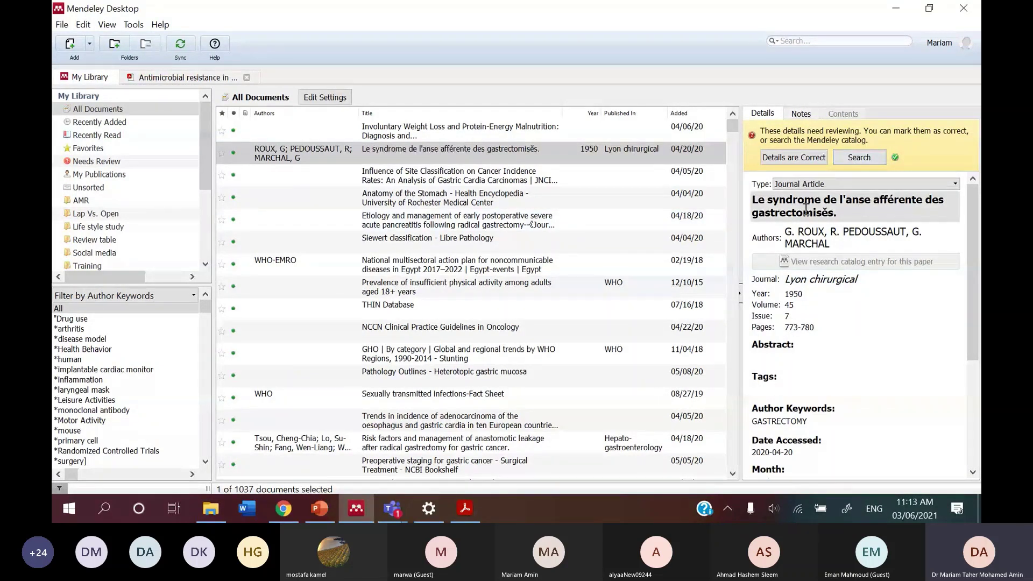
Update the details of "Le syndrome de l'anse afférente des gastrectomisés" and review its completed fields.
{"action": "left_click", "coordinate": [507, 149]}
{"action": "right_click", "coordinate": [503, 152]}
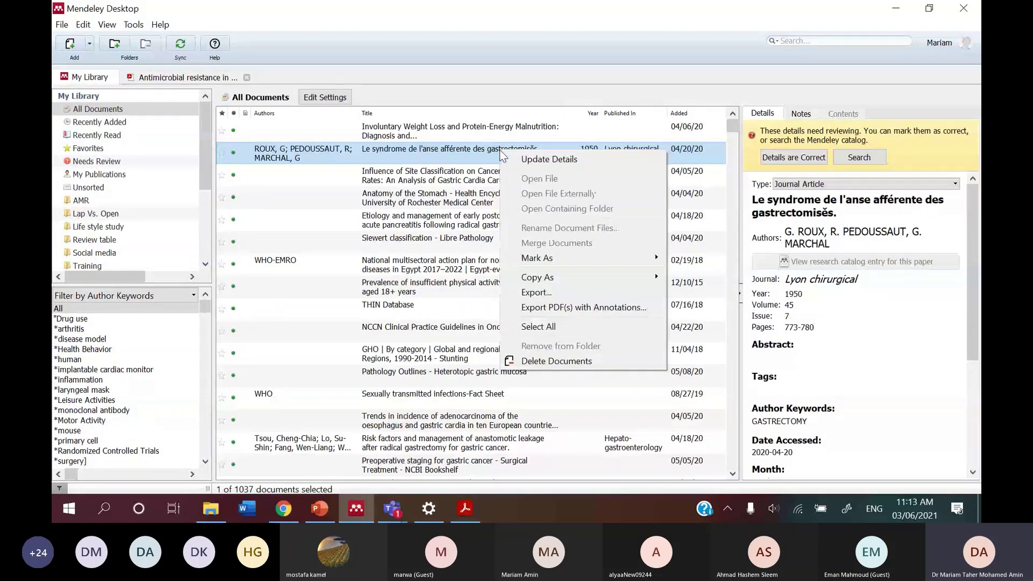
{"action": "left_click", "coordinate": [541, 159]}
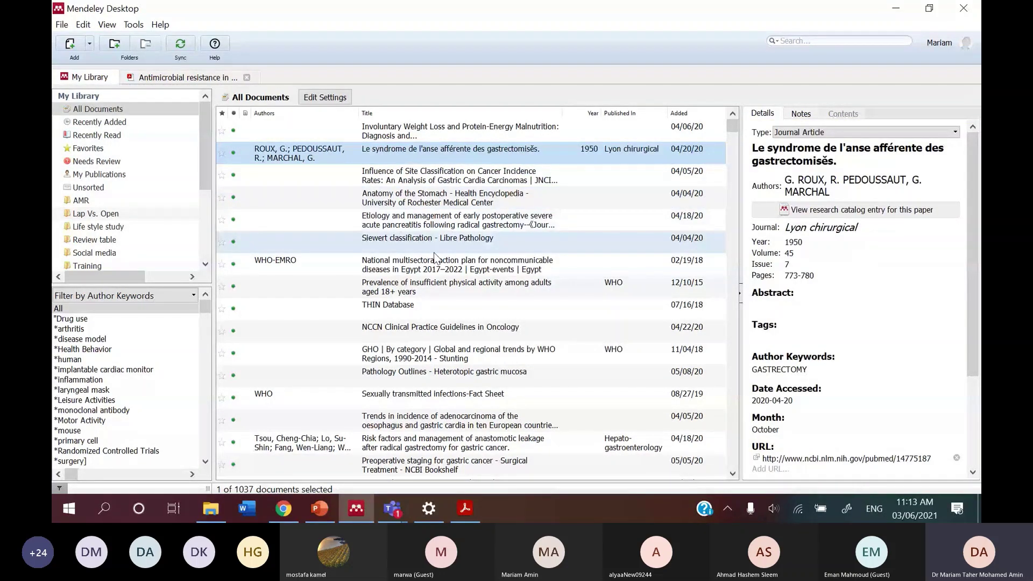
{"action": "scroll", "coordinate": [808, 319], "scroll_direction": "down", "scroll_amount": 5}
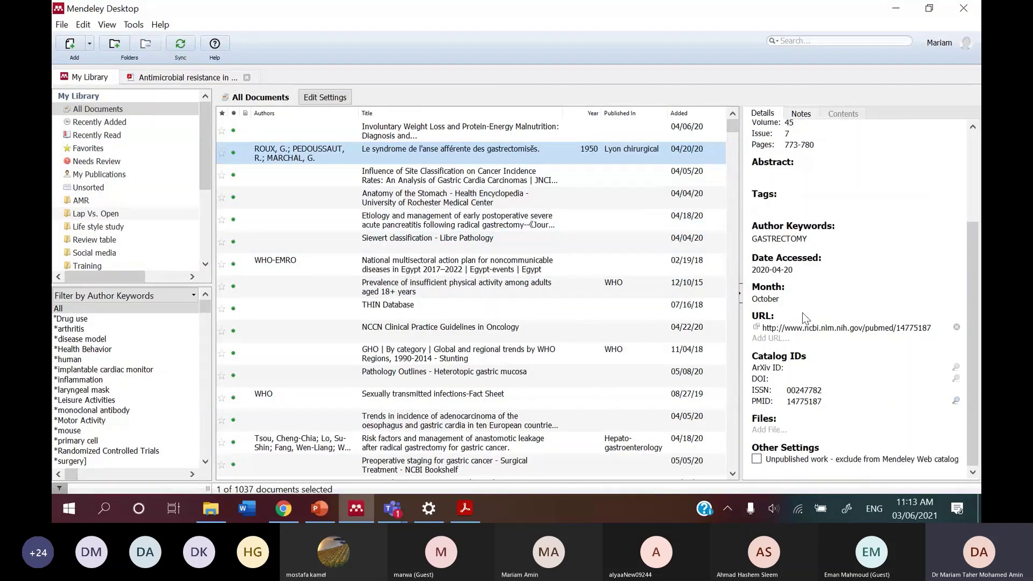
{"action": "scroll", "coordinate": [802, 316], "scroll_direction": "up", "scroll_amount": 5}
{"action": "left_click", "coordinate": [802, 156]}
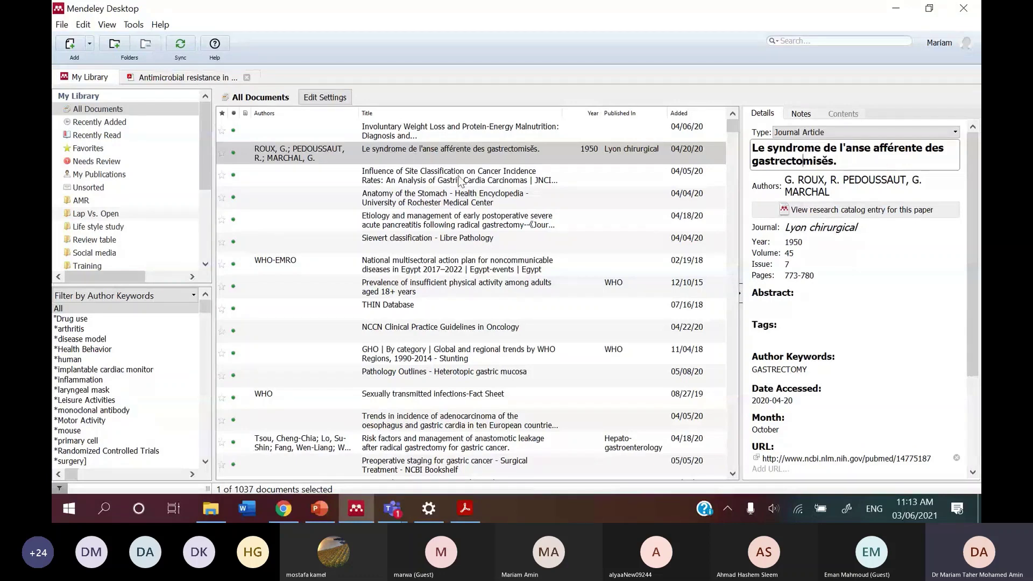
Review the details of the "Heterotopic gastric mucosa", "ER" and "Atrophic Gastritis" entries for missing information and catalog IDs.
{"action": "left_click", "coordinate": [415, 378]}
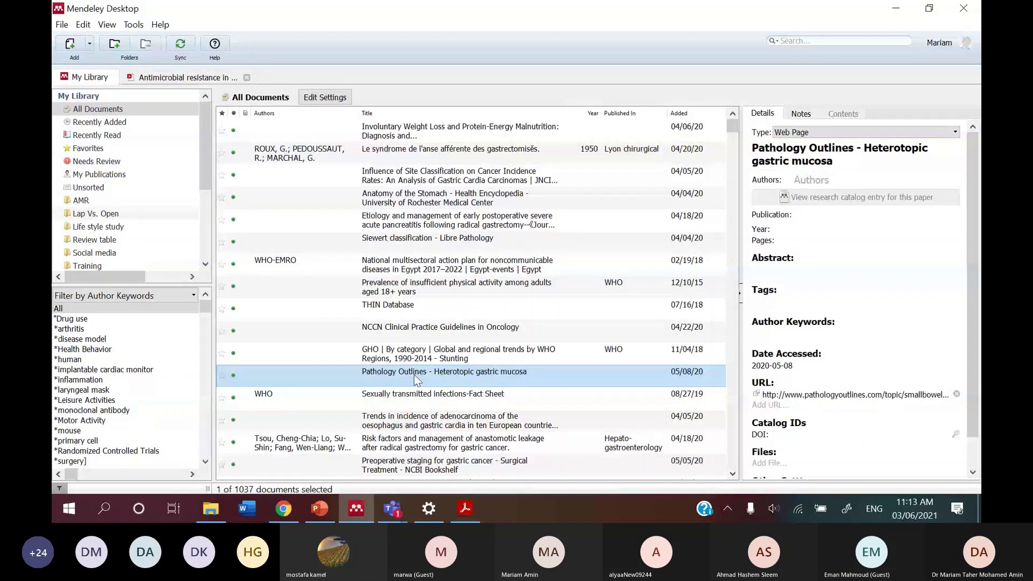
{"action": "scroll", "coordinate": [381, 368], "scroll_direction": "down", "scroll_amount": 3}
{"action": "left_click", "coordinate": [381, 344]}
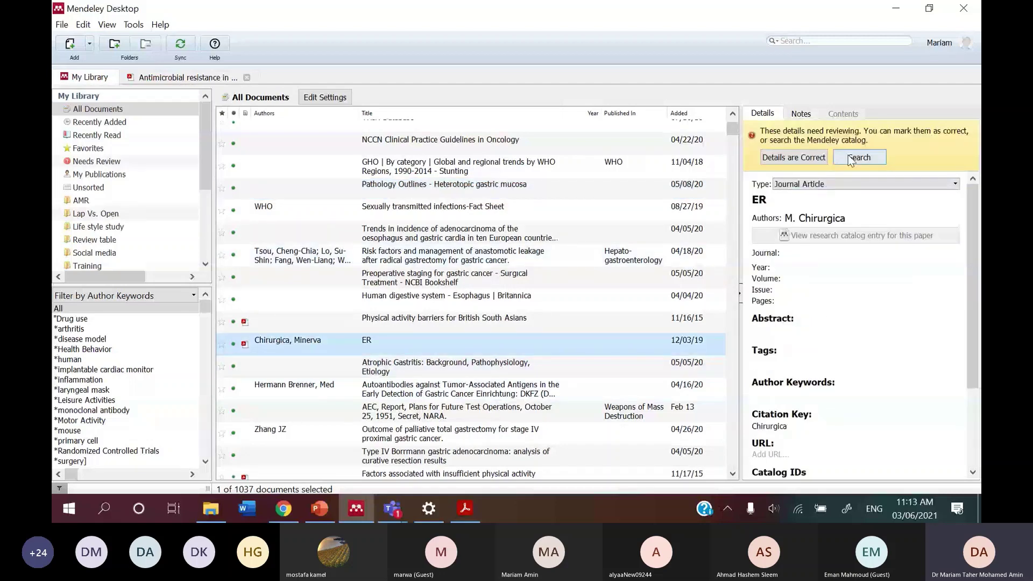
{"action": "left_click", "coordinate": [331, 371]}
{"action": "scroll", "coordinate": [839, 377], "scroll_direction": "down", "scroll_amount": 3}
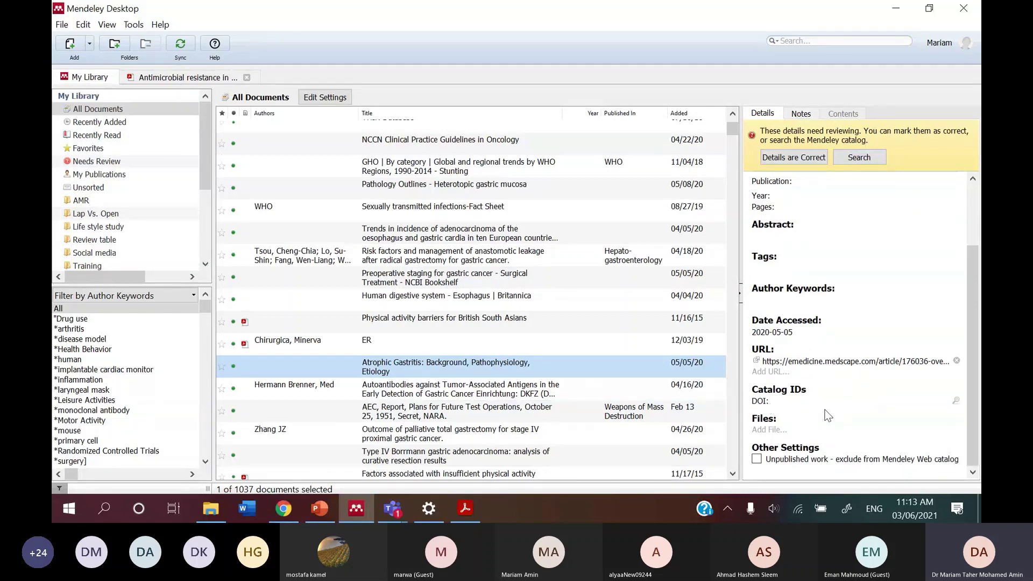
Look up "AEC, Report, Plans for Future Test Operations" by its DOI and update its details.
{"action": "left_click", "coordinate": [309, 408]}
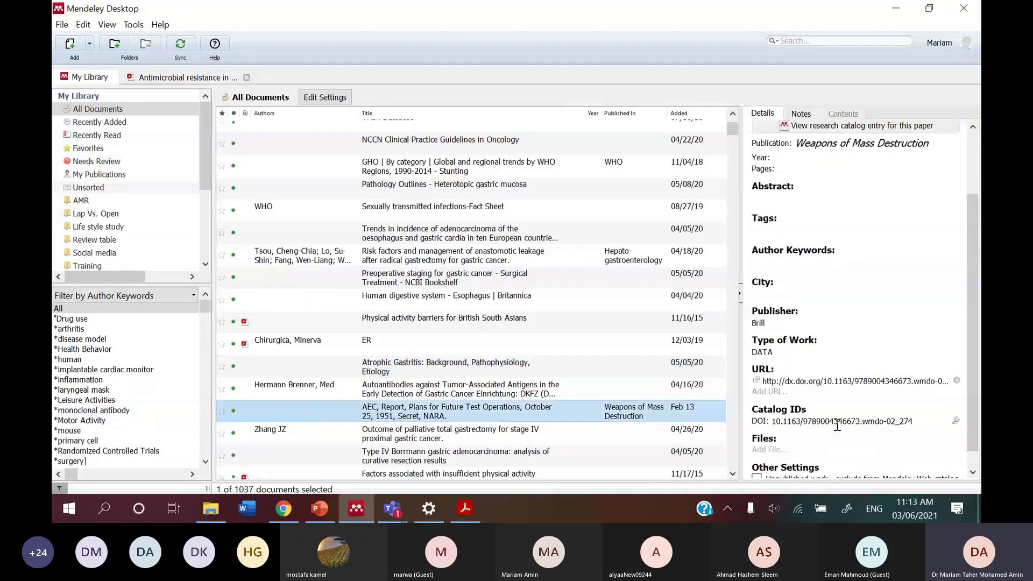
{"action": "left_click", "coordinate": [954, 420]}
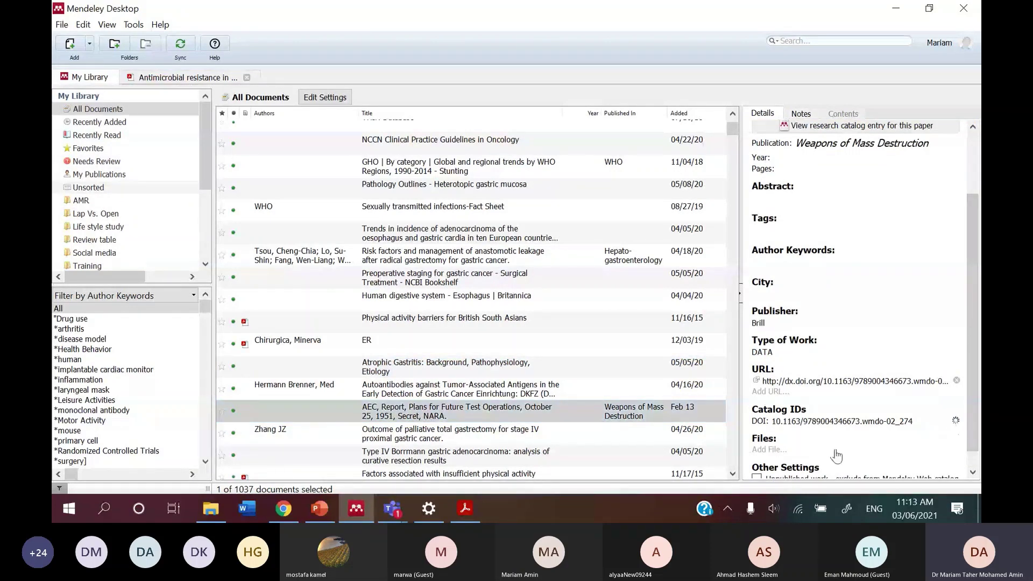
{"action": "left_click", "coordinate": [650, 416]}
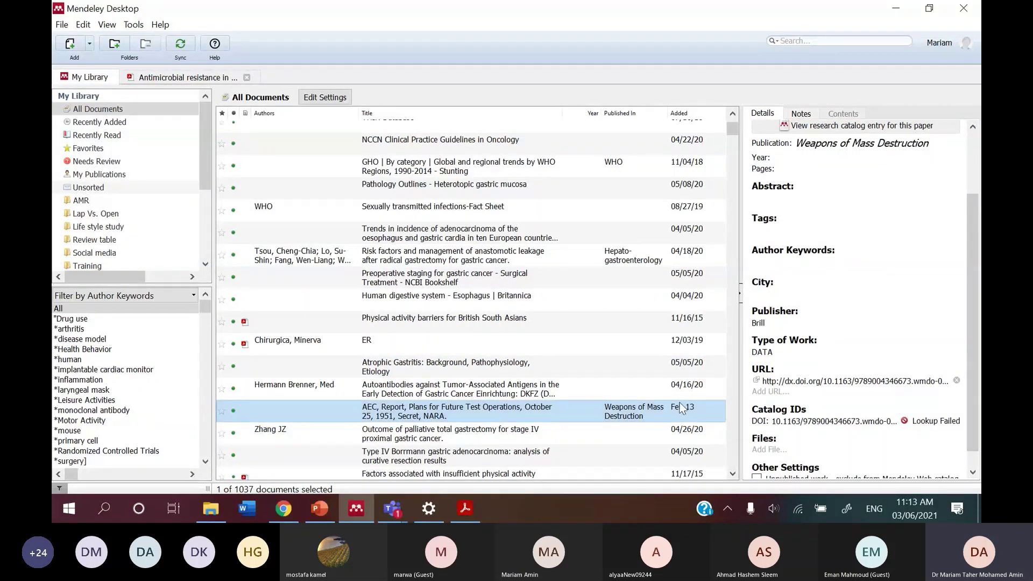
{"action": "right_click", "coordinate": [650, 416]}
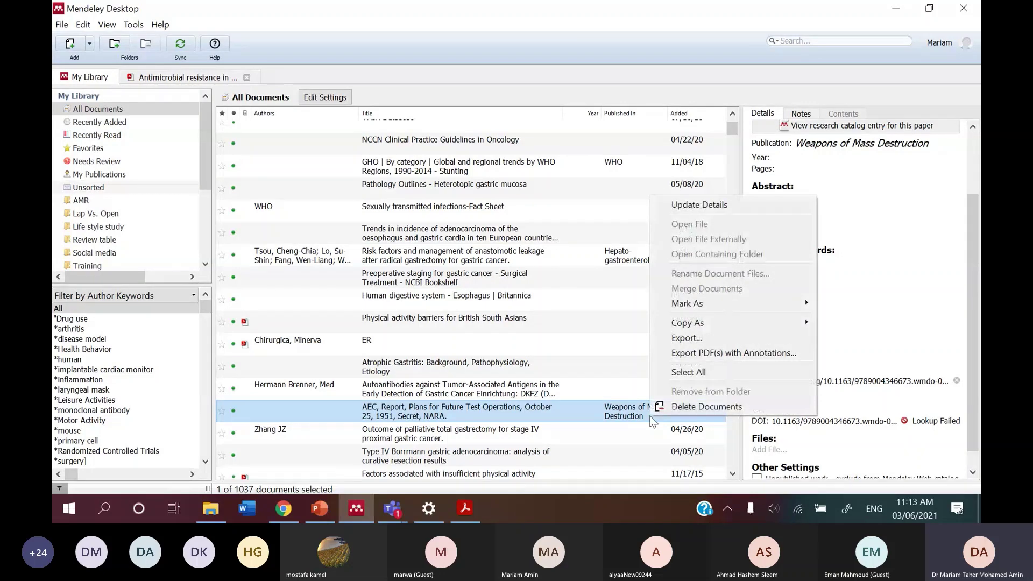
{"action": "left_click", "coordinate": [679, 200]}
{"action": "scroll", "coordinate": [798, 341], "scroll_direction": "up", "scroll_amount": 3}
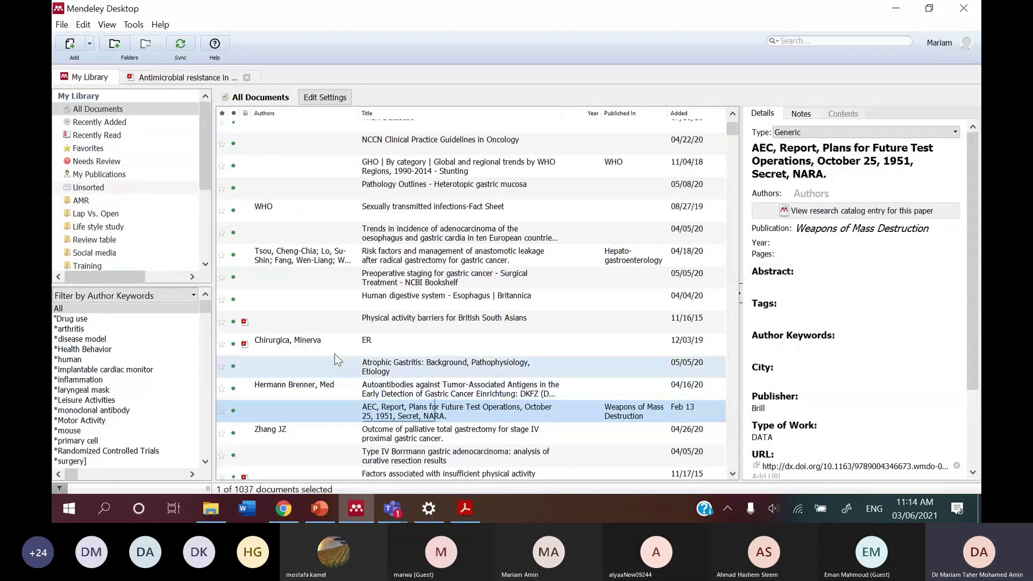
Check All Documents for duplicates and review the merge details of the duplicate sets.
{"action": "left_click", "coordinate": [134, 26]}
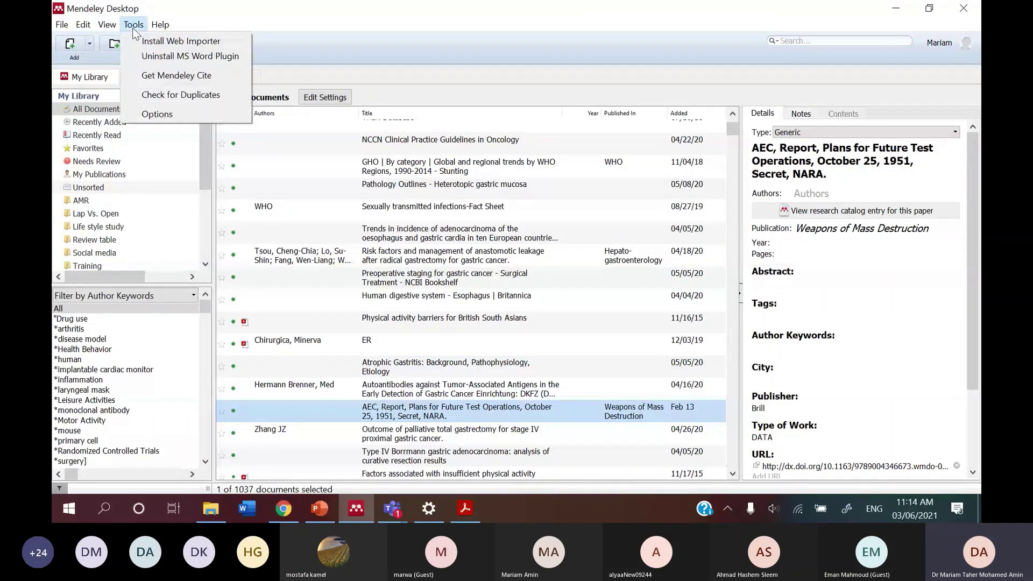
{"action": "left_click", "coordinate": [161, 95]}
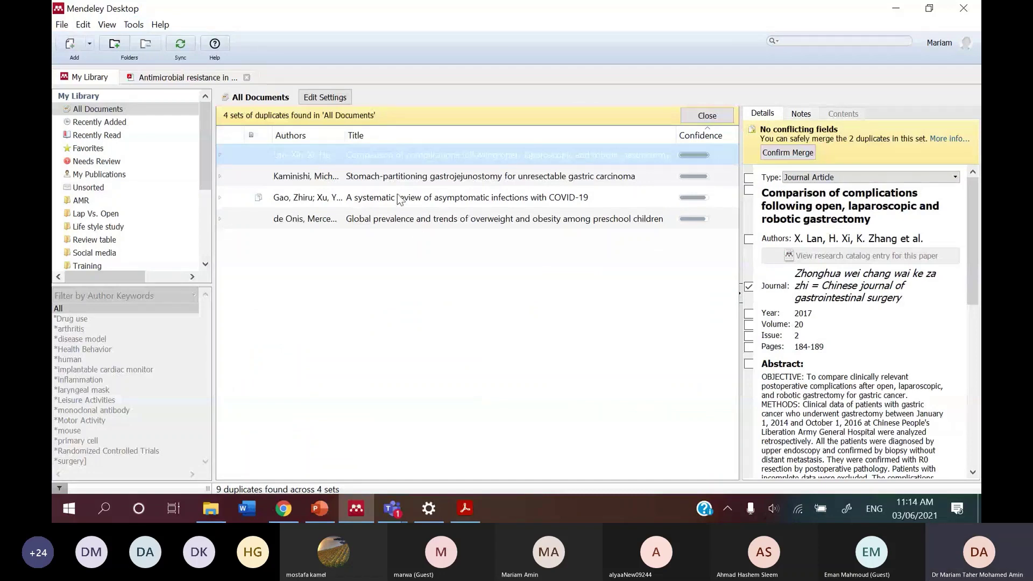
{"action": "left_click", "coordinate": [380, 177]}
{"action": "left_click", "coordinate": [379, 198]}
{"action": "left_click", "coordinate": [376, 218]}
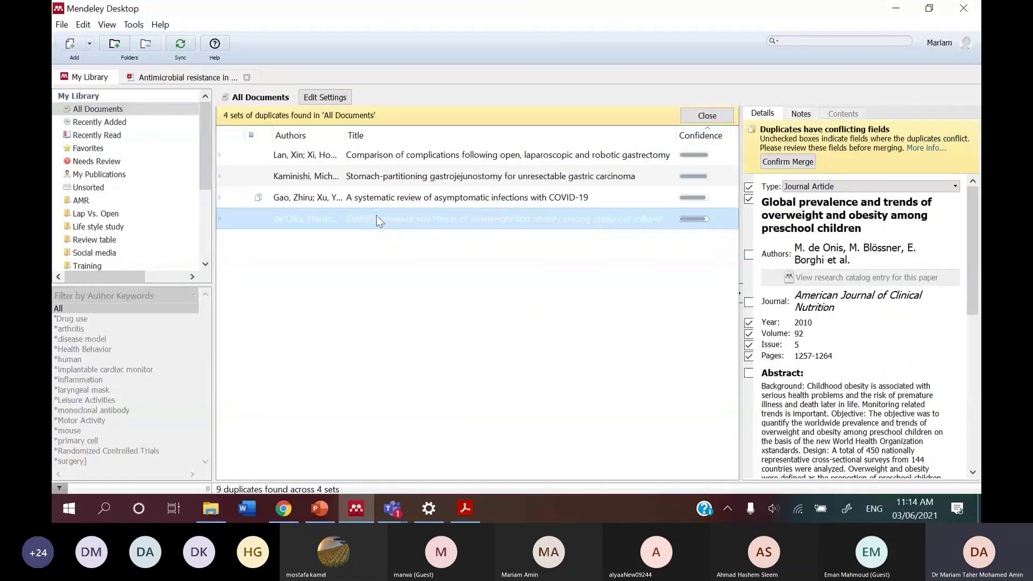
Merge the duplicate sets "Comparison of complications following open, laparoscopic and robotic gastrectomy" and "Stomach-partitioning gastrojejunostomy for unresectable gastric carcinoma".
{"action": "left_click", "coordinate": [418, 159]}
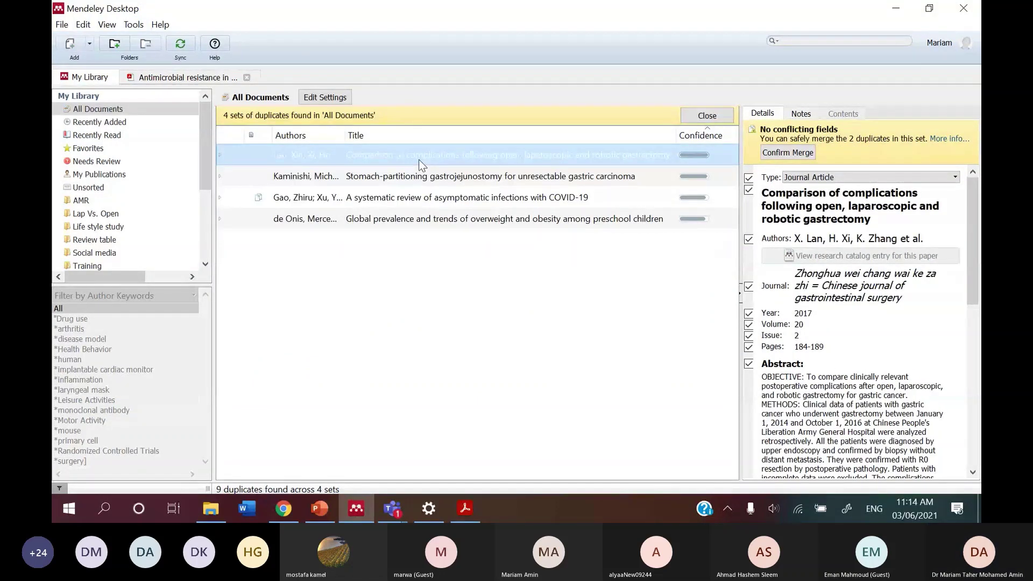
{"action": "left_click", "coordinate": [419, 168]}
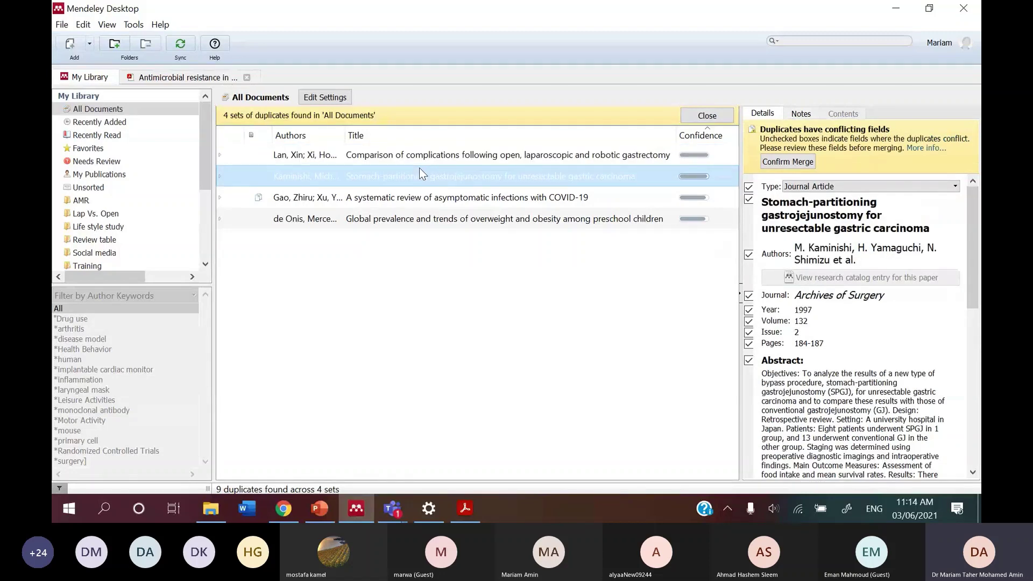
{"action": "left_click", "coordinate": [781, 160]}
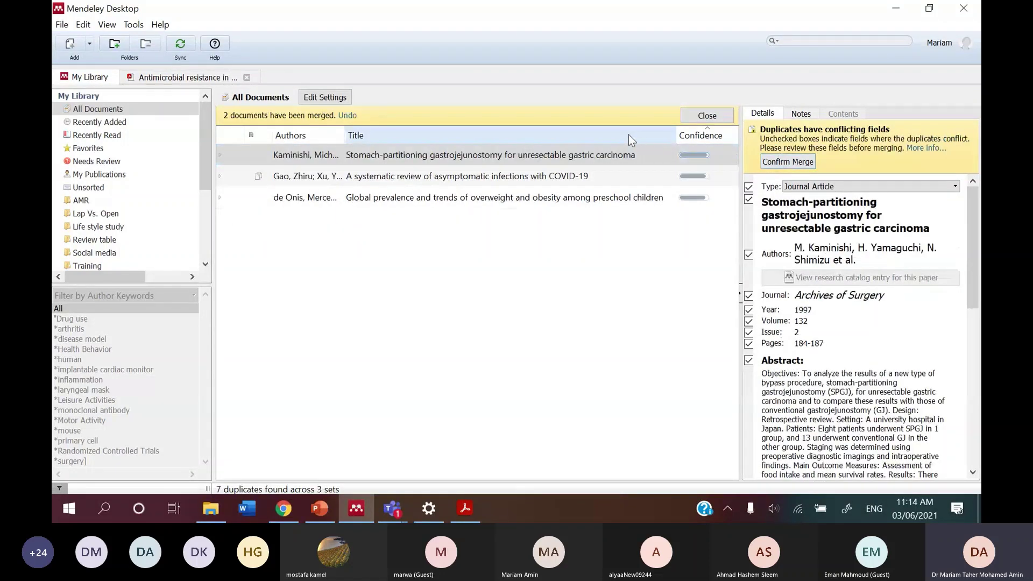
{"action": "left_click", "coordinate": [780, 162]}
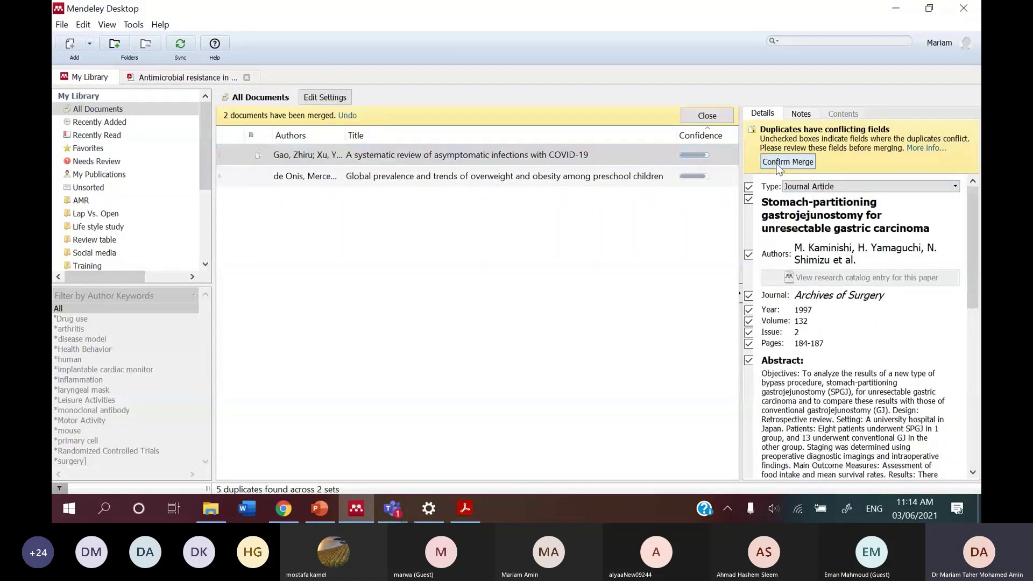
Merge the duplicate sets "A systematic review of asymptomatic infections with COVID-19" and "Global prevalence and trends of overweight and obesity", and close the duplicates list.
{"action": "left_click", "coordinate": [780, 162]}
{"action": "left_click", "coordinate": [780, 162]}
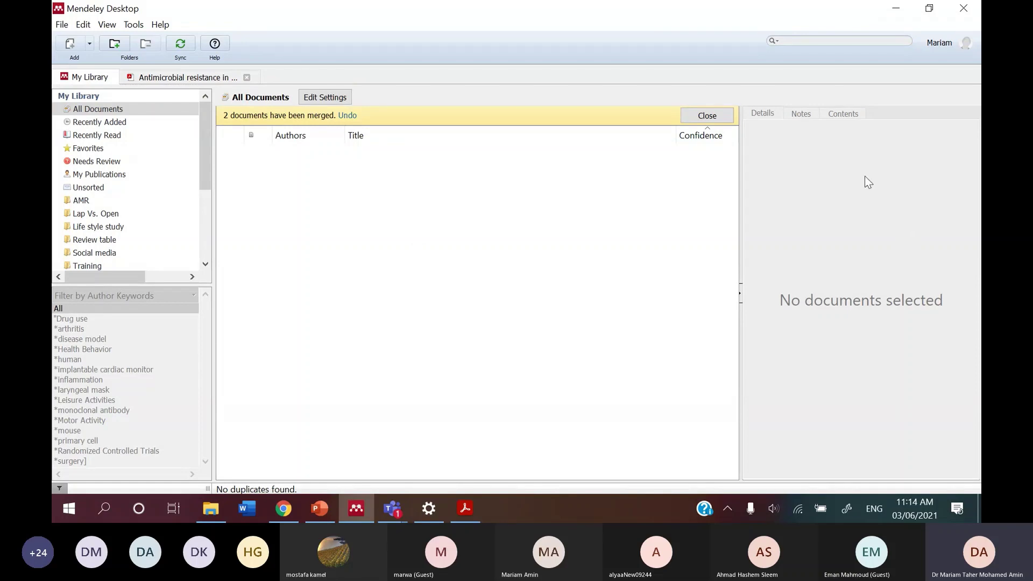
{"action": "left_click", "coordinate": [703, 117]}
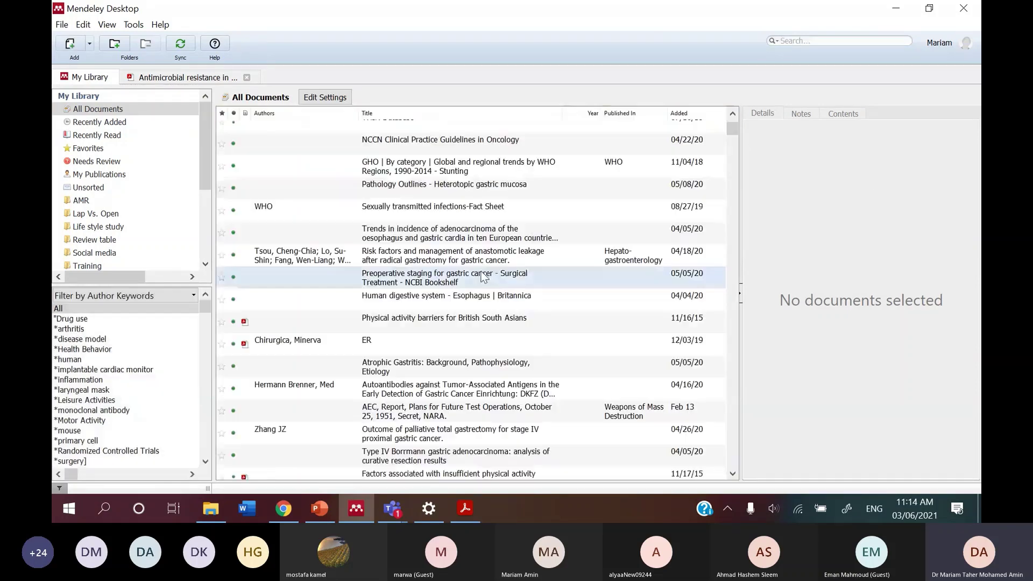
Sort All Documents by attached file and view the details of the "Physical inactivity" entry.
{"action": "scroll", "coordinate": [318, 342], "scroll_direction": "down", "scroll_amount": 5}
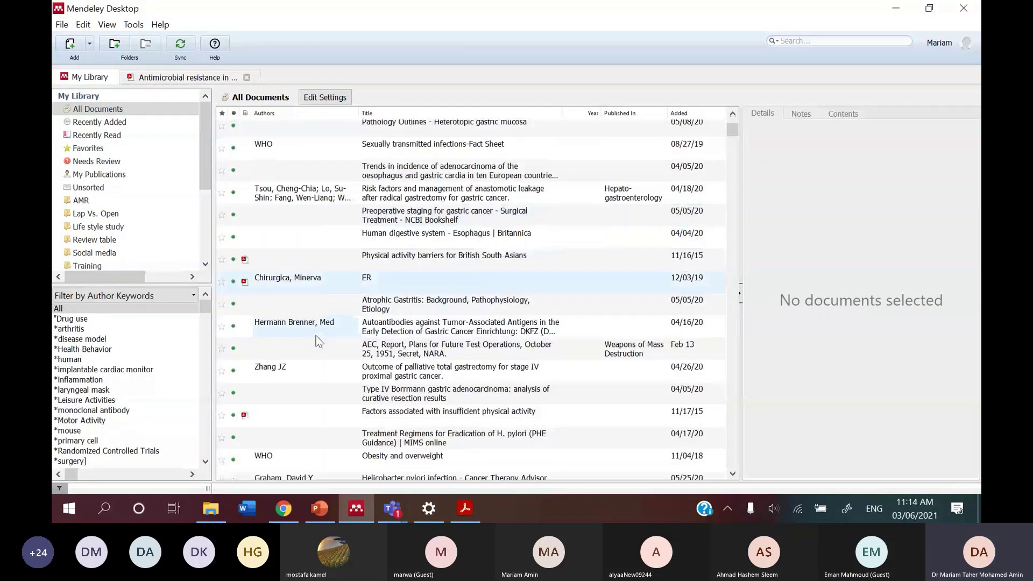
{"action": "left_click", "coordinate": [246, 114]}
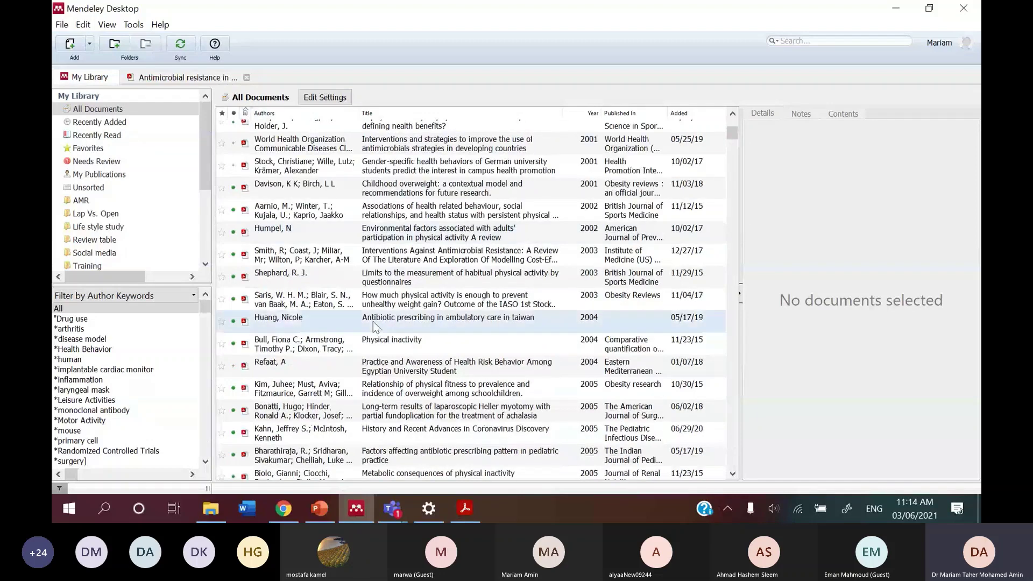
{"action": "left_click", "coordinate": [392, 343]}
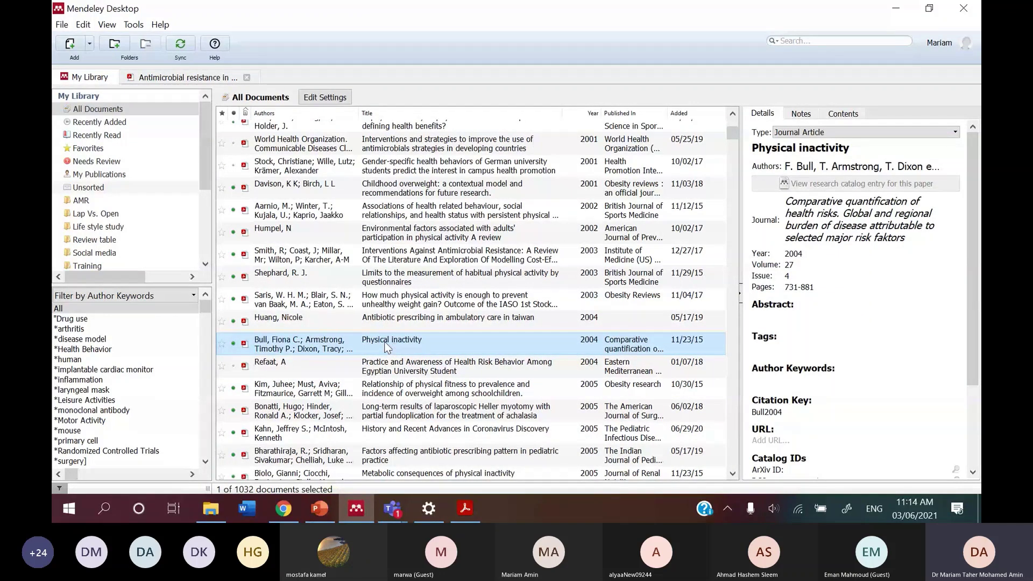
Switch to the PowerPoint presentation and show the "Other tricks" slide and the "Task # 2" slide.
{"action": "left_click", "coordinate": [351, 512]}
{"action": "scroll", "coordinate": [367, 362], "scroll_direction": "down", "scroll_amount": 1}
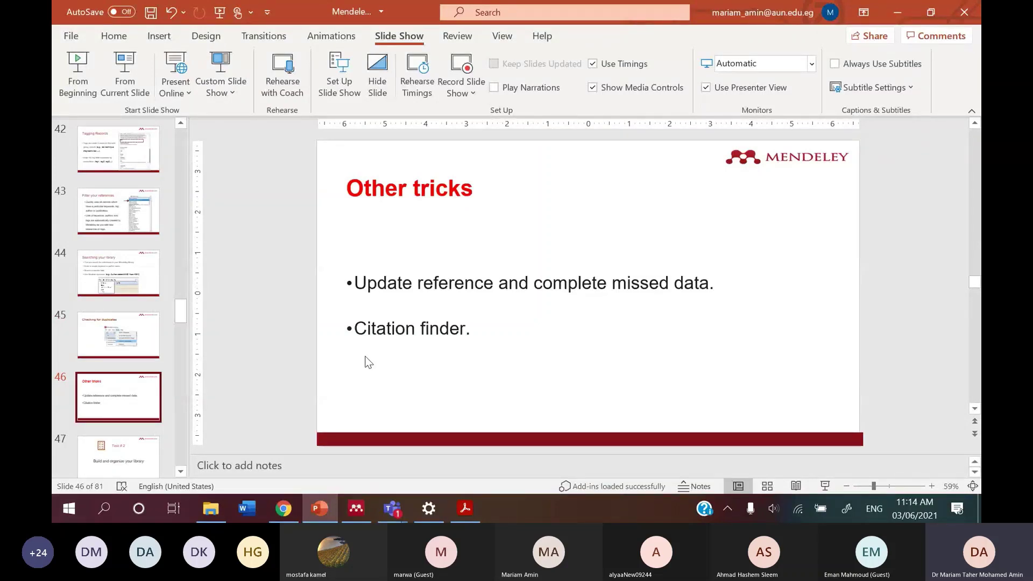
{"action": "scroll", "coordinate": [368, 362], "scroll_direction": "down", "scroll_amount": 1}
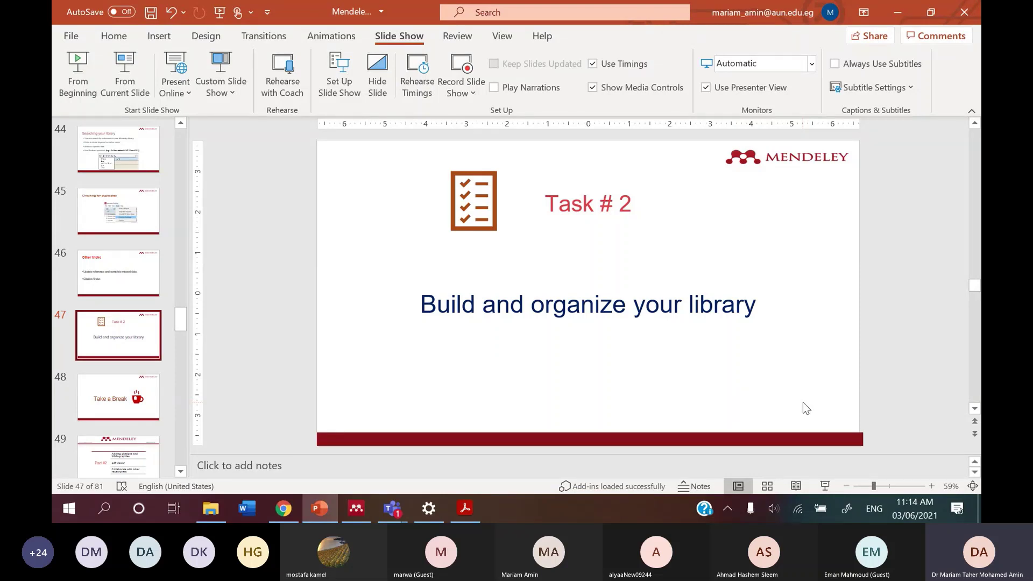
Open the Tasks document from the Workshop documents folder in File Explorer.
{"action": "left_click", "coordinate": [225, 517]}
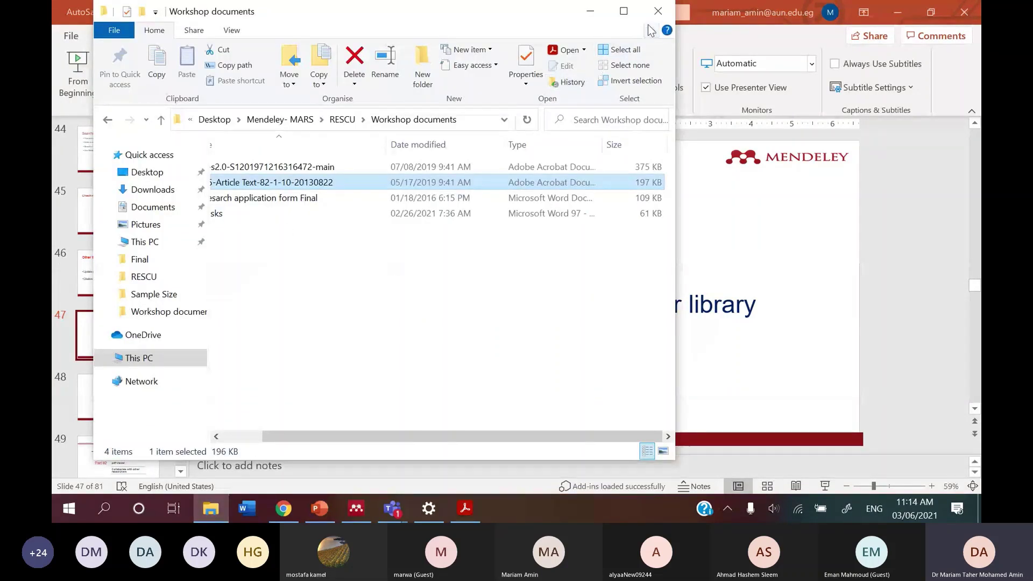
{"action": "left_click", "coordinate": [623, 11]}
{"action": "double_click", "coordinate": [206, 209]}
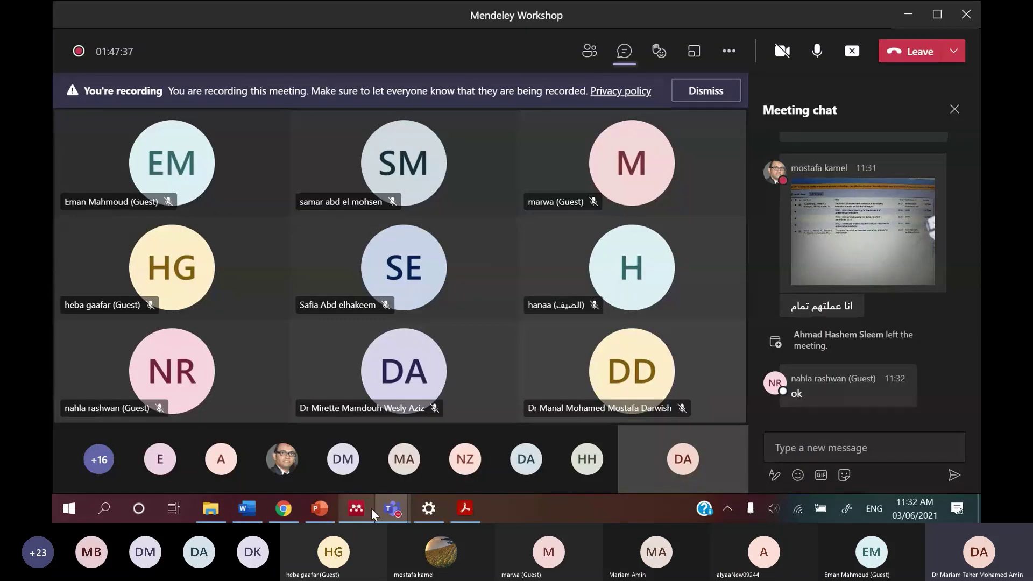
Switch to the Tasks document in Word and review its three tasks and the list of documents to add.
{"action": "left_click", "coordinate": [258, 513]}
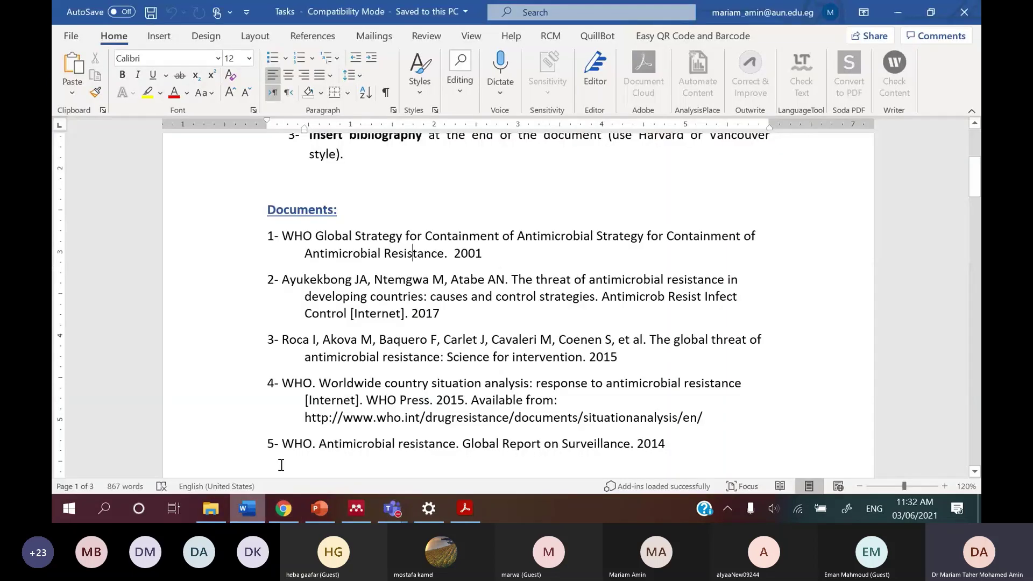
{"action": "scroll", "coordinate": [315, 247], "scroll_direction": "up", "scroll_amount": 3}
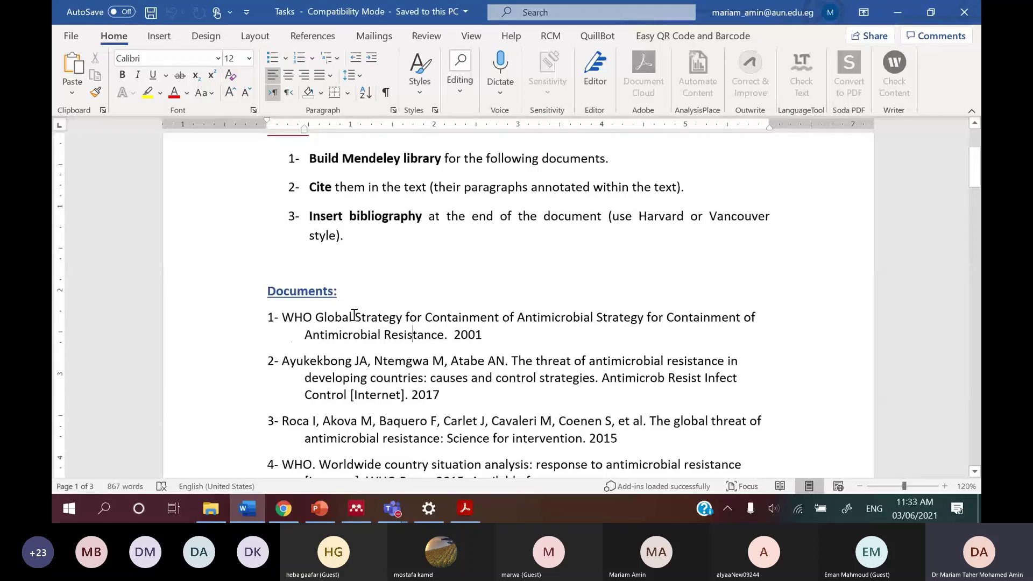
{"action": "scroll", "coordinate": [354, 316], "scroll_direction": "up", "scroll_amount": 1}
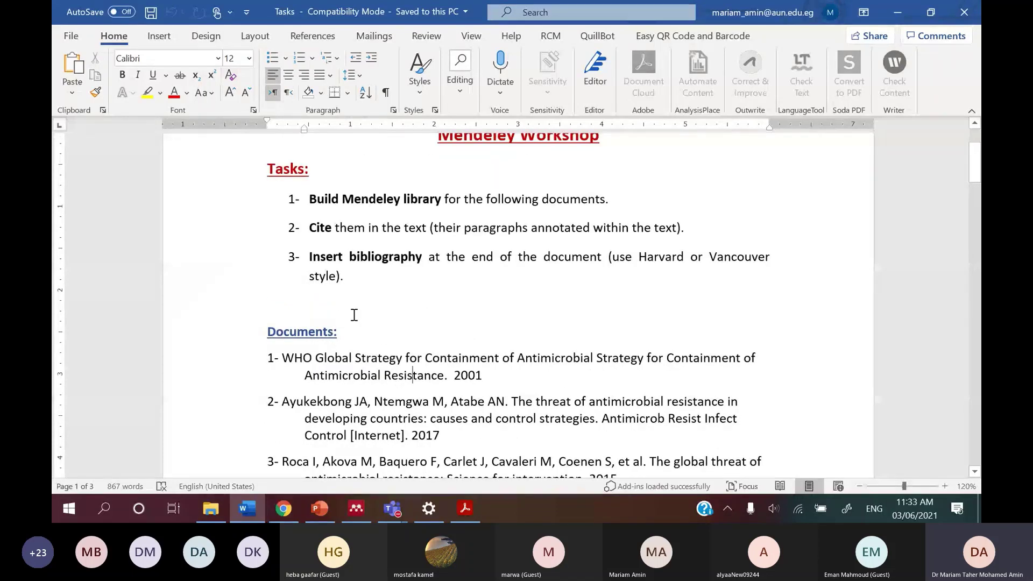
{"action": "scroll", "coordinate": [343, 328], "scroll_direction": "down", "scroll_amount": 8}
{"action": "scroll", "coordinate": [344, 331], "scroll_direction": "down", "scroll_amount": 7}
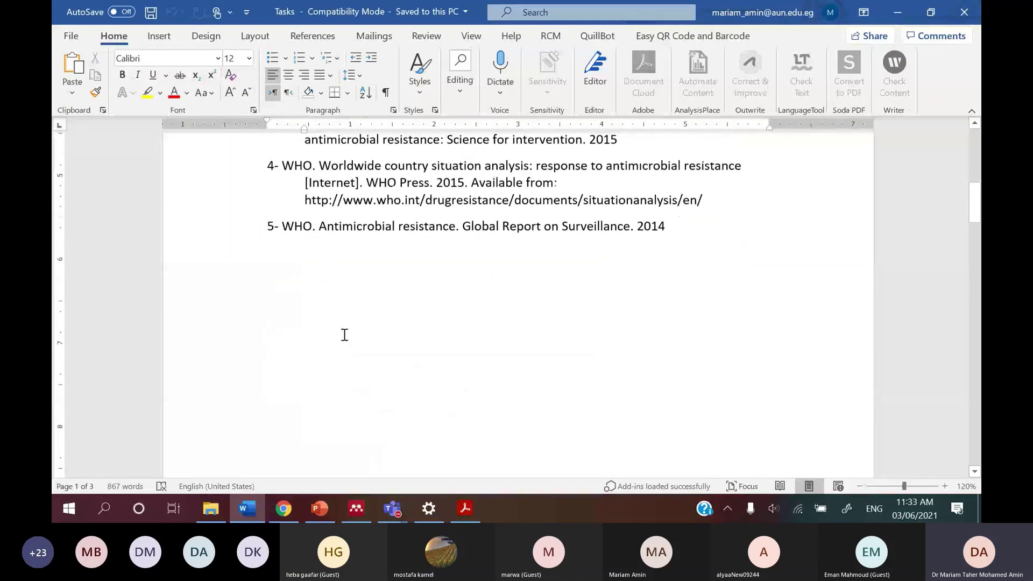
{"action": "scroll", "coordinate": [385, 361], "scroll_direction": "up", "scroll_amount": 10}
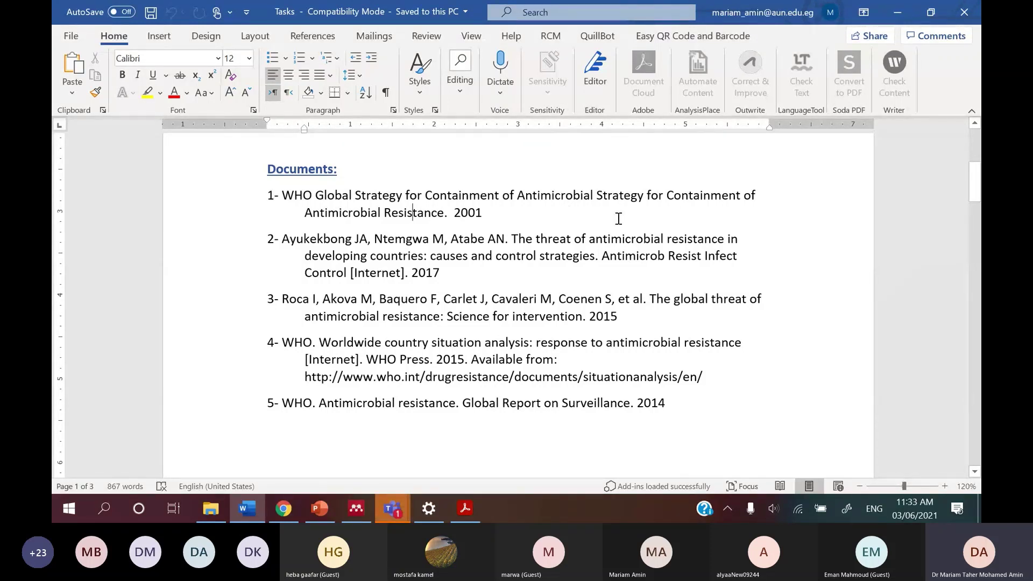
Copy the title of the first listed document, "WHO Global Strategy for Containment of Antimicrobial Resistance", and search Google for it in Chrome.
{"action": "left_click_drag", "start_coordinate": [453, 213], "coordinate": [283, 195]}
{"action": "right_click", "coordinate": [295, 197]}
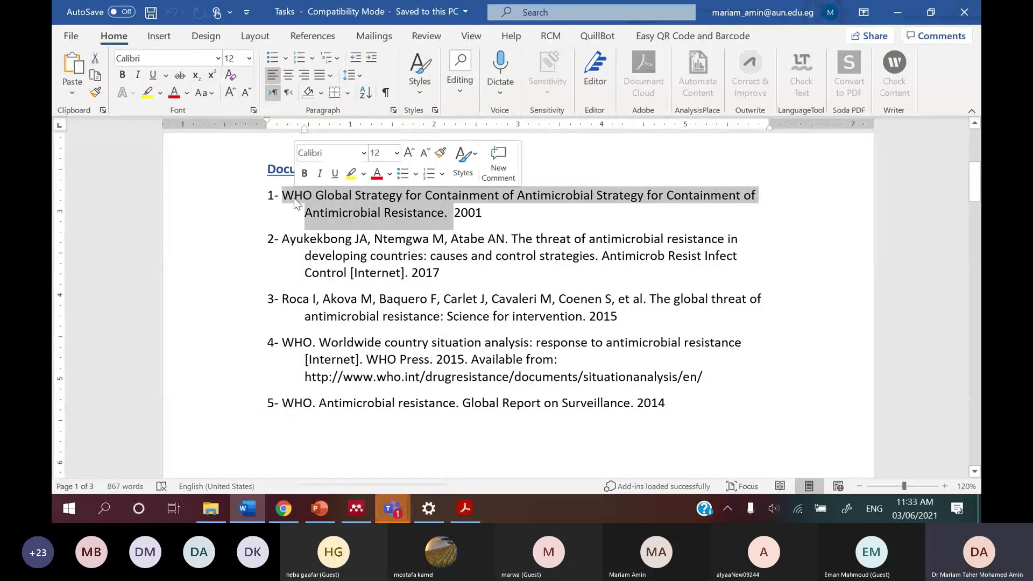
{"action": "left_click", "coordinate": [313, 231]}
{"action": "key", "text": "alt+Tab"}
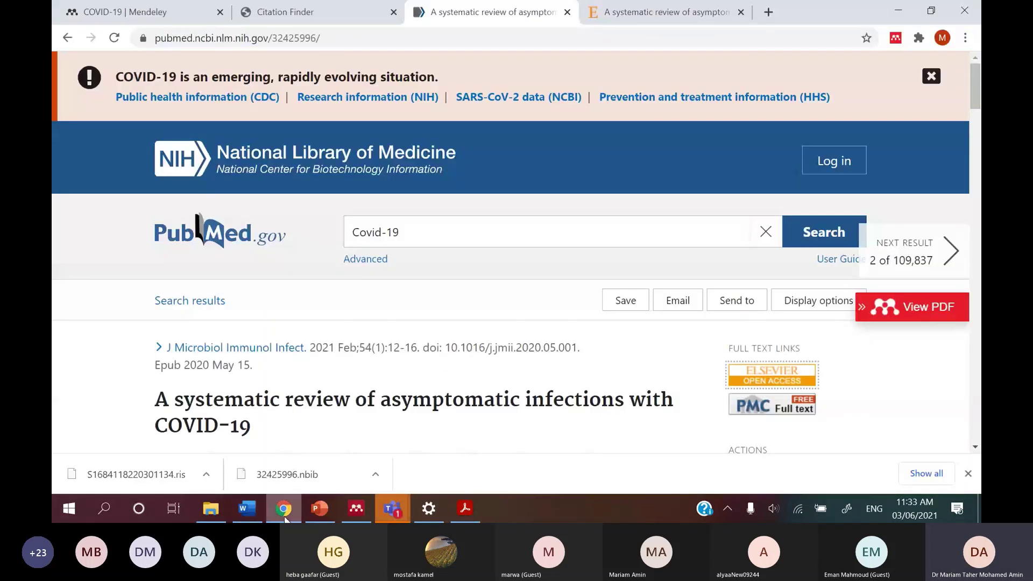
{"action": "left_click", "coordinate": [342, 38]}
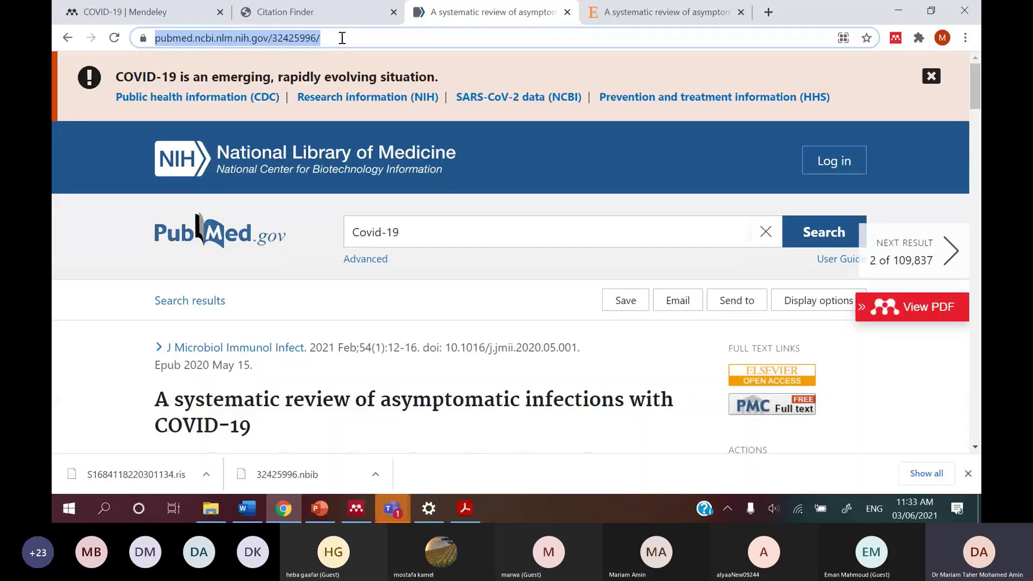
{"action": "key", "text": "ctrl+v"}
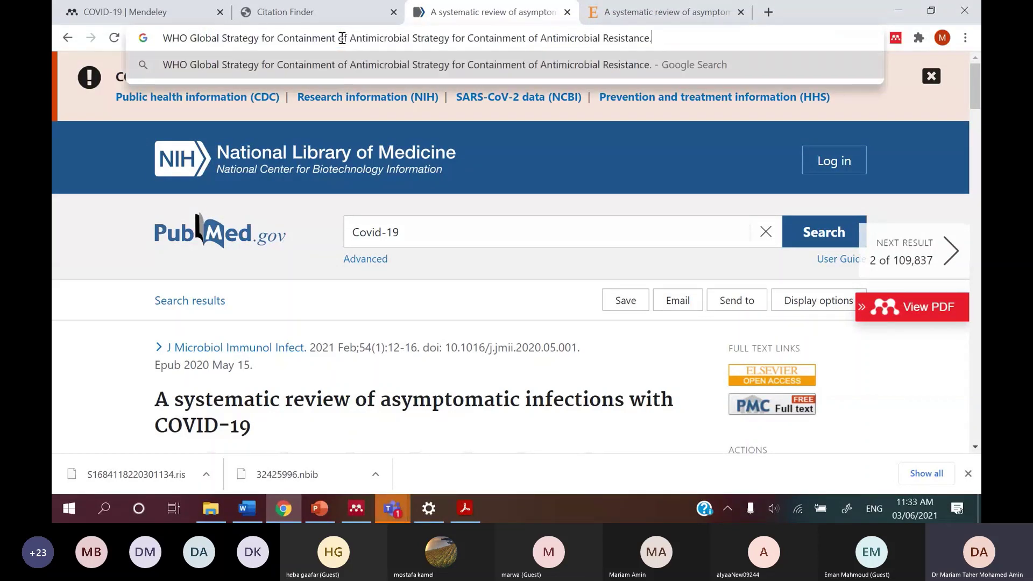
{"action": "key", "text": "Return"}
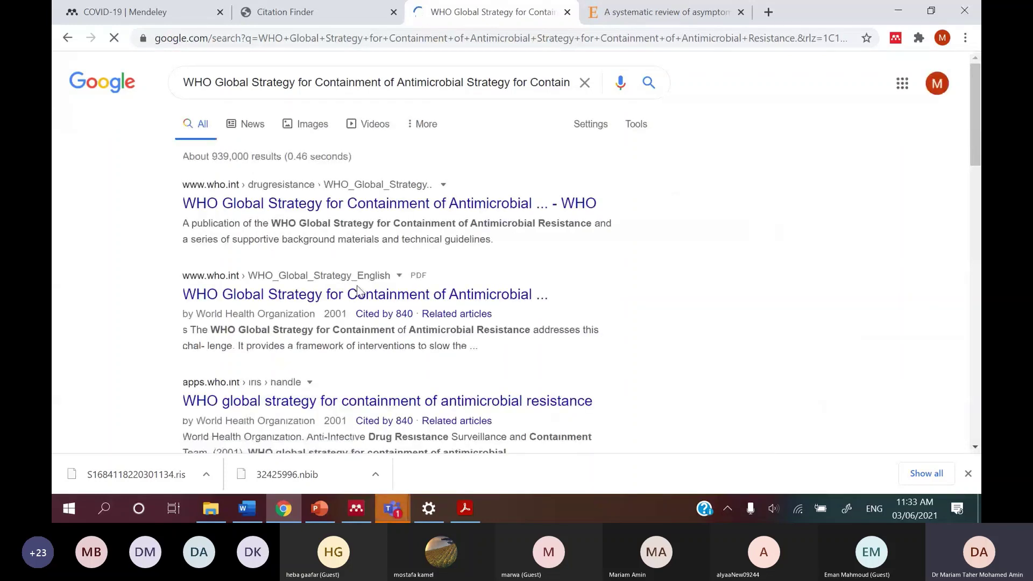
Open the WHO page for the Global Strategy and import its detected reference into the Training folder with Mendeley Web Importer.
{"action": "left_click", "coordinate": [439, 205]}
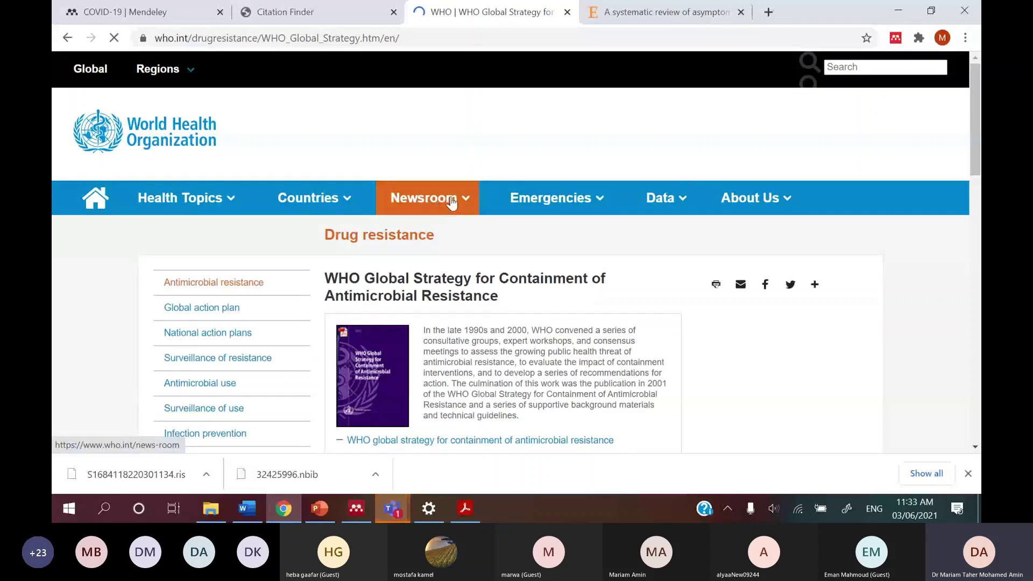
{"action": "scroll", "coordinate": [541, 409], "scroll_direction": "down", "scroll_amount": 1}
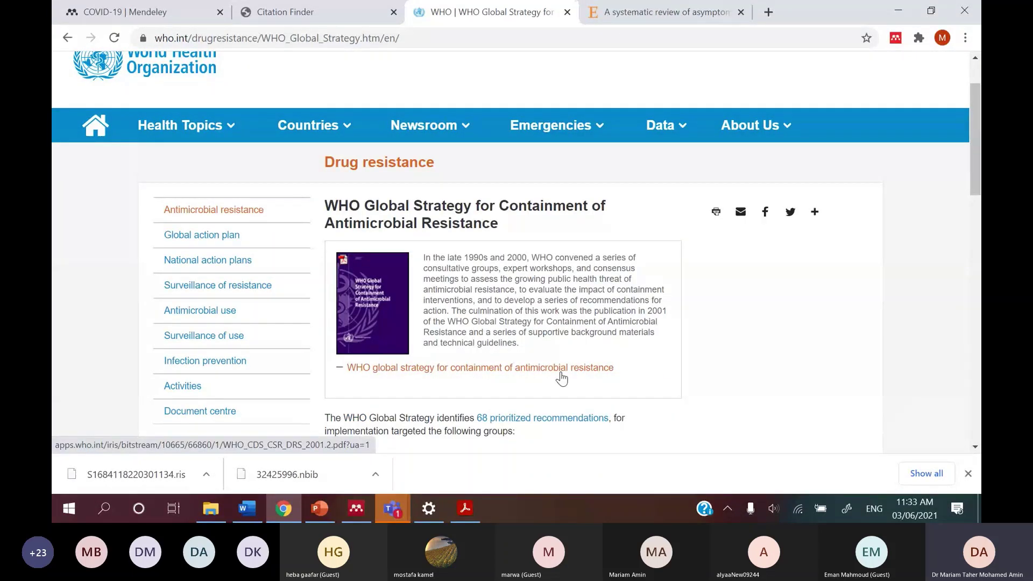
{"action": "left_click", "coordinate": [896, 39]}
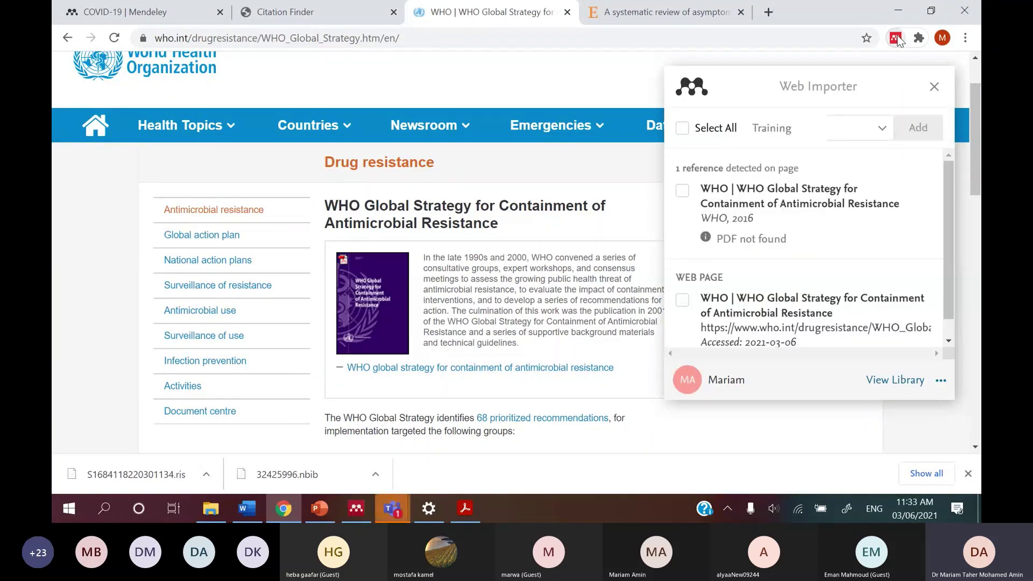
{"action": "left_click", "coordinate": [682, 191]}
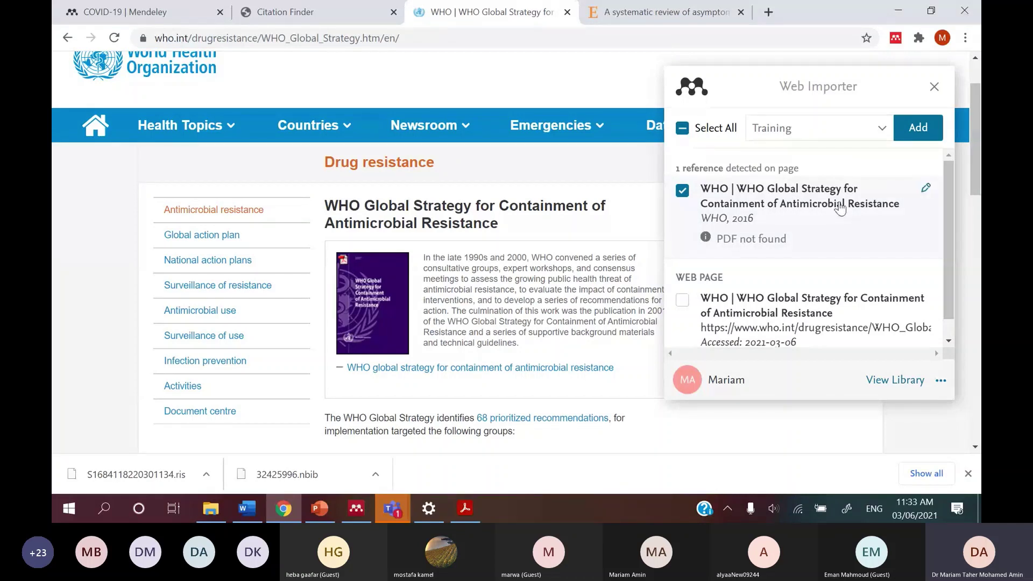
{"action": "left_click", "coordinate": [913, 135]}
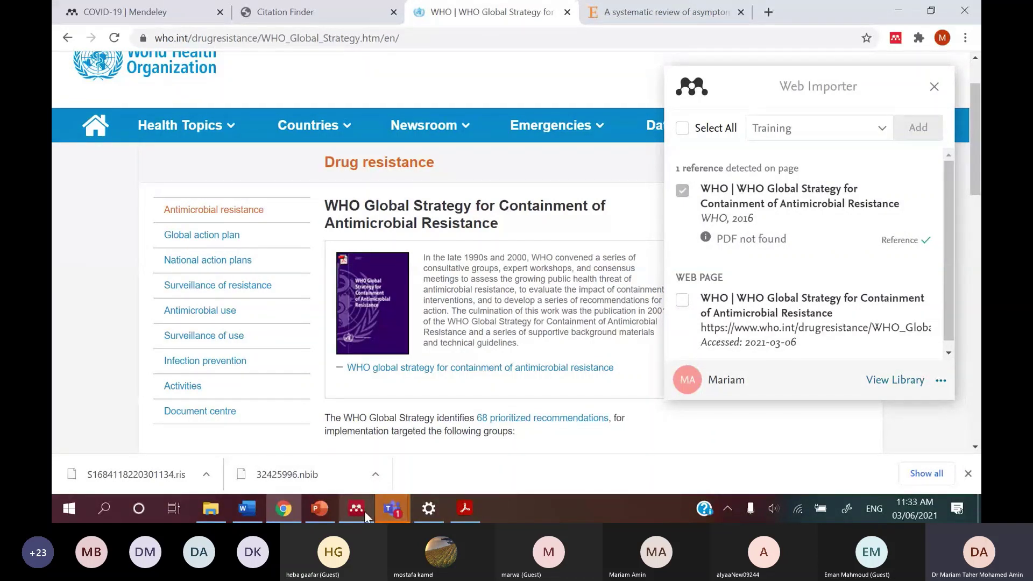
Switch to Mendeley Desktop, sync the library and dismiss the planned upgrade notice.
{"action": "mouse_move", "coordinate": [364, 511]}
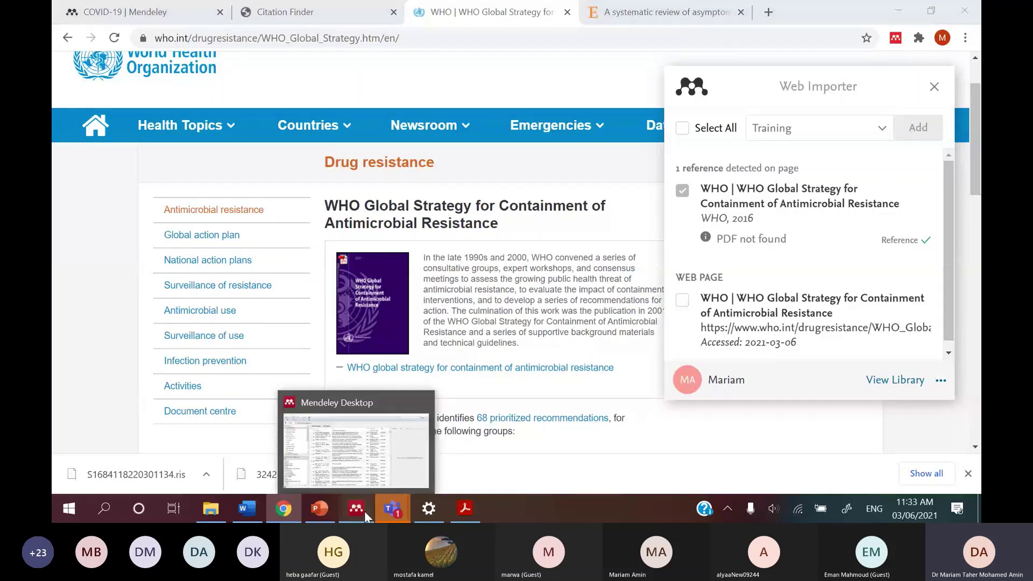
{"action": "left_click", "coordinate": [364, 511]}
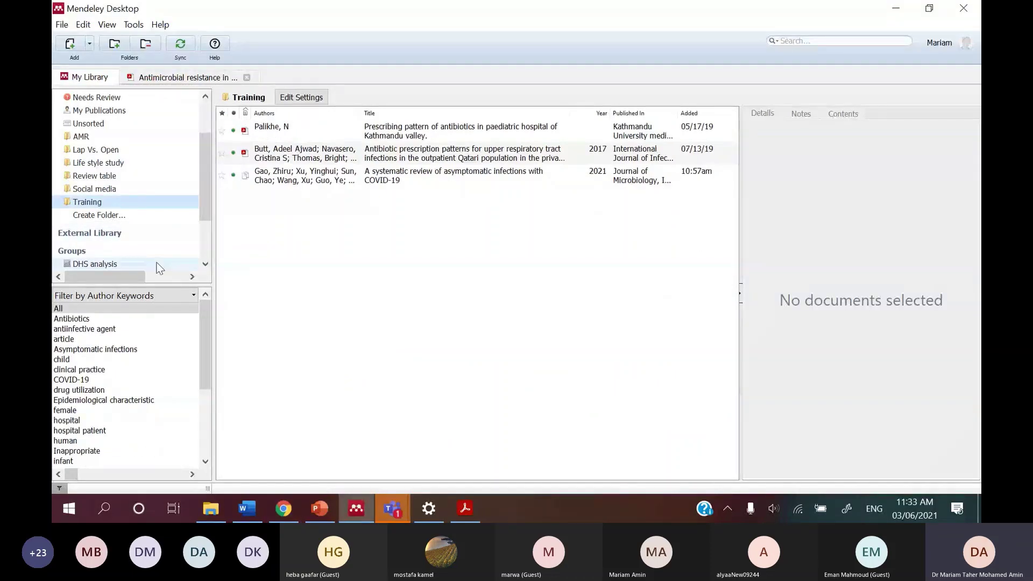
{"action": "left_click", "coordinate": [183, 51]}
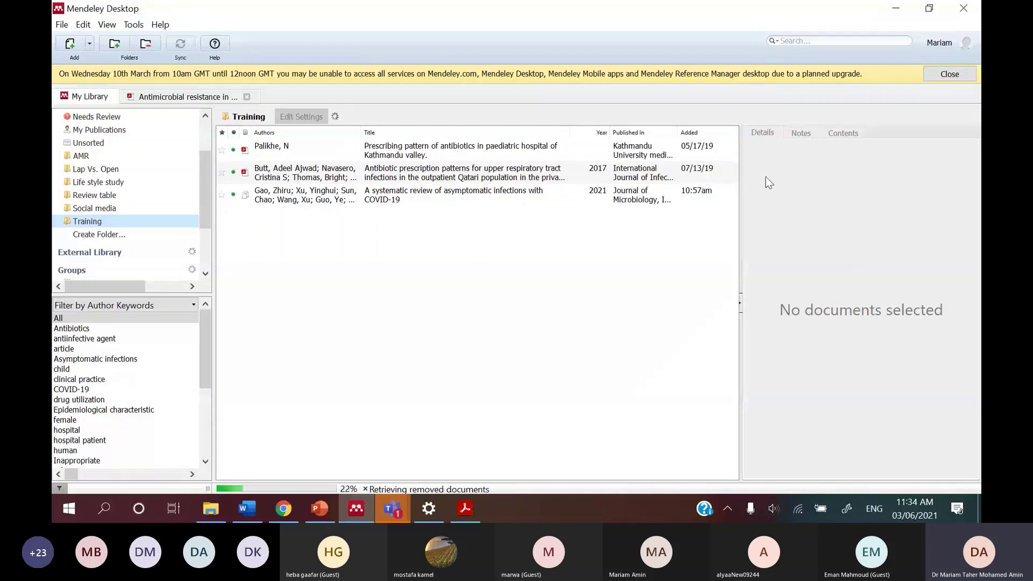
{"action": "left_click", "coordinate": [949, 74]}
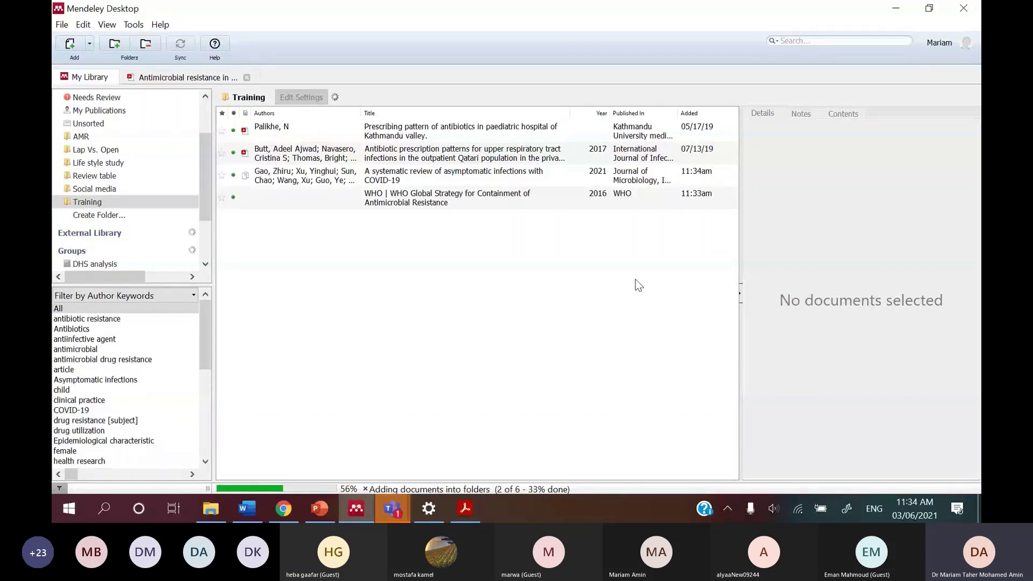
Review the details, URL and catalog IDs of the "WHO Global Strategy for Containment of Antimicrobial Resistance" entry in Training.
{"action": "left_click", "coordinate": [497, 200]}
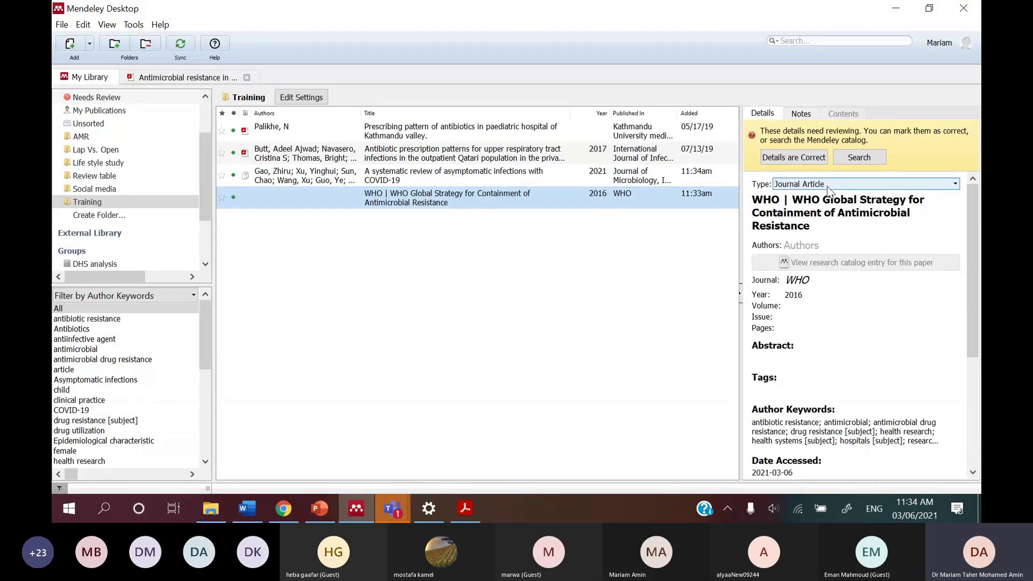
{"action": "scroll", "coordinate": [803, 287], "scroll_direction": "down", "scroll_amount": 5}
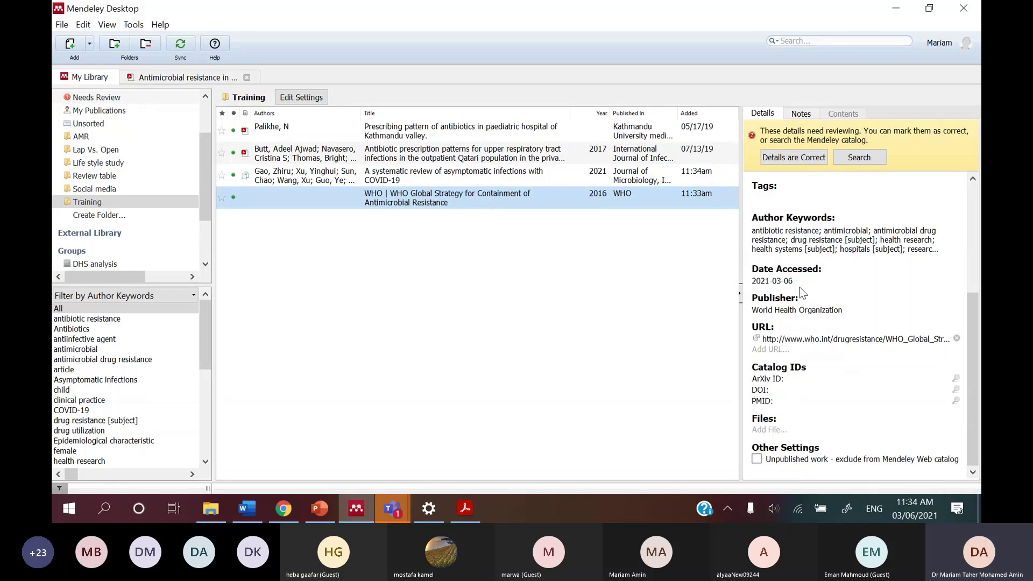
{"action": "left_click", "coordinate": [552, 303]}
Save the strategy PDF from Chrome as WHO_CDS_CSR_DRS_2001.2 in the Workshop documents folder and bring up that folder in File Explorer.
{"action": "left_click", "coordinate": [274, 515]}
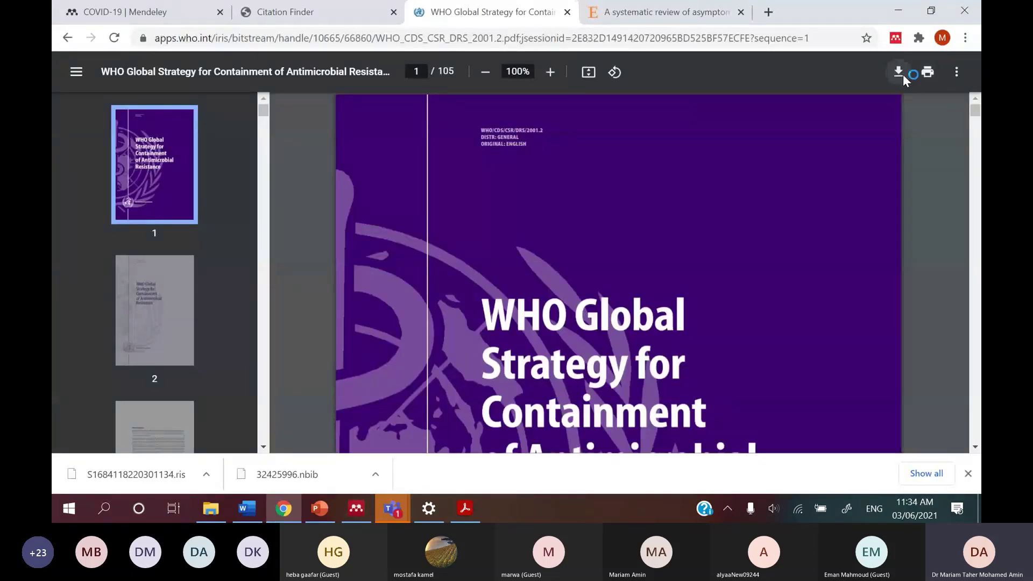
{"action": "left_click", "coordinate": [903, 74]}
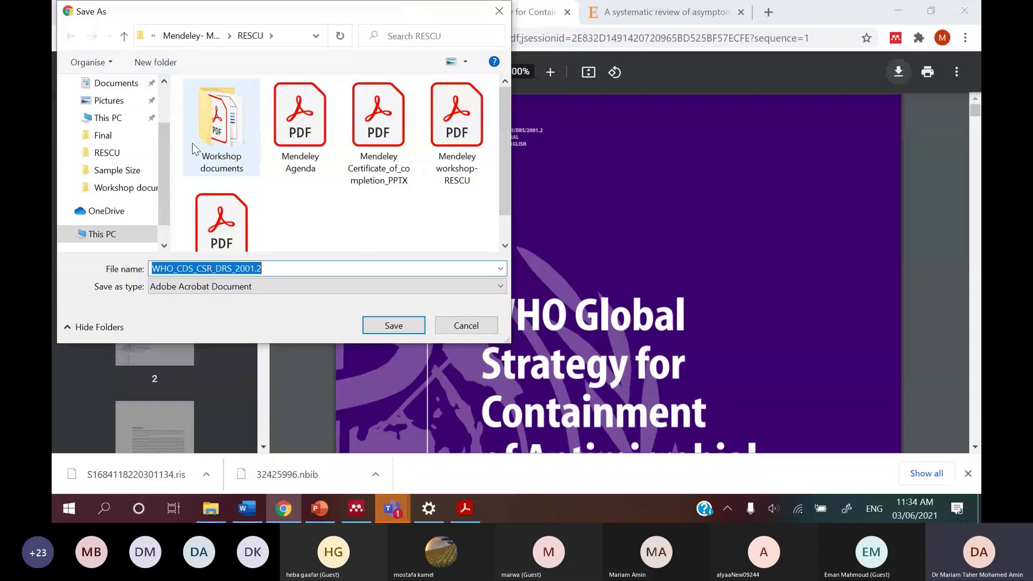
{"action": "left_click", "coordinate": [392, 324]}
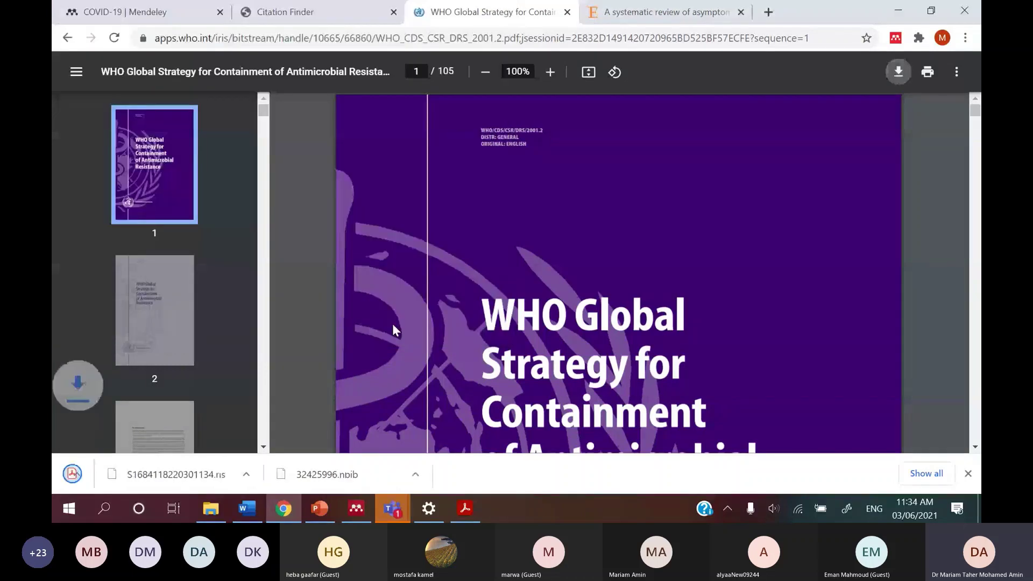
{"action": "key", "text": "alt+Tab"}
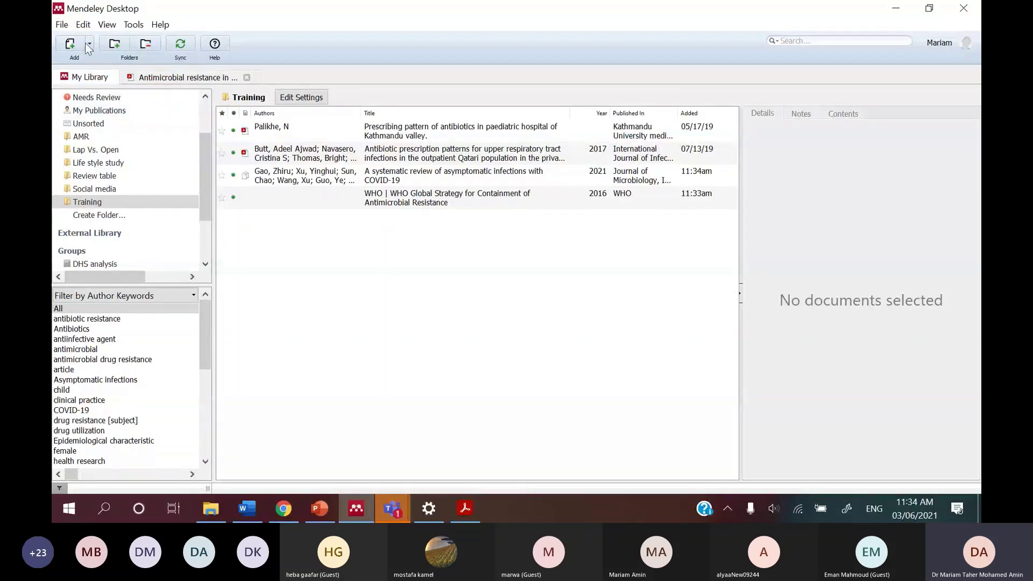
{"action": "left_click", "coordinate": [227, 518]}
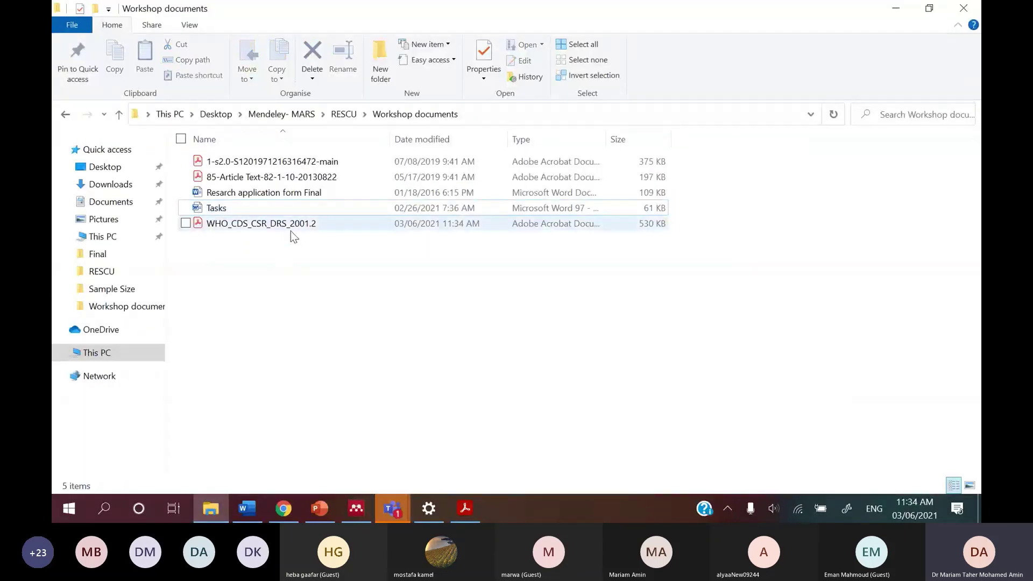
Add WHO_CDS_CSR_DRS_2001.2 from Workshop documents to the Training folder in Mendeley Desktop and open the PDF for reading.
{"action": "left_click_drag", "start_coordinate": [292, 231], "coordinate": [586, 379]}
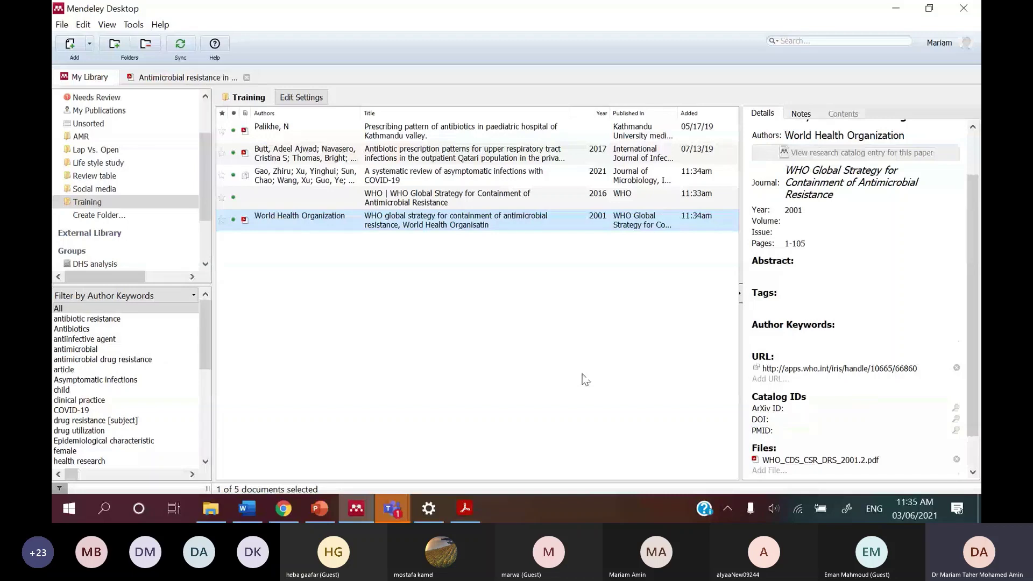
{"action": "left_click", "coordinate": [585, 380]}
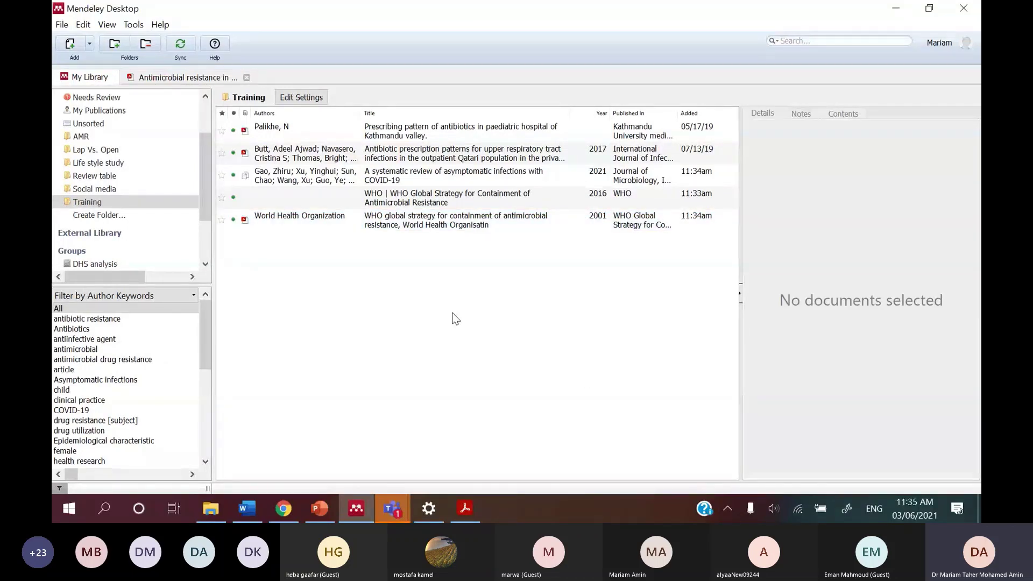
{"action": "left_click", "coordinate": [423, 229]}
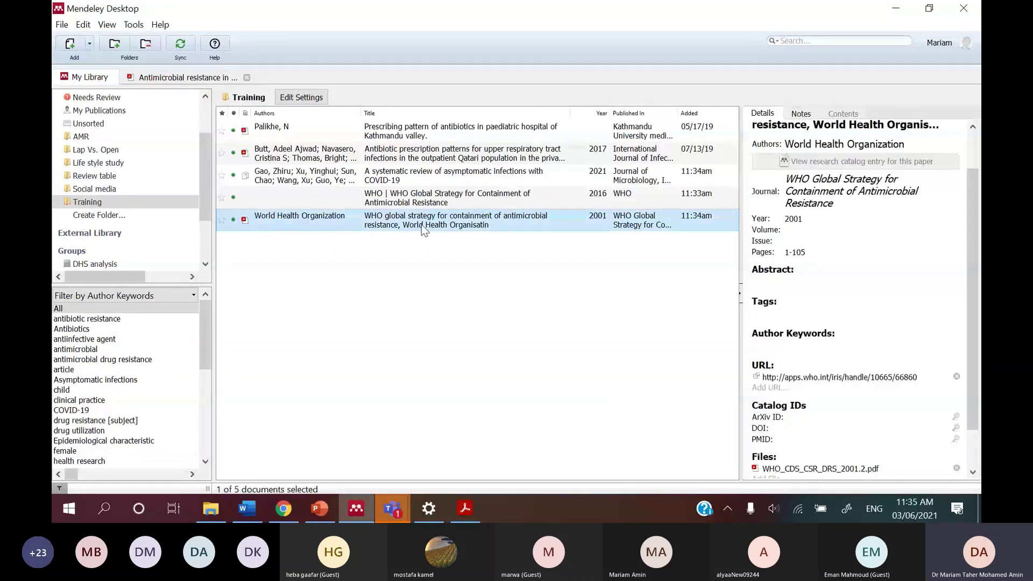
{"action": "double_click", "coordinate": [421, 224]}
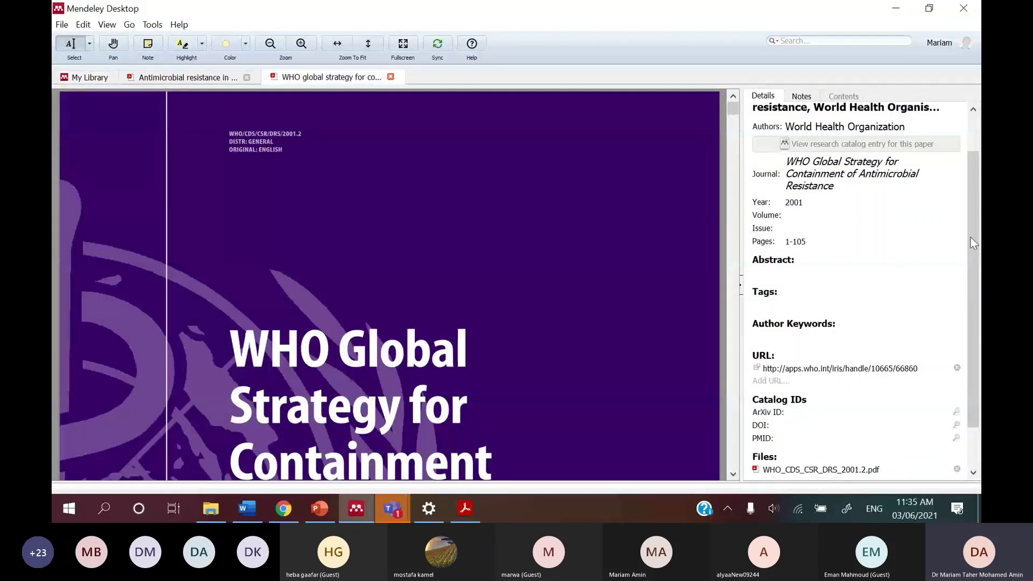
Check the strategy PDF's cover, acknowledgements and copyright page, and set the entry's document type to Book.
{"action": "scroll", "coordinate": [973, 242], "scroll_direction": "up", "scroll_amount": 2}
{"action": "scroll", "coordinate": [508, 289], "scroll_direction": "down", "scroll_amount": 10}
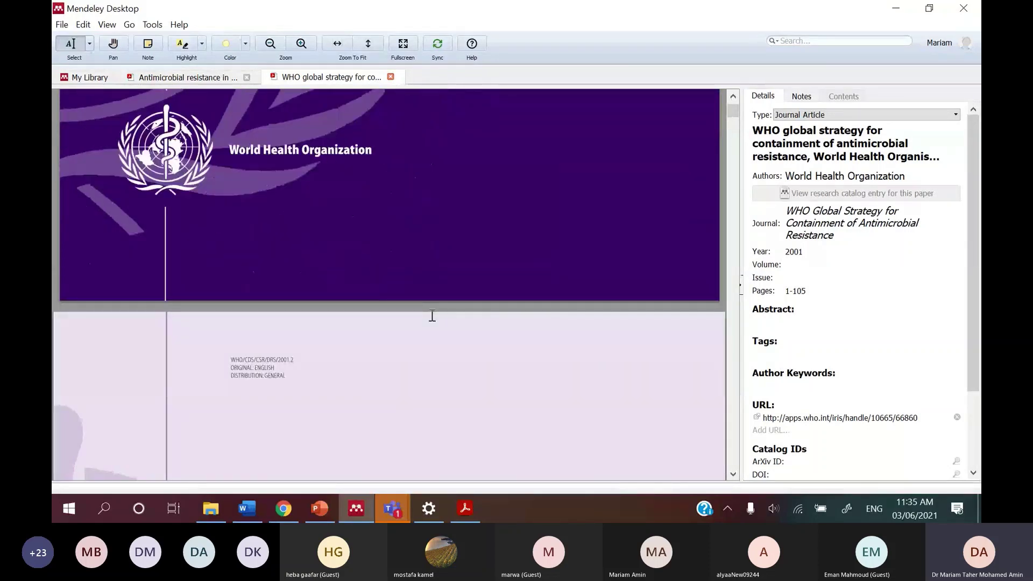
{"action": "scroll", "coordinate": [432, 316], "scroll_direction": "down", "scroll_amount": 10}
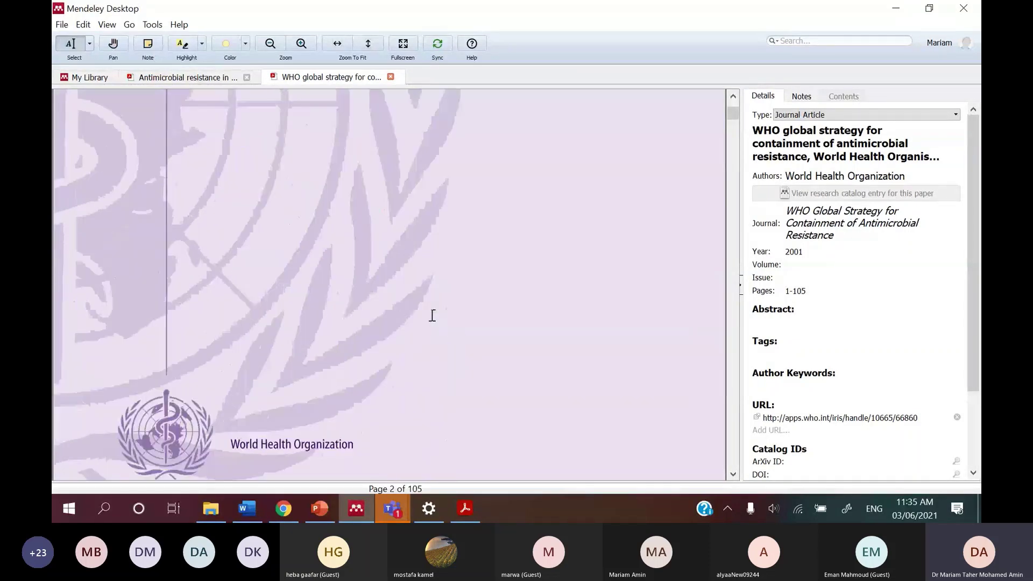
{"action": "scroll", "coordinate": [432, 316], "scroll_direction": "down", "scroll_amount": 8}
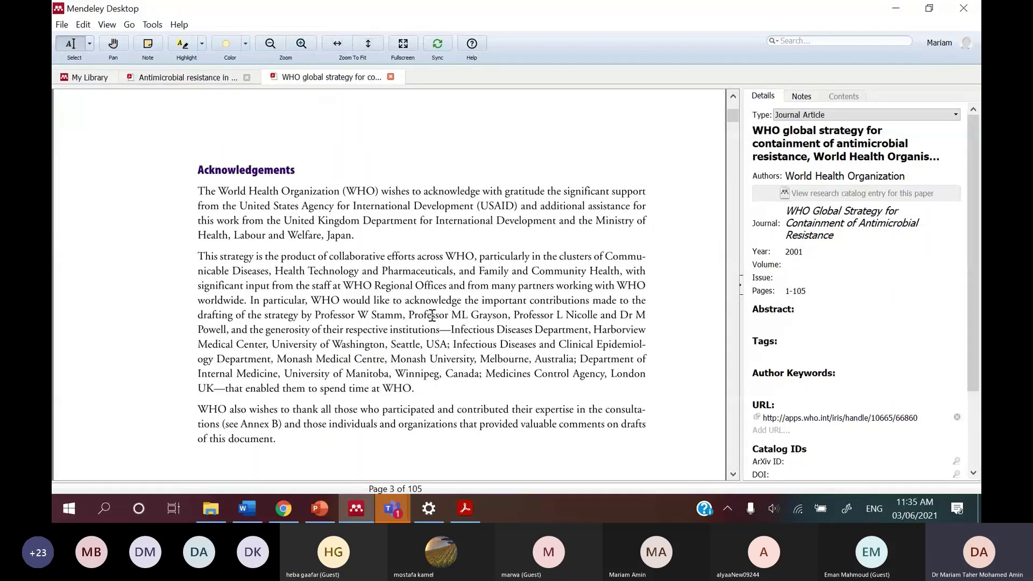
{"action": "scroll", "coordinate": [432, 316], "scroll_direction": "down", "scroll_amount": 4}
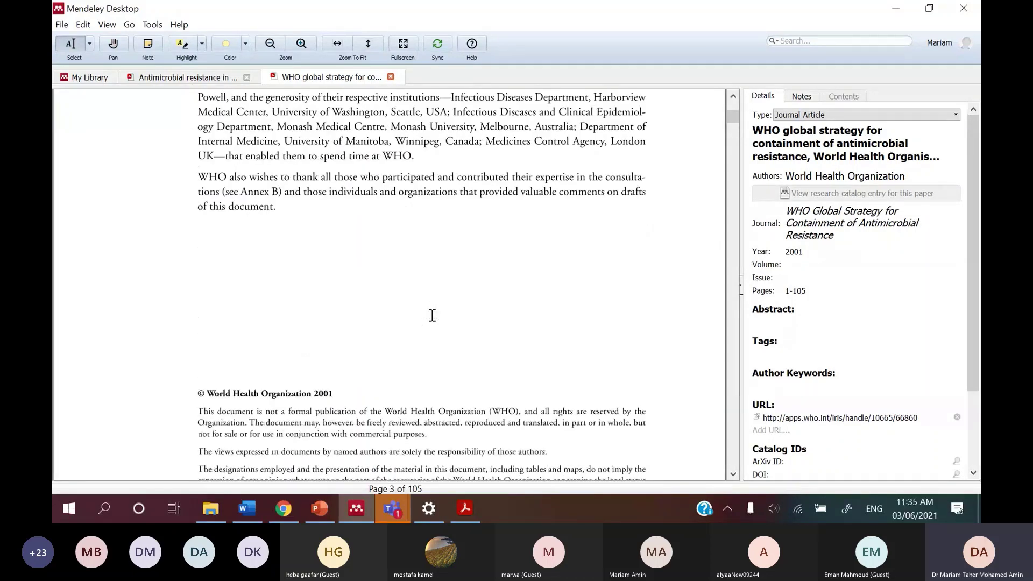
{"action": "scroll", "coordinate": [432, 316], "scroll_direction": "down", "scroll_amount": 8}
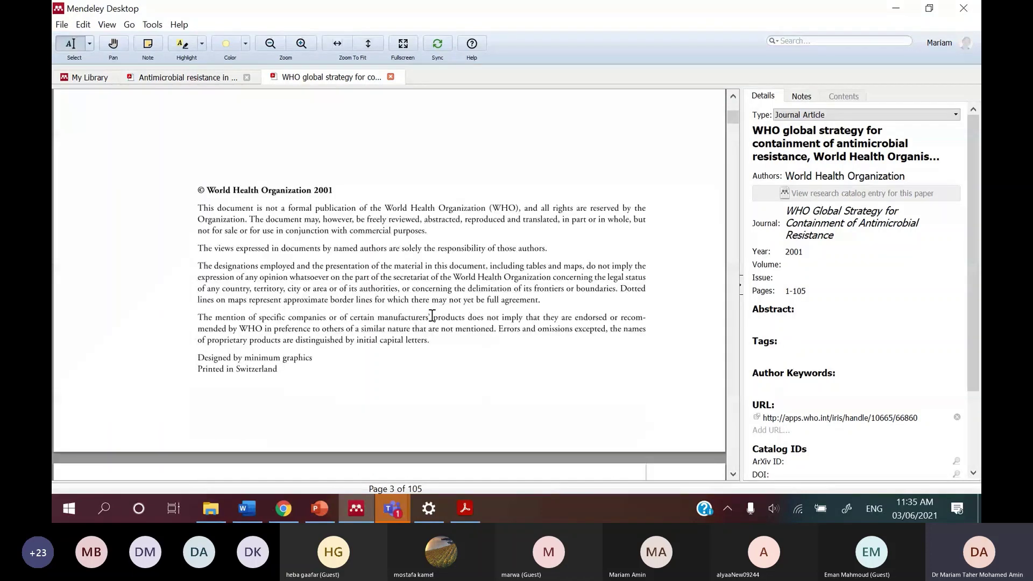
{"action": "scroll", "coordinate": [432, 316], "scroll_direction": "up", "scroll_amount": 5}
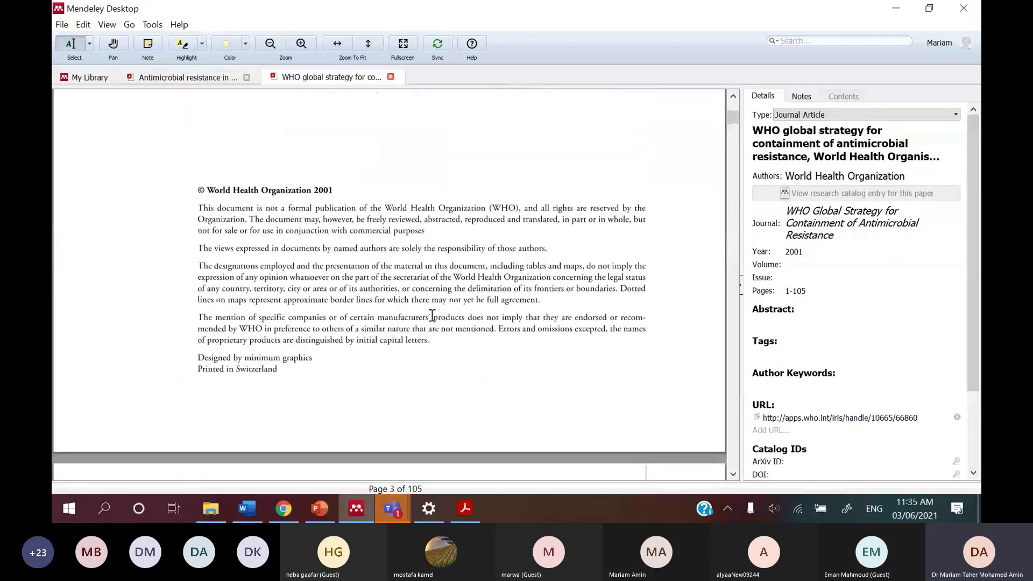
{"action": "scroll", "coordinate": [432, 316], "scroll_direction": "up", "scroll_amount": 4}
{"action": "left_click", "coordinate": [827, 116]}
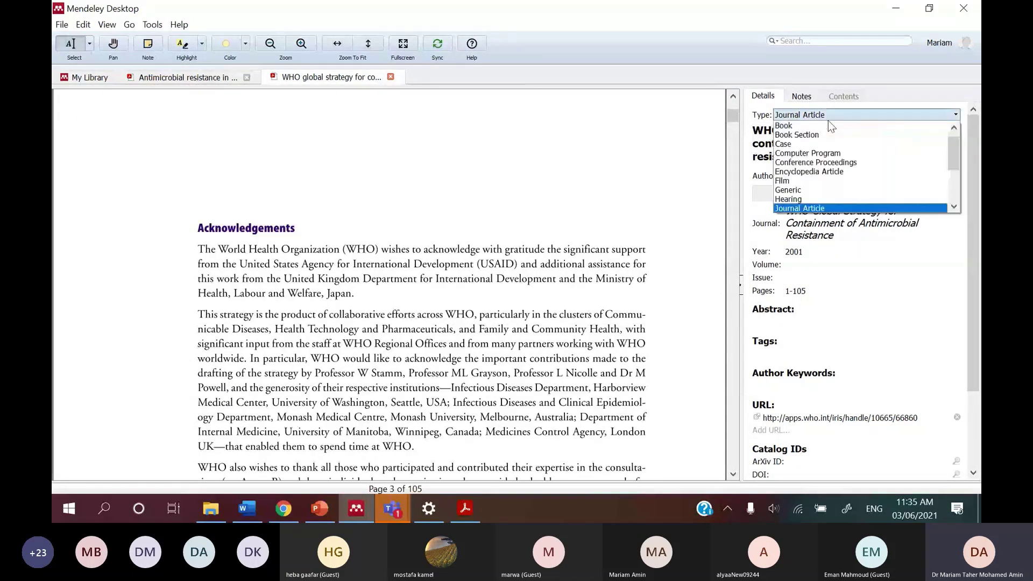
{"action": "left_click", "coordinate": [822, 127]}
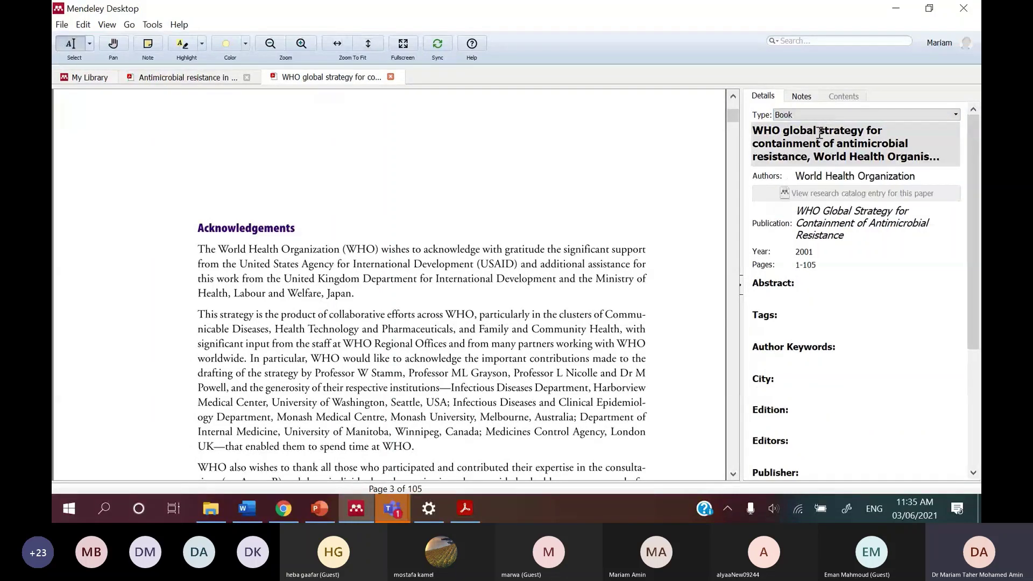
Compare the entry's publication, year and pages fields with the PDF's cover, copyright page and contents.
{"action": "scroll", "coordinate": [427, 255], "scroll_direction": "up", "scroll_amount": 5}
{"action": "scroll", "coordinate": [428, 255], "scroll_direction": "up", "scroll_amount": 10}
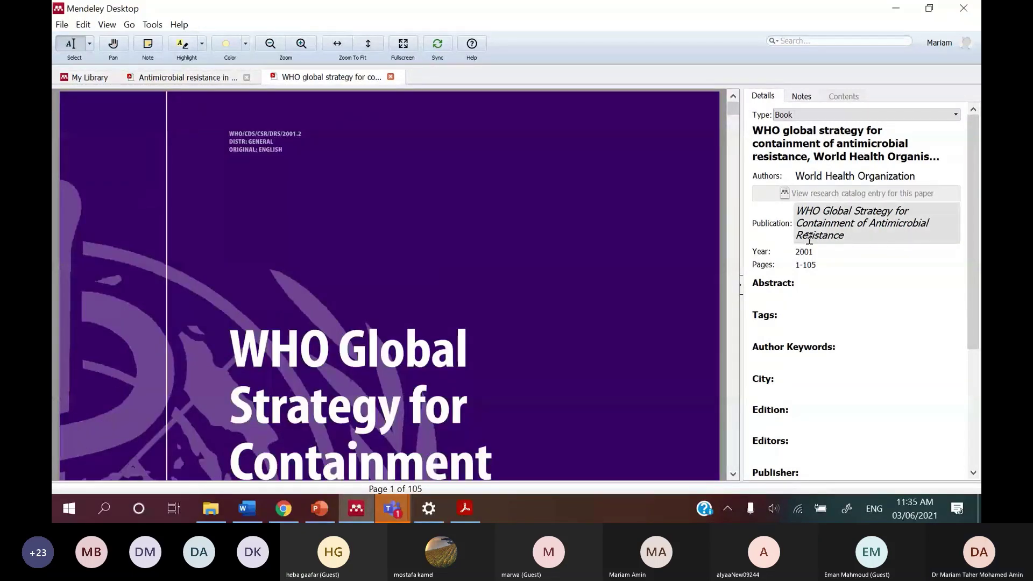
{"action": "left_click", "coordinate": [850, 227]}
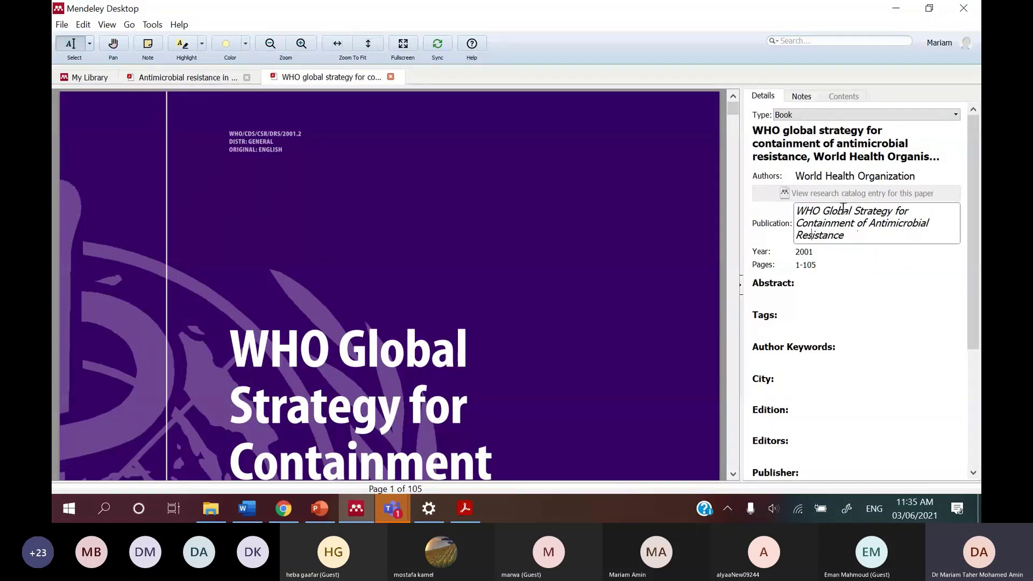
{"action": "left_click", "coordinate": [811, 237]}
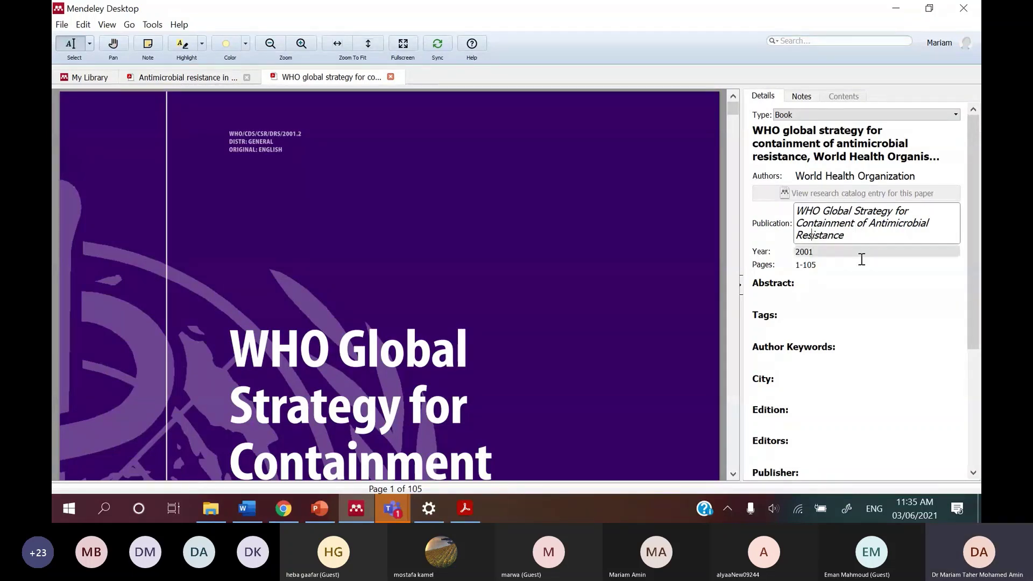
{"action": "scroll", "coordinate": [605, 290], "scroll_direction": "down", "scroll_amount": 6}
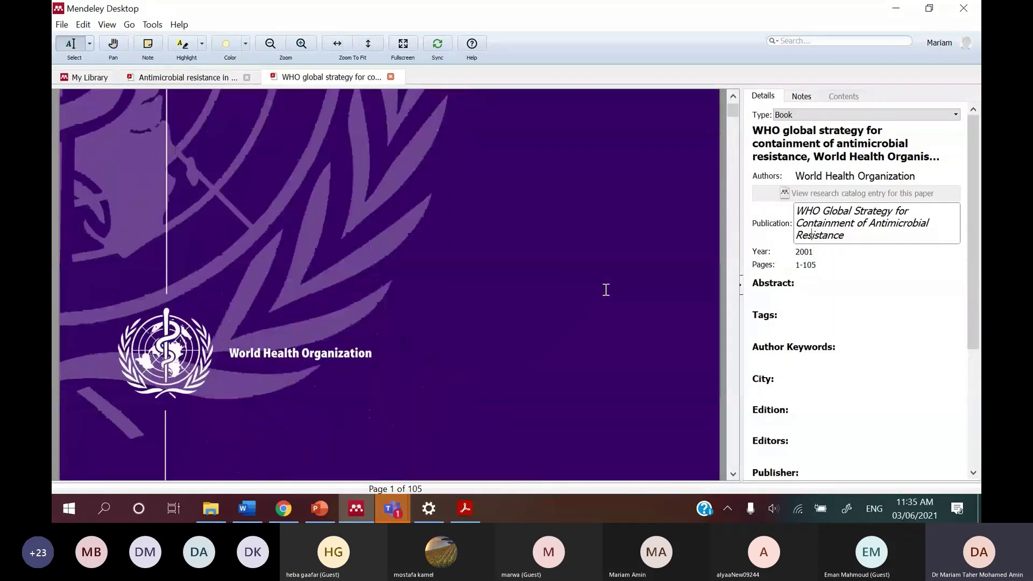
{"action": "scroll", "coordinate": [605, 290], "scroll_direction": "down", "scroll_amount": 8}
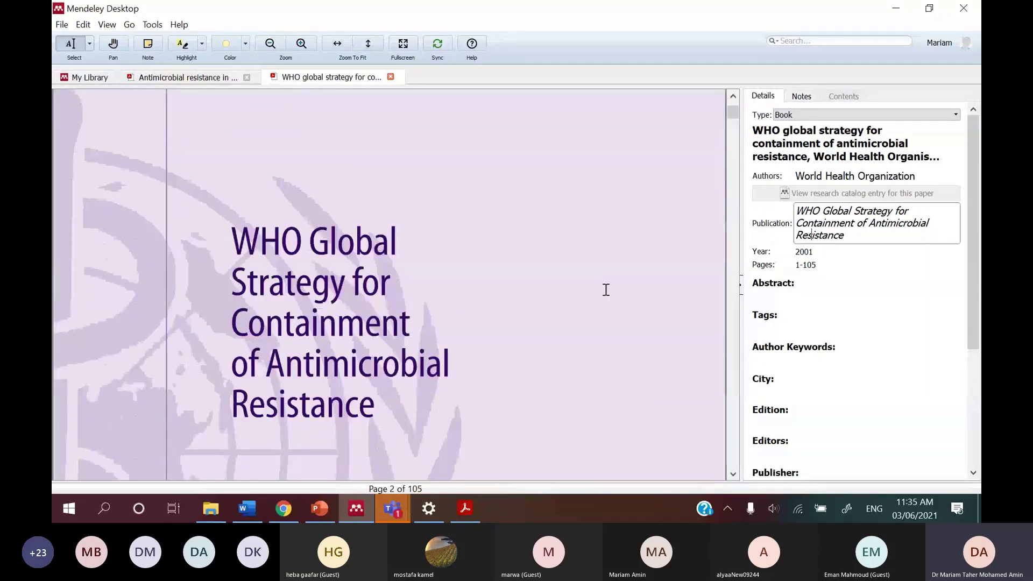
{"action": "scroll", "coordinate": [605, 290], "scroll_direction": "down", "scroll_amount": 6}
{"action": "scroll", "coordinate": [606, 289], "scroll_direction": "down", "scroll_amount": 6}
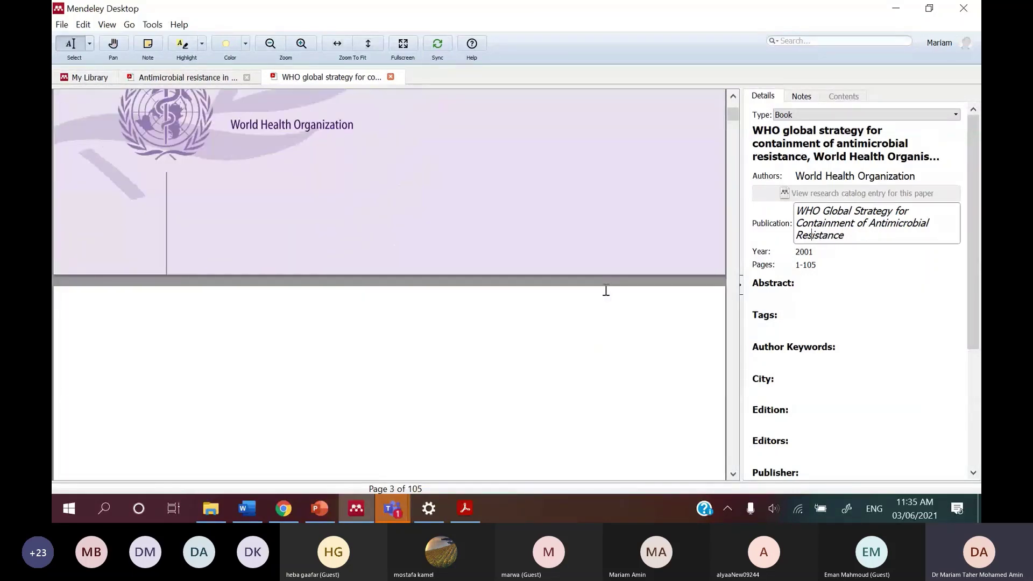
{"action": "scroll", "coordinate": [606, 289], "scroll_direction": "down", "scroll_amount": 5}
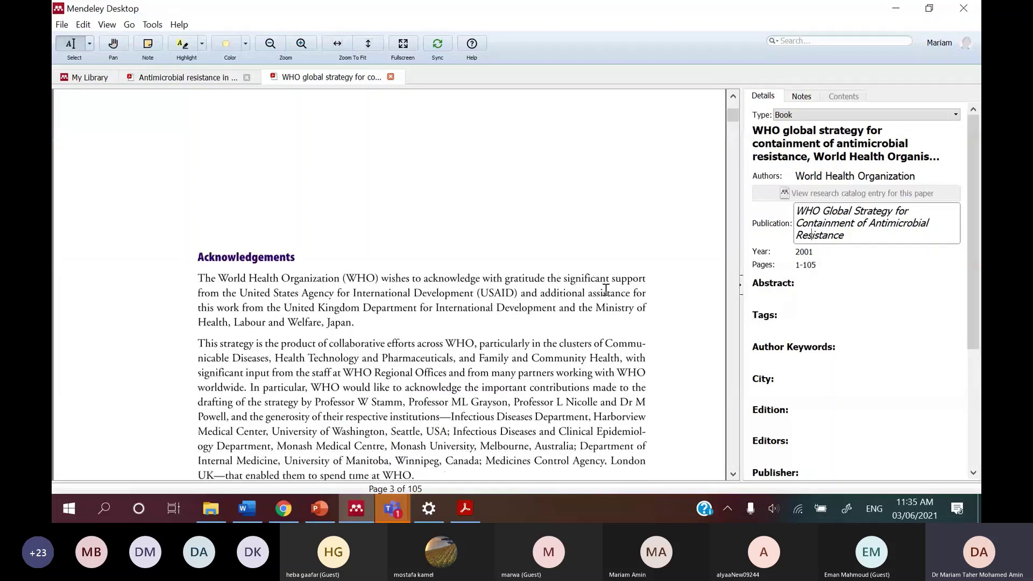
{"action": "scroll", "coordinate": [606, 289], "scroll_direction": "down", "scroll_amount": 5}
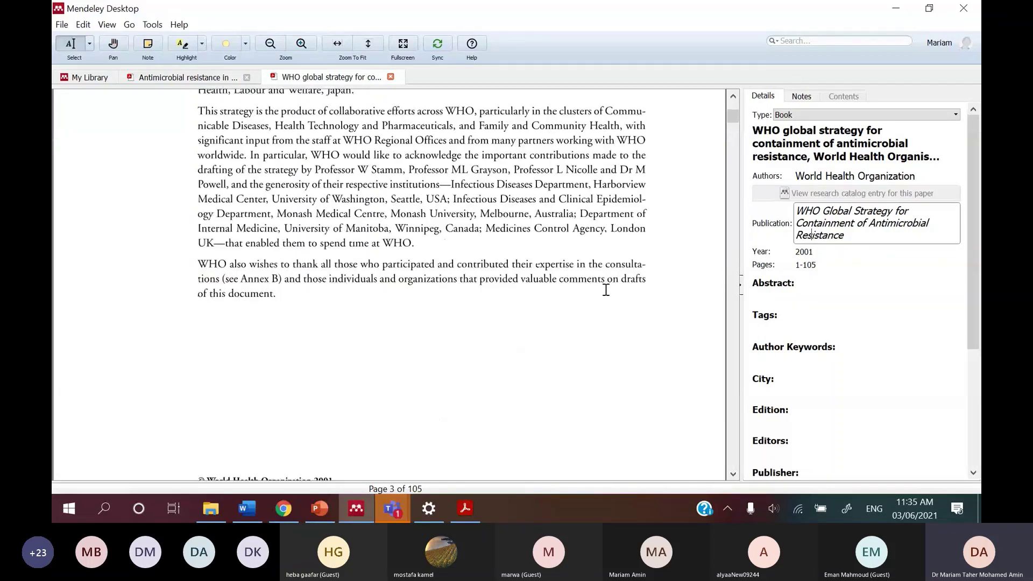
{"action": "scroll", "coordinate": [605, 289], "scroll_direction": "down", "scroll_amount": 3}
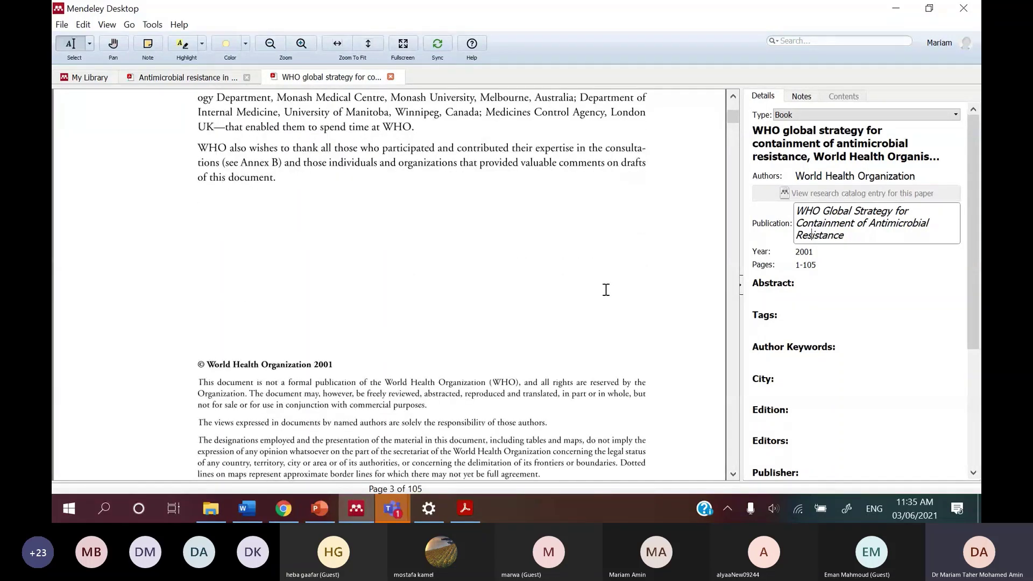
{"action": "scroll", "coordinate": [371, 356], "scroll_direction": "down", "scroll_amount": 5}
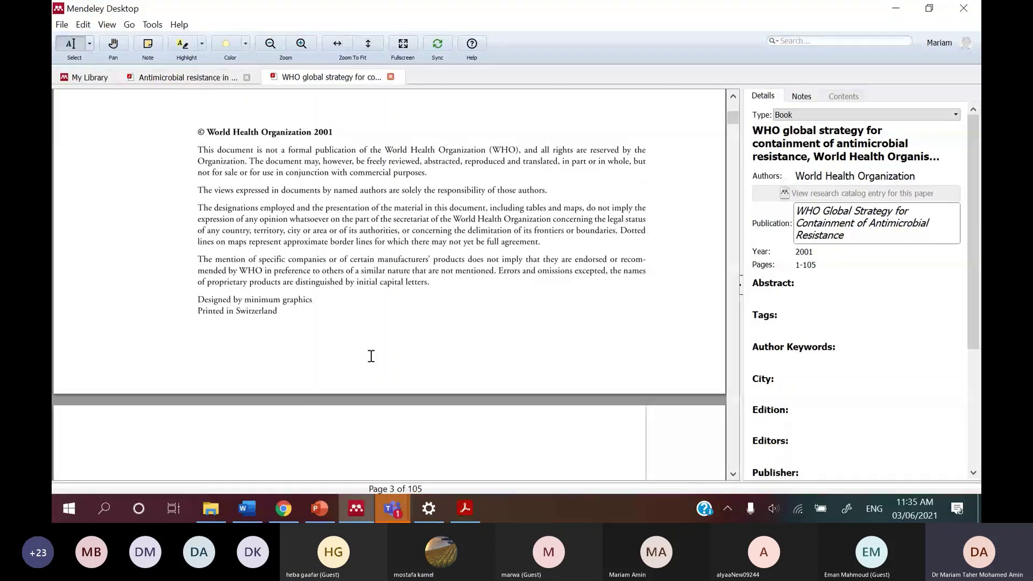
{"action": "scroll", "coordinate": [371, 356], "scroll_direction": "down", "scroll_amount": 6}
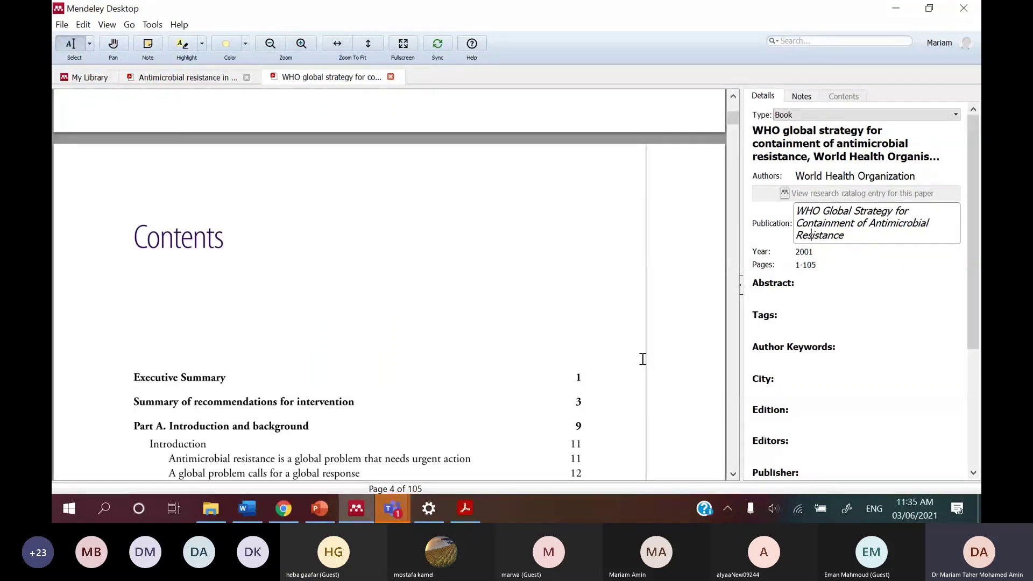
{"action": "left_click", "coordinate": [808, 253]}
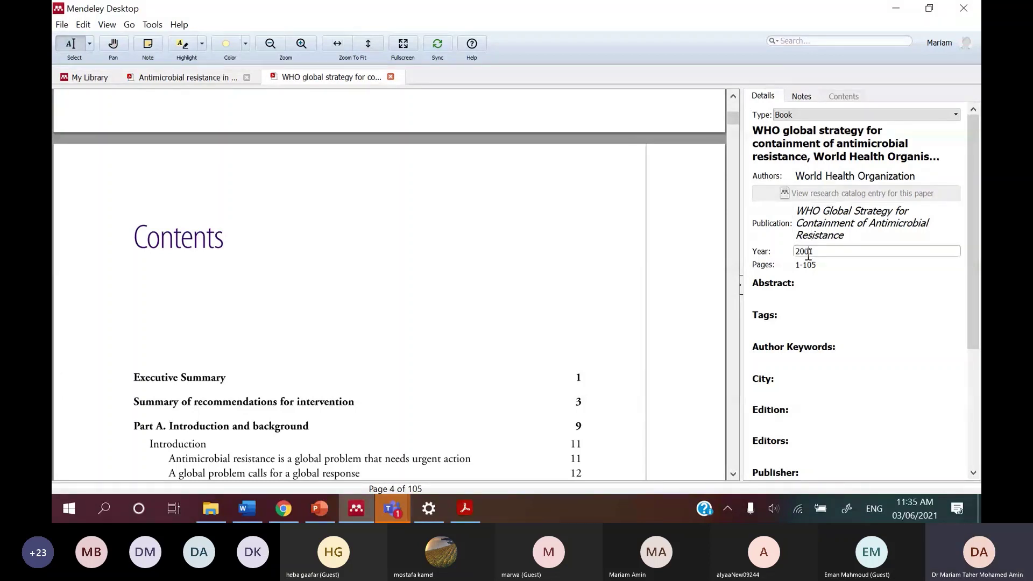
{"action": "left_click", "coordinate": [807, 264]}
Find the Hospitals chapter in the contents, change the entry to a Book Section titled "Hospital", and return to My Library.
{"action": "scroll", "coordinate": [718, 312], "scroll_direction": "down", "scroll_amount": 3}
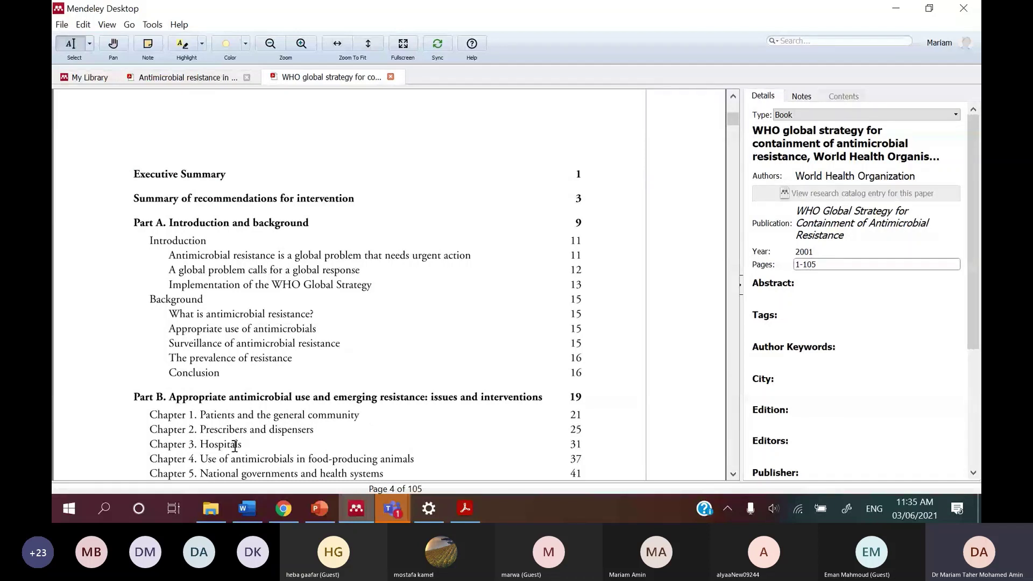
{"action": "left_click", "coordinate": [575, 442]}
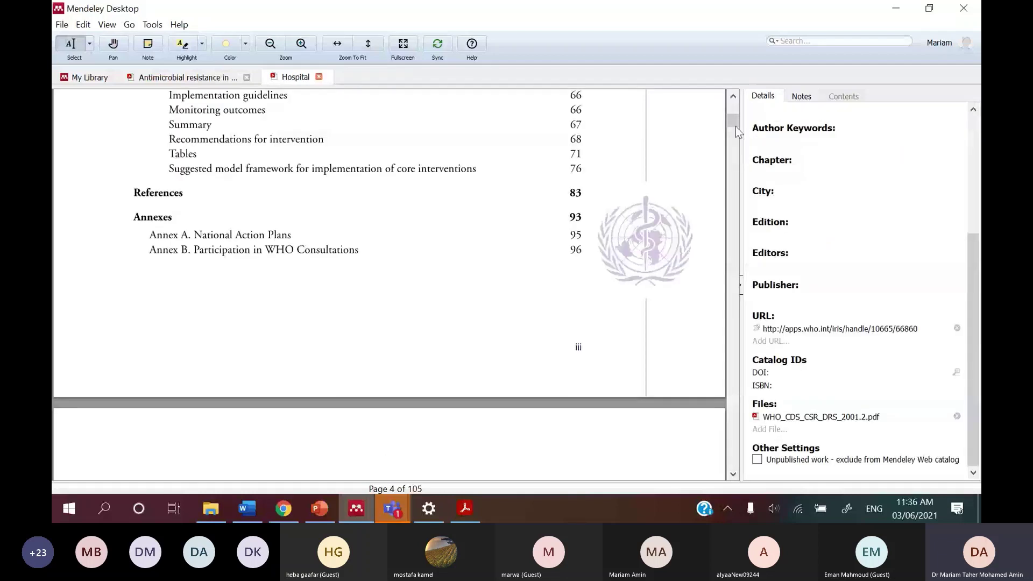
{"action": "scroll", "coordinate": [735, 125], "scroll_direction": "down", "scroll_amount": 3}
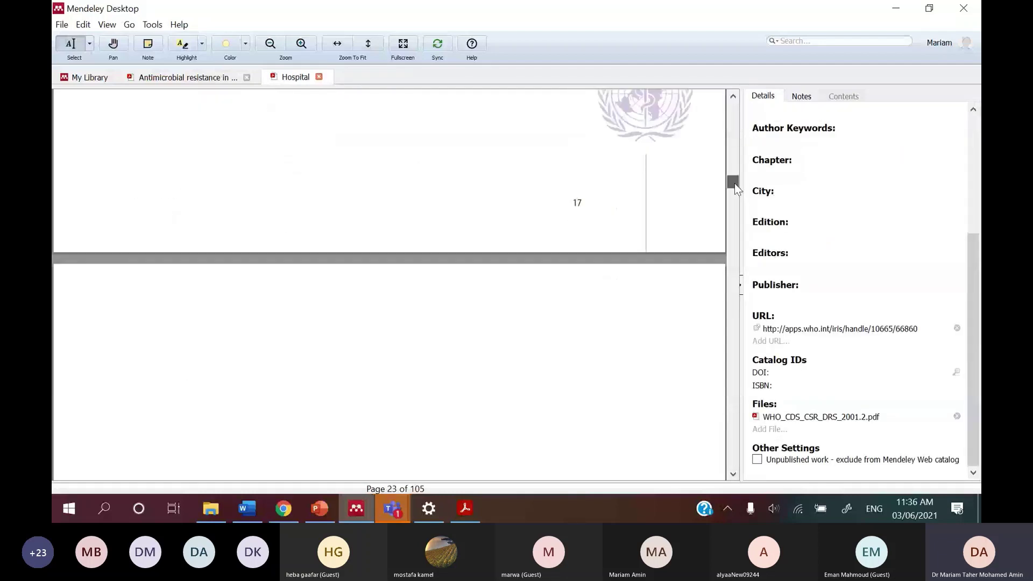
{"action": "left_click_drag", "start_coordinate": [734, 122], "coordinate": [733, 99]}
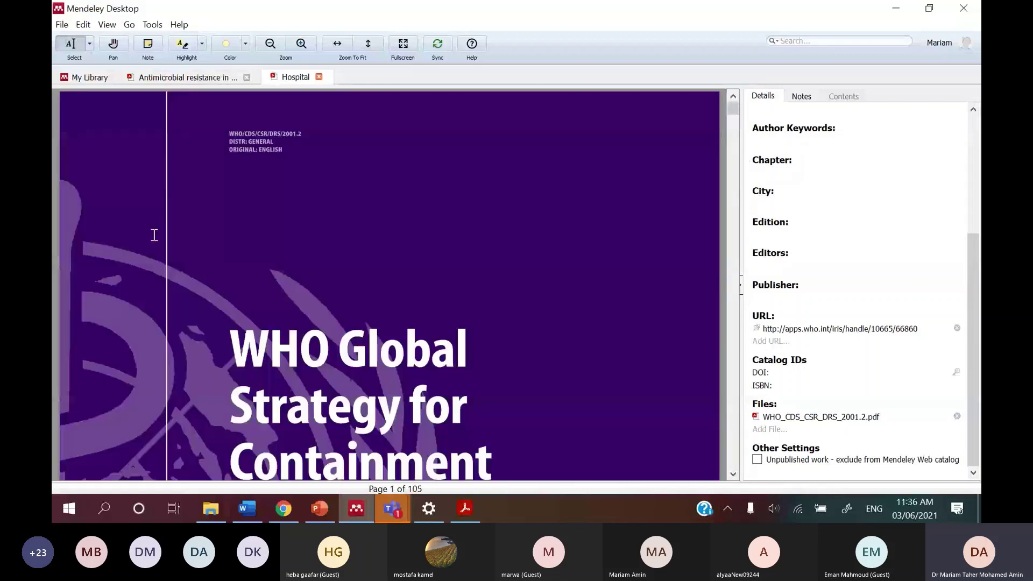
{"action": "left_click", "coordinate": [91, 76]}
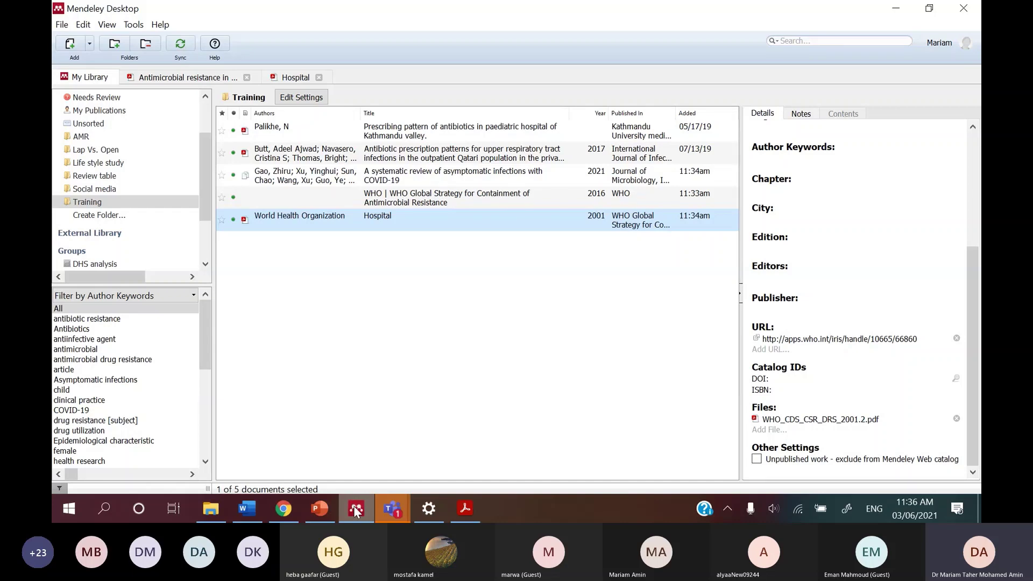
Switch to the Tasks document in Word and look up the second reference in its Documents list.
{"action": "left_click", "coordinate": [393, 508]}
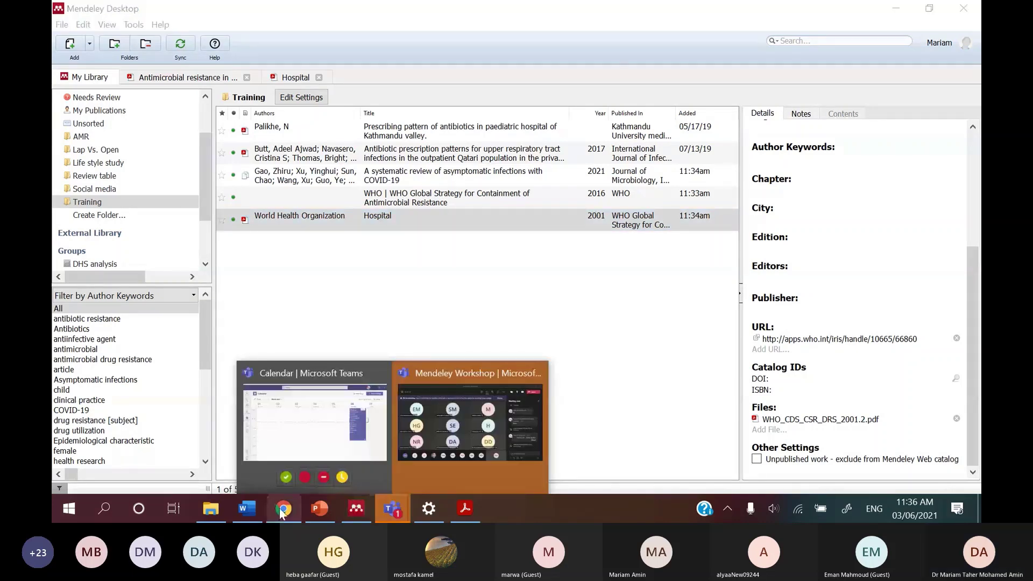
{"action": "left_click", "coordinate": [282, 510]}
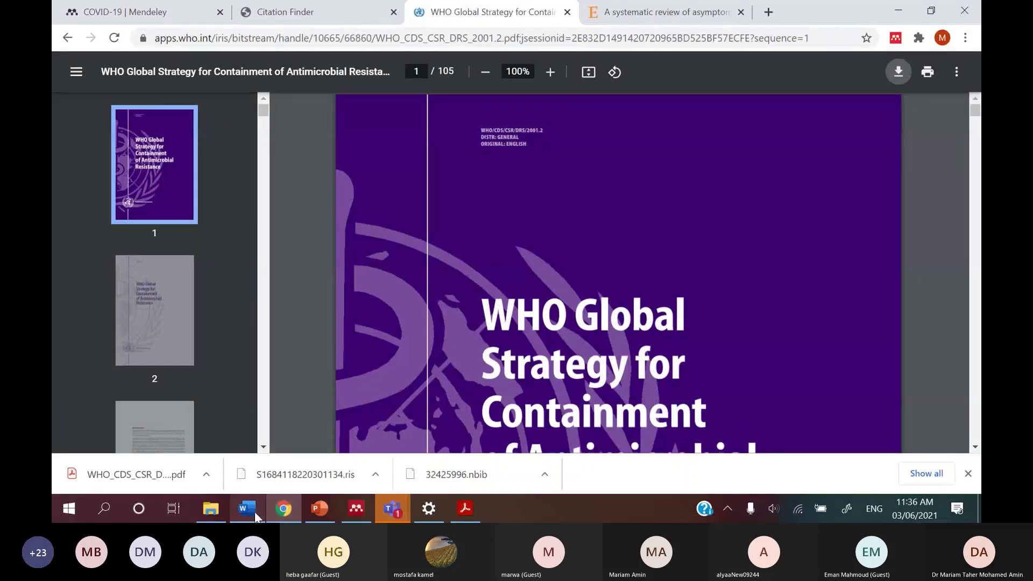
{"action": "left_click", "coordinate": [254, 512]}
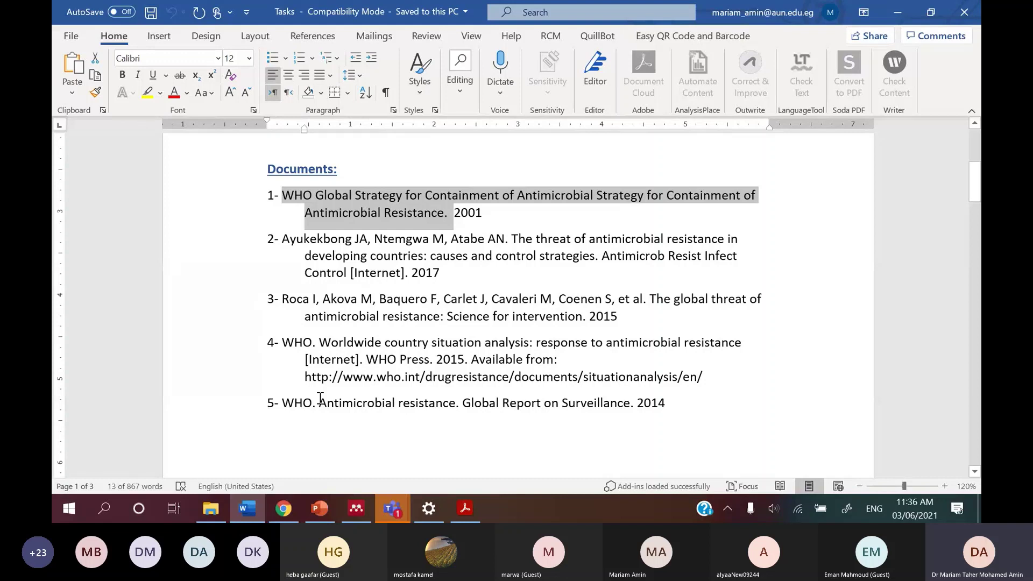
{"action": "left_click", "coordinate": [377, 316]}
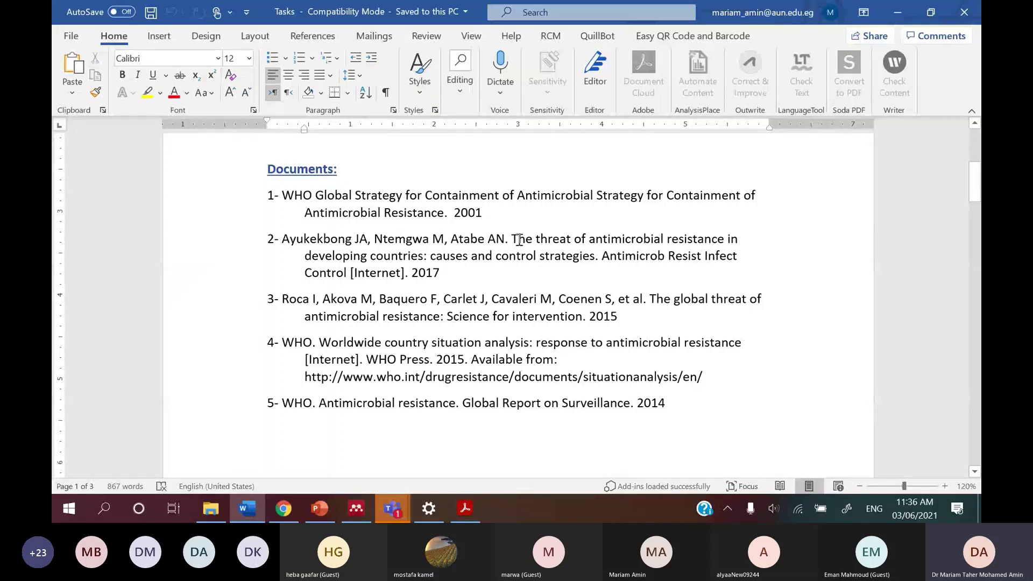
Switch to the browser and download the citation file for "The threat of antimicrobial resistance in developing countries: causes and control strategies".
{"action": "key", "text": "alt+Tab"}
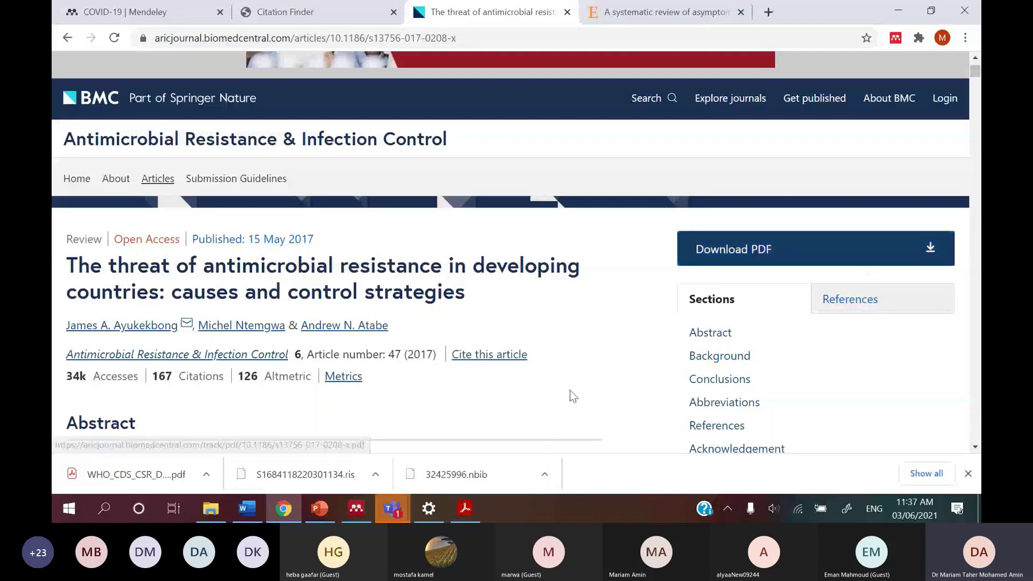
{"action": "left_click", "coordinate": [479, 355]}
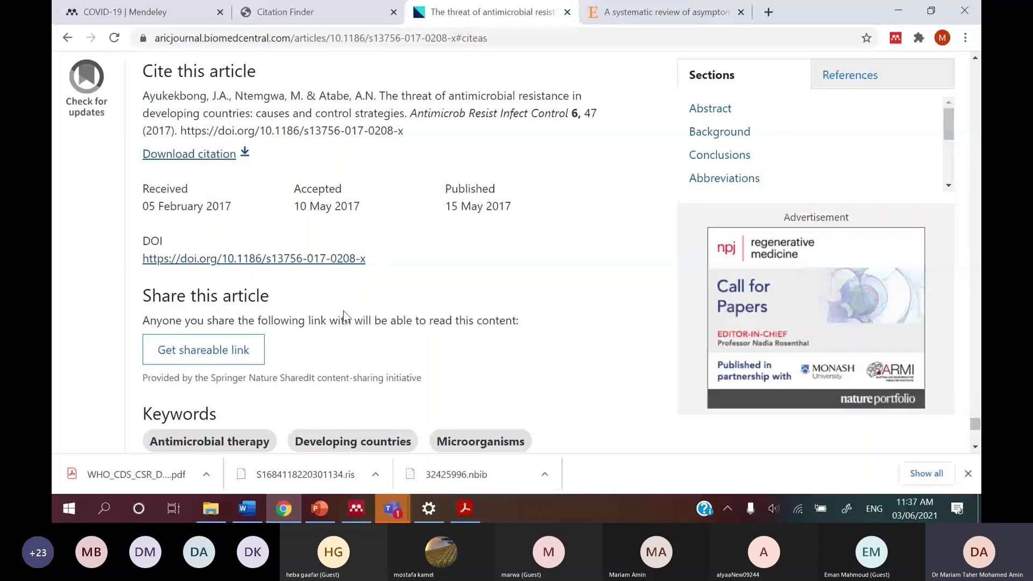
{"action": "scroll", "coordinate": [347, 314], "scroll_direction": "down", "scroll_amount": 4}
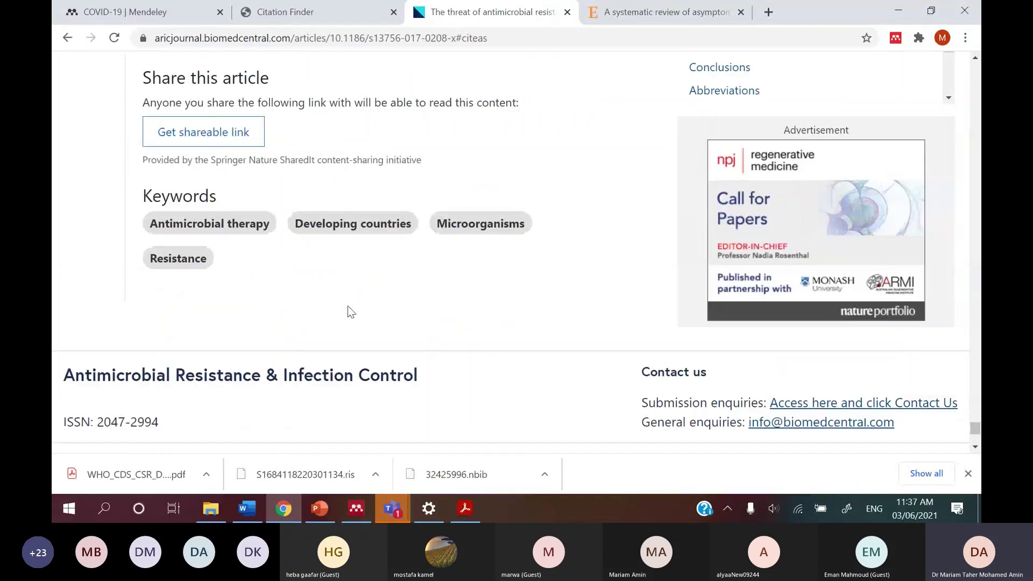
{"action": "scroll", "coordinate": [348, 312], "scroll_direction": "up", "scroll_amount": 4}
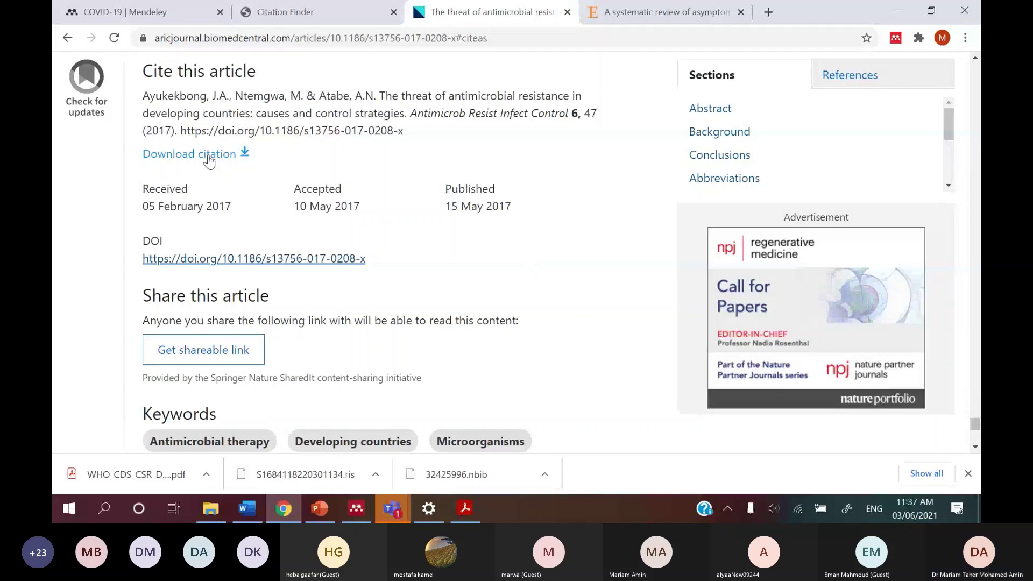
{"action": "left_click", "coordinate": [209, 156]}
Import the antimicrobial resistance article with its PDF into the Training folder using Web Importer, and switch to Mendeley Desktop.
{"action": "left_click", "coordinate": [895, 38]}
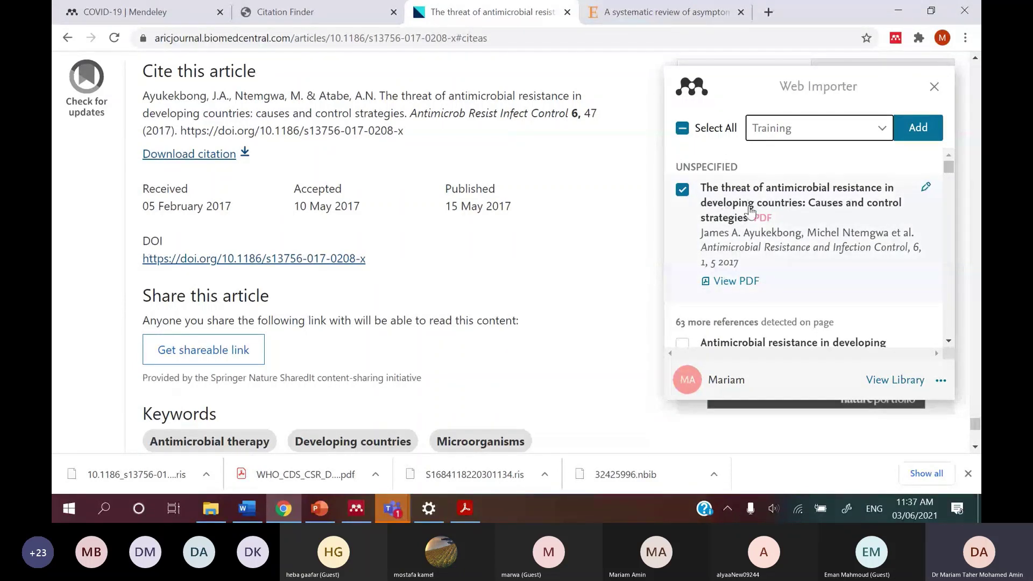
{"action": "left_click", "coordinate": [921, 129]}
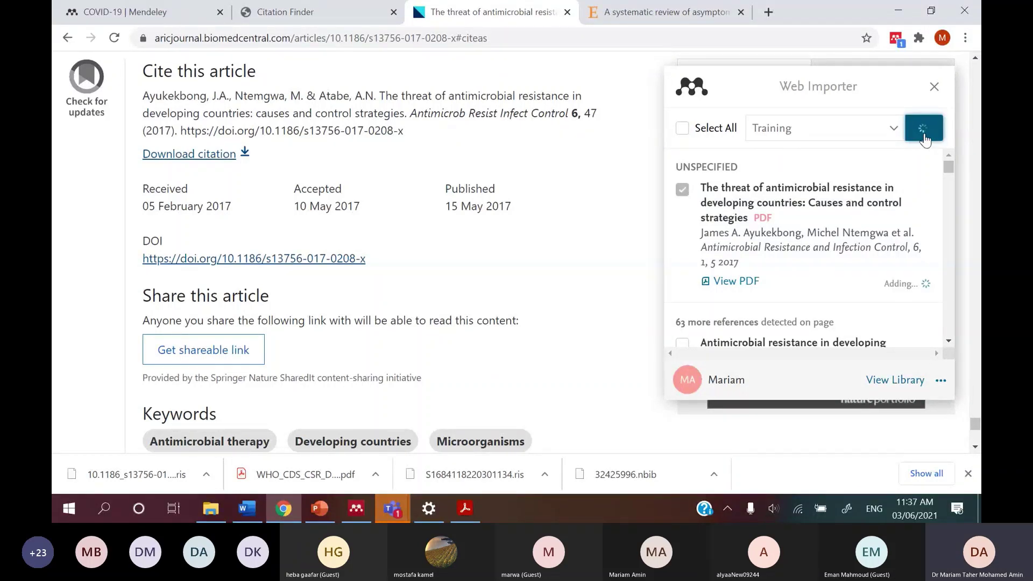
{"action": "mouse_move", "coordinate": [358, 509]}
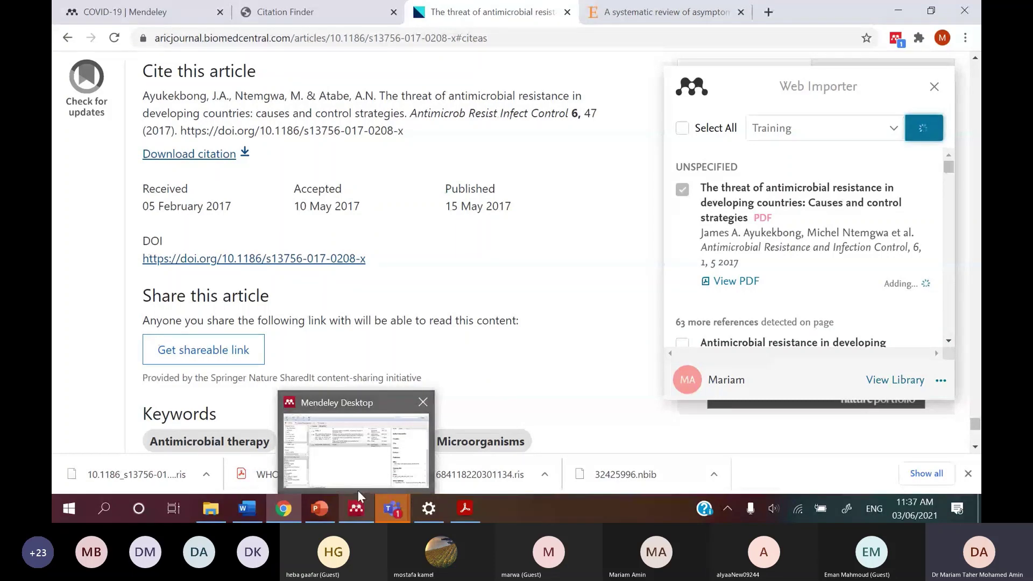
{"action": "mouse_move", "coordinate": [357, 490]}
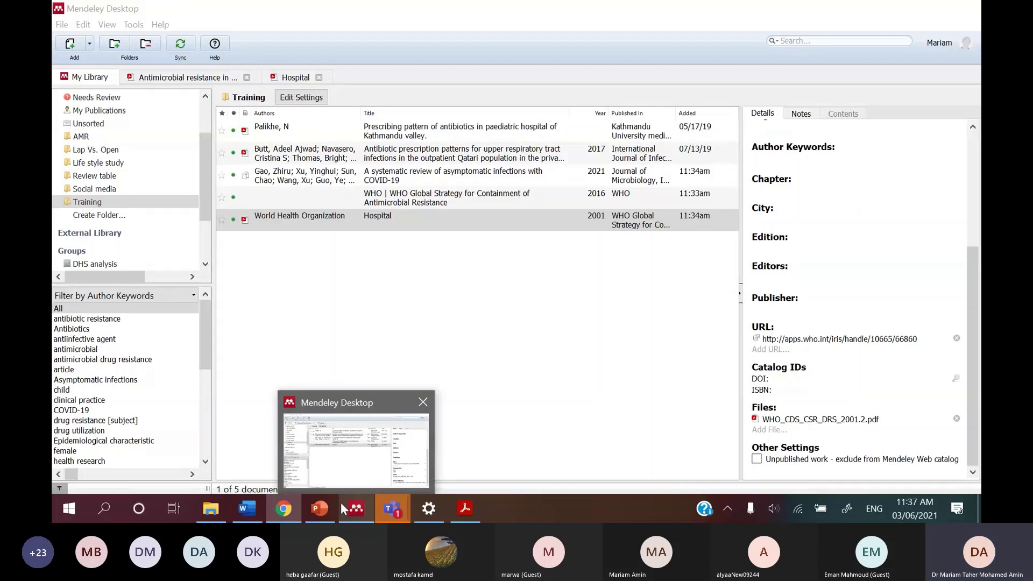
{"action": "mouse_move", "coordinate": [328, 460]}
{"action": "left_click", "coordinate": [356, 508]}
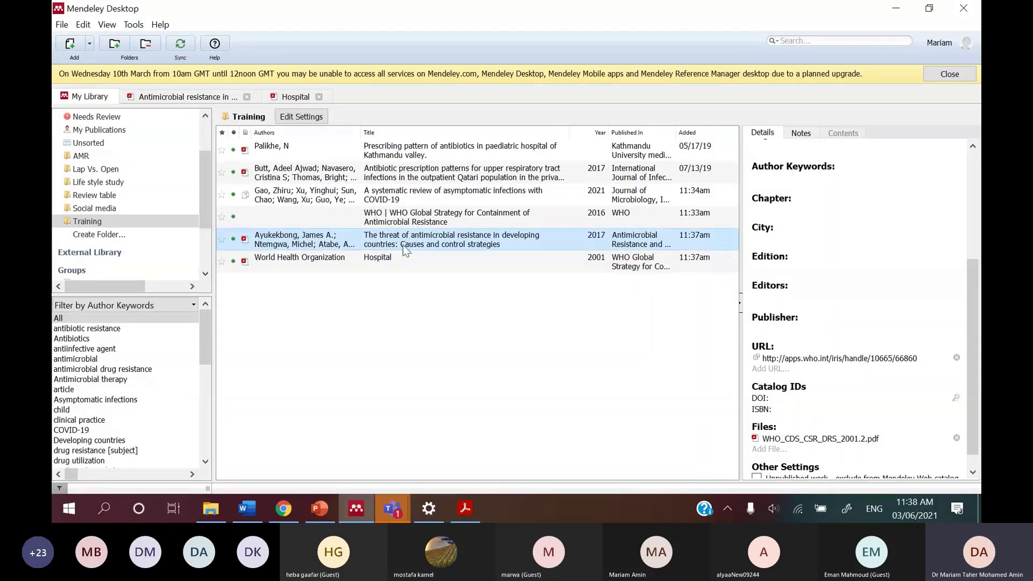
Review the newly imported article's details in the Training folder and look them up in the Mendeley catalog.
{"action": "scroll", "coordinate": [944, 265], "scroll_direction": "up", "scroll_amount": 5}
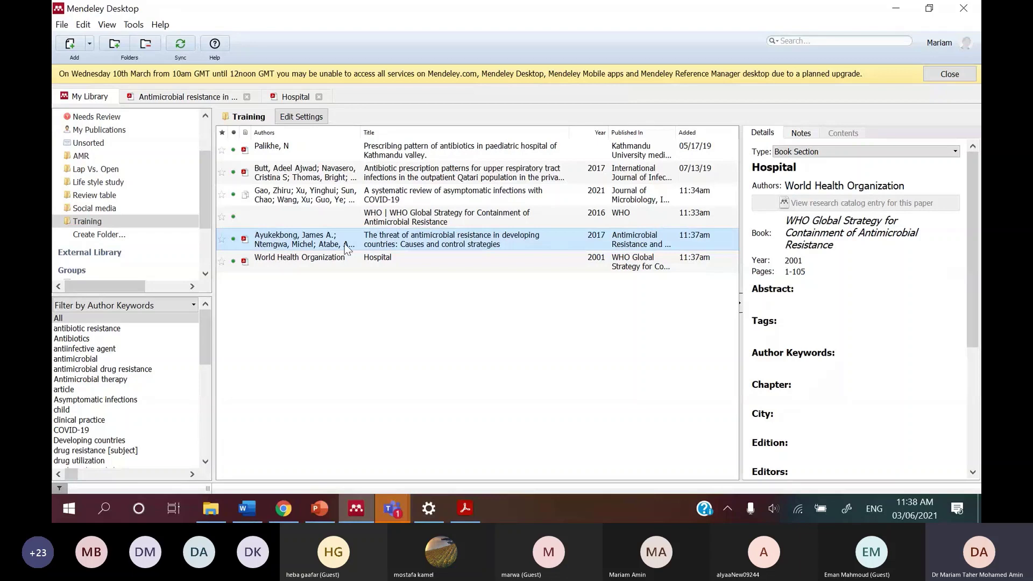
{"action": "left_click", "coordinate": [345, 280]}
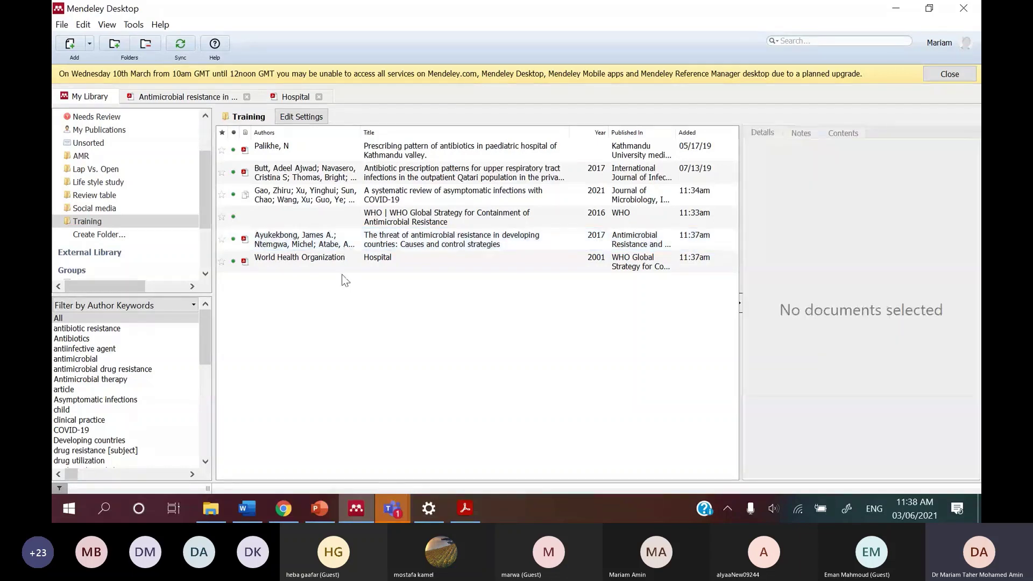
{"action": "left_click", "coordinate": [342, 244]}
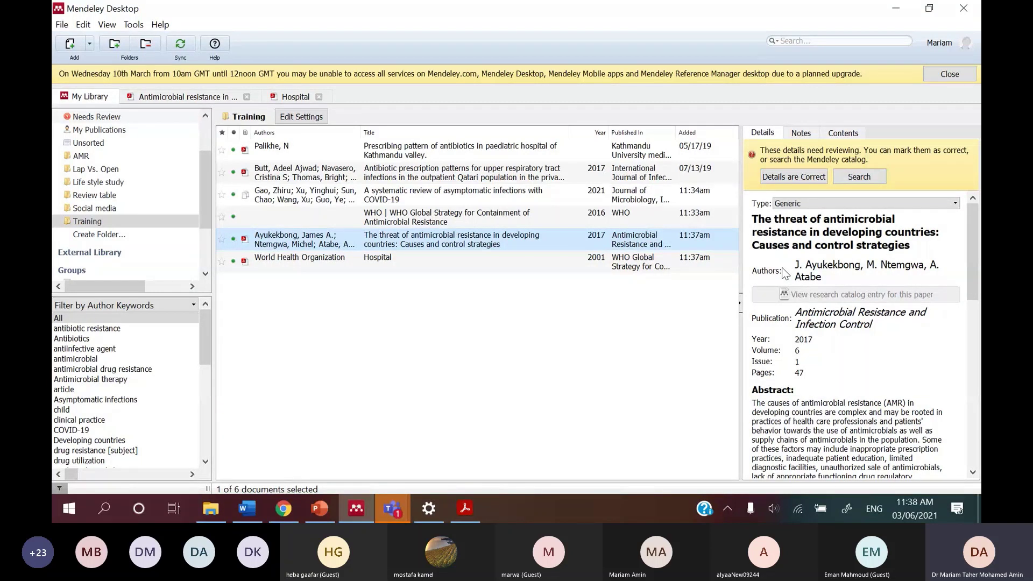
{"action": "scroll", "coordinate": [804, 312], "scroll_direction": "down", "scroll_amount": 3}
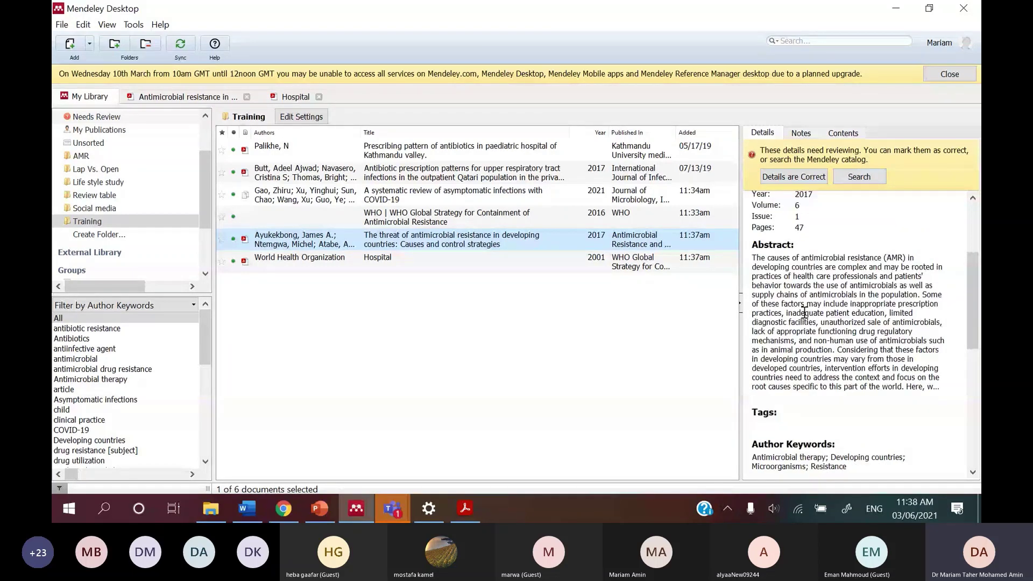
{"action": "left_click", "coordinate": [804, 312]}
{"action": "scroll", "coordinate": [804, 312], "scroll_direction": "down", "scroll_amount": 3}
{"action": "scroll", "coordinate": [839, 323], "scroll_direction": "up", "scroll_amount": 8}
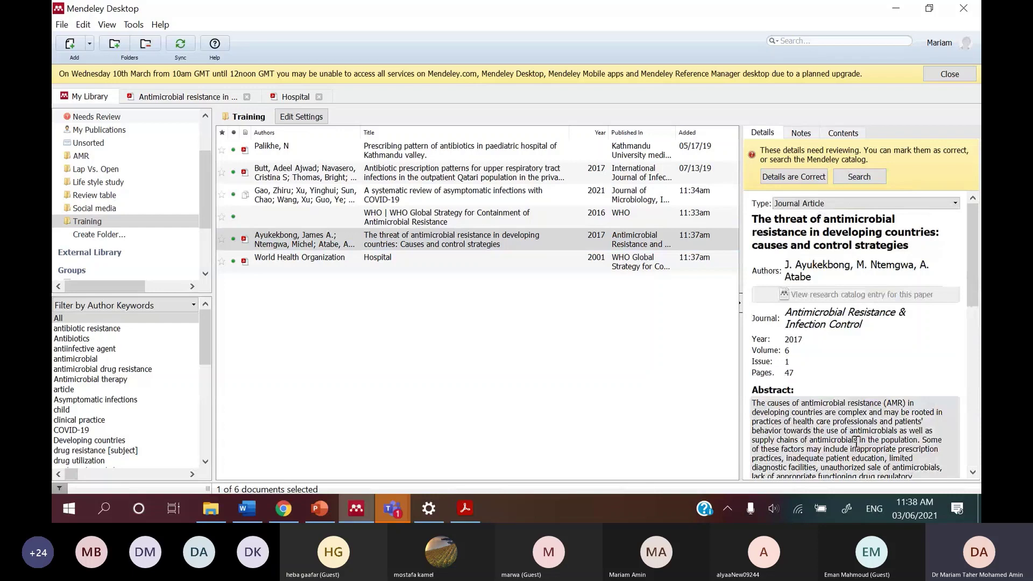
{"action": "left_click", "coordinate": [842, 179]}
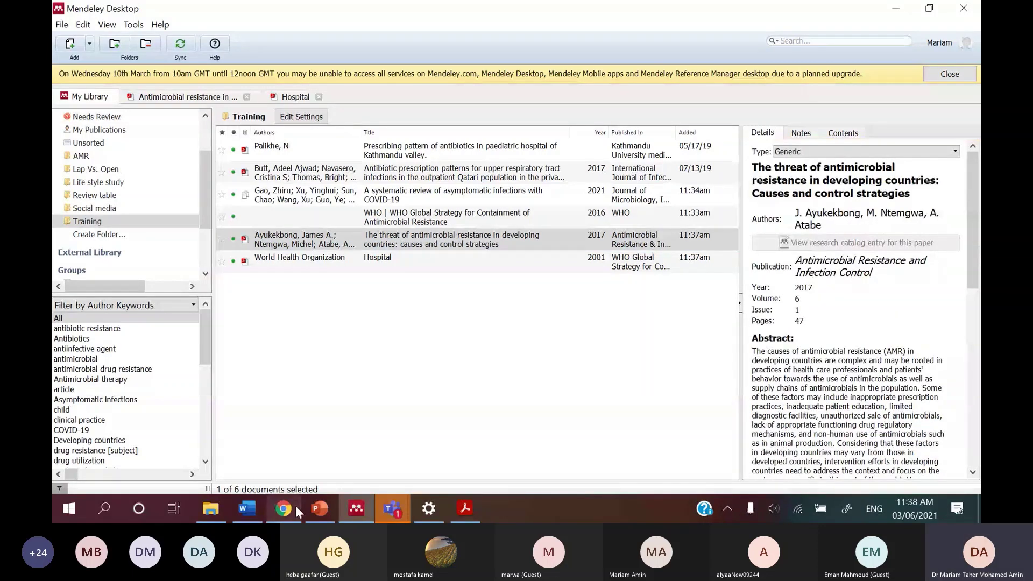
Switch to the Tasks document in Word and copy the title of the third reference.
{"action": "left_click", "coordinate": [295, 506]}
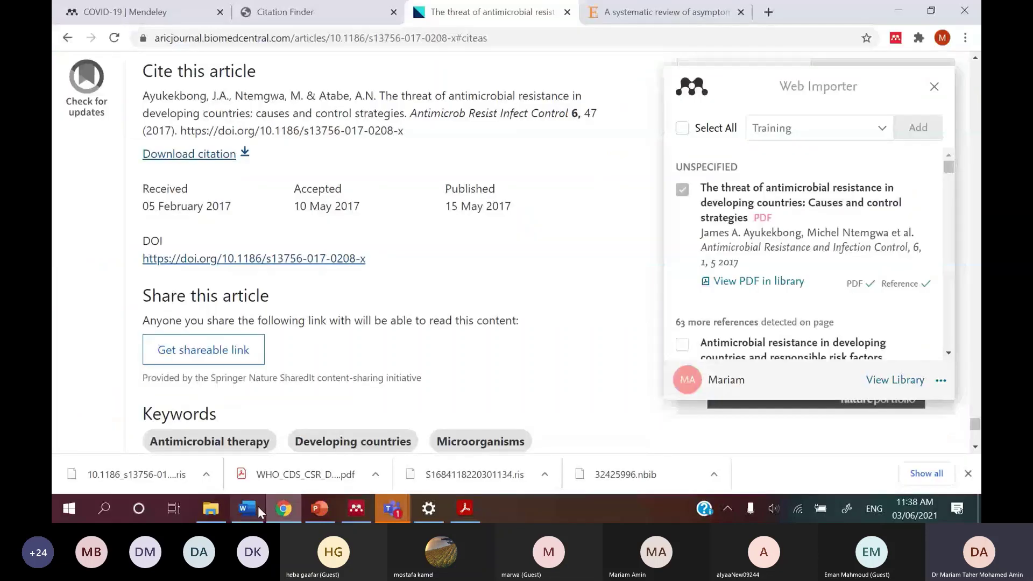
{"action": "left_click", "coordinate": [257, 506]}
{"action": "left_click_drag", "start_coordinate": [660, 299], "coordinate": [559, 328]}
{"action": "right_click", "coordinate": [559, 328]}
{"action": "left_click", "coordinate": [618, 79]}
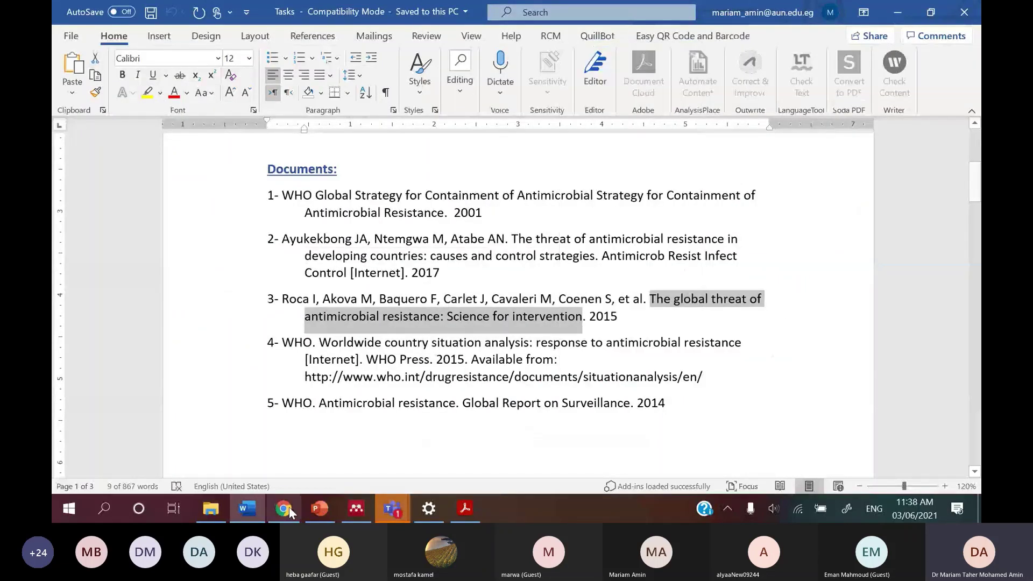
Search the Mendeley website for "The global threat of antimicrobial resistance: Science for intervention" and add the matching 2015 article to the library.
{"action": "left_click", "coordinate": [284, 511]}
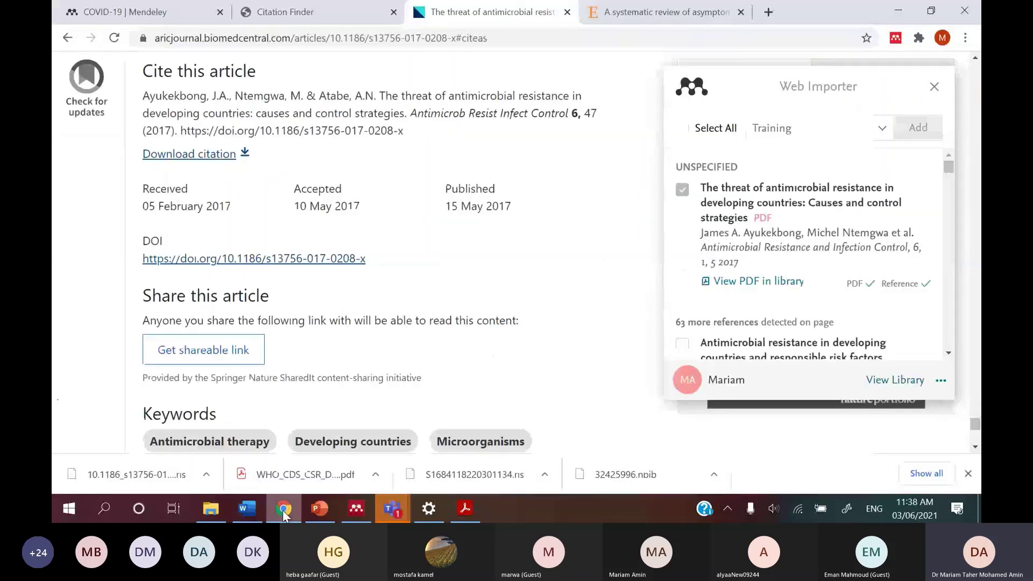
{"action": "left_click", "coordinate": [342, 42]}
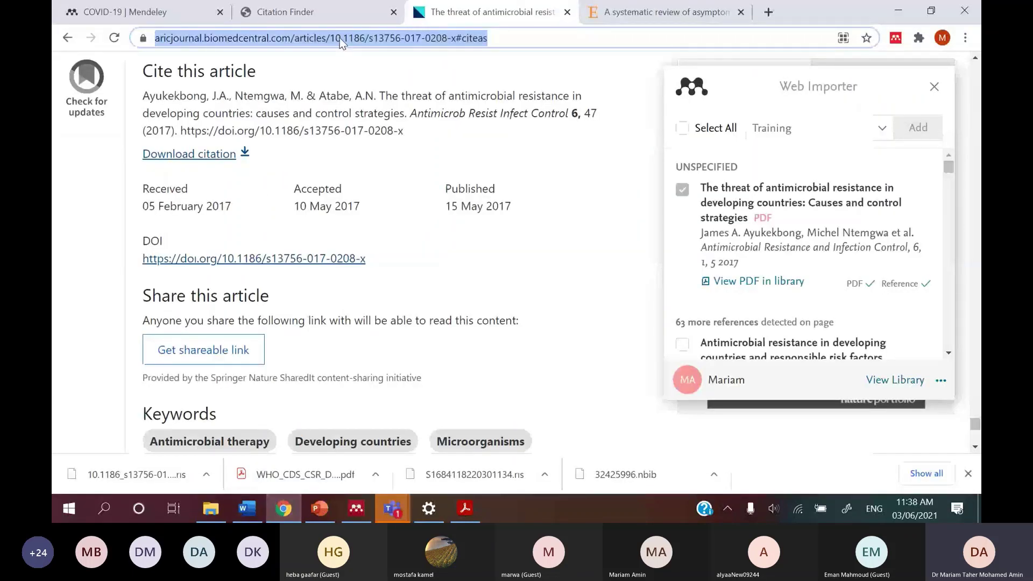
{"action": "left_click", "coordinate": [141, 15]}
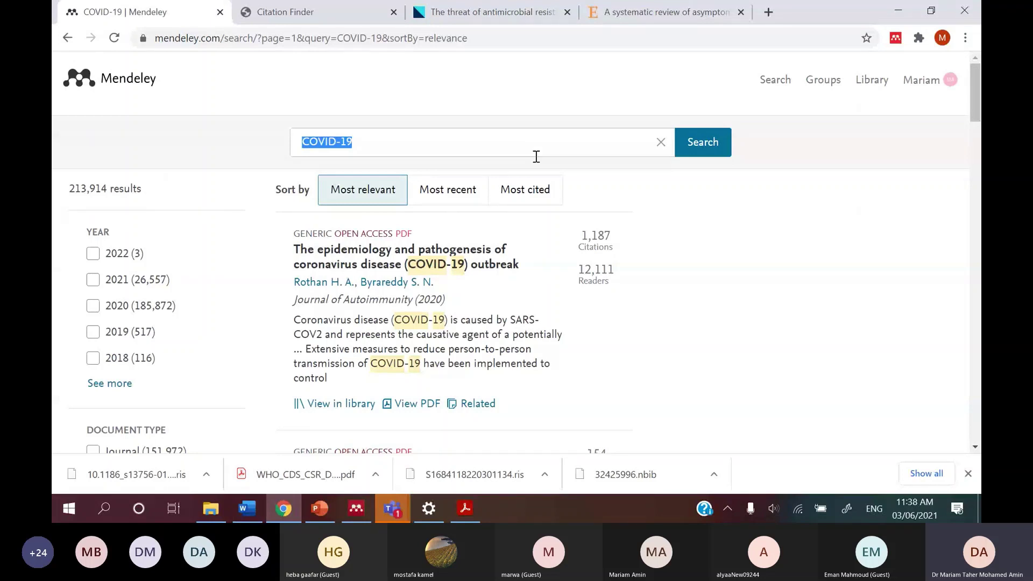
{"action": "key", "text": "ctrl+v"}
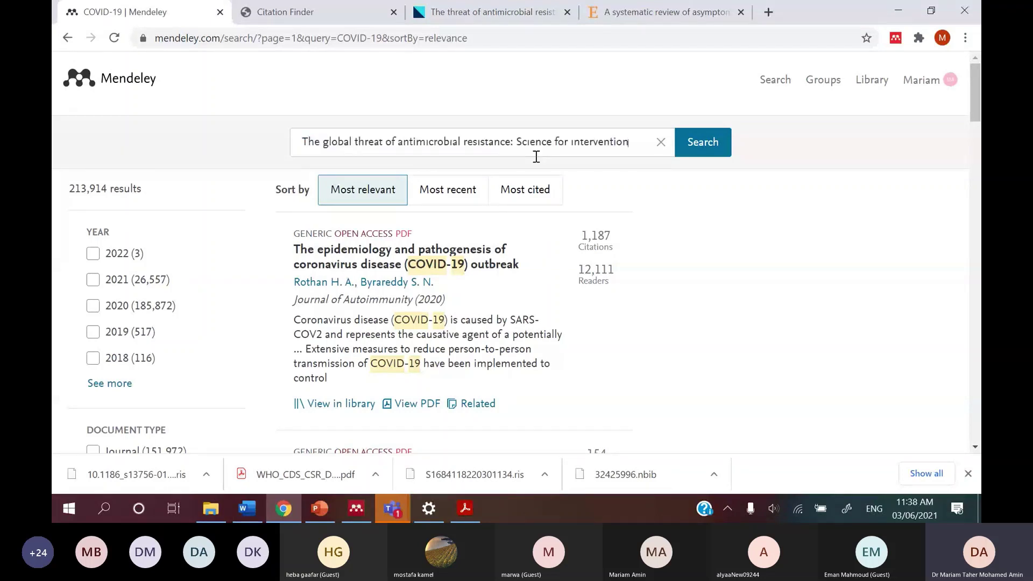
{"action": "left_click", "coordinate": [690, 156]}
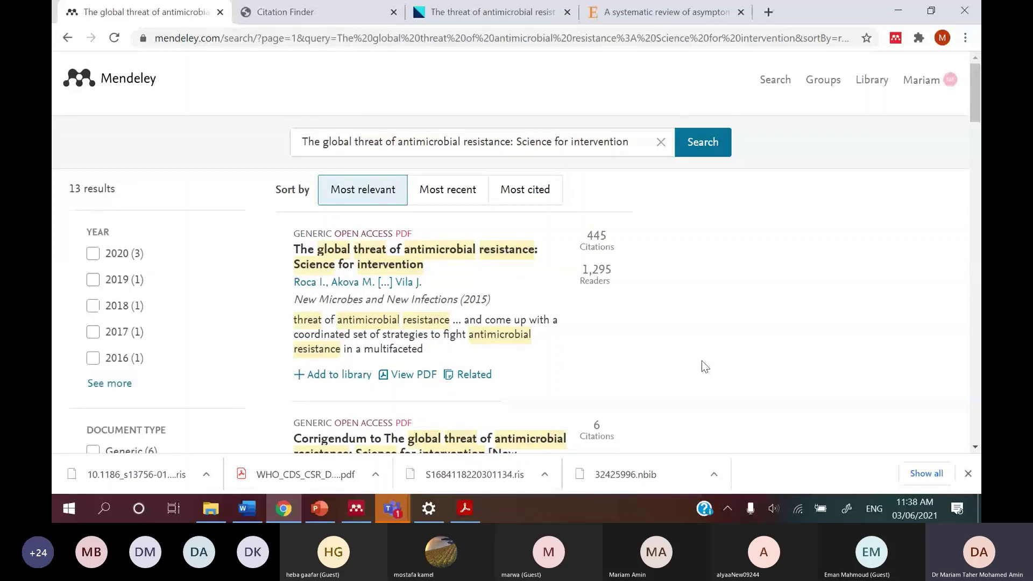
{"action": "left_click", "coordinate": [329, 374]}
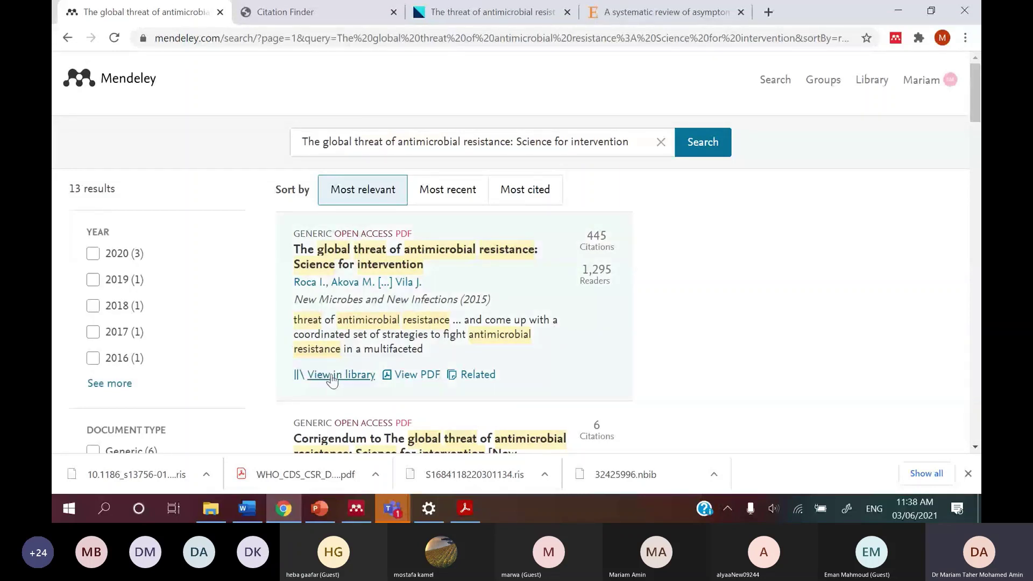
{"action": "left_click", "coordinate": [622, 359]}
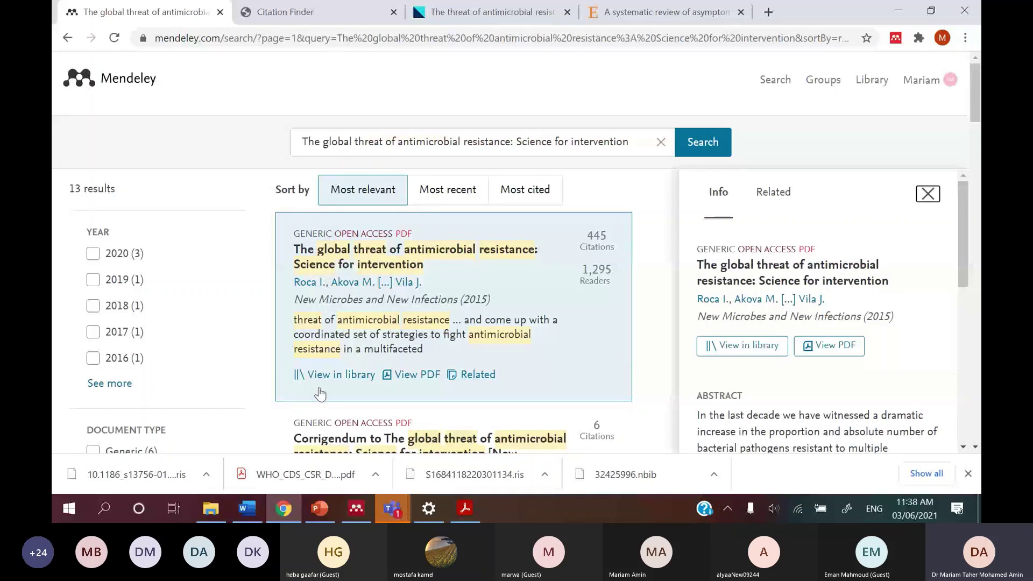
{"action": "left_click", "coordinate": [345, 379]}
Return to the Tasks document and open the WHO web link given in the fourth reference.
{"action": "key", "text": "alt+Tab"}
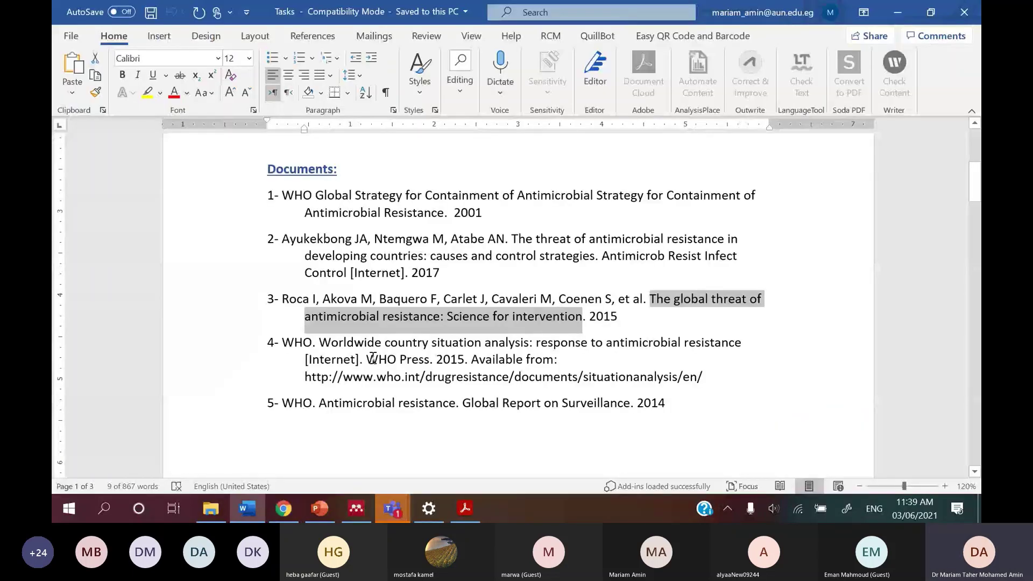
{"action": "left_click_drag", "start_coordinate": [321, 342], "coordinate": [682, 357]}
{"action": "left_click", "coordinate": [682, 357]}
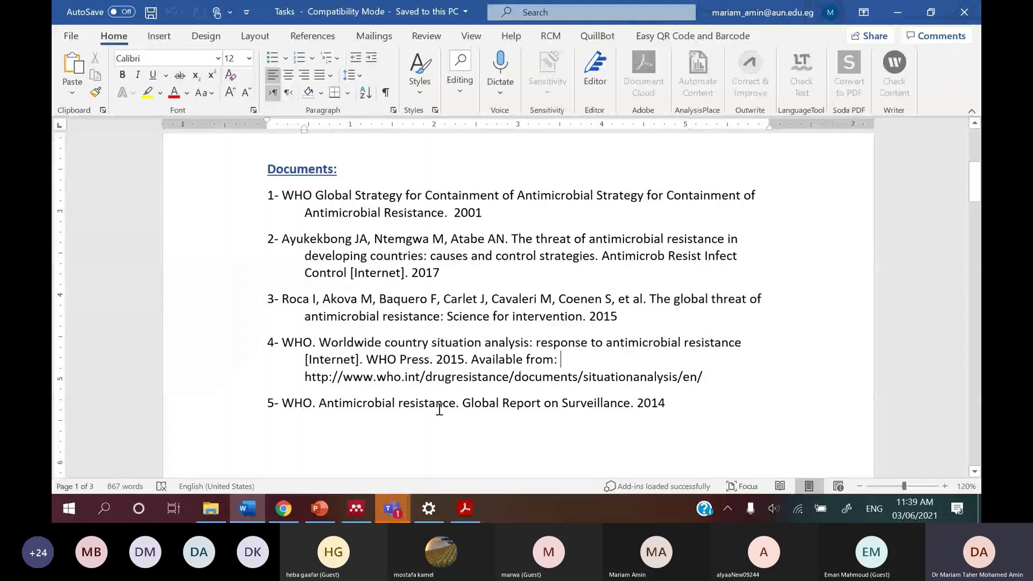
{"action": "left_click_drag", "start_coordinate": [282, 342], "coordinate": [631, 352]}
{"action": "double_click", "coordinate": [328, 378]}
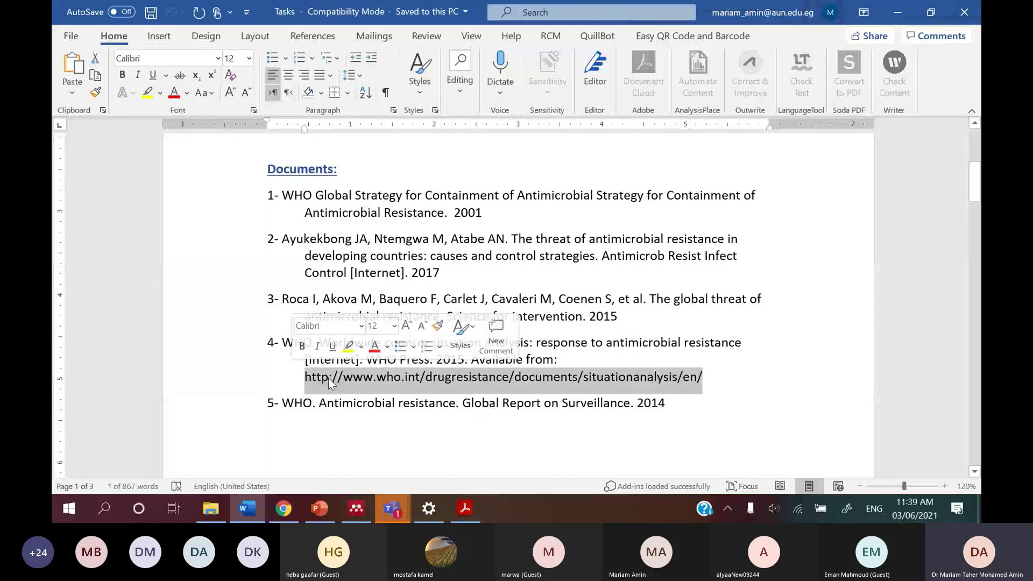
{"action": "left_click", "coordinate": [328, 378], "text": "ctrl"}
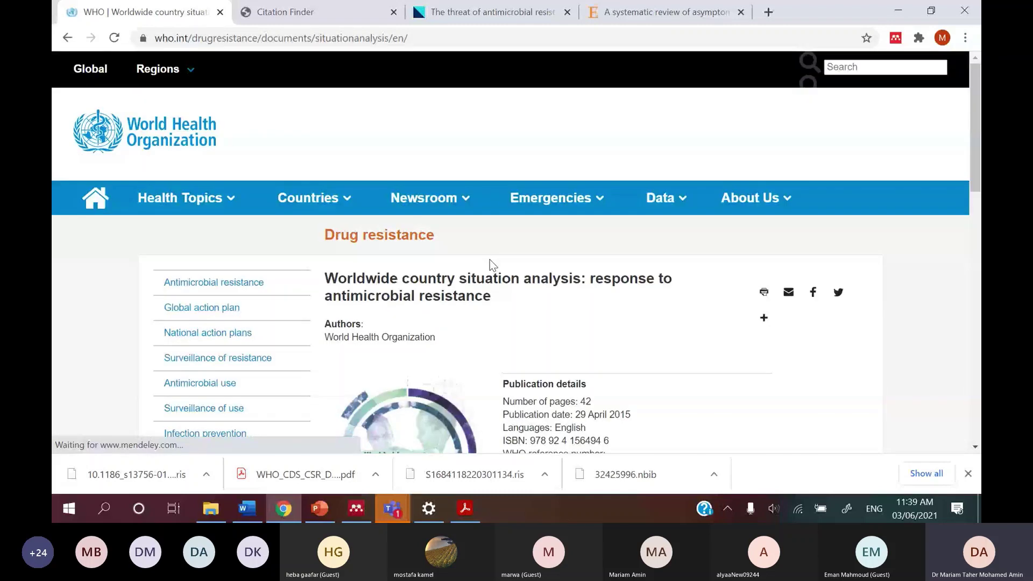
Import the detected reference "WHO | Worldwide country situation analysis: response to antimicrobial resistance" into the Training folder using Web Importer.
{"action": "scroll", "coordinate": [489, 285], "scroll_direction": "down", "scroll_amount": 1}
{"action": "scroll", "coordinate": [489, 292], "scroll_direction": "down", "scroll_amount": 3}
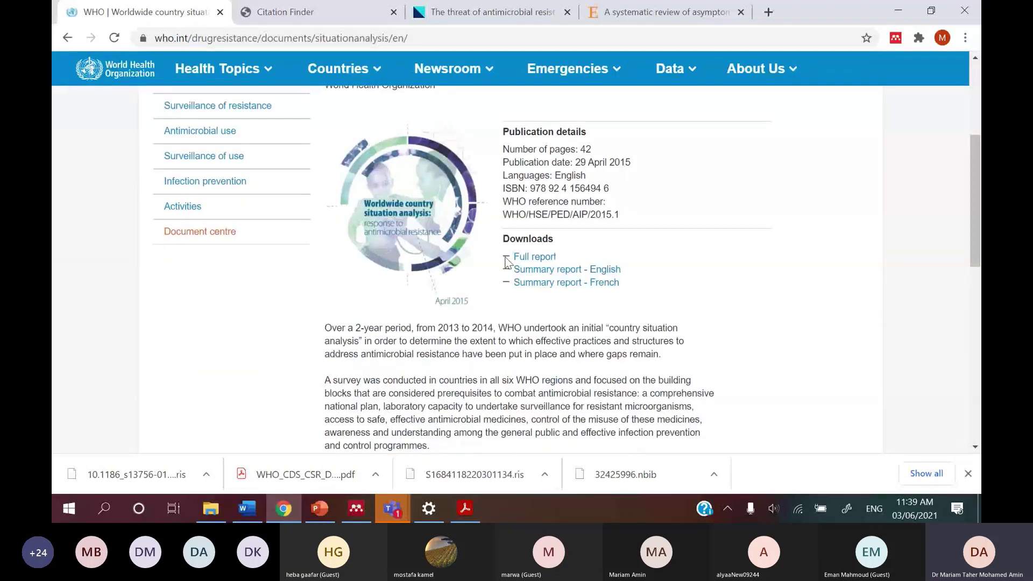
{"action": "left_click", "coordinate": [895, 38]}
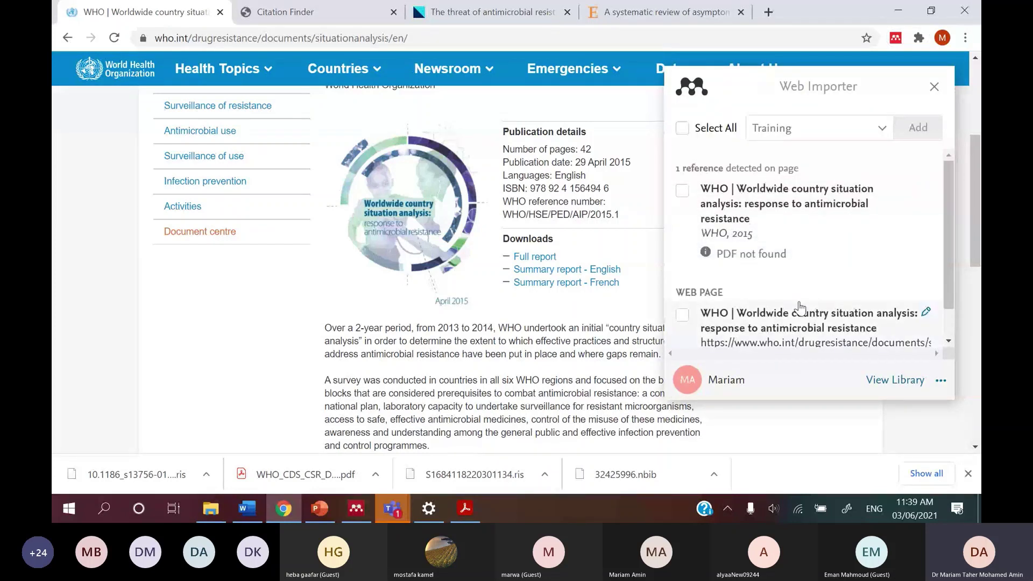
{"action": "left_click", "coordinate": [682, 191]}
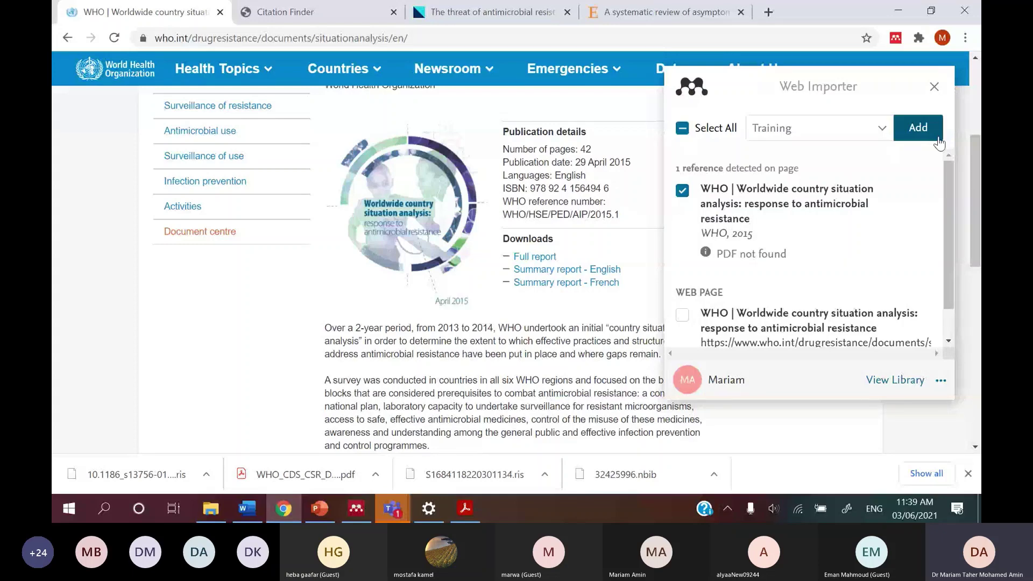
Switch to Mendeley Desktop and look up the details of the "WHO | Worldwide country situation analysis" reference in the Mendeley catalog.
{"action": "key", "text": "alt+Tab"}
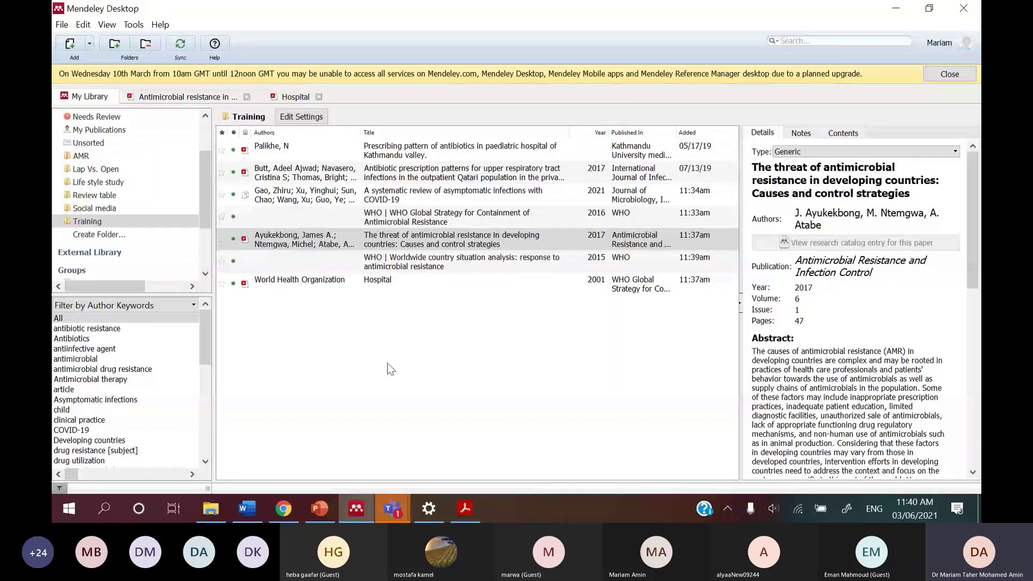
{"action": "left_click", "coordinate": [436, 263]}
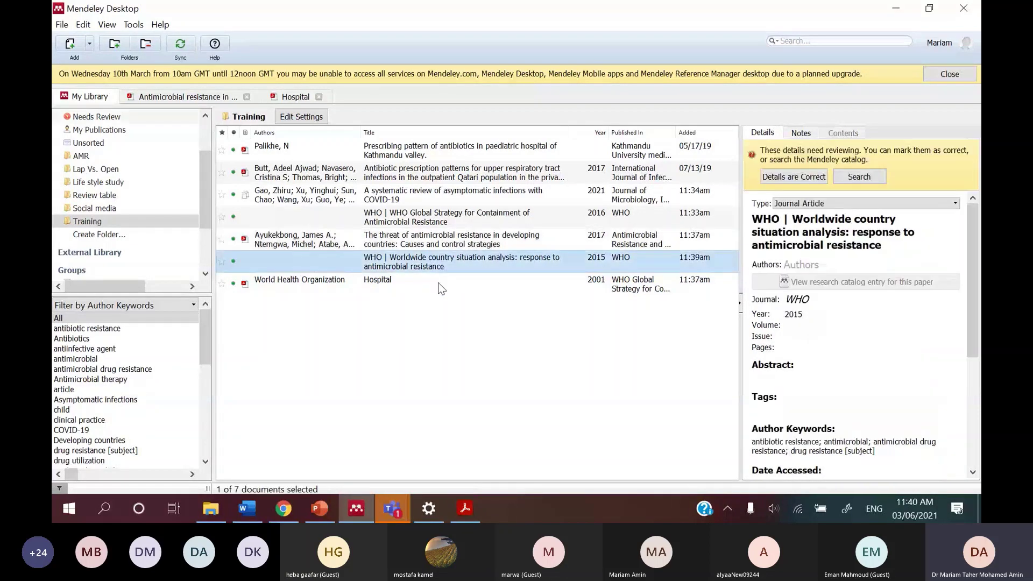
{"action": "left_click", "coordinate": [859, 176]}
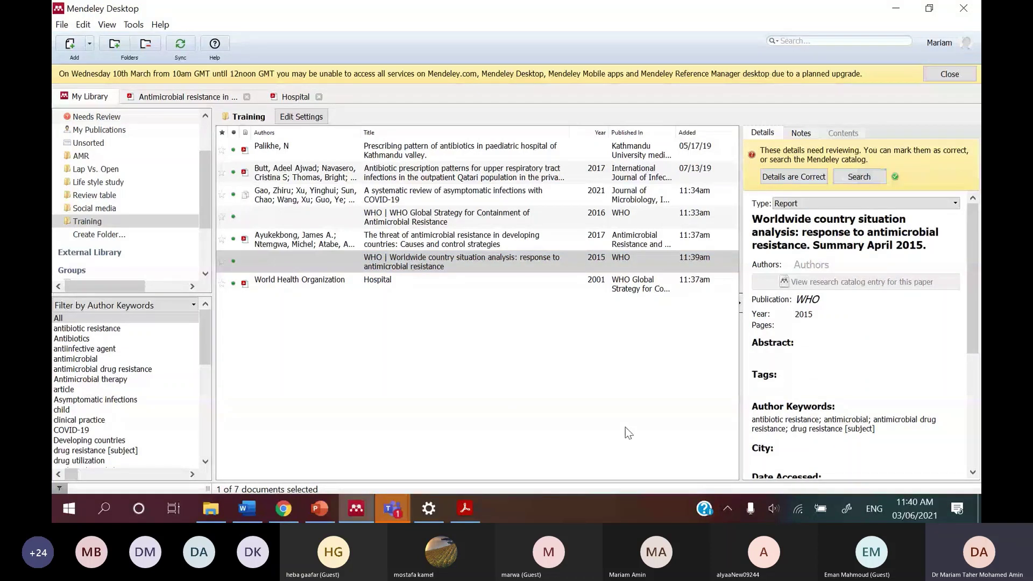
Enter WHO as the author of the worldwide country situation analysis report, then check its details and deselect the entry.
{"action": "left_click", "coordinate": [865, 265]}
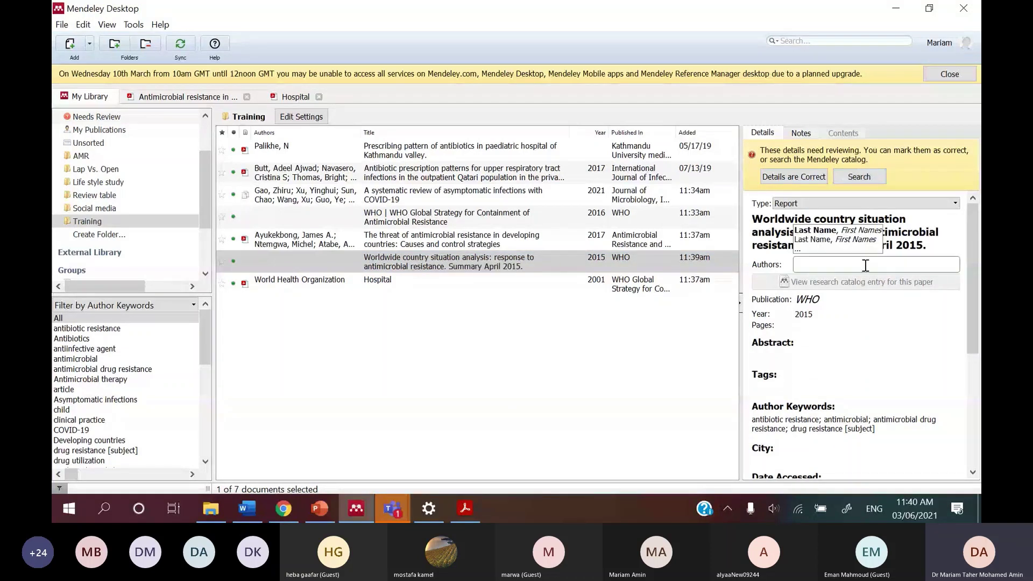
{"action": "type", "text": "WHO"}
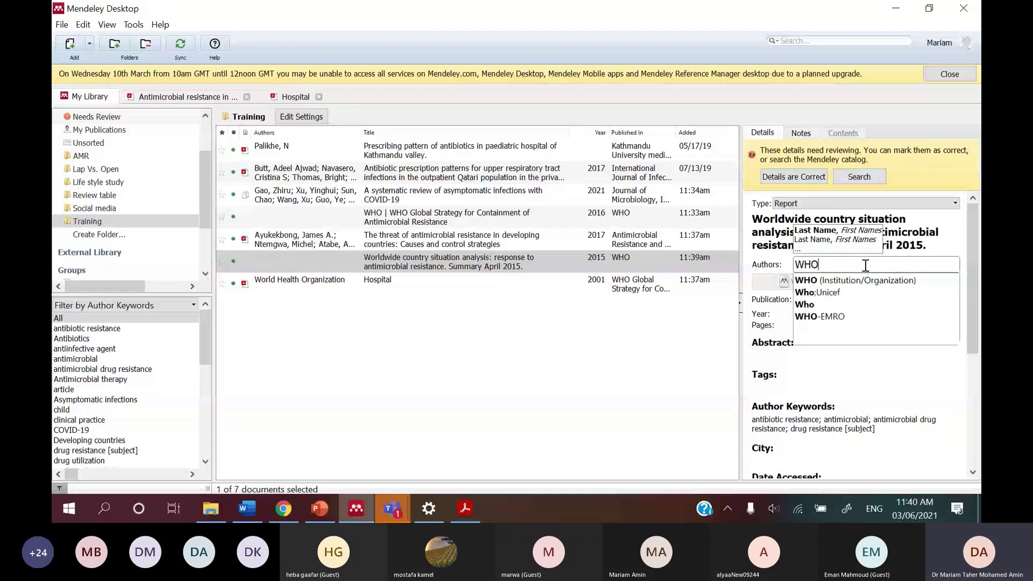
{"action": "key", "text": "Return"}
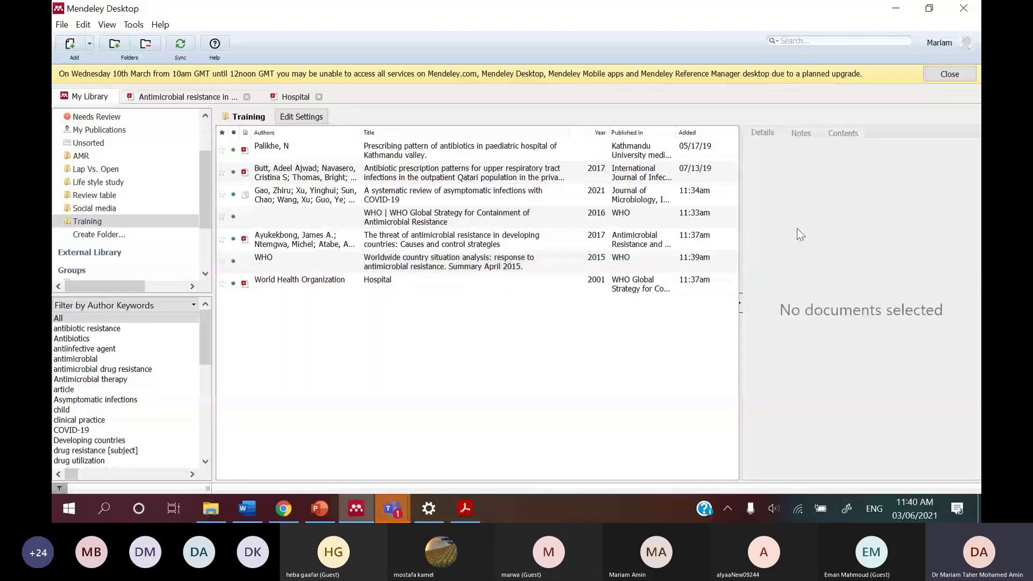
{"action": "left_click", "coordinate": [289, 259]}
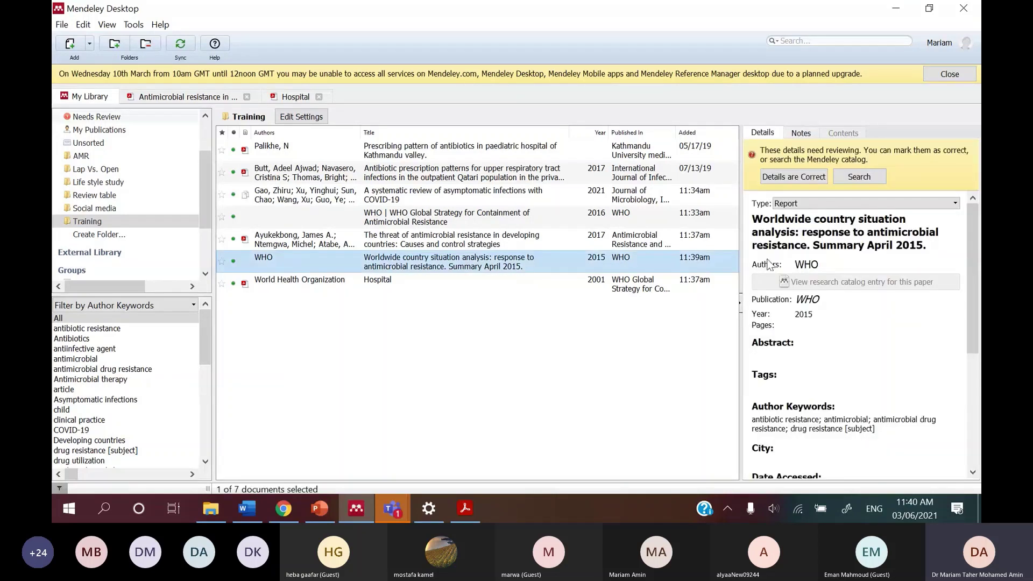
{"action": "left_click", "coordinate": [838, 297]}
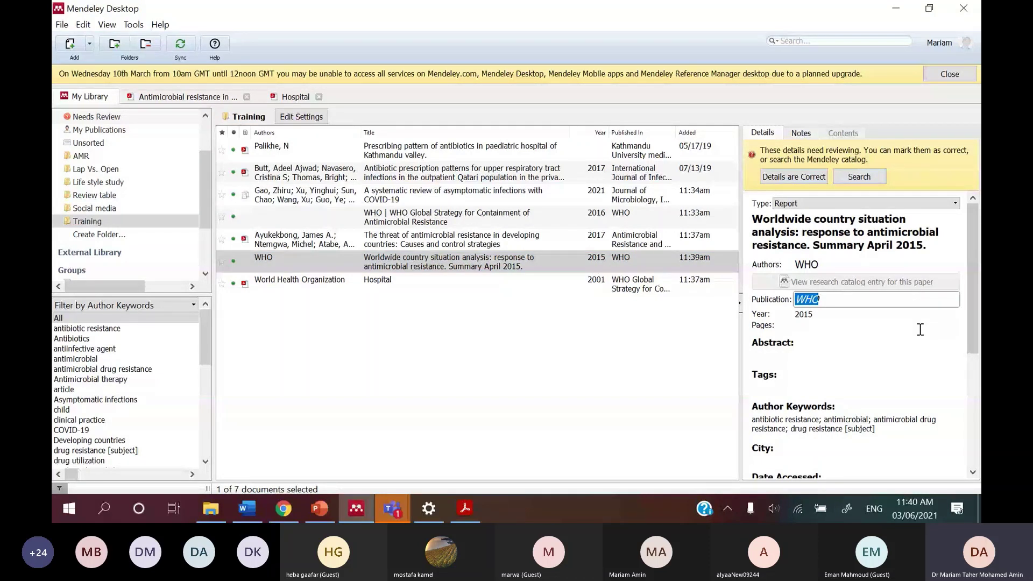
{"action": "left_click", "coordinate": [560, 388]}
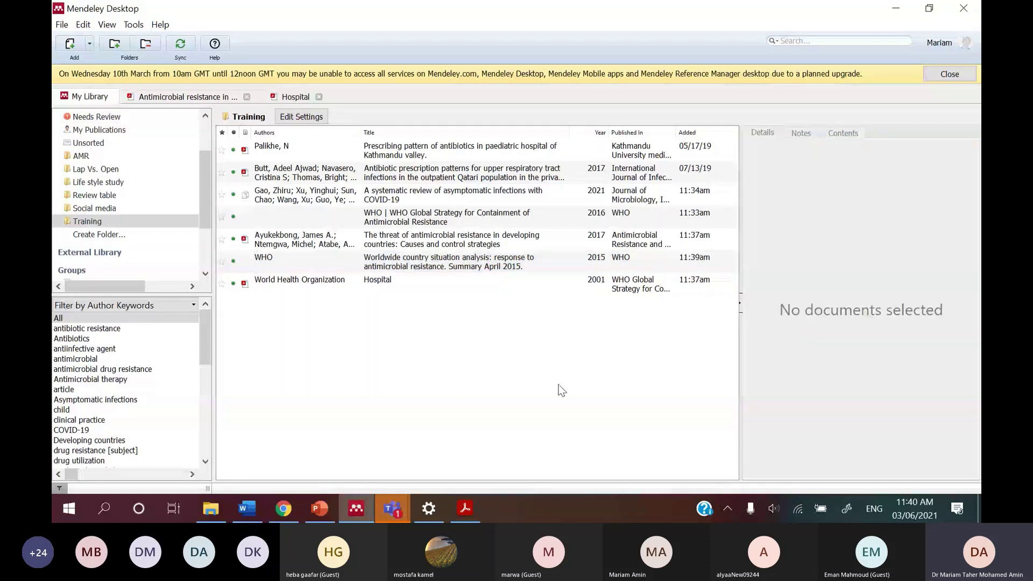
Switch to the workshop presentation in PowerPoint and start the slide show from the first slide.
{"action": "left_click", "coordinate": [321, 510]}
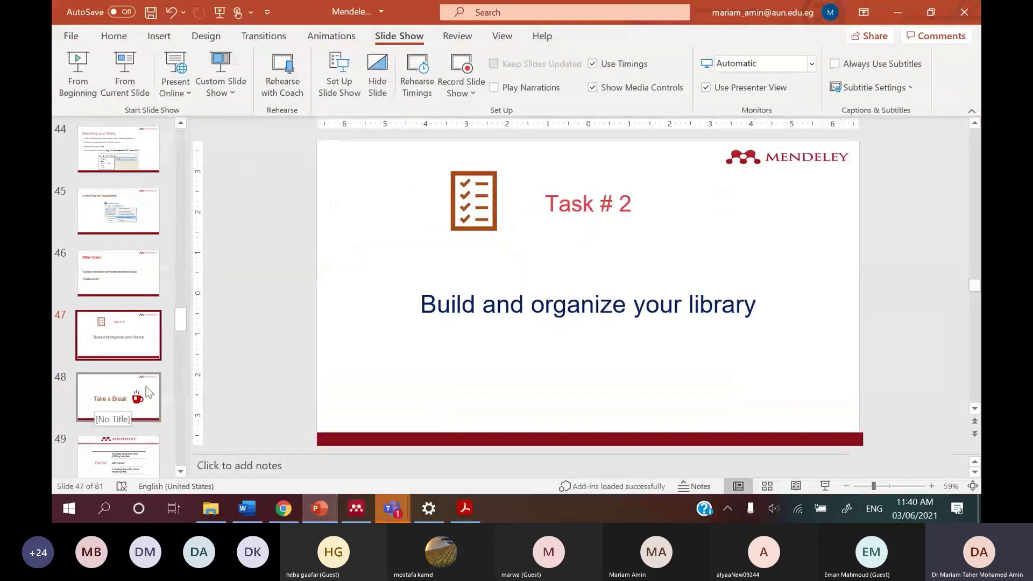
{"action": "left_click", "coordinate": [146, 386]}
{"action": "scroll", "coordinate": [175, 163], "scroll_direction": "up", "scroll_amount": 15}
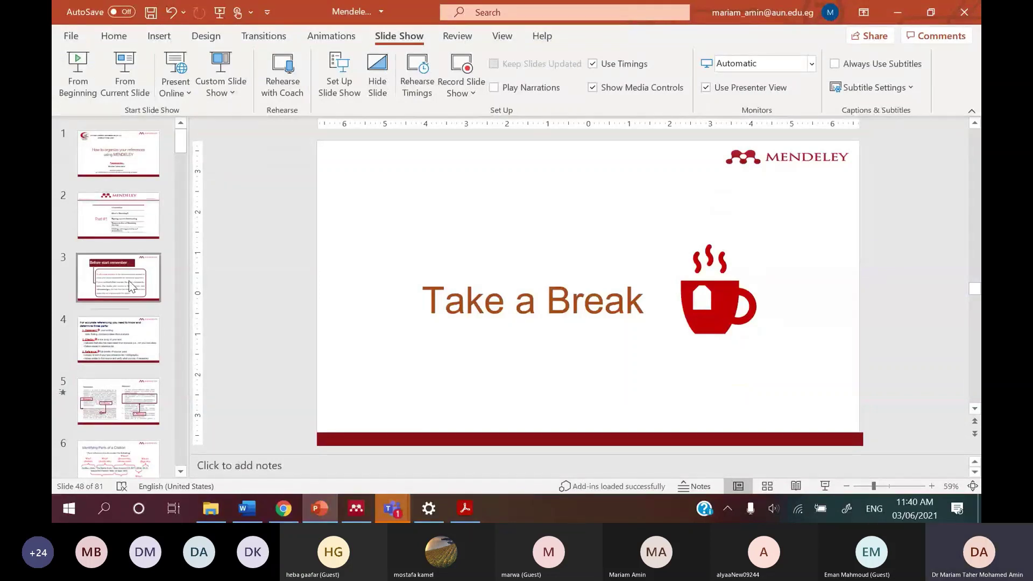
{"action": "left_click", "coordinate": [107, 356]}
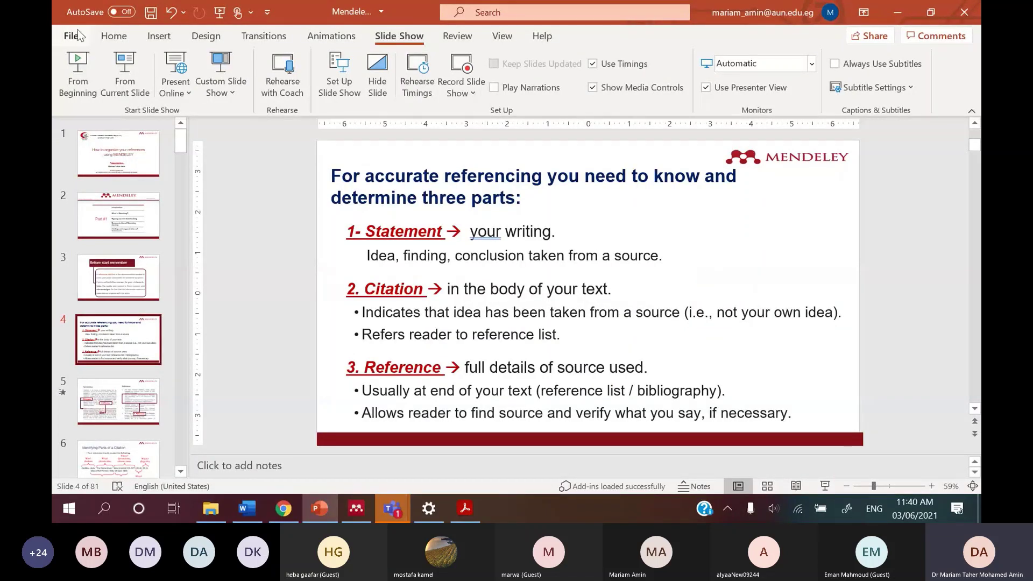
{"action": "left_click", "coordinate": [83, 77]}
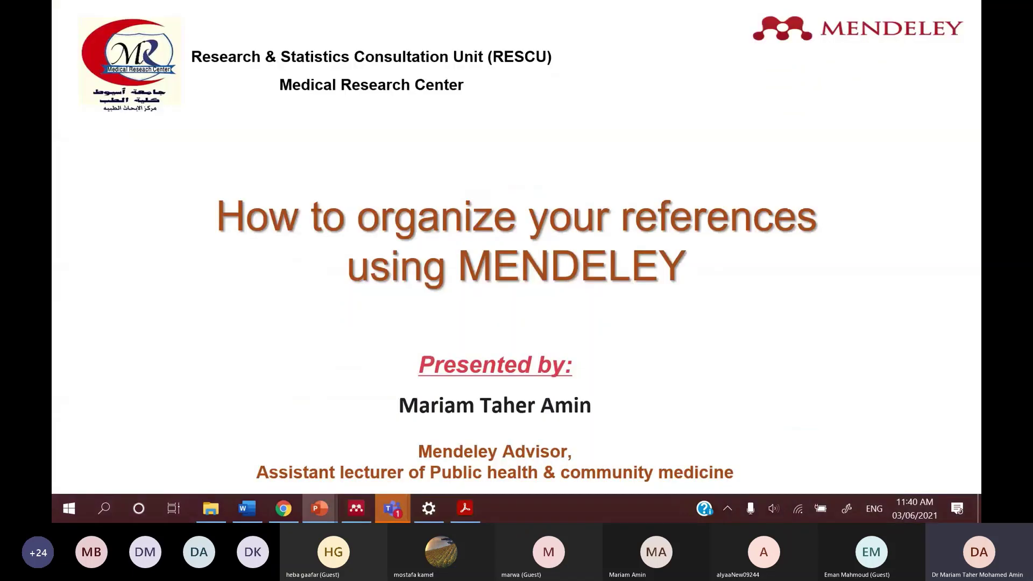
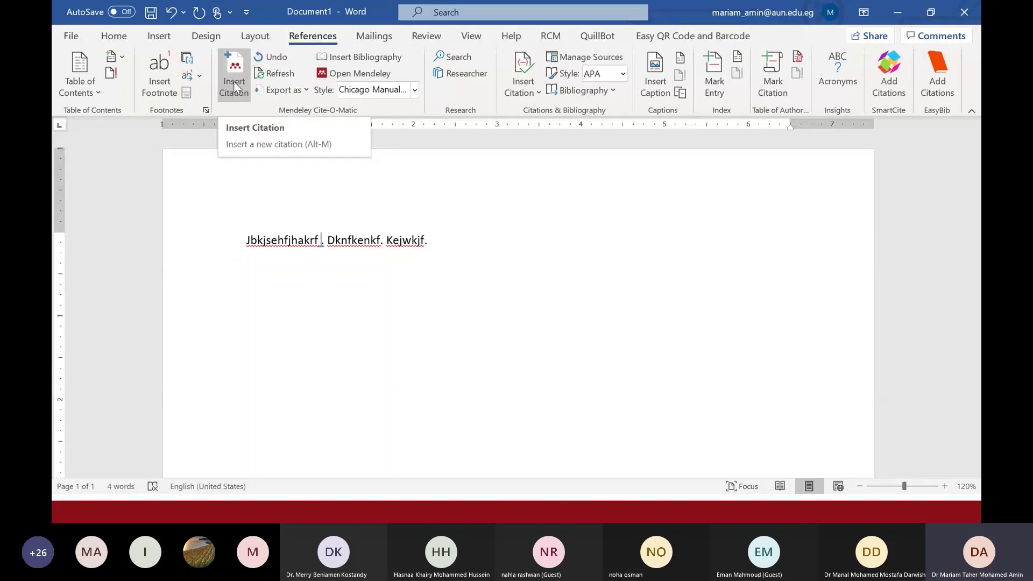
Insert a Mendeley citation after the first word in the Word document, searching "covi" and picking "The microbiology of coronaviruses".
{"action": "left_click", "coordinate": [235, 86]}
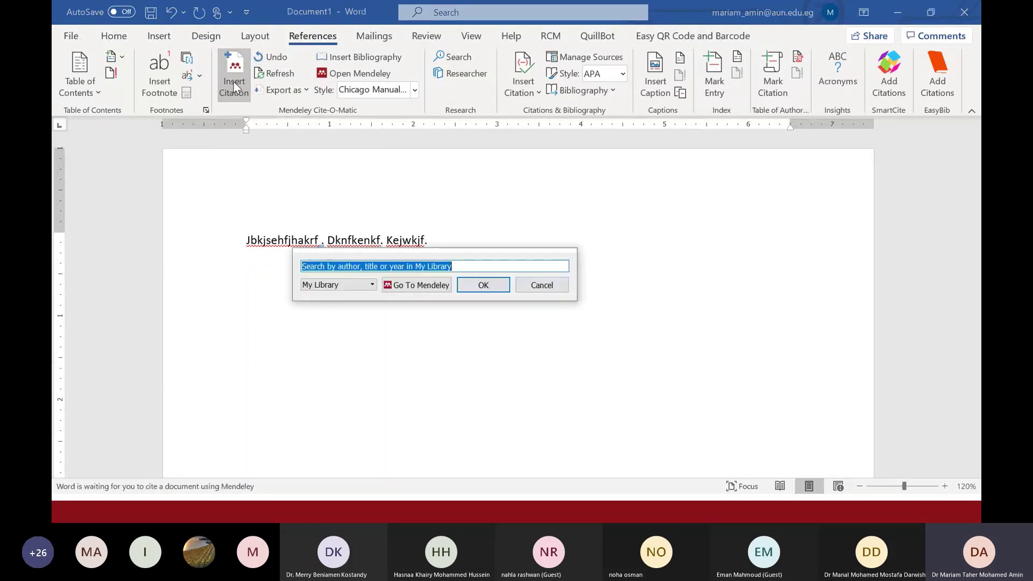
{"action": "left_click_drag", "start_coordinate": [446, 258], "coordinate": [669, 233]}
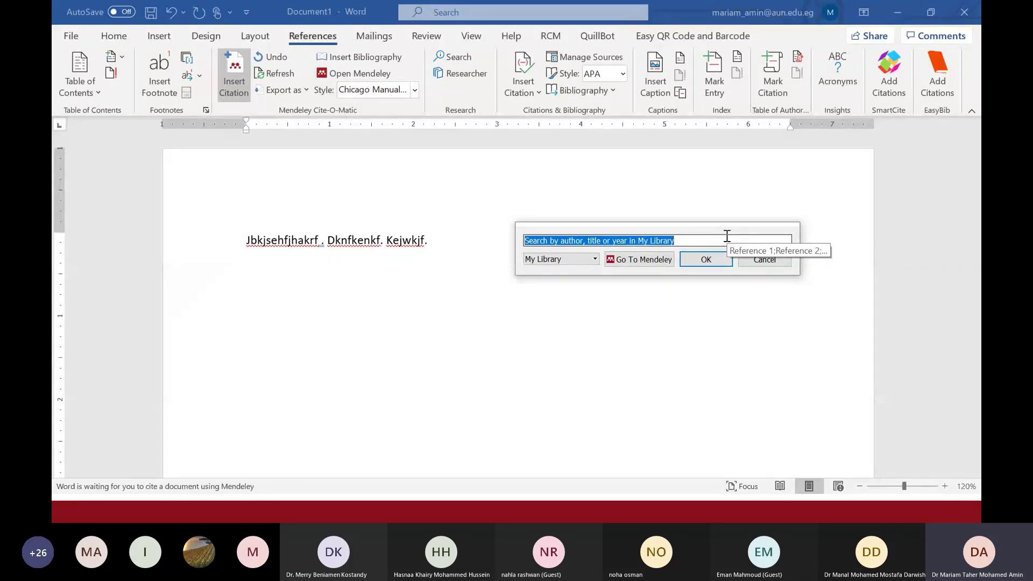
{"action": "type", "text": "a"}
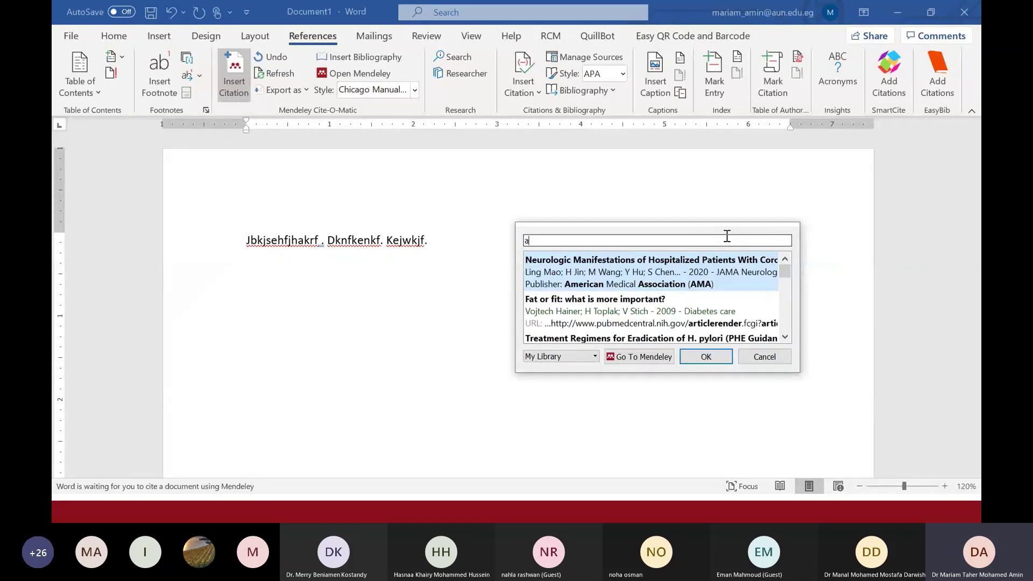
{"action": "key", "text": "BackSpace"}
{"action": "type", "text": "co"}
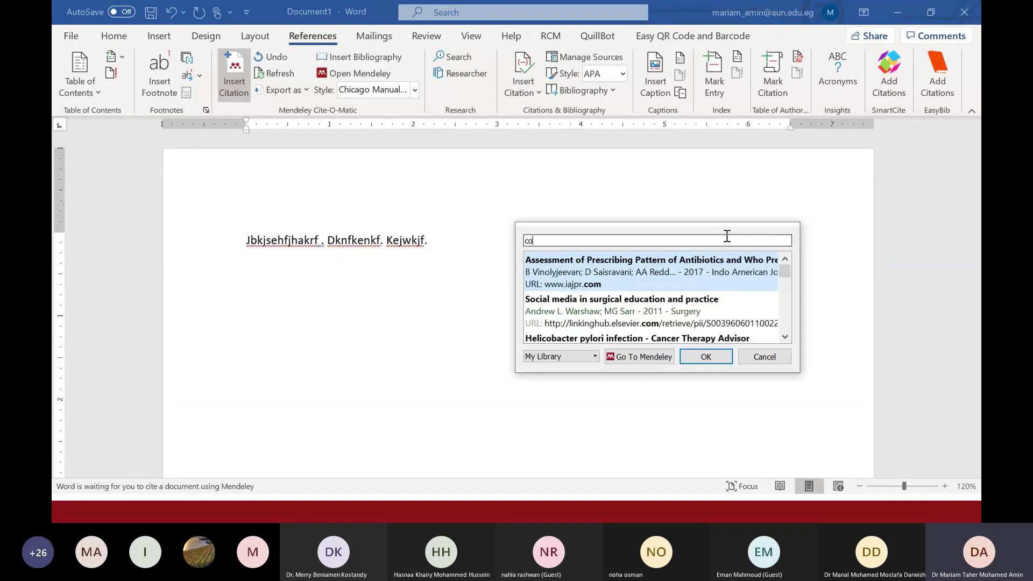
{"action": "type", "text": "vi"}
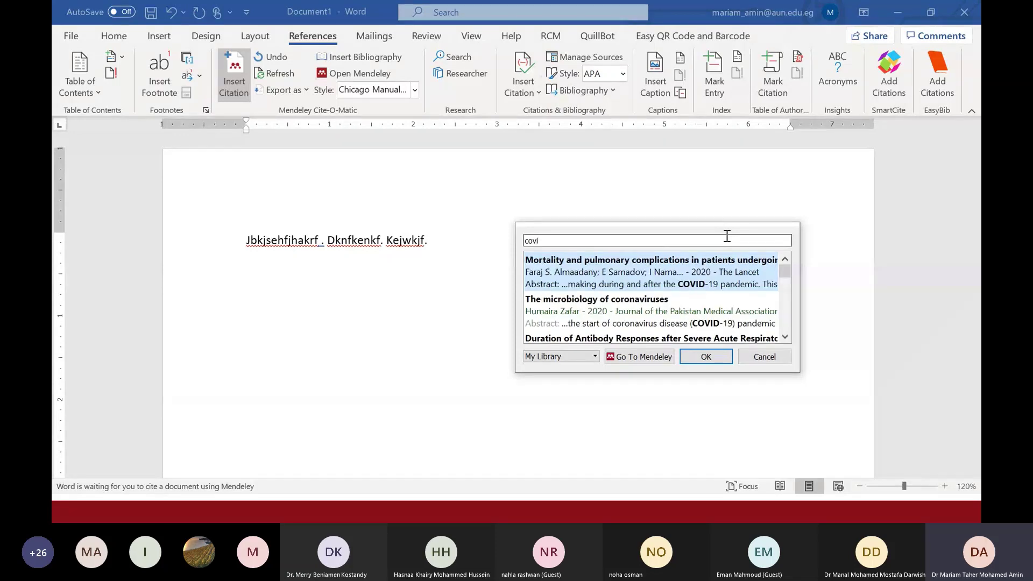
{"action": "left_click", "coordinate": [681, 315]}
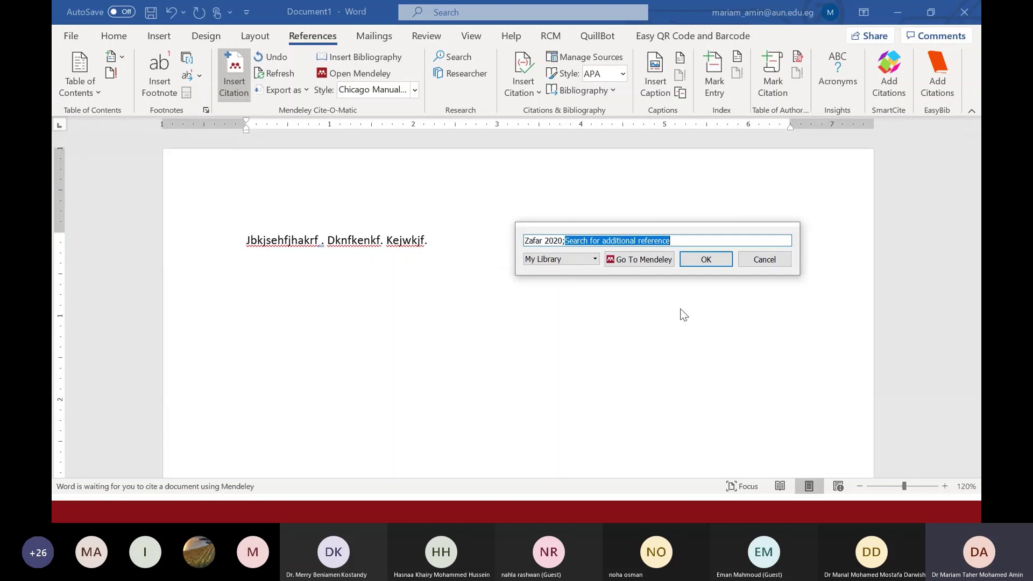
{"action": "left_click", "coordinate": [711, 270]}
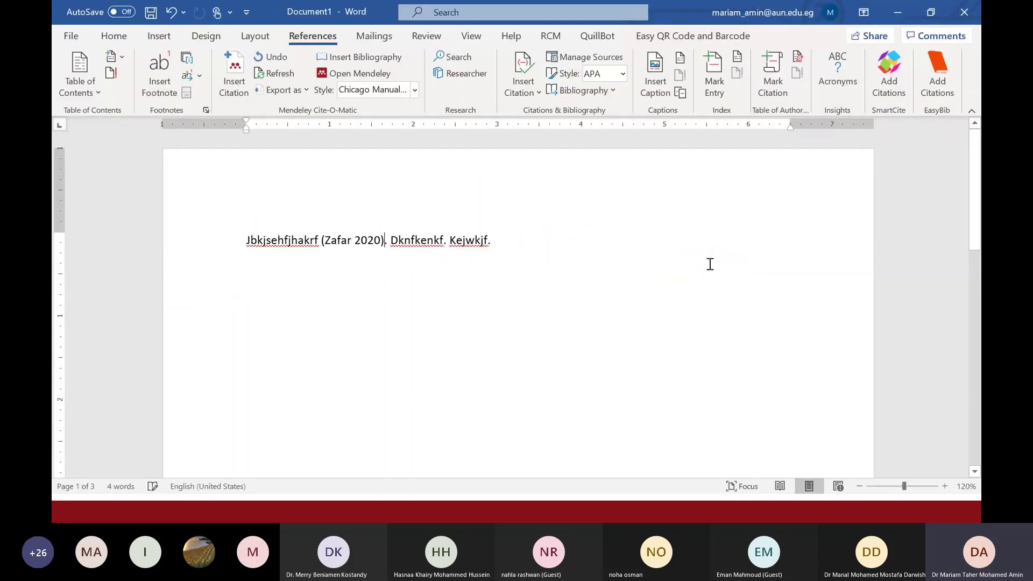
Insert a second citation just before the first period, searching "covid-19" and picking the CDC's "Disposition of Non-Hospitalized Patients with COVID-19".
{"action": "left_click", "coordinate": [331, 242]}
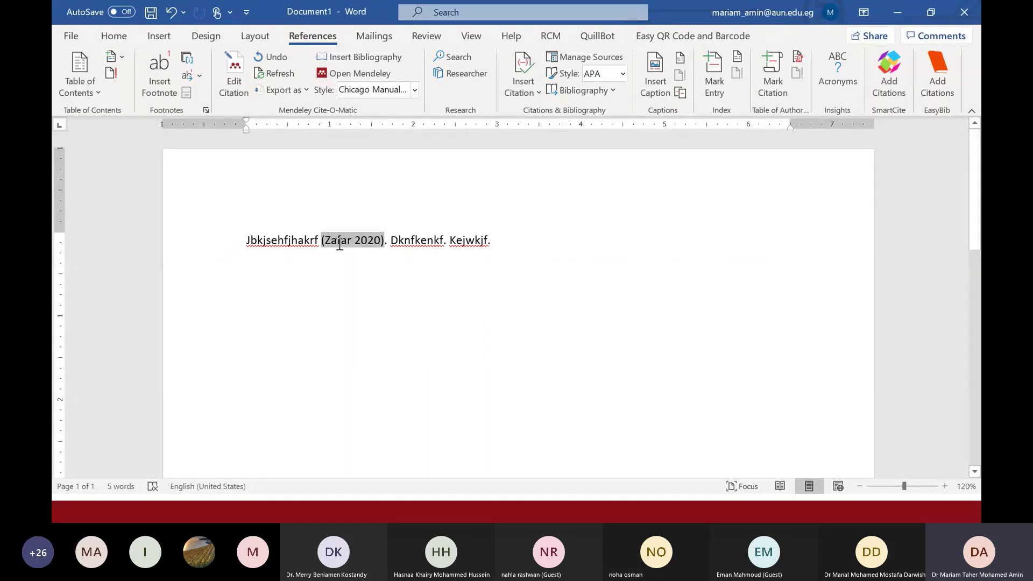
{"action": "left_click", "coordinate": [387, 241]}
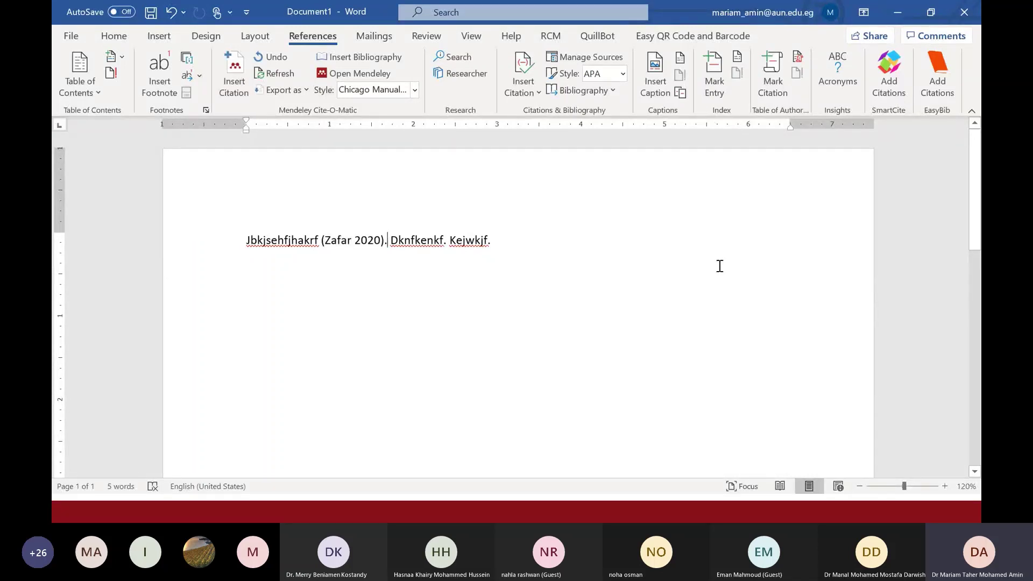
{"action": "key", "text": "Left"}
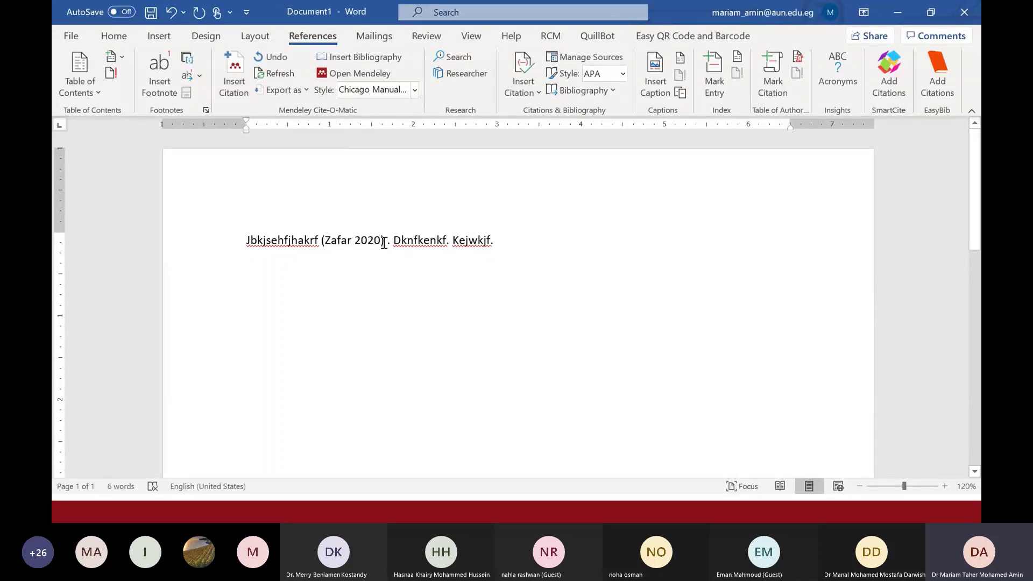
{"action": "left_click", "coordinate": [237, 86]}
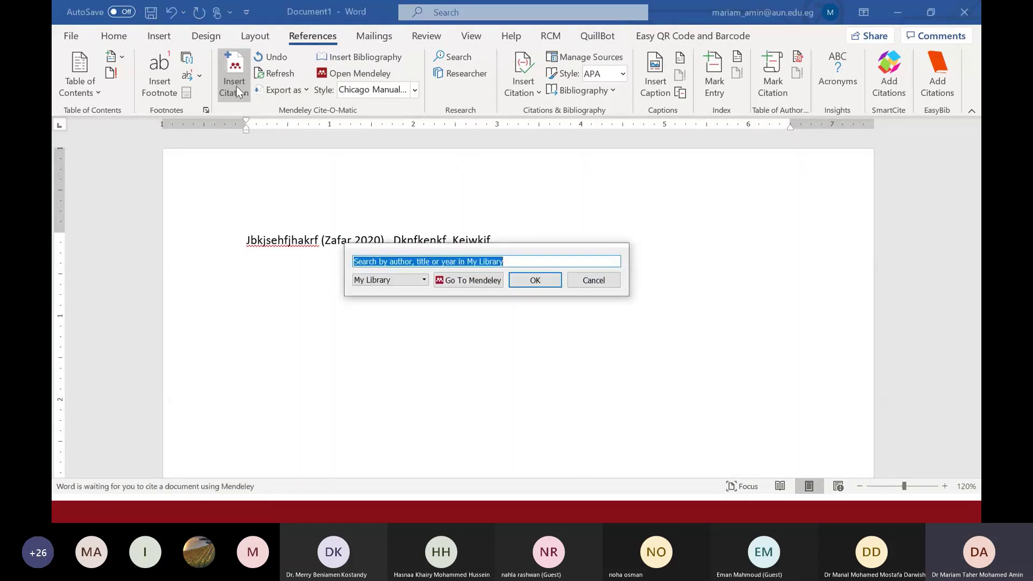
{"action": "type", "text": "covid-19"}
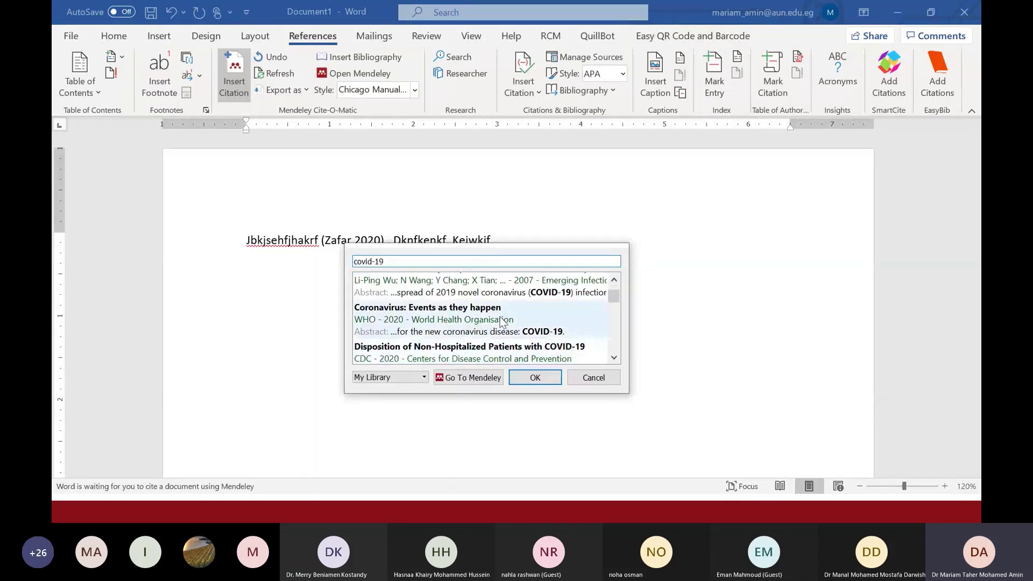
{"action": "left_click", "coordinate": [514, 348]}
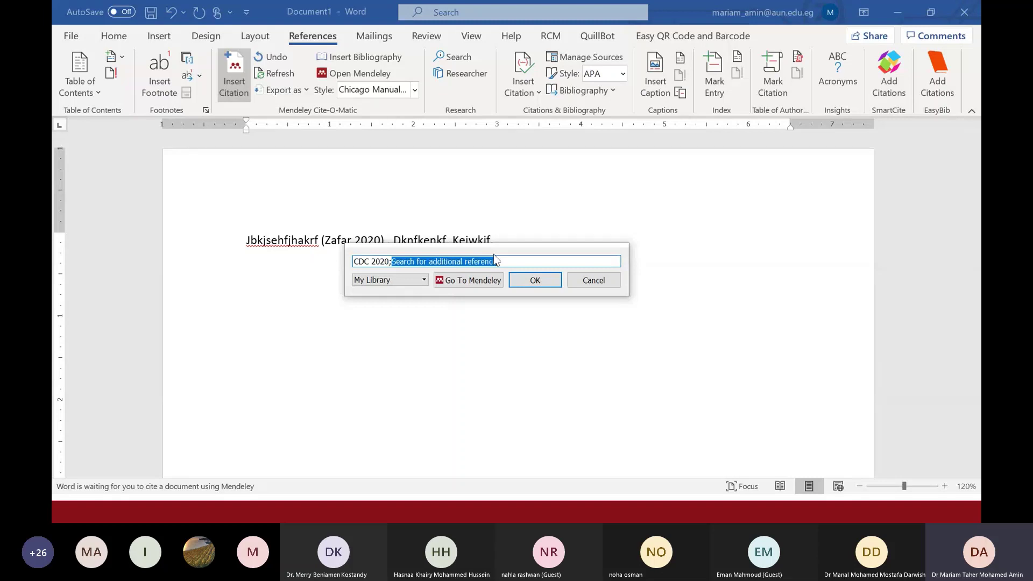
{"action": "left_click", "coordinate": [535, 280]}
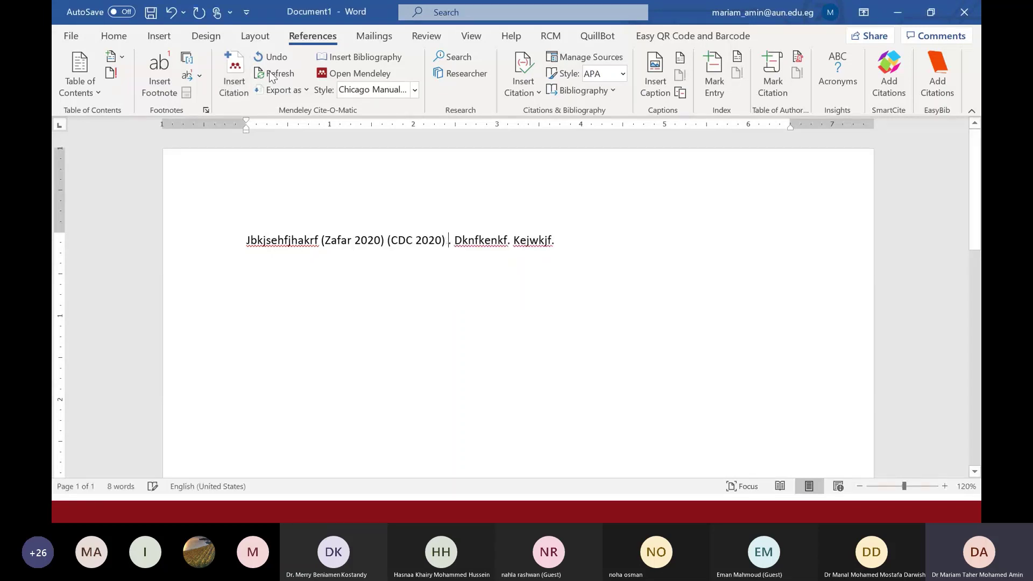
Start another citation, go to the Mendeley library and copy the title of the Training folder article on antibiotic prescription patterns in Qatar.
{"action": "left_click", "coordinate": [238, 76]}
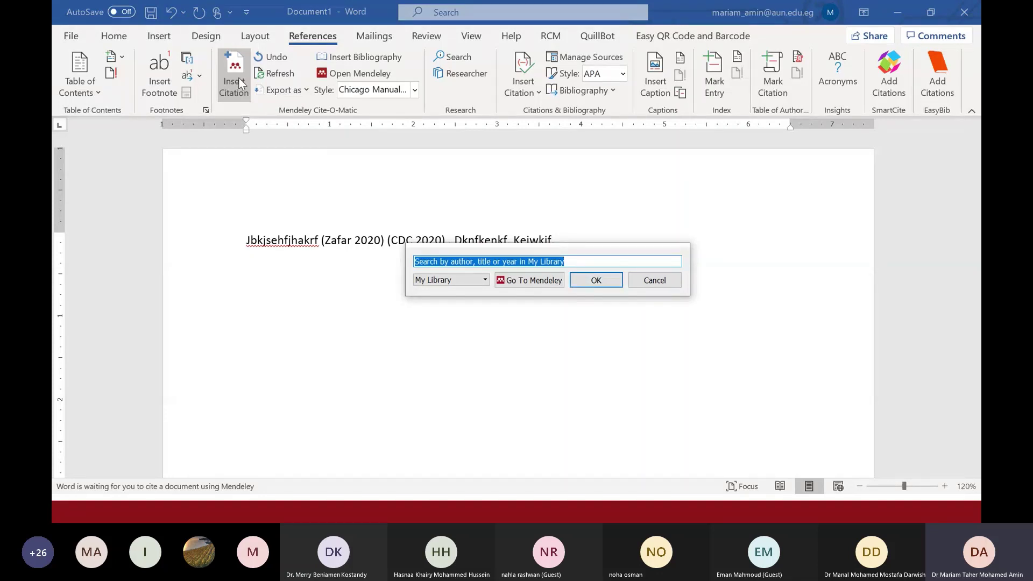
{"action": "left_click", "coordinate": [553, 286]}
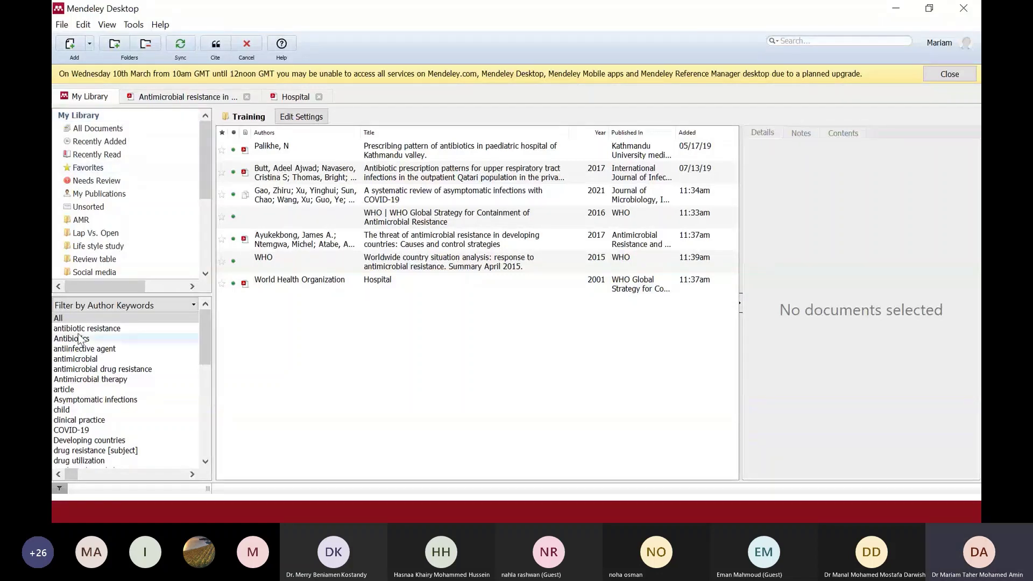
{"action": "scroll", "coordinate": [106, 274], "scroll_direction": "down", "scroll_amount": 2}
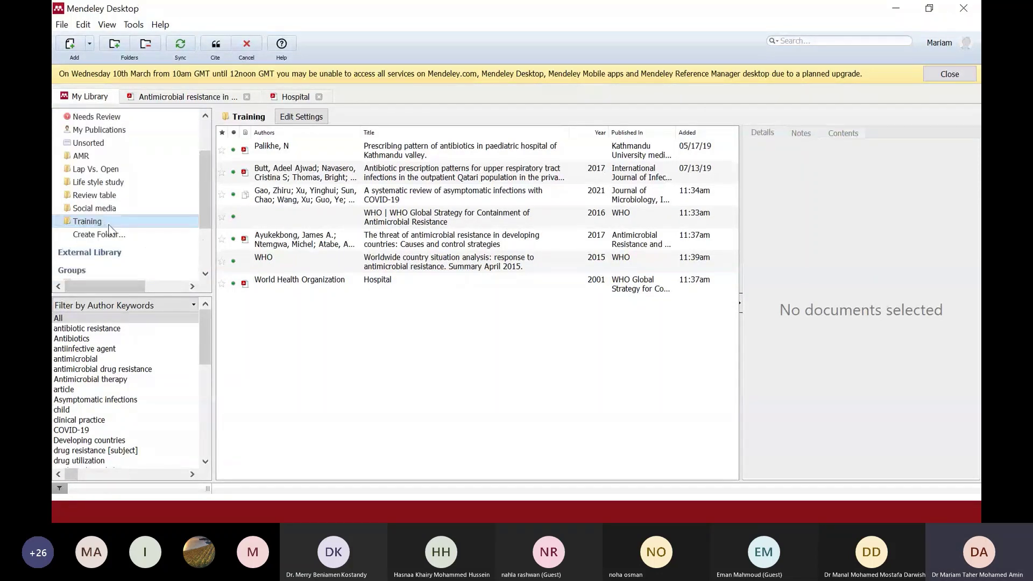
{"action": "left_click", "coordinate": [355, 182]}
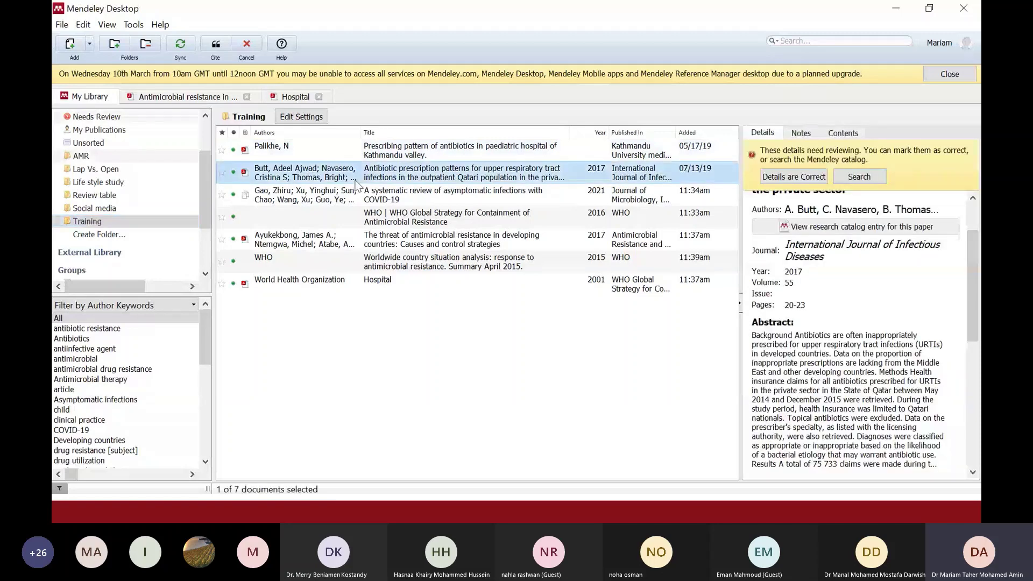
{"action": "scroll", "coordinate": [816, 280], "scroll_direction": "up", "scroll_amount": 3}
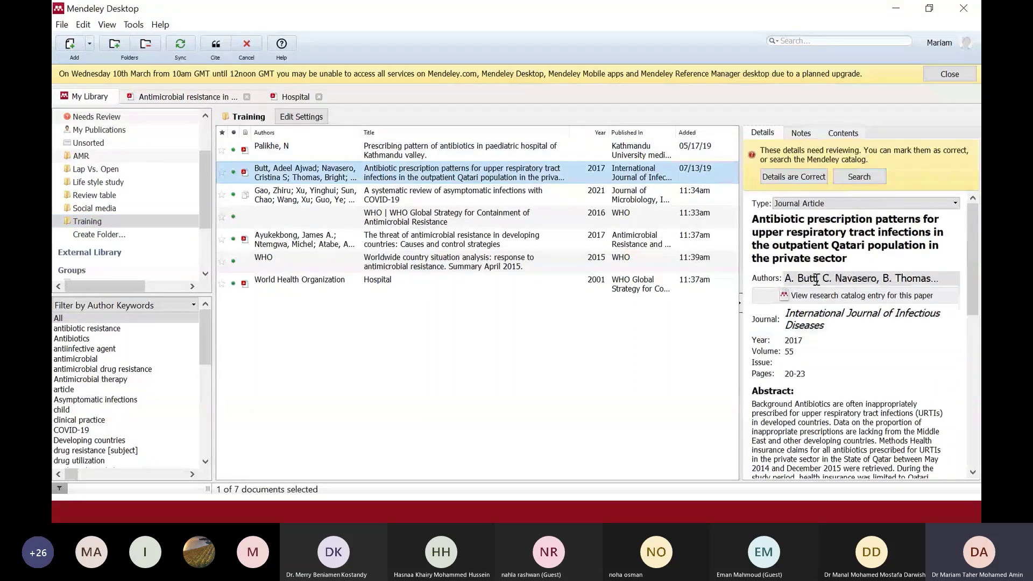
{"action": "right_click", "coordinate": [769, 234]}
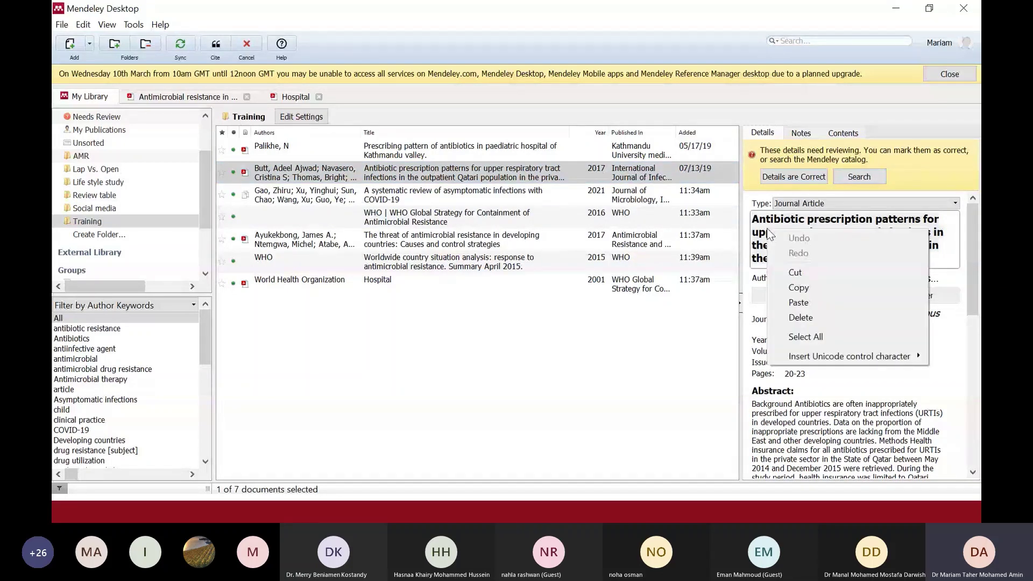
{"action": "left_click", "coordinate": [805, 337]}
{"action": "key", "text": "ctrl+c"}
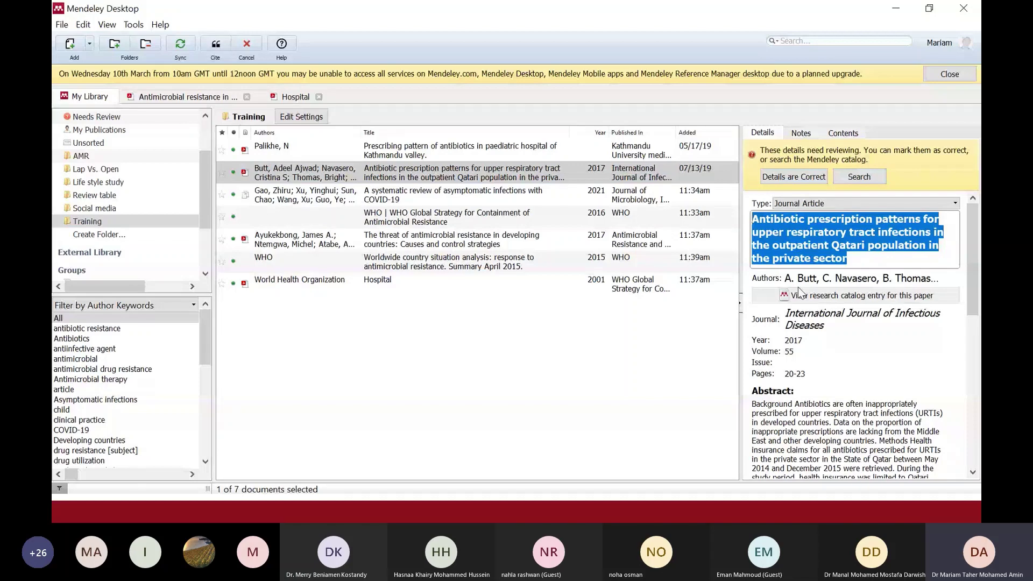
Return to the Word document and insert the third citation before the first period, finding the Qatar antibiotic prescription article by its copied title.
{"action": "left_click", "coordinate": [897, 7]}
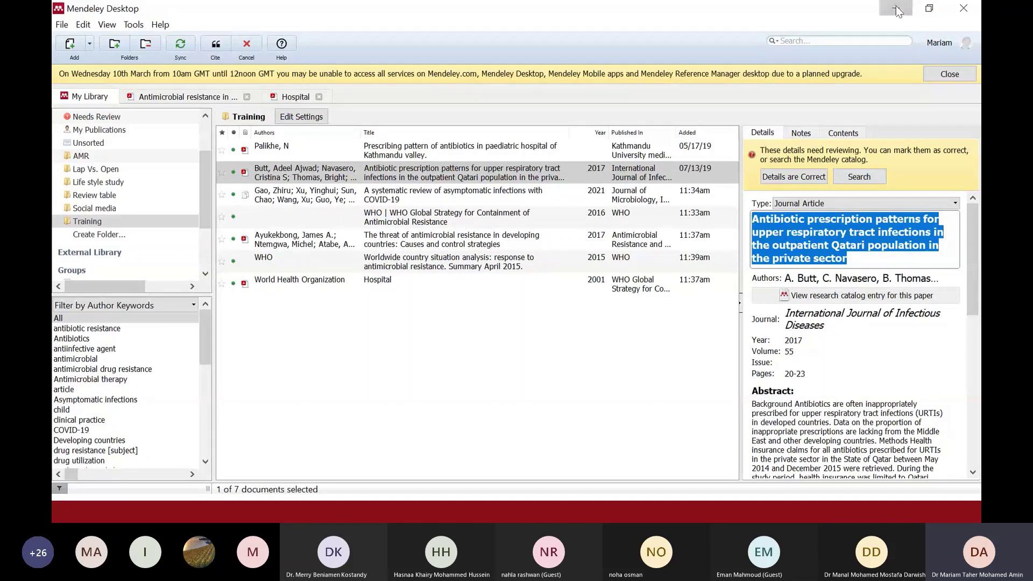
{"action": "left_click", "coordinate": [234, 72]}
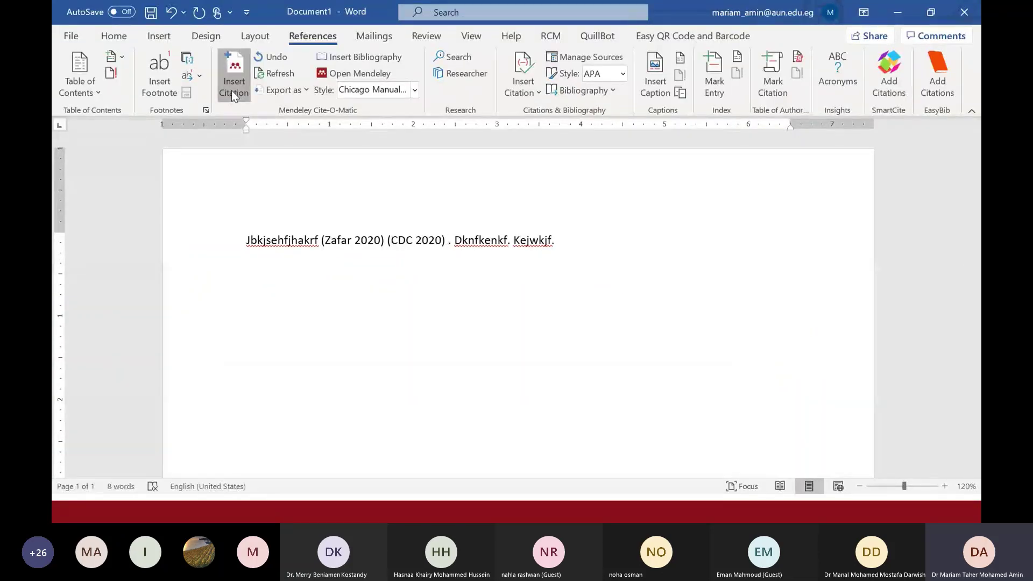
{"action": "key", "text": "ctrl+v"}
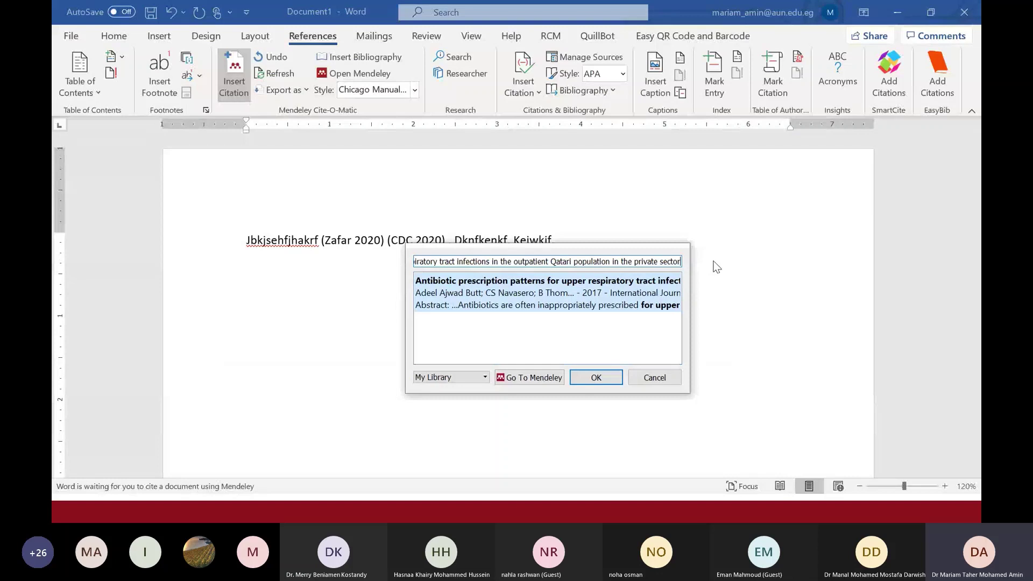
{"action": "left_click", "coordinate": [618, 282]}
{"action": "left_click", "coordinate": [596, 280]}
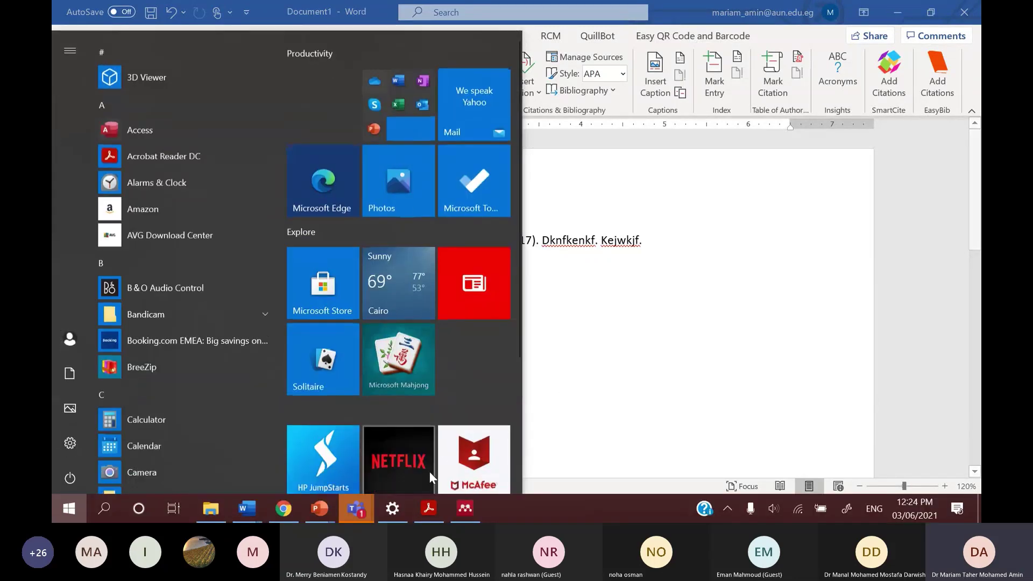
Check the Mendeley Workshop meeting chat in Microsoft Teams for attendees' messages, then return to the Word document.
{"action": "mouse_move", "coordinate": [359, 511]}
{"action": "left_click", "coordinate": [433, 425]}
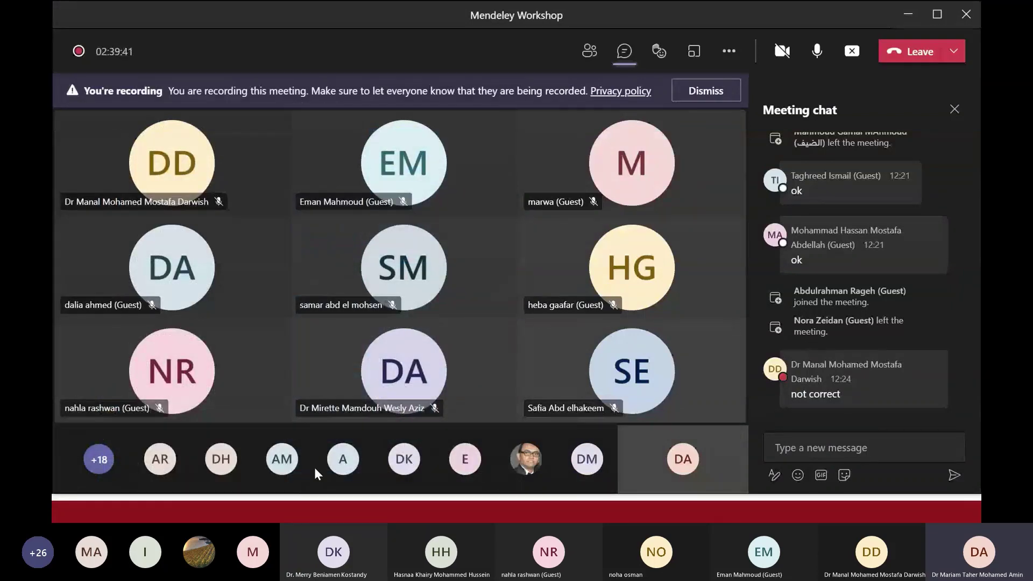
{"action": "left_click", "coordinate": [908, 14]}
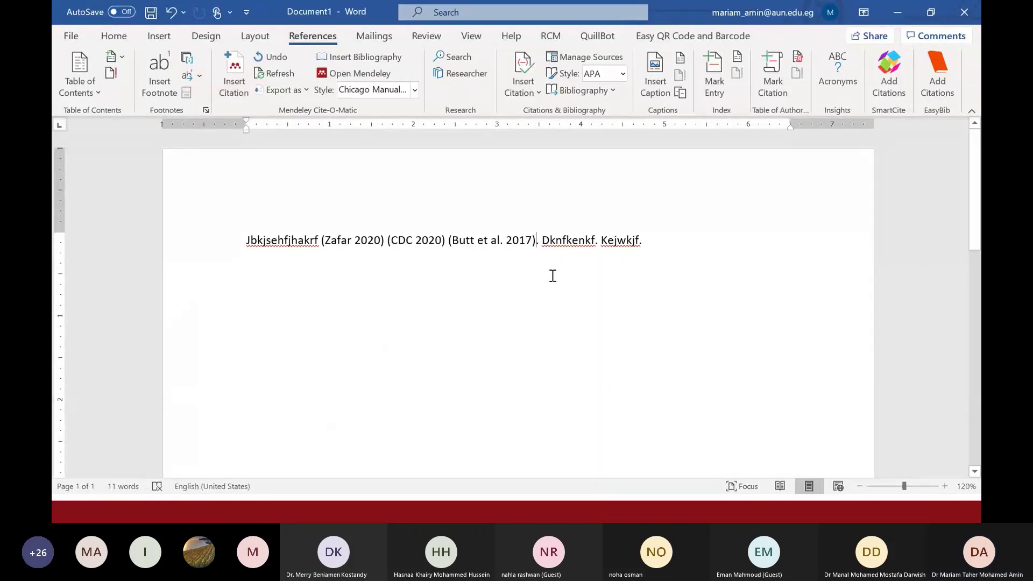
{"action": "key", "text": "super"}
{"action": "mouse_move", "coordinate": [355, 509]}
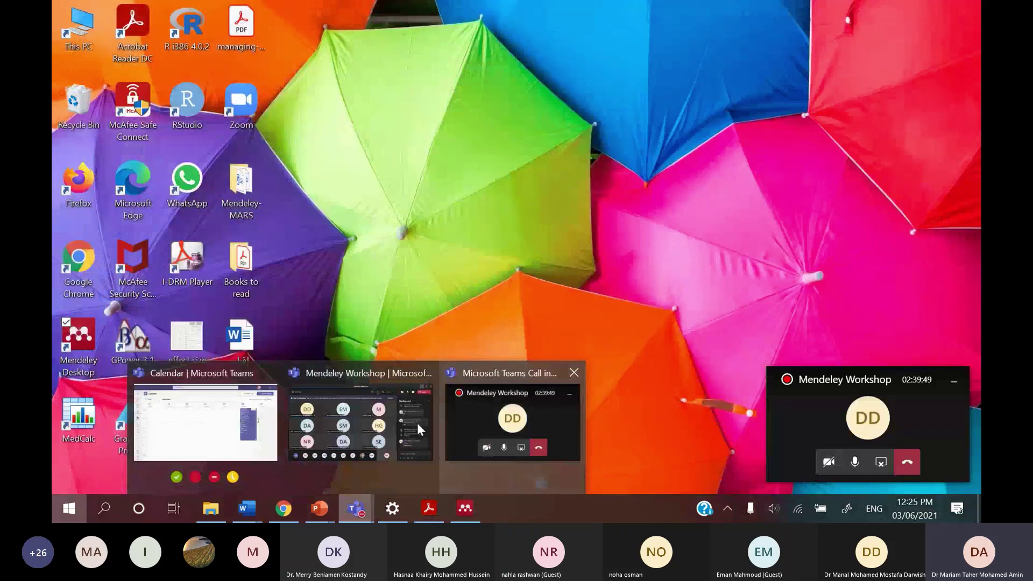
{"action": "left_click", "coordinate": [418, 422]}
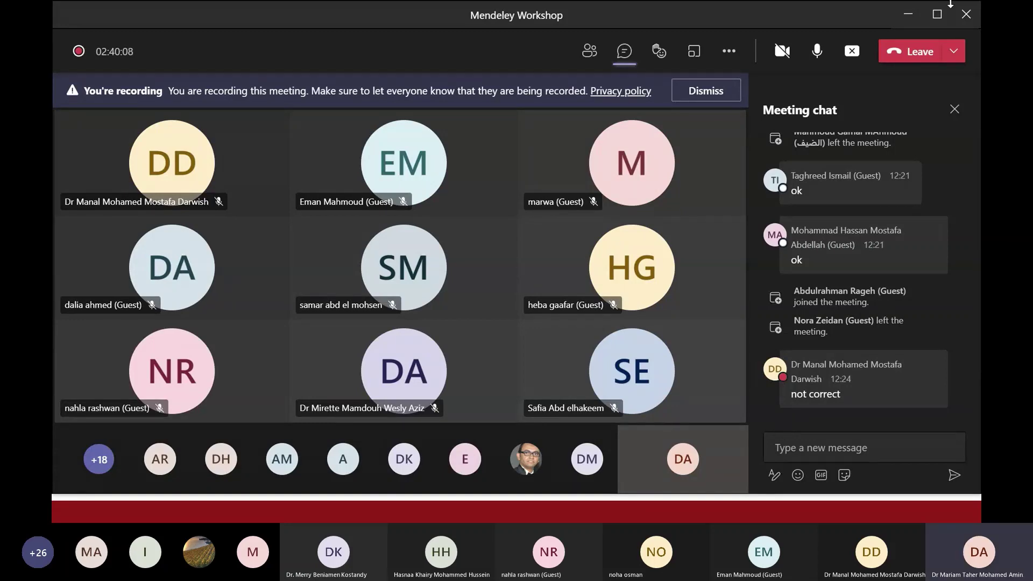
{"action": "left_click", "coordinate": [914, 18]}
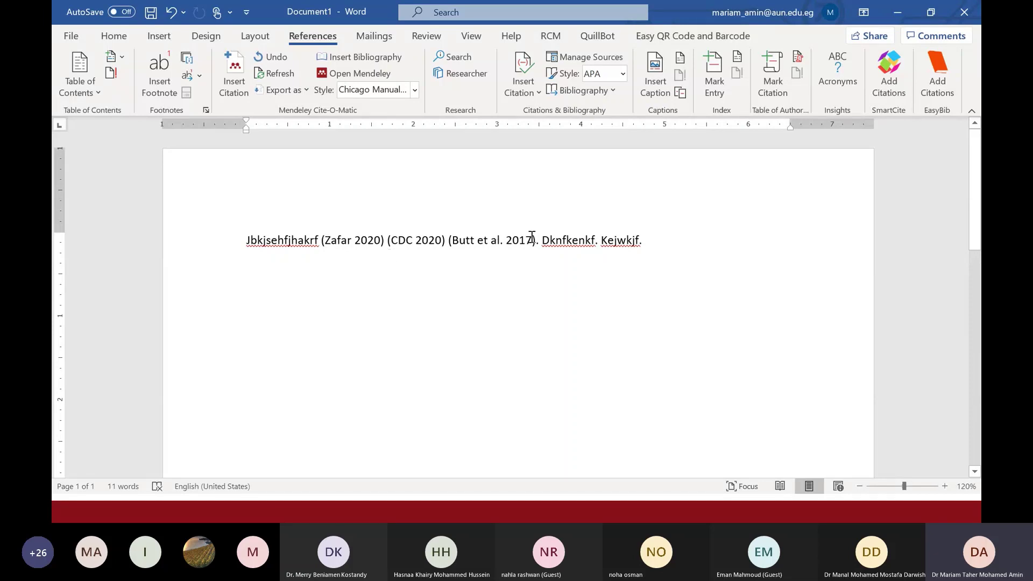
Merge the three adjacent citations in the first sentence into a single citation.
{"action": "left_click_drag", "start_coordinate": [535, 243], "coordinate": [364, 238]}
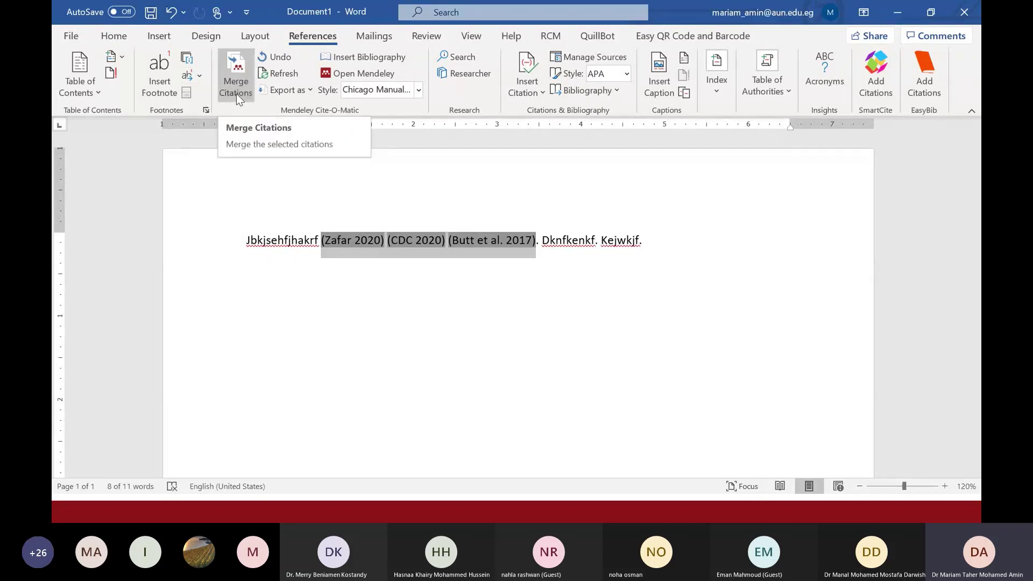
{"action": "left_click", "coordinate": [237, 94]}
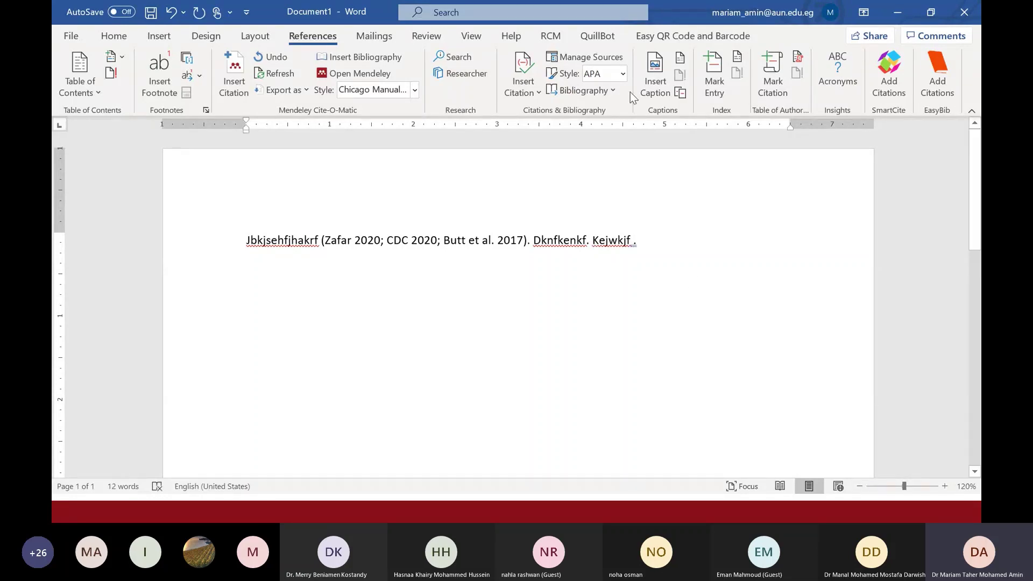
Insert a joint citation before the final period, searching "covid" and picking "The microbiology of coronaviruses" and "Duration of Antibody Responses after Severe Acute Respiratory".
{"action": "left_click", "coordinate": [222, 88]}
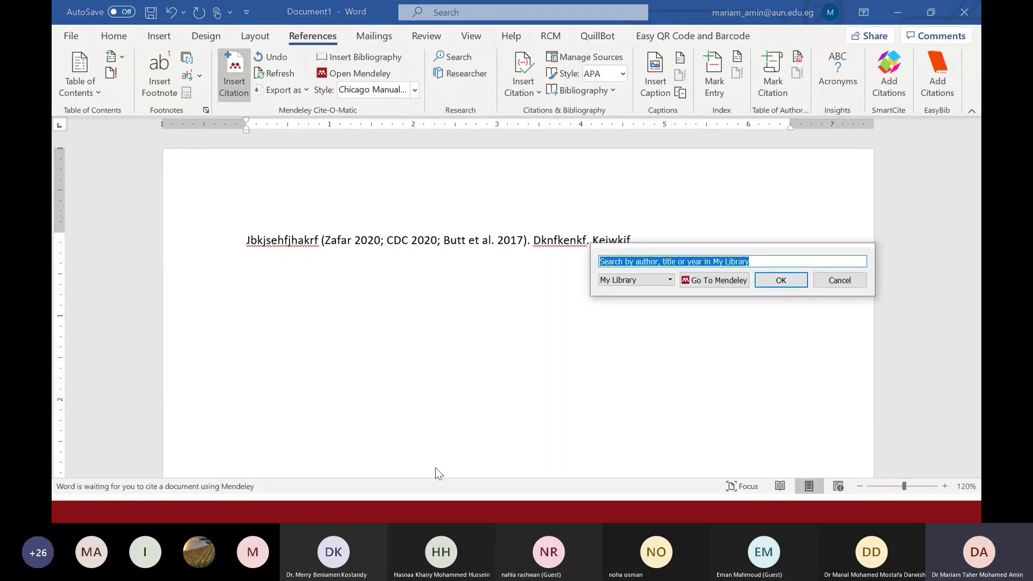
{"action": "type", "text": "covu"}
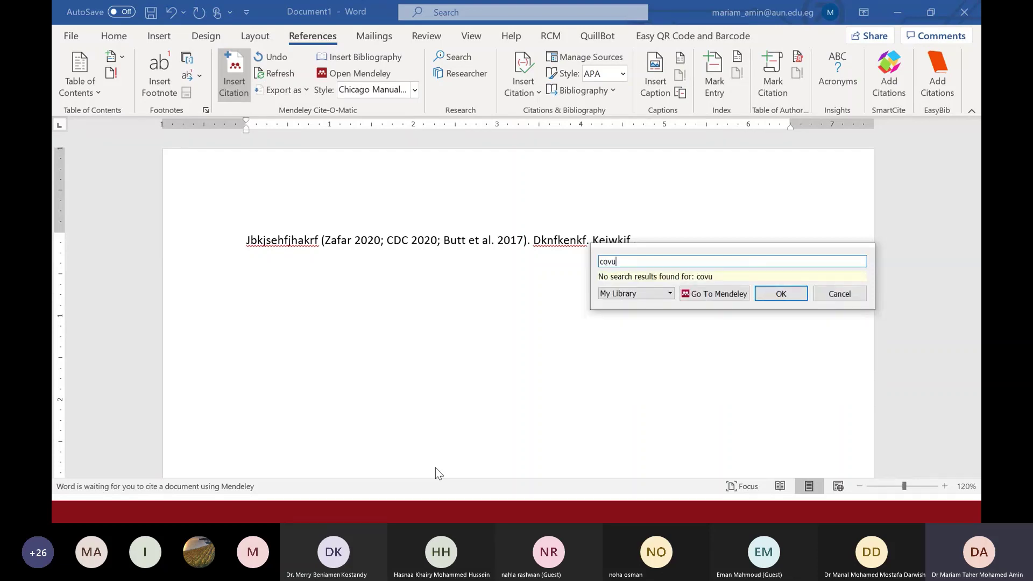
{"action": "key", "text": "BackSpace"}
{"action": "type", "text": "id"}
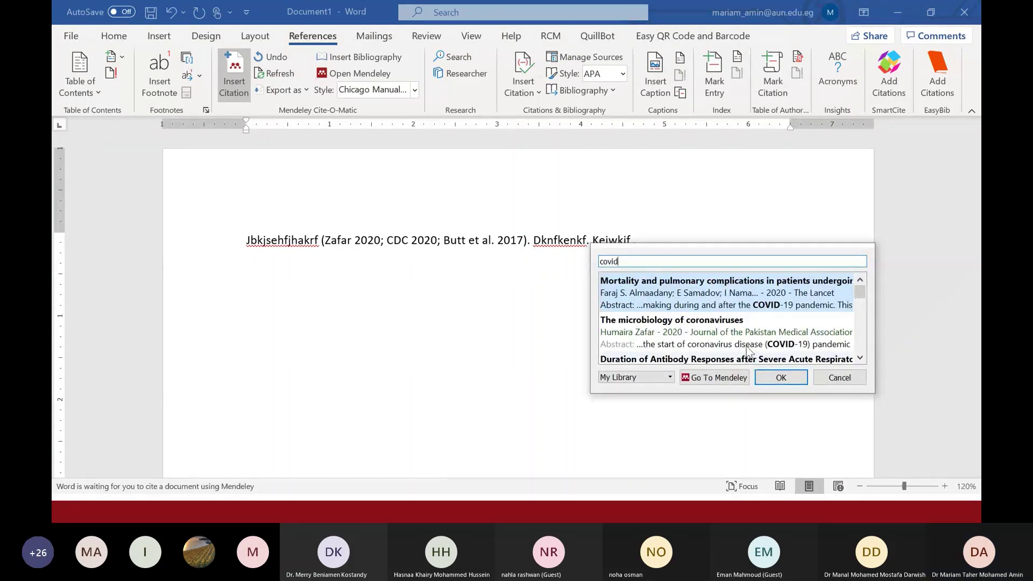
{"action": "left_click", "coordinate": [745, 340]}
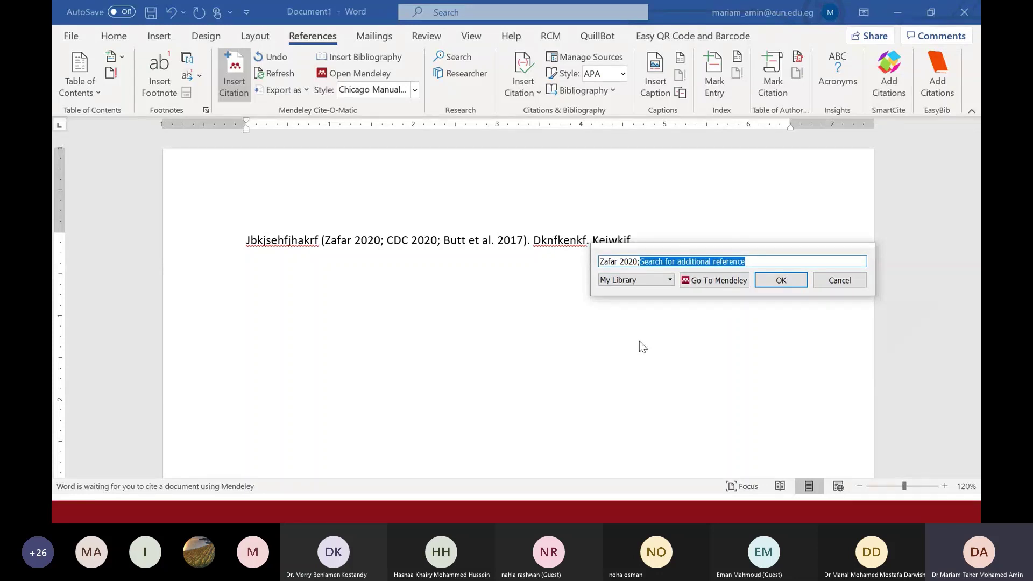
{"action": "type", "text": "covi"}
{"action": "type", "text": "d-19"}
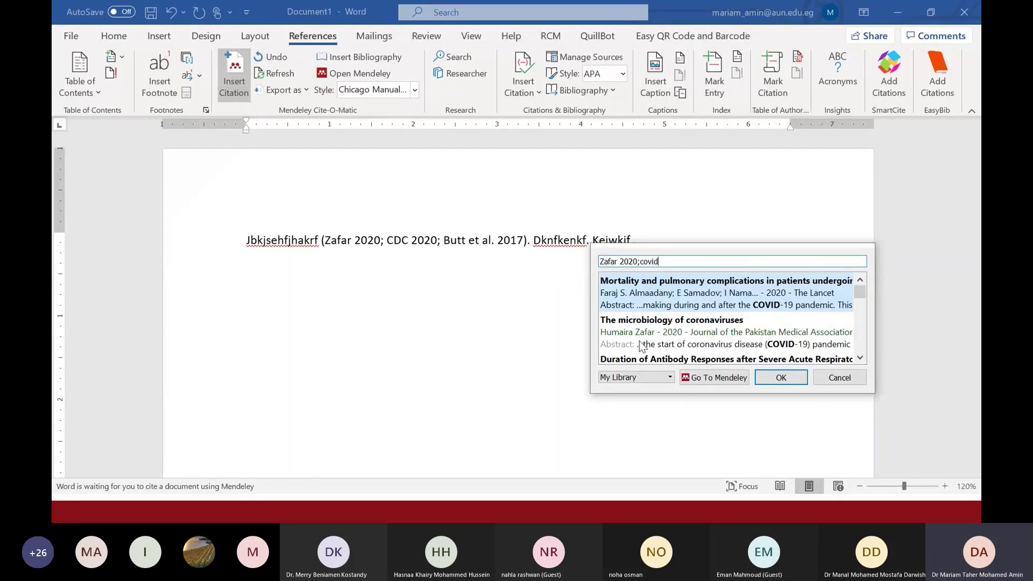
{"action": "left_click", "coordinate": [770, 358]}
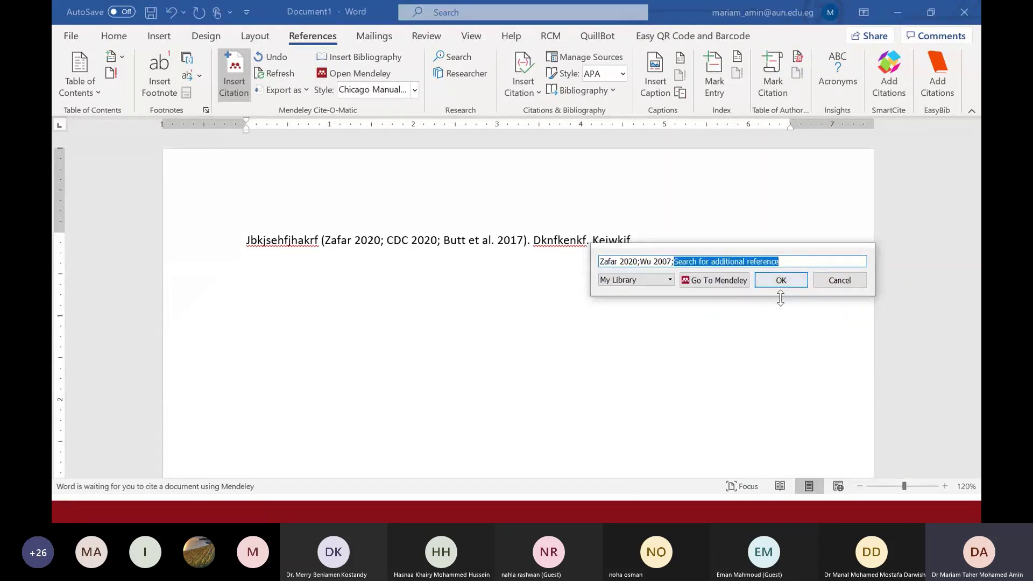
{"action": "left_click", "coordinate": [778, 280]}
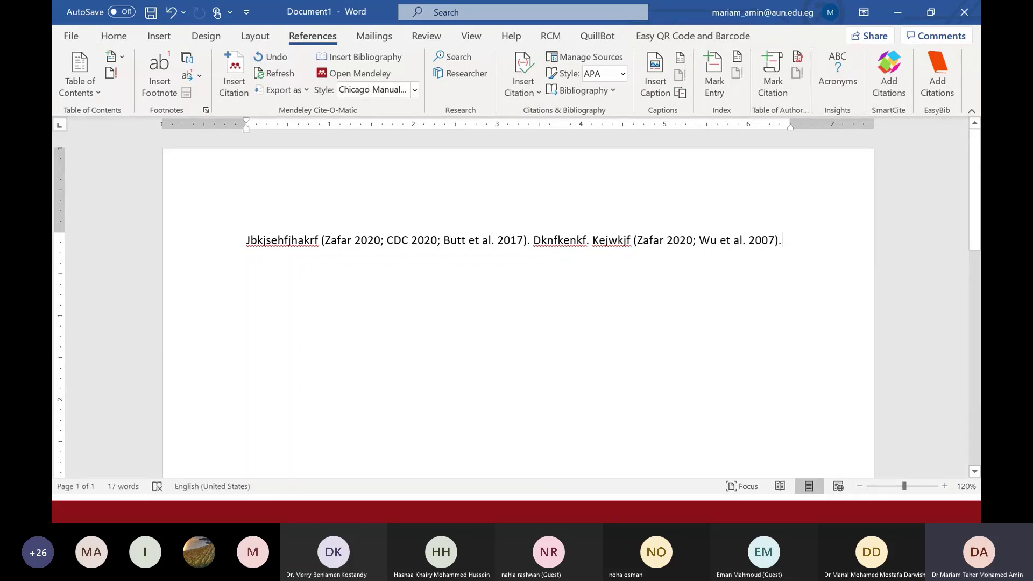
Add a new line below the paragraph and set the Mendeley citation style to Vancouver.
{"action": "key", "text": "Return"}
{"action": "left_click", "coordinate": [414, 90]}
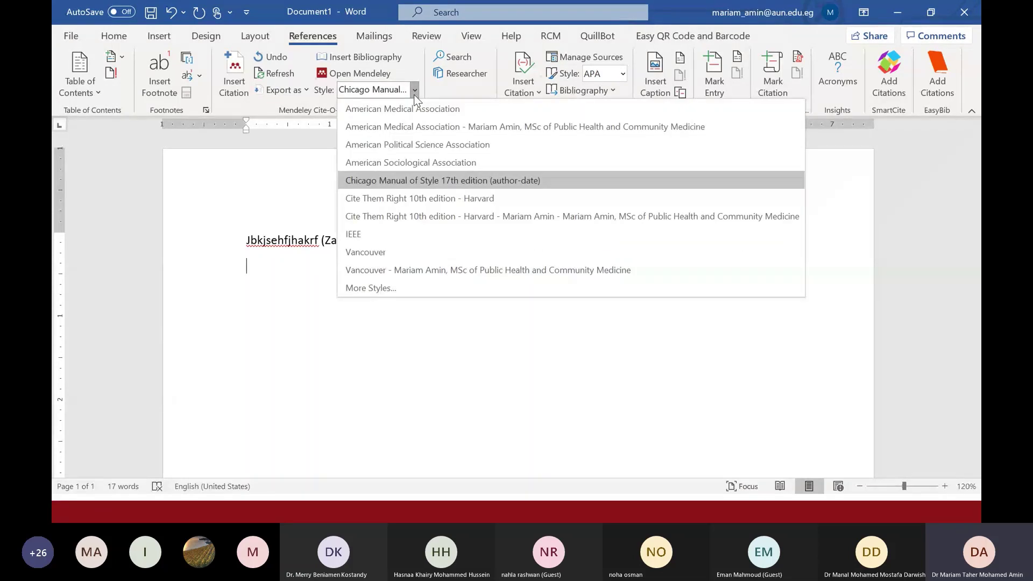
{"action": "left_click", "coordinate": [389, 252]}
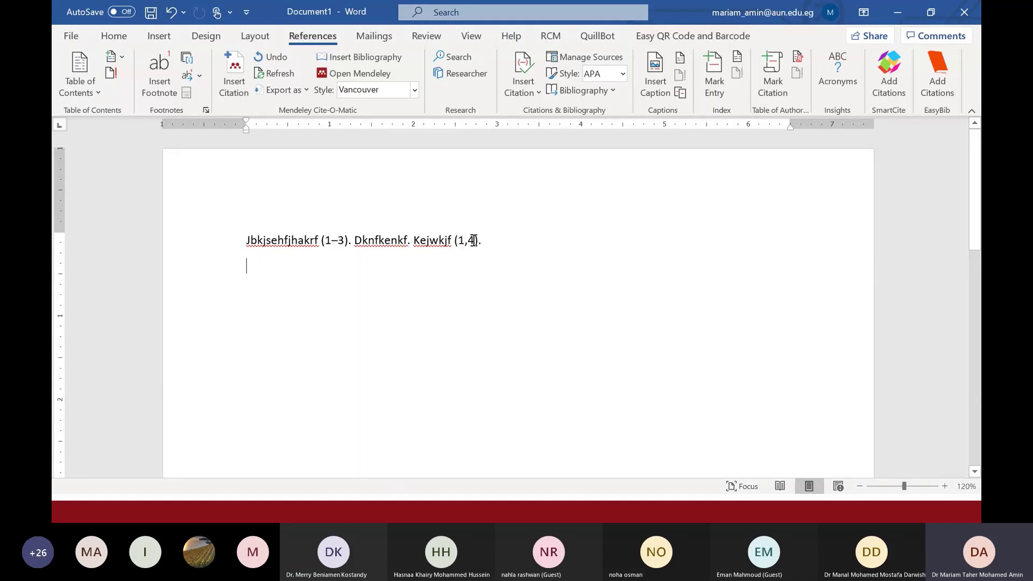
Move the last two sentences with their citation to the start of the paragraph and refresh the Mendeley citations to renumber them.
{"action": "left_click", "coordinate": [487, 246]}
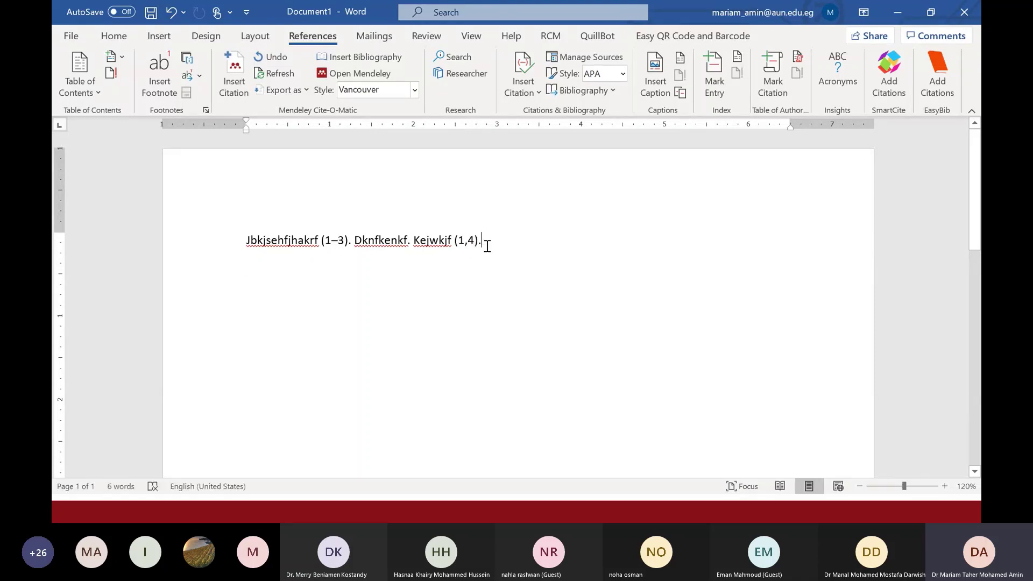
{"action": "left_click_drag", "start_coordinate": [487, 245], "coordinate": [371, 250]}
{"action": "key", "text": "ctrl+c"}
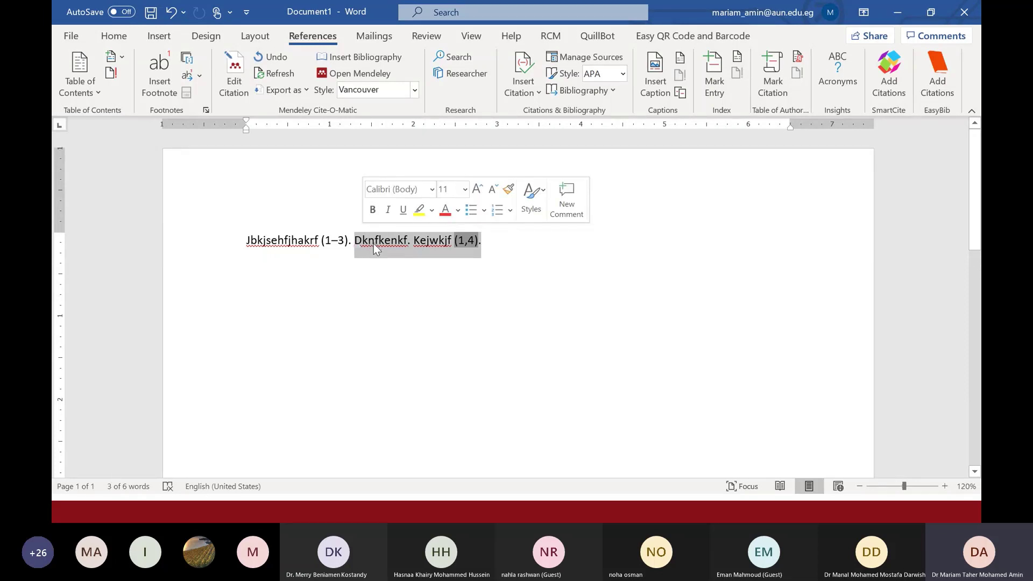
{"action": "right_click", "coordinate": [375, 246]}
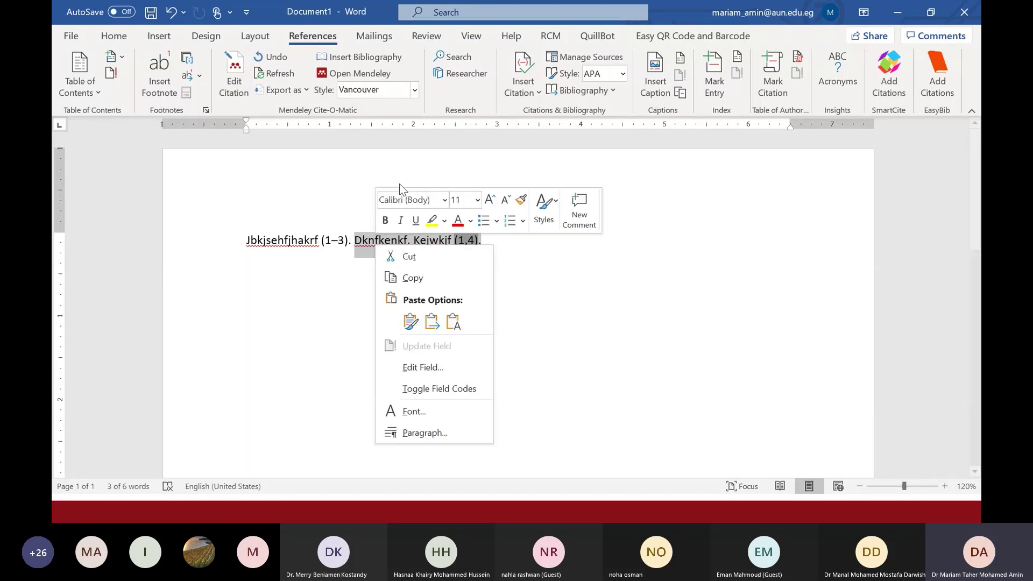
{"action": "key", "text": "Delete"}
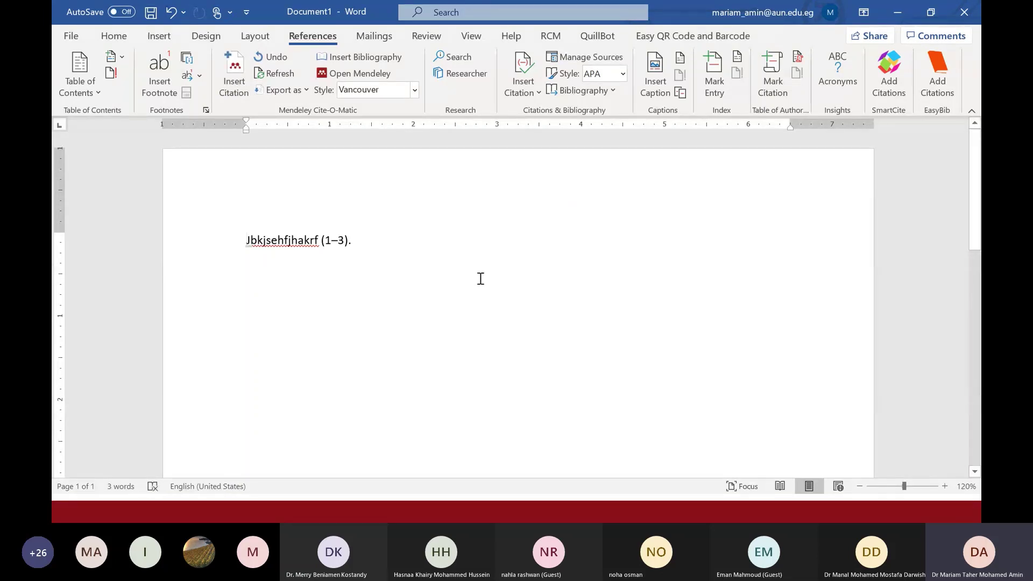
{"action": "key", "text": "ctrl+v"}
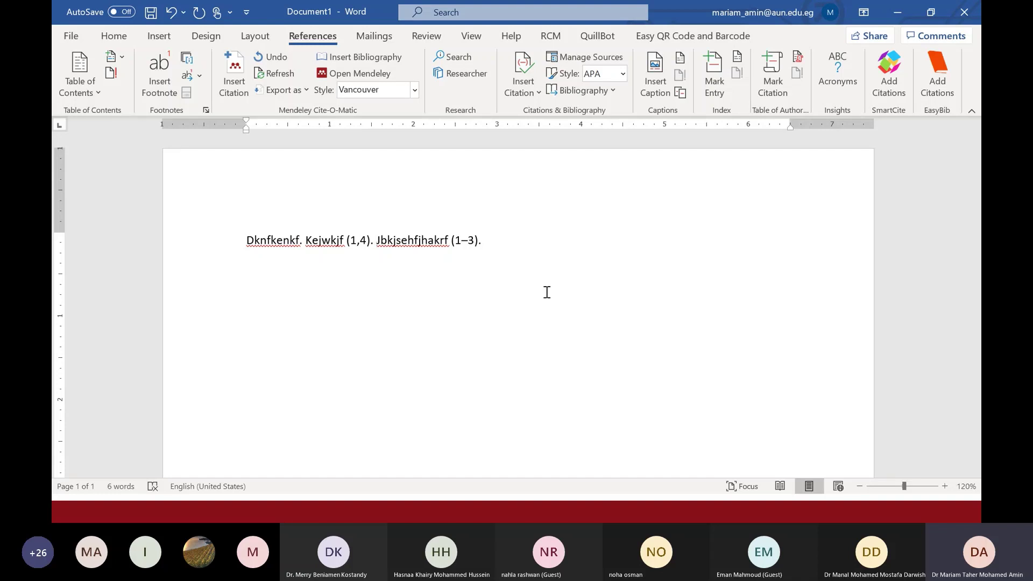
{"action": "left_click", "coordinate": [270, 72]}
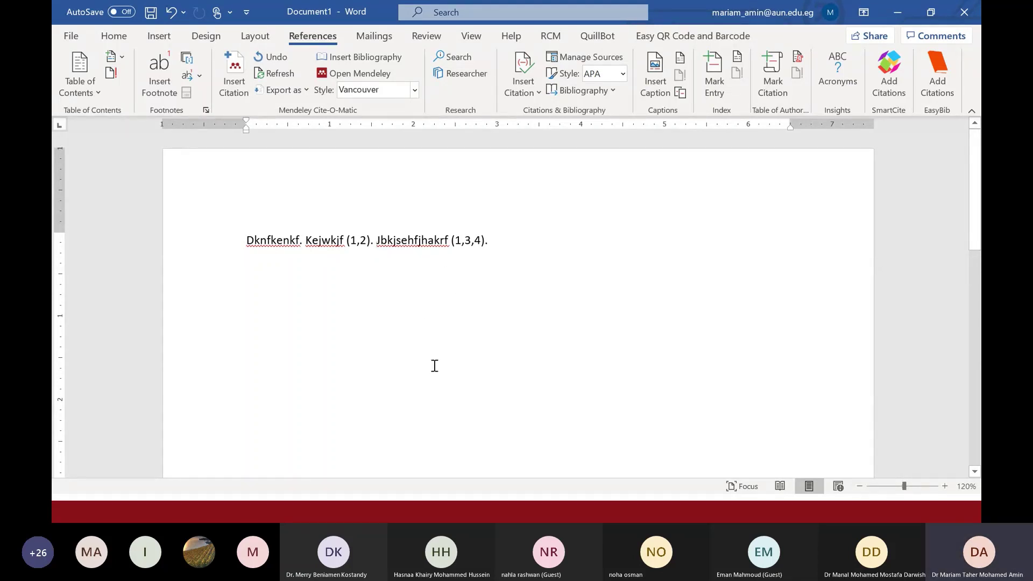
Set the Mendeley citation style to Cite Them Right 10th edition - Harvard.
{"action": "left_click", "coordinate": [421, 415]}
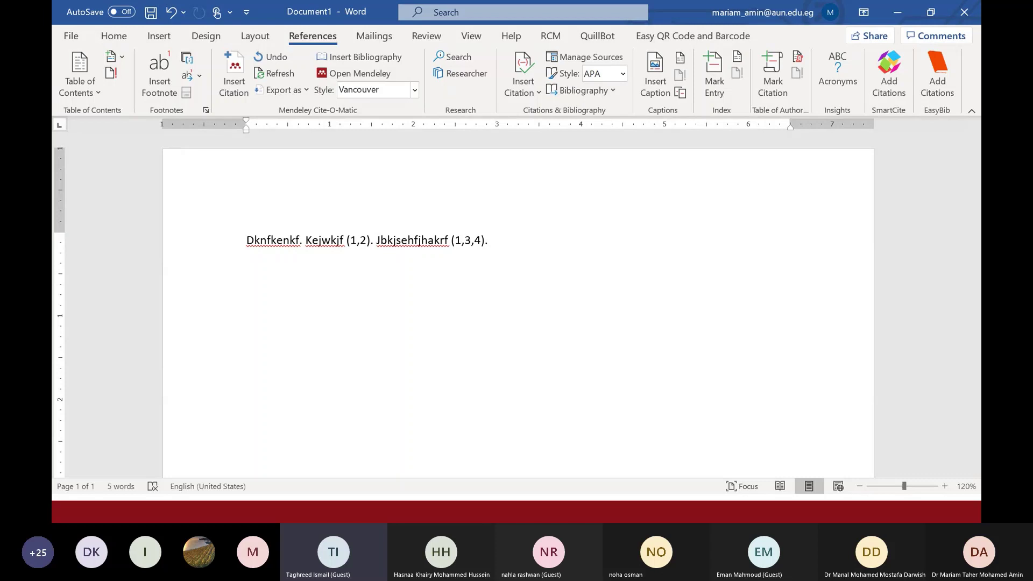
{"action": "key", "text": "super"}
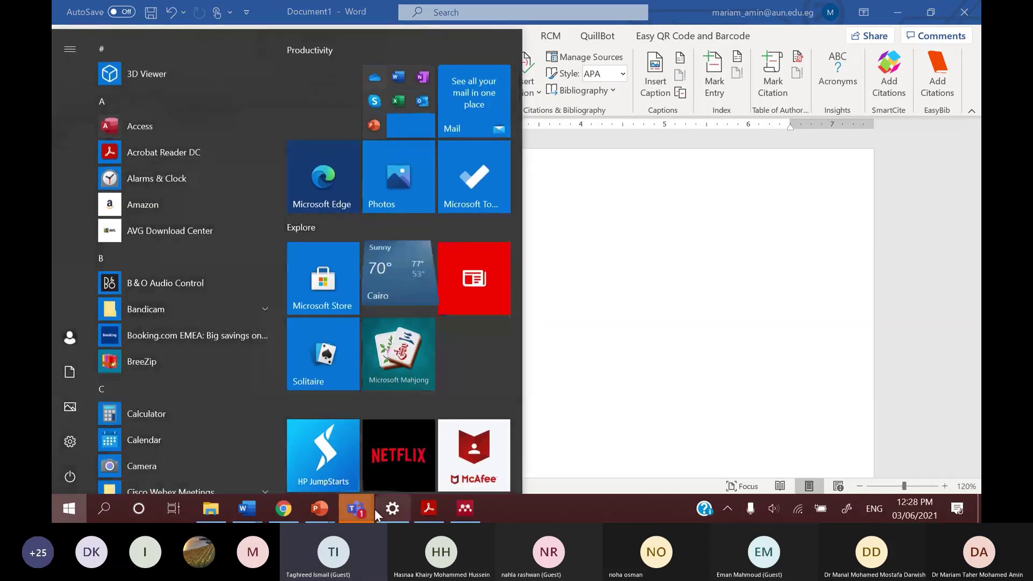
{"action": "left_click", "coordinate": [705, 286]}
{"action": "left_click", "coordinate": [417, 90]}
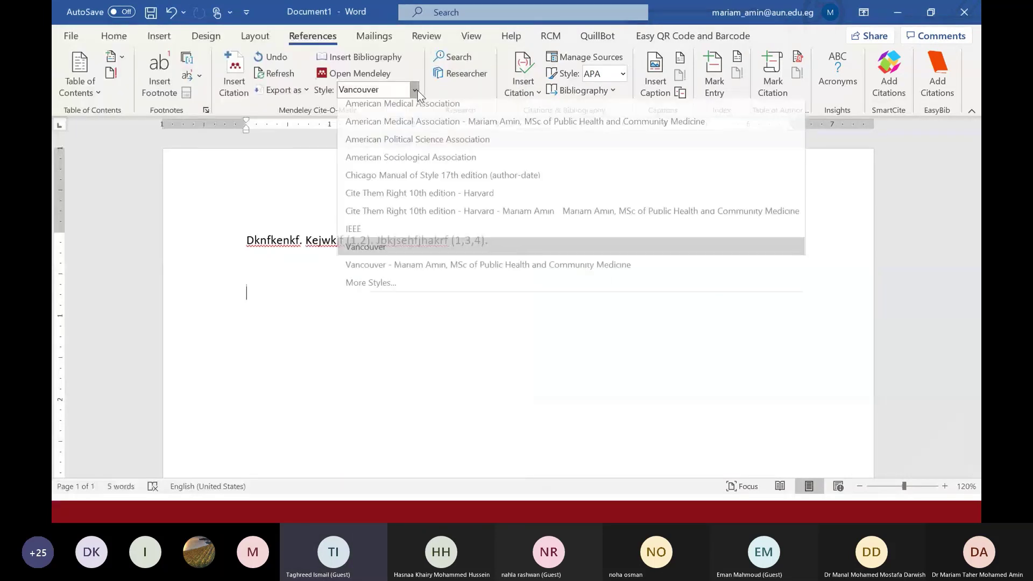
{"action": "left_click", "coordinate": [452, 198]}
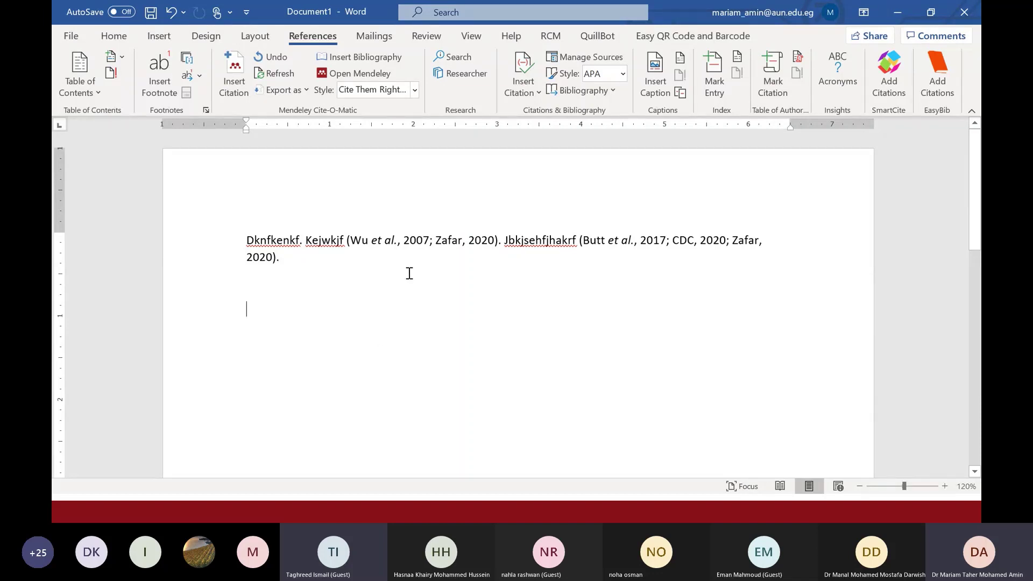
{"action": "left_click", "coordinate": [415, 92]}
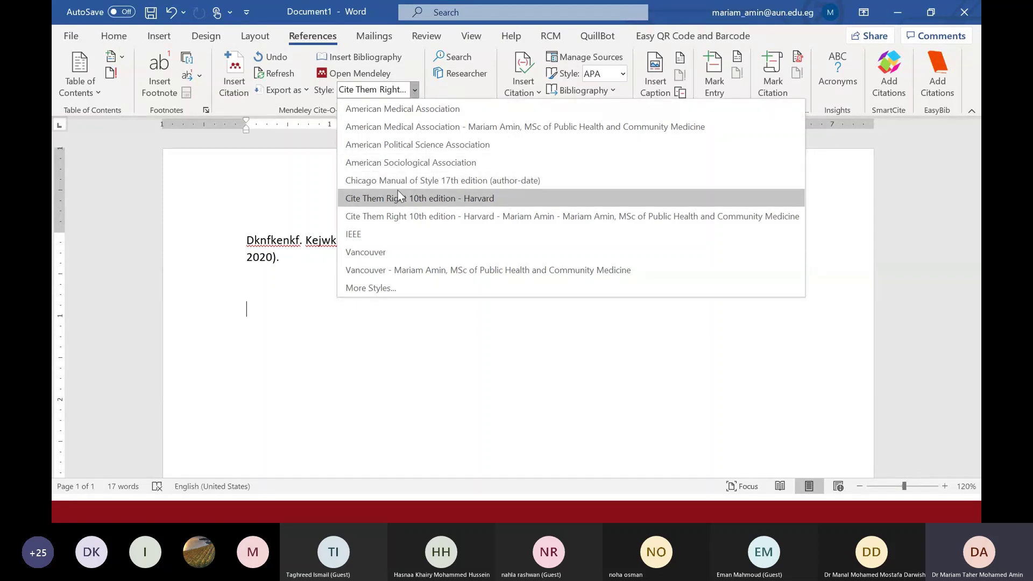
{"action": "left_click", "coordinate": [396, 207]}
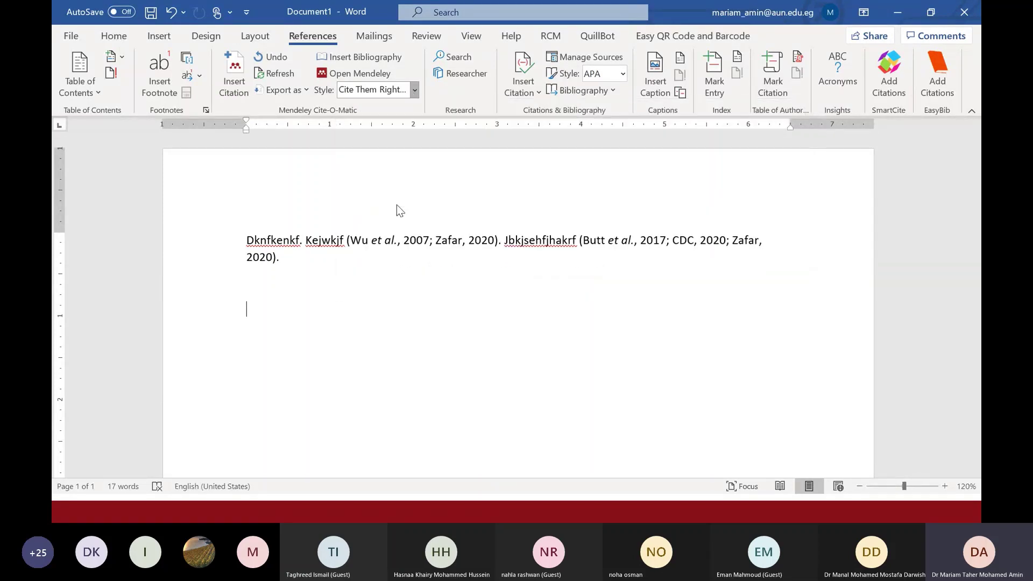
{"action": "left_click", "coordinate": [437, 256]}
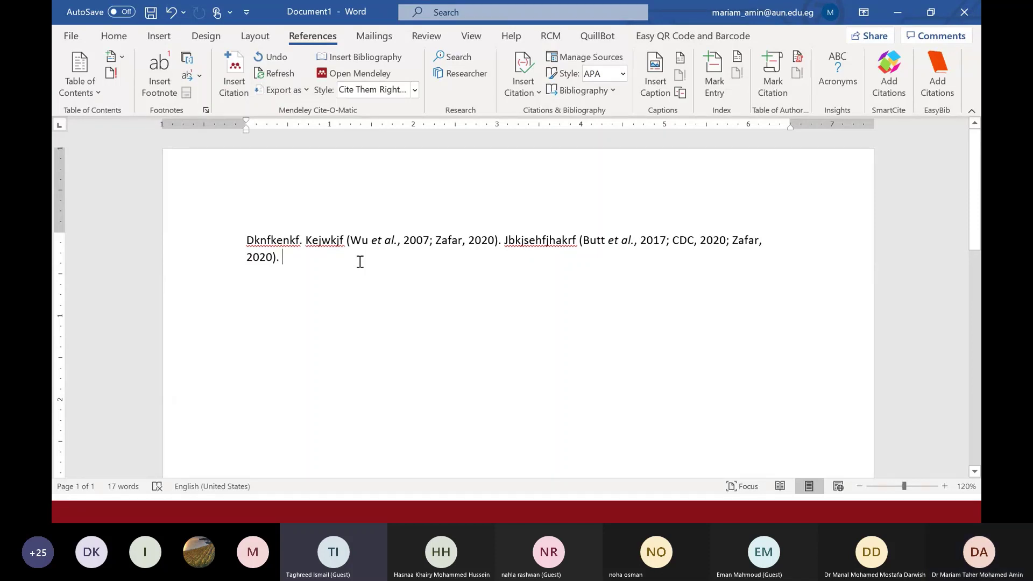
{"action": "left_click", "coordinate": [347, 240]}
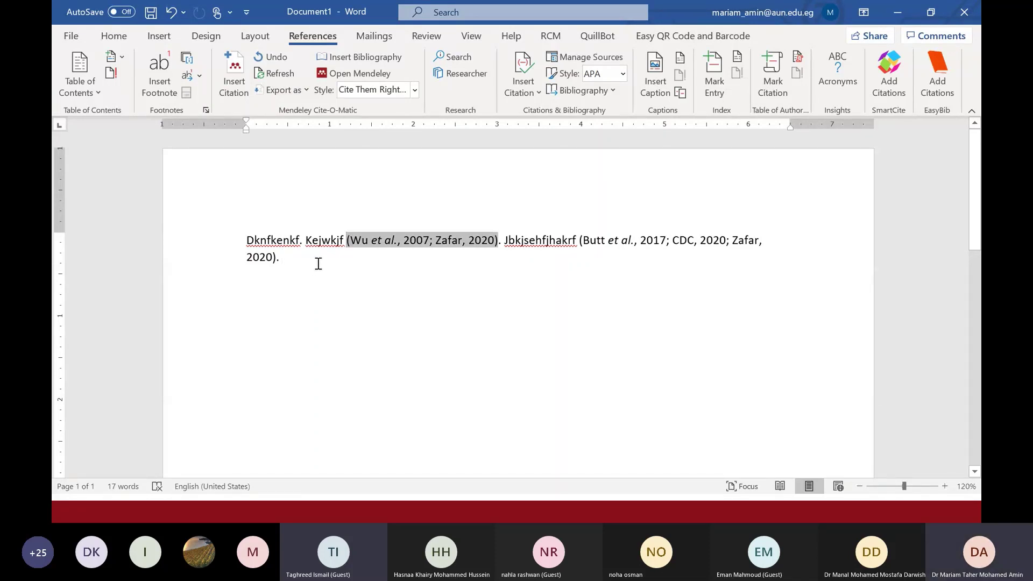
{"action": "left_click", "coordinate": [339, 258]}
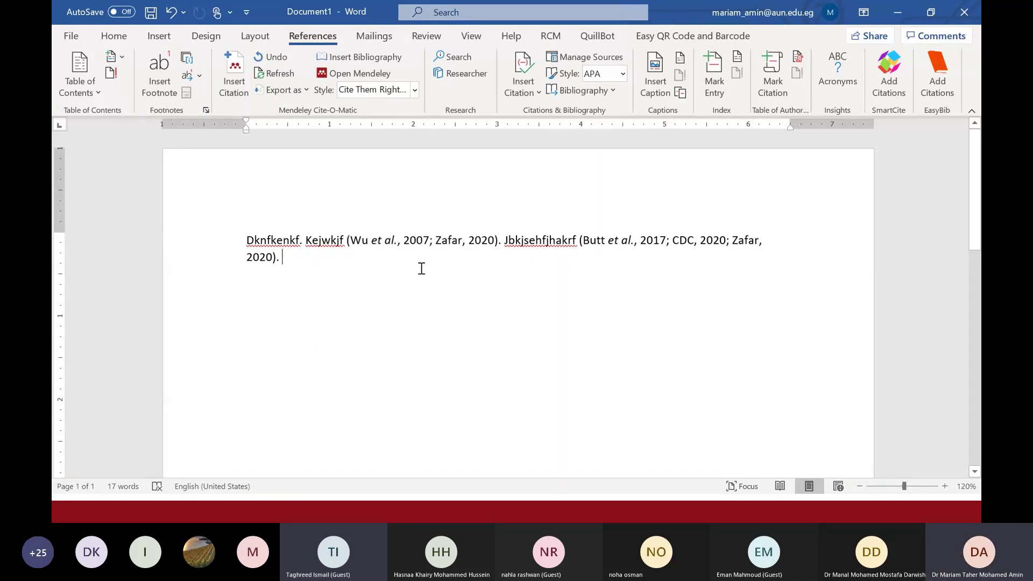
Insert a citation at the paragraph's end by choosing "The threat of antimicrobial resistance in developing countries" from the library in Mendeley Desktop.
{"action": "left_click", "coordinate": [231, 90]}
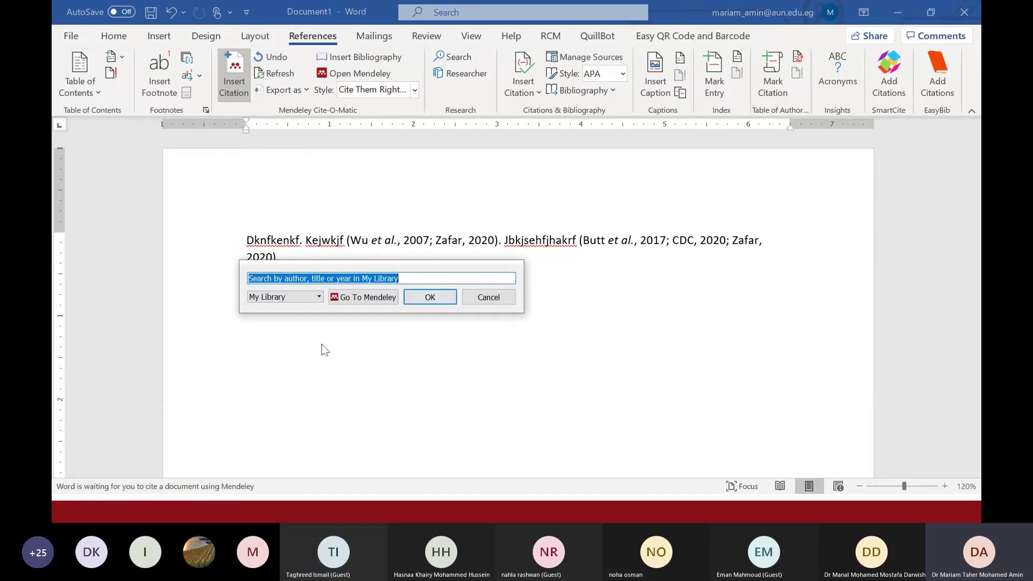
{"action": "left_click", "coordinate": [364, 300]}
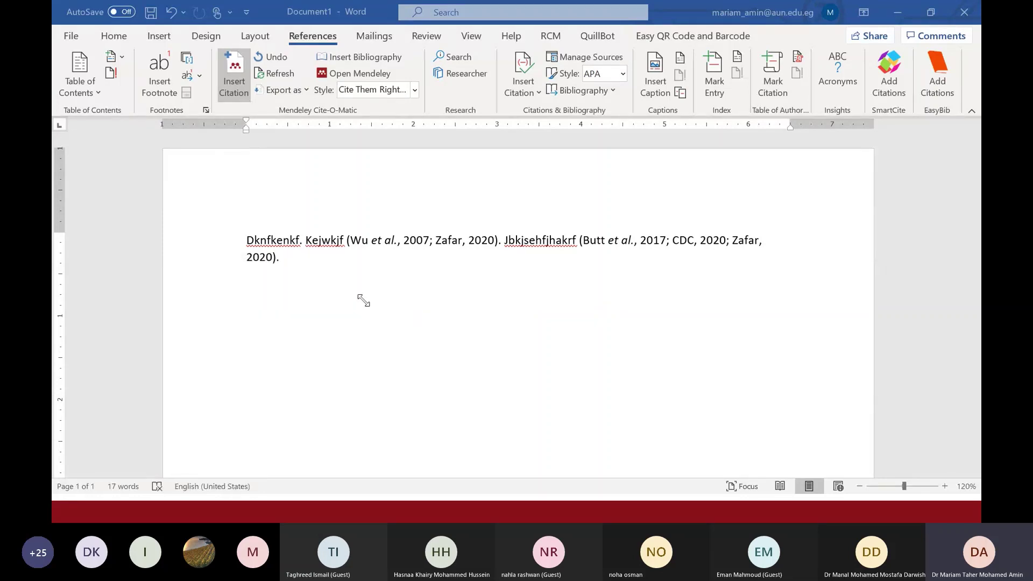
{"action": "right_click", "coordinate": [502, 253]}
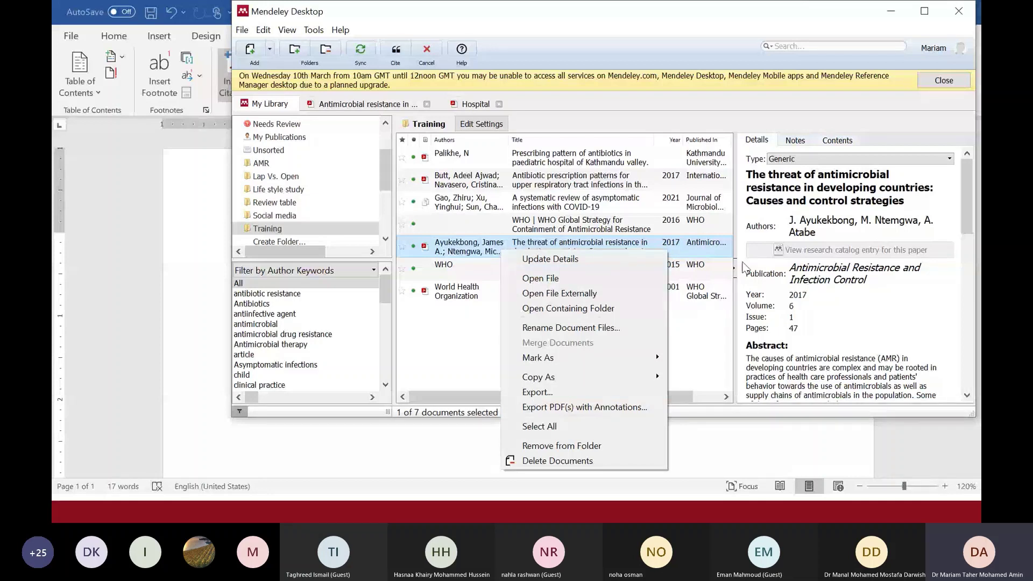
{"action": "left_click", "coordinate": [675, 349]}
{"action": "left_click", "coordinate": [668, 247]}
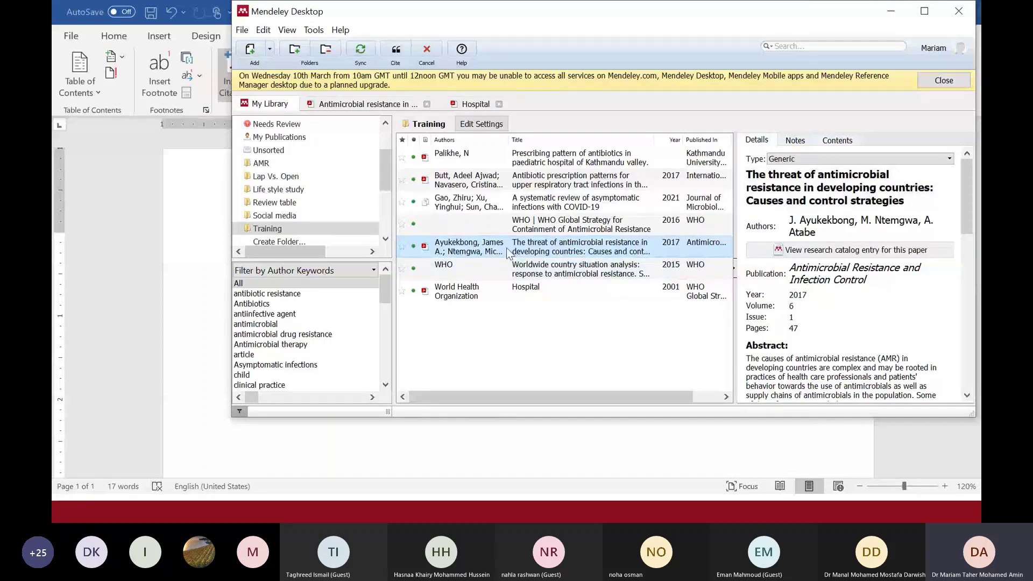
{"action": "left_click", "coordinate": [396, 49]}
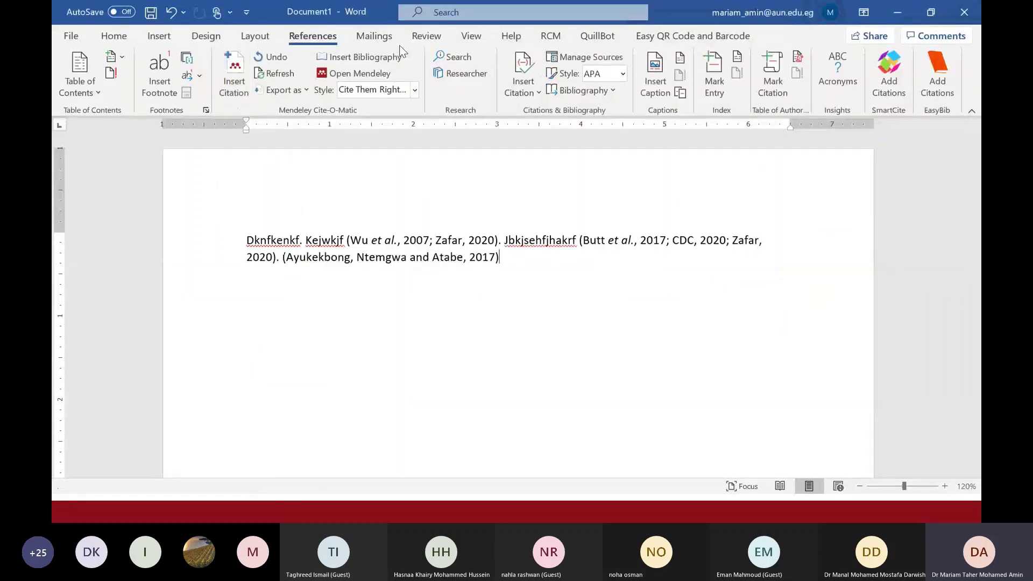
Add a space after the new citation and cite "Antibiotic prescription patterns for upper respiratory tract infections" there from the Mendeley Desktop library.
{"action": "left_click", "coordinate": [497, 258]}
{"action": "left_click", "coordinate": [509, 261]}
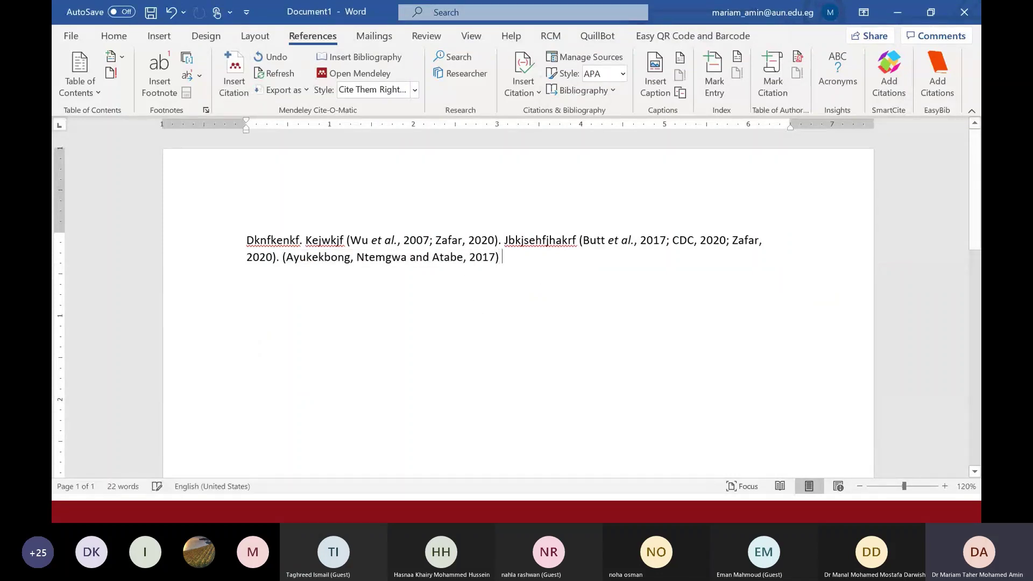
{"action": "left_click", "coordinate": [232, 72]}
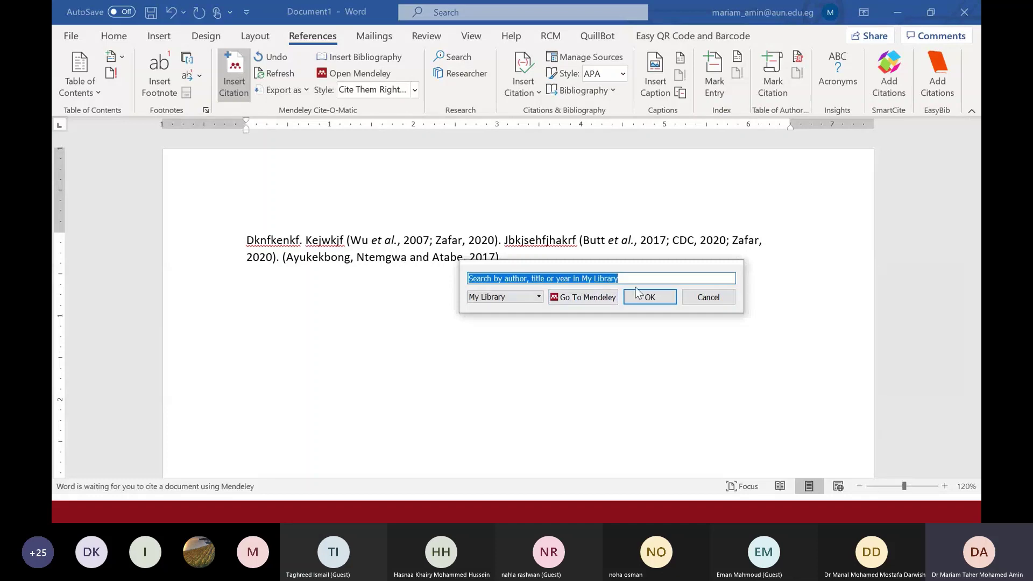
{"action": "left_click", "coordinate": [593, 296]}
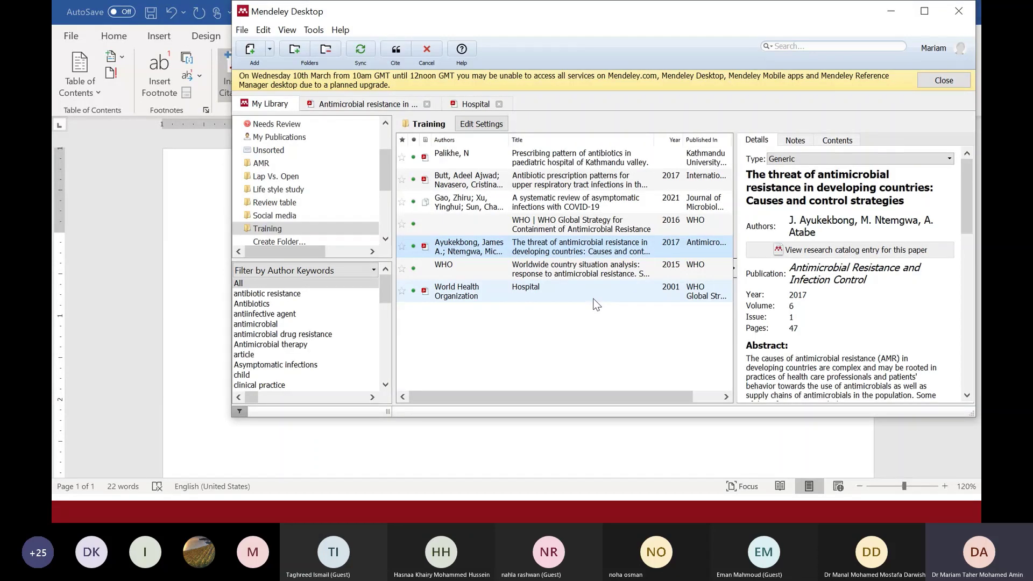
{"action": "left_click", "coordinate": [538, 180]}
{"action": "left_click", "coordinate": [396, 48]}
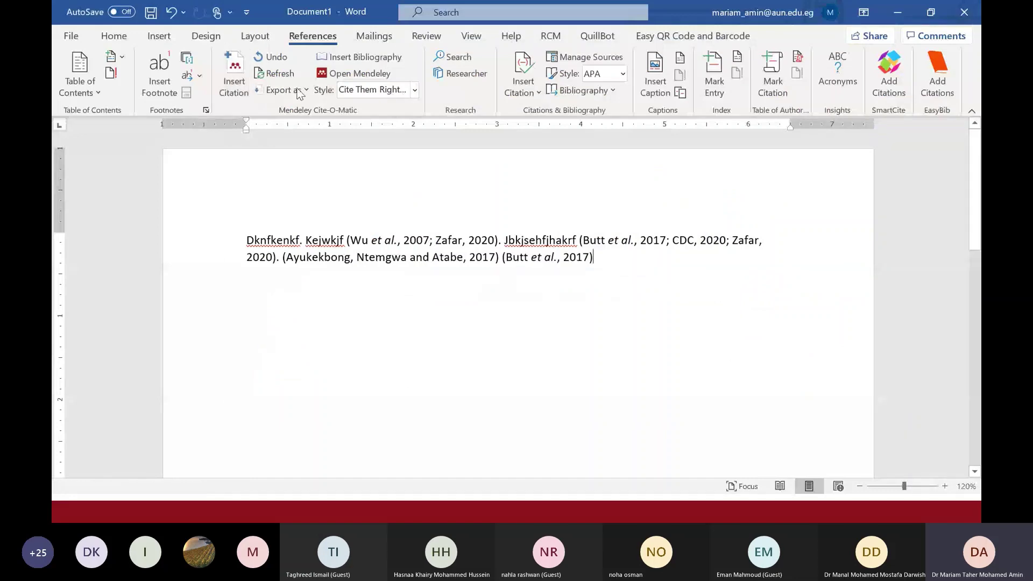
Start a new citation, switch to Mendeley Desktop, and set the year of "Prescribing pattern of antibiotics in paediatric hospital of Kathmandu valley" to 2002.
{"action": "left_click", "coordinate": [226, 74]}
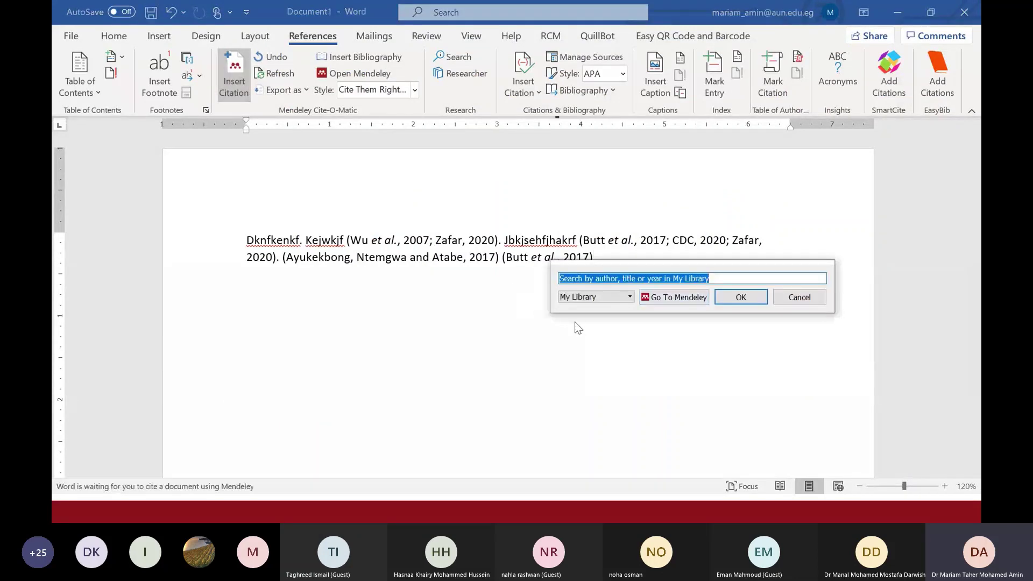
{"action": "left_click", "coordinate": [665, 301]}
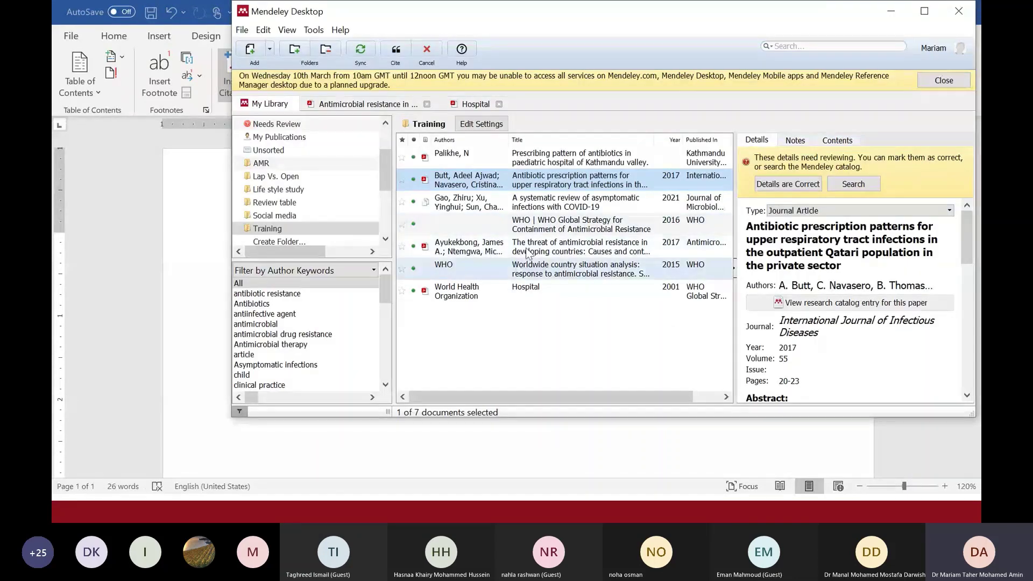
{"action": "left_click", "coordinate": [530, 157]}
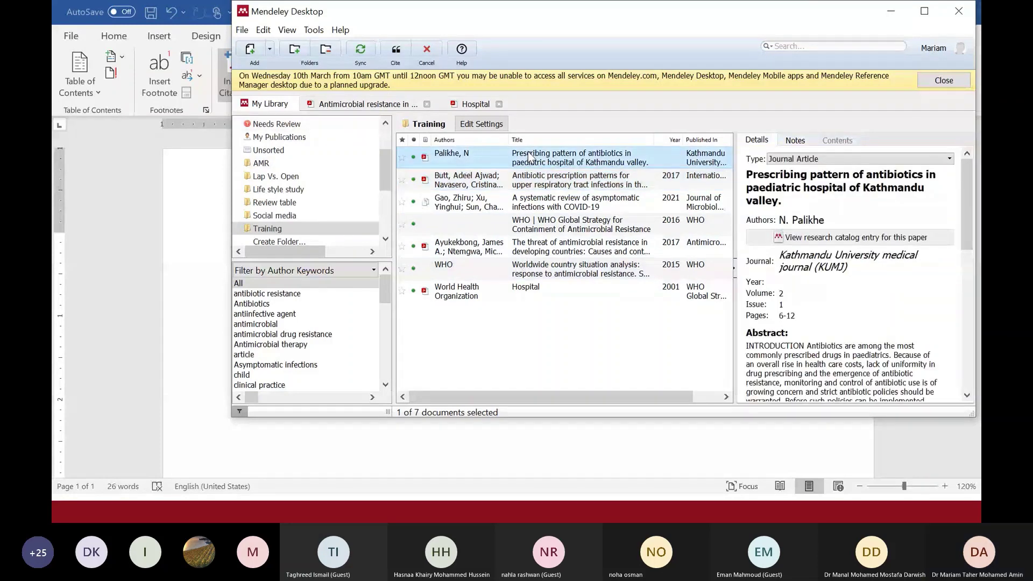
{"action": "left_click", "coordinate": [783, 290]}
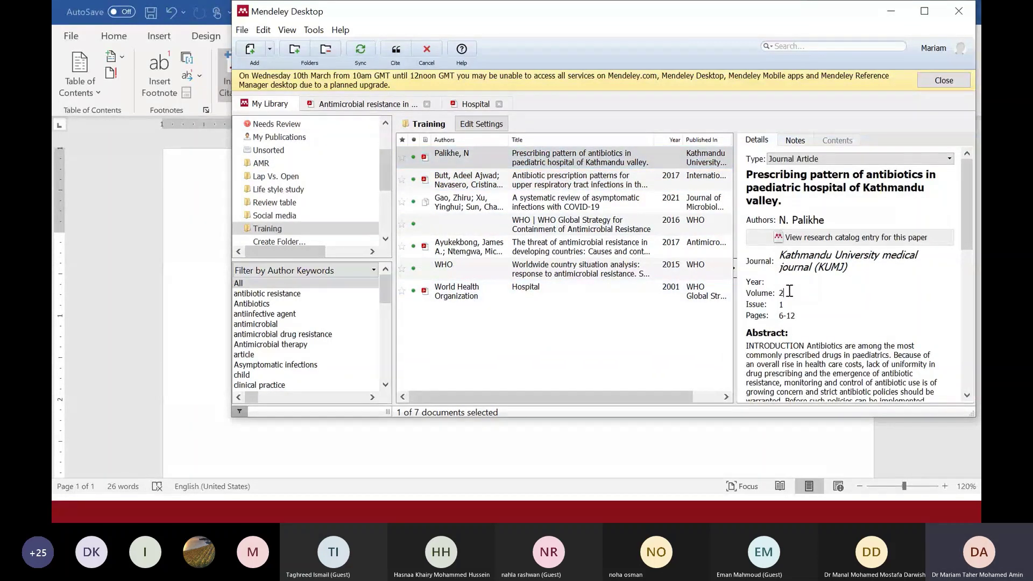
{"action": "left_click", "coordinate": [802, 283]}
{"action": "type", "text": "20"}
{"action": "type", "text": "02"}
{"action": "left_click", "coordinate": [470, 160]}
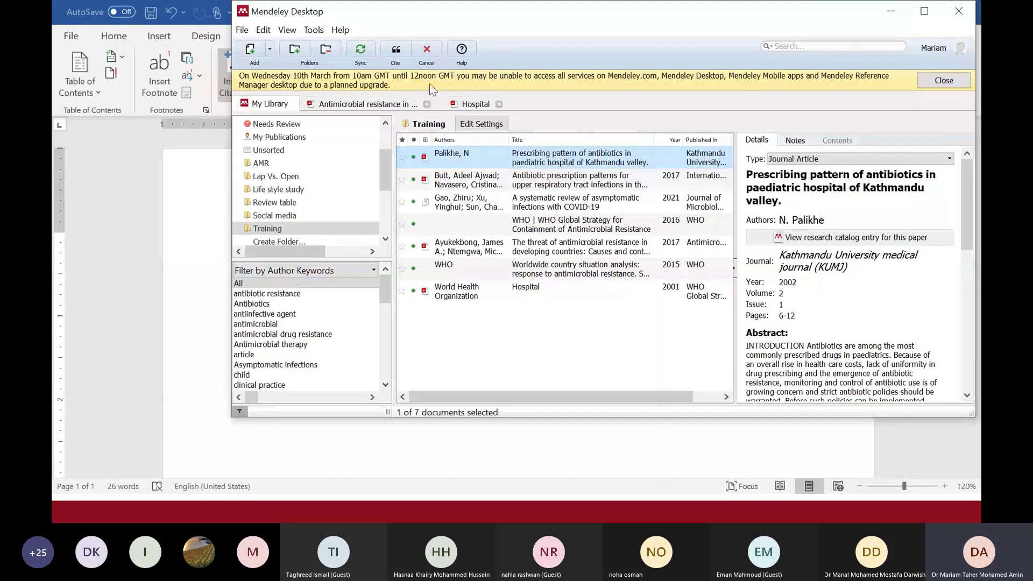
Cite the selected Kathmandu antibiotics paper at the end of the paragraph, and delete that citation from the document.
{"action": "left_click", "coordinate": [405, 54]}
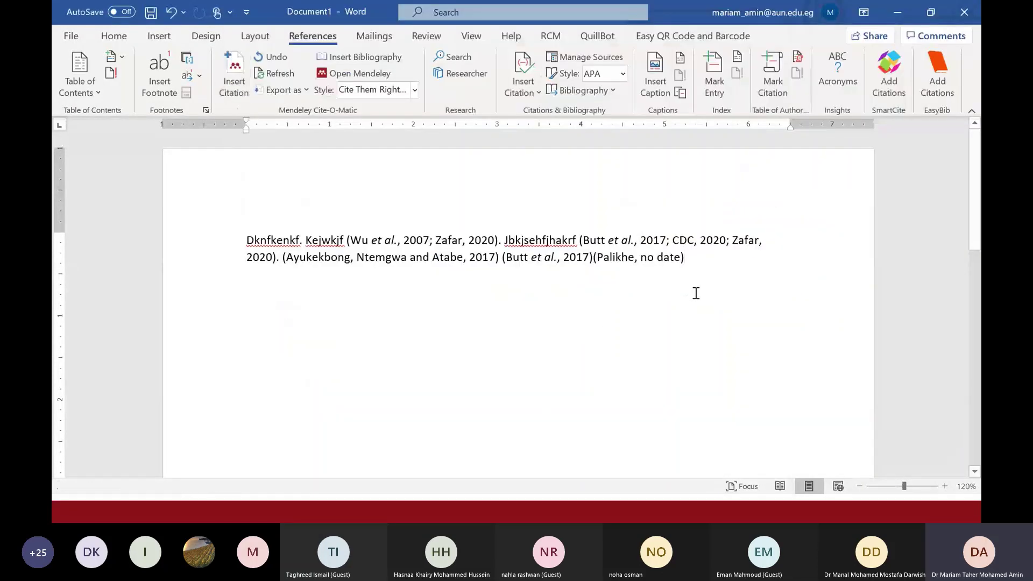
{"action": "left_click_drag", "start_coordinate": [698, 258], "coordinate": [593, 258]}
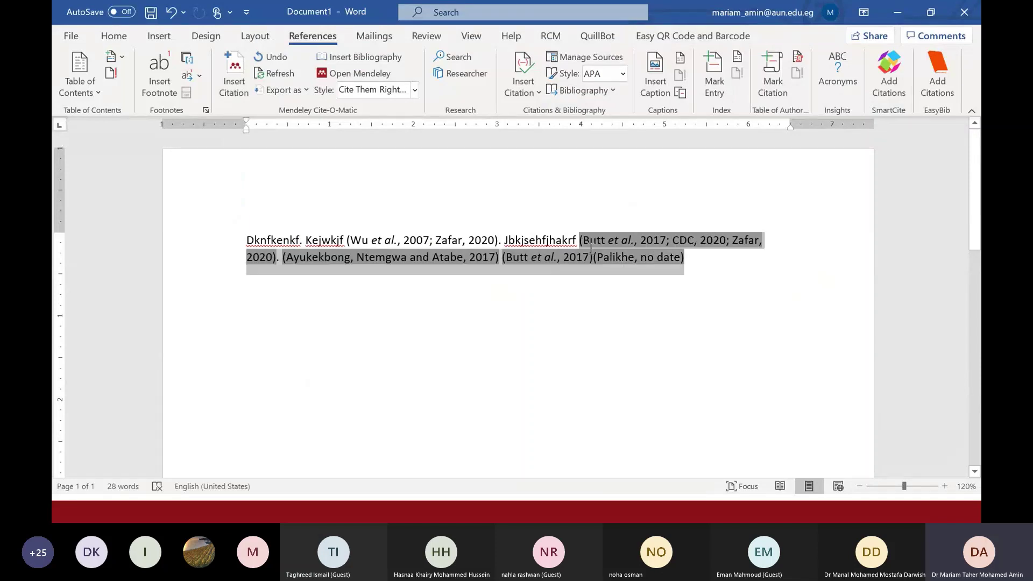
{"action": "key", "text": "BackSpace"}
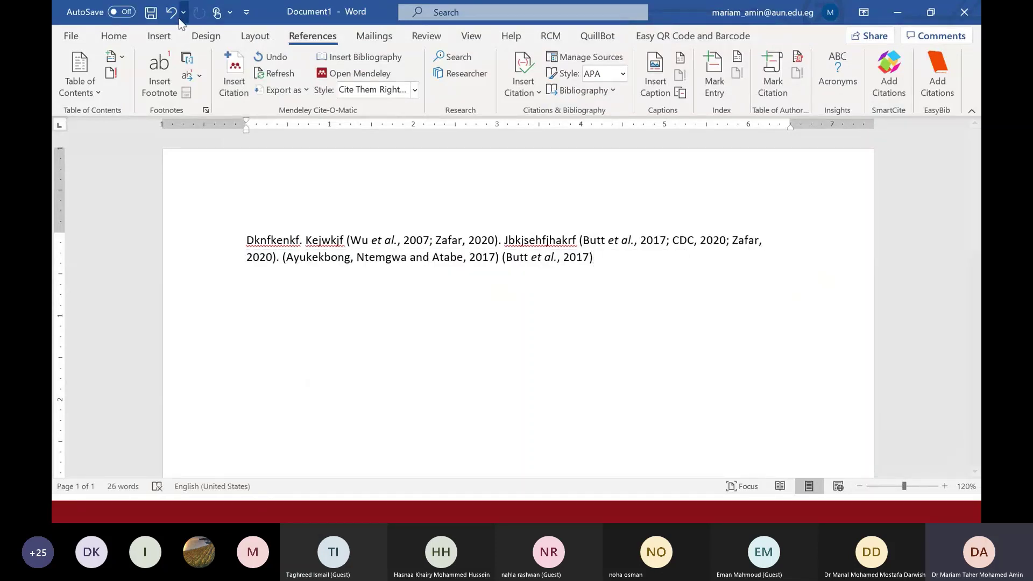
Search the library for 2002 and cite "SARS-CoV-2 and Stroke in a New York Healthcare System" at the paragraph's end.
{"action": "left_click", "coordinate": [234, 73]}
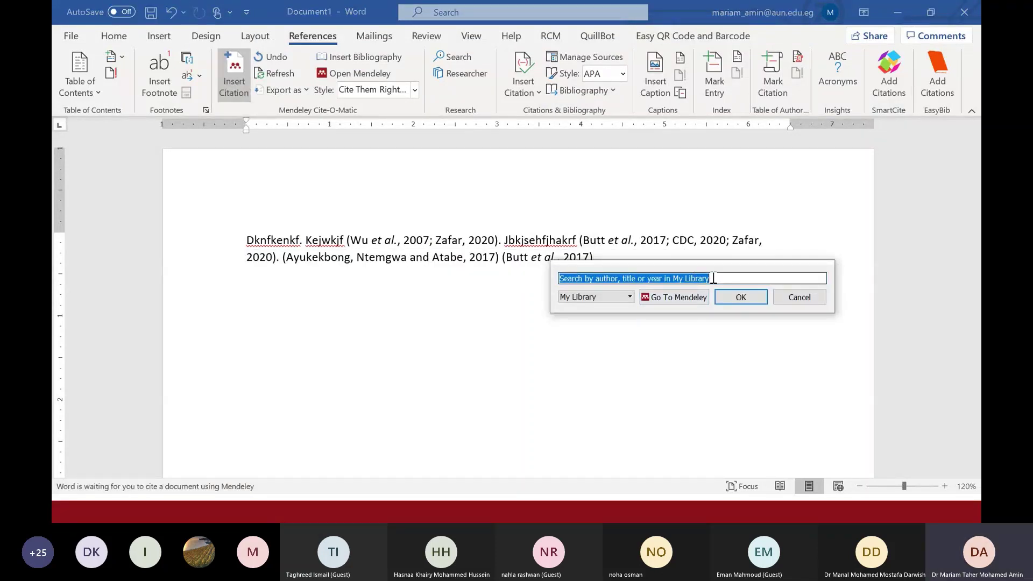
{"action": "type", "text": "2002"}
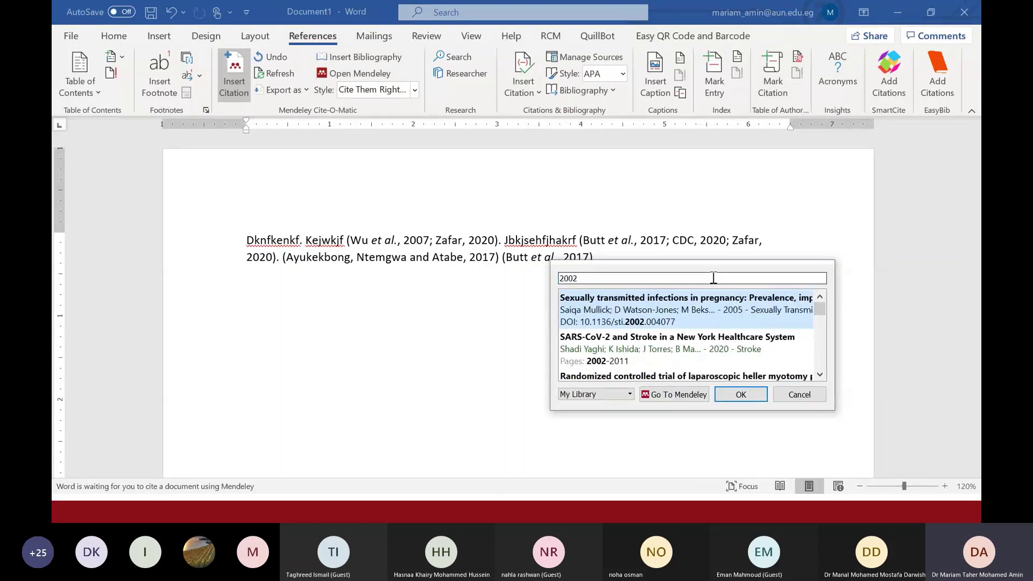
{"action": "left_click", "coordinate": [675, 363]}
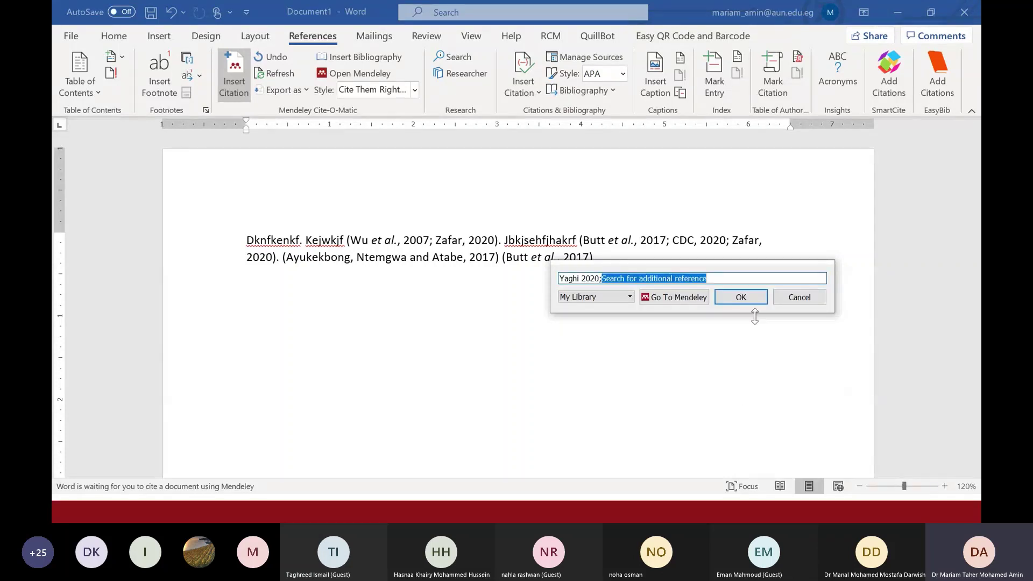
{"action": "key", "text": "Return"}
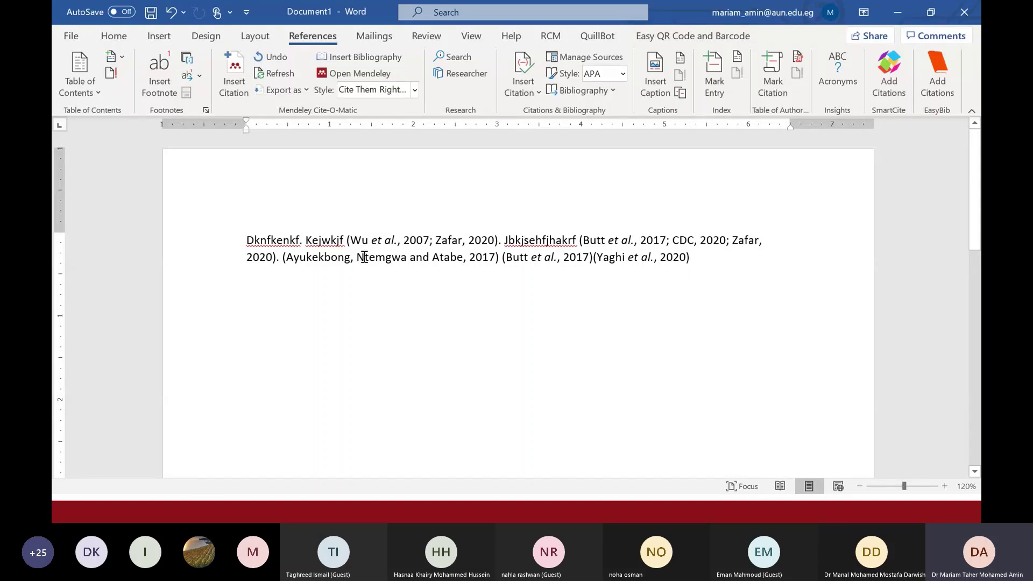
Merge the three separate citations at the end of the paragraph into one, and delete the merged citation.
{"action": "left_click_drag", "start_coordinate": [691, 259], "coordinate": [282, 257]}
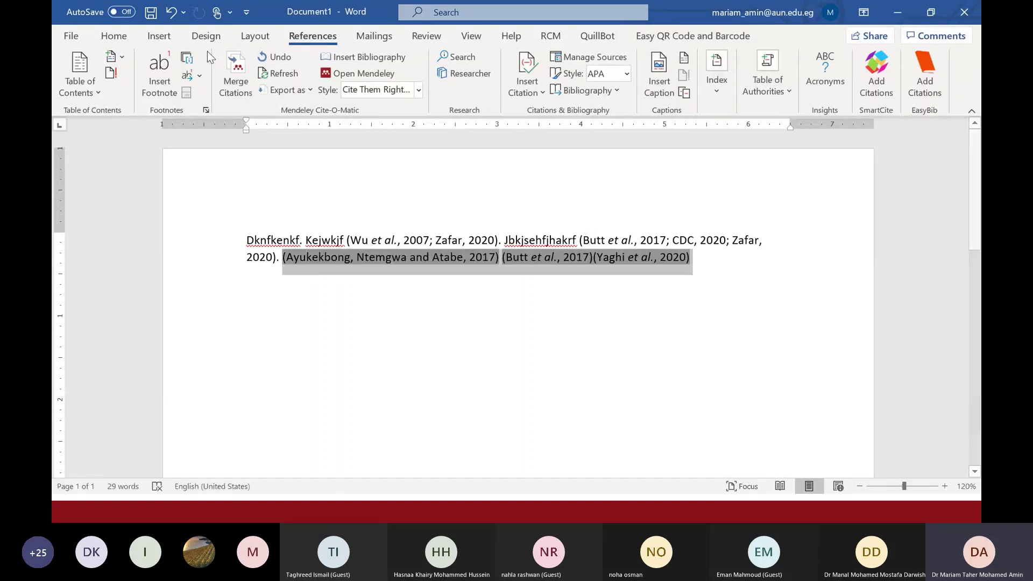
{"action": "left_click", "coordinate": [230, 83]}
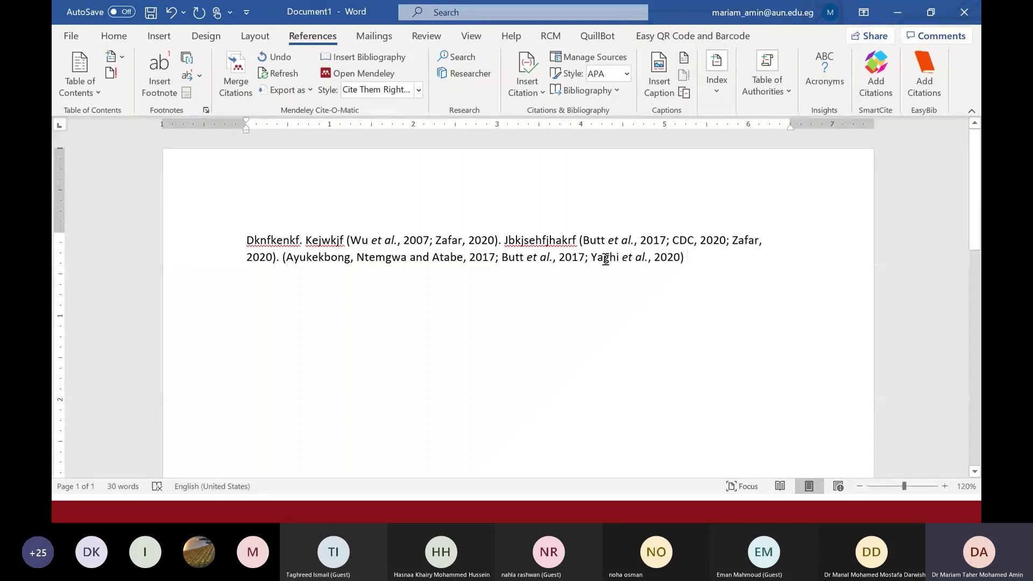
{"action": "mouse_move", "coordinate": [592, 257]}
{"action": "left_mouse_down"}
{"action": "mouse_move", "coordinate": [654, 254]}
{"action": "mouse_move", "coordinate": [342, 263]}
{"action": "left_mouse_up"}
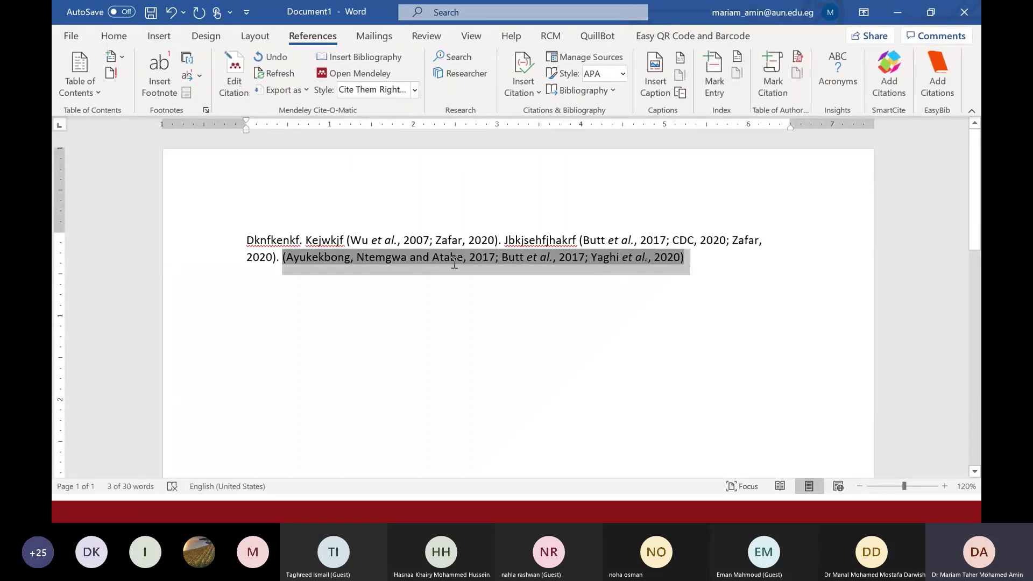
{"action": "key", "text": "Delete"}
Insert one combined citation of the 2005 Helicobacter pylori long-term follow-up paper and the 1994 endoscopic ultrasonography paper, searching the library for 202.
{"action": "left_click", "coordinate": [232, 81]}
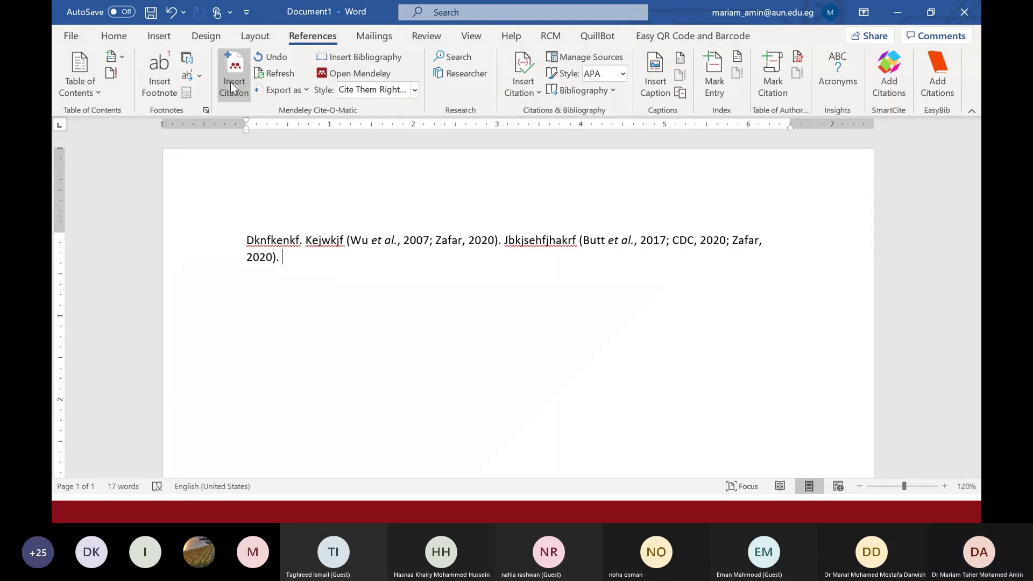
{"action": "type", "text": "202"}
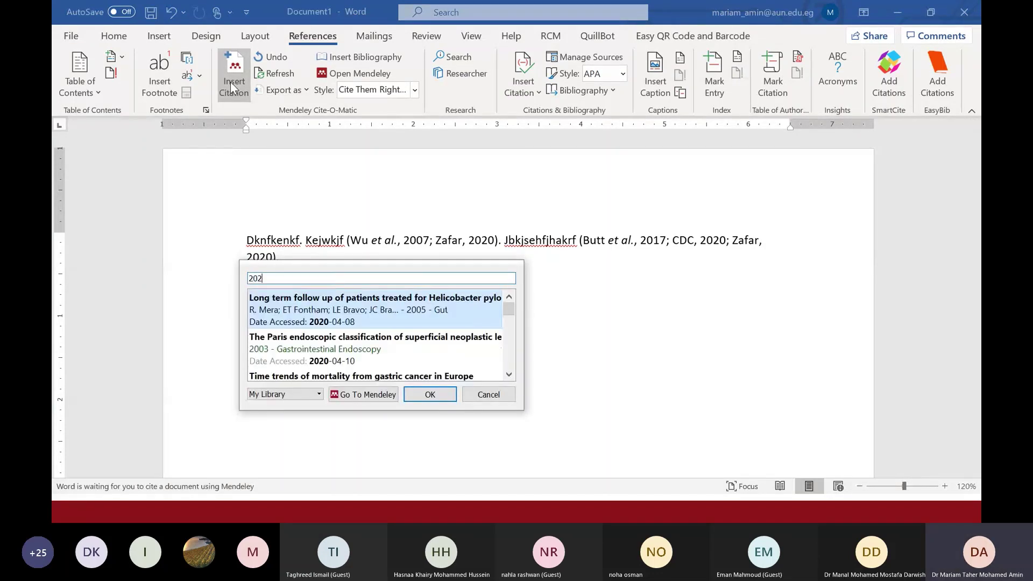
{"action": "left_click", "coordinate": [305, 311]}
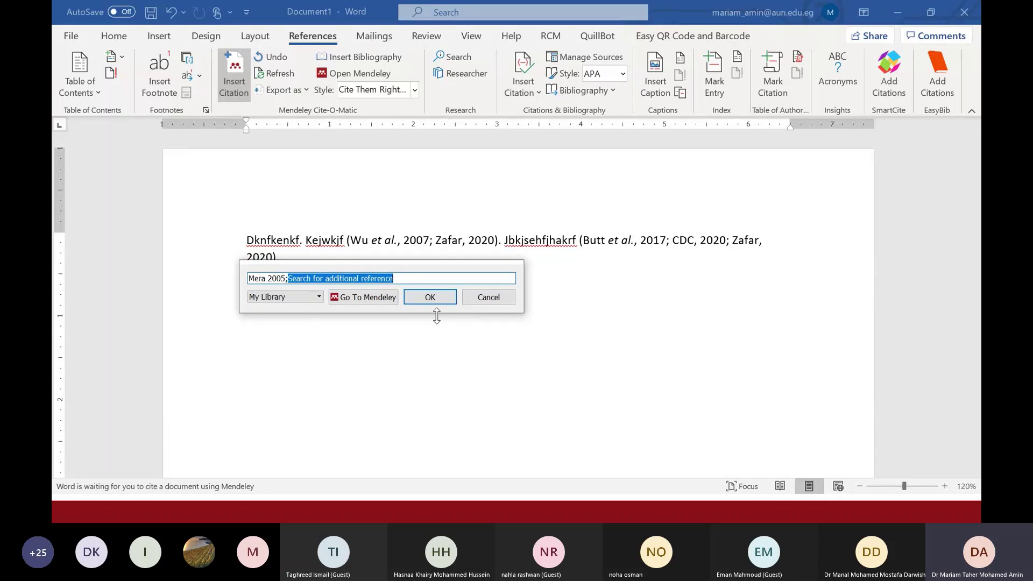
{"action": "type", "text": "202"}
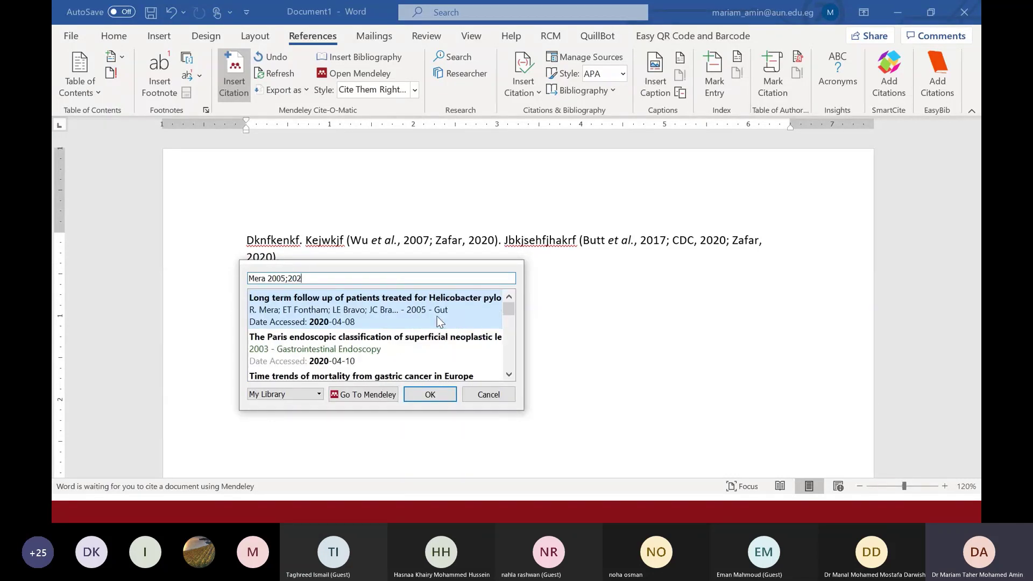
{"action": "scroll", "coordinate": [436, 348], "scroll_direction": "down", "scroll_amount": 8}
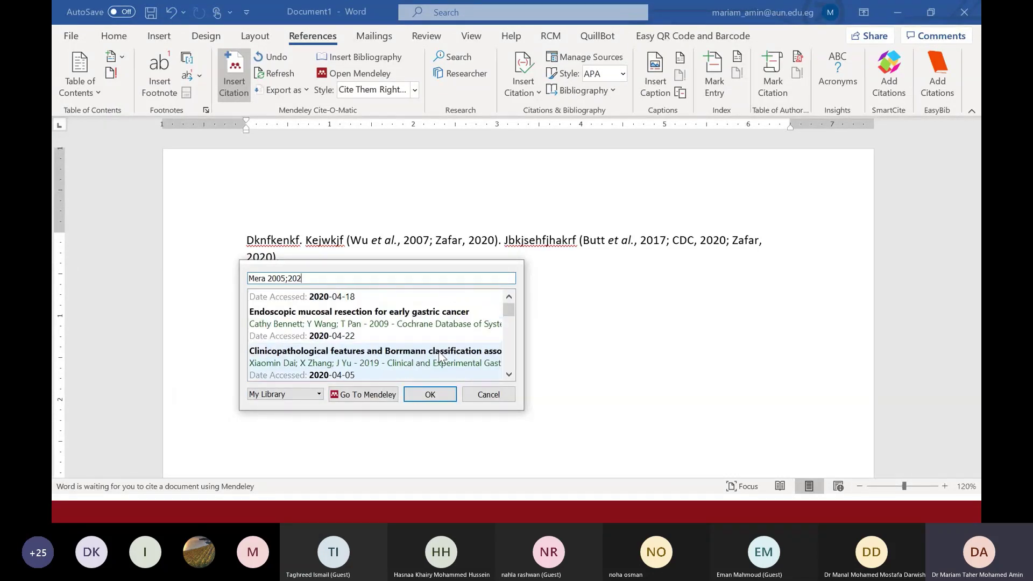
{"action": "scroll", "coordinate": [434, 345], "scroll_direction": "down", "scroll_amount": 3}
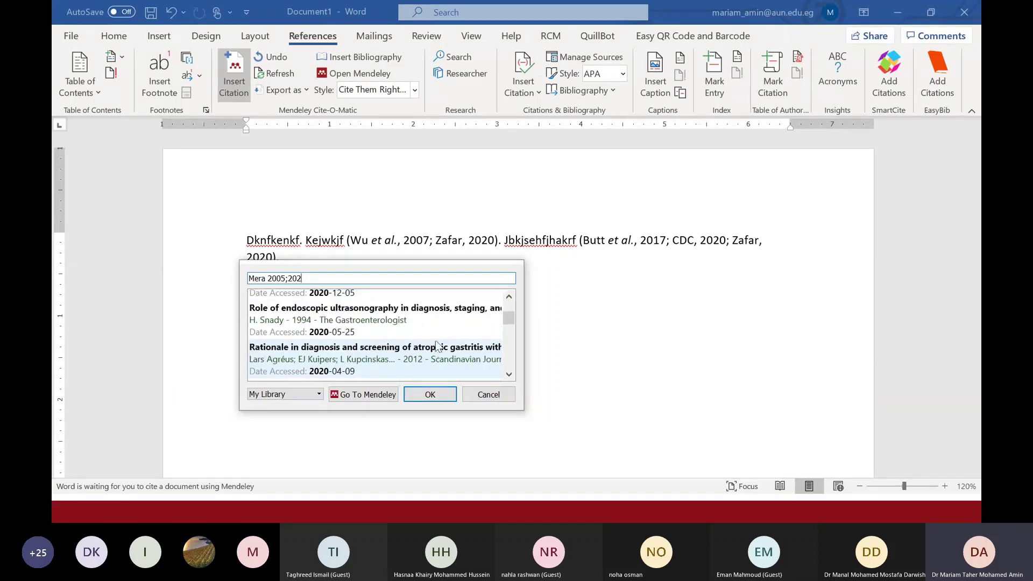
{"action": "left_click", "coordinate": [350, 329]}
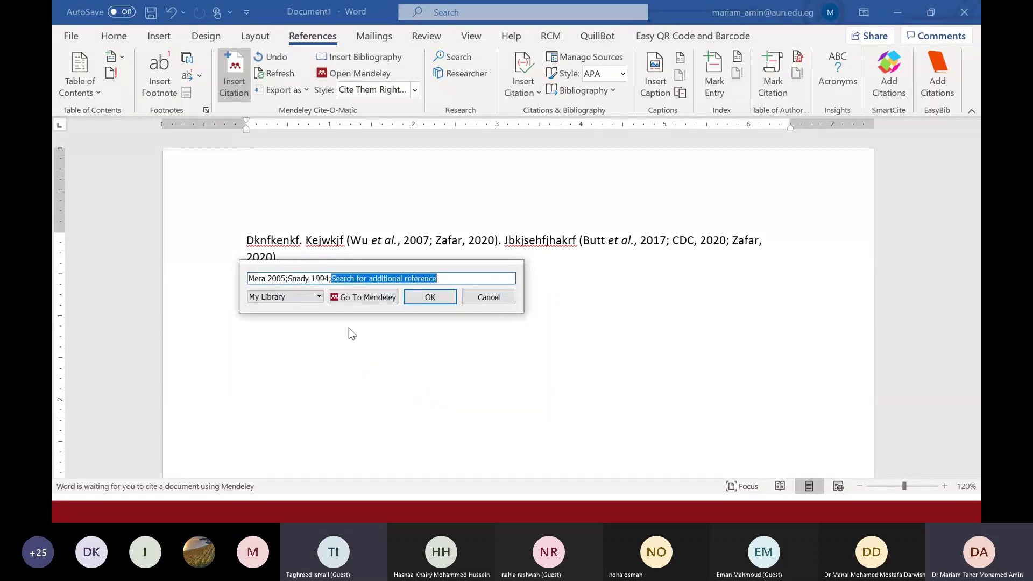
{"action": "left_click", "coordinate": [430, 297]}
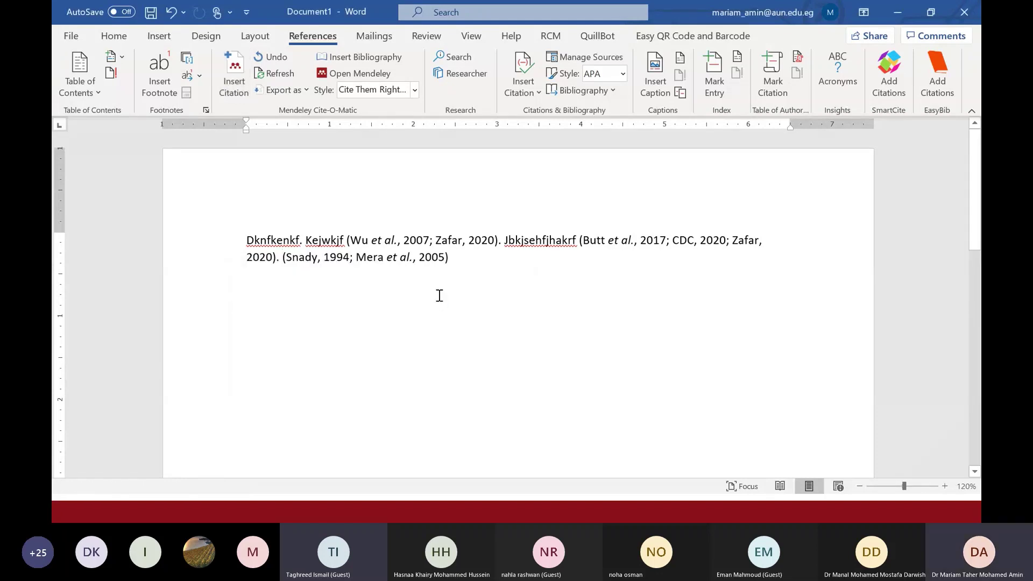
Set the Mendeley citation style of the document to Vancouver.
{"action": "left_click", "coordinate": [409, 91]}
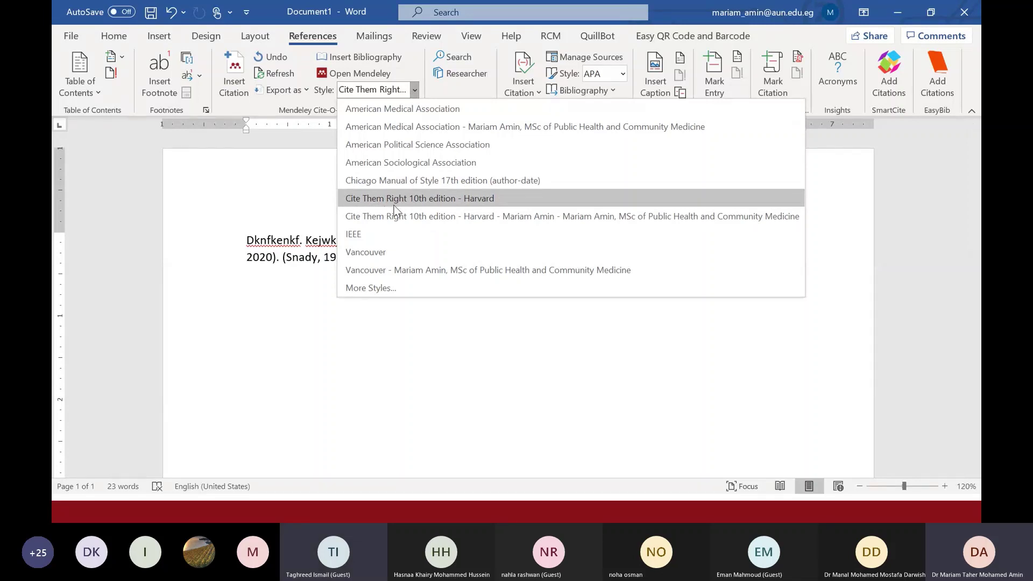
{"action": "left_click", "coordinate": [489, 199]}
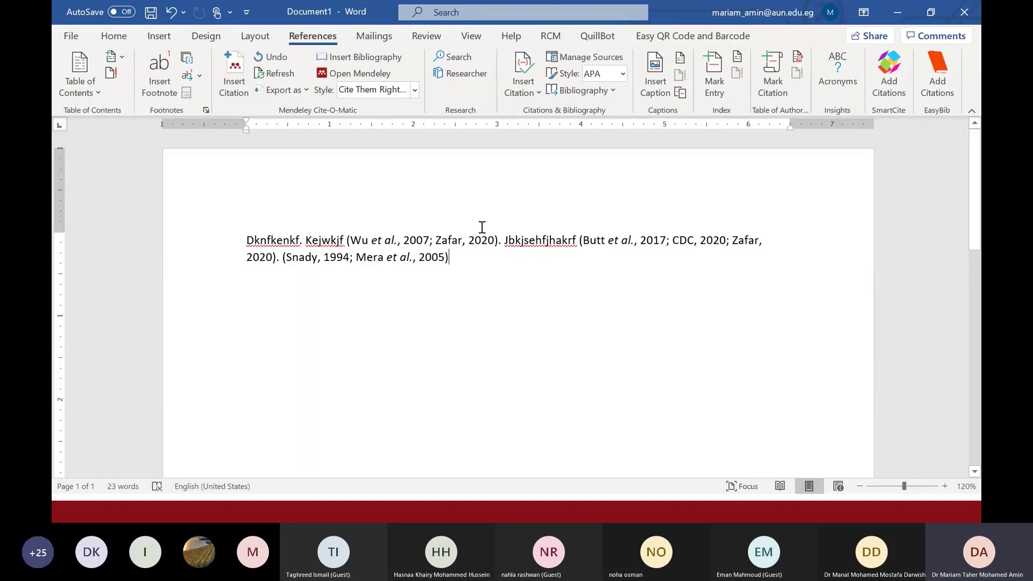
{"action": "key", "text": "Return"}
{"action": "left_click", "coordinate": [386, 239]}
{"action": "left_click", "coordinate": [415, 90]}
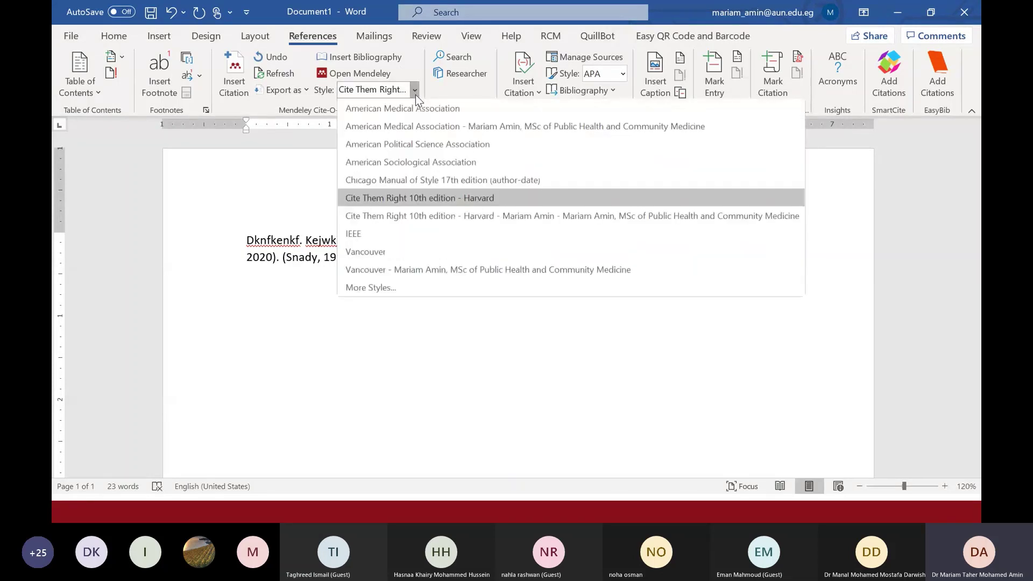
{"action": "left_click", "coordinate": [366, 252]}
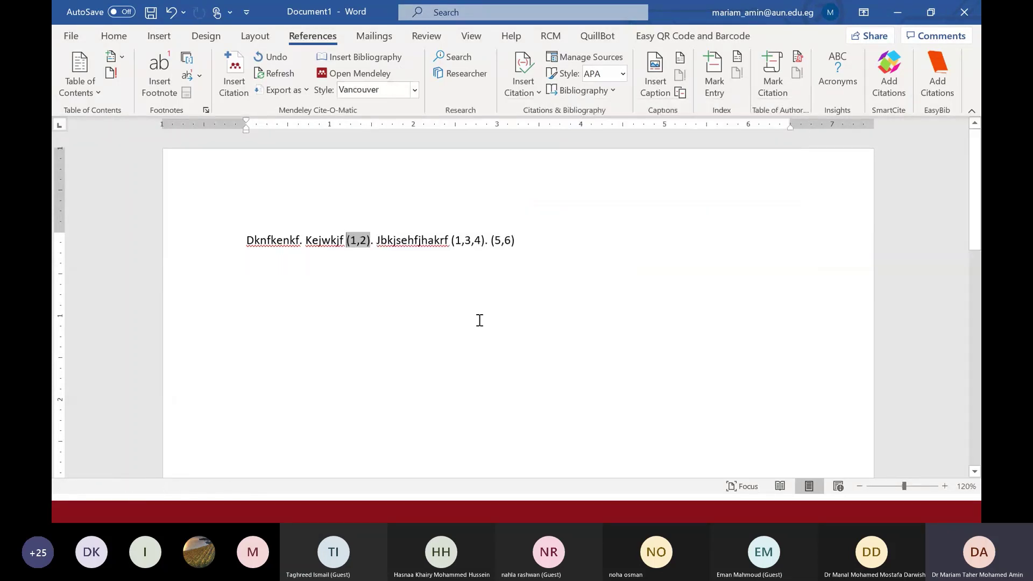
Add blank lines below the cited paragraph and insert a page break to start a new page.
{"action": "left_click", "coordinate": [288, 78]}
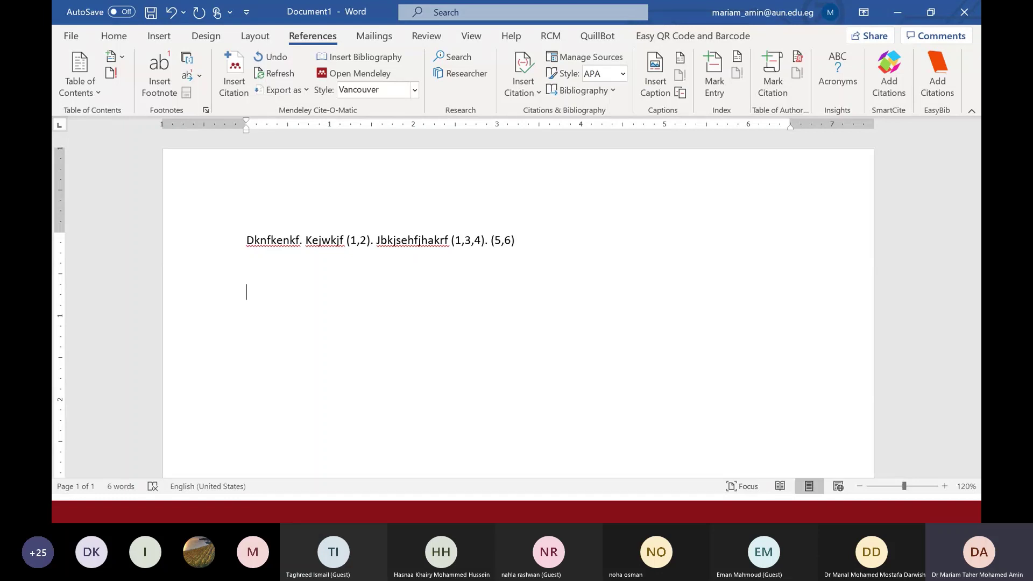
{"action": "key", "text": "Return"}
{"action": "key", "text": "Return"}
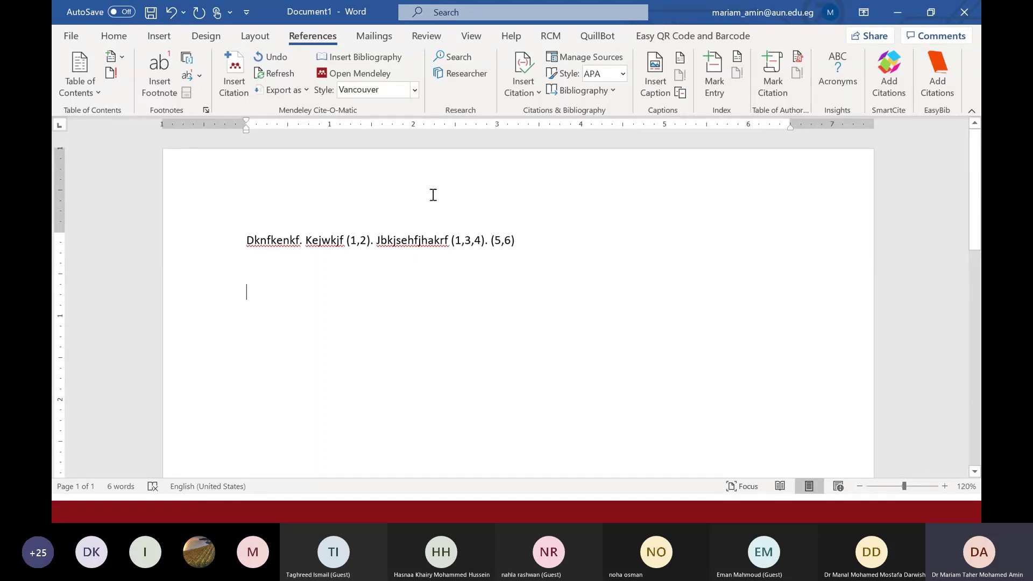
{"action": "left_click", "coordinate": [169, 40]}
{"action": "left_click", "coordinate": [70, 81]}
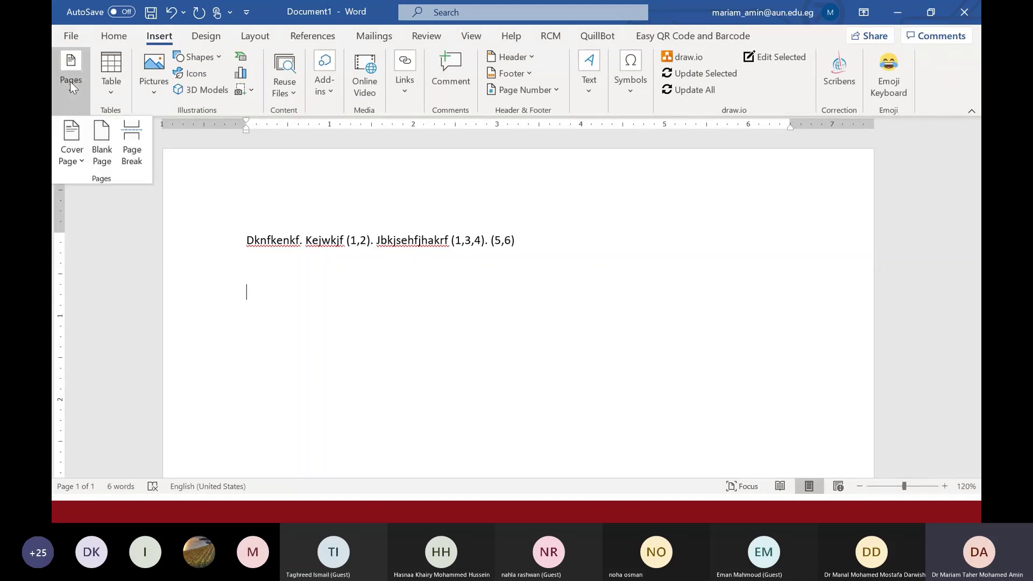
{"action": "left_click", "coordinate": [132, 142]}
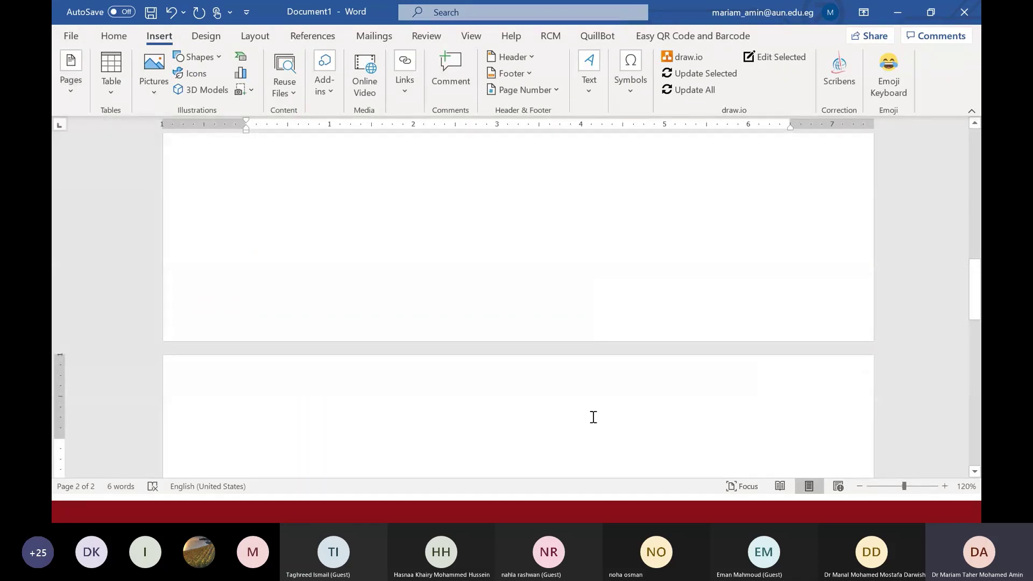
Enter the heading "References:" on the new page and insert the Mendeley bibliography below it.
{"action": "type", "text": "Refere"}
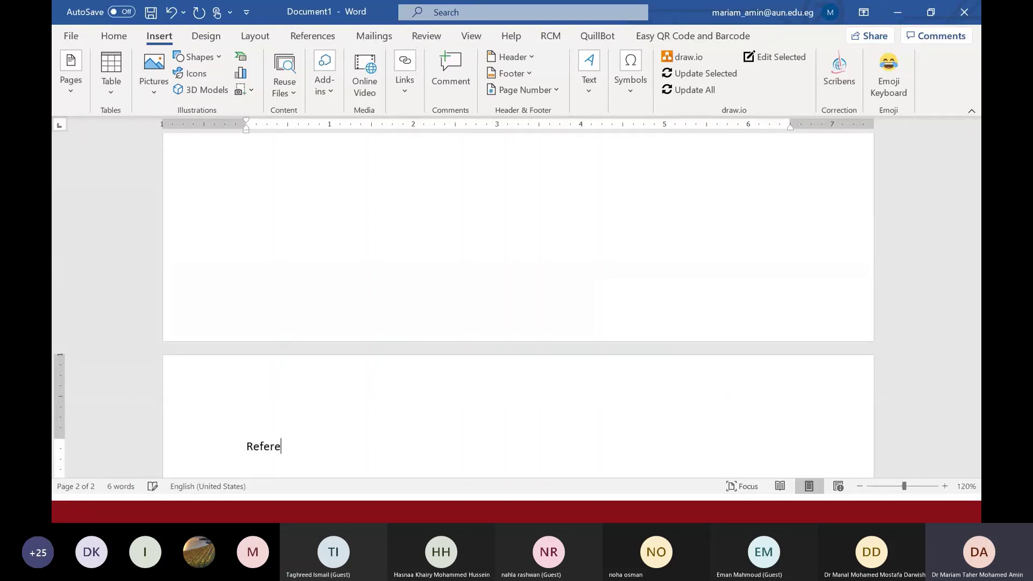
{"action": "type", "text": "nces:"}
{"action": "left_click", "coordinate": [309, 36]}
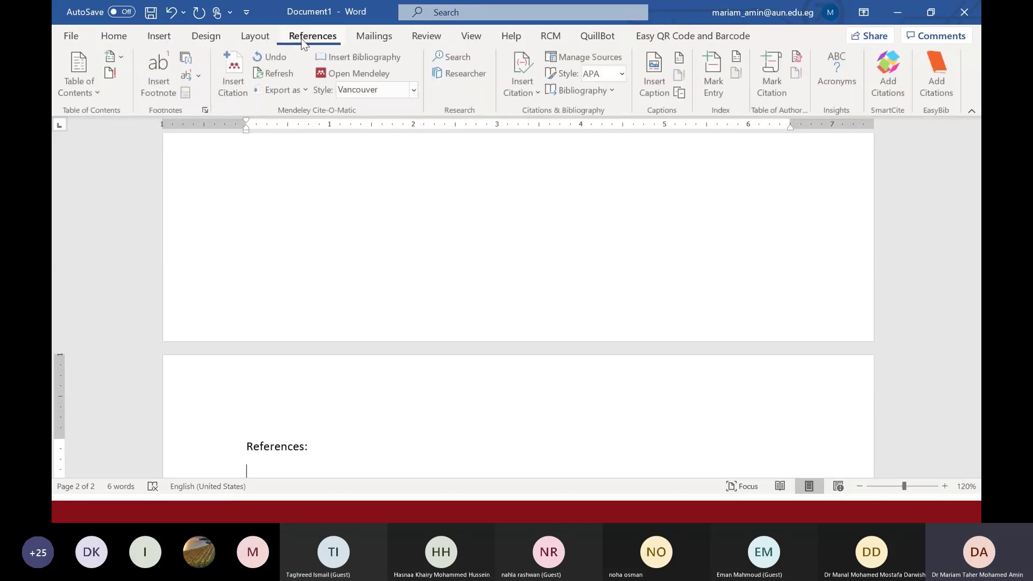
{"action": "left_click", "coordinate": [386, 63]}
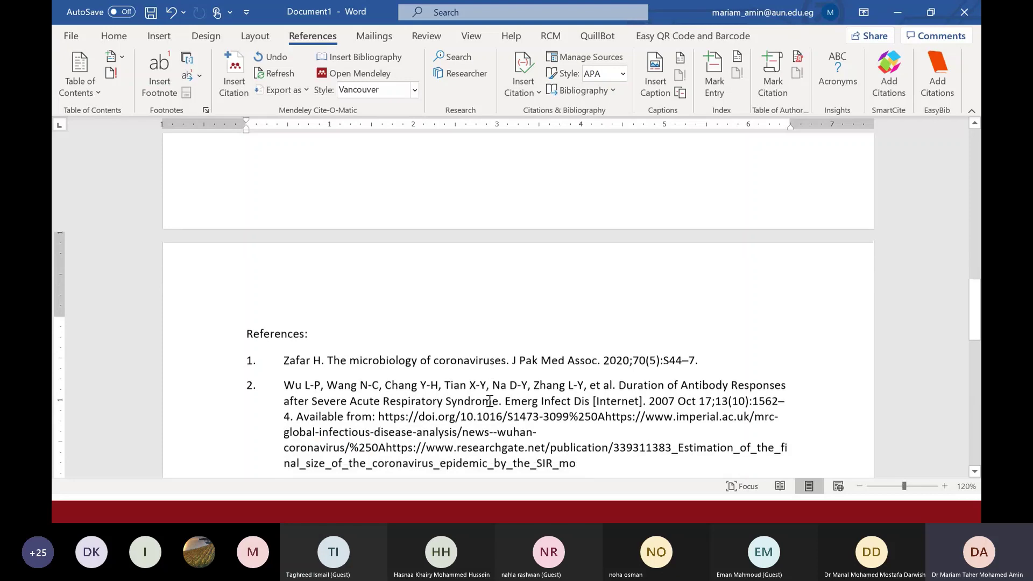
{"action": "scroll", "coordinate": [489, 400], "scroll_direction": "down", "scroll_amount": 2}
{"action": "scroll", "coordinate": [256, 415], "scroll_direction": "down", "scroll_amount": 3}
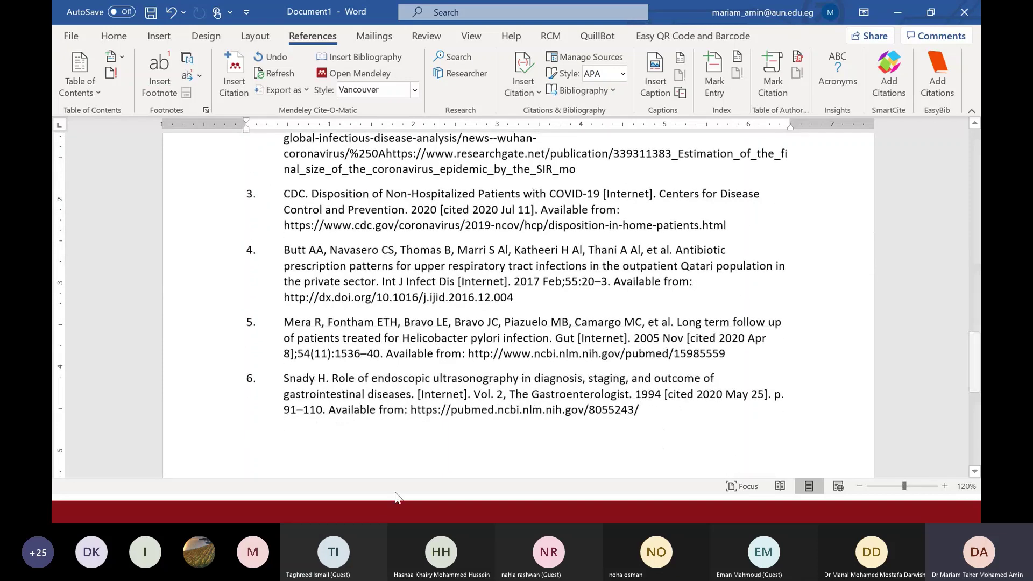
Switch the Mendeley citation style to Cite Them Right 10th edition - Harvard and review the citations and reference list.
{"action": "scroll", "coordinate": [365, 313], "scroll_direction": "up", "scroll_amount": 3}
{"action": "scroll", "coordinate": [423, 337], "scroll_direction": "down", "scroll_amount": 10}
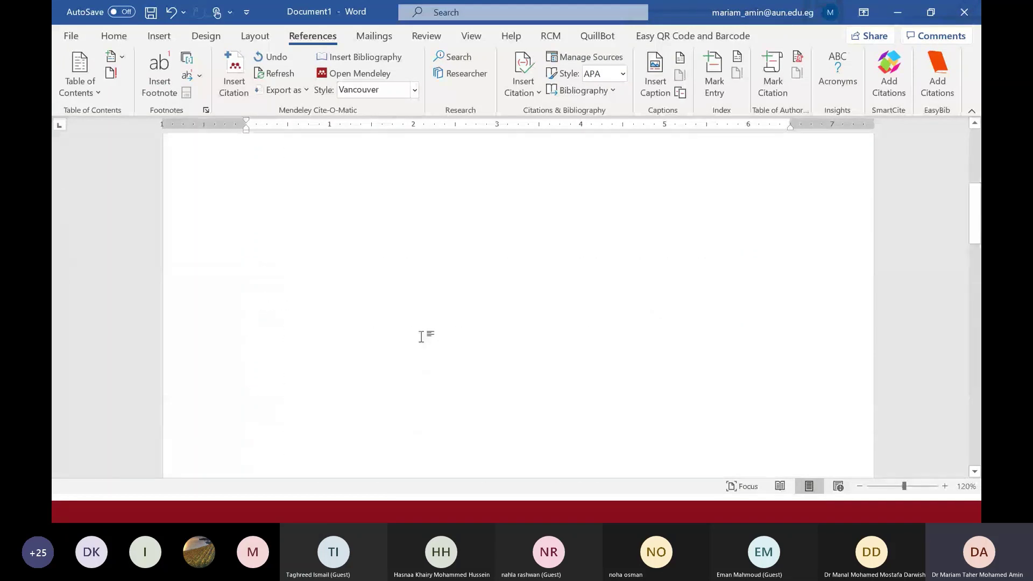
{"action": "left_click", "coordinate": [415, 90]}
{"action": "left_click", "coordinate": [419, 198]}
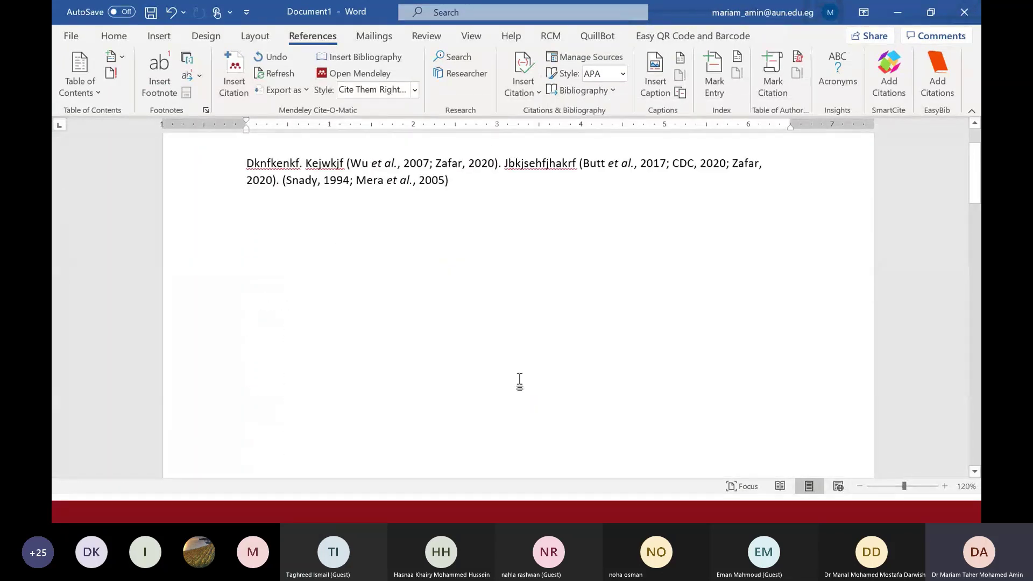
{"action": "scroll", "coordinate": [506, 366], "scroll_direction": "down", "scroll_amount": 10}
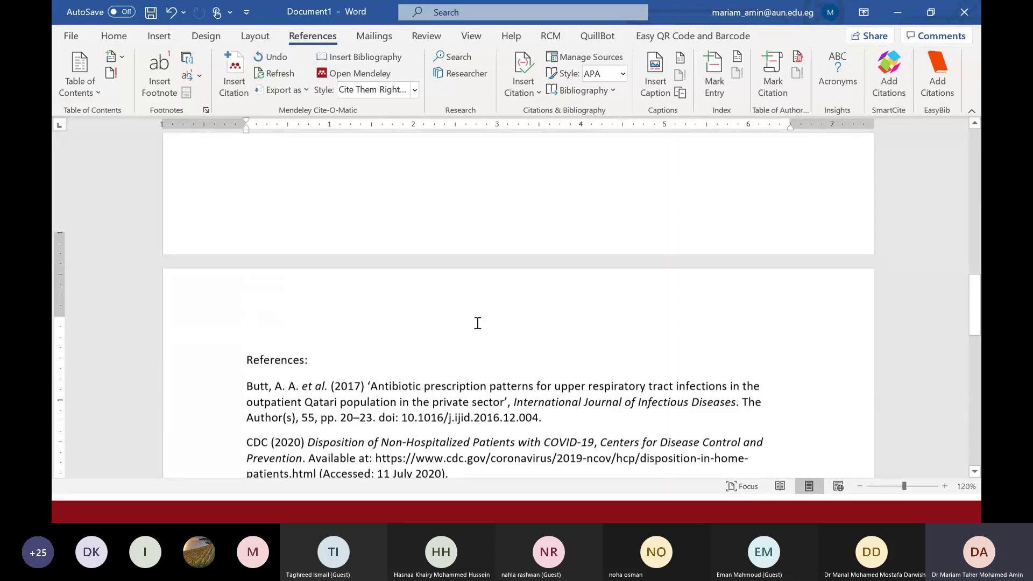
{"action": "scroll", "coordinate": [477, 322], "scroll_direction": "down", "scroll_amount": 8}
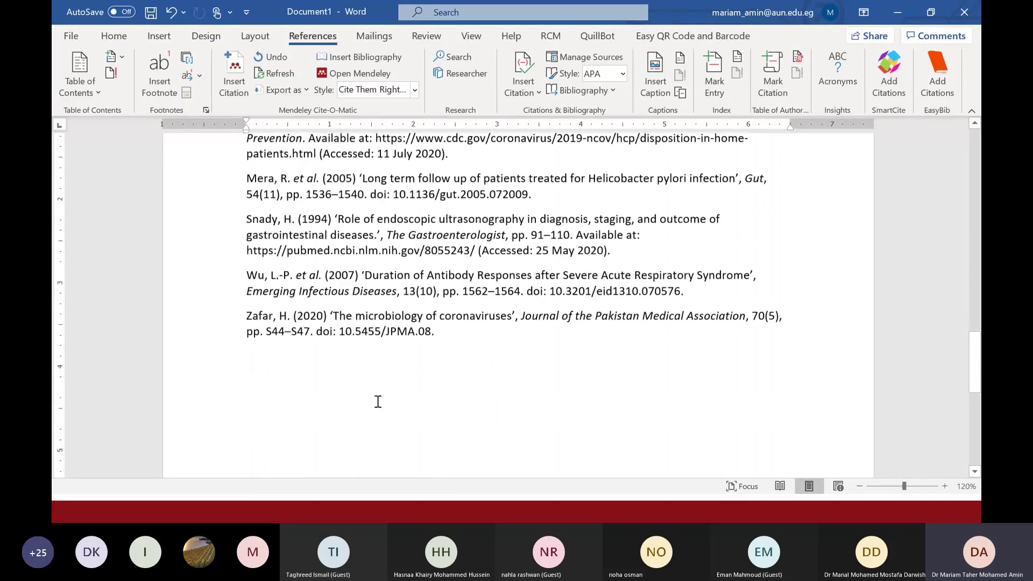
{"action": "scroll", "coordinate": [377, 401], "scroll_direction": "up", "scroll_amount": 2}
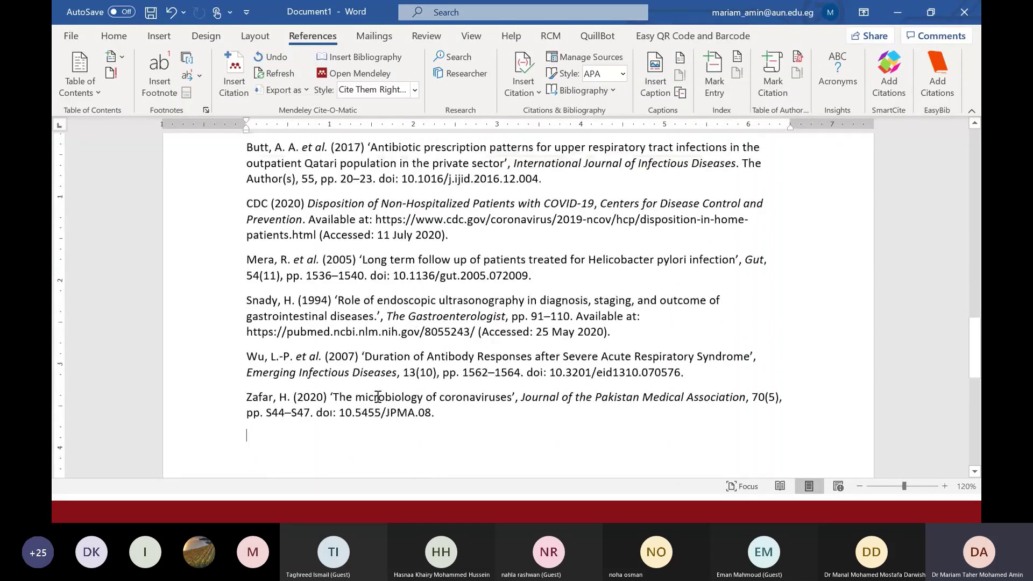
{"action": "scroll", "coordinate": [378, 397], "scroll_direction": "up", "scroll_amount": 2}
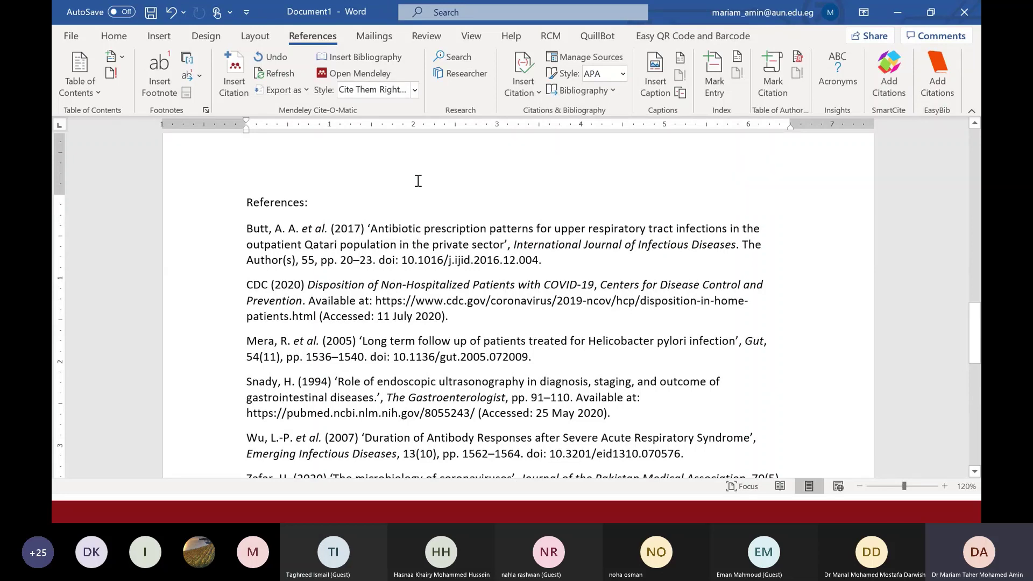
Try the American Medical Association citation style on the reference list, and return the document to Vancouver.
{"action": "left_click", "coordinate": [414, 90]}
{"action": "left_click", "coordinate": [407, 124]}
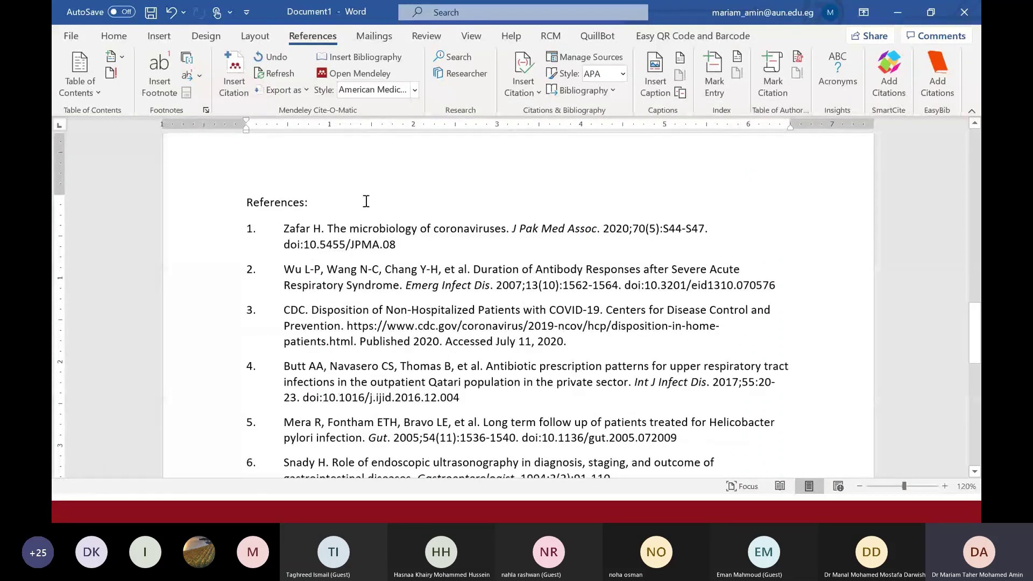
{"action": "left_click", "coordinate": [414, 91]}
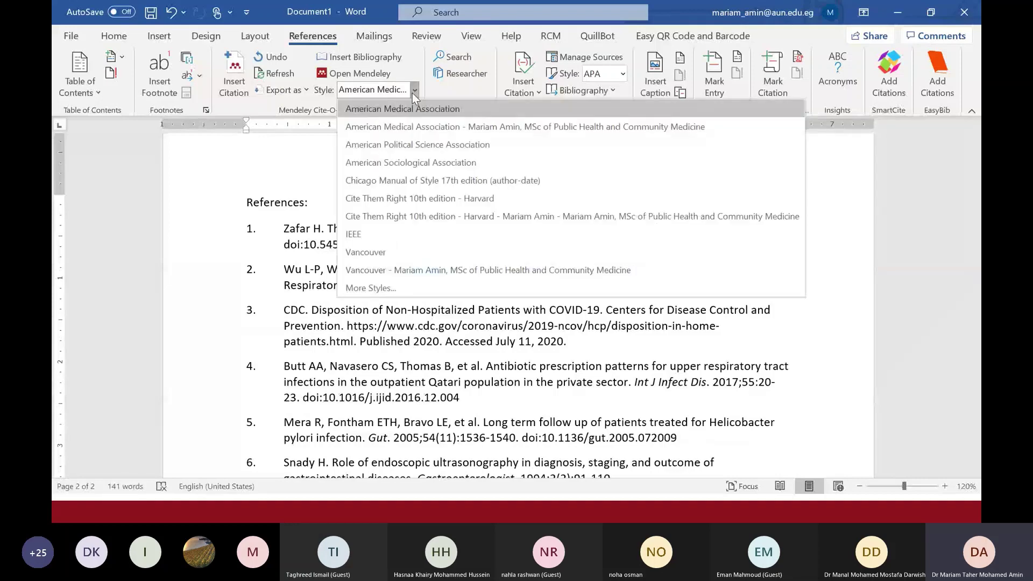
{"action": "left_click", "coordinate": [401, 251]}
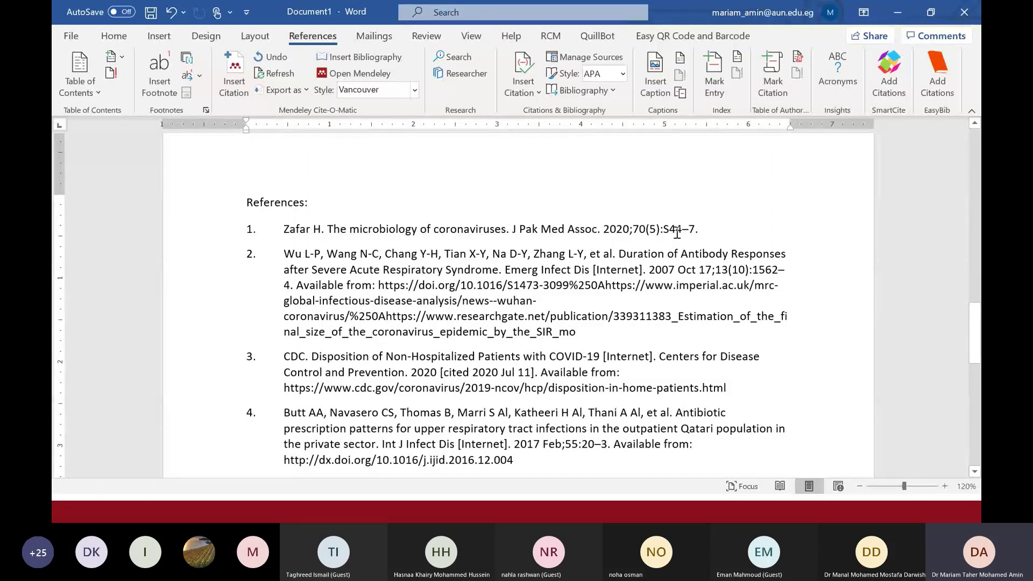
In Mendeley's citation style settings, limit URLs and access dates in bibliographies to Only for Webpages and apply it to the document.
{"action": "left_click", "coordinate": [536, 302]}
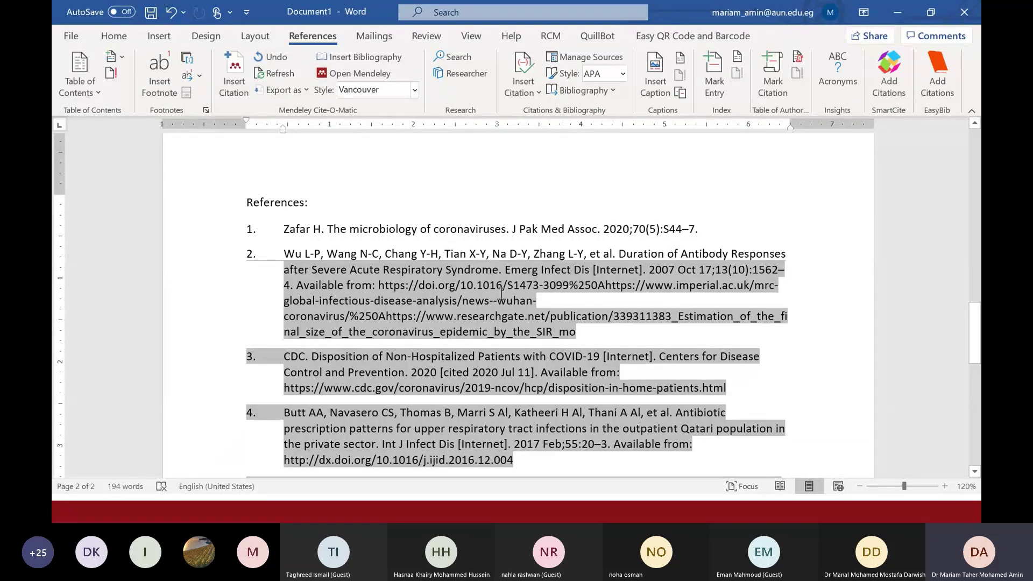
{"action": "left_click", "coordinate": [412, 91]}
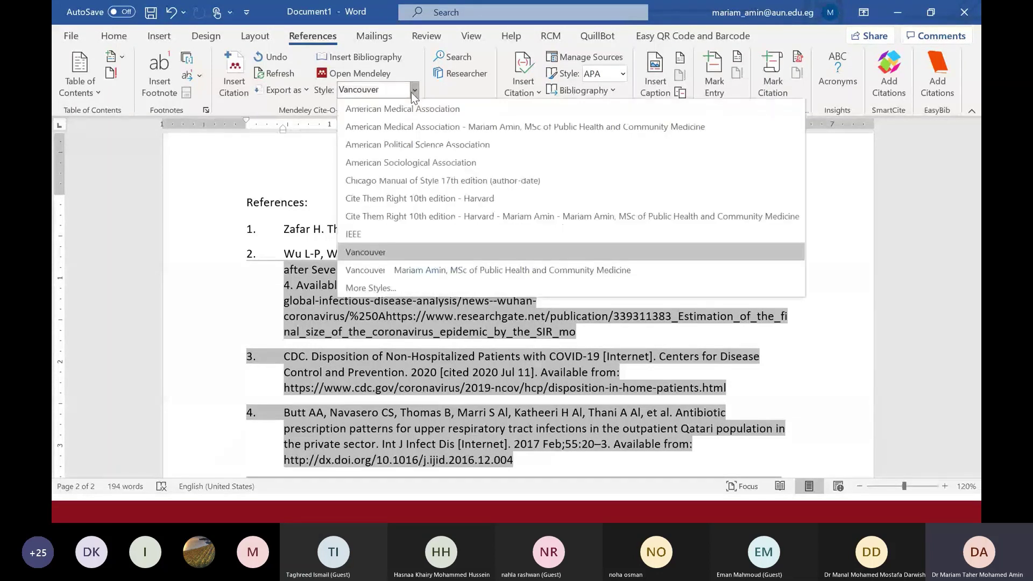
{"action": "left_click", "coordinate": [376, 287]}
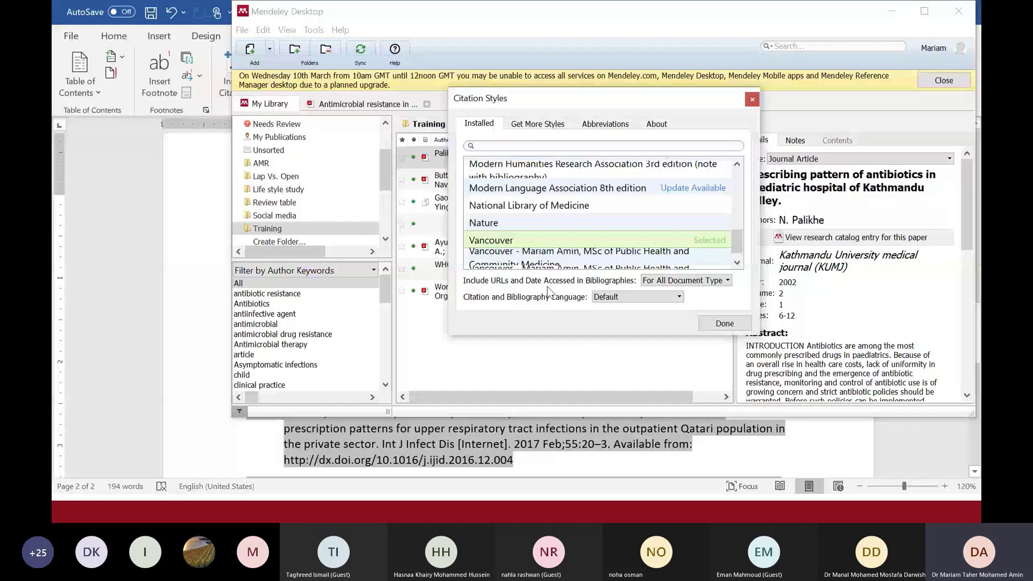
{"action": "left_click", "coordinate": [662, 281]}
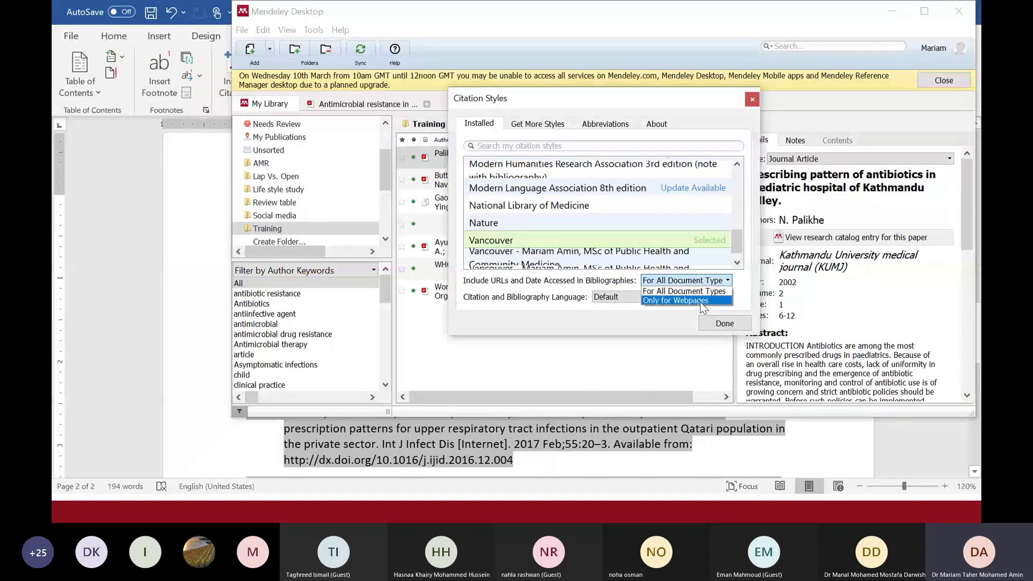
{"action": "left_click", "coordinate": [701, 301]}
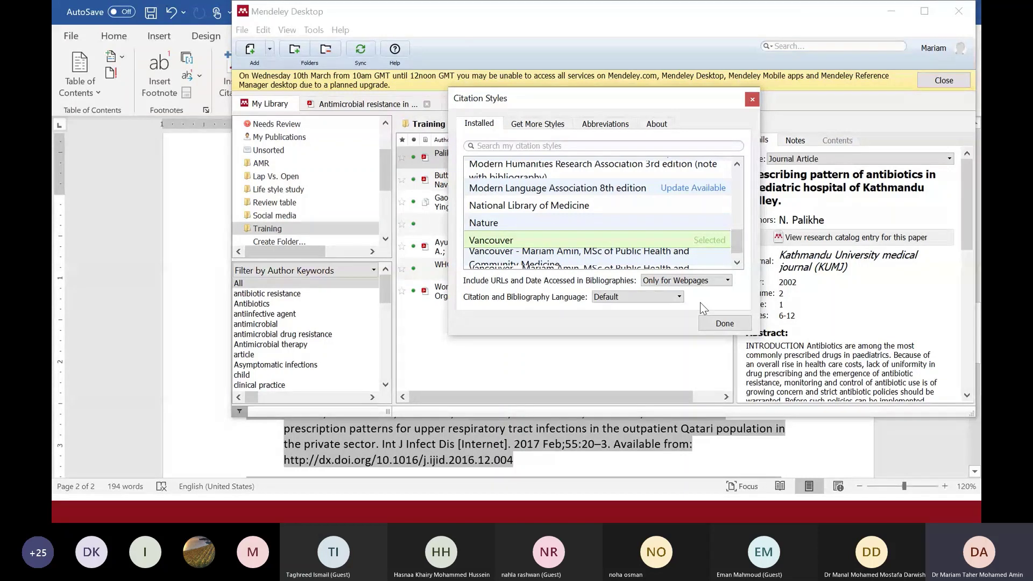
{"action": "left_click", "coordinate": [728, 281]}
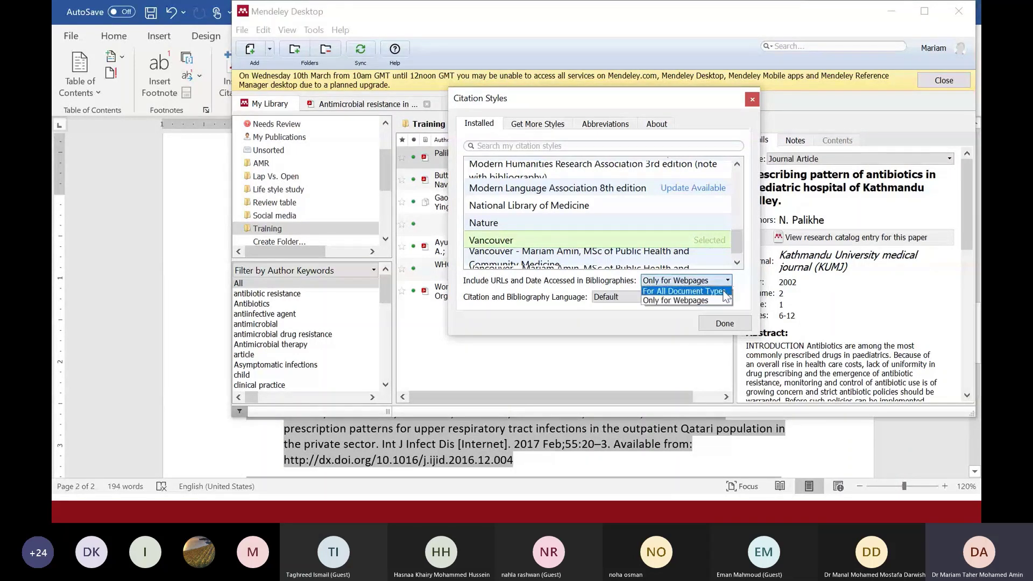
{"action": "left_click", "coordinate": [723, 292]}
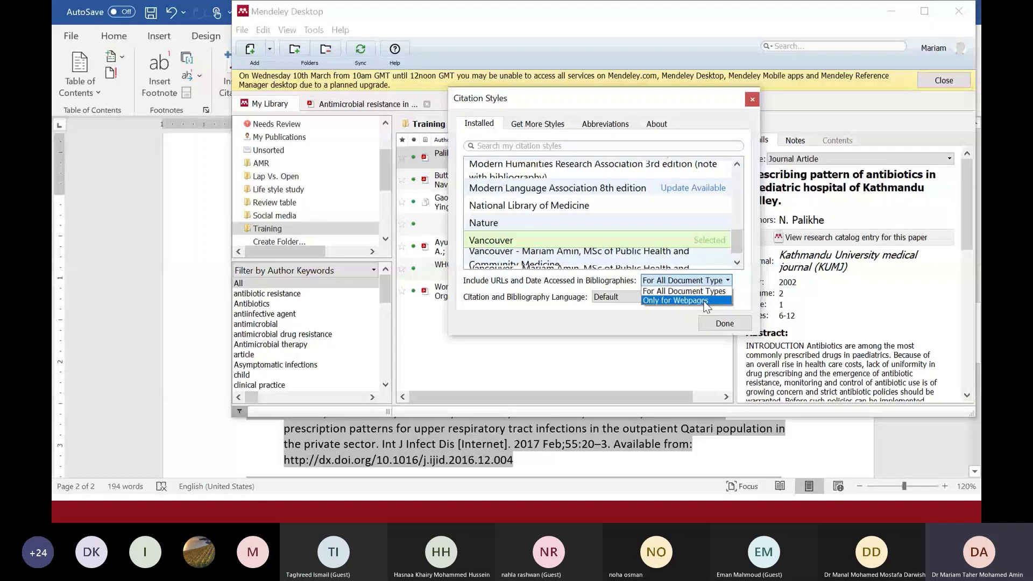
{"action": "left_click", "coordinate": [706, 302]}
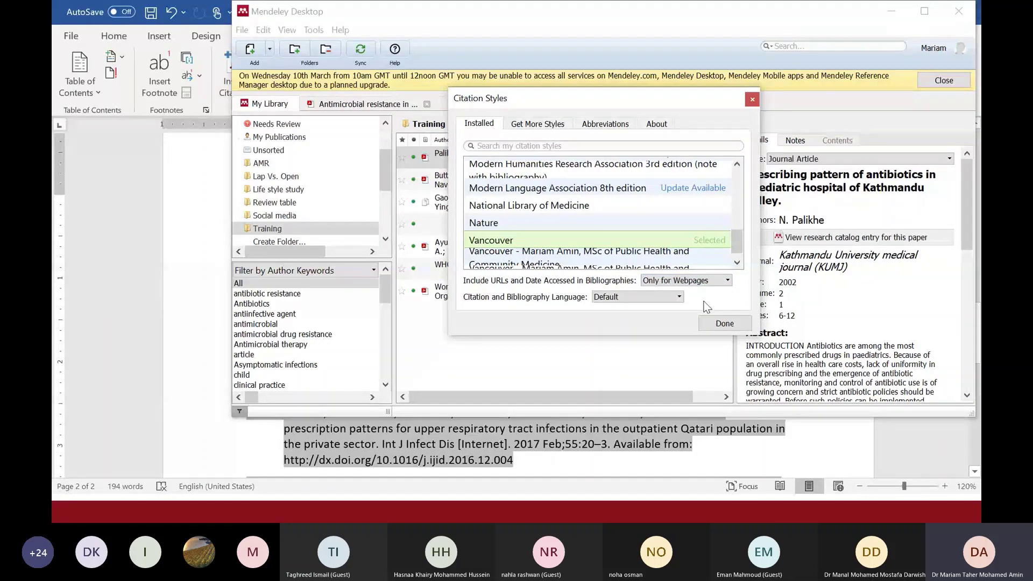
{"action": "left_click", "coordinate": [613, 302]}
{"action": "left_click", "coordinate": [724, 324]}
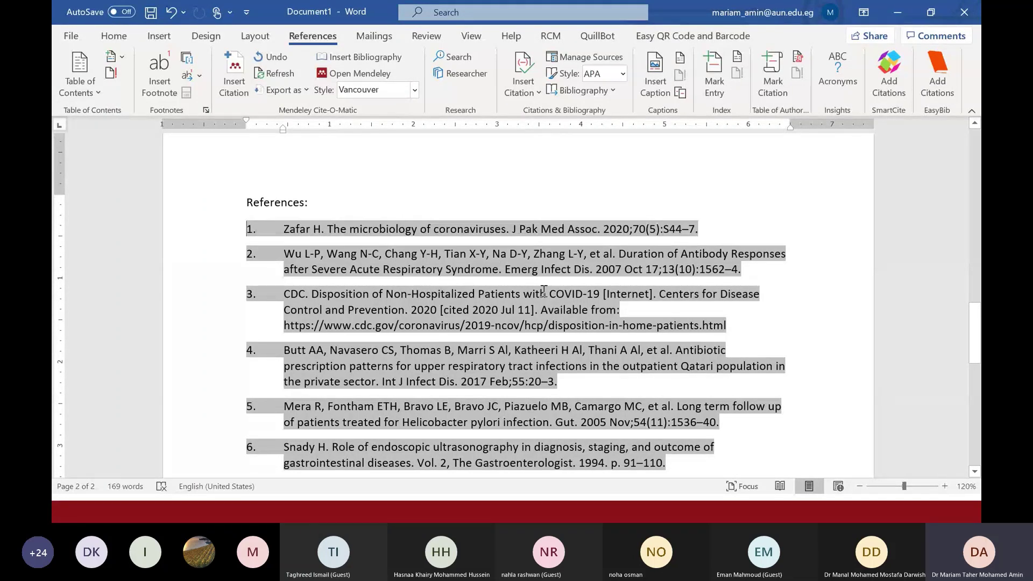
Examine the author, access date and URL of the CDC web reference and the remaining entries in the reference list.
{"action": "left_click_drag", "start_coordinate": [309, 293], "coordinate": [273, 296]}
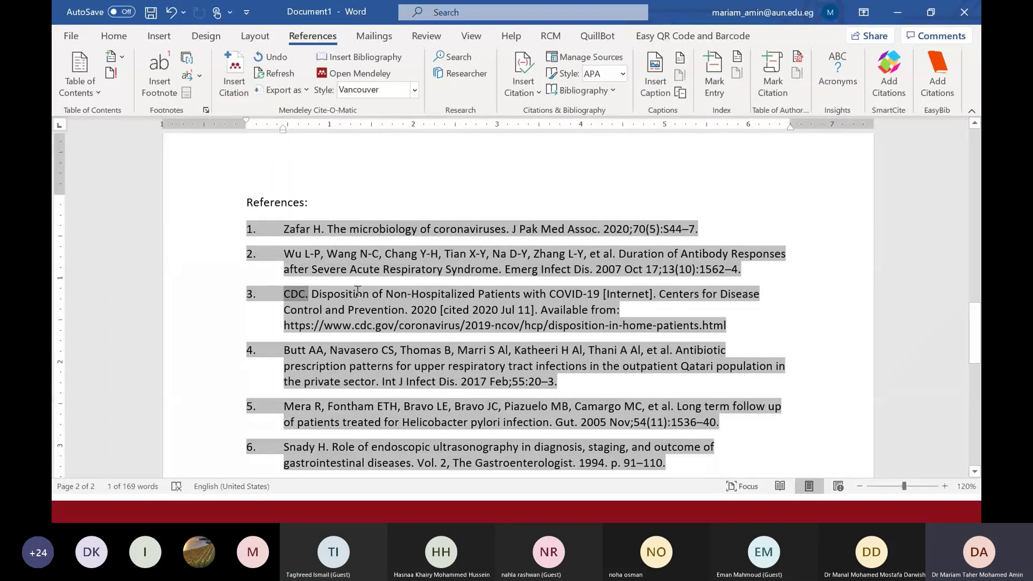
{"action": "left_click", "coordinate": [536, 293]}
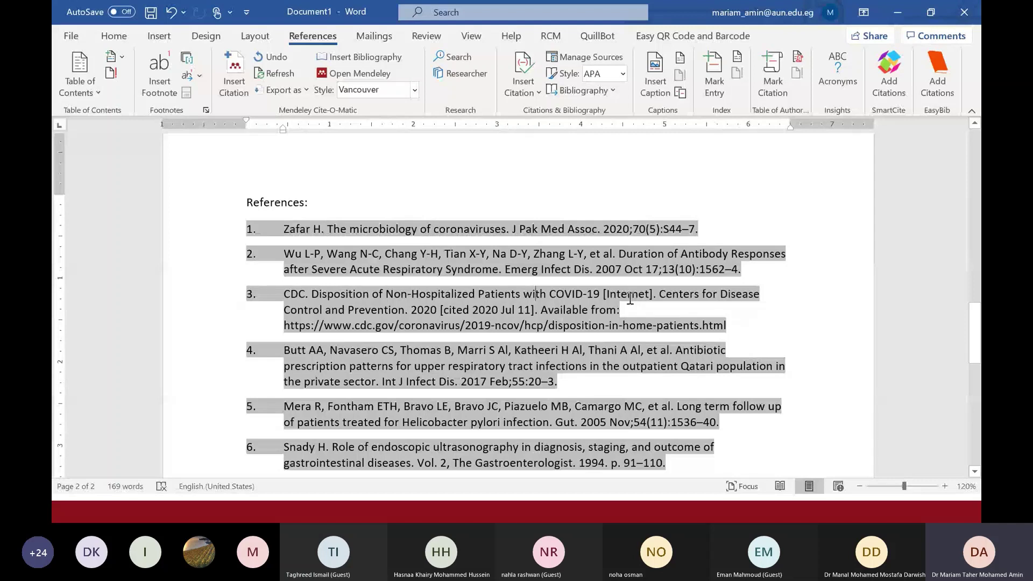
{"action": "left_click_drag", "start_coordinate": [444, 310], "coordinate": [518, 311]}
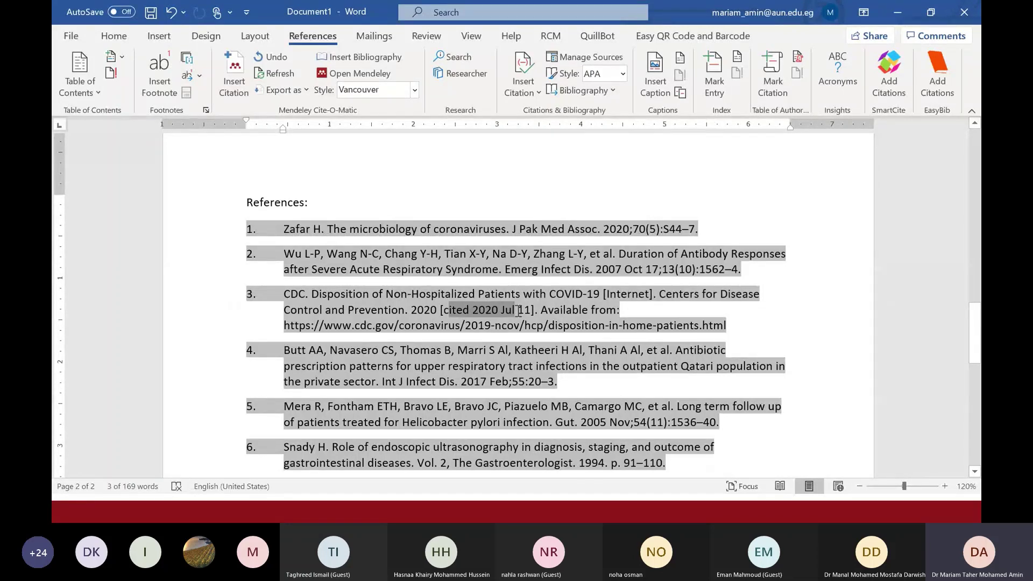
{"action": "left_click", "coordinate": [518, 312]}
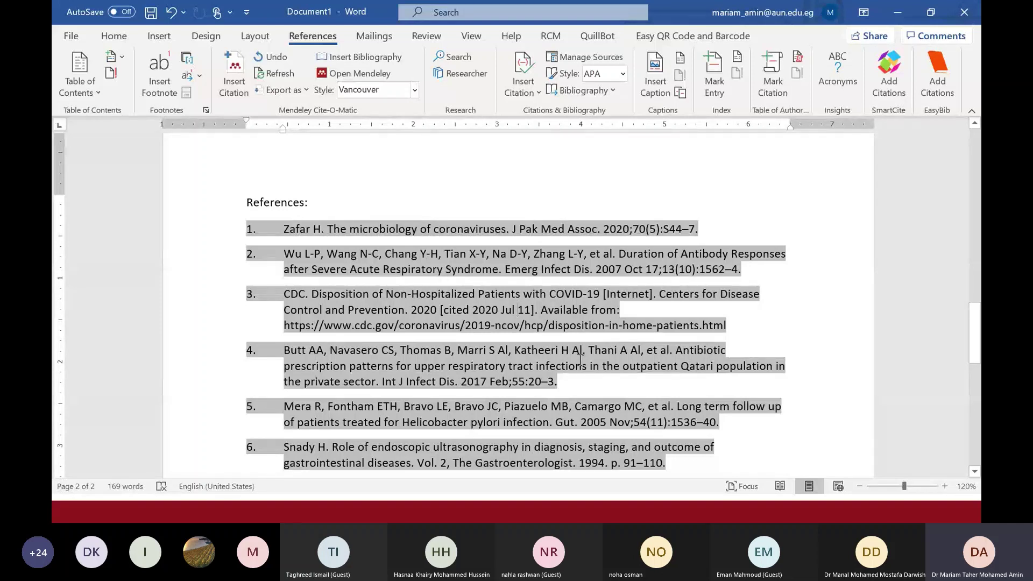
{"action": "scroll", "coordinate": [580, 359], "scroll_direction": "down", "scroll_amount": 1}
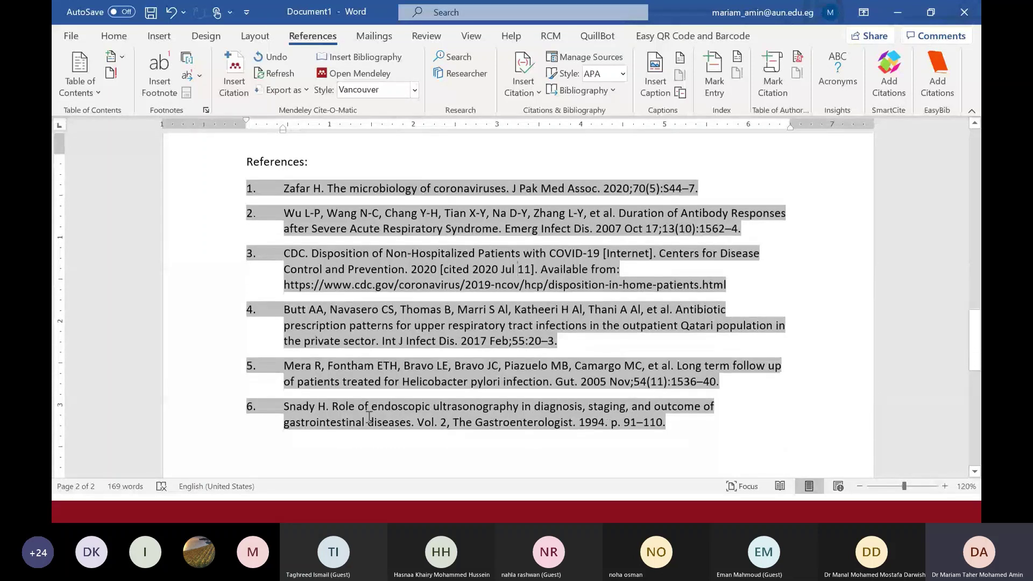
Try to cite the 2016 WHO Global Strategy for Containment of Antimicrobial Resistance entry from the Mendeley library at the paragraph's end.
{"action": "scroll", "coordinate": [484, 323], "scroll_direction": "up", "scroll_amount": 15}
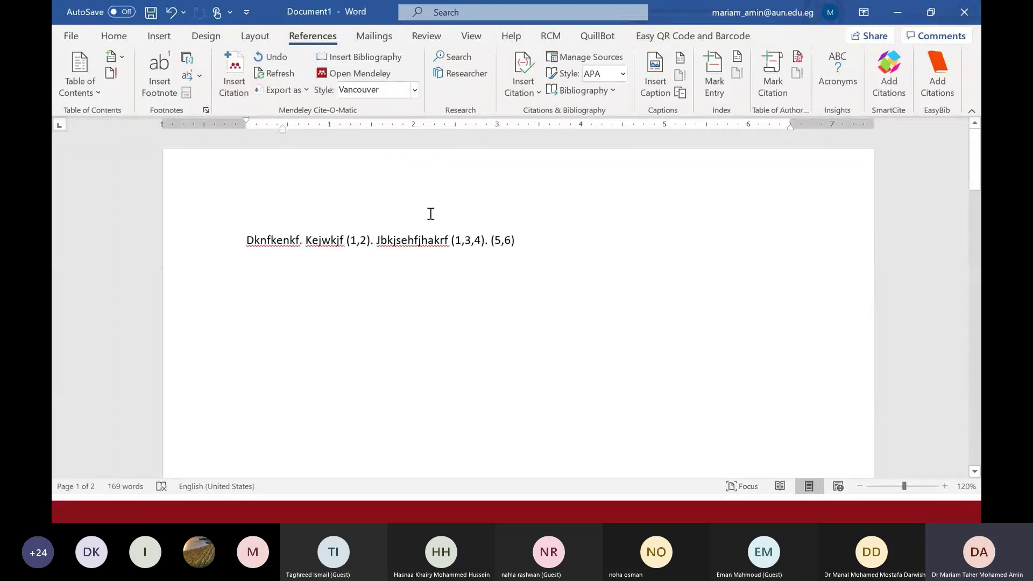
{"action": "left_click", "coordinate": [562, 248]}
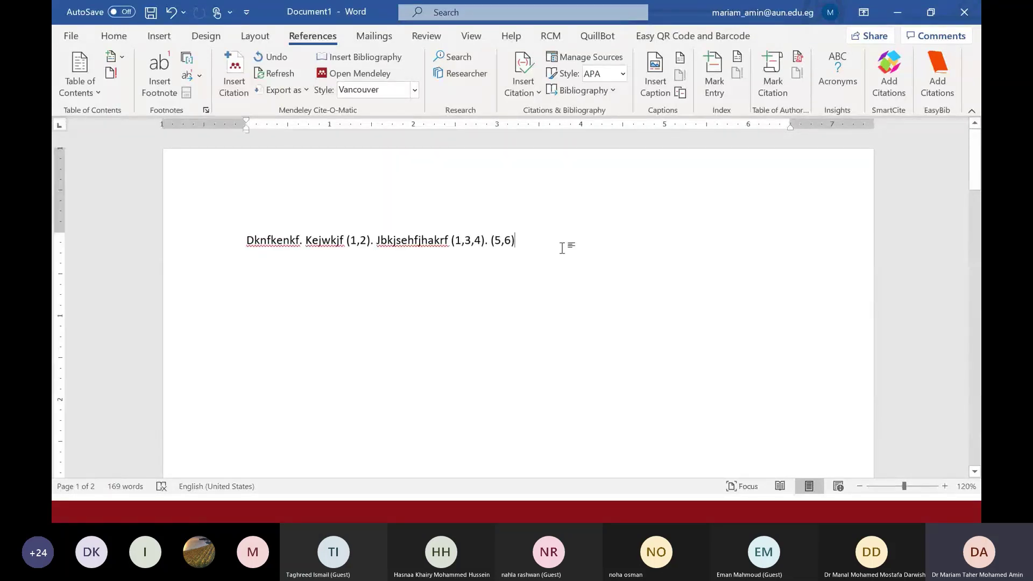
{"action": "left_click", "coordinate": [250, 69]}
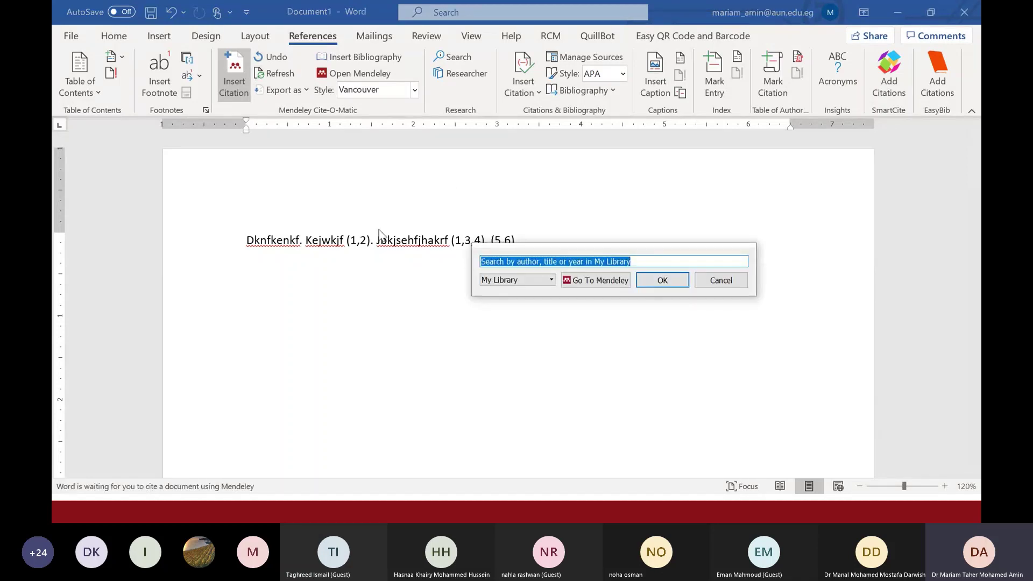
{"action": "type", "text": "g"}
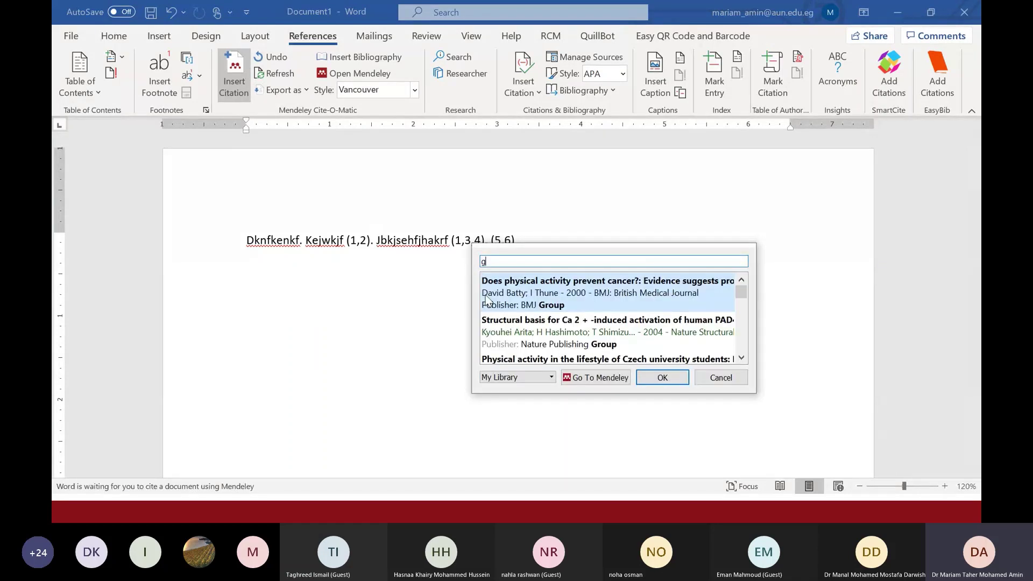
{"action": "left_click", "coordinate": [601, 379]}
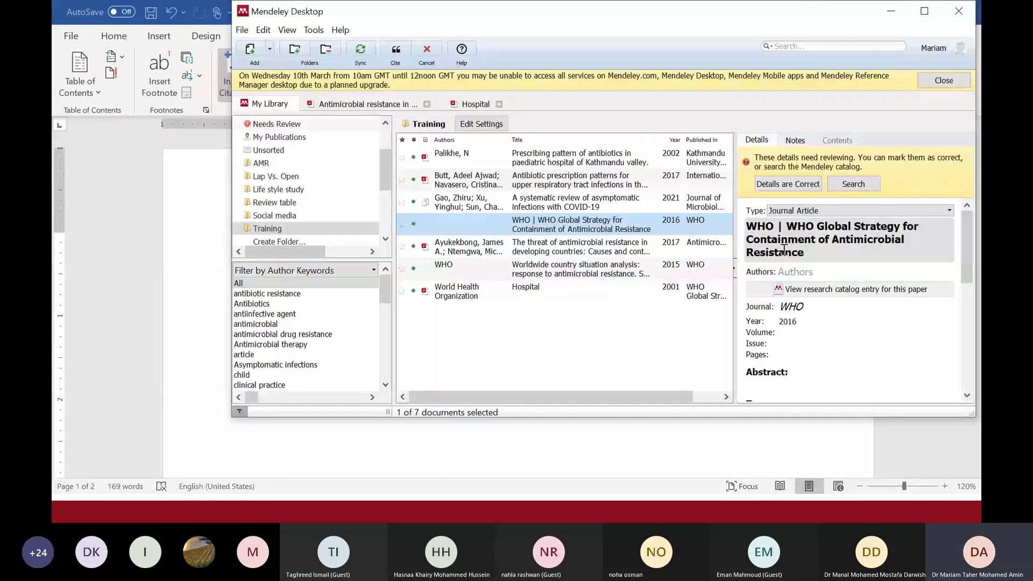
{"action": "left_click", "coordinate": [395, 51]}
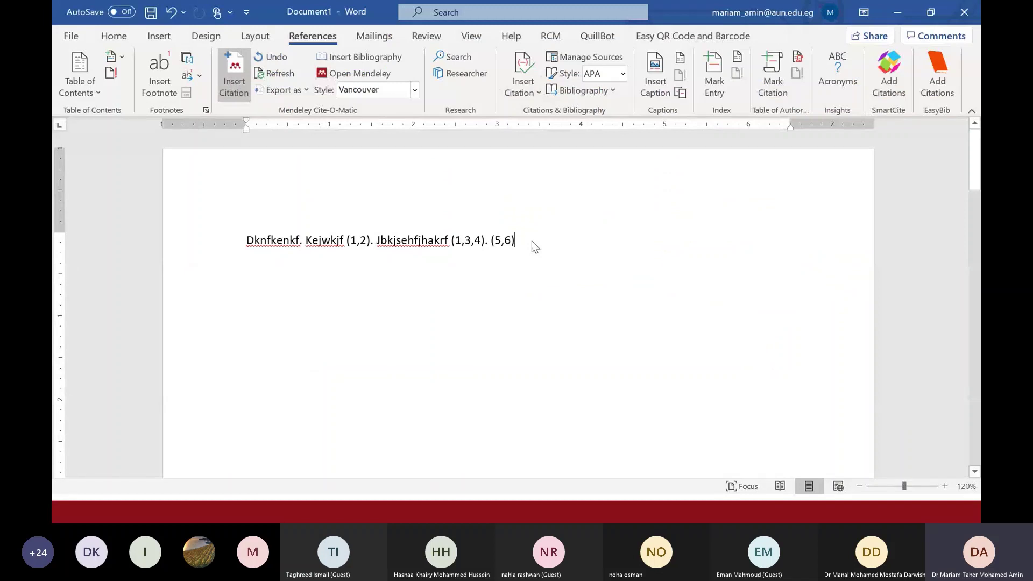
{"action": "left_click", "coordinate": [449, 241]}
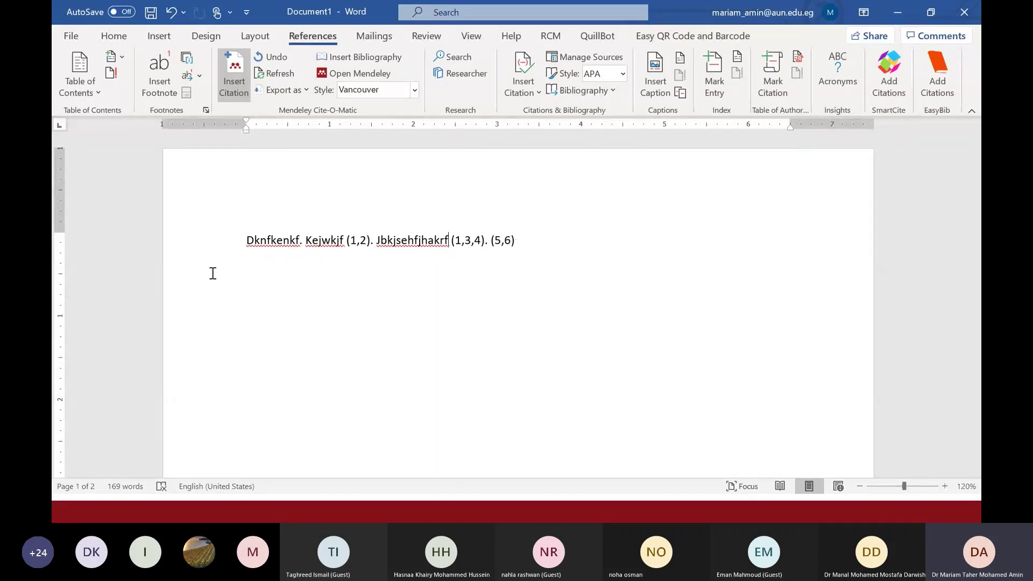
{"action": "left_click", "coordinate": [236, 75]}
{"action": "left_click", "coordinate": [643, 323]}
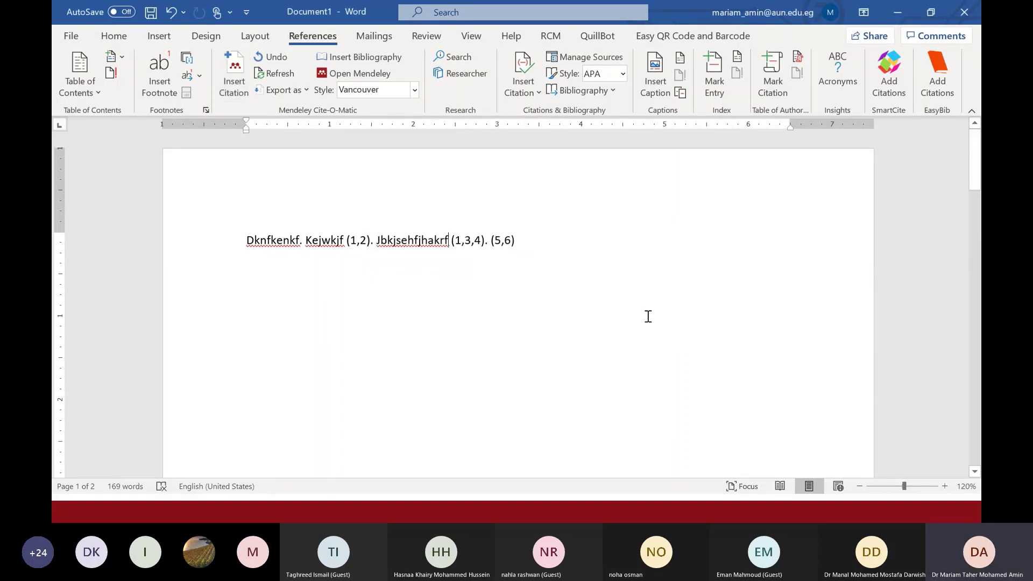
{"action": "scroll", "coordinate": [619, 275], "scroll_direction": "down", "scroll_amount": 10}
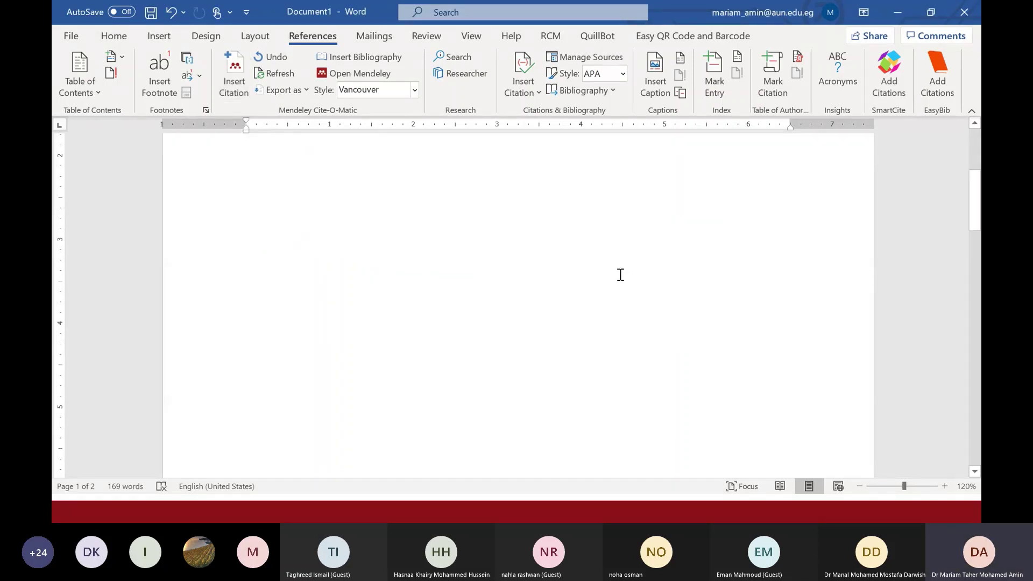
{"action": "scroll", "coordinate": [620, 275], "scroll_direction": "down", "scroll_amount": 5}
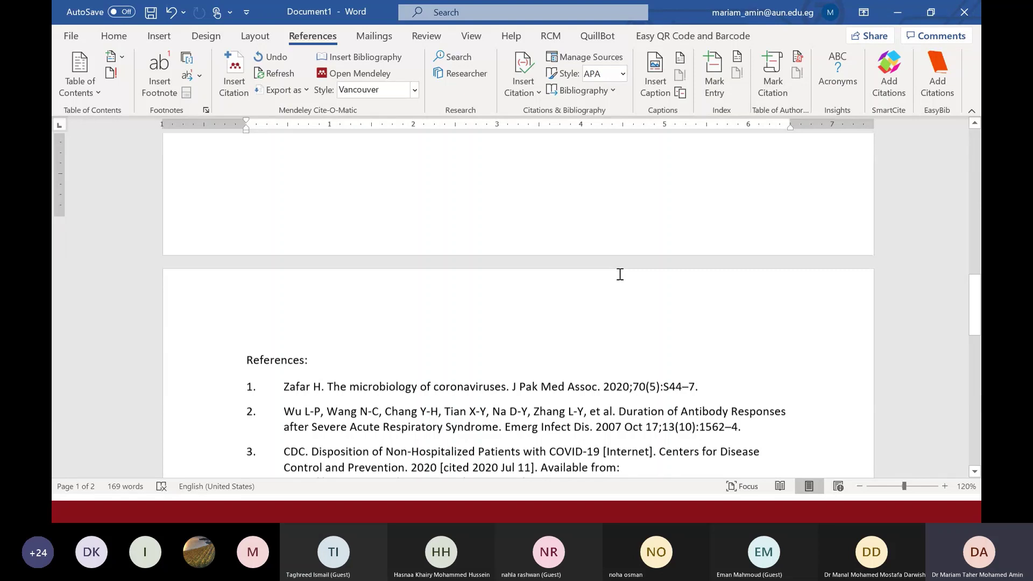
{"action": "scroll", "coordinate": [620, 274], "scroll_direction": "down", "scroll_amount": 1}
{"action": "scroll", "coordinate": [537, 216], "scroll_direction": "up", "scroll_amount": 4}
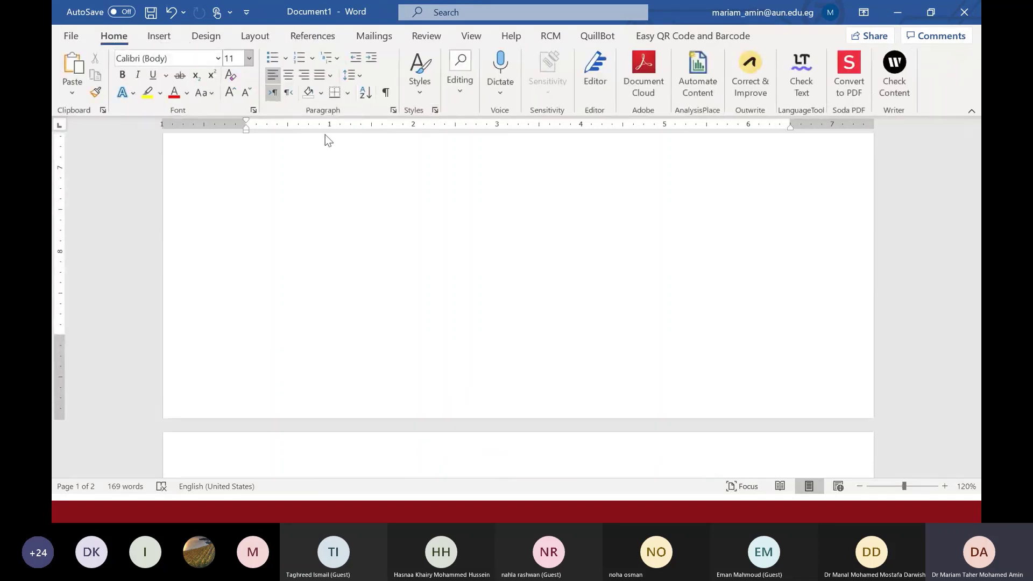
{"action": "scroll", "coordinate": [431, 242], "scroll_direction": "up", "scroll_amount": 10}
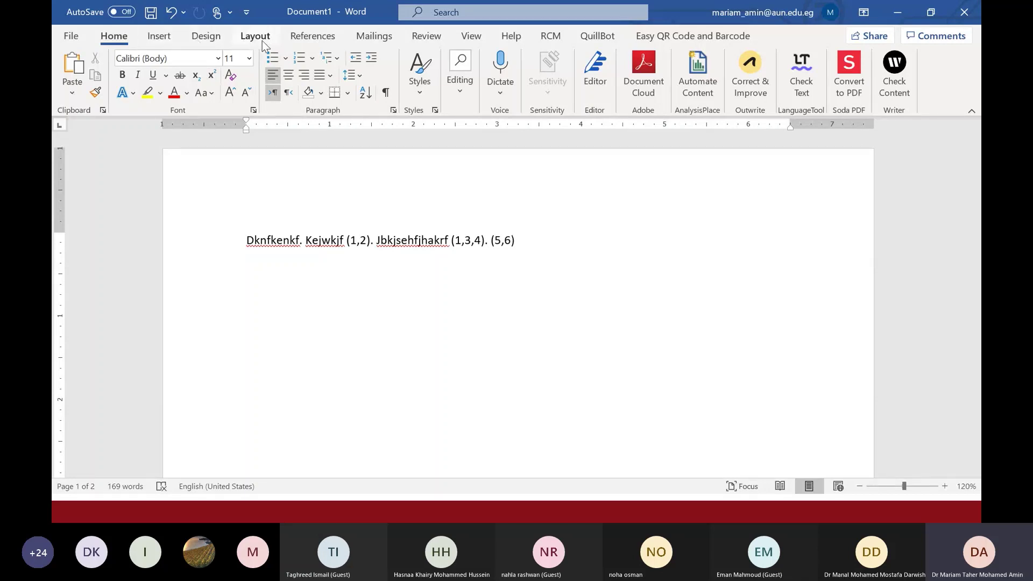
Open Mendeley's additional citation styles for the cited document.
{"action": "left_click", "coordinate": [311, 37]}
{"action": "left_click", "coordinate": [413, 90]}
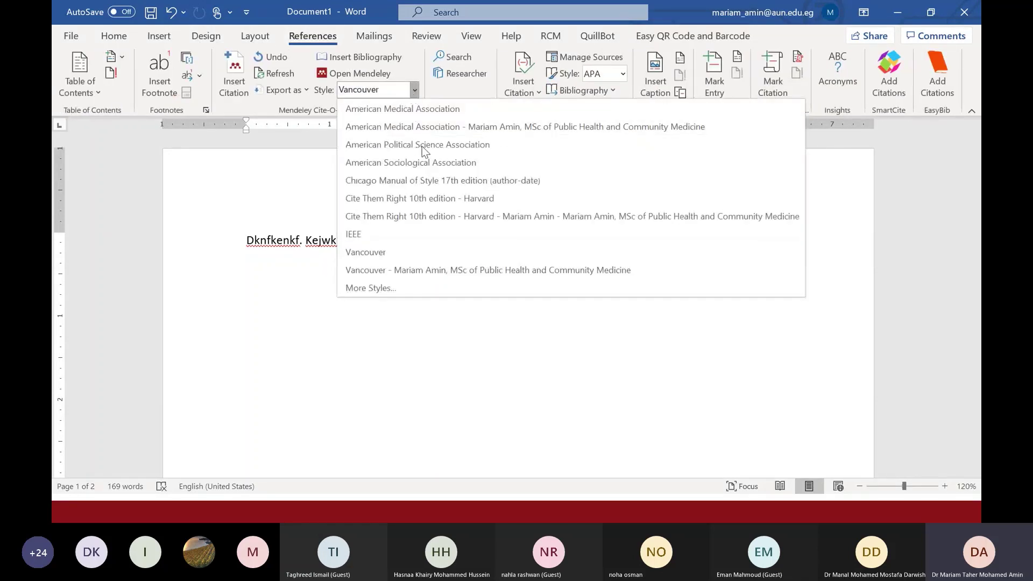
{"action": "left_click", "coordinate": [393, 285]}
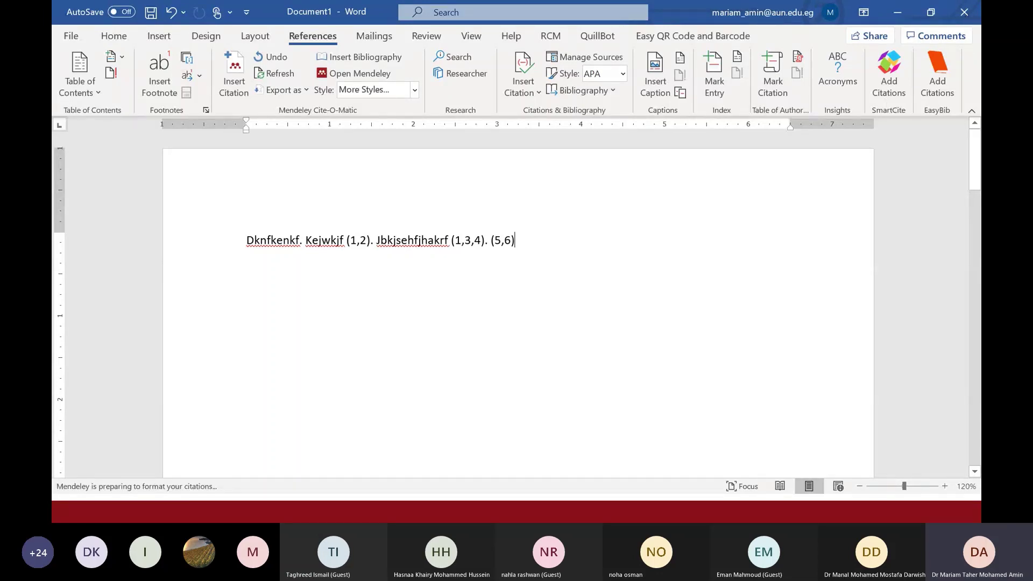
{"action": "key", "text": "alt+Tab"}
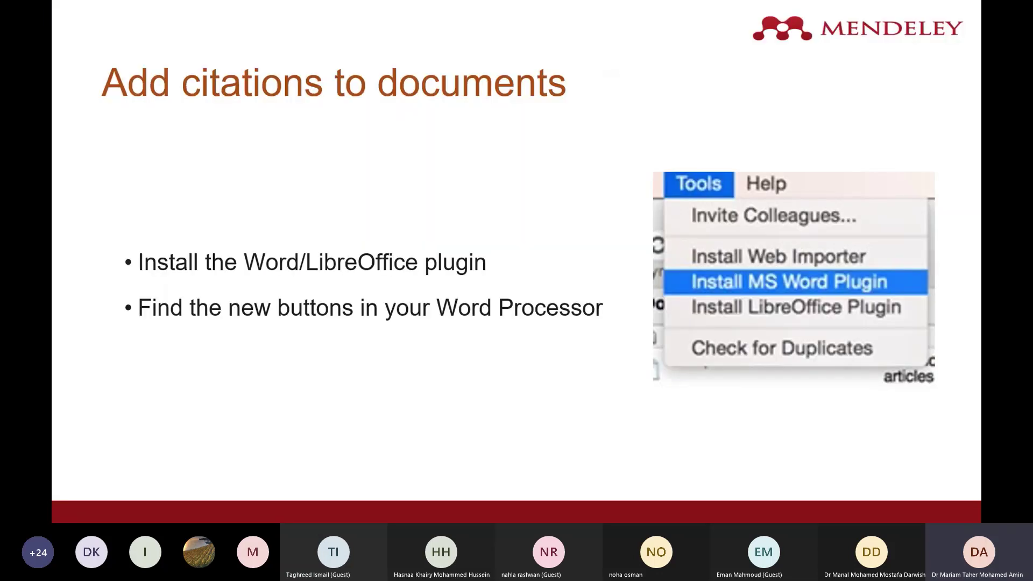
{"action": "left_click", "coordinate": [236, 304]}
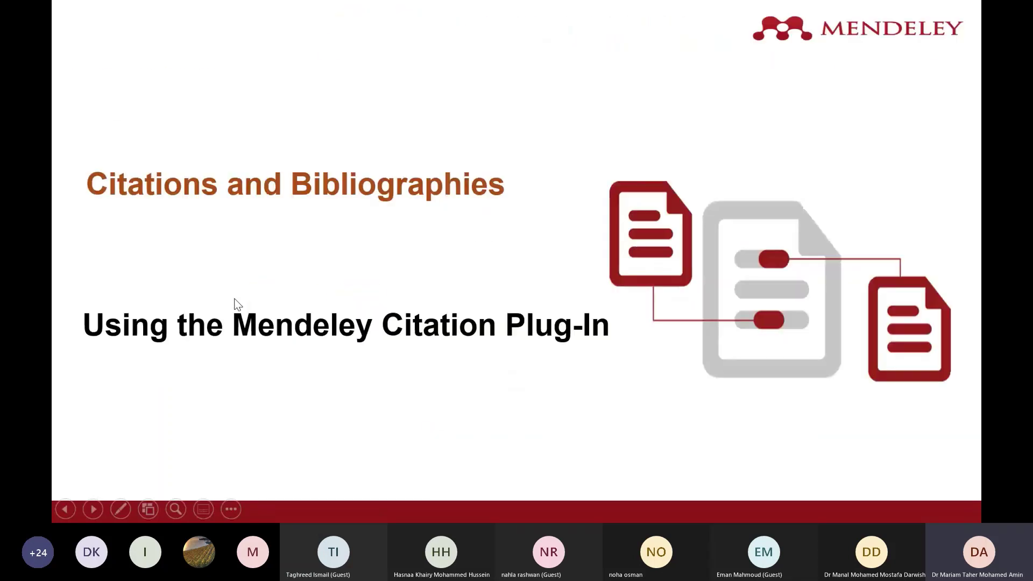
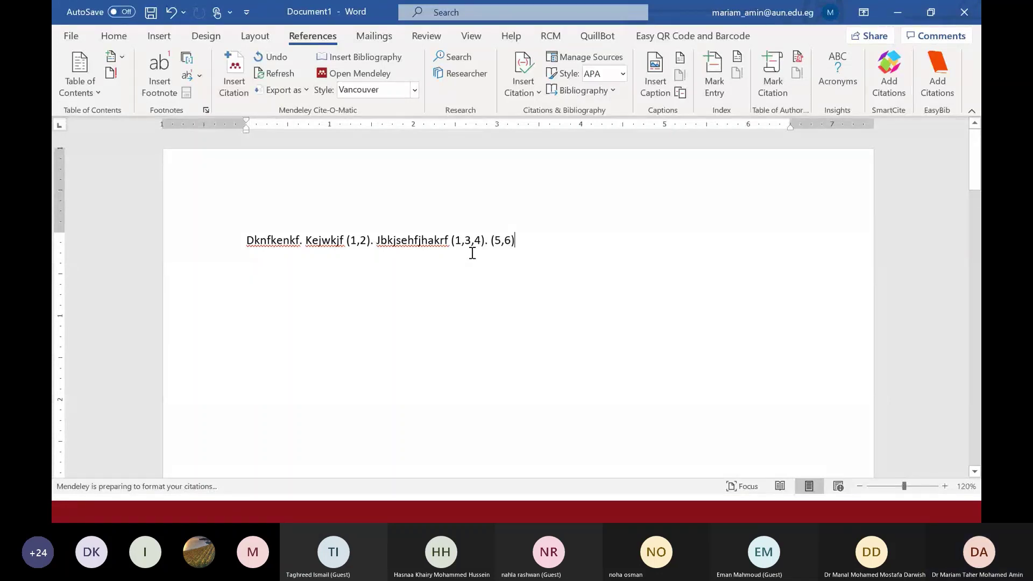
Start a new line below the cited paragraph and try the Chicago Manual of Style 17th edition (author-date) citation style.
{"action": "key", "text": "Return"}
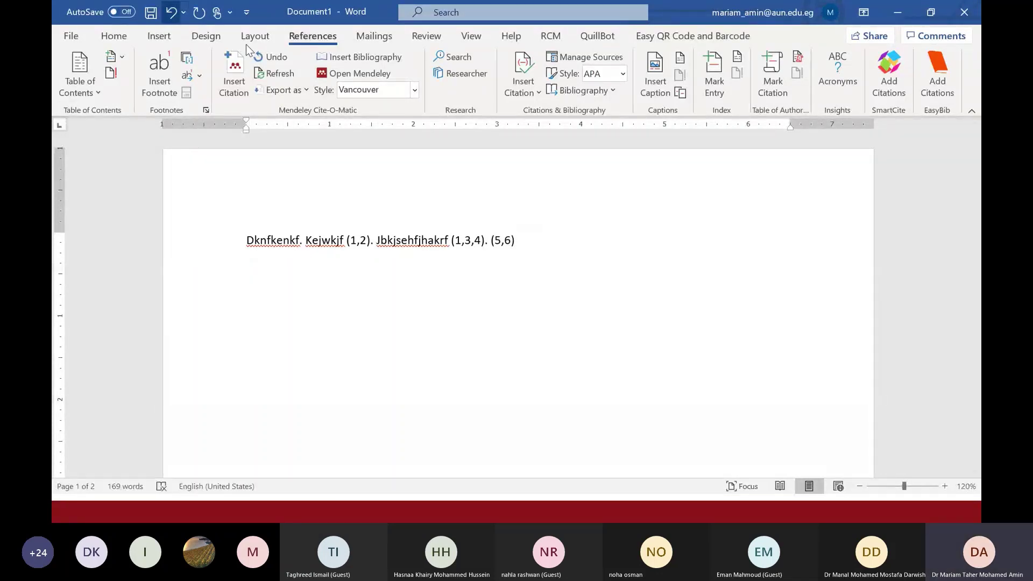
{"action": "left_click", "coordinate": [414, 90]}
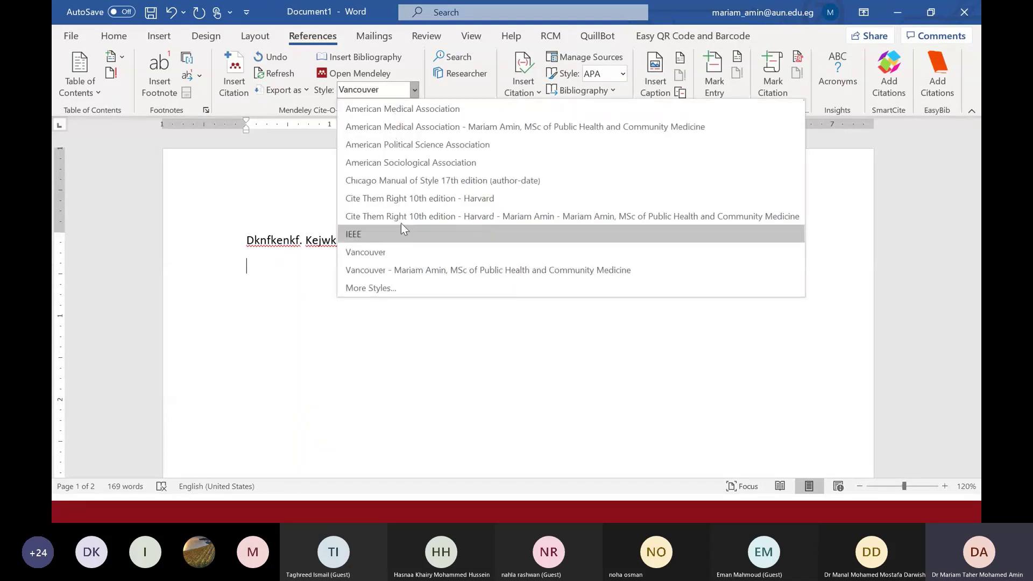
{"action": "left_click", "coordinate": [407, 180]}
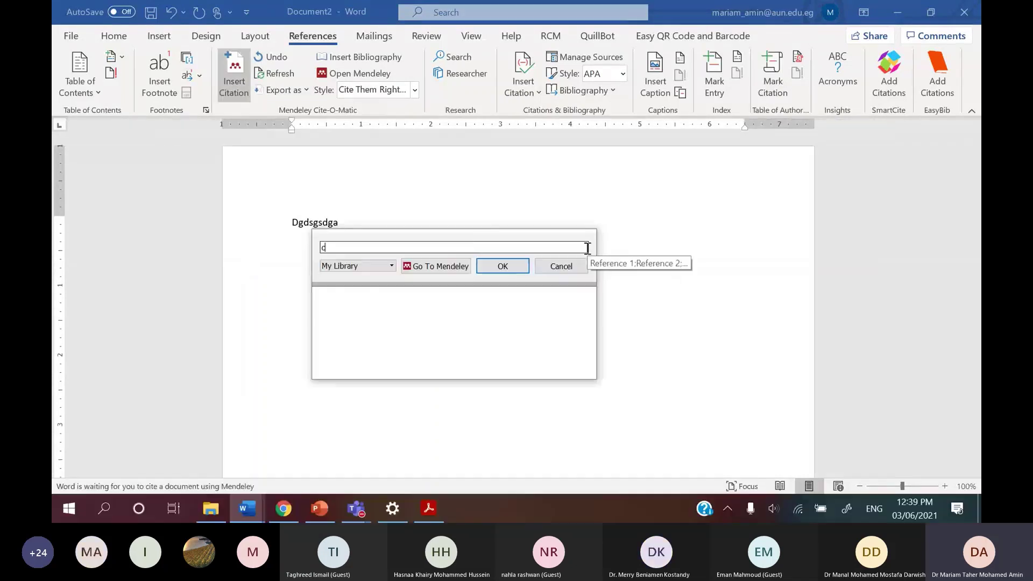
Search the Mendeley library for "covi" and cite the 2020 article "The microbiology of coronaviruses" after Dgdsgsdga, with Page set to 1-2.
{"action": "type", "text": "covi"}
{"action": "left_click", "coordinate": [508, 287]}
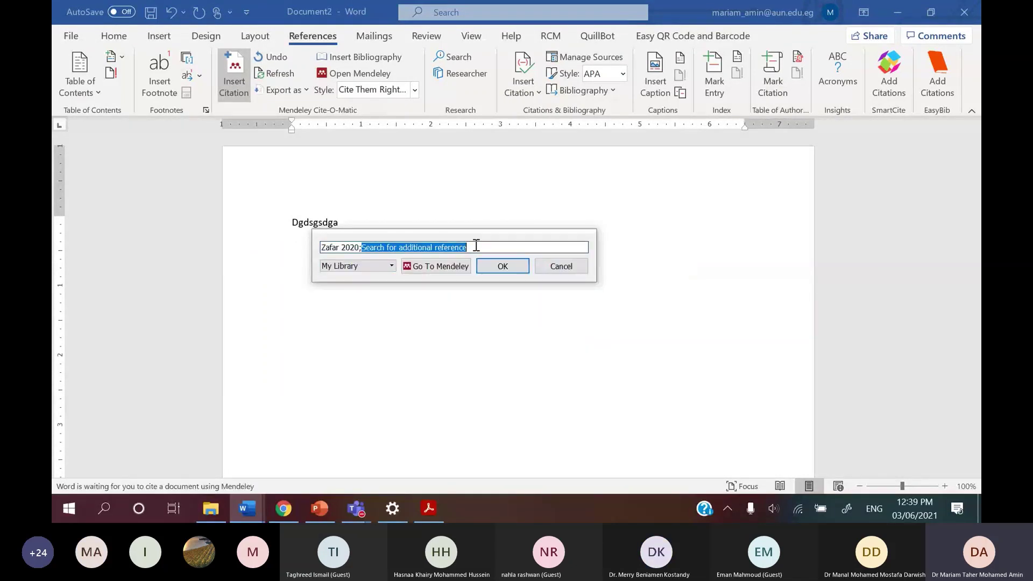
{"action": "left_click", "coordinate": [367, 258]}
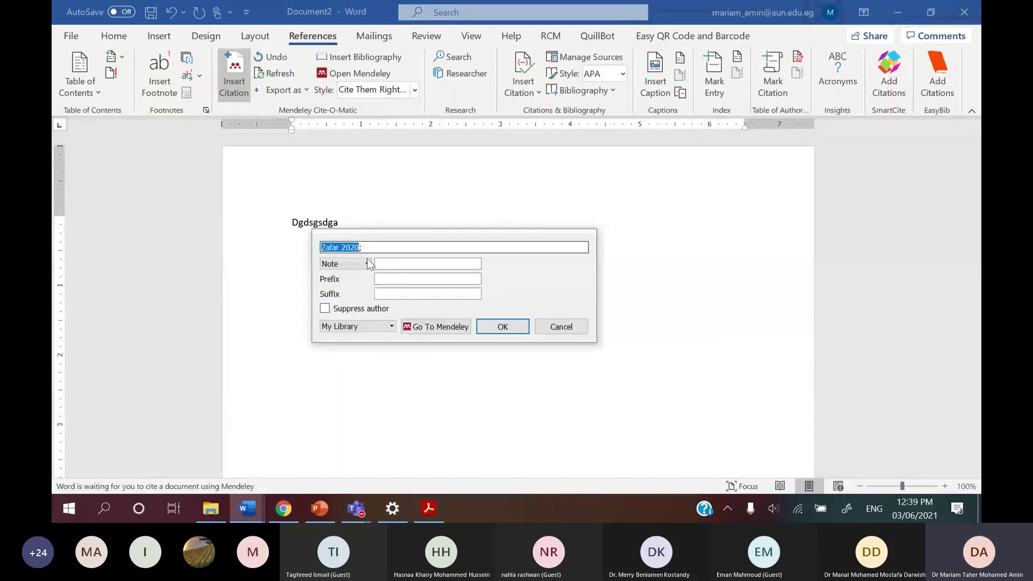
{"action": "left_click", "coordinate": [369, 264]}
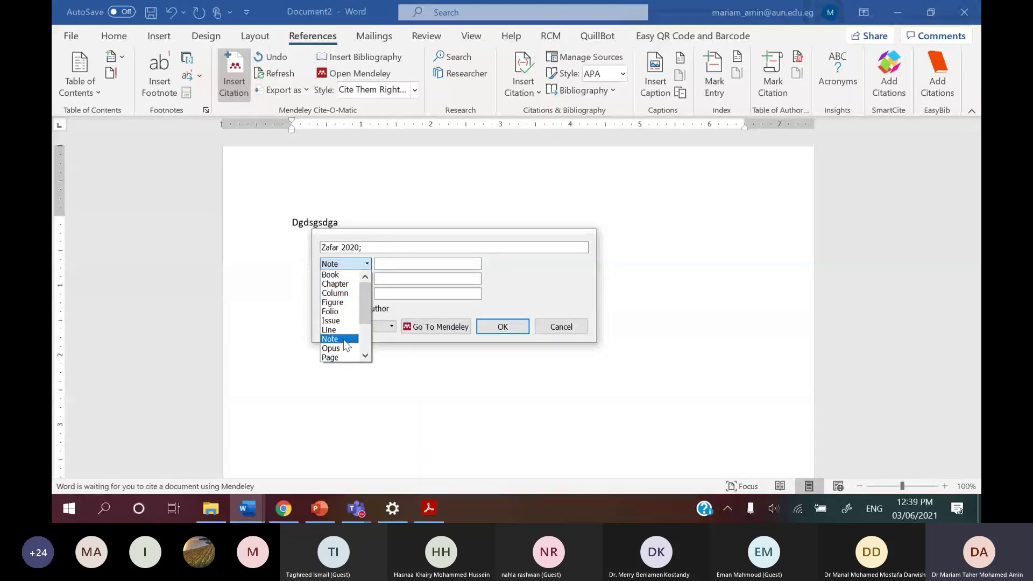
{"action": "left_click", "coordinate": [330, 358]}
{"action": "left_click", "coordinate": [426, 266]}
{"action": "type", "text": "1-2"}
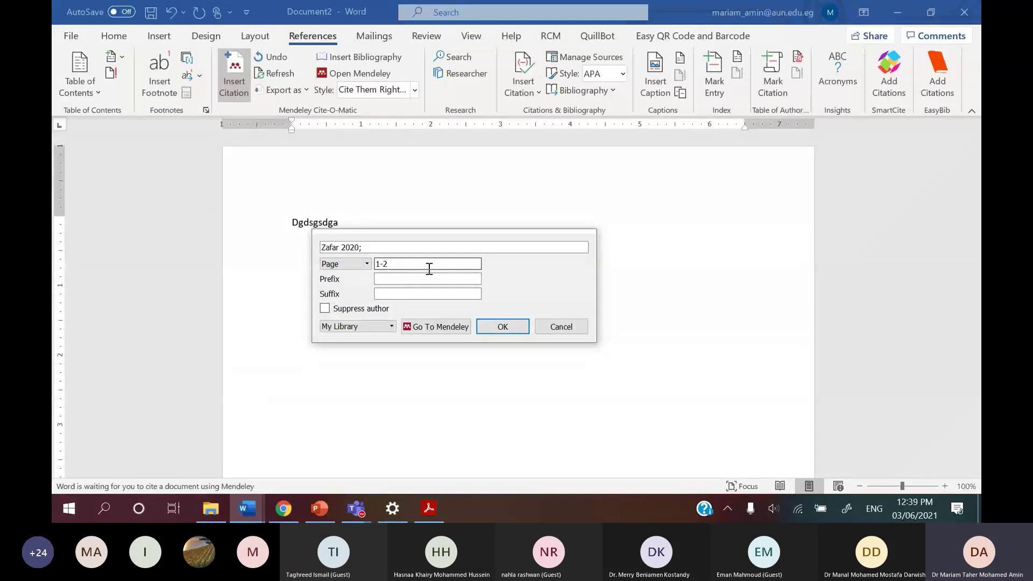
{"action": "left_click", "coordinate": [503, 326]}
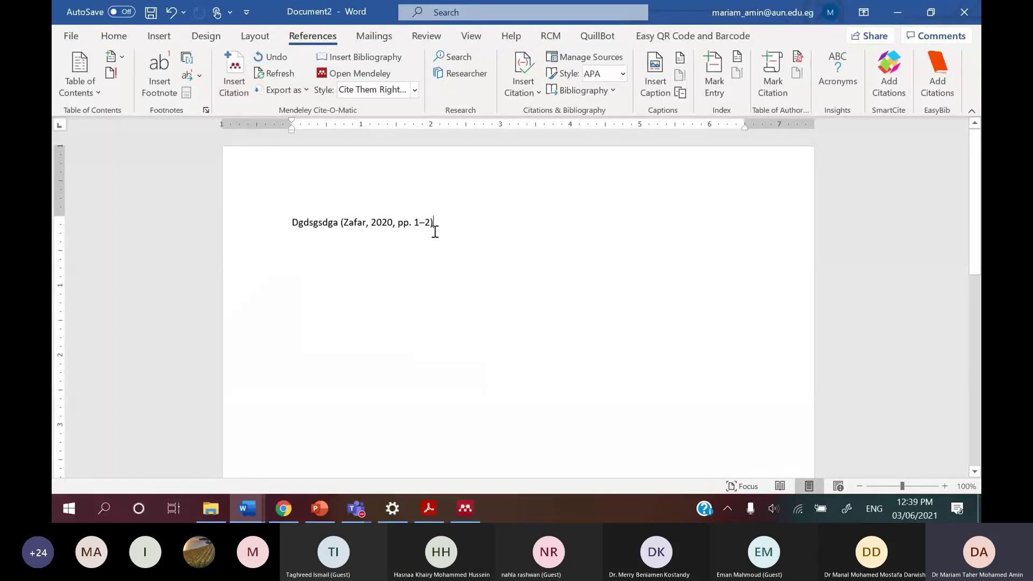
Delete the page range from the inserted in-text citation and keep the manual edit.
{"action": "double_click", "coordinate": [403, 222]}
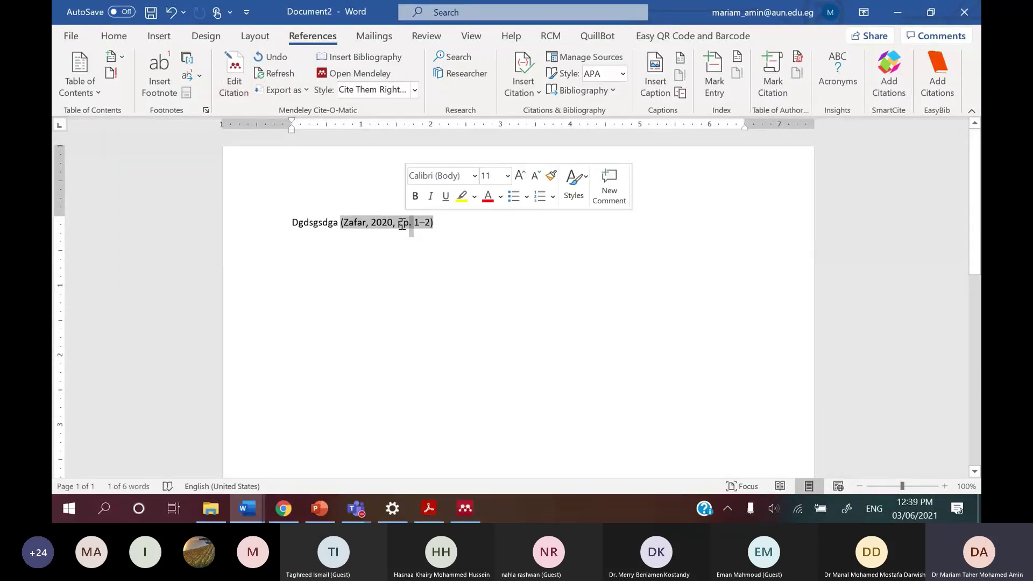
{"action": "left_click_drag", "start_coordinate": [429, 222], "coordinate": [395, 222]}
{"action": "key", "text": "BackSpace"}
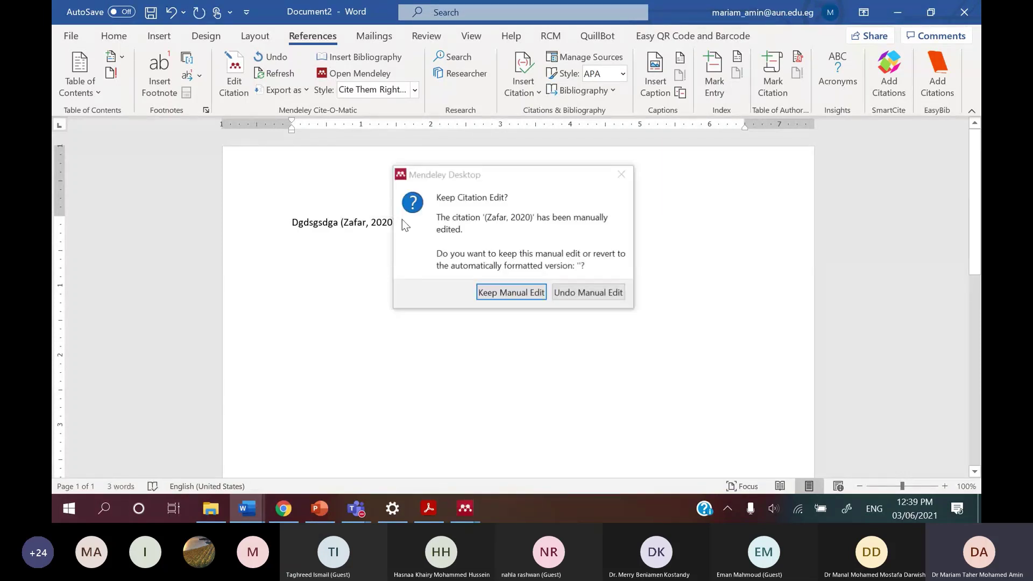
{"action": "left_click", "coordinate": [537, 296]}
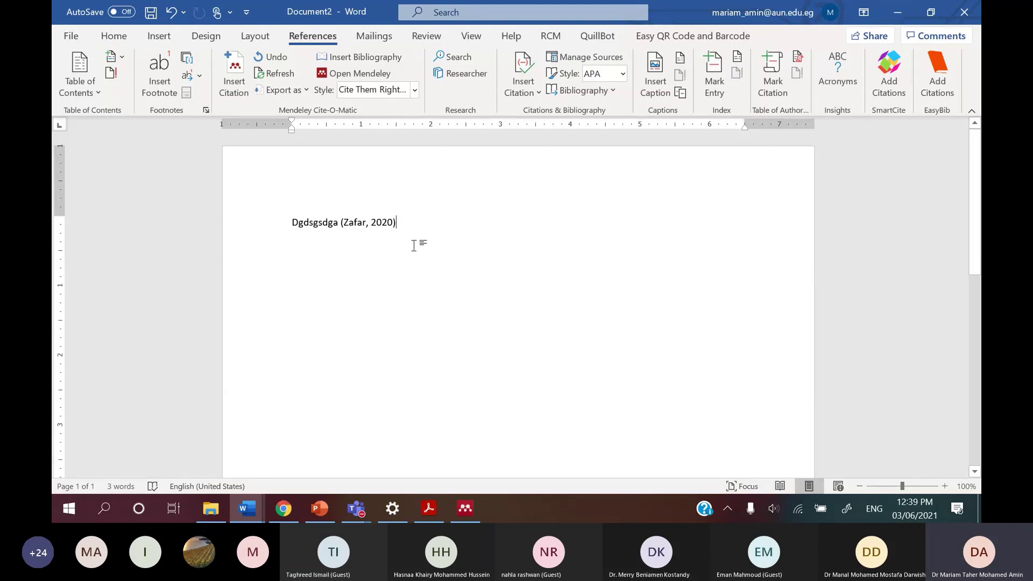
Insert the Mendeley bibliography on a new line below the cited sentence.
{"action": "left_click", "coordinate": [338, 221]}
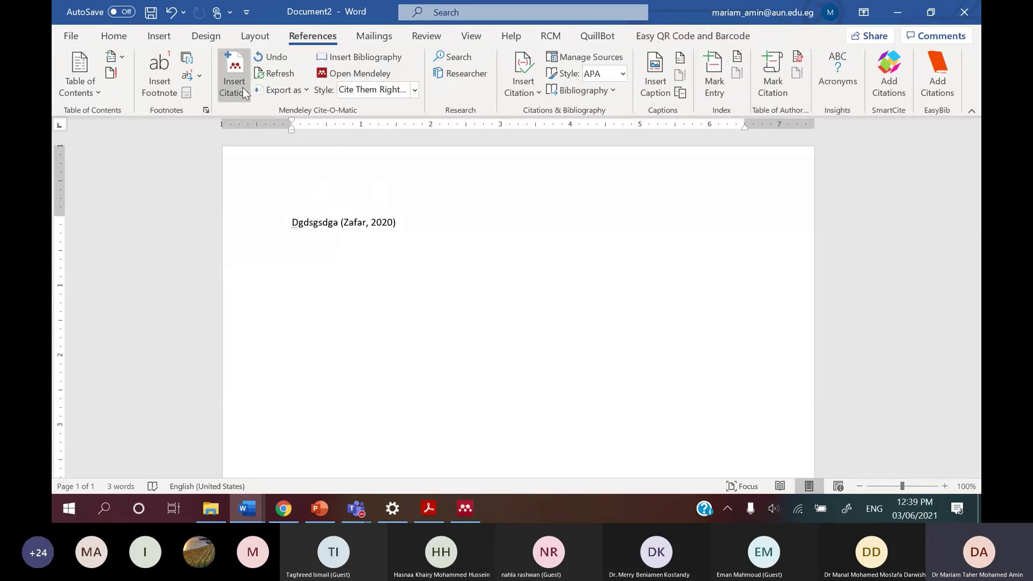
{"action": "key", "text": "Return"}
{"action": "left_click", "coordinate": [381, 66]}
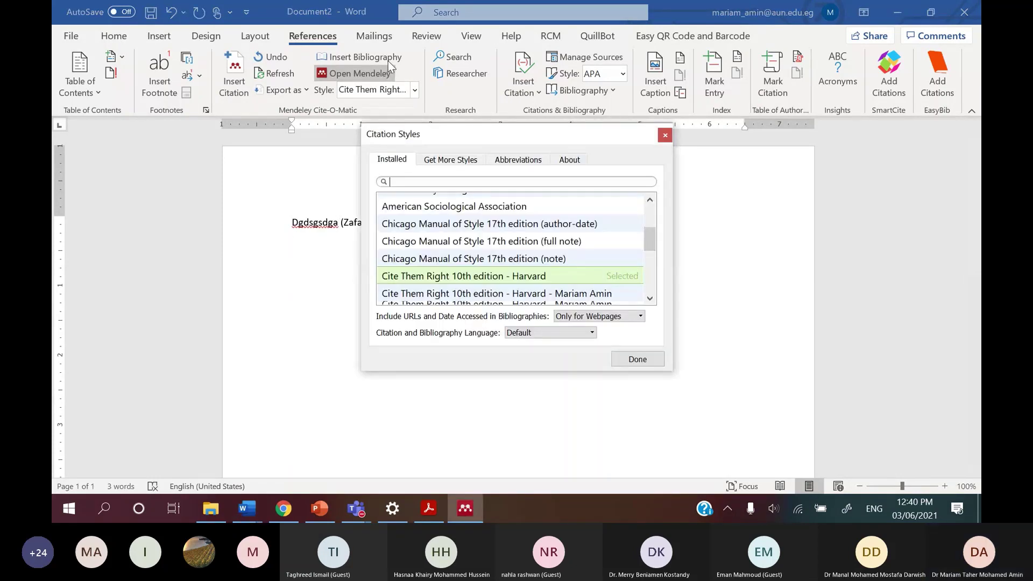
{"action": "left_click", "coordinate": [641, 366]}
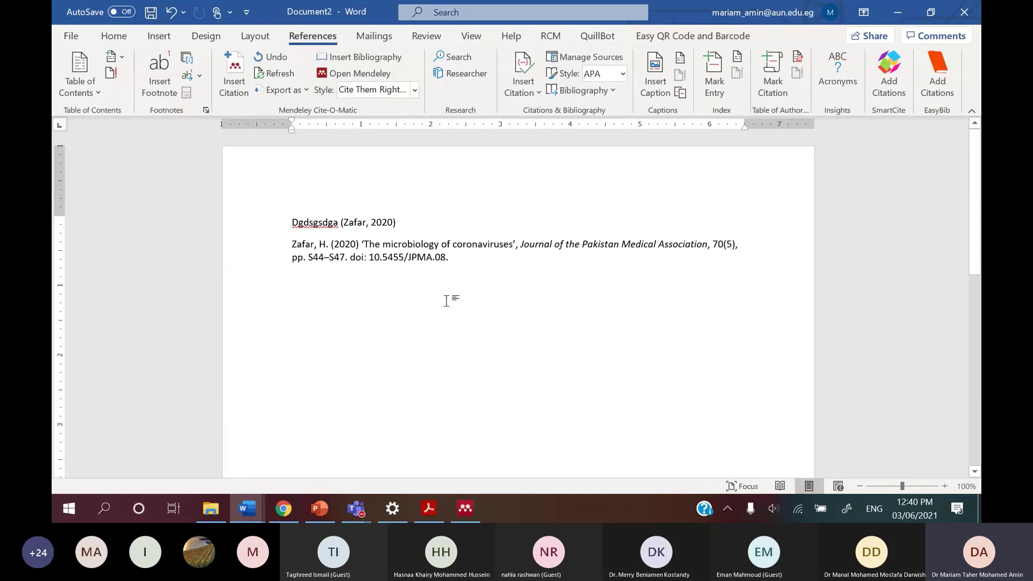
Open Mendeley's full citation style list and examine the installed styles, including the Nature entry.
{"action": "left_click", "coordinate": [415, 90]}
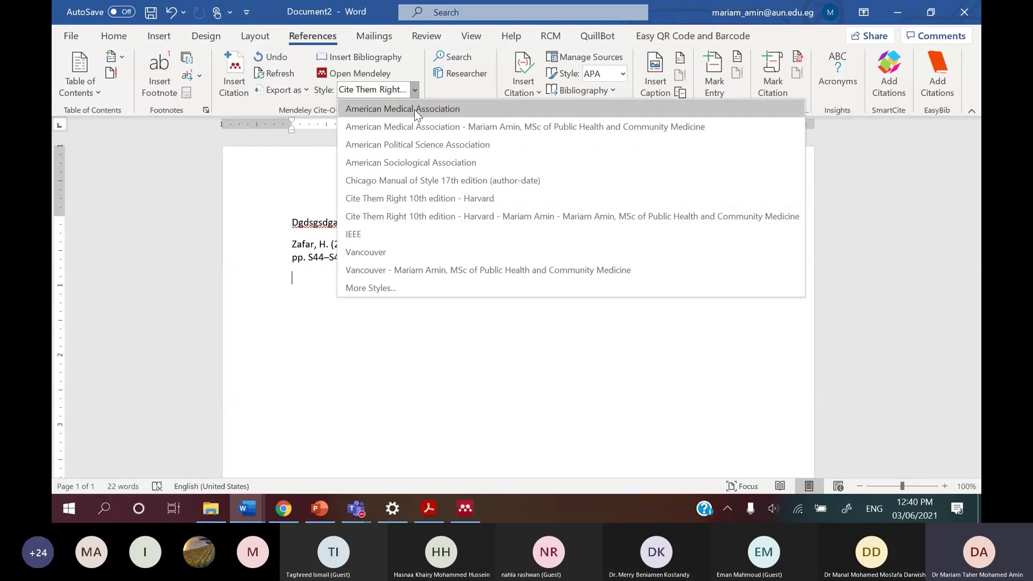
{"action": "left_click", "coordinate": [405, 283]}
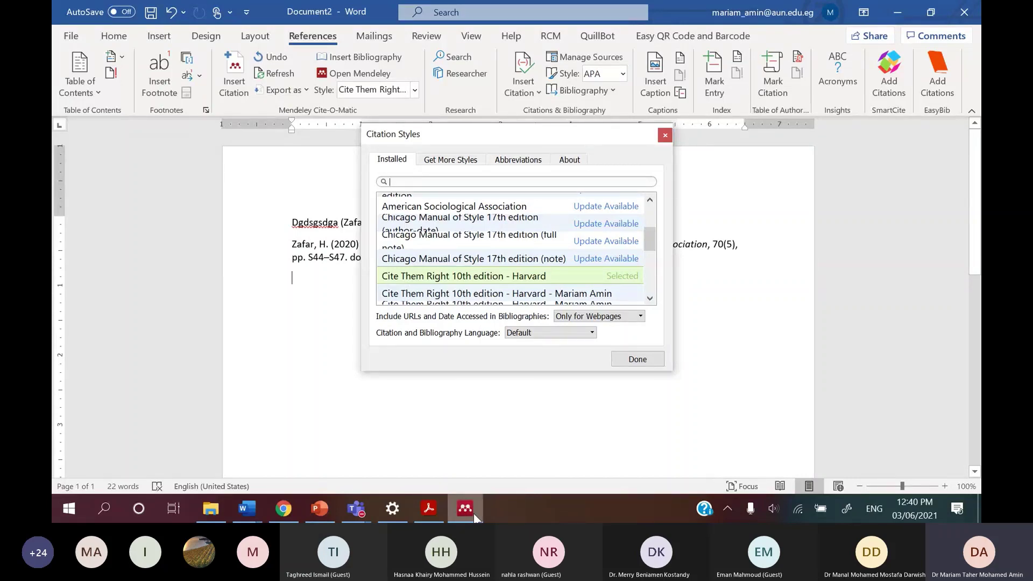
{"action": "scroll", "coordinate": [495, 235], "scroll_direction": "down", "scroll_amount": 8}
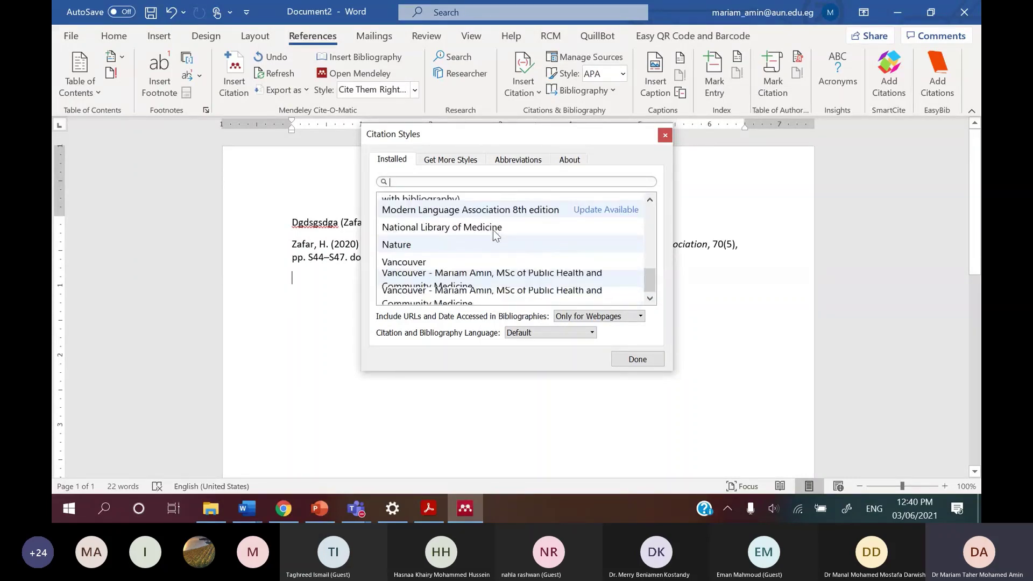
{"action": "scroll", "coordinate": [493, 230], "scroll_direction": "up", "scroll_amount": 3}
{"action": "scroll", "coordinate": [494, 235], "scroll_direction": "up", "scroll_amount": 3}
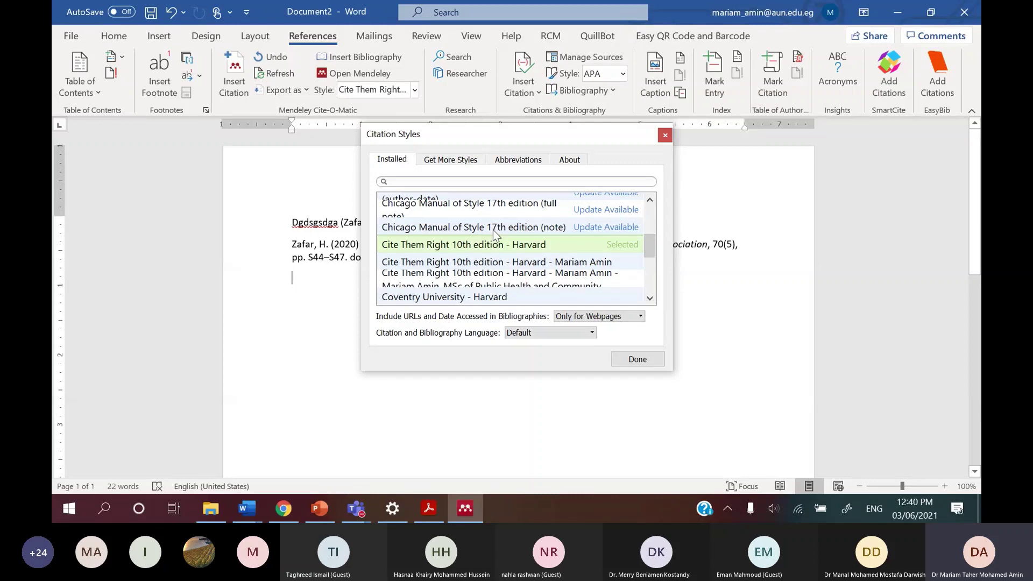
{"action": "scroll", "coordinate": [494, 235], "scroll_direction": "up", "scroll_amount": 3}
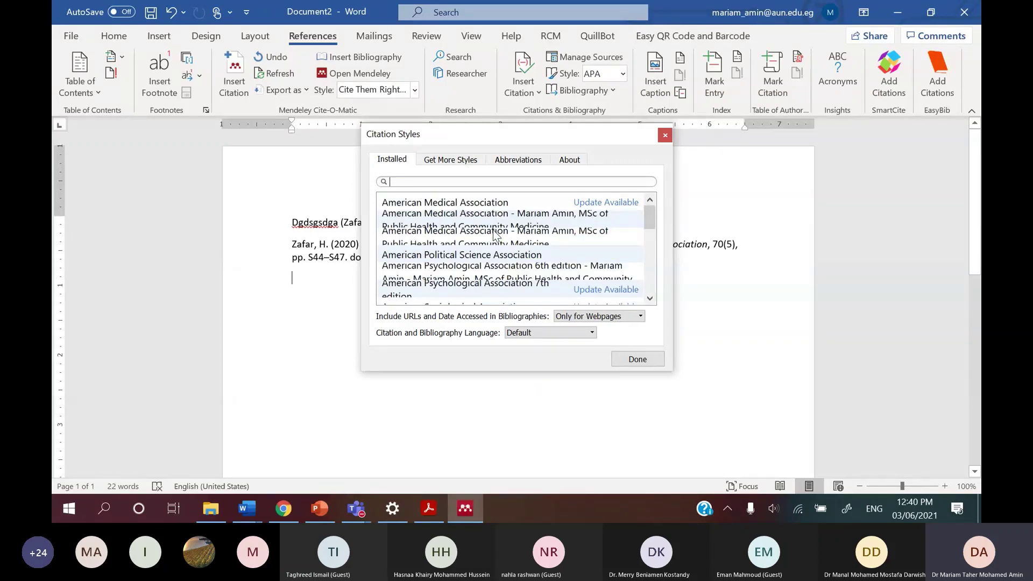
{"action": "scroll", "coordinate": [494, 235], "scroll_direction": "down", "scroll_amount": 3}
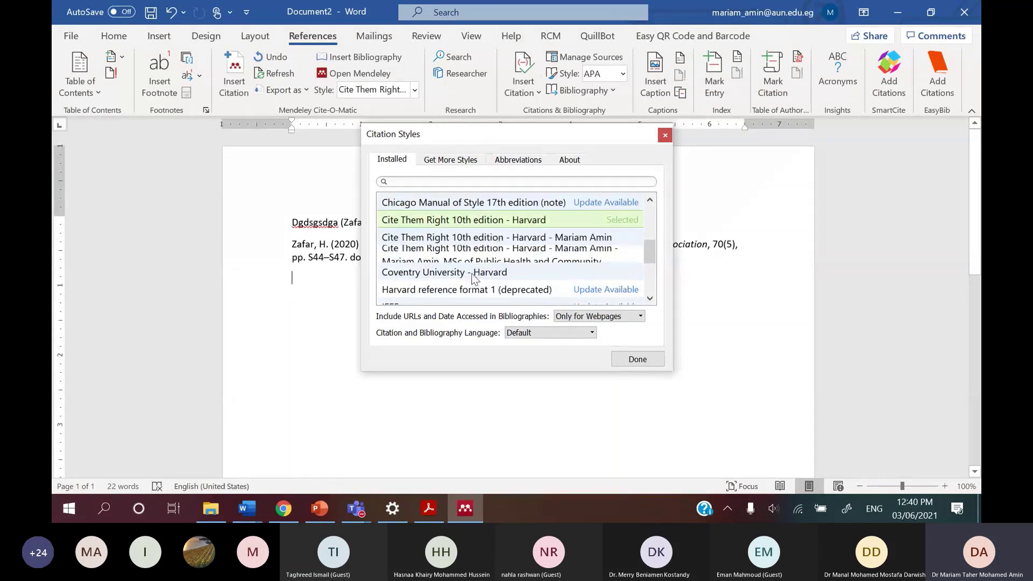
{"action": "scroll", "coordinate": [474, 279], "scroll_direction": "down", "scroll_amount": 3}
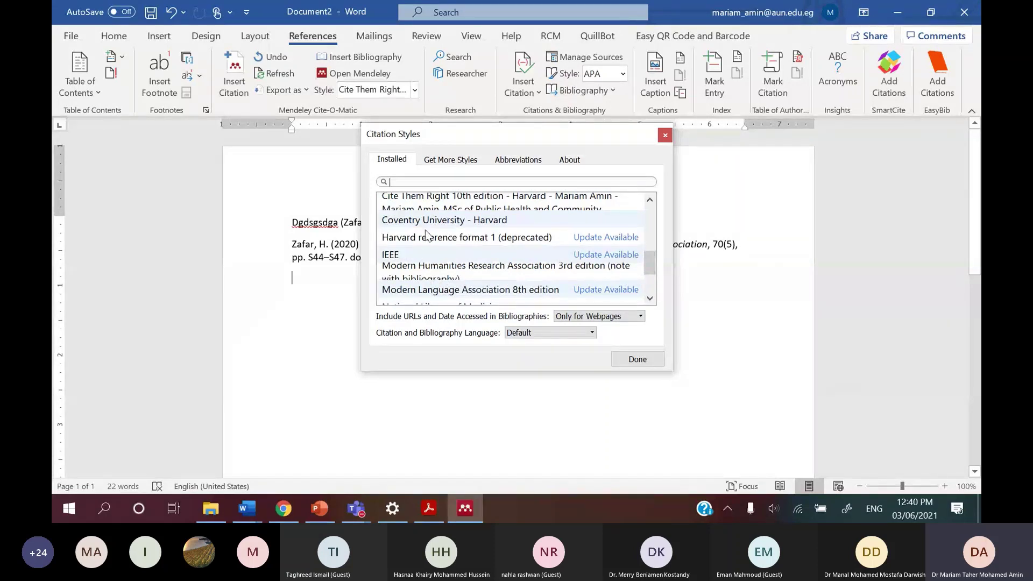
{"action": "scroll", "coordinate": [461, 233], "scroll_direction": "down", "scroll_amount": 3}
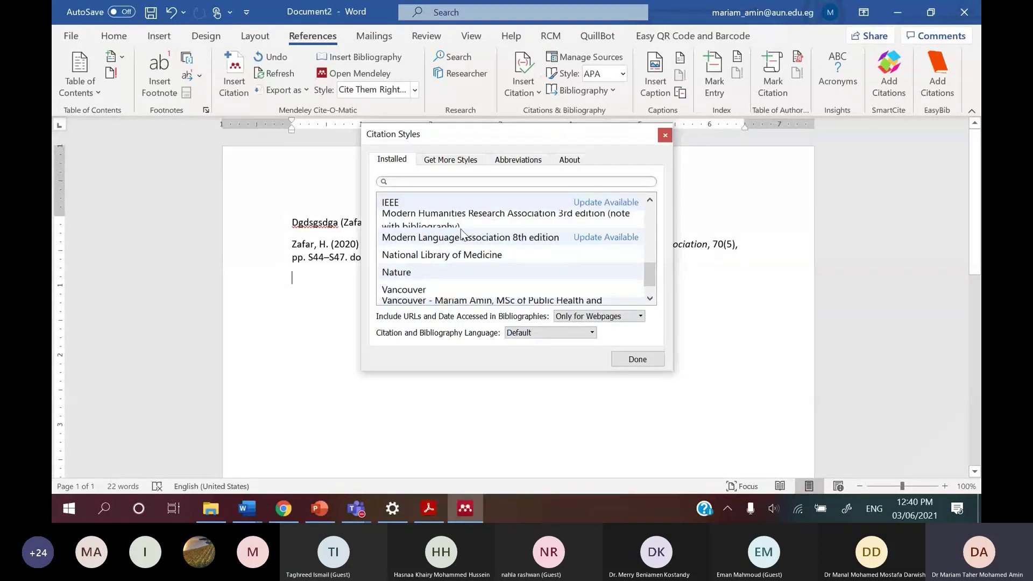
{"action": "left_click", "coordinate": [492, 272]}
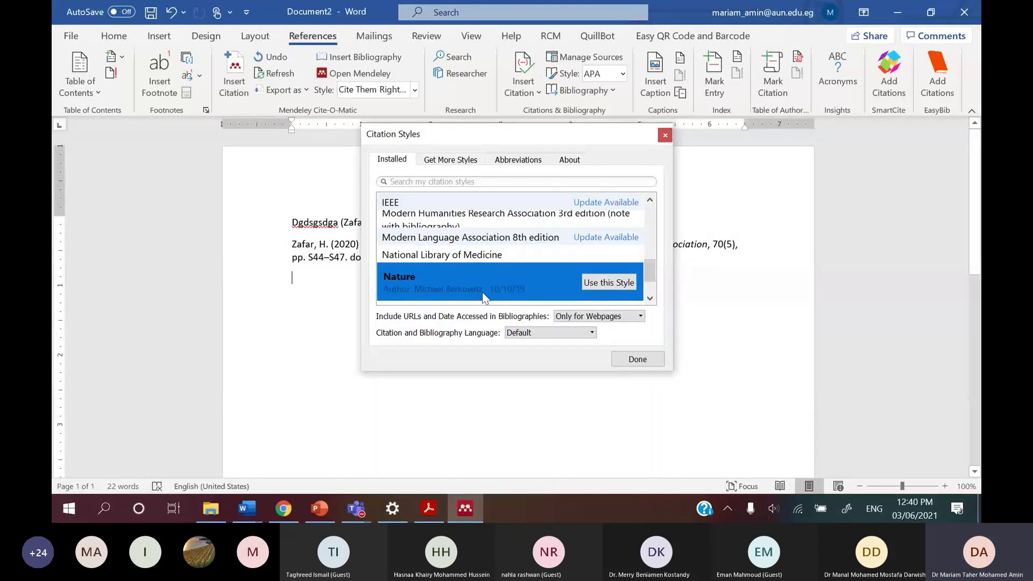
Search Mendeley's downloadable citation styles for APA and look through the matching styles.
{"action": "left_click", "coordinate": [453, 160]}
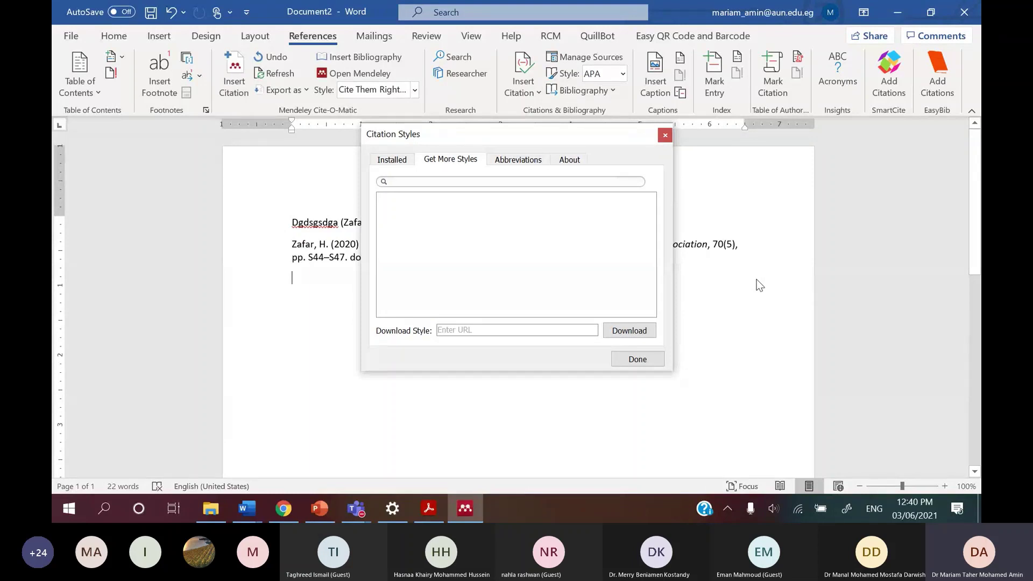
{"action": "type", "text": "APA"}
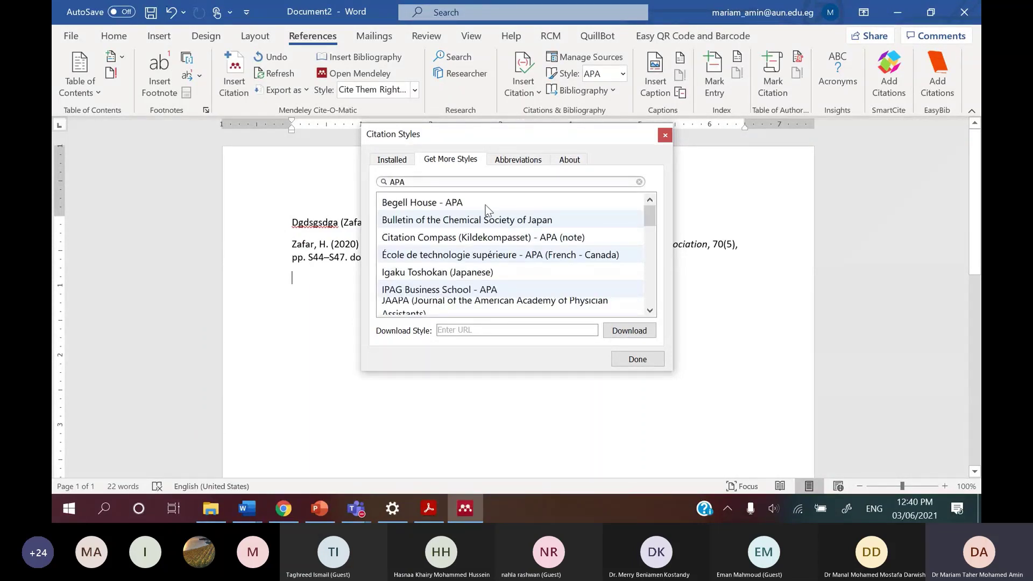
{"action": "scroll", "coordinate": [486, 207], "scroll_direction": "down", "scroll_amount": 2}
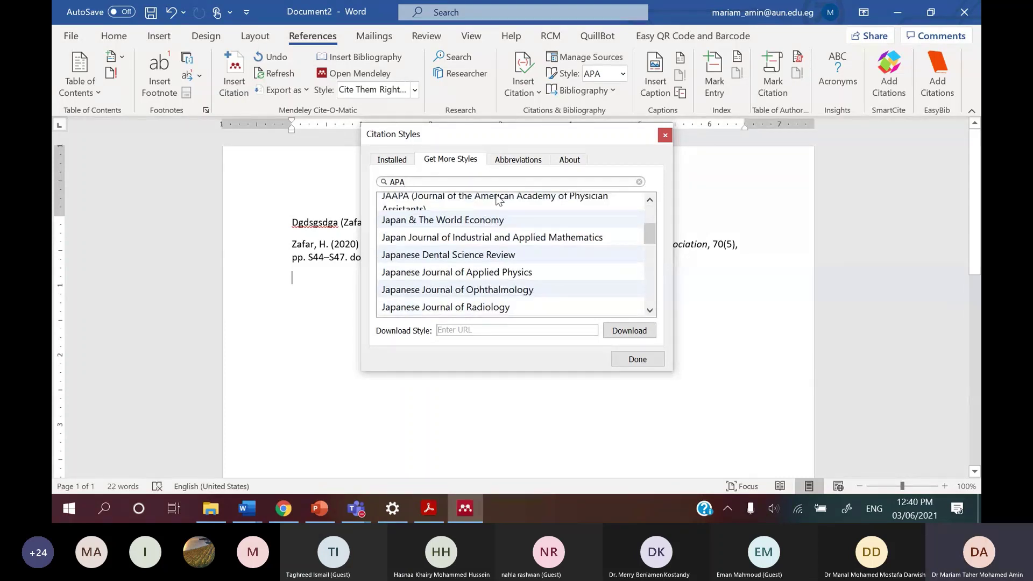
Search the downloadable citation styles for "World journa" and install the World Journal of Gastroenterology style.
{"action": "key", "text": "BackSpace"}
{"action": "key", "text": "BackSpace"}
{"action": "key", "text": "BackSpace"}
{"action": "type", "text": "Worl"}
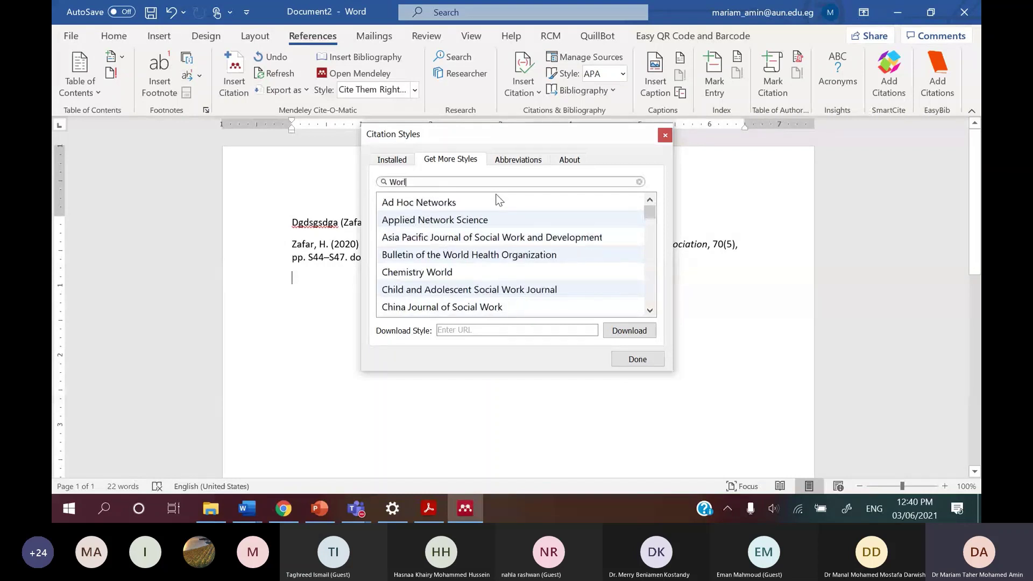
{"action": "type", "text": "d "}
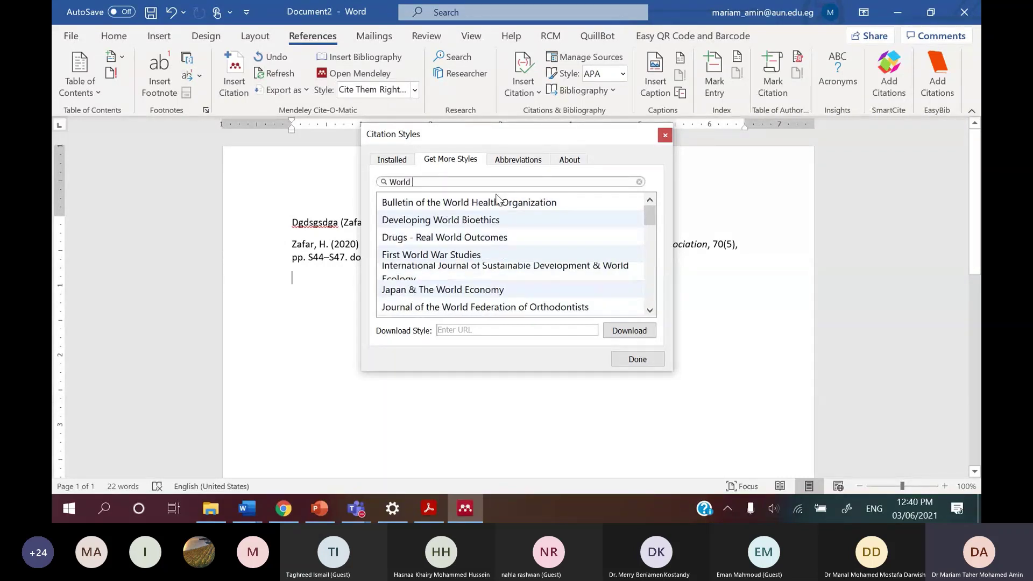
{"action": "type", "text": "jou"}
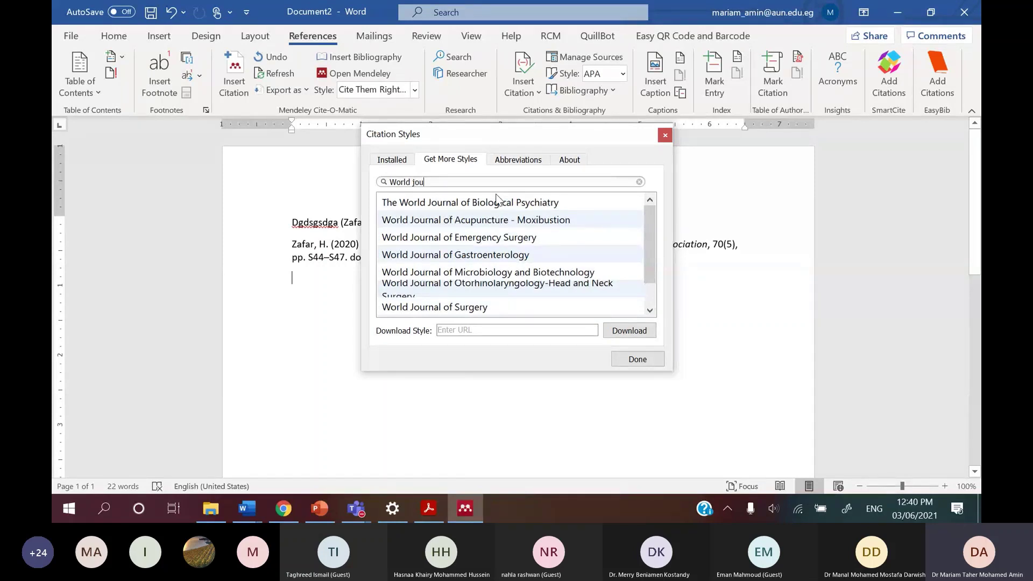
{"action": "type", "text": "rna"}
{"action": "left_click", "coordinate": [487, 261]}
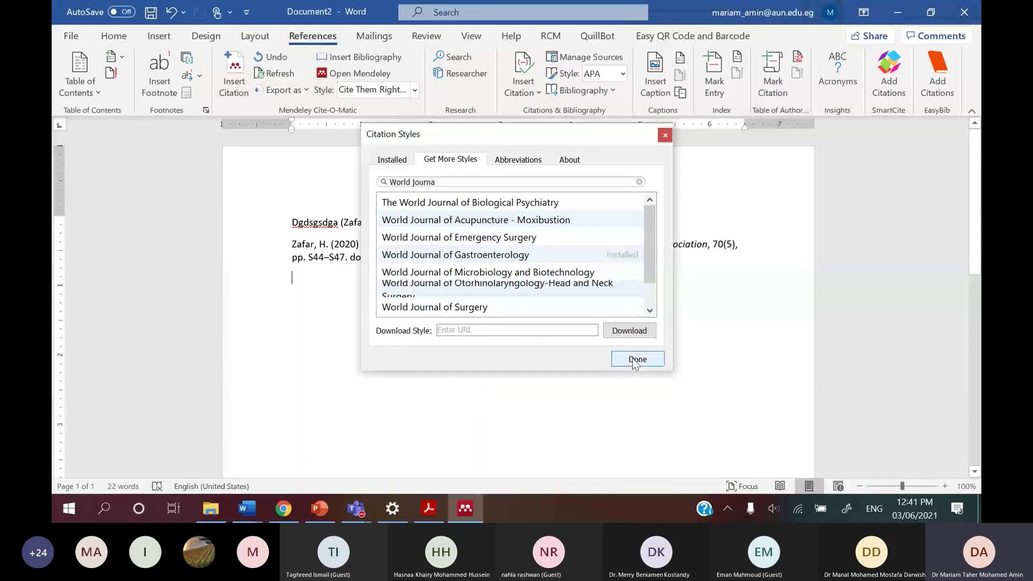
Search the installed citation styles for "worl" and apply the World Journal of Gastroenterology style to the document.
{"action": "left_click", "coordinate": [391, 159]}
{"action": "left_click", "coordinate": [433, 183]}
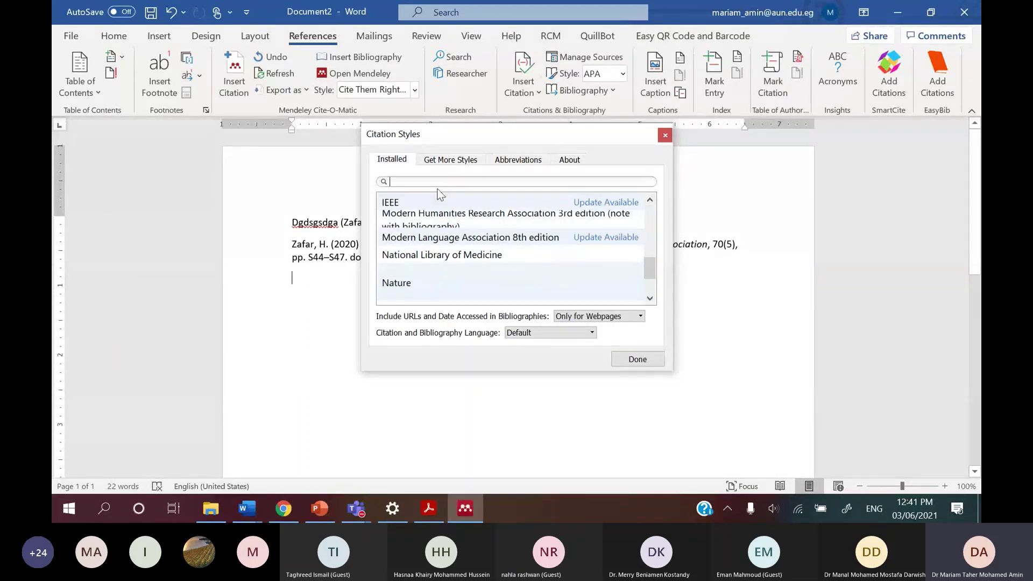
{"action": "type", "text": "wor"}
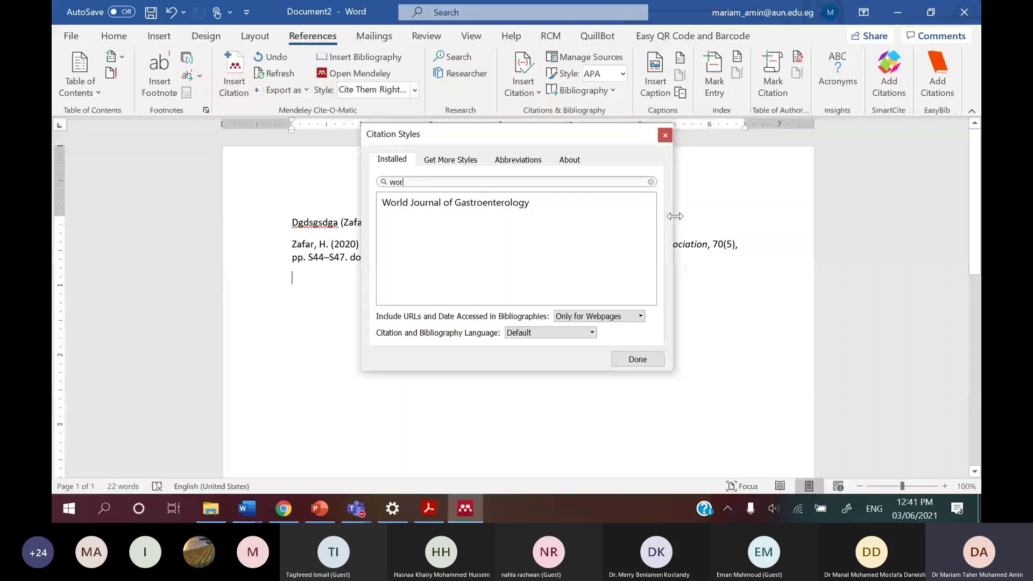
{"action": "type", "text": "l"}
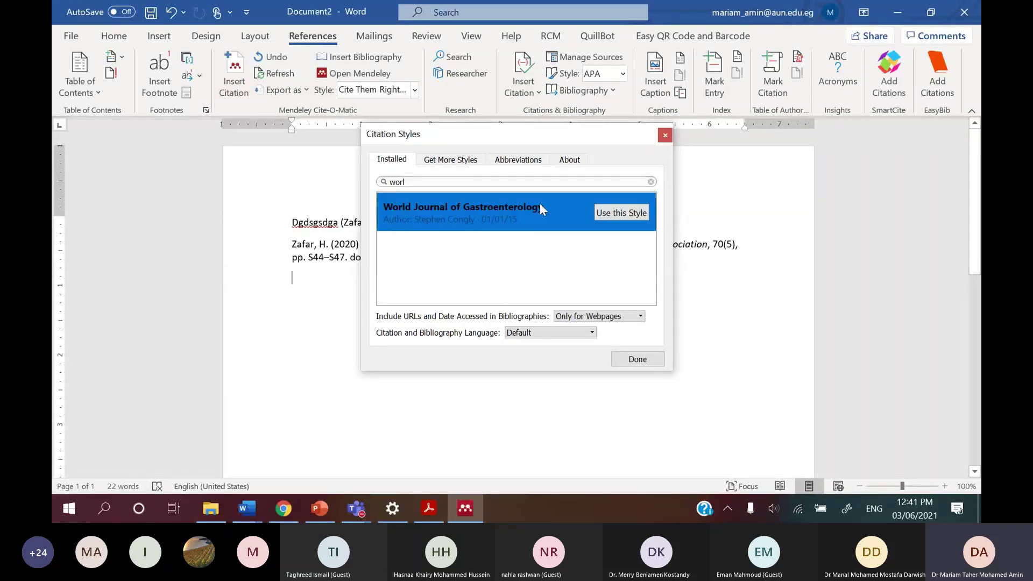
{"action": "left_click", "coordinate": [605, 214]}
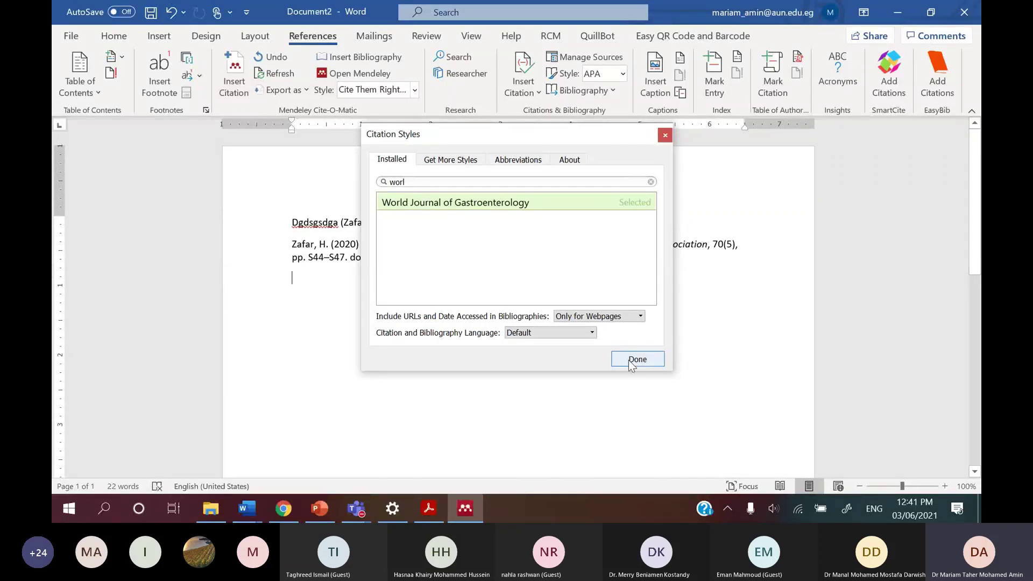
{"action": "left_click", "coordinate": [628, 360]}
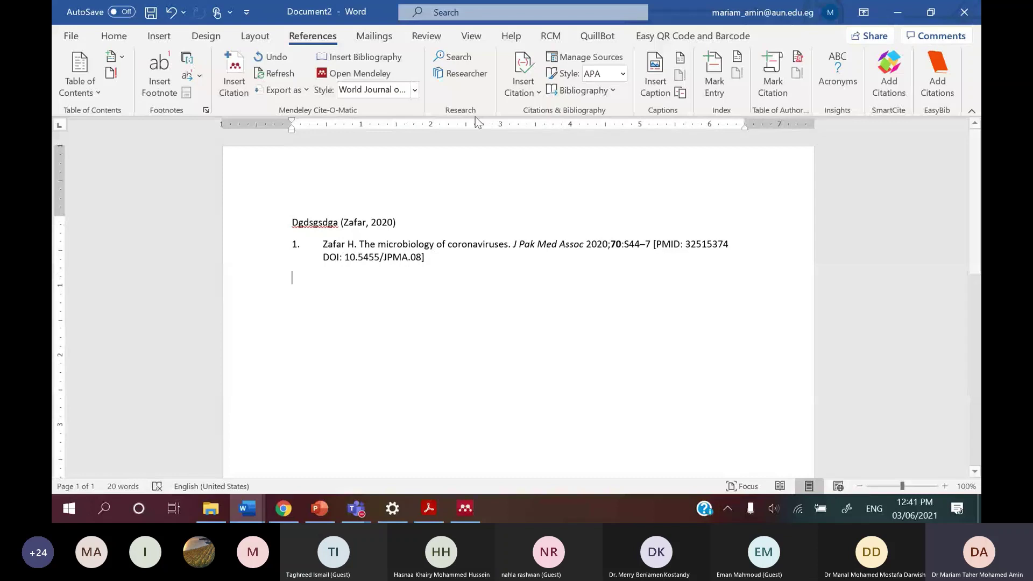
Try the Chicago Manual of Style 17th edition (note) style on the document and return to Cite Them Right 10th edition - Harvard.
{"action": "left_click", "coordinate": [415, 90]}
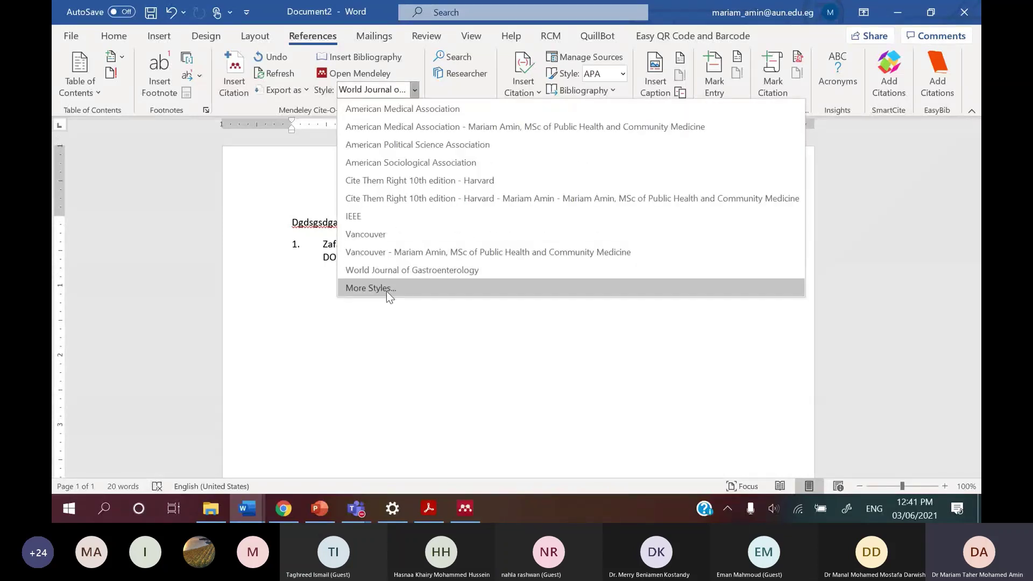
{"action": "left_click", "coordinate": [389, 289]}
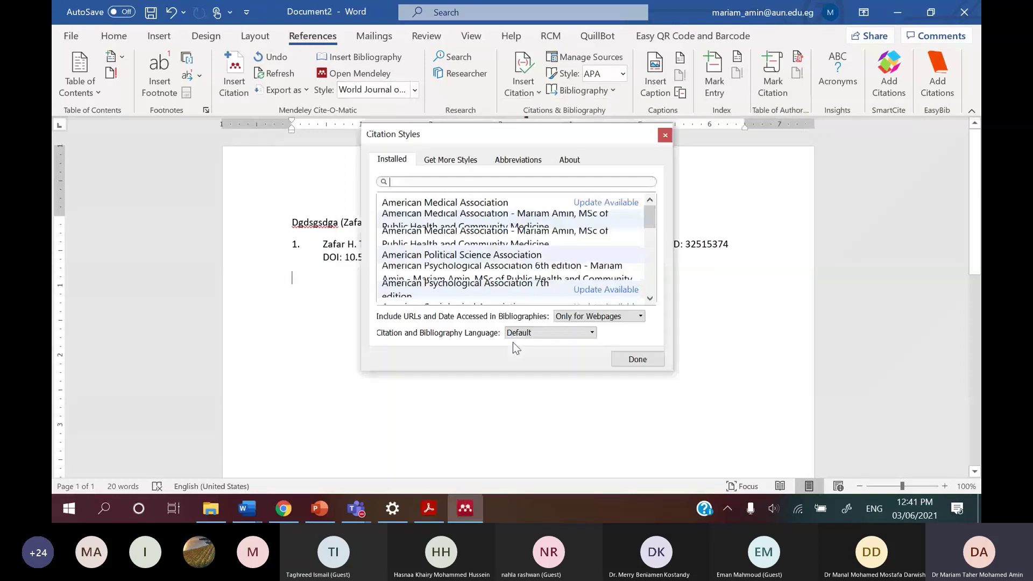
{"action": "scroll", "coordinate": [551, 247], "scroll_direction": "down", "scroll_amount": 15}
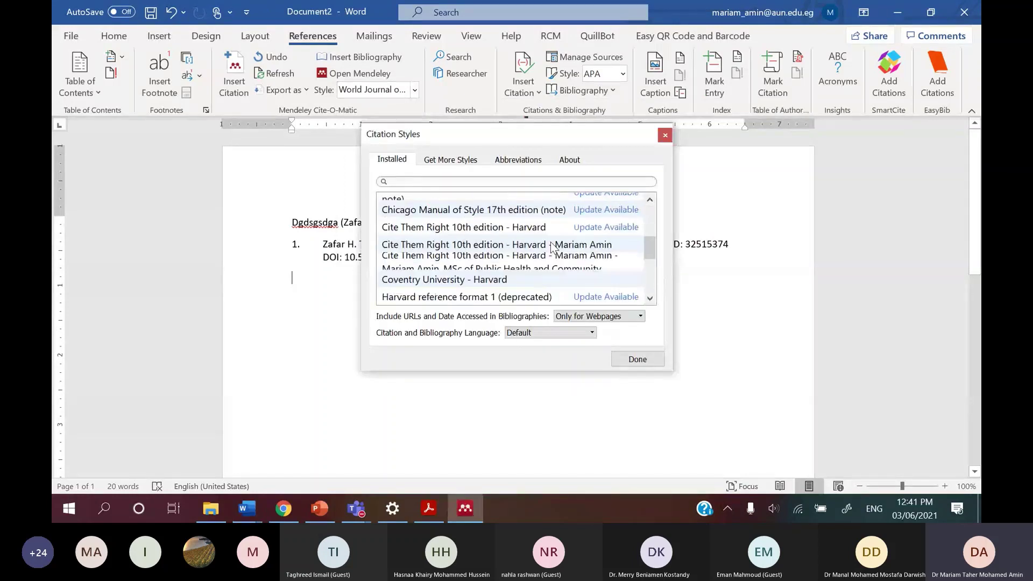
{"action": "scroll", "coordinate": [473, 237], "scroll_direction": "up", "scroll_amount": 2}
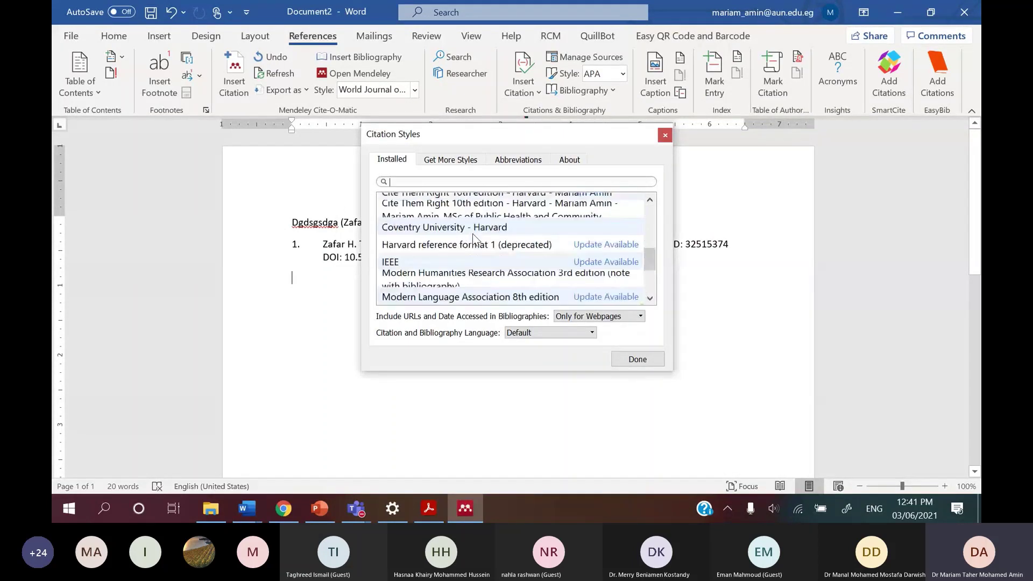
{"action": "scroll", "coordinate": [473, 237], "scroll_direction": "up", "scroll_amount": 3}
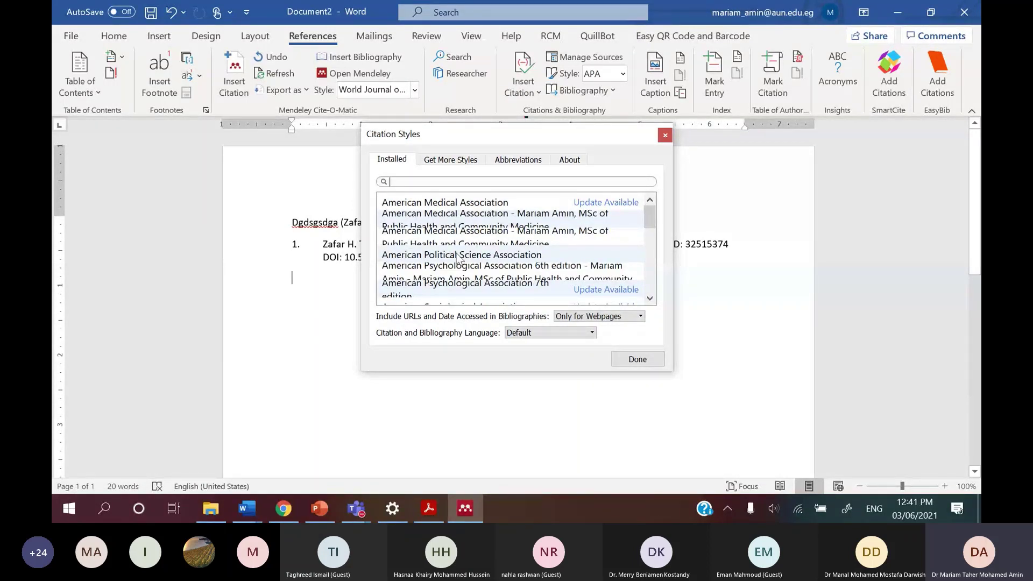
{"action": "scroll", "coordinate": [458, 258], "scroll_direction": "down", "scroll_amount": 3}
{"action": "left_click", "coordinate": [473, 258]}
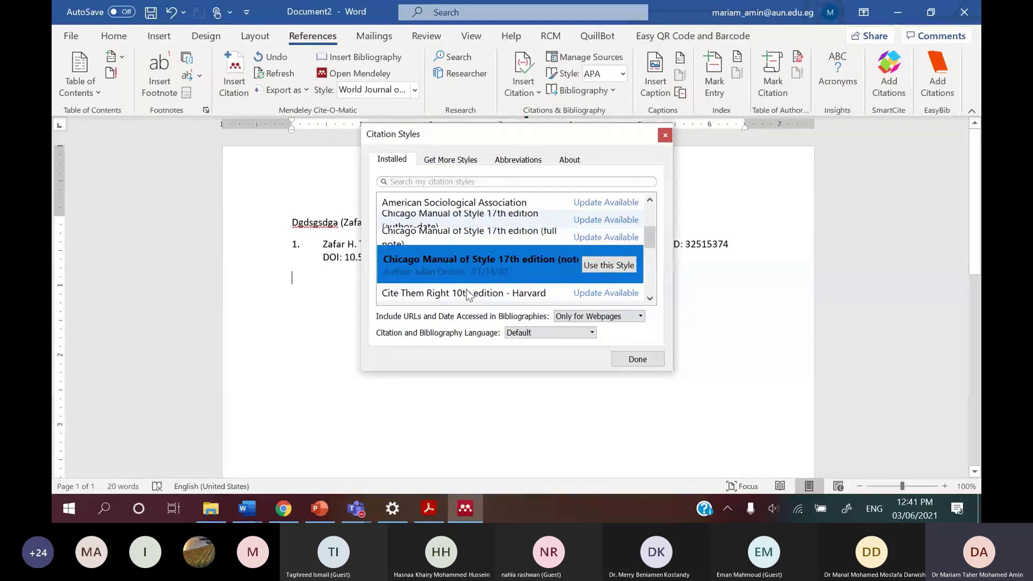
{"action": "left_click", "coordinate": [599, 266]}
{"action": "left_click", "coordinate": [641, 358]}
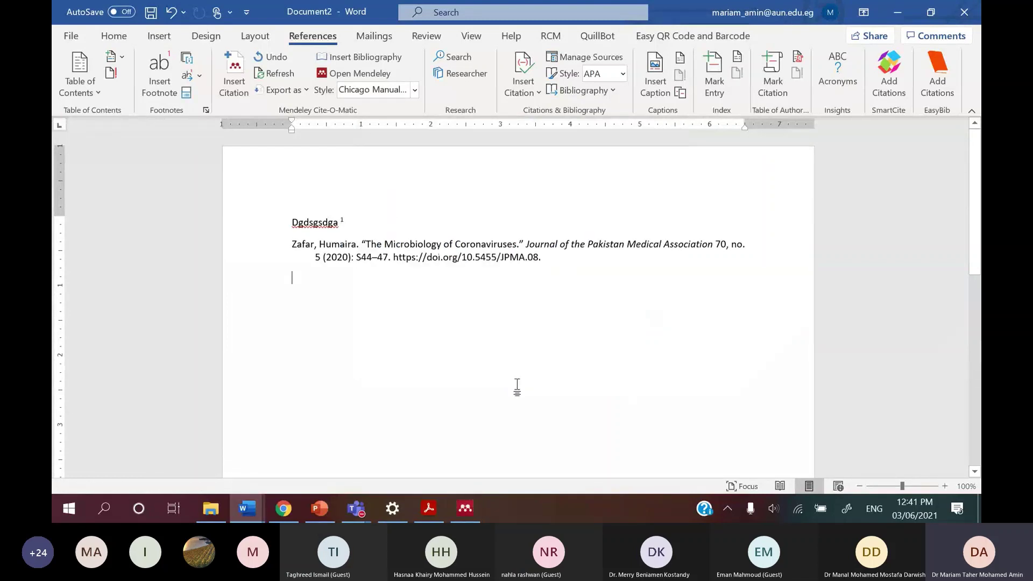
{"action": "left_click", "coordinate": [415, 89]}
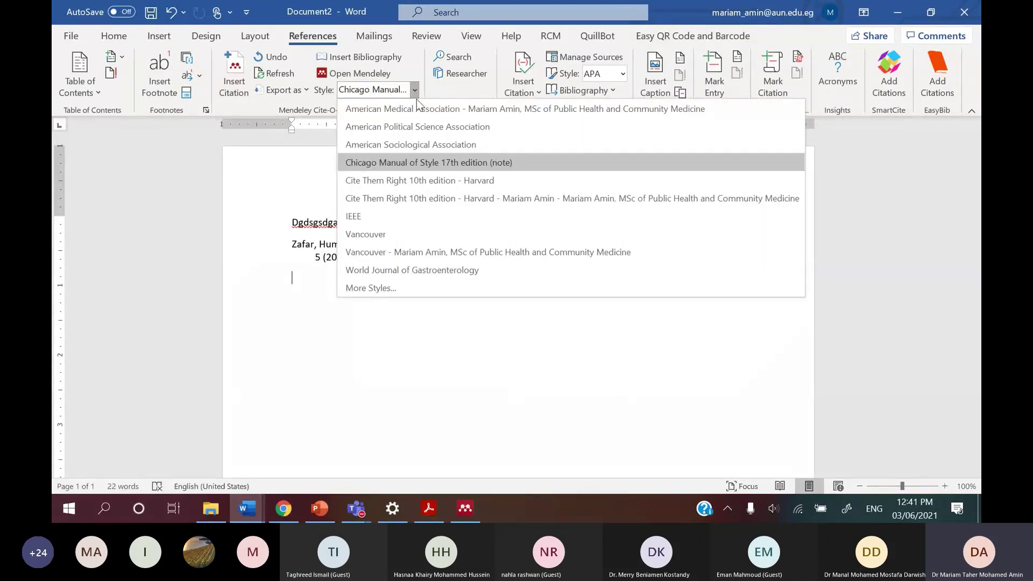
{"action": "left_click", "coordinate": [429, 180]}
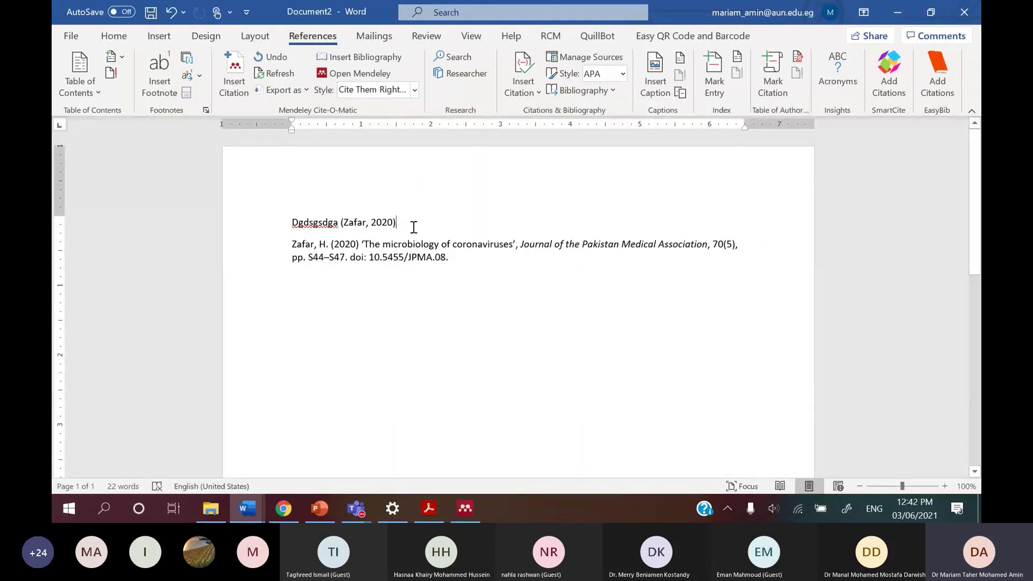
Make the in-text citation in the first line bold and italic.
{"action": "left_click", "coordinate": [367, 216]}
{"action": "left_click_drag", "start_coordinate": [367, 216], "coordinate": [345, 230]}
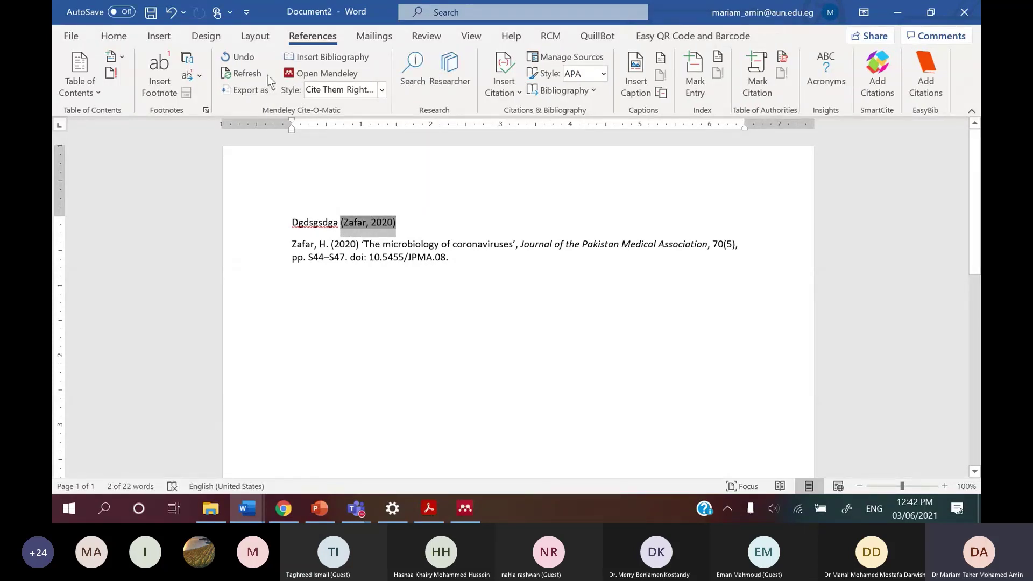
{"action": "left_click", "coordinate": [113, 37]}
{"action": "left_click", "coordinate": [123, 74]}
{"action": "left_click", "coordinate": [138, 74]}
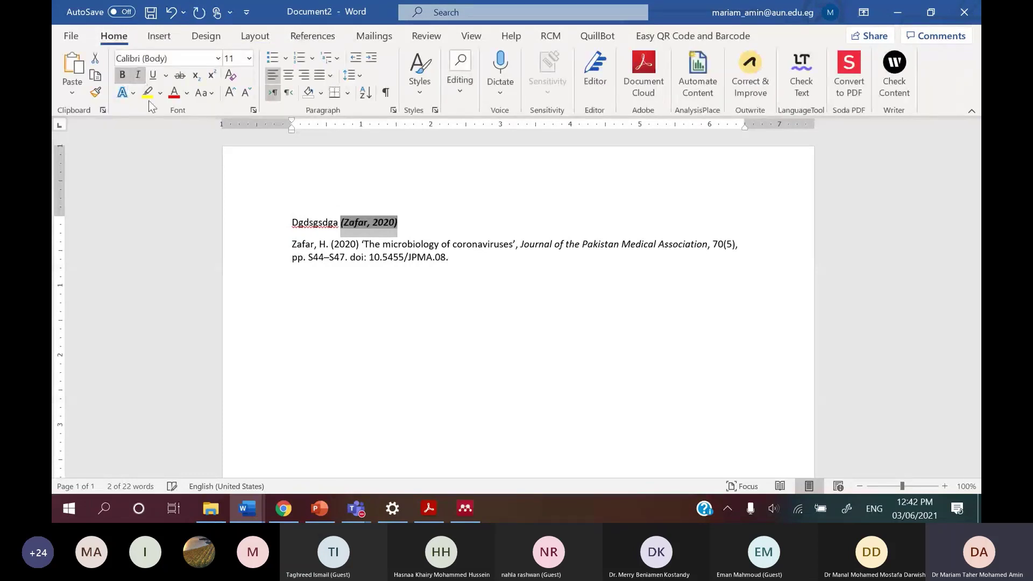
{"action": "left_click", "coordinate": [410, 313]}
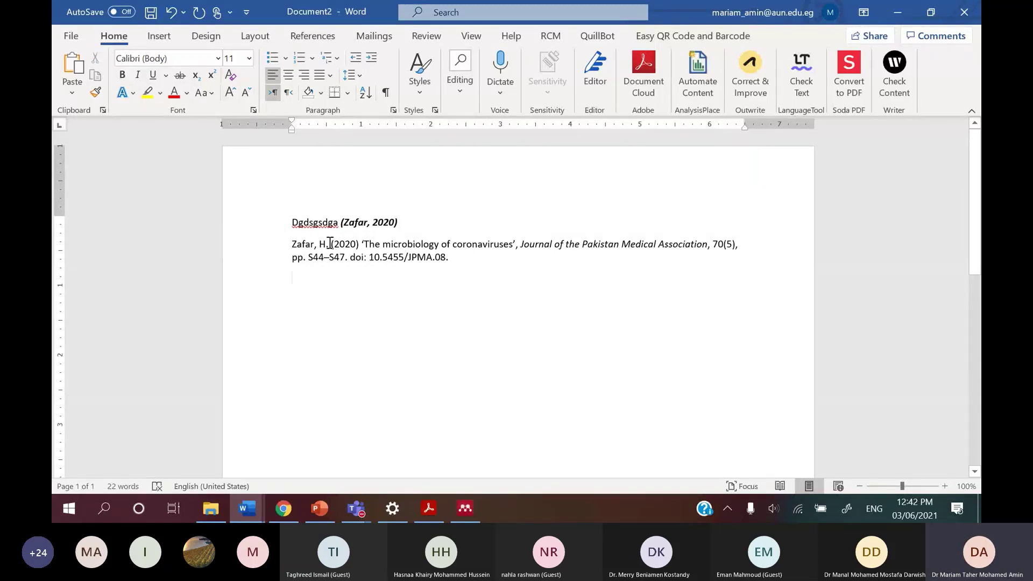
Make the year (2020) in the bibliography entry bold and remove the italics from its journal title.
{"action": "left_click_drag", "start_coordinate": [330, 243], "coordinate": [359, 239]}
{"action": "key", "text": "ctrl+b"}
{"action": "left_click", "coordinate": [393, 243]}
{"action": "left_click", "coordinate": [516, 243]}
{"action": "triple_click", "coordinate": [736, 249]}
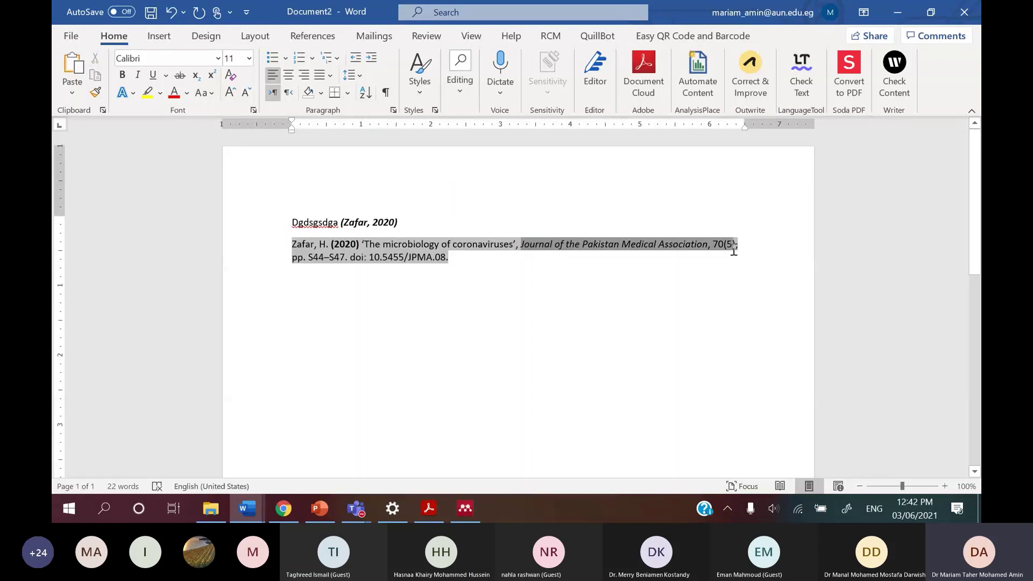
{"action": "left_click", "coordinate": [678, 309]}
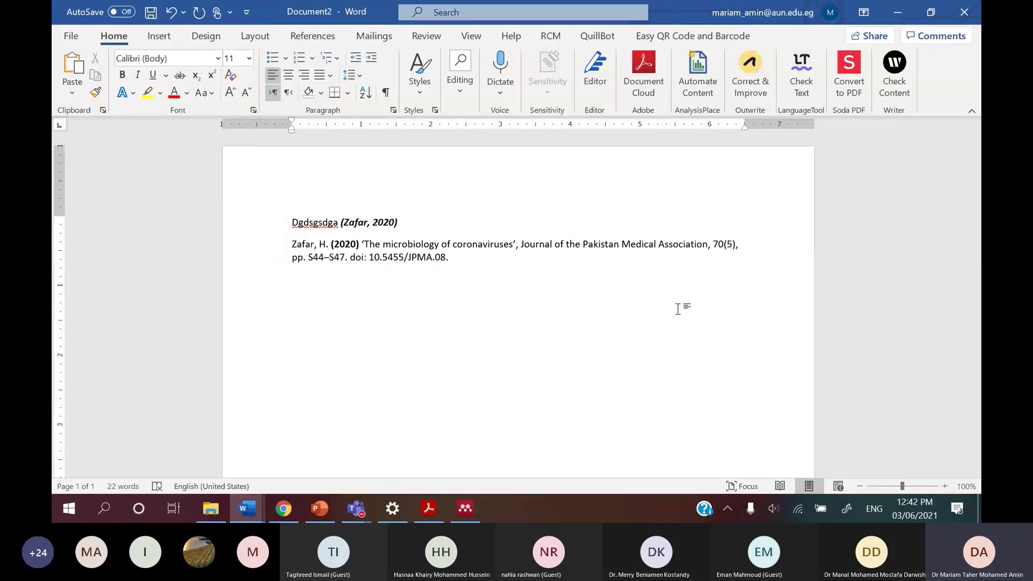
Open the installed Cite Them Right 10th edition - Harvard citation style for editing in the online Visual CSL Editor.
{"action": "left_click", "coordinate": [321, 37]}
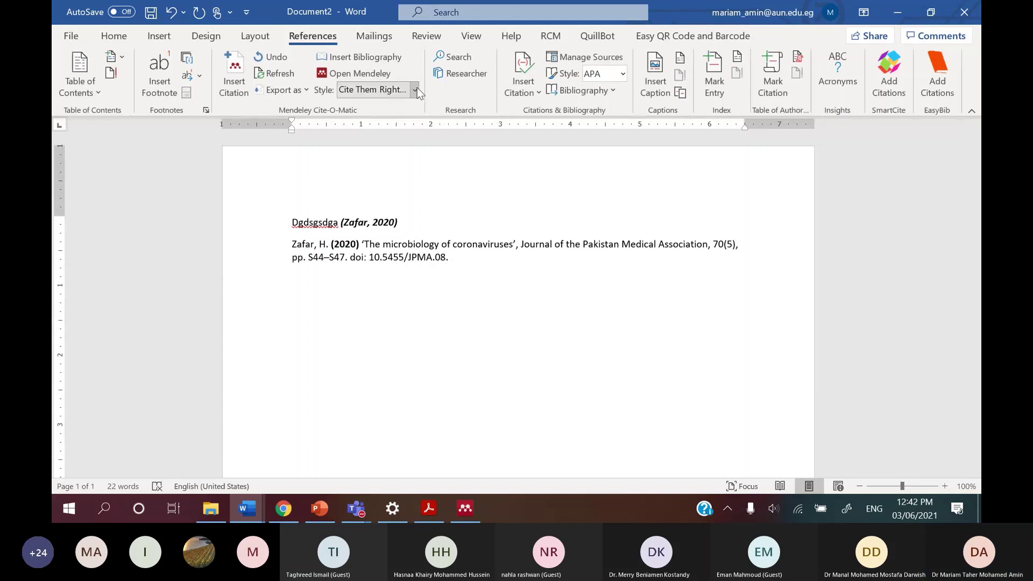
{"action": "left_click", "coordinate": [416, 90]}
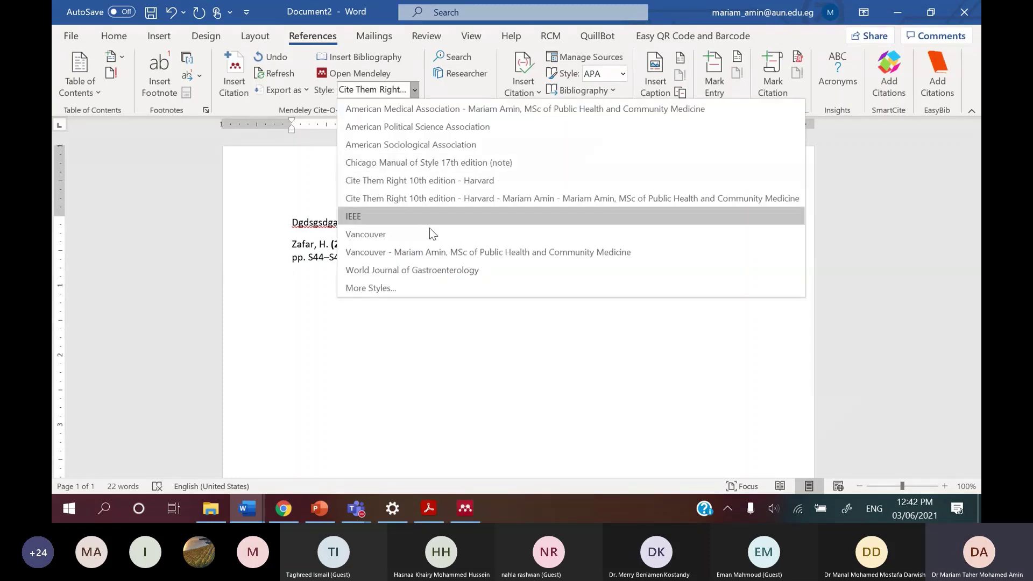
{"action": "left_click", "coordinate": [398, 288]}
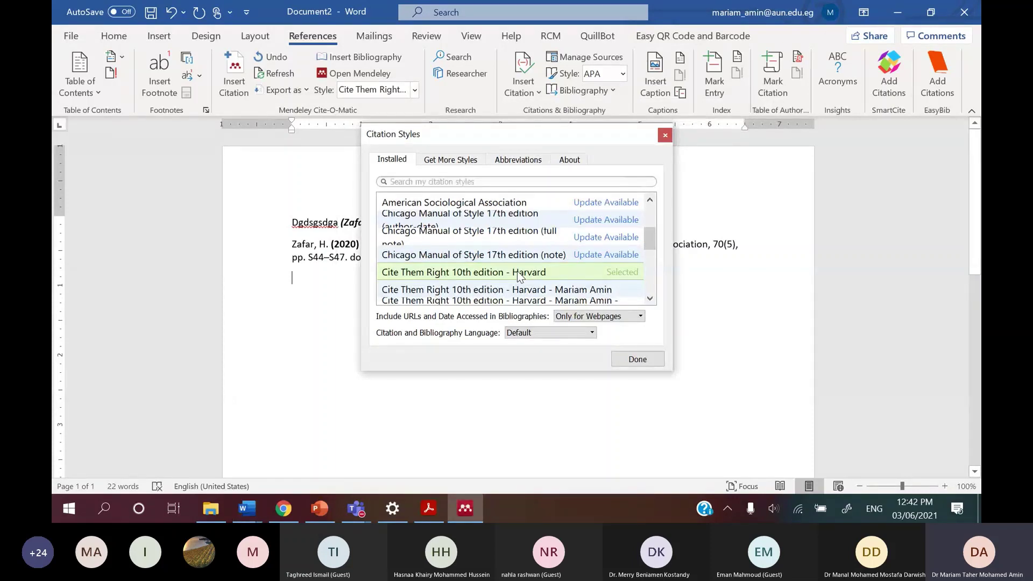
{"action": "right_click", "coordinate": [518, 270]}
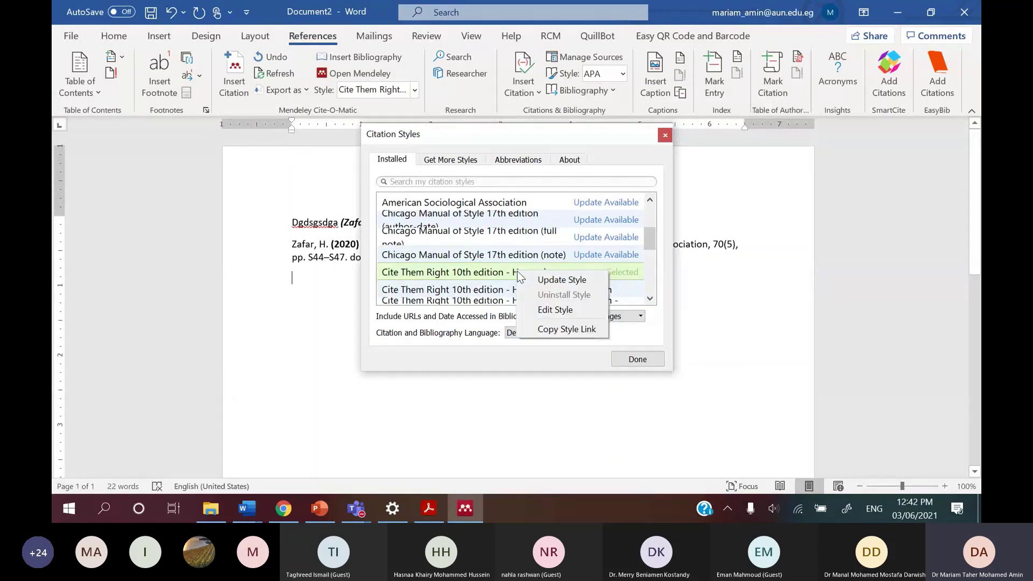
{"action": "left_click", "coordinate": [549, 312]}
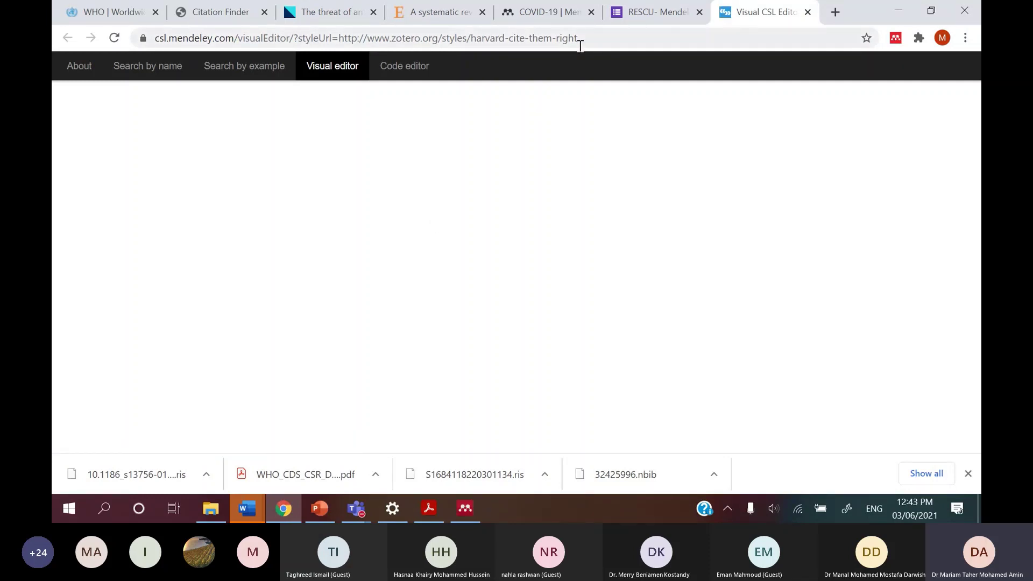
Reload the style editor page and create a new style based on "Cite Them Right 10th edition - Harvard".
{"action": "left_click", "coordinate": [597, 37]}
{"action": "key", "text": "Return"}
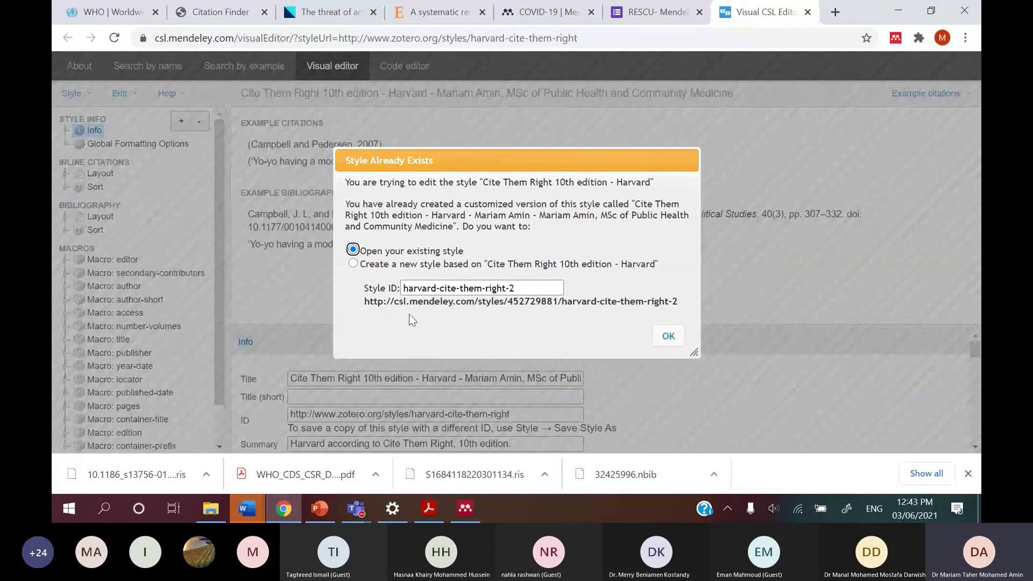
{"action": "left_click", "coordinate": [426, 264]}
{"action": "left_click", "coordinate": [668, 336]}
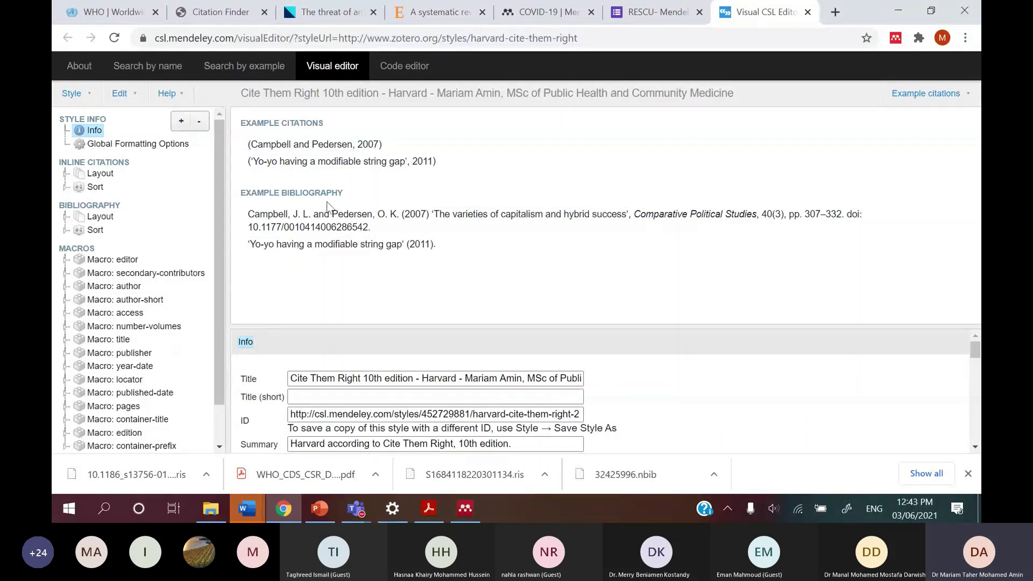
Format the entire inline citation layout of the new style as bold and italic.
{"action": "left_click", "coordinate": [339, 147]}
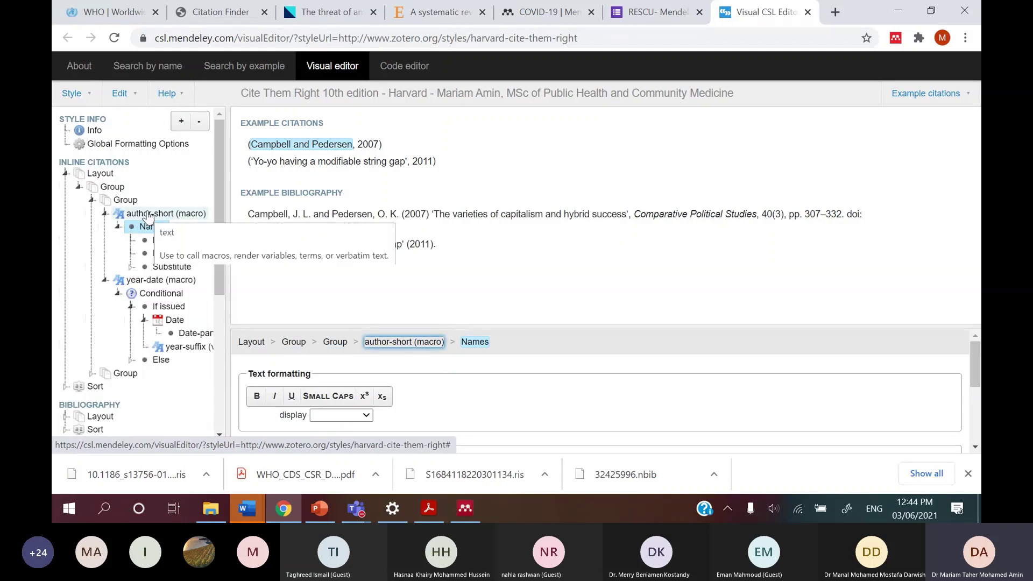
{"action": "left_click", "coordinate": [123, 201]}
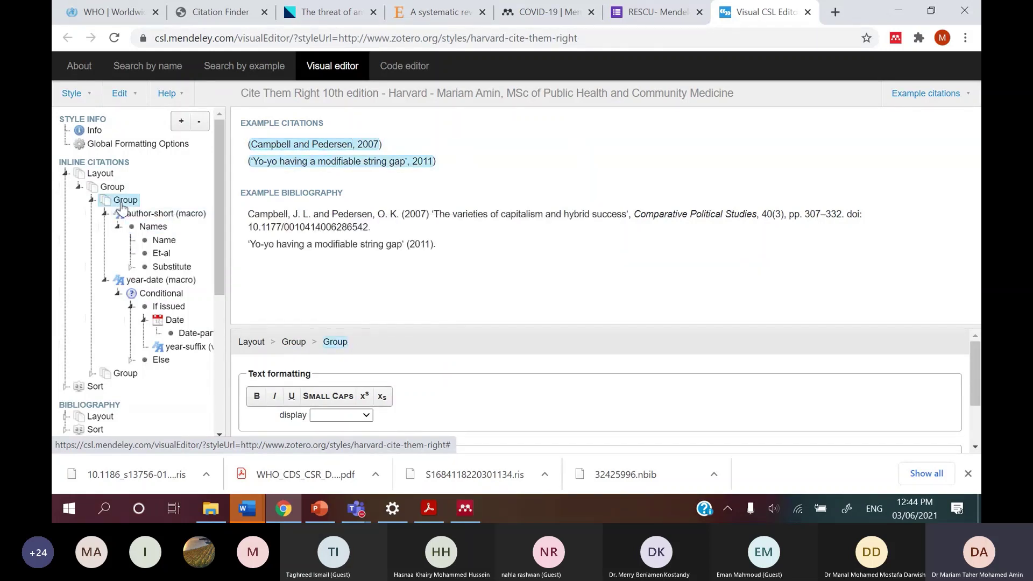
{"action": "left_click", "coordinate": [110, 186]}
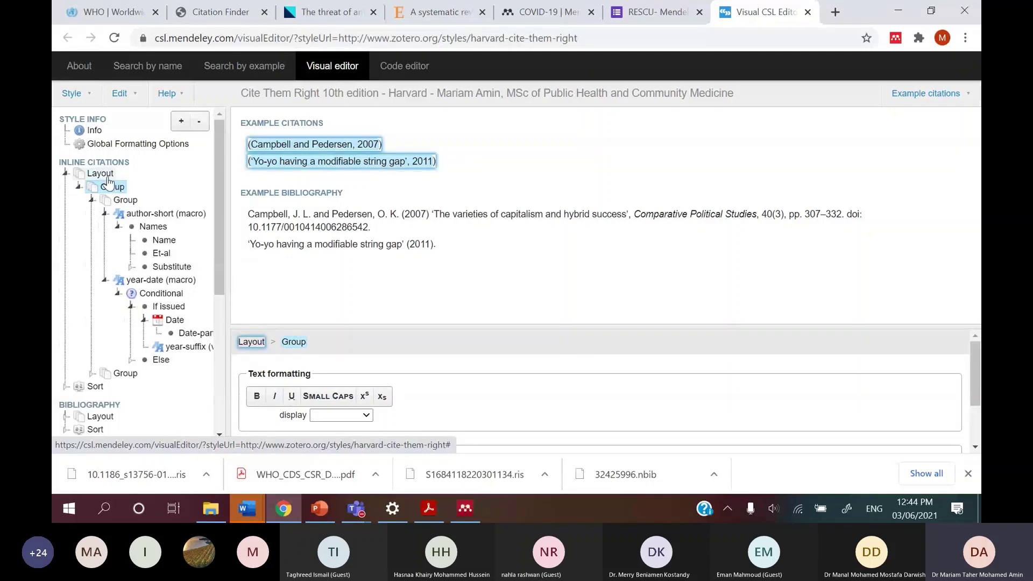
{"action": "left_click", "coordinate": [108, 176]}
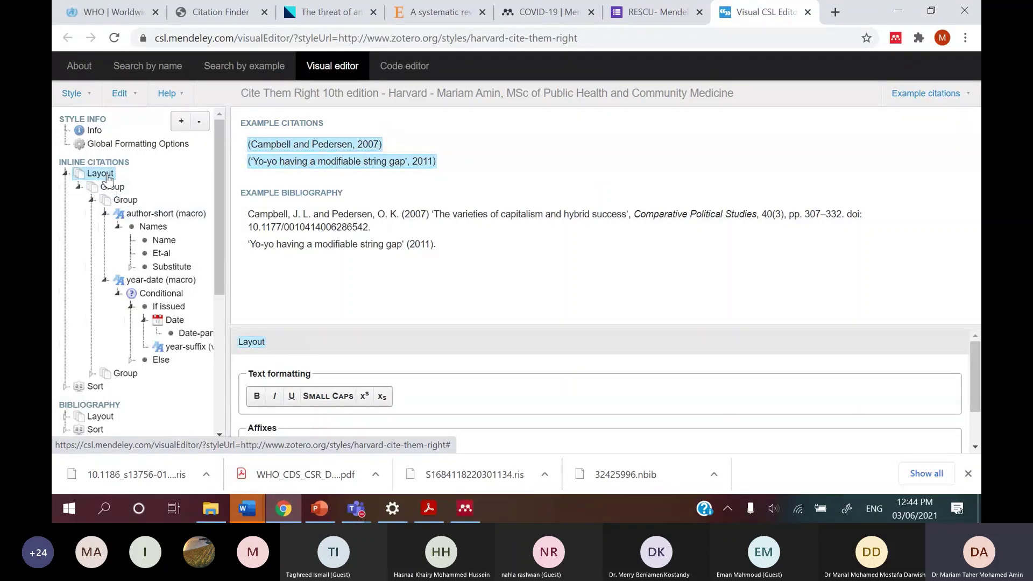
{"action": "double_click", "coordinate": [107, 179]}
{"action": "left_click", "coordinate": [257, 397]}
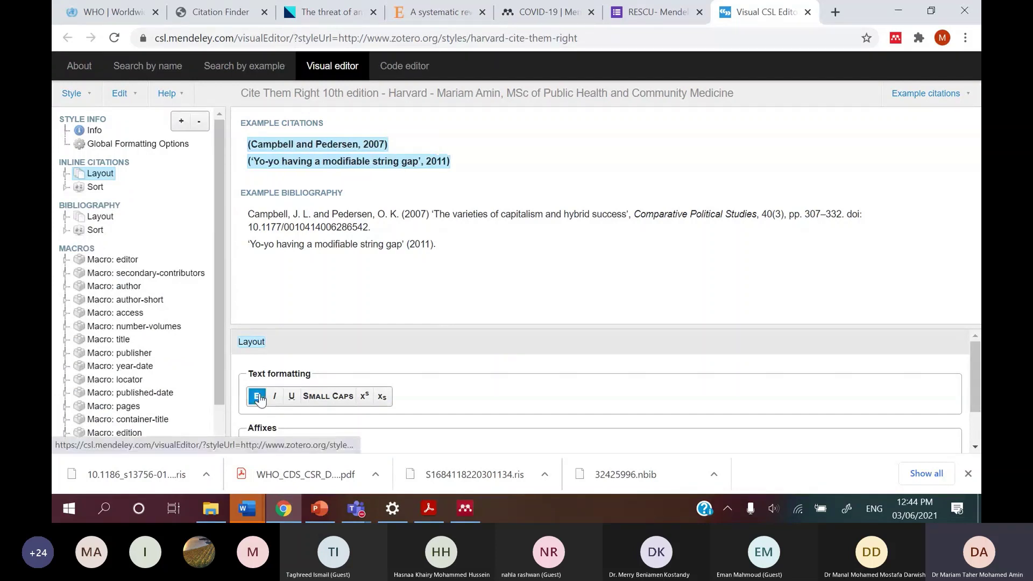
{"action": "left_click", "coordinate": [274, 396]}
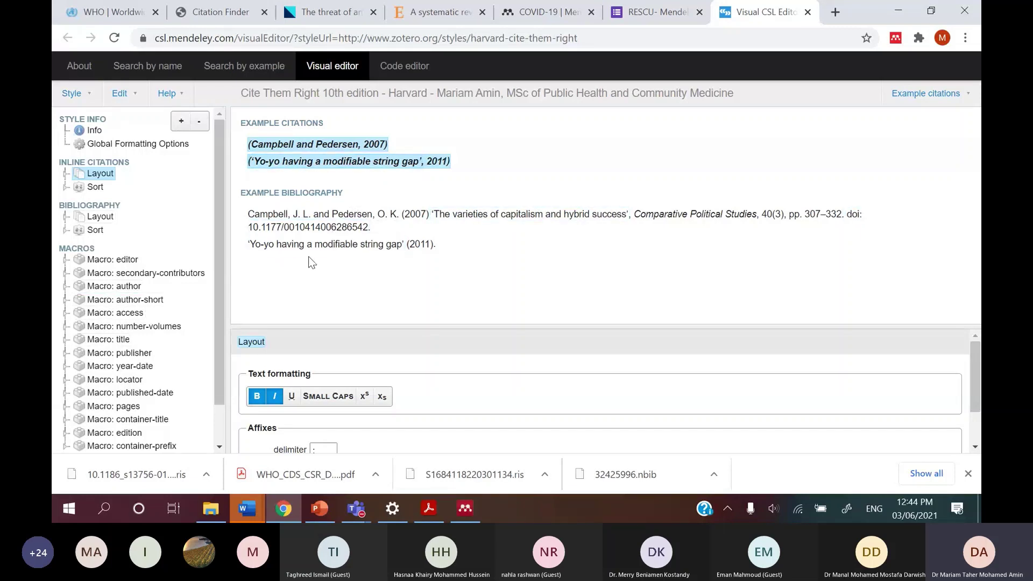
Examine which style elements control the author names, the whole layout and the year in the example bibliography.
{"action": "left_click", "coordinate": [298, 212]}
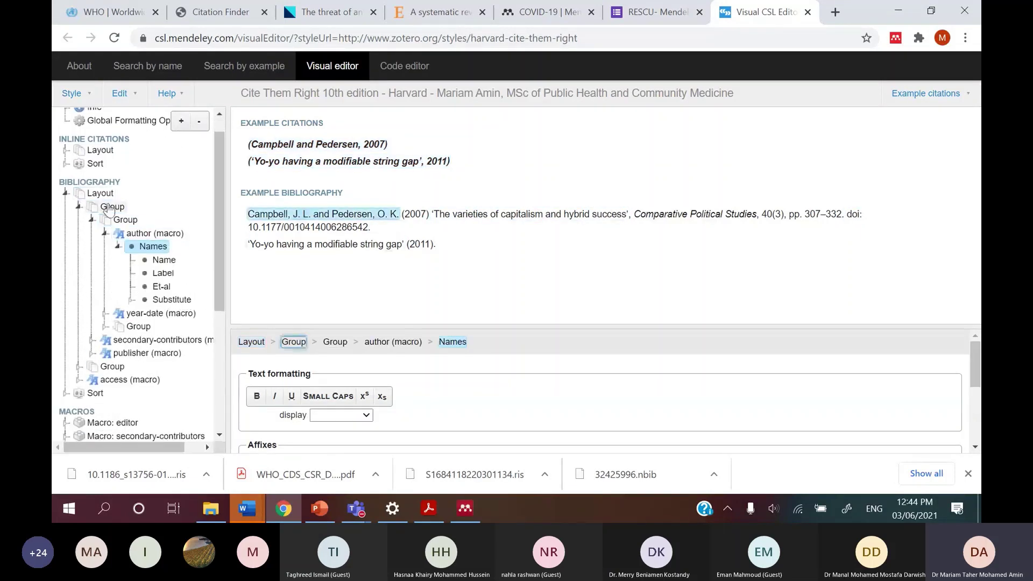
{"action": "left_click", "coordinate": [113, 199]}
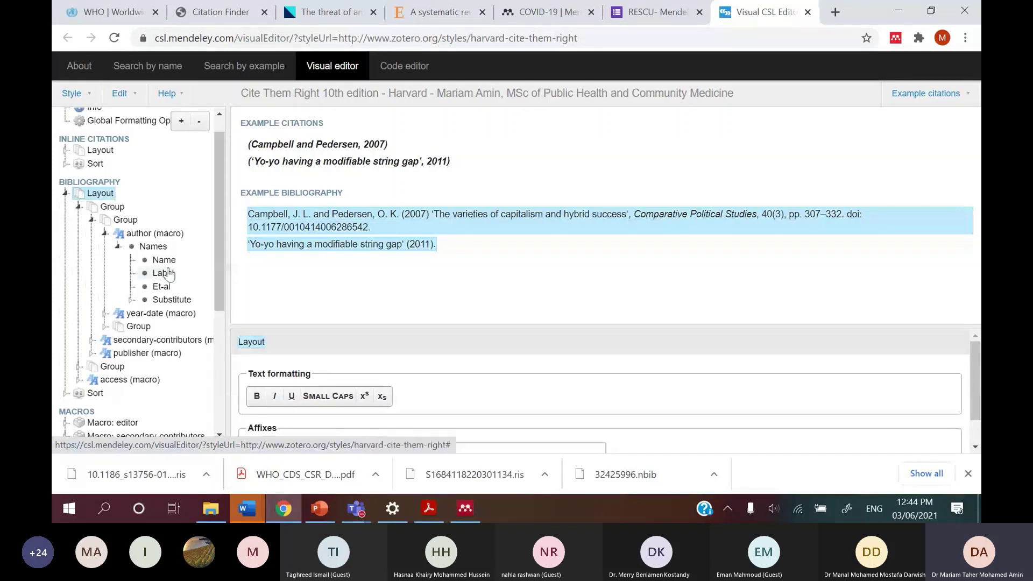
{"action": "left_click", "coordinate": [412, 215]}
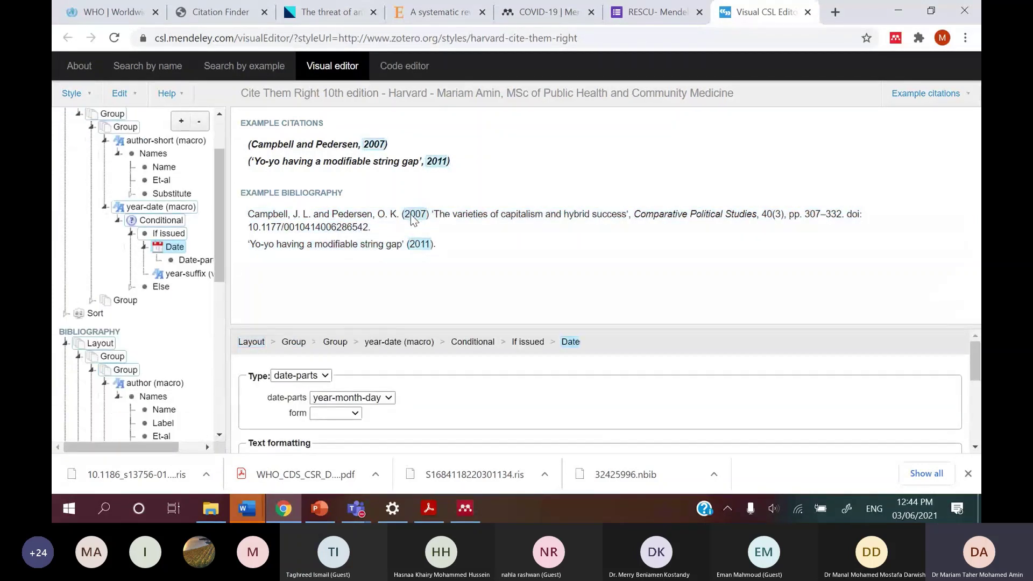
{"action": "left_click", "coordinate": [180, 207]}
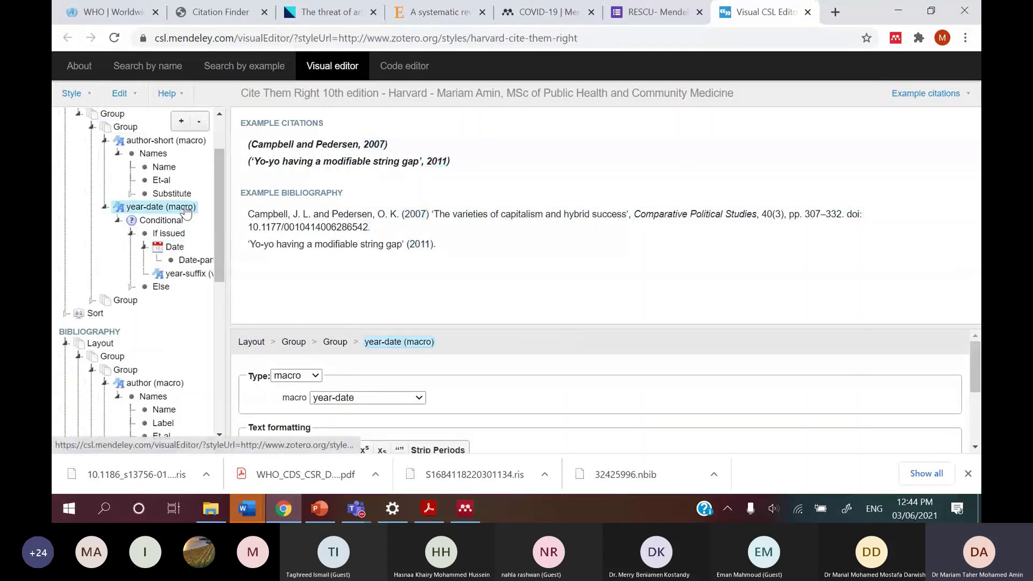
{"action": "left_click", "coordinate": [411, 215]}
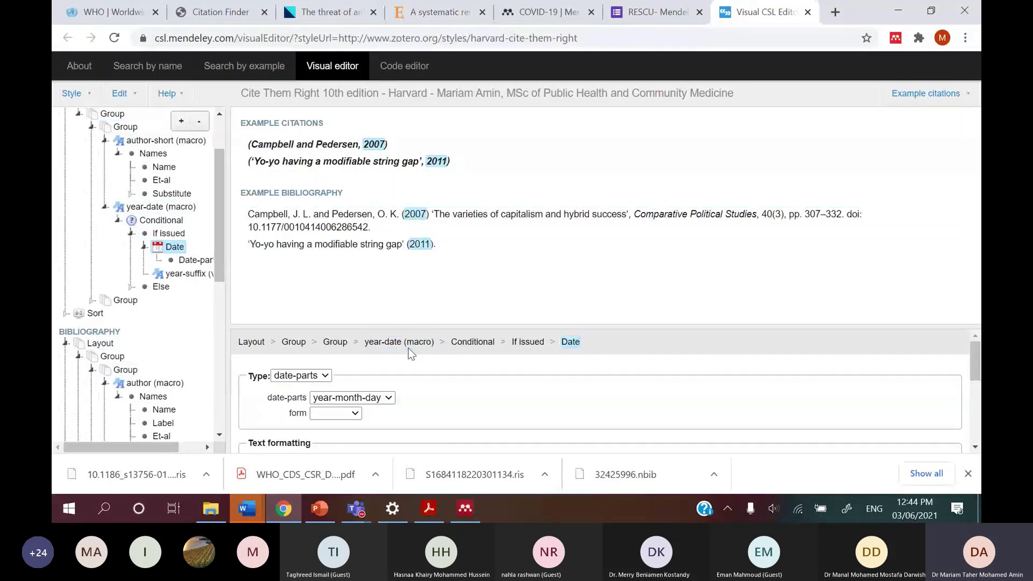
Try the form options for the date part of the year-date macro and choose long.
{"action": "left_click", "coordinate": [197, 262]}
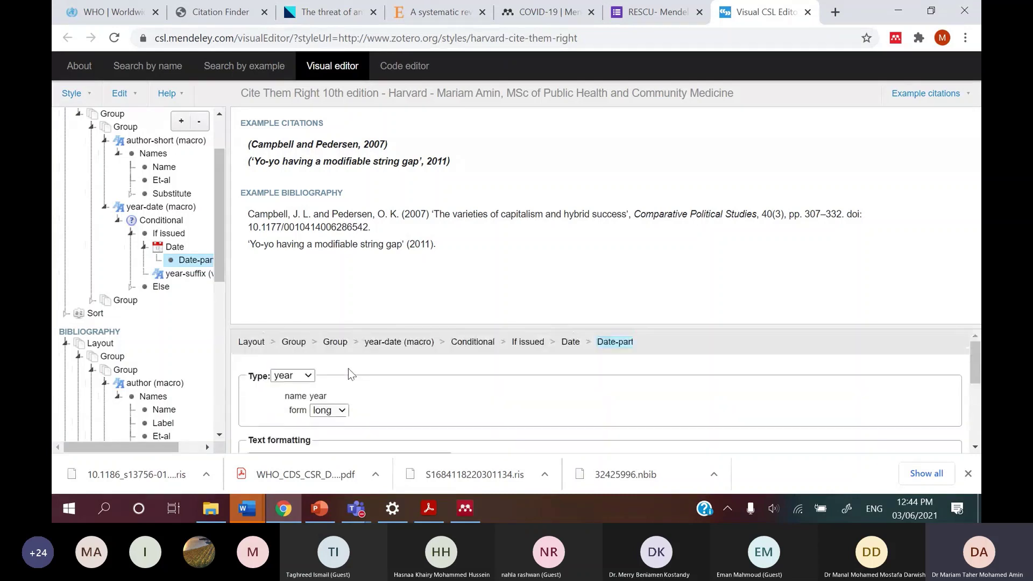
{"action": "left_click", "coordinate": [342, 412]}
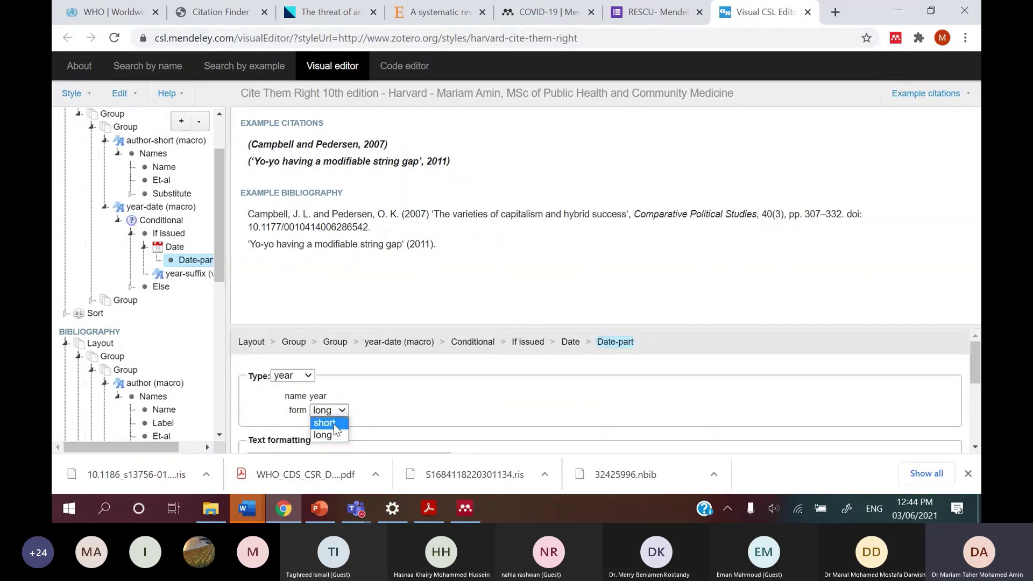
{"action": "left_click", "coordinate": [336, 430]}
{"action": "left_click", "coordinate": [342, 411]}
{"action": "left_click", "coordinate": [337, 435]}
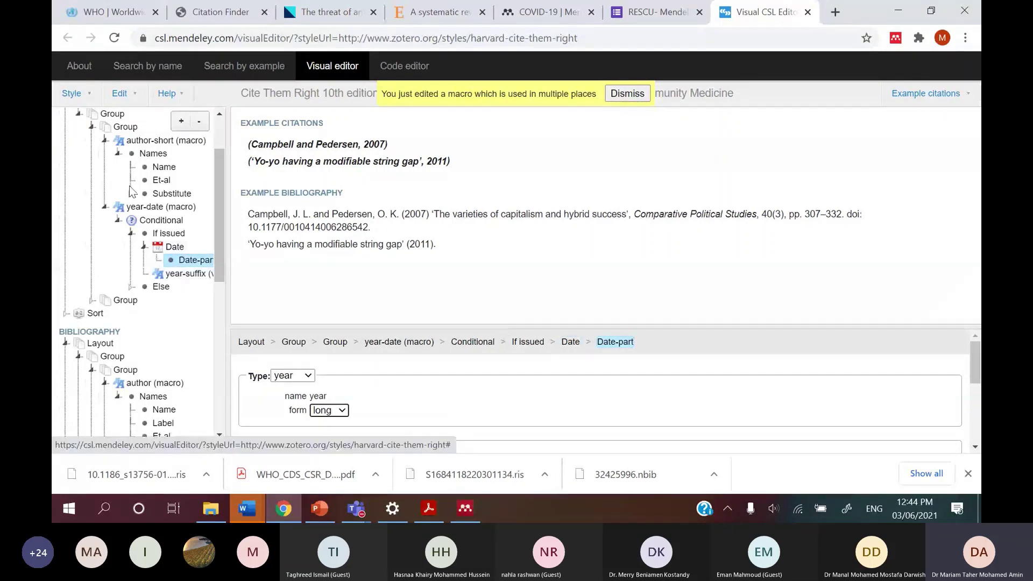
Make the year date in the example bibliography bold and dismiss the shared-macro notice.
{"action": "left_click", "coordinate": [114, 129]}
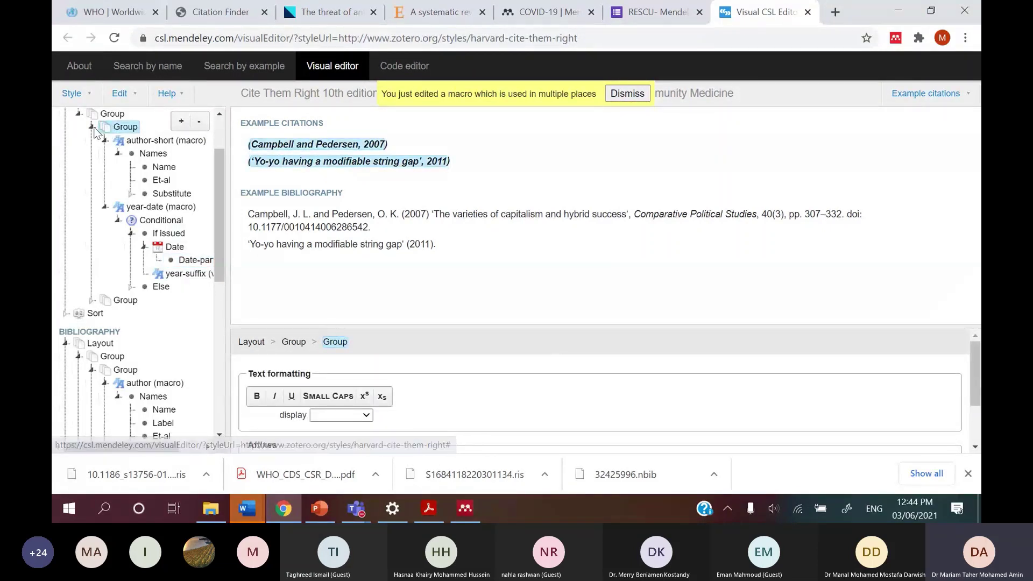
{"action": "left_click", "coordinate": [141, 209]}
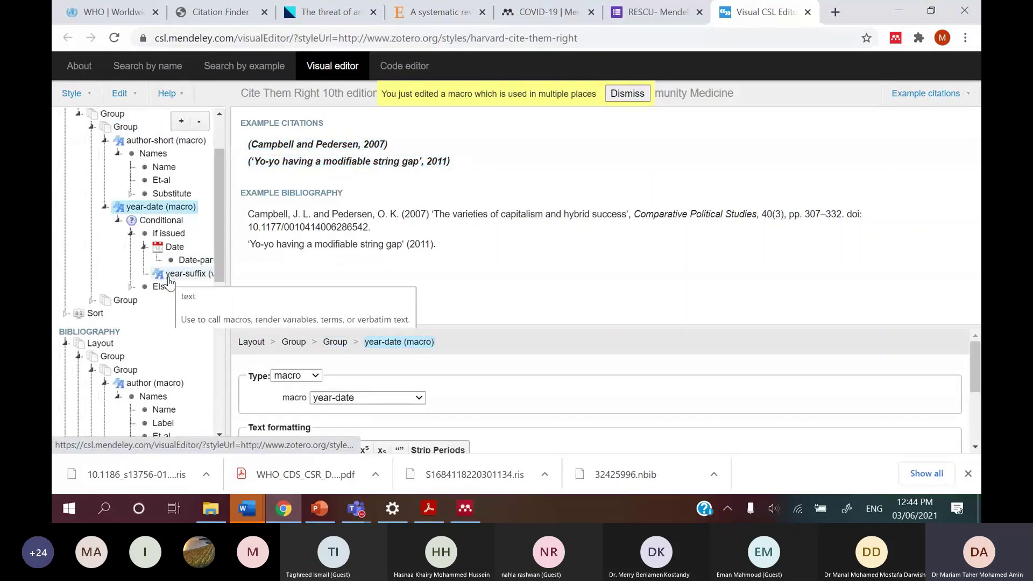
{"action": "scroll", "coordinate": [325, 385], "scroll_direction": "down", "scroll_amount": 2}
{"action": "left_click", "coordinate": [415, 214]}
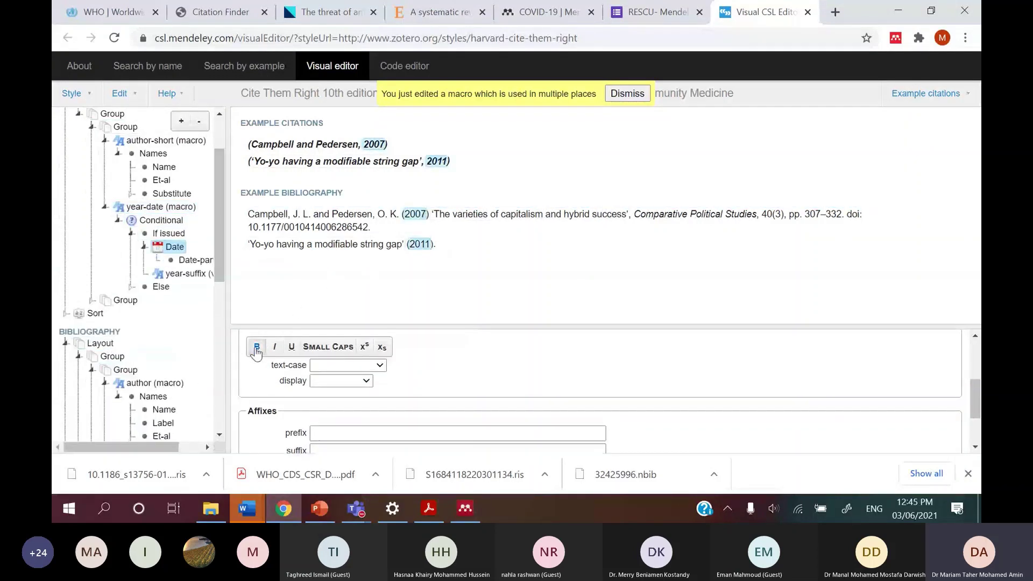
{"action": "left_click", "coordinate": [256, 347]}
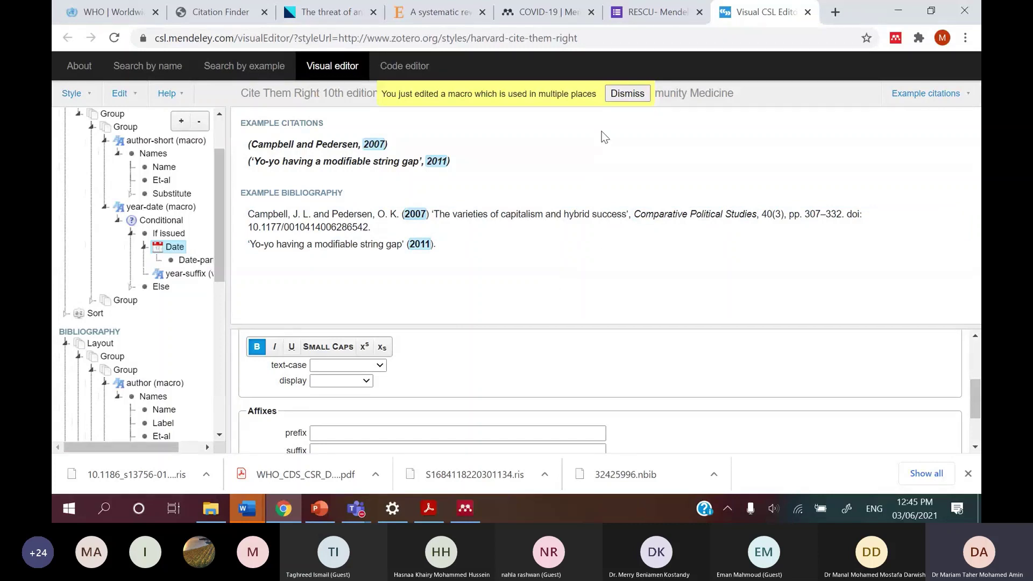
{"action": "left_click", "coordinate": [627, 94]}
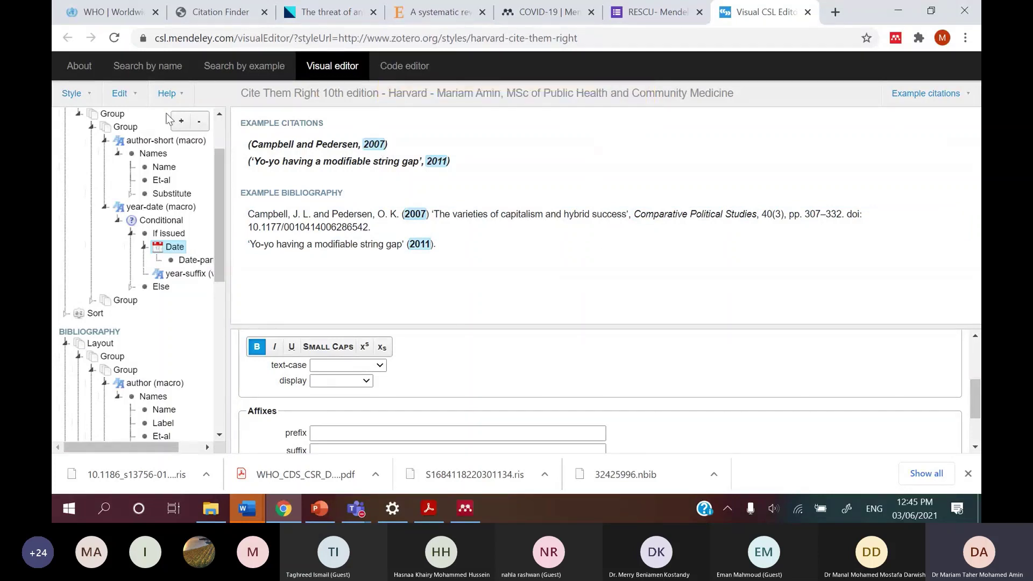
Save the customised style, allow it to open in Mendeley Desktop, and maximise the Mendeley window.
{"action": "left_click", "coordinate": [71, 93]}
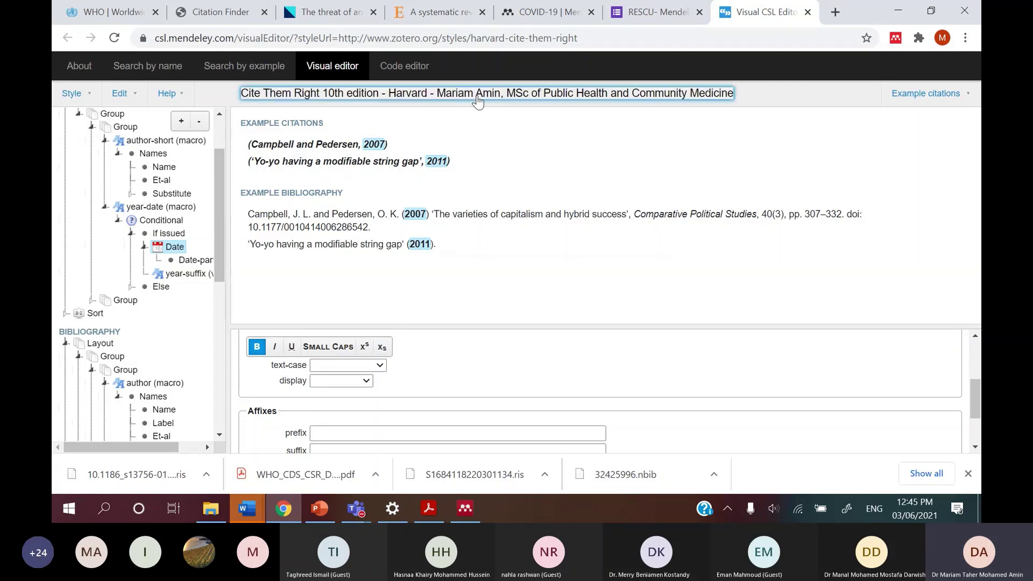
{"action": "mouse_move", "coordinate": [78, 101]}
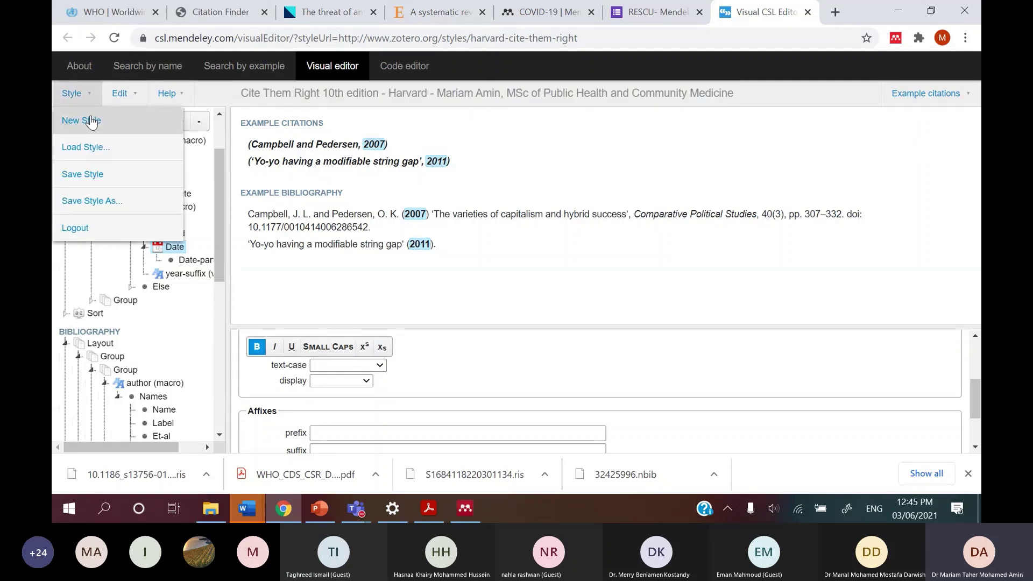
{"action": "left_click", "coordinate": [105, 178]}
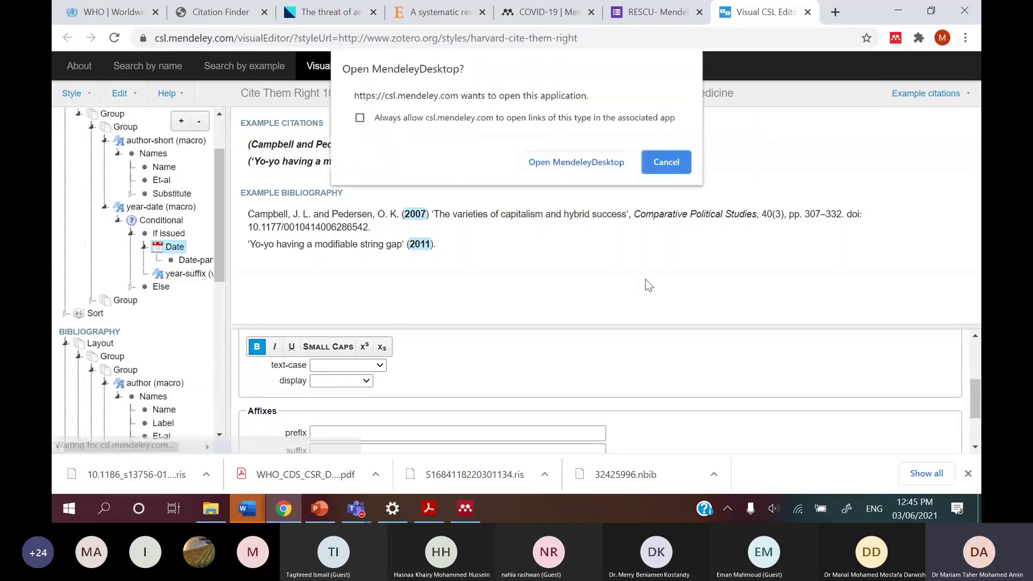
{"action": "left_click", "coordinate": [587, 164]}
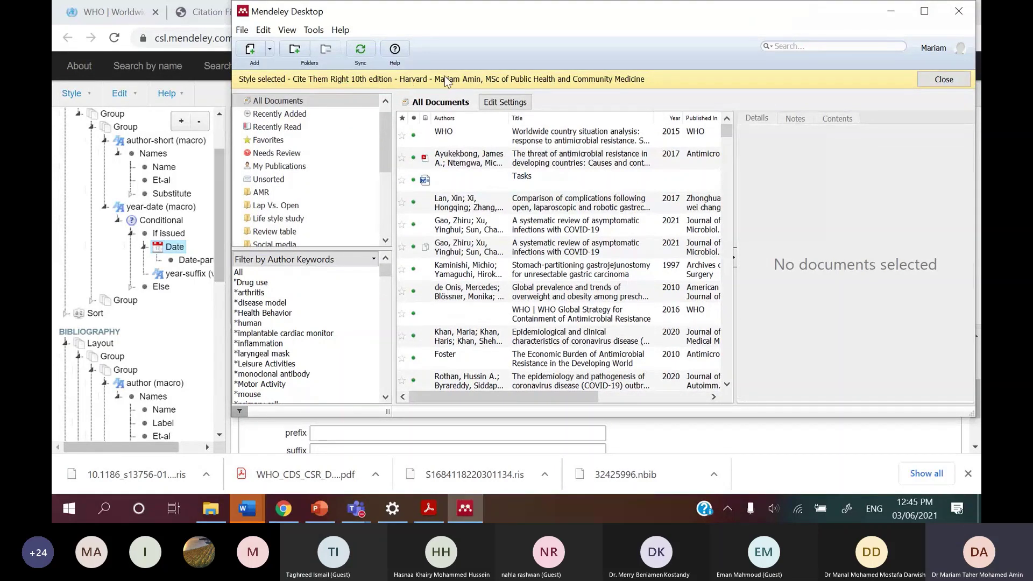
{"action": "left_click", "coordinate": [924, 11]}
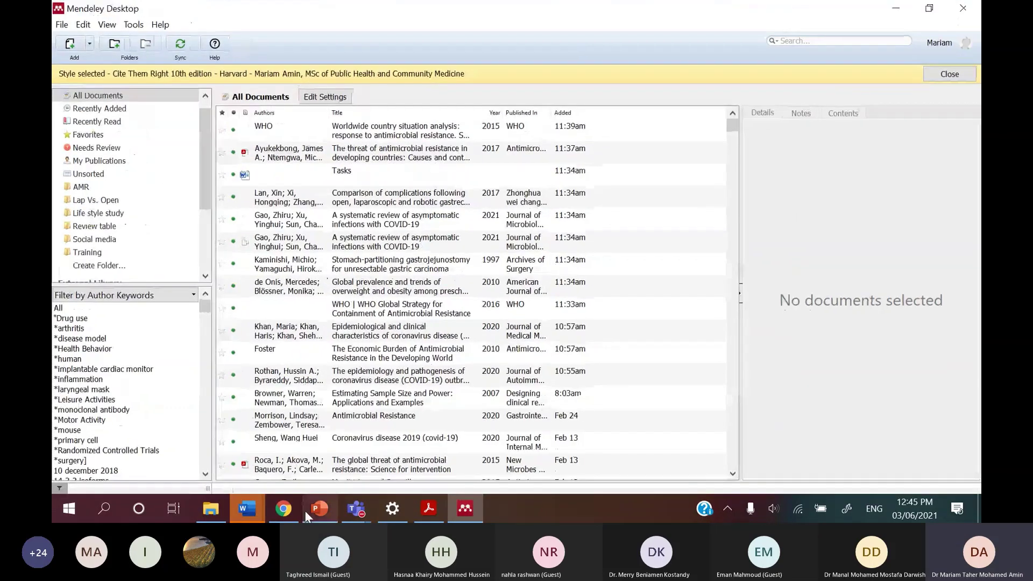
Switch to the Word document, refresh the citations and apply the newly saved customised Cite Them Right 10th edition - Harvard style.
{"action": "mouse_move", "coordinate": [257, 507]}
{"action": "left_click", "coordinate": [383, 395]}
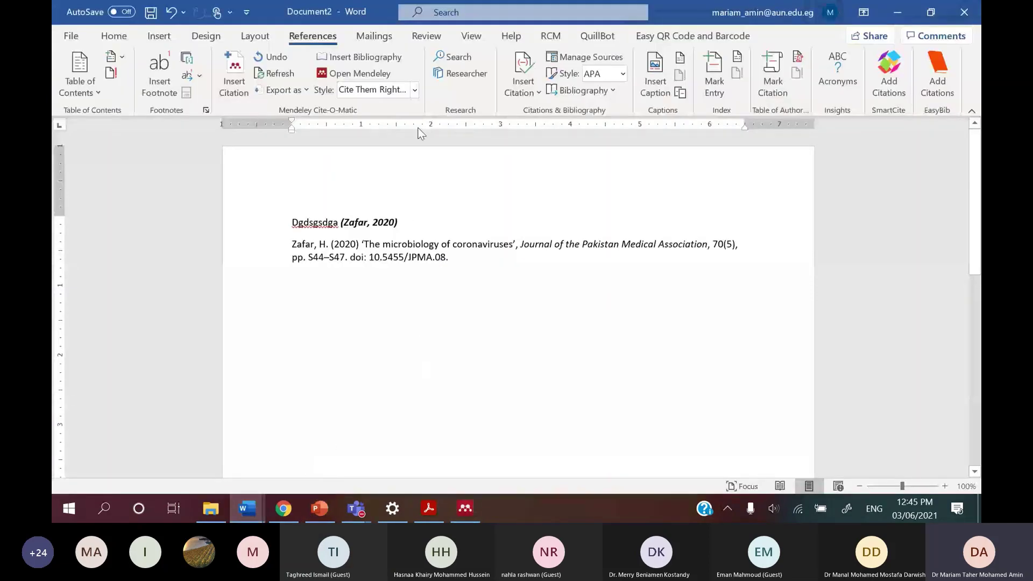
{"action": "left_click", "coordinate": [414, 90]}
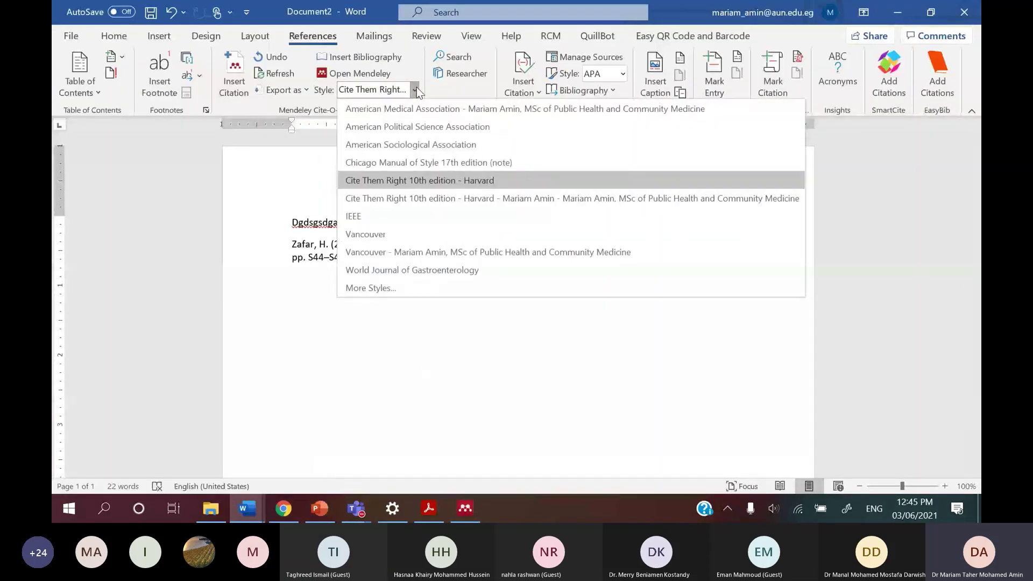
{"action": "left_click", "coordinate": [433, 198]}
{"action": "left_click", "coordinate": [341, 307]}
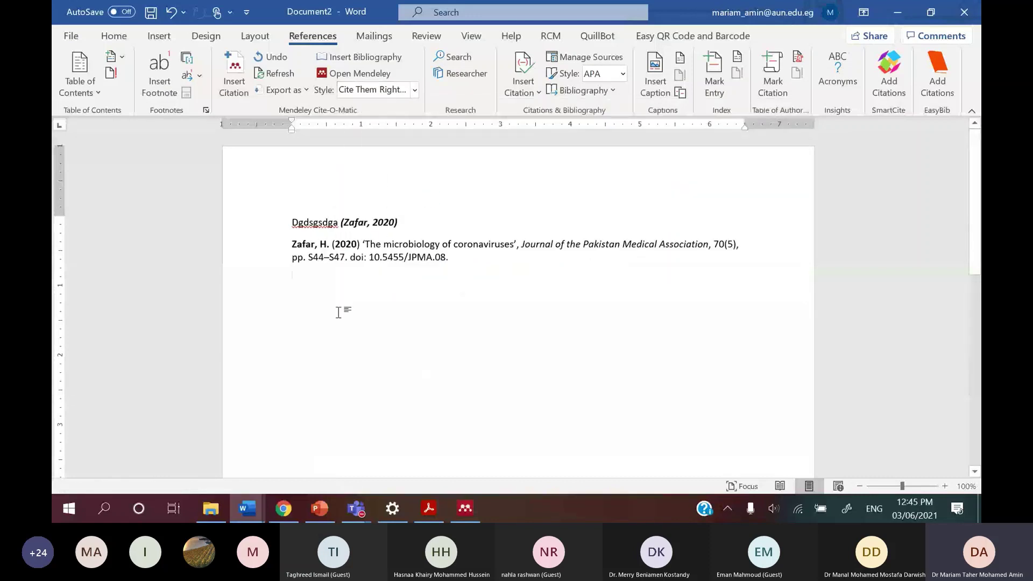
{"action": "left_click", "coordinate": [260, 73]}
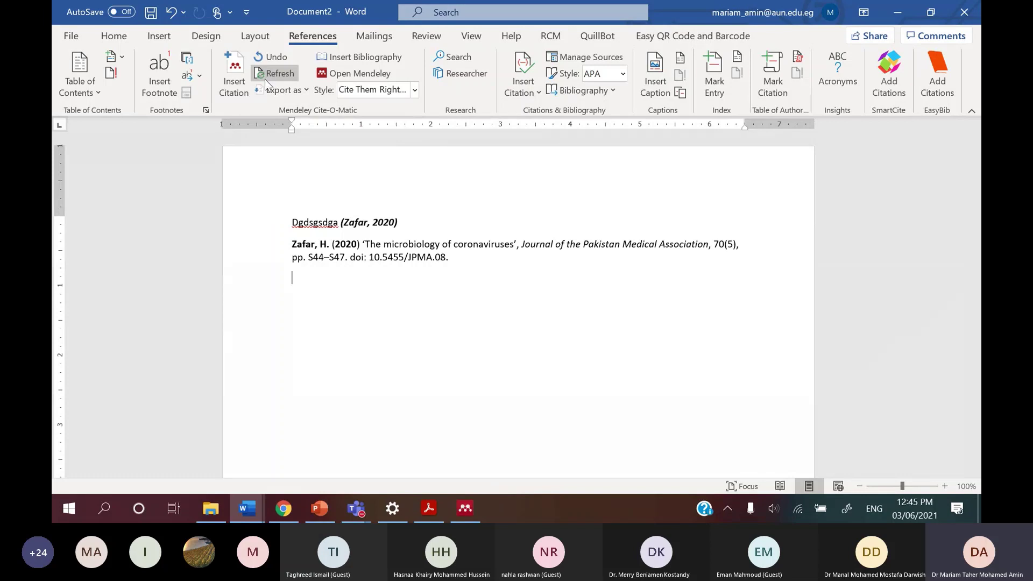
{"action": "left_click", "coordinate": [350, 91]}
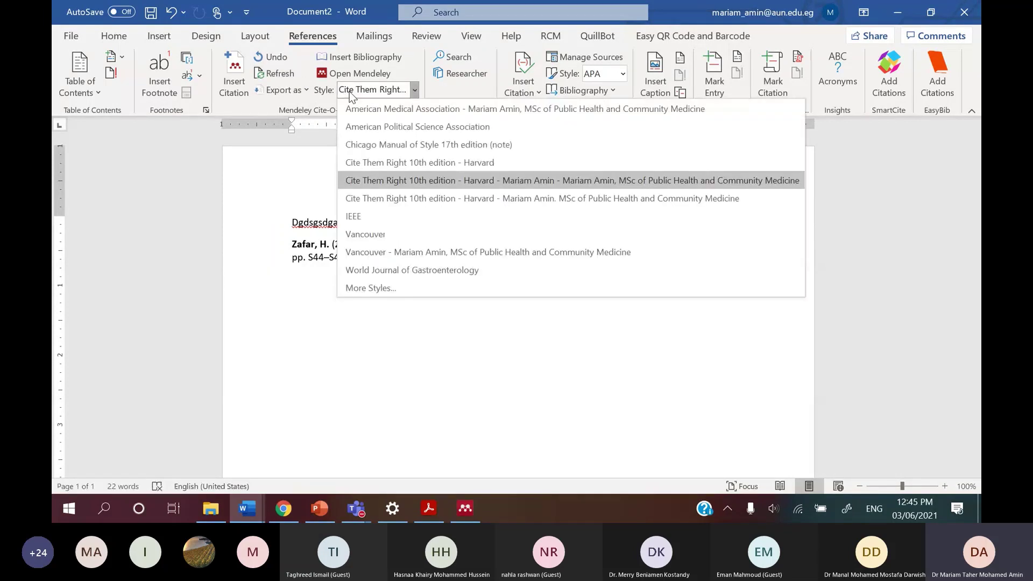
{"action": "left_click", "coordinate": [382, 197]}
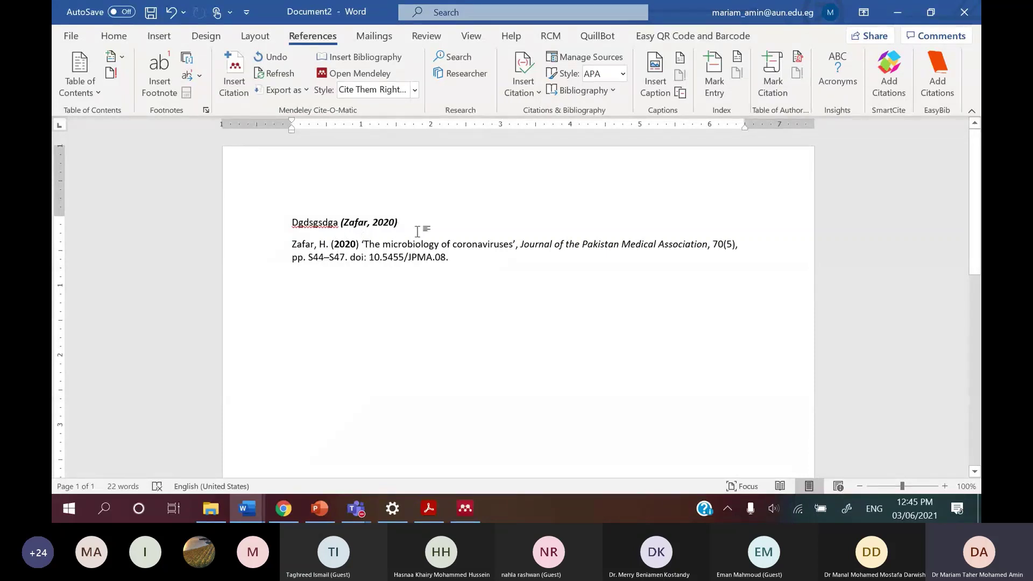
Add a new line reading "Dsjbfjadsfjk." below the first citation and place the cursor before its full stop.
{"action": "key", "text": "Return"}
{"action": "type", "text": "Dsjbfjadsfjk."}
{"action": "key", "text": "Left"}
Insert a Mendeley citation combining the UNICEF 1998 report and the 2020 article on EULAR rheumatoid arthritis recommendations.
{"action": "left_click", "coordinate": [234, 73]}
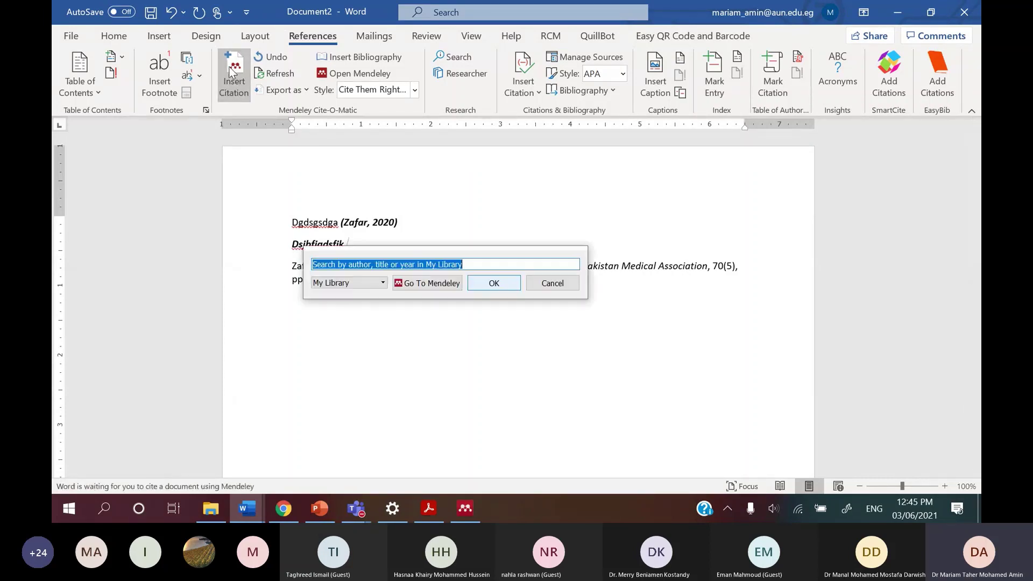
{"action": "type", "text": "d"}
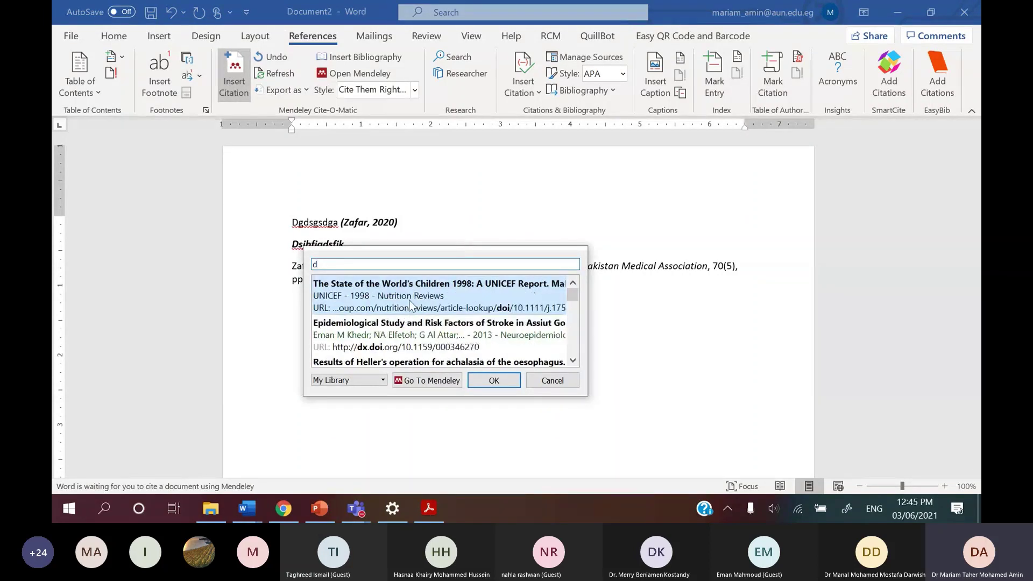
{"action": "left_click", "coordinate": [408, 299]}
{"action": "type", "text": "CSD"}
{"action": "left_click", "coordinate": [412, 299]}
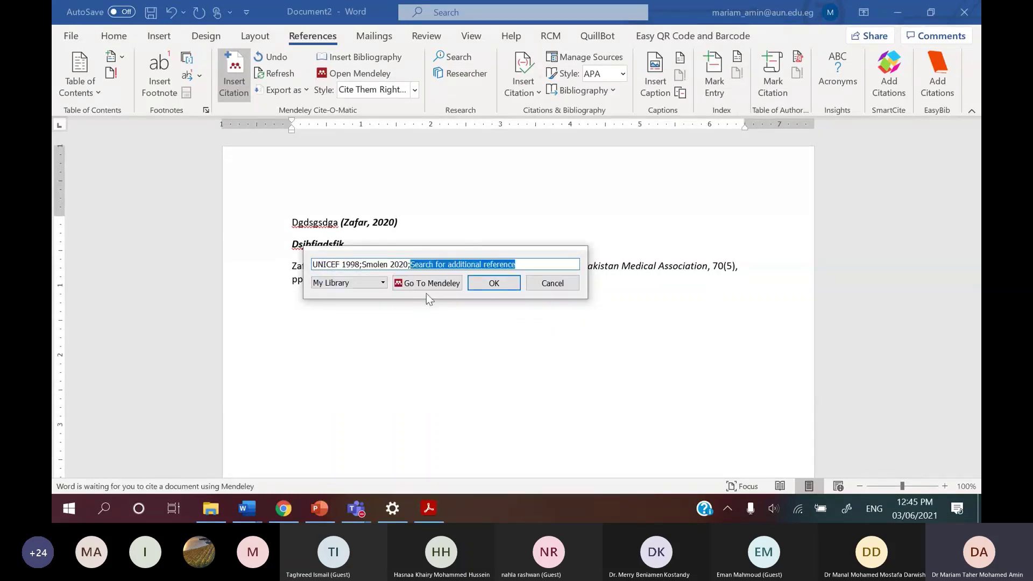
{"action": "left_click", "coordinate": [509, 283]}
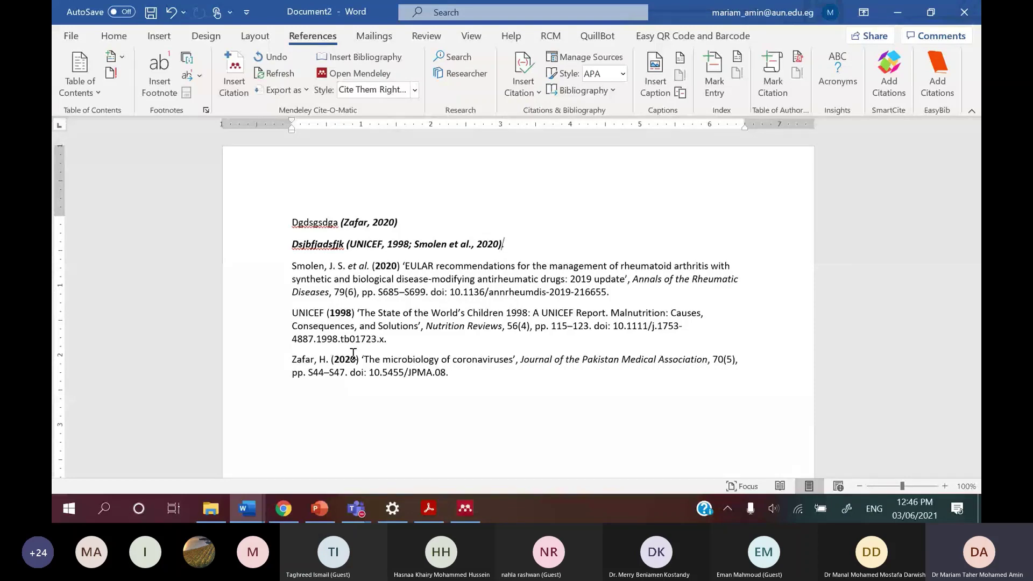
Return to the style editor in Chrome and review the publisher macro and the overall bibliography layout of the customised style.
{"action": "left_click", "coordinate": [283, 508]}
{"action": "scroll", "coordinate": [162, 287], "scroll_direction": "down", "scroll_amount": 7}
{"action": "scroll", "coordinate": [123, 296], "scroll_direction": "up", "scroll_amount": 3}
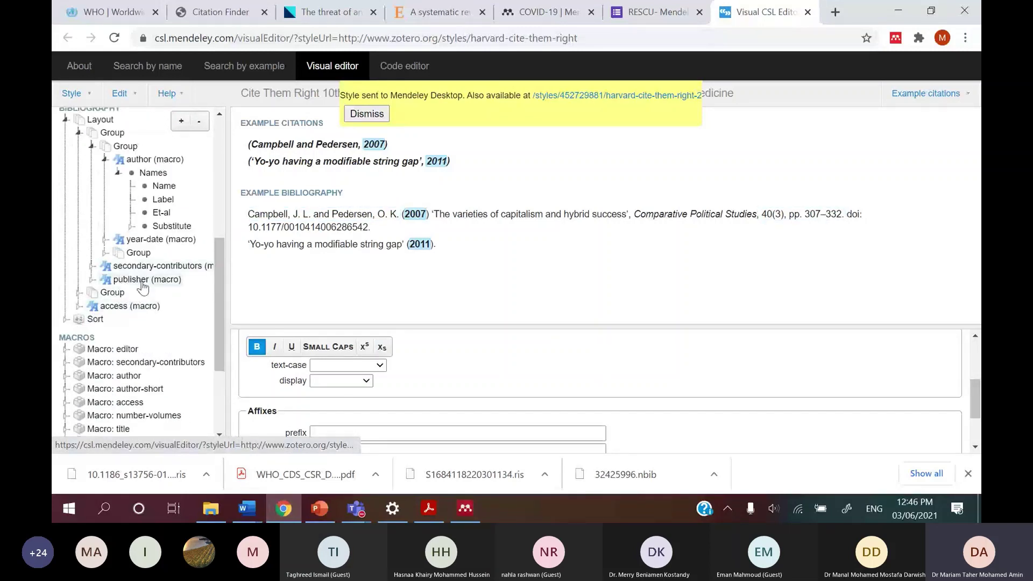
{"action": "left_click", "coordinate": [144, 279]}
{"action": "scroll", "coordinate": [168, 303], "scroll_direction": "up", "scroll_amount": 5}
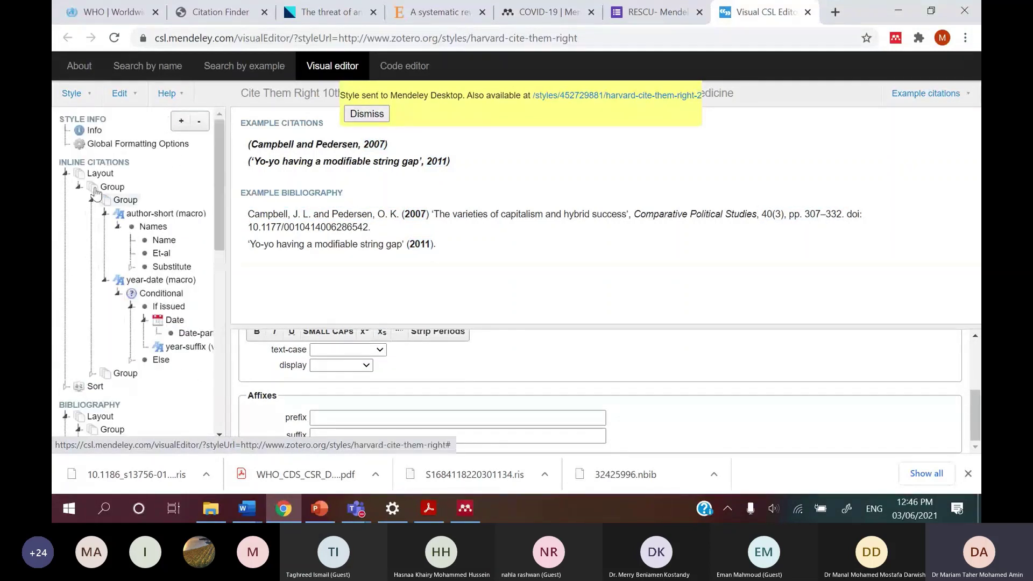
{"action": "left_click", "coordinate": [66, 174]}
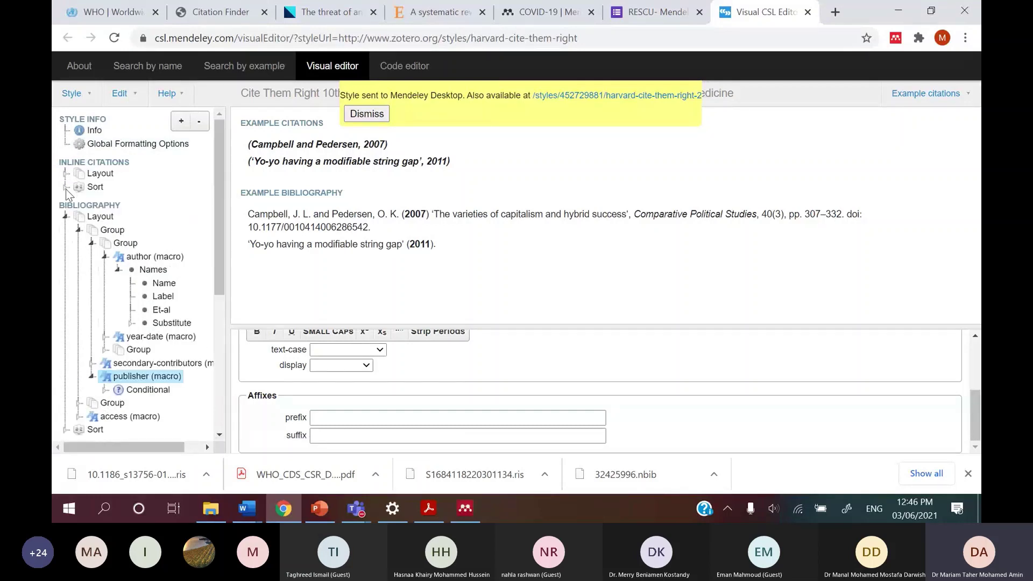
{"action": "left_click", "coordinate": [69, 218]}
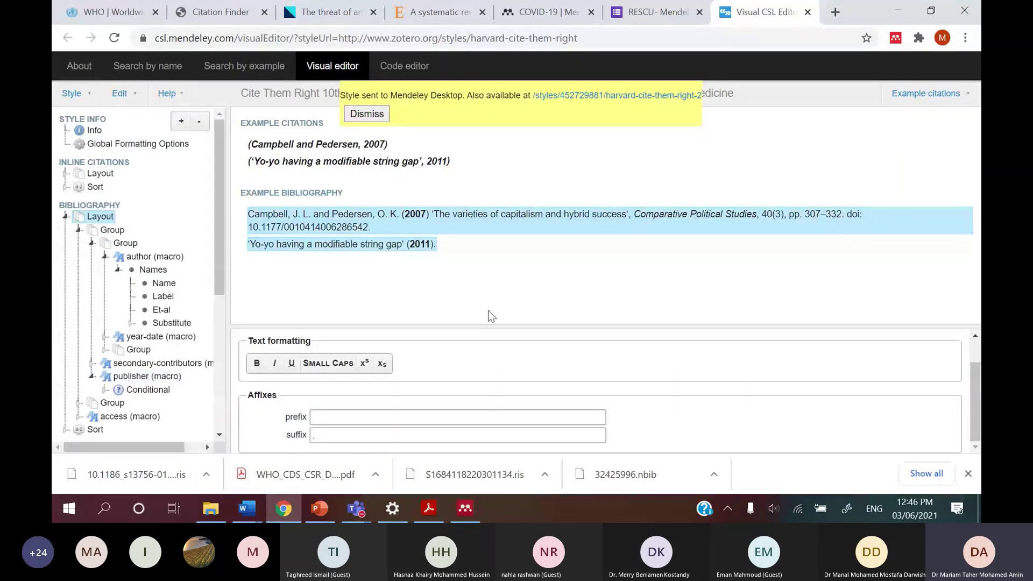
Minimise the browser, switch to the PowerPoint presentation and present the "Create a bibliography" slide.
{"action": "left_click", "coordinate": [903, 12]}
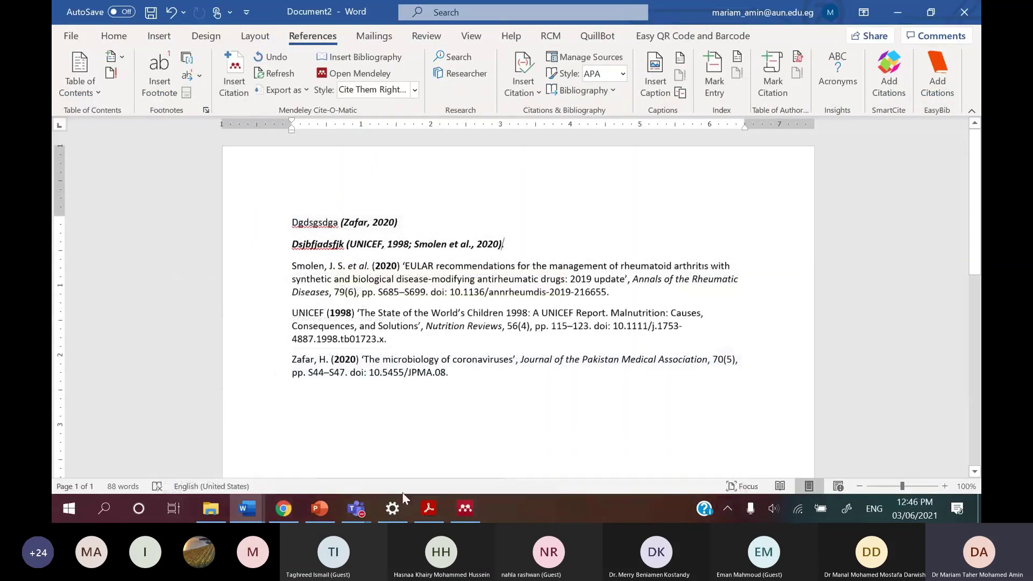
{"action": "left_click", "coordinate": [321, 517]}
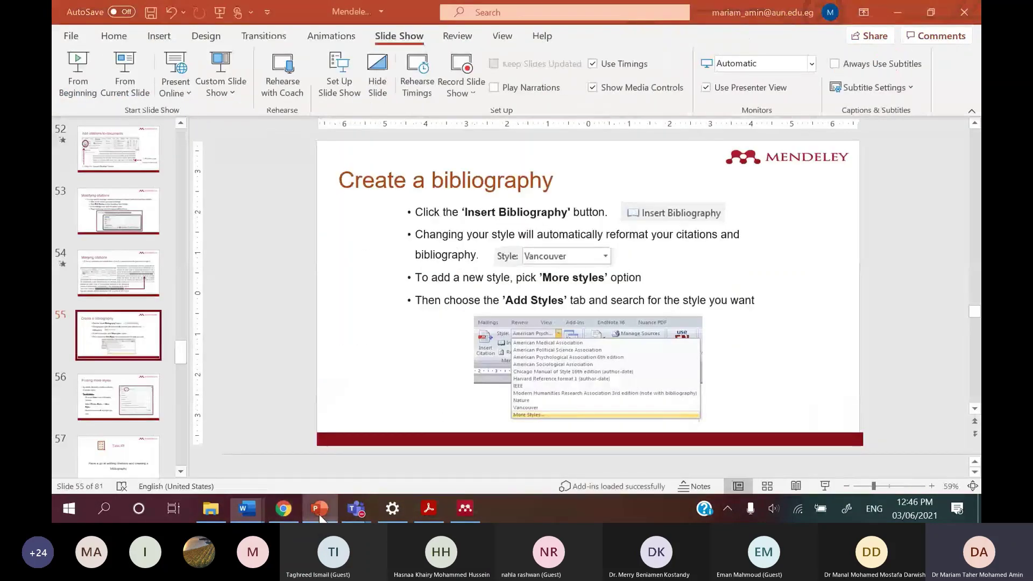
{"action": "left_click", "coordinate": [838, 488]}
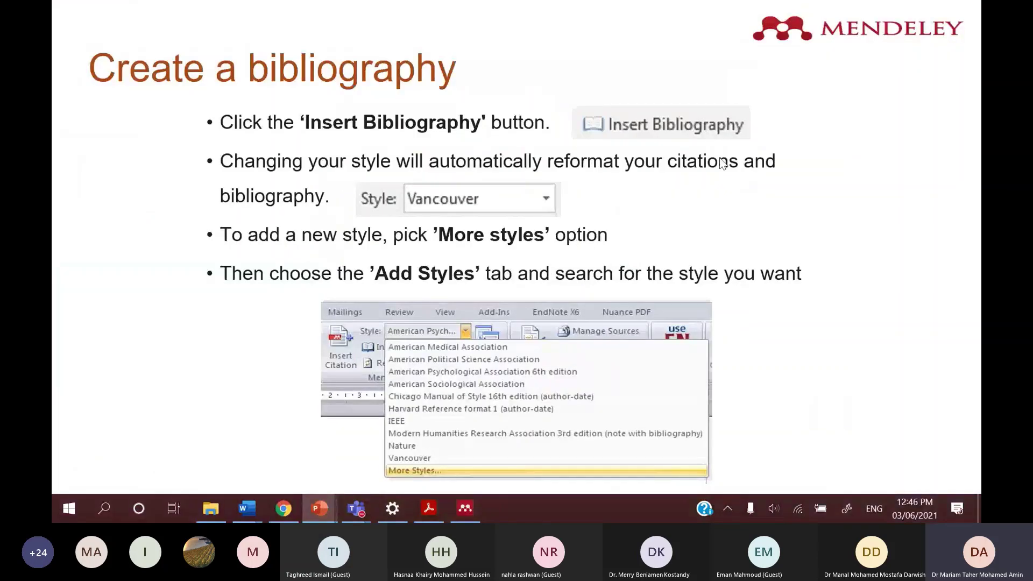
Page through the slides on modifying, adding and merging citations and finding more styles, ending the slide show on "Task #3".
{"action": "key", "text": "Left"}
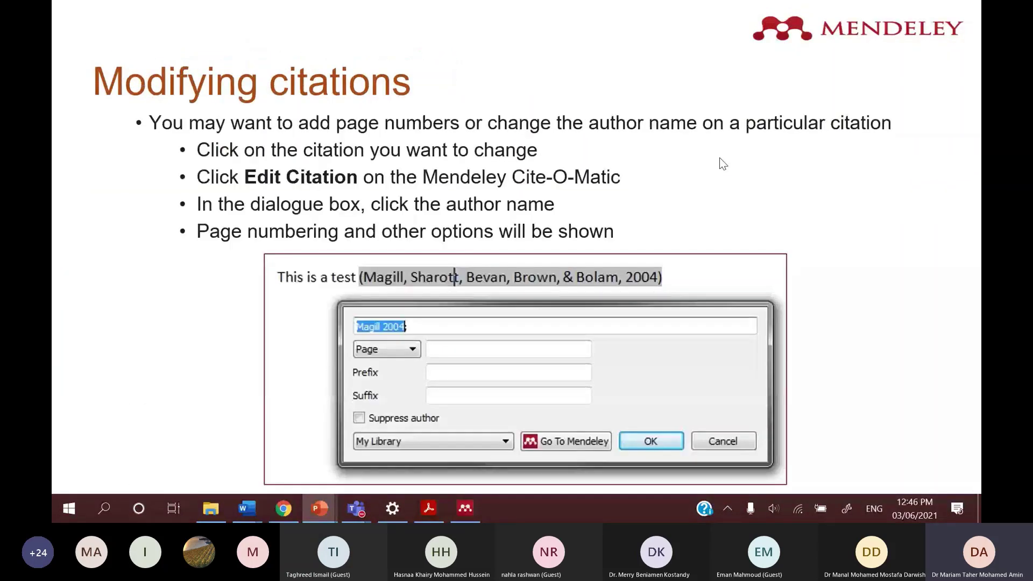
{"action": "key", "text": "Left"}
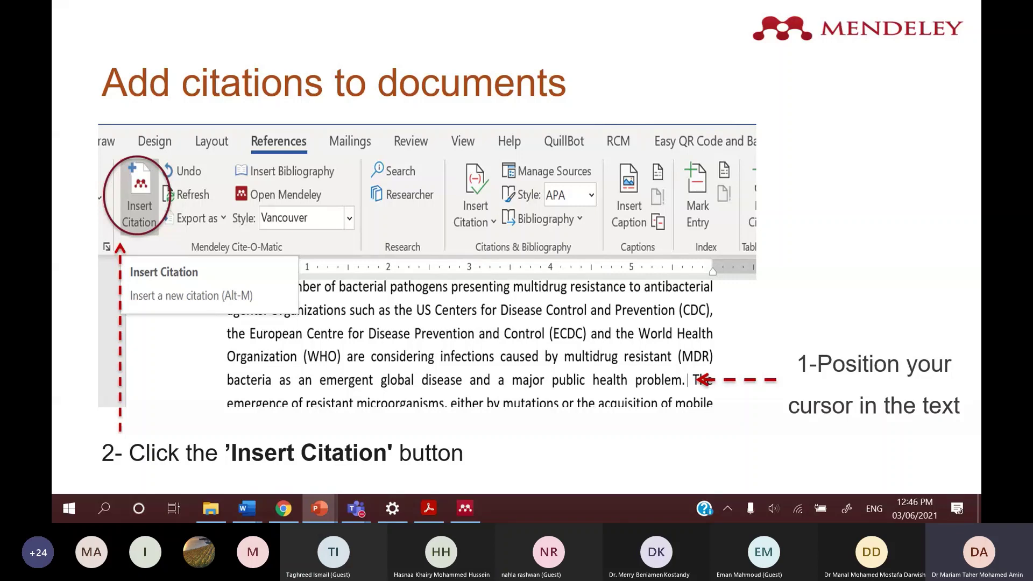
{"action": "key", "text": "Right"}
{"action": "key", "text": "Right"}
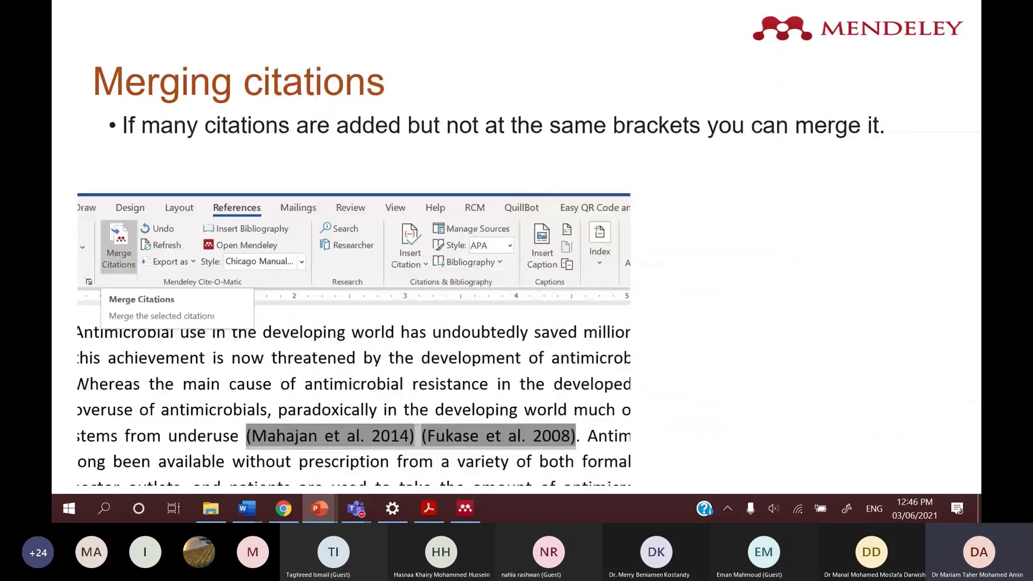
{"action": "key", "text": "Right"}
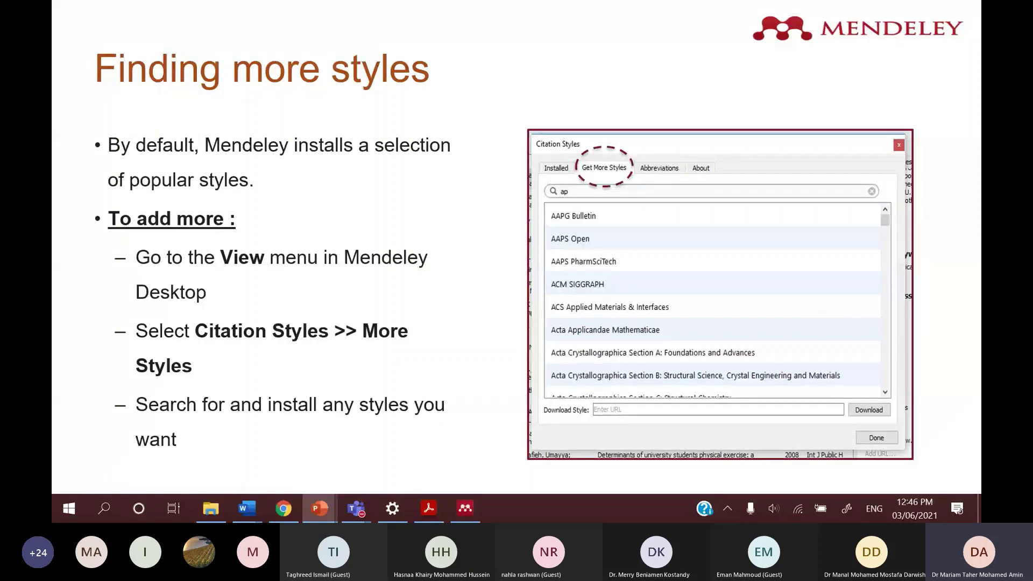
{"action": "key", "text": "Right"}
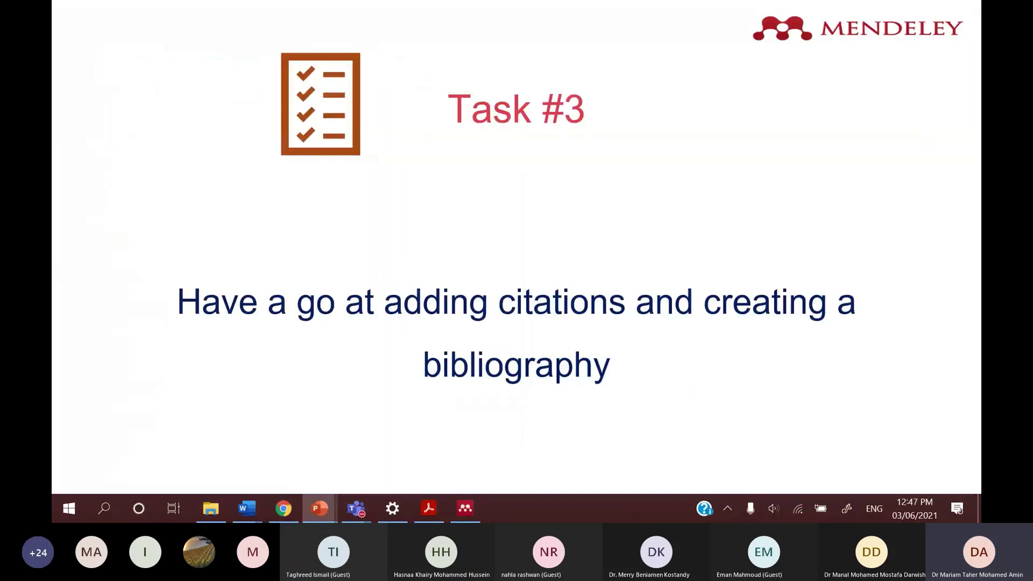
{"action": "key", "text": "Right"}
{"action": "key", "text": "Right"}
{"action": "key", "text": "Left"}
{"action": "key", "text": "Left"}
{"action": "key", "text": "Escape"}
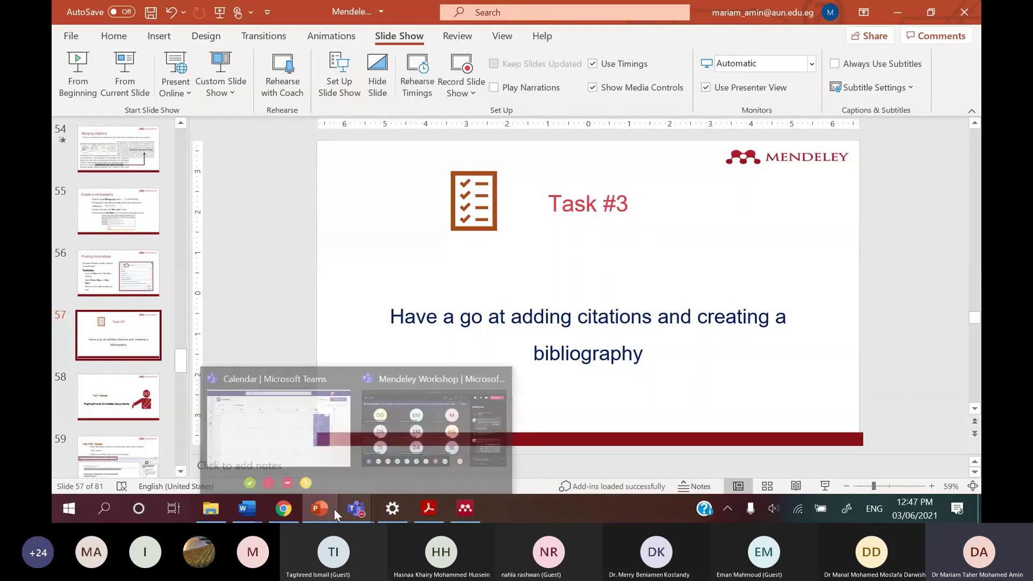
Switch to the Tasks document in Word, review its task list, source documents and essay sections, and minimise the window.
{"action": "mouse_move", "coordinate": [247, 508]}
{"action": "left_click", "coordinate": [209, 463]}
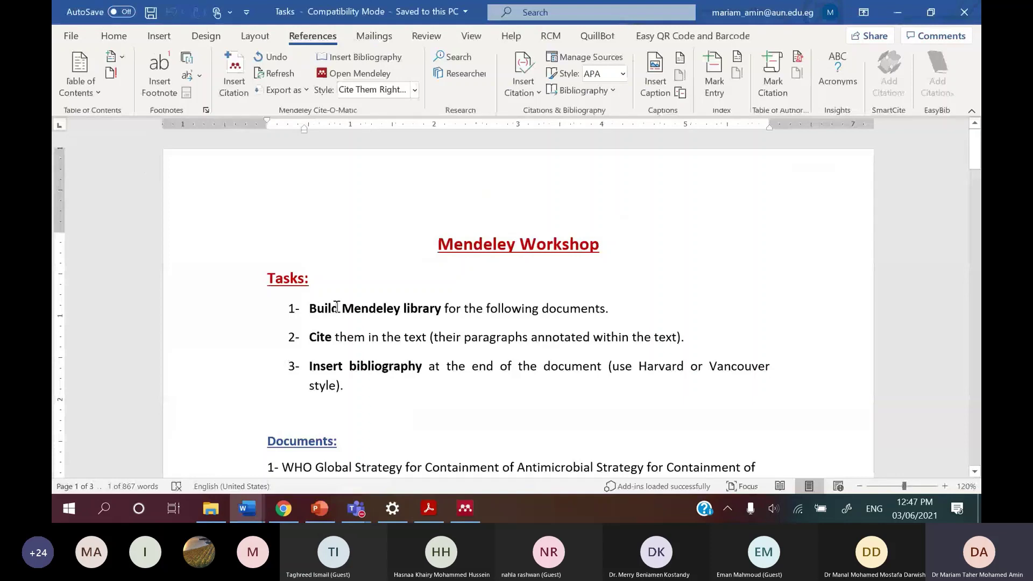
{"action": "scroll", "coordinate": [414, 330], "scroll_direction": "down", "scroll_amount": 5}
{"action": "scroll", "coordinate": [409, 323], "scroll_direction": "down", "scroll_amount": 10}
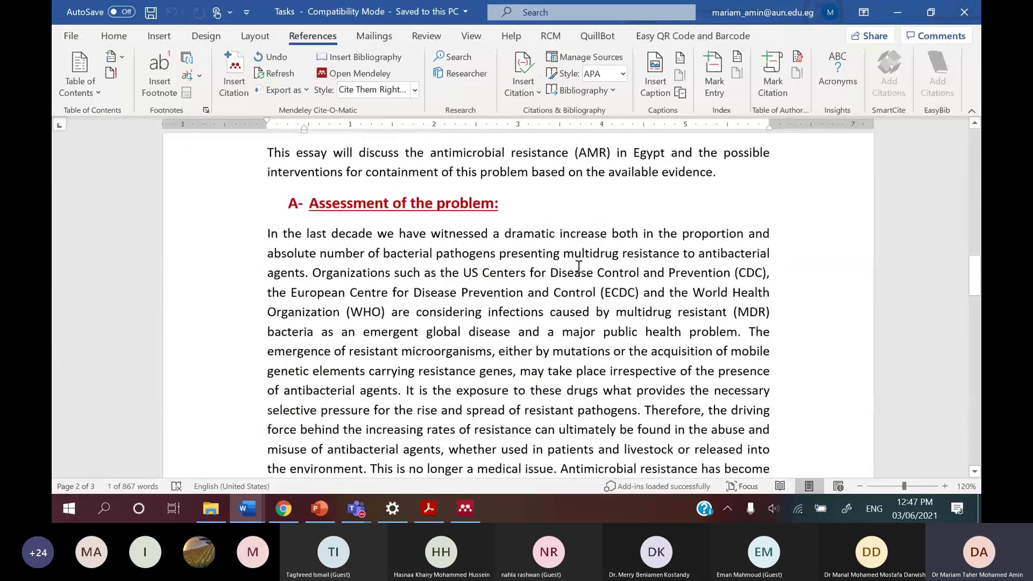
{"action": "scroll", "coordinate": [591, 291], "scroll_direction": "down", "scroll_amount": 5}
{"action": "left_click", "coordinate": [609, 309]}
{"action": "scroll", "coordinate": [609, 309], "scroll_direction": "up", "scroll_amount": 15}
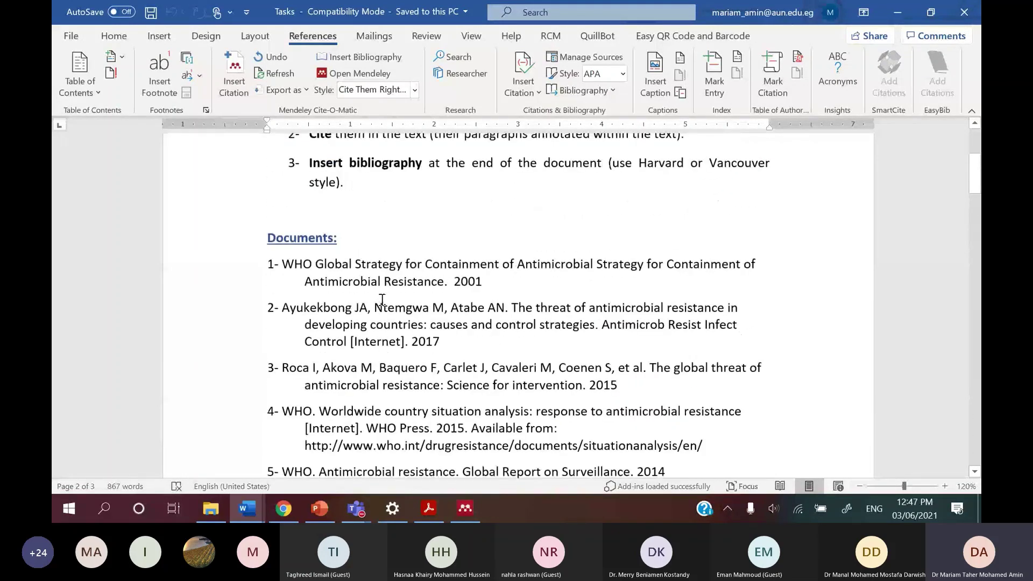
{"action": "scroll", "coordinate": [318, 322], "scroll_direction": "down", "scroll_amount": 20}
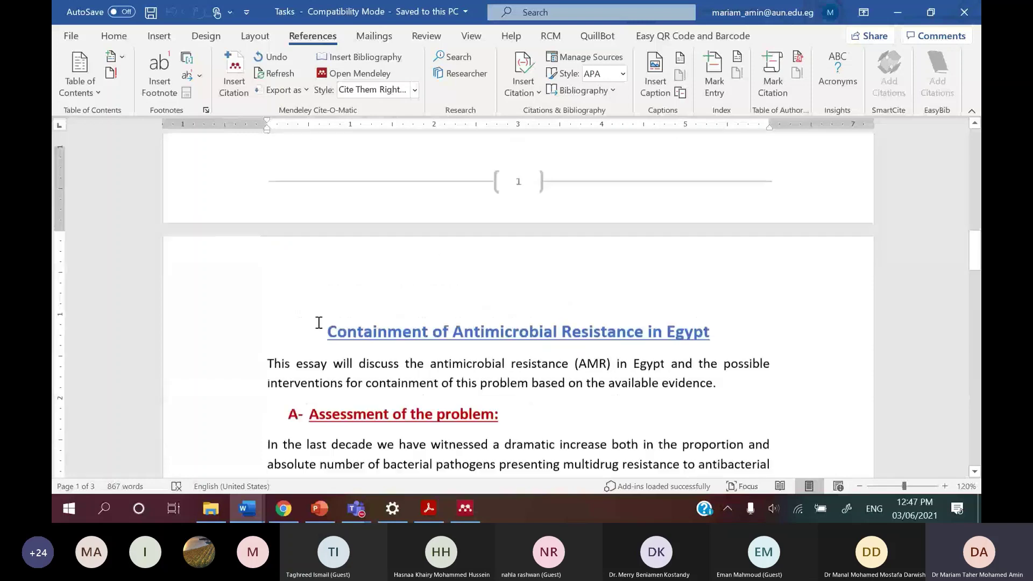
{"action": "scroll", "coordinate": [632, 321], "scroll_direction": "down", "scroll_amount": 1}
{"action": "scroll", "coordinate": [633, 320], "scroll_direction": "down", "scroll_amount": 8}
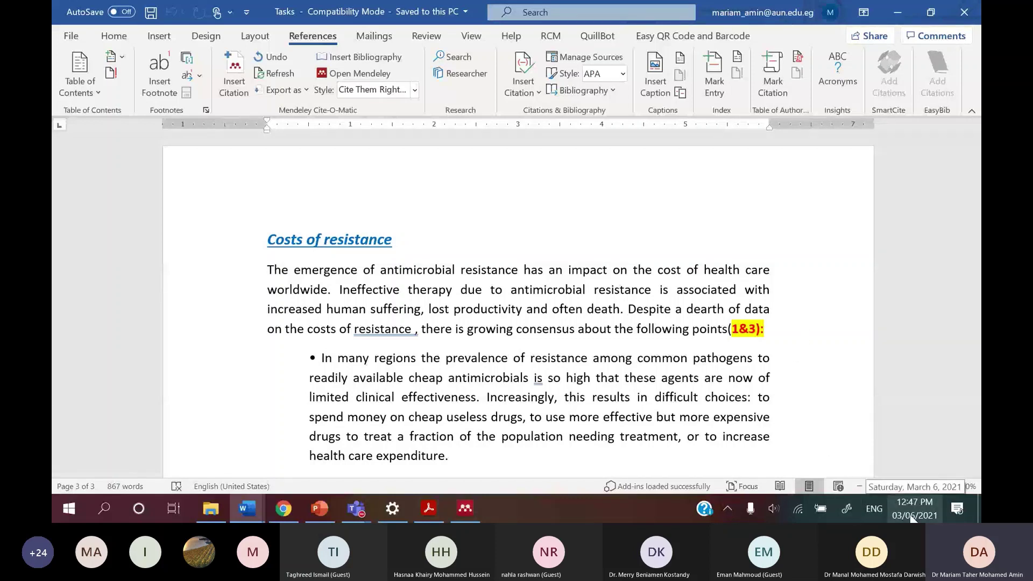
{"action": "left_click", "coordinate": [899, 12]}
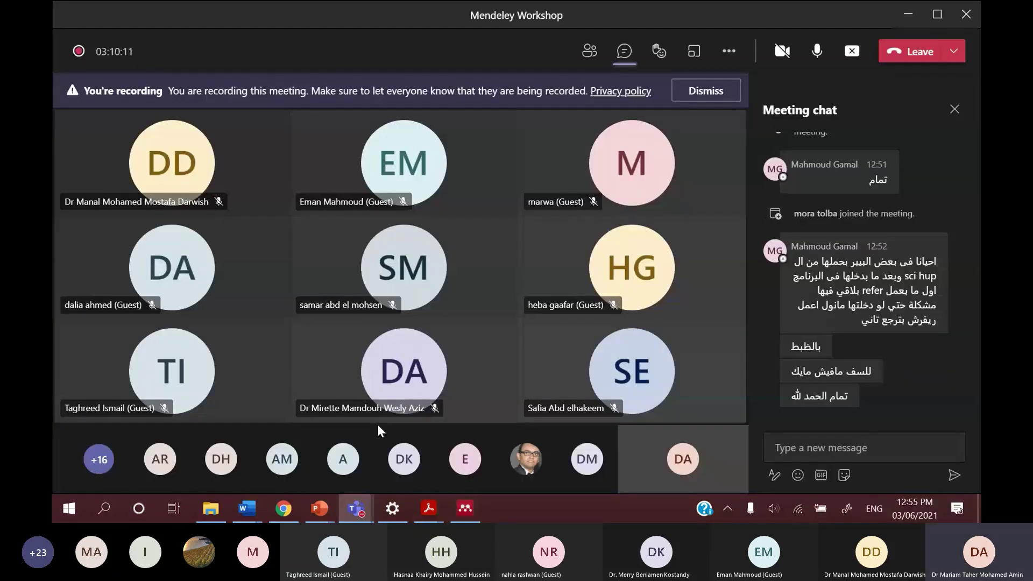
Reopen the Tasks document in Word and review the listed source documents and the highlighted numbers marking where citations belong.
{"action": "mouse_move", "coordinate": [377, 423]}
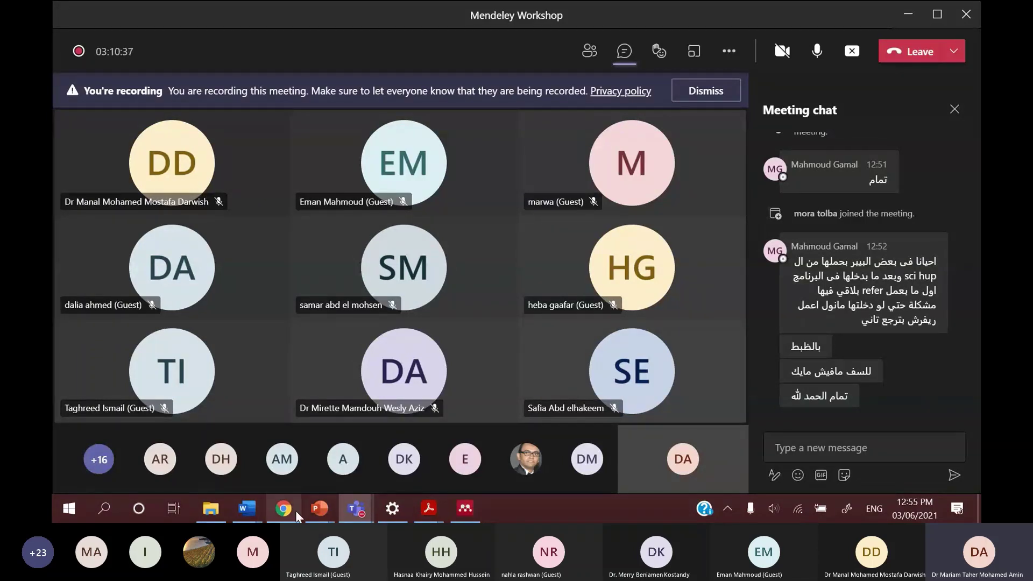
{"action": "left_click", "coordinate": [247, 508]}
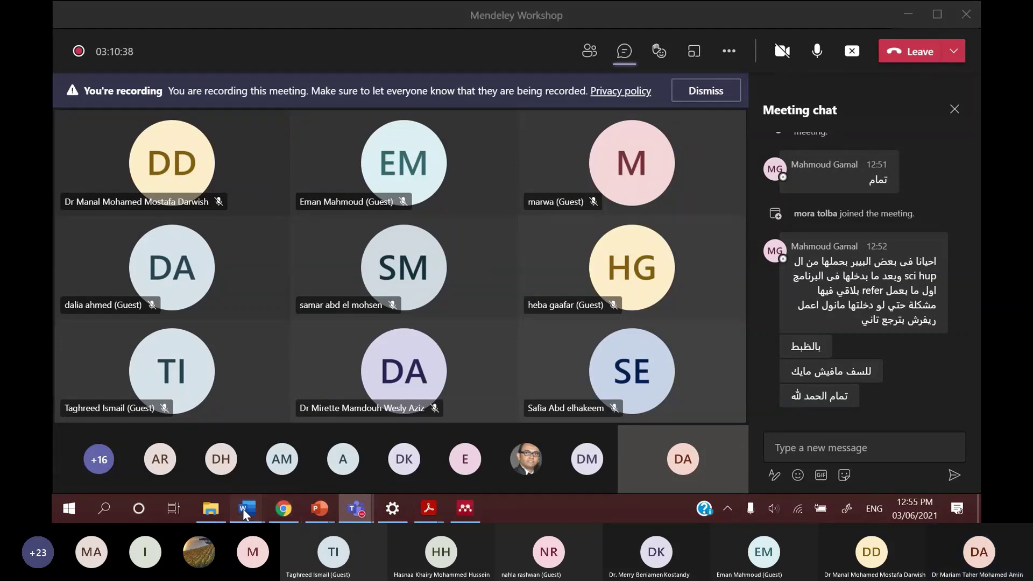
{"action": "left_click", "coordinate": [207, 466]}
{"action": "scroll", "coordinate": [413, 383], "scroll_direction": "down", "scroll_amount": 3}
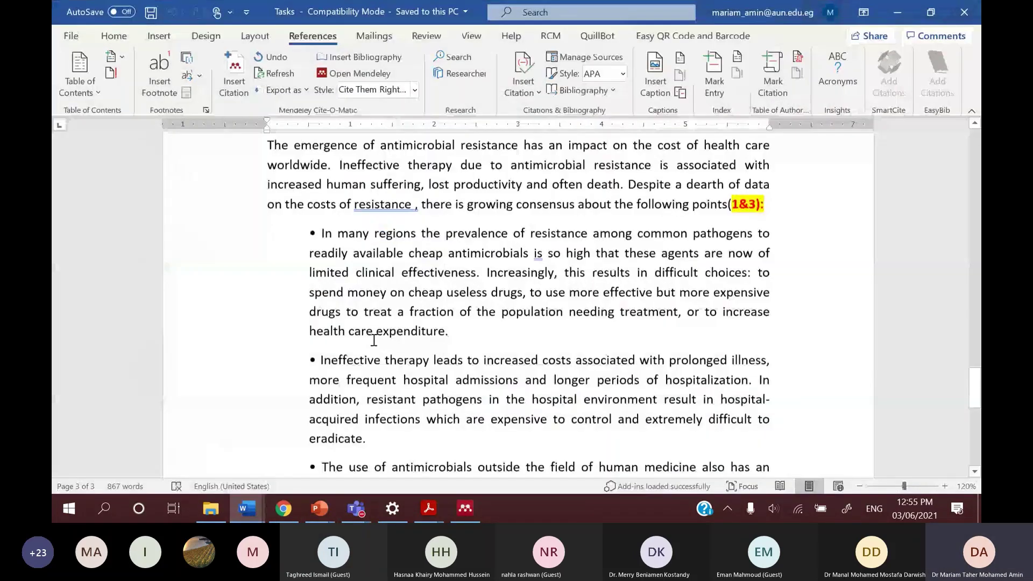
{"action": "scroll", "coordinate": [372, 340], "scroll_direction": "up", "scroll_amount": 6}
{"action": "scroll", "coordinate": [373, 340], "scroll_direction": "up", "scroll_amount": 7}
{"action": "scroll", "coordinate": [373, 340], "scroll_direction": "up", "scroll_amount": 7}
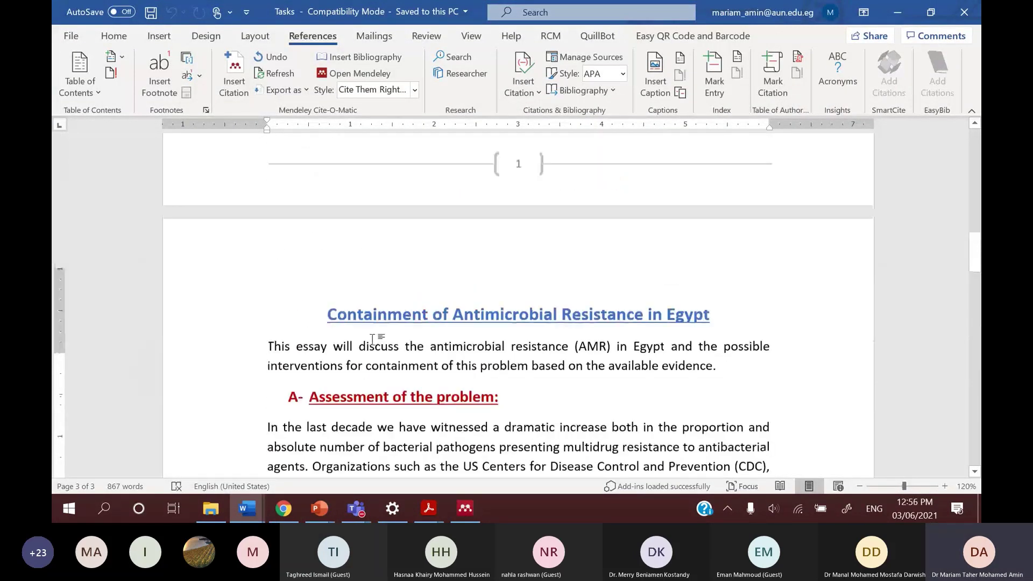
{"action": "scroll", "coordinate": [373, 340], "scroll_direction": "up", "scroll_amount": 10}
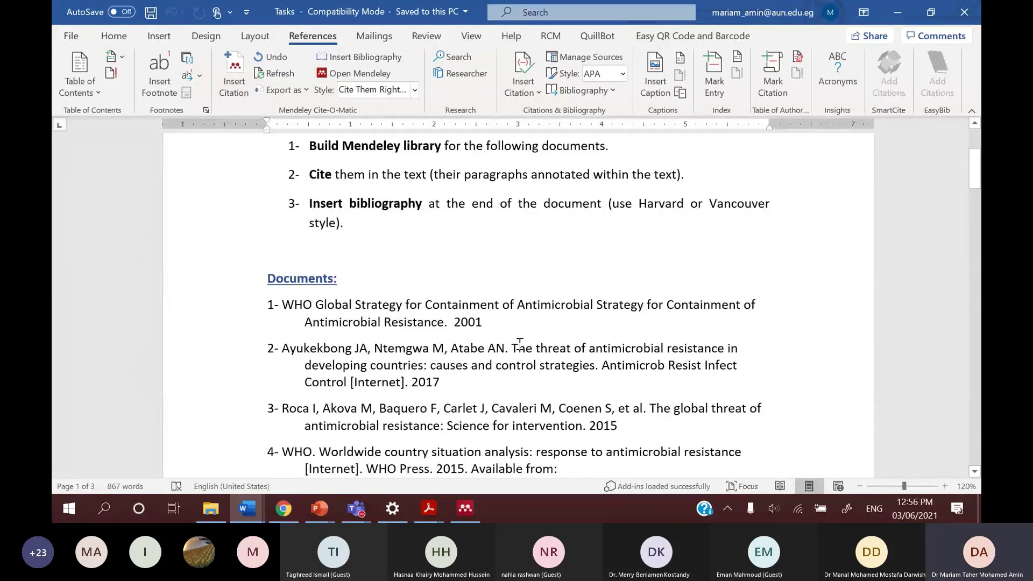
{"action": "scroll", "coordinate": [516, 333], "scroll_direction": "down", "scroll_amount": 5}
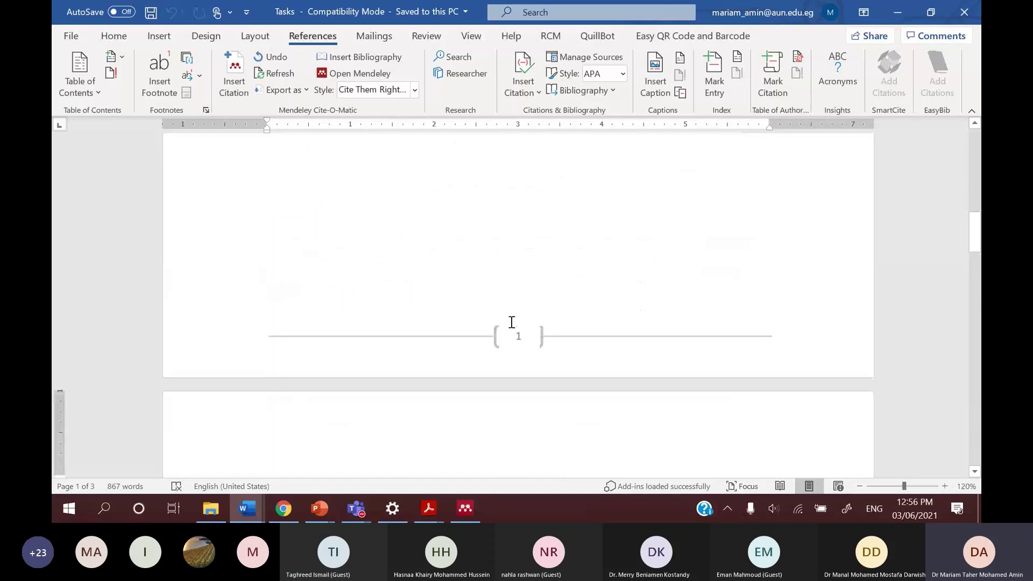
{"action": "scroll", "coordinate": [512, 321], "scroll_direction": "down", "scroll_amount": 8}
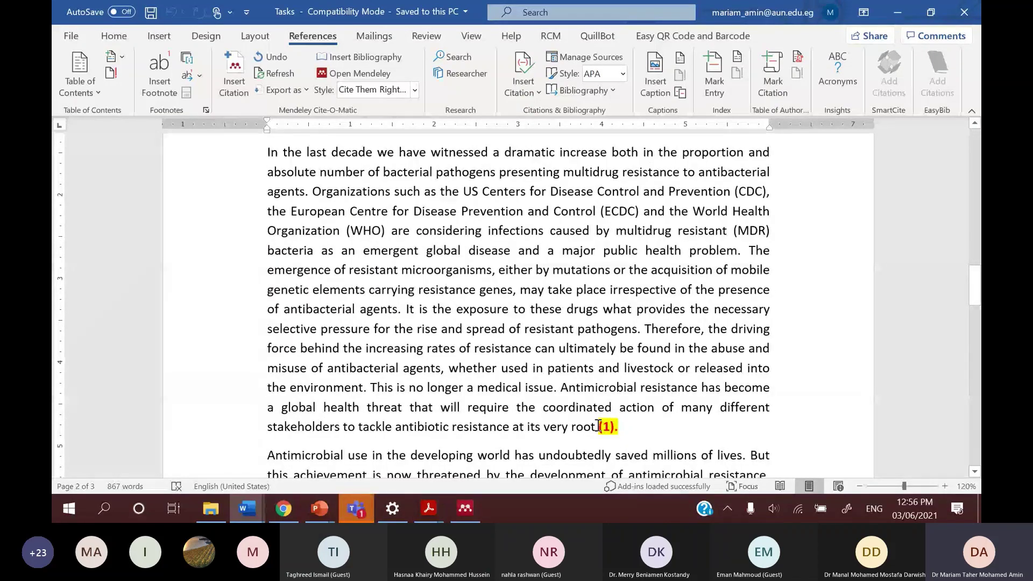
Copy the title "WHO Global Strategy for Containment of Antimicrobial Strategy for Containment of Antimicrobial Resistance" from the first entry under Documents.
{"action": "scroll", "coordinate": [598, 426], "scroll_direction": "up", "scroll_amount": 10}
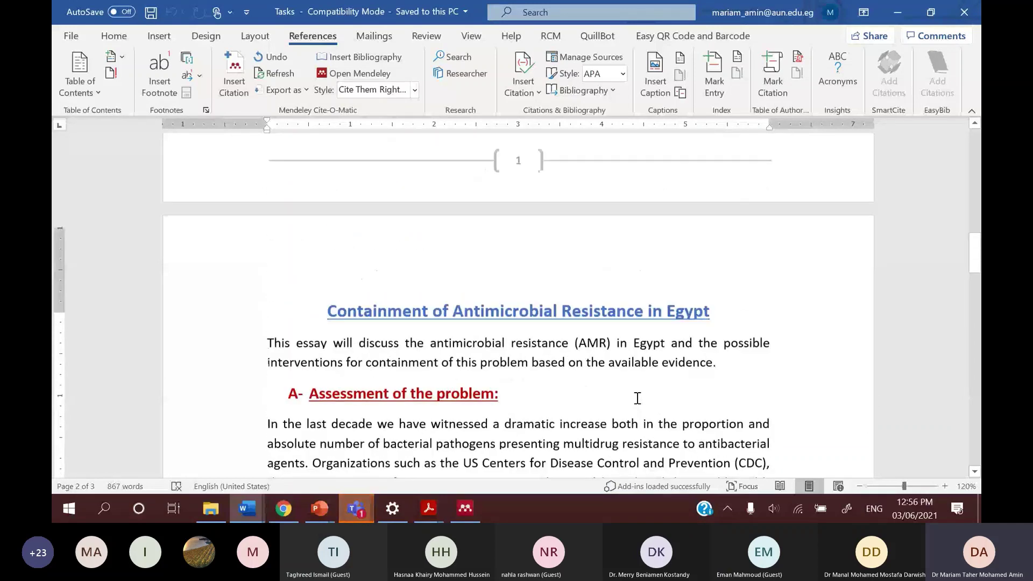
{"action": "scroll", "coordinate": [635, 398], "scroll_direction": "up", "scroll_amount": 8}
{"action": "scroll", "coordinate": [574, 368], "scroll_direction": "down", "scroll_amount": 2}
{"action": "left_click_drag", "start_coordinate": [282, 345], "coordinate": [438, 361]}
{"action": "right_click", "coordinate": [439, 361]}
{"action": "left_click", "coordinate": [484, 106]}
Replace the highlighted "(1)." placeholder ending the first paragraph of "Assessment of the problem" with a plain full stop.
{"action": "scroll", "coordinate": [559, 212], "scroll_direction": "down", "scroll_amount": 10}
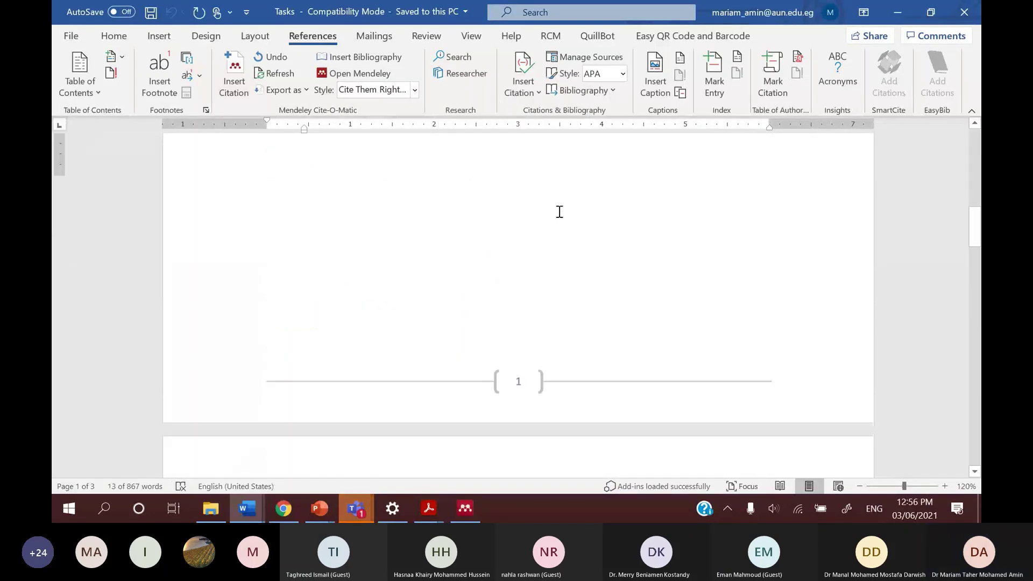
{"action": "scroll", "coordinate": [559, 212], "scroll_direction": "down", "scroll_amount": 10}
{"action": "left_click_drag", "start_coordinate": [598, 305], "coordinate": [620, 305]}
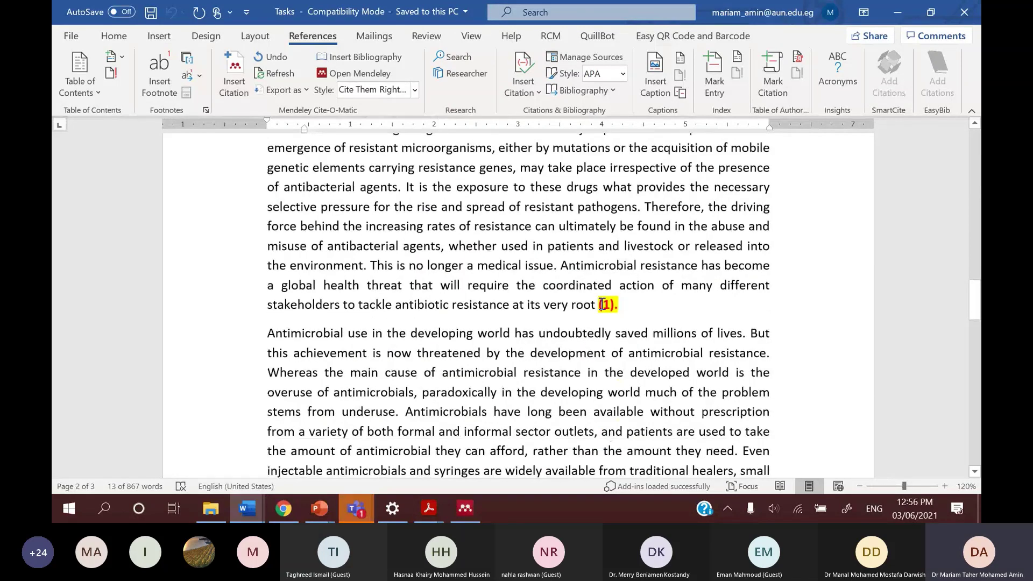
{"action": "key", "text": "Delete"}
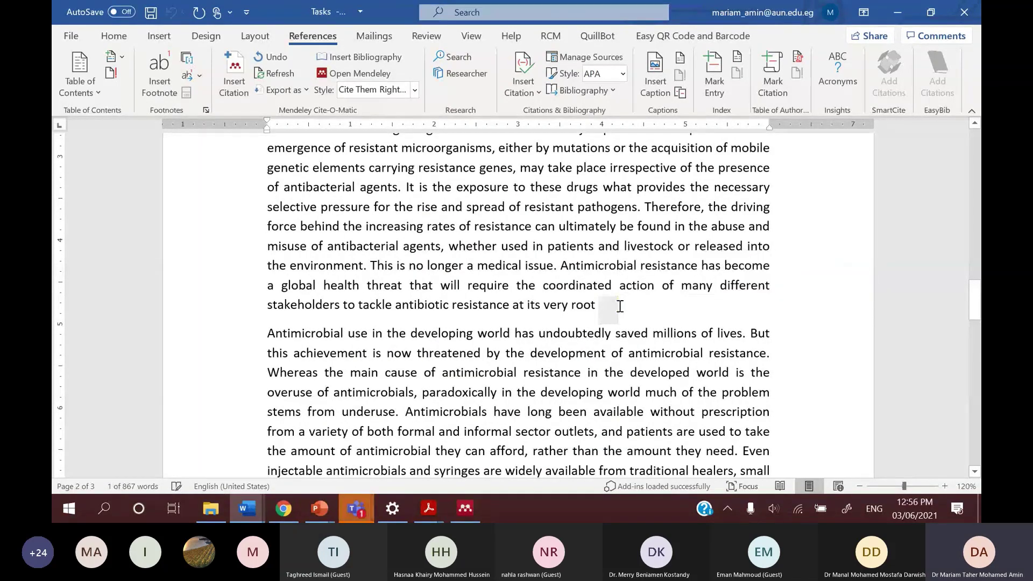
{"action": "type", "text": "."}
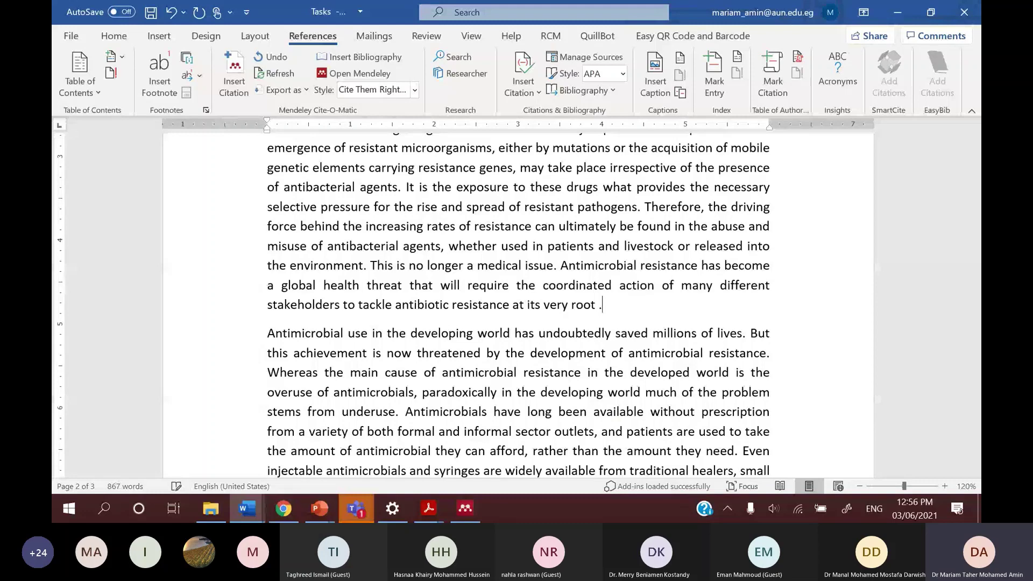
Insert a Mendeley citation for the 2016 WHO Global Strategy entry before the full stop, using the copied title, and set the citation style to Vancouver.
{"action": "left_click", "coordinate": [234, 73]}
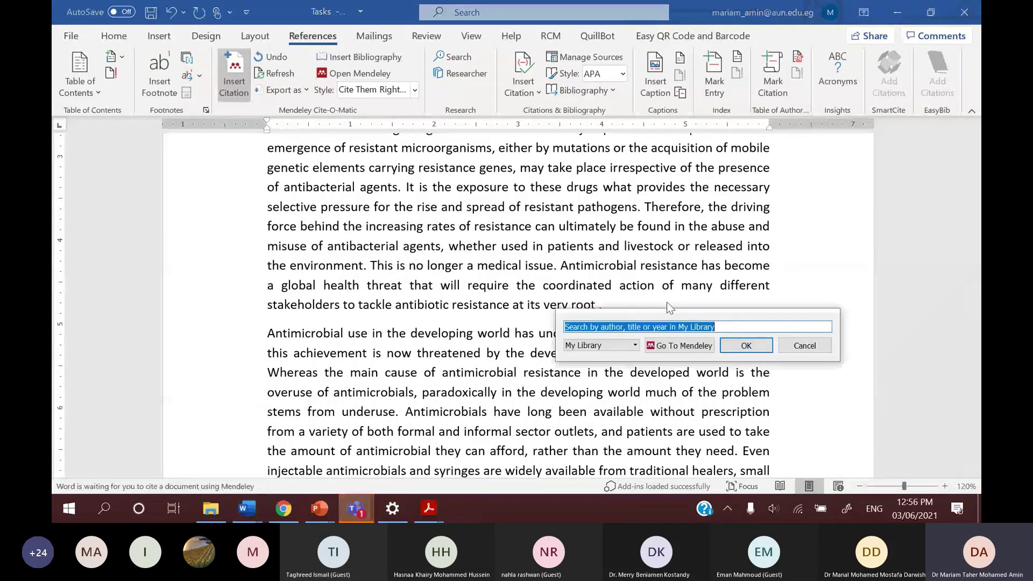
{"action": "key", "text": "ctrl+v"}
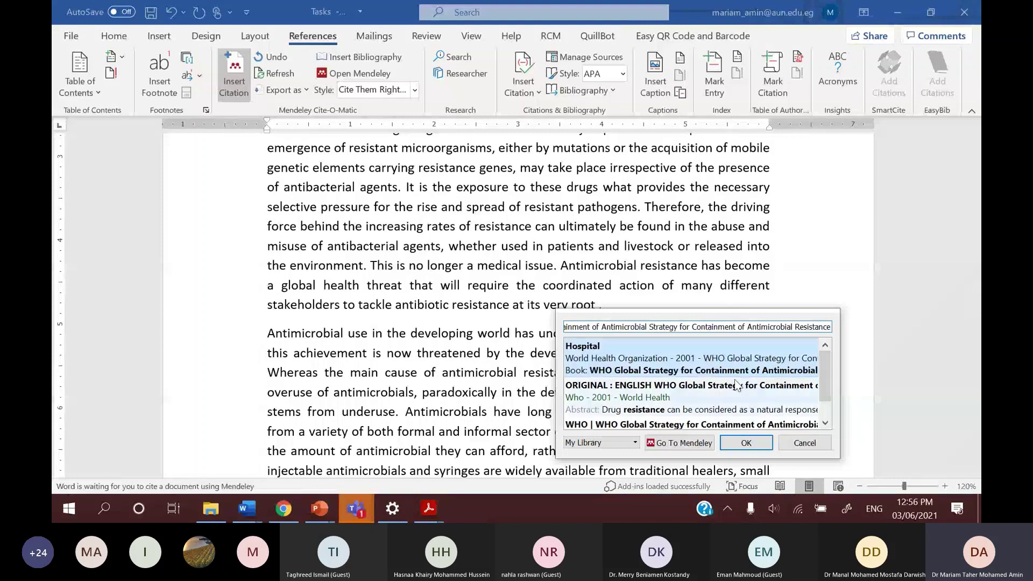
{"action": "scroll", "coordinate": [726, 387], "scroll_direction": "down", "scroll_amount": 1}
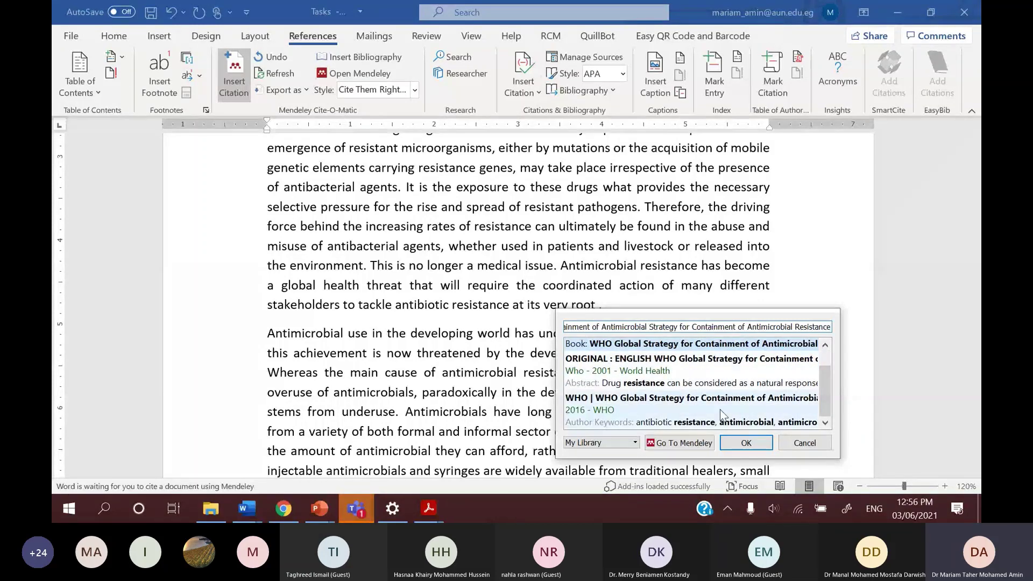
{"action": "left_click", "coordinate": [737, 413]}
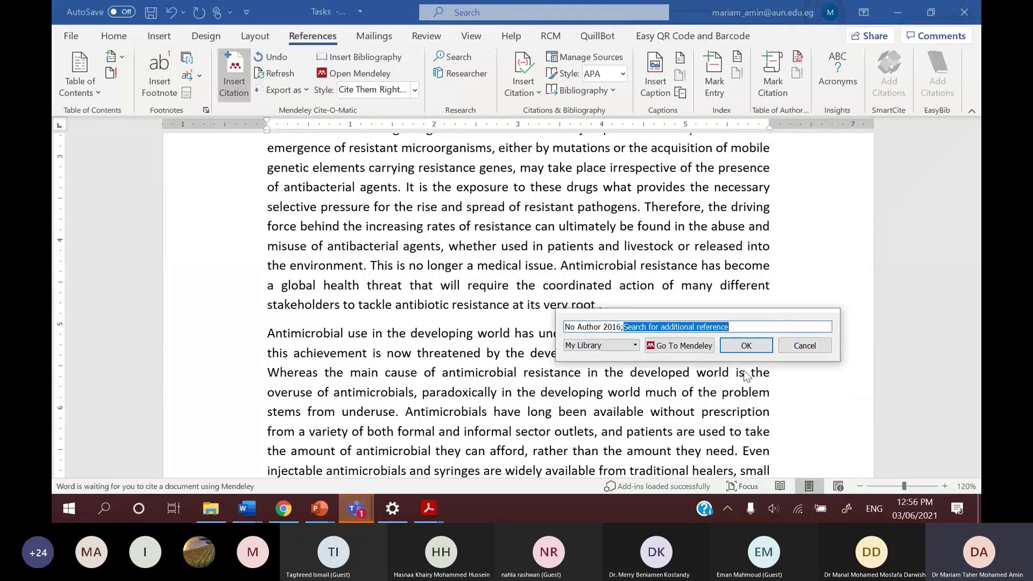
{"action": "left_click", "coordinate": [746, 345]}
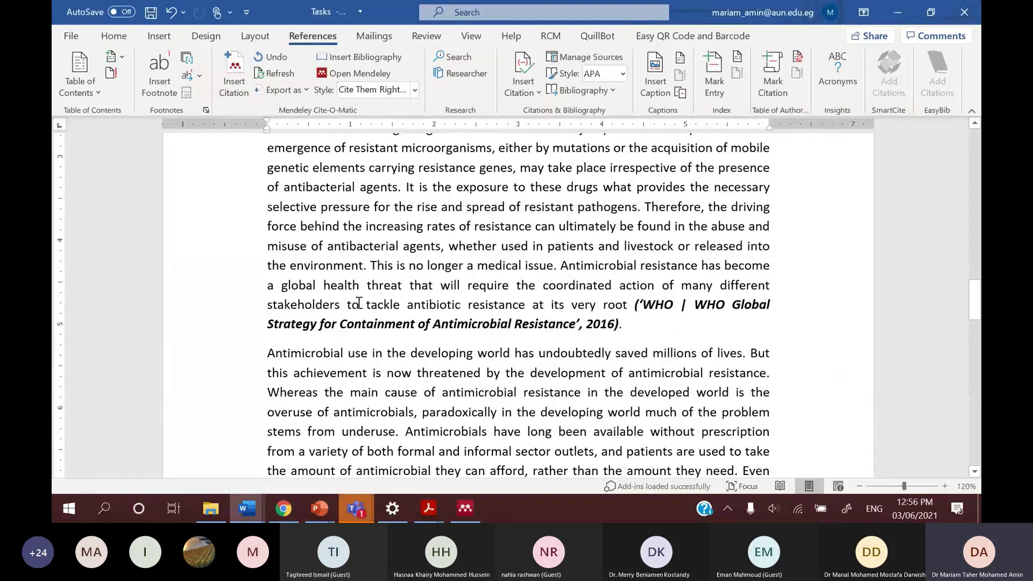
{"action": "left_click", "coordinate": [415, 92]}
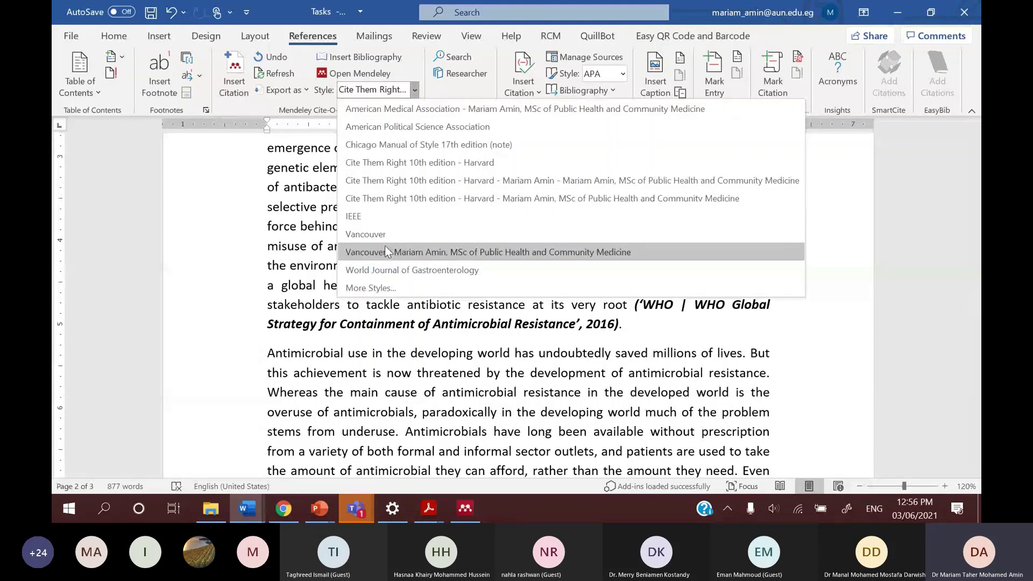
{"action": "left_click", "coordinate": [386, 248]}
Copy the title "The threat of antimicrobial resistance in developing countries: causes and control strategies" from the second entry under Documents.
{"action": "scroll", "coordinate": [699, 350], "scroll_direction": "up", "scroll_amount": 15}
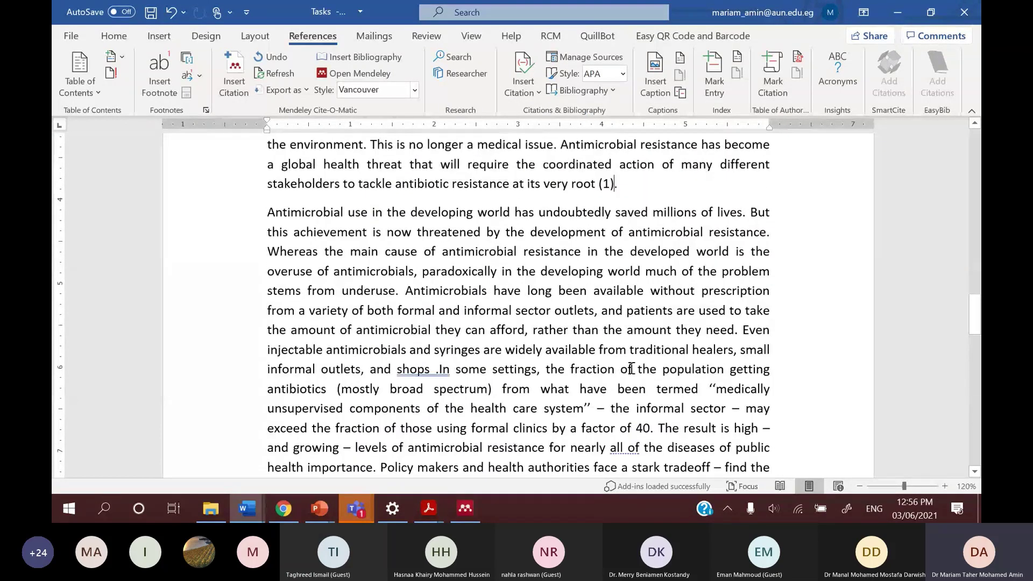
{"action": "scroll", "coordinate": [632, 324], "scroll_direction": "up", "scroll_amount": 3}
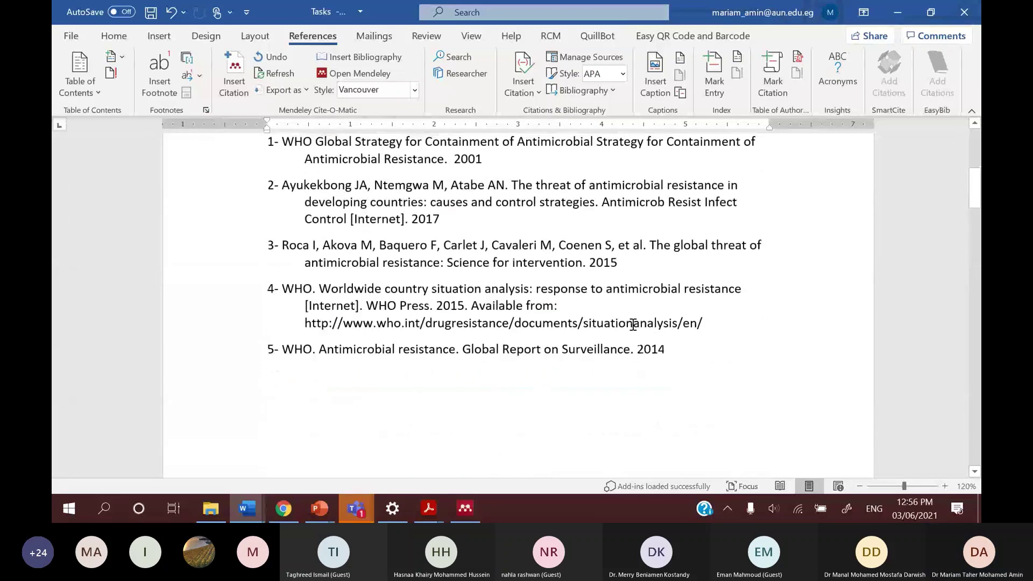
{"action": "scroll", "coordinate": [517, 225], "scroll_direction": "up", "scroll_amount": 1}
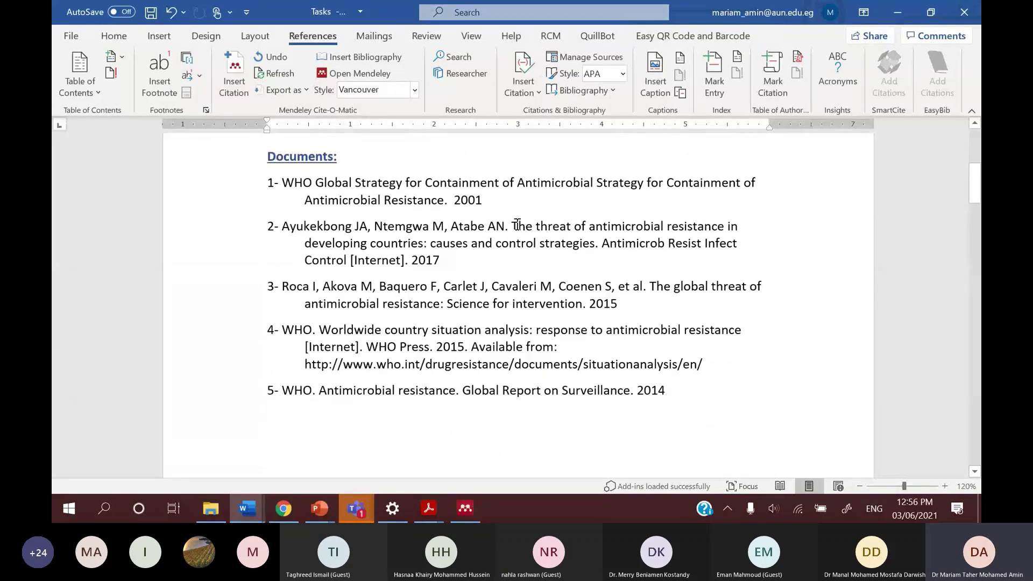
{"action": "left_click_drag", "start_coordinate": [517, 224], "coordinate": [597, 244]}
{"action": "right_click", "coordinate": [589, 247]}
{"action": "left_click", "coordinate": [622, 240]}
Replace the highlighted "(2)." ending the antimicrobial use paragraph with a full stop and insert a Mendeley citation using the copied title.
{"action": "scroll", "coordinate": [641, 278], "scroll_direction": "down", "scroll_amount": 15}
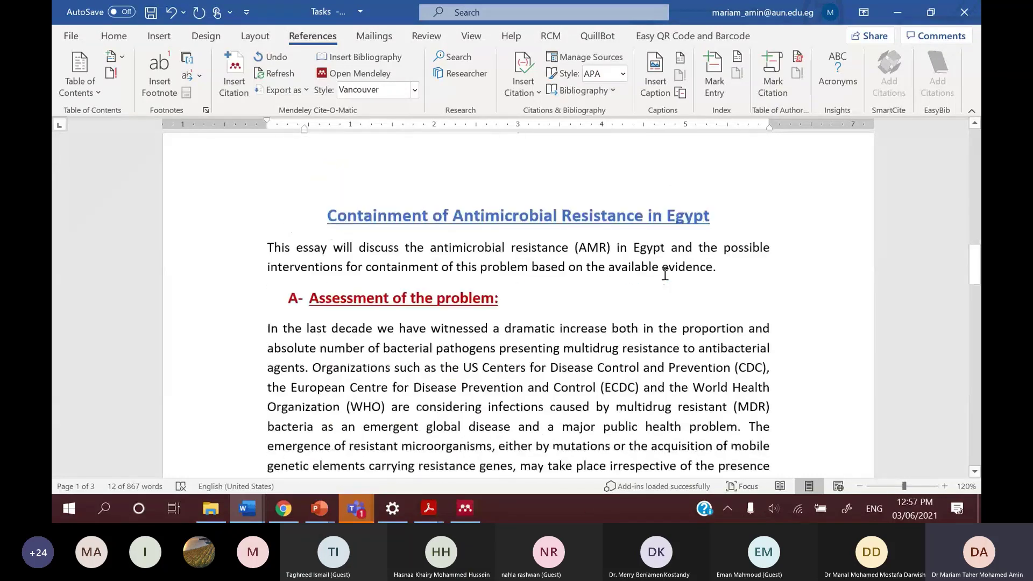
{"action": "scroll", "coordinate": [666, 275], "scroll_direction": "down", "scroll_amount": 1}
{"action": "left_click", "coordinate": [628, 425]}
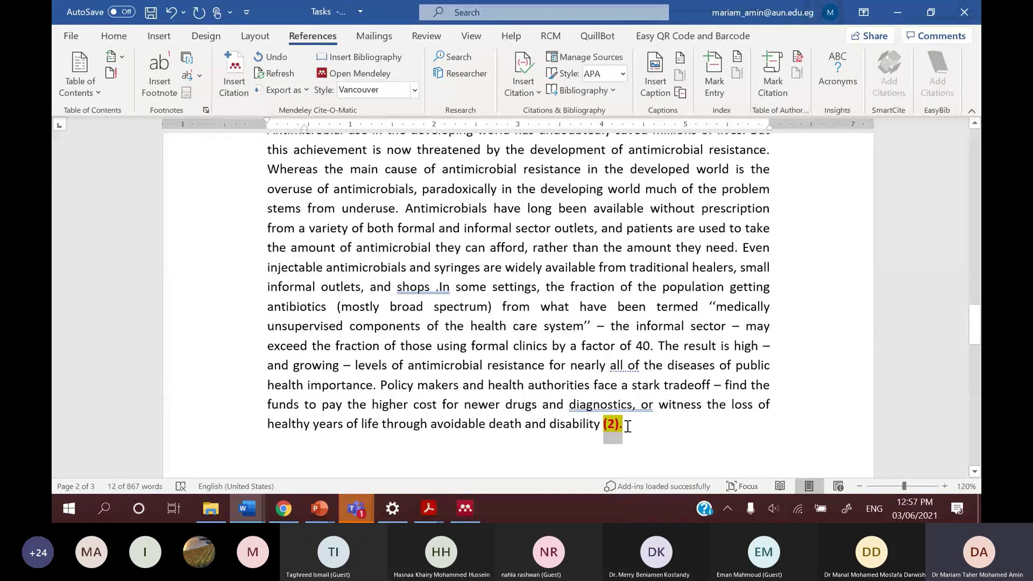
{"action": "key", "text": "BackSpace"}
{"action": "key", "text": "BackSpace"}
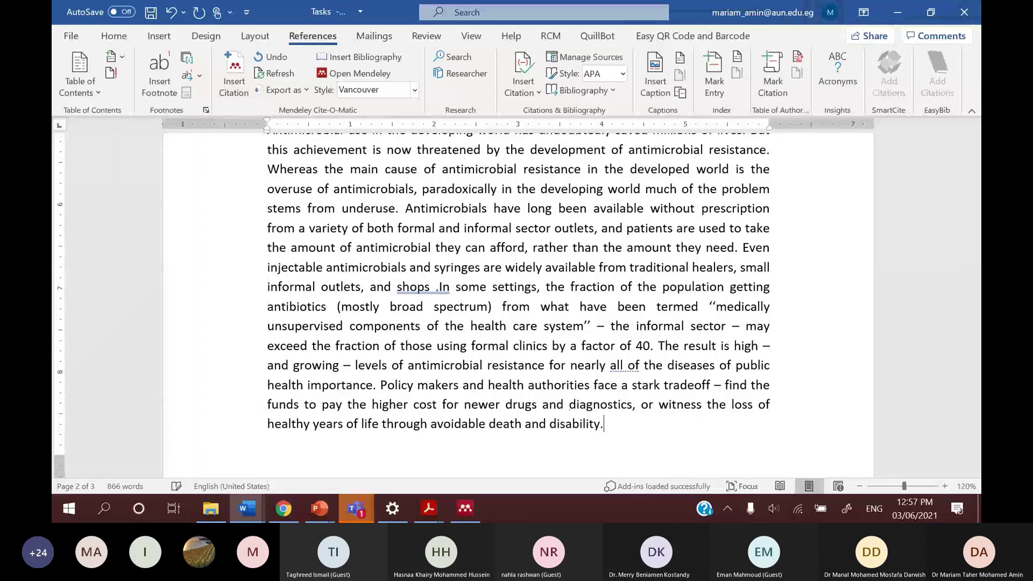
{"action": "left_click", "coordinate": [230, 79]}
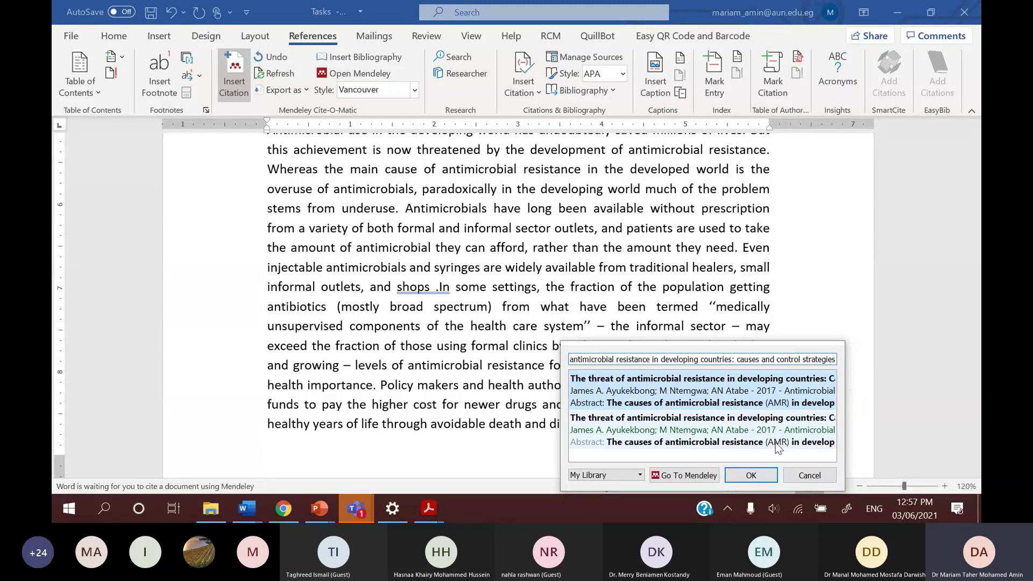
{"action": "left_click", "coordinate": [752, 473]}
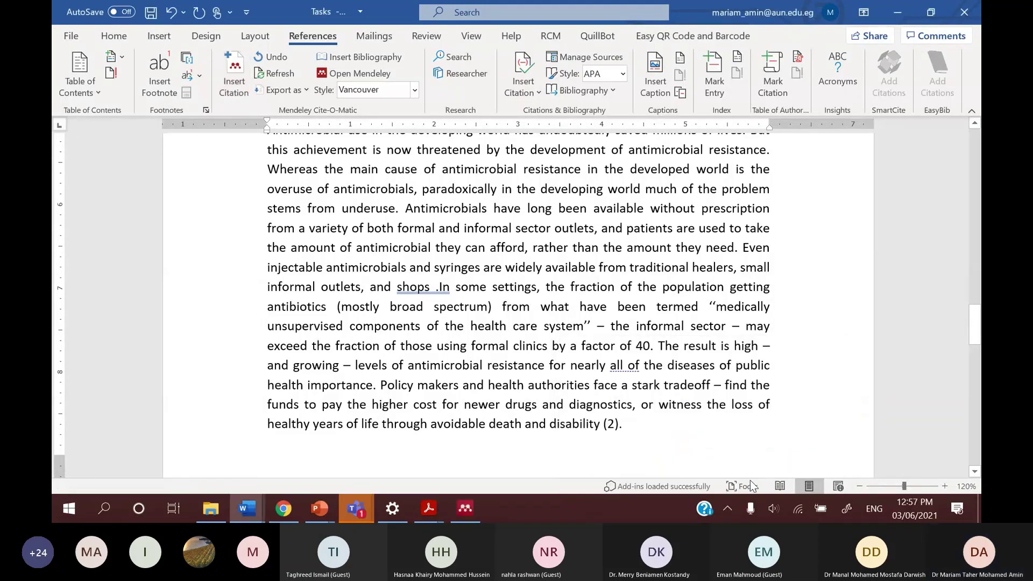
Insert a second Mendeley citation after the "(2)" citation, using the duplicate library entry titled "The threat of antimicrobial resistance in developing countries: causes and control strategies".
{"action": "left_click", "coordinate": [234, 73]}
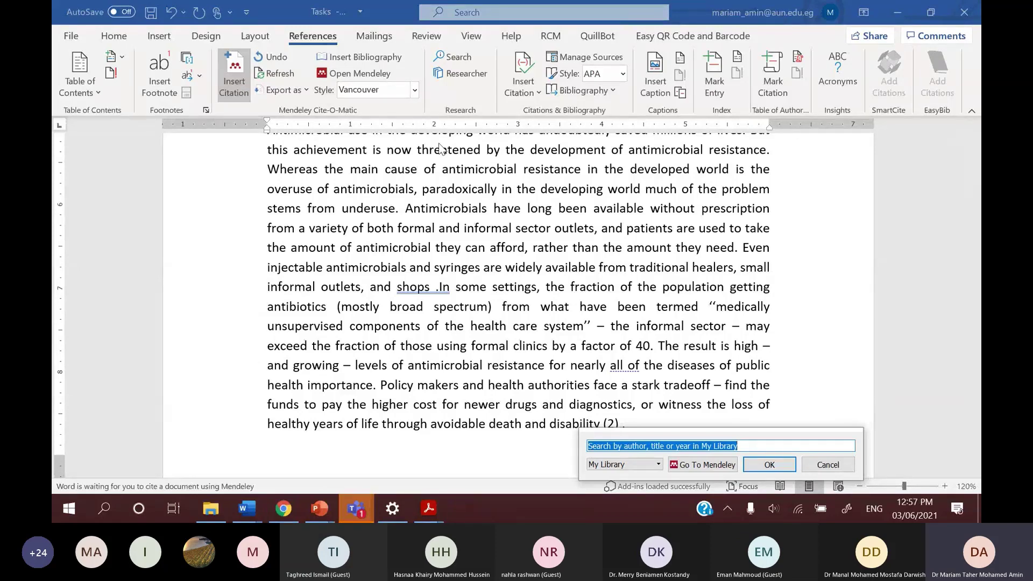
{"action": "type", "text": "The threat of antimicrobial resistance in developing countries: causes and control strategies"}
{"action": "left_click", "coordinate": [777, 380]}
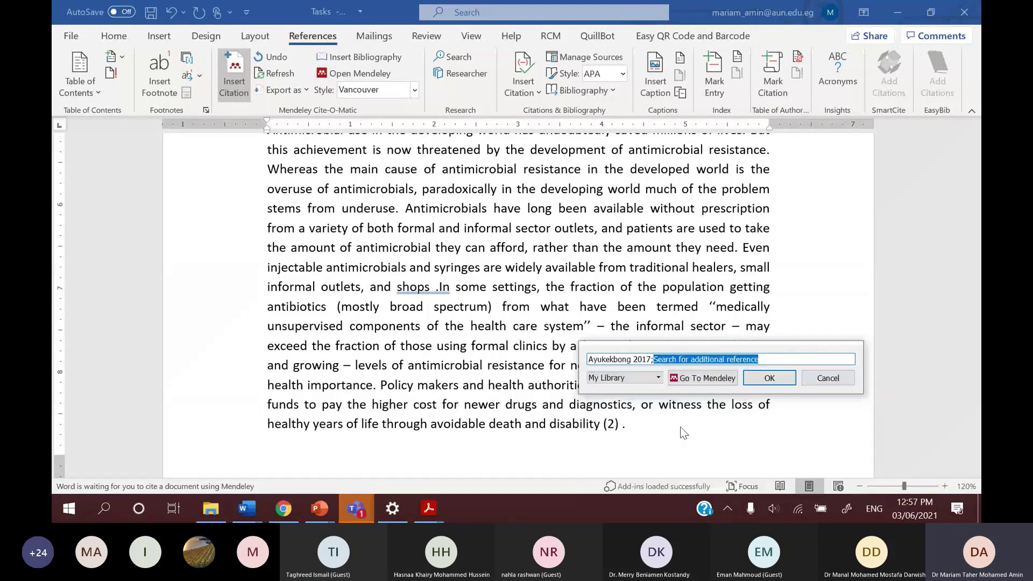
{"action": "left_click", "coordinate": [770, 378]}
{"action": "left_click", "coordinate": [636, 429]}
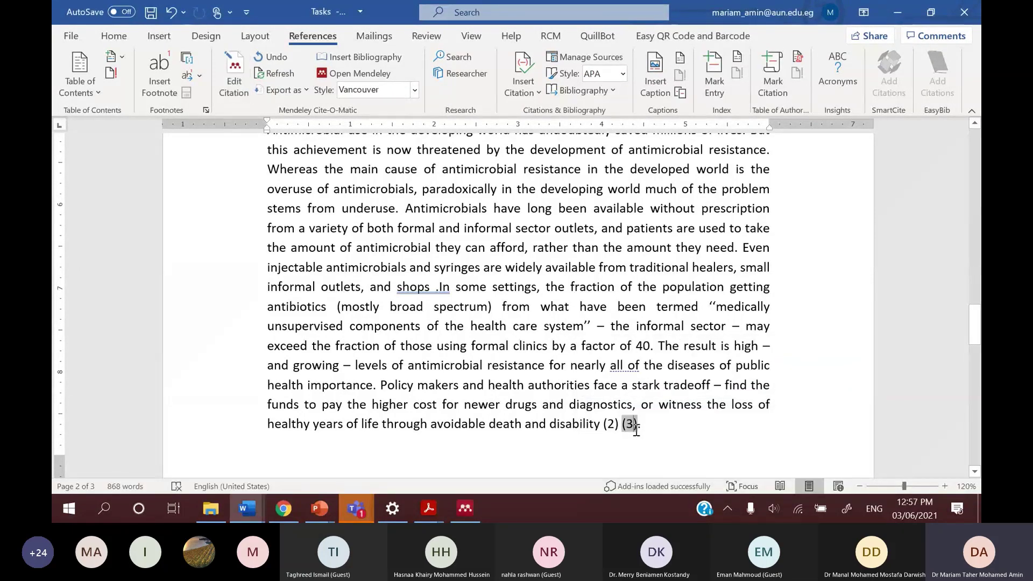
{"action": "left_click", "coordinate": [637, 425]}
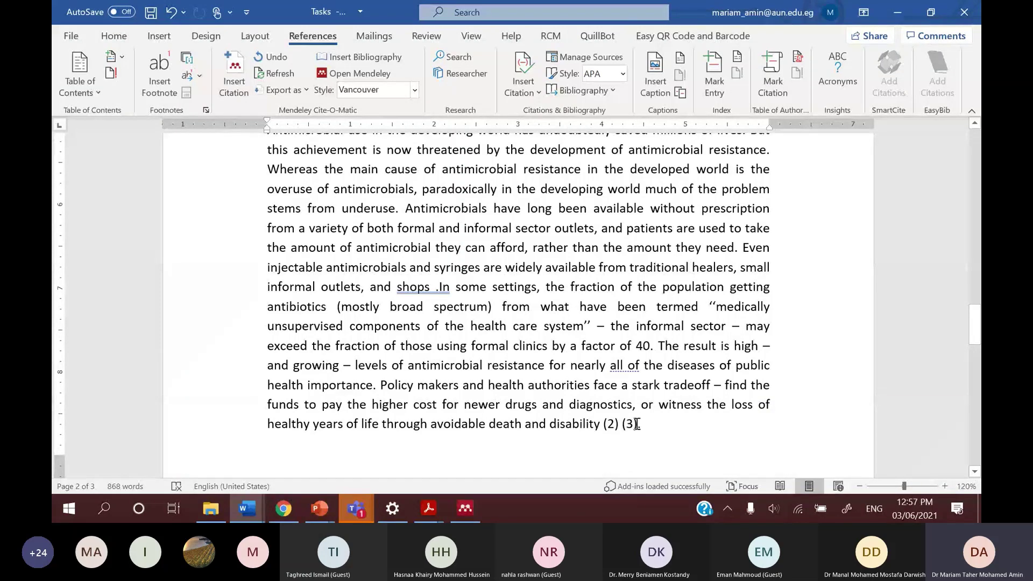
{"action": "left_click", "coordinate": [633, 424]}
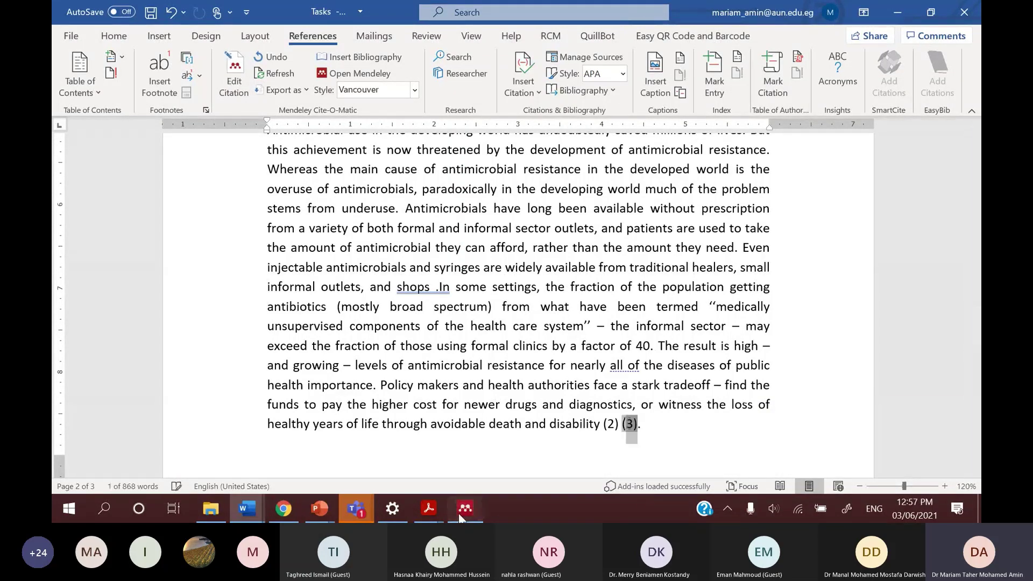
In Mendeley Desktop, check All Documents for duplicates and confirm the merge of each duplicate set.
{"action": "left_click", "coordinate": [465, 509]}
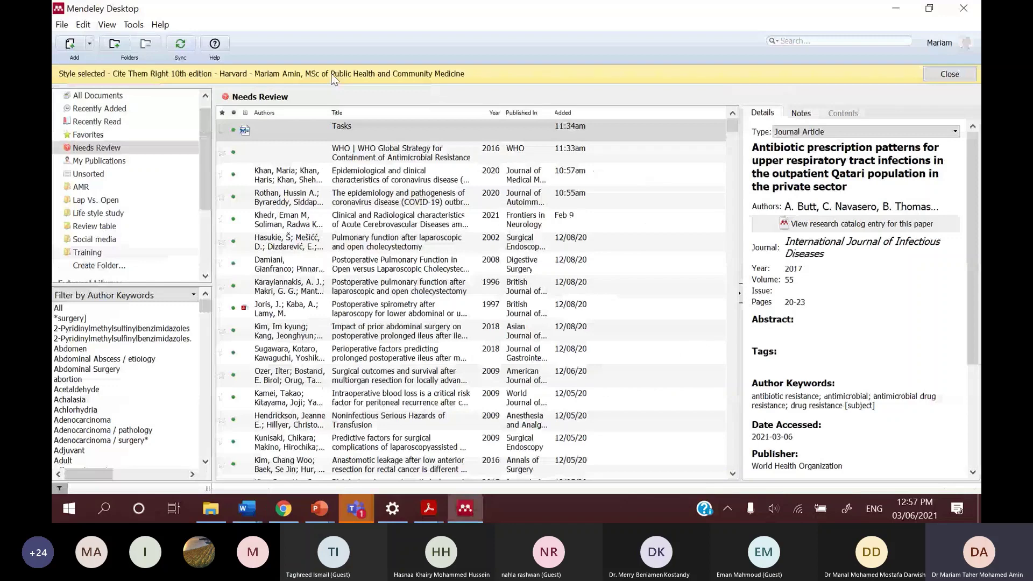
{"action": "left_click", "coordinate": [133, 24]}
{"action": "left_click", "coordinate": [173, 95]}
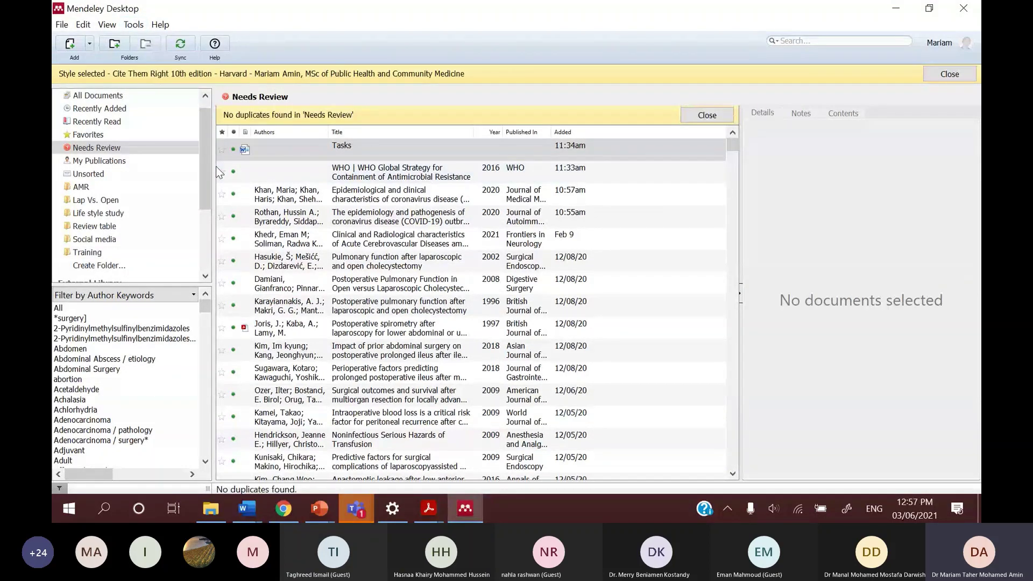
{"action": "left_click", "coordinate": [153, 108]}
{"action": "left_click", "coordinate": [151, 95]}
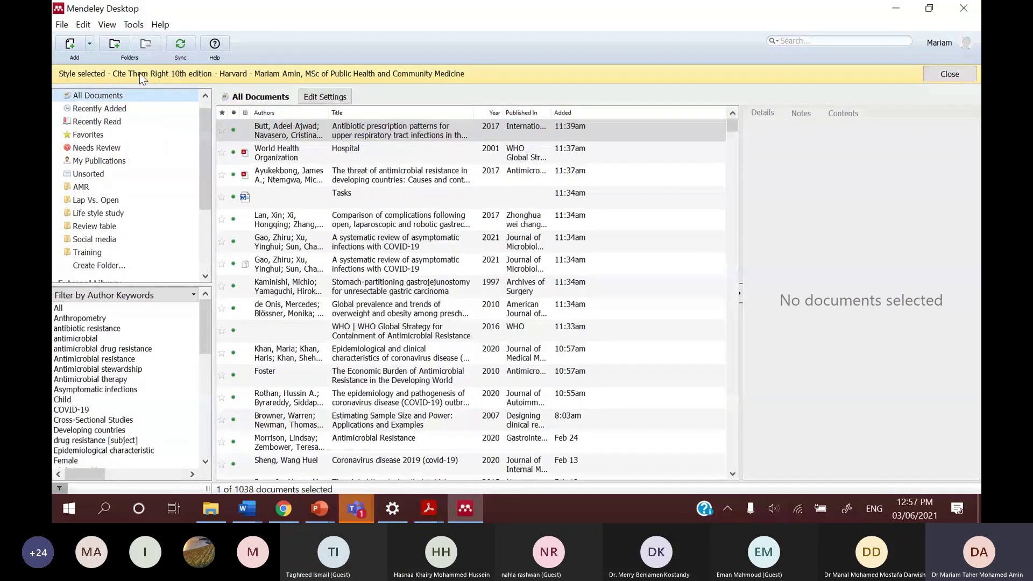
{"action": "left_click", "coordinate": [133, 24]}
{"action": "left_click", "coordinate": [175, 92]}
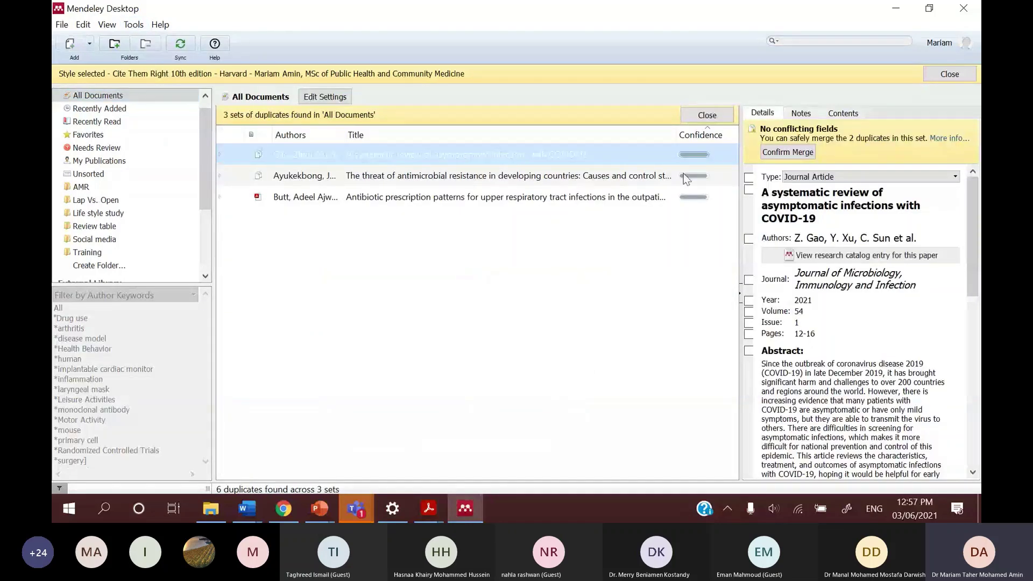
{"action": "left_click", "coordinate": [787, 152]}
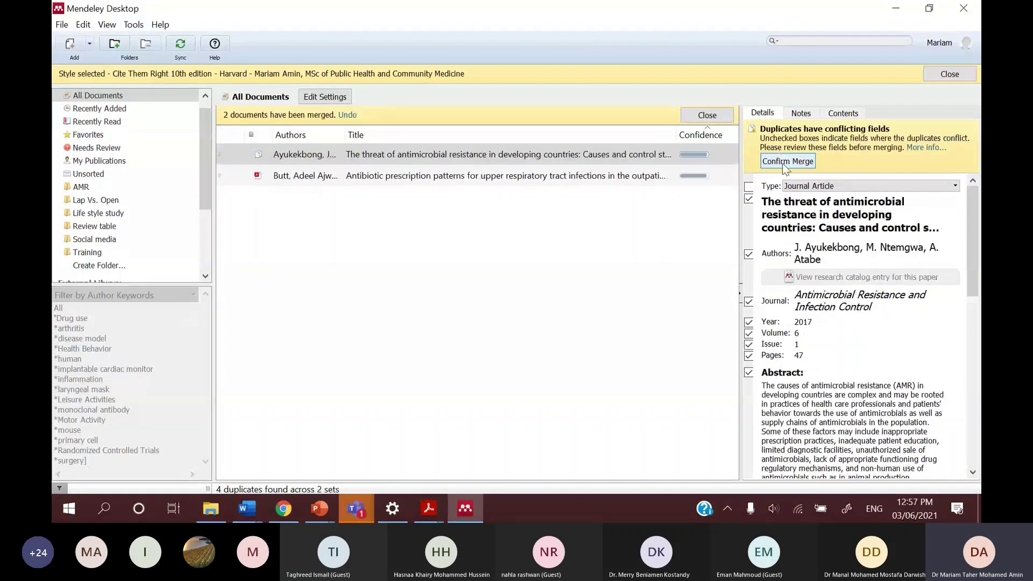
{"action": "left_click", "coordinate": [785, 163]}
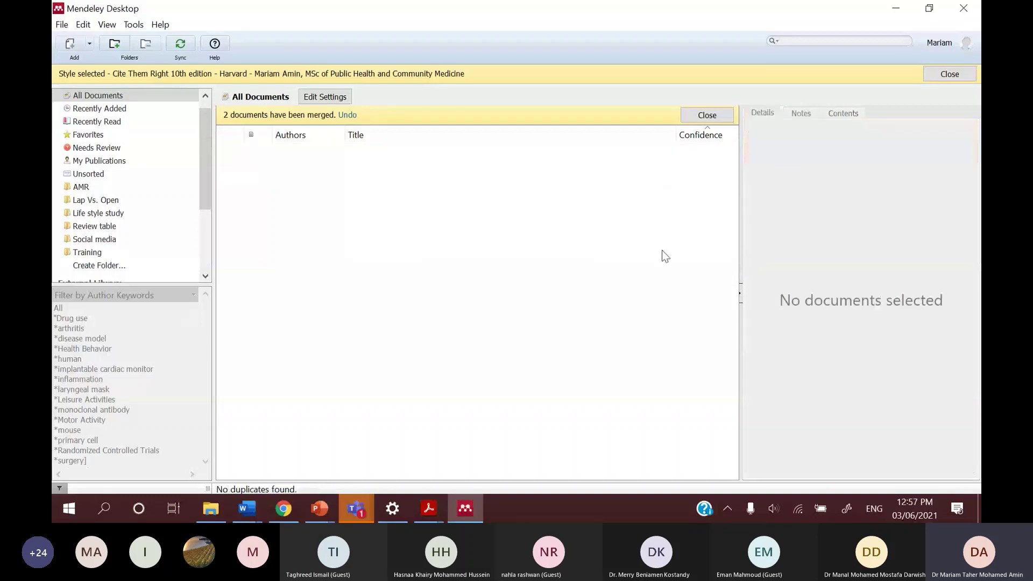
Back in Word, refresh the citations using the existing documents instead of the trashed ones, and delete the repeated citation at the paragraph's end.
{"action": "left_click", "coordinate": [891, 10]}
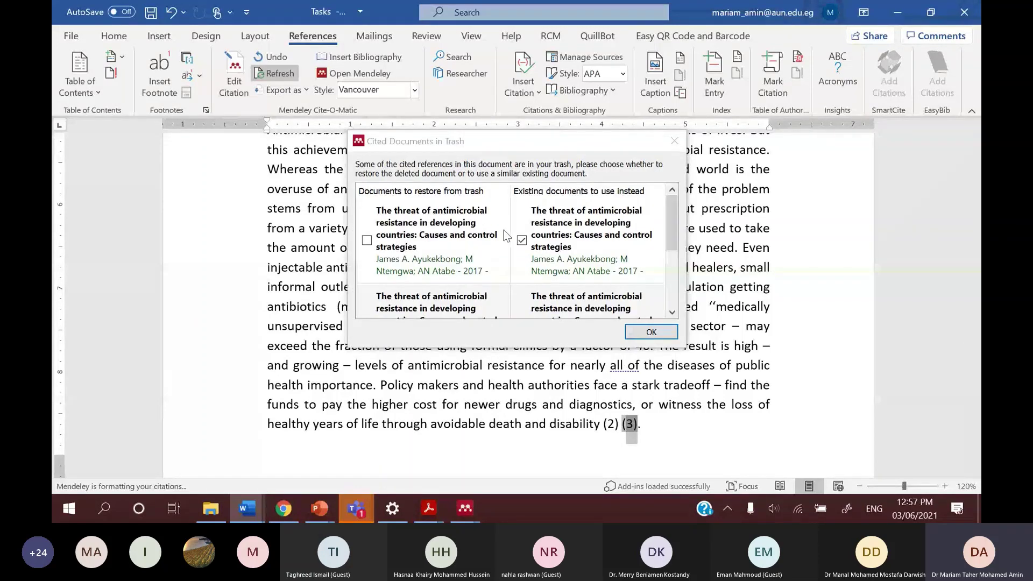
{"action": "scroll", "coordinate": [527, 220], "scroll_direction": "down", "scroll_amount": 1}
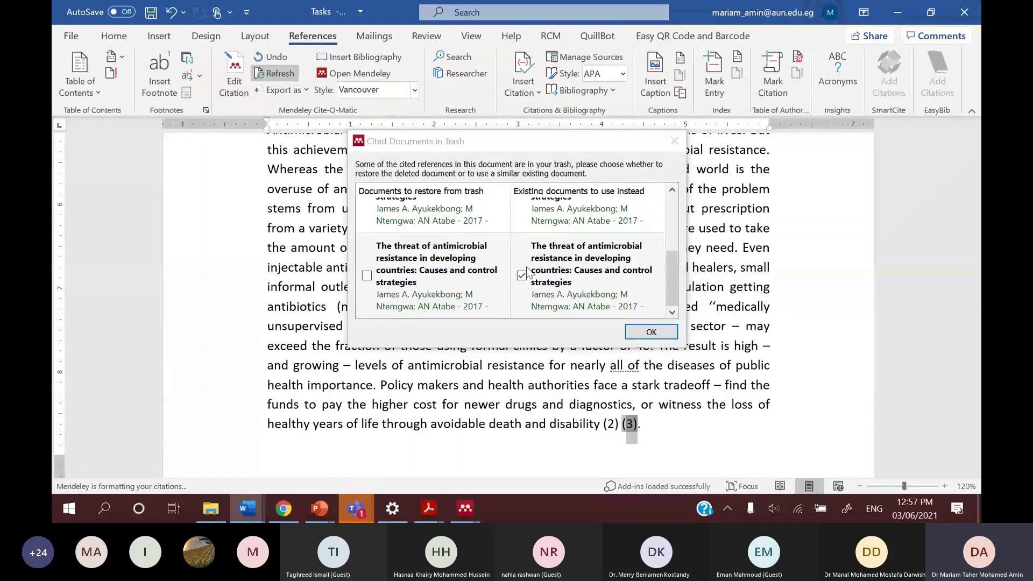
{"action": "key", "text": "Return"}
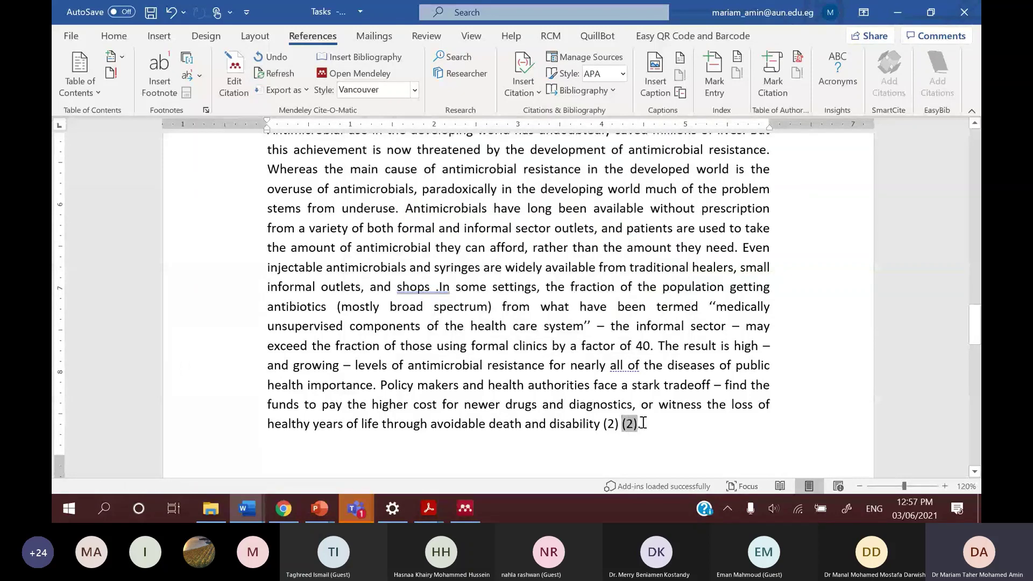
{"action": "double_click", "coordinate": [613, 431]}
{"action": "key", "text": "Delete"}
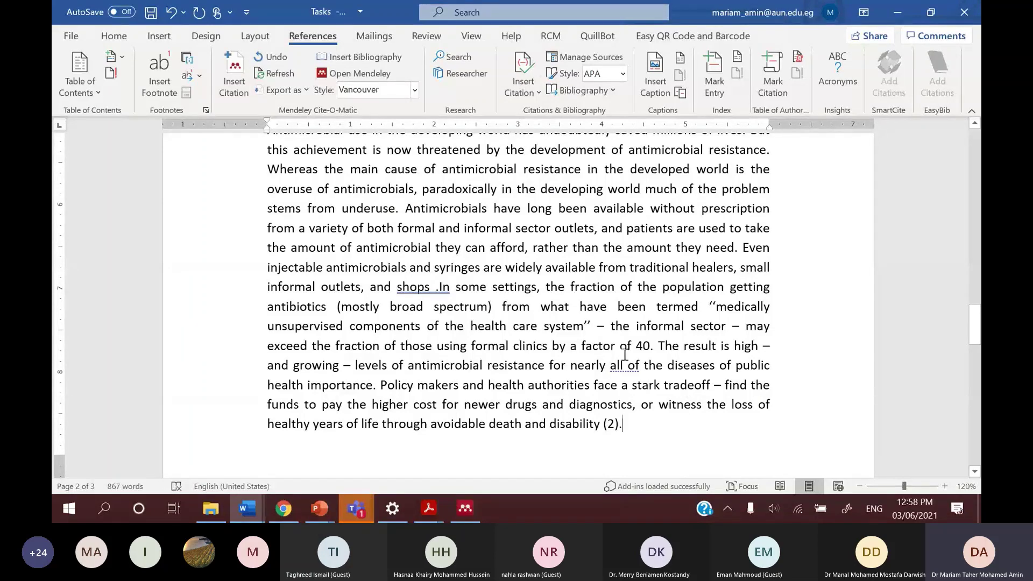
Insert a page break after the last bullet of "Magnitude of the problem".
{"action": "scroll", "coordinate": [624, 354], "scroll_direction": "up", "scroll_amount": 9}
{"action": "scroll", "coordinate": [629, 353], "scroll_direction": "down", "scroll_amount": 20}
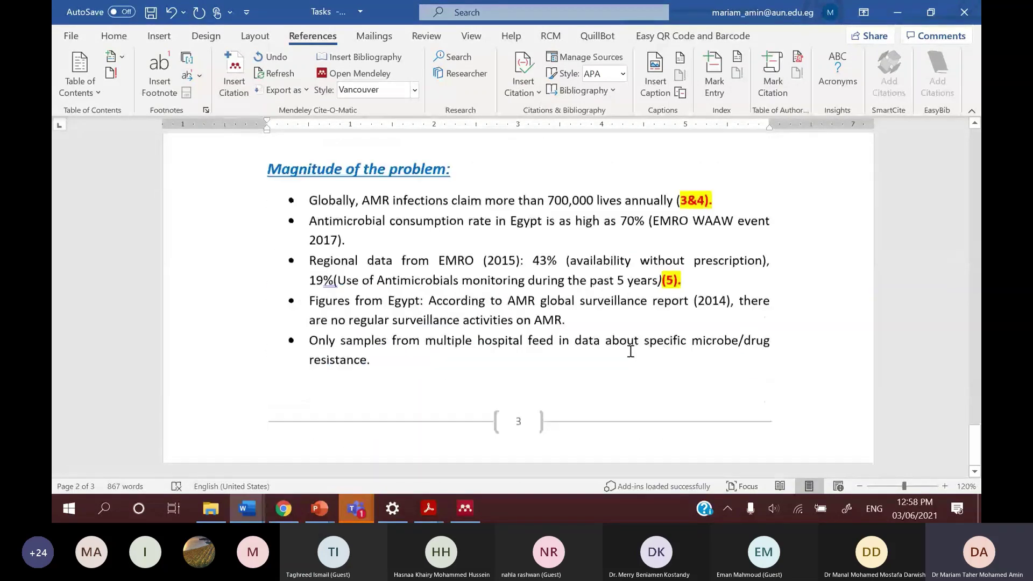
{"action": "left_click", "coordinate": [629, 355]}
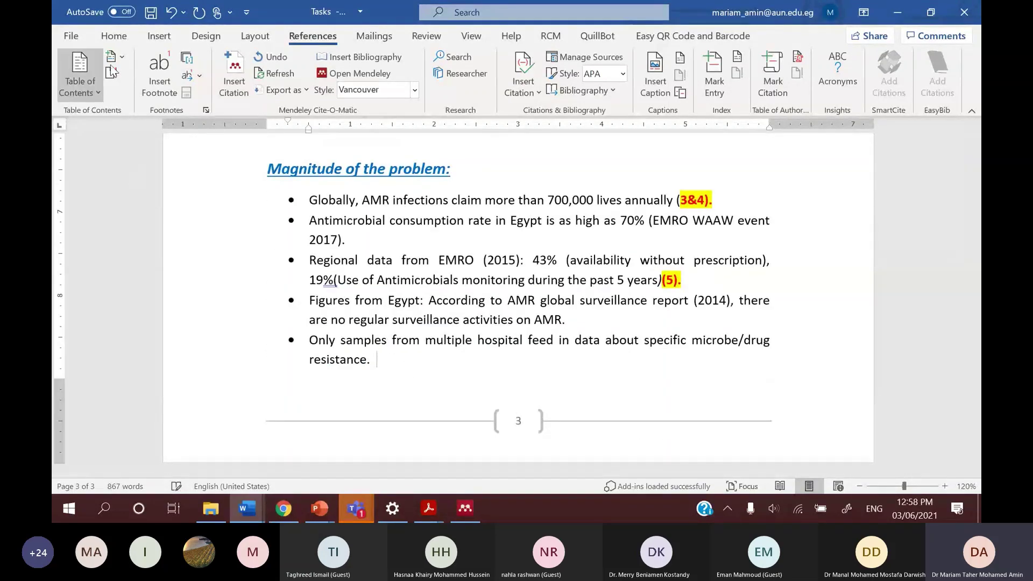
{"action": "left_click", "coordinate": [113, 35]}
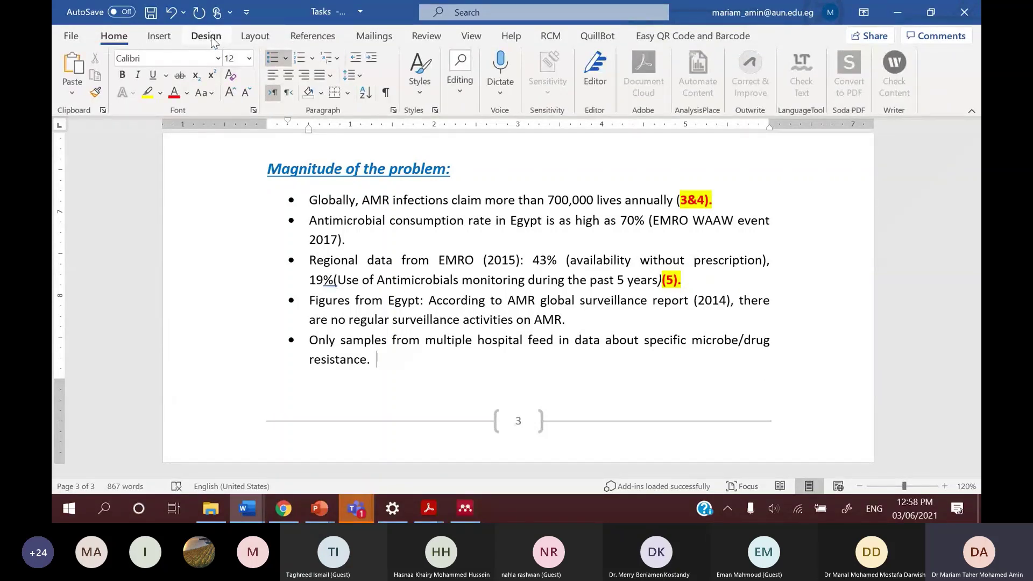
{"action": "left_click", "coordinate": [158, 35]}
{"action": "left_click", "coordinate": [74, 81]}
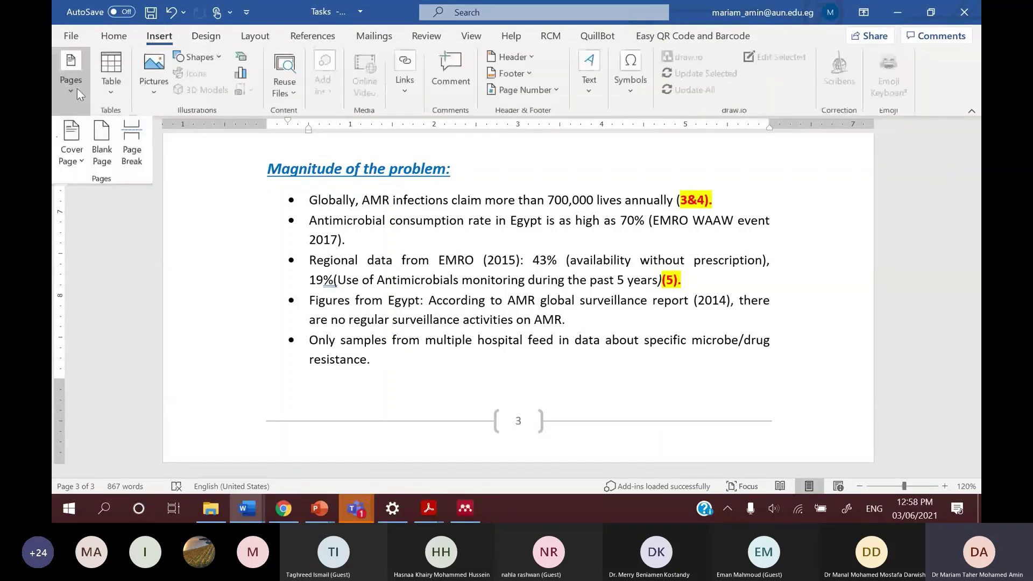
{"action": "left_click", "coordinate": [136, 153]}
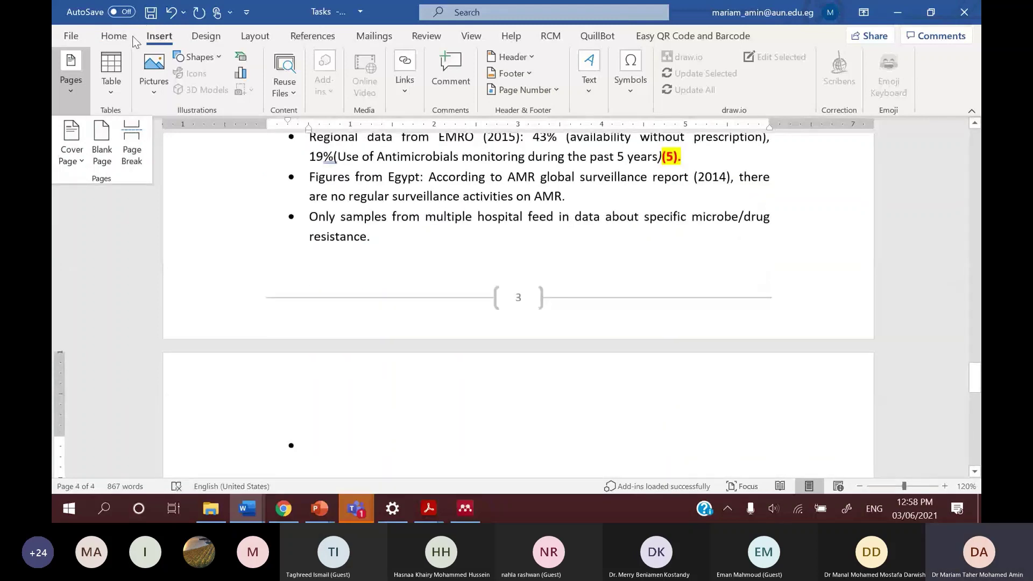
Insert the Mendeley bibliography on the new page after the page break.
{"action": "left_click", "coordinate": [129, 35]}
{"action": "left_click", "coordinate": [313, 36]}
{"action": "left_click", "coordinate": [374, 57]}
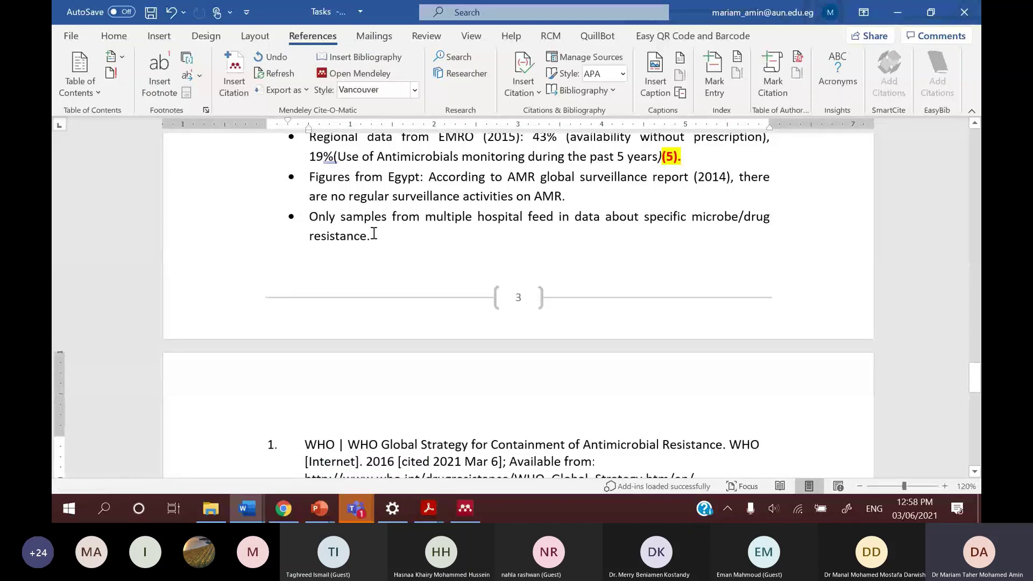
{"action": "scroll", "coordinate": [369, 337], "scroll_direction": "down", "scroll_amount": 1}
{"action": "scroll", "coordinate": [376, 343], "scroll_direction": "down", "scroll_amount": 1}
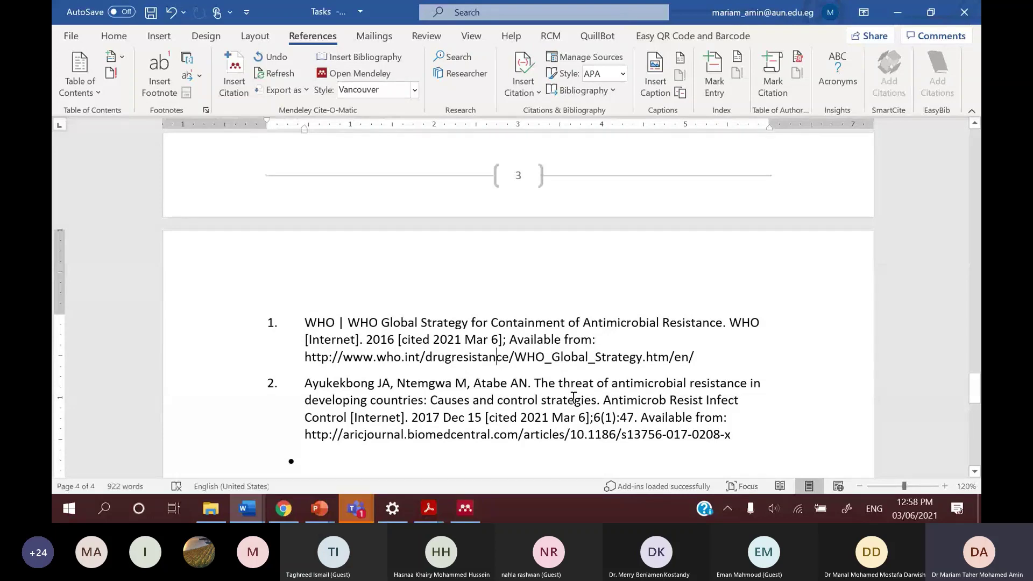
{"action": "scroll", "coordinate": [553, 422], "scroll_direction": "down", "scroll_amount": 1}
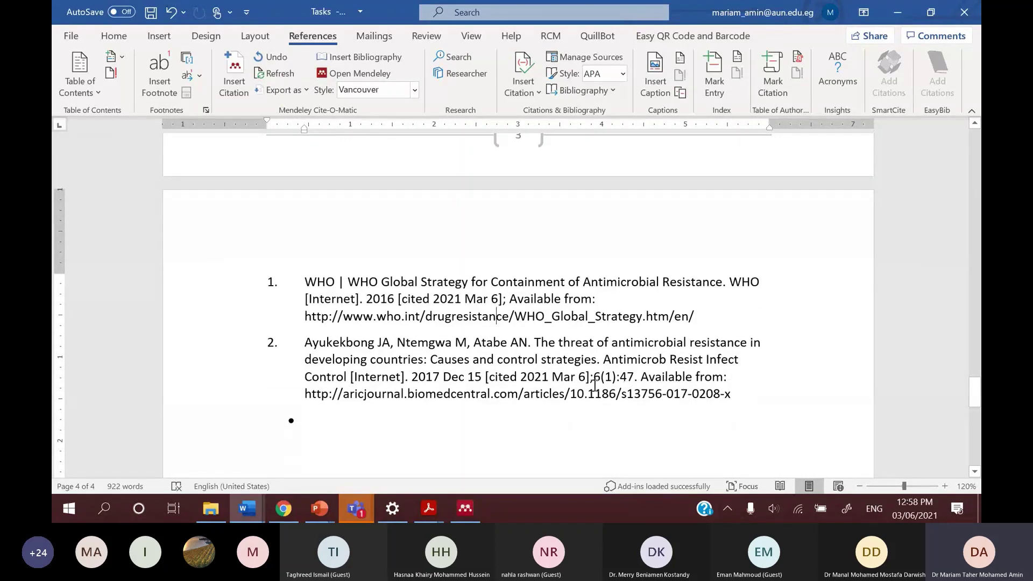
Set the Mendeley citation styles to include URLs and date accessed in bibliographies only for webpages.
{"action": "left_click", "coordinate": [511, 357]}
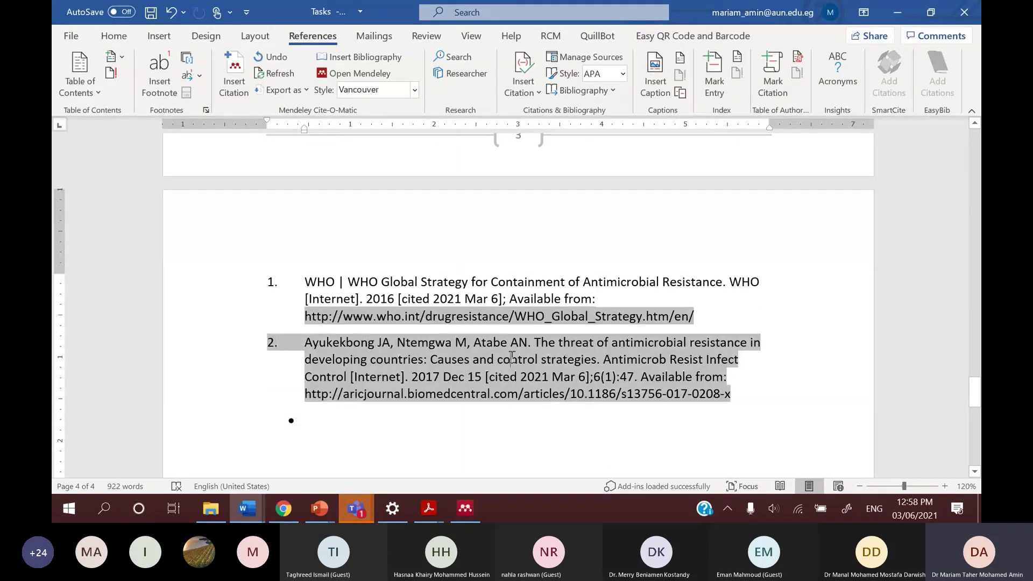
{"action": "left_click", "coordinate": [414, 89]}
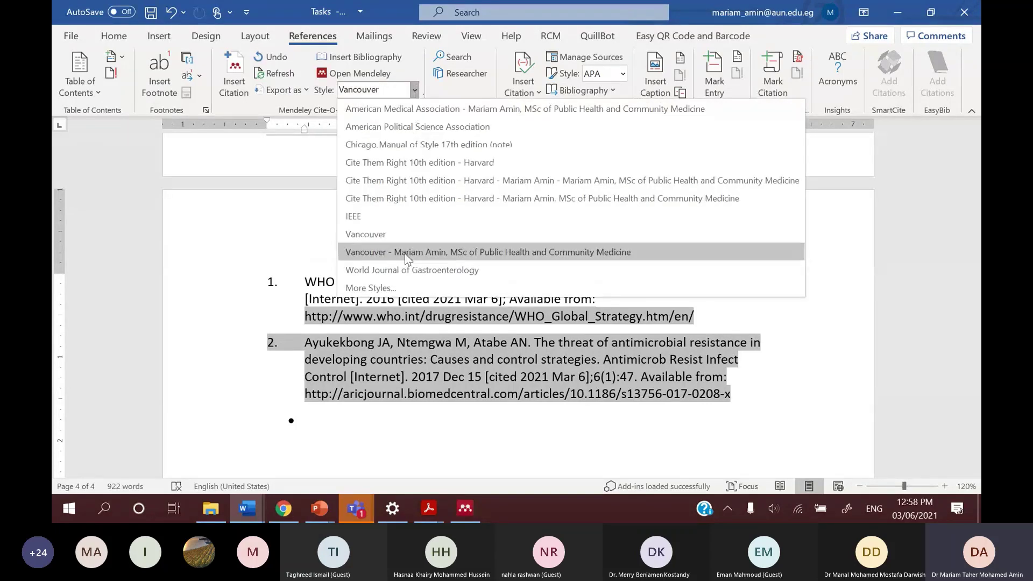
{"action": "left_click", "coordinate": [402, 287]}
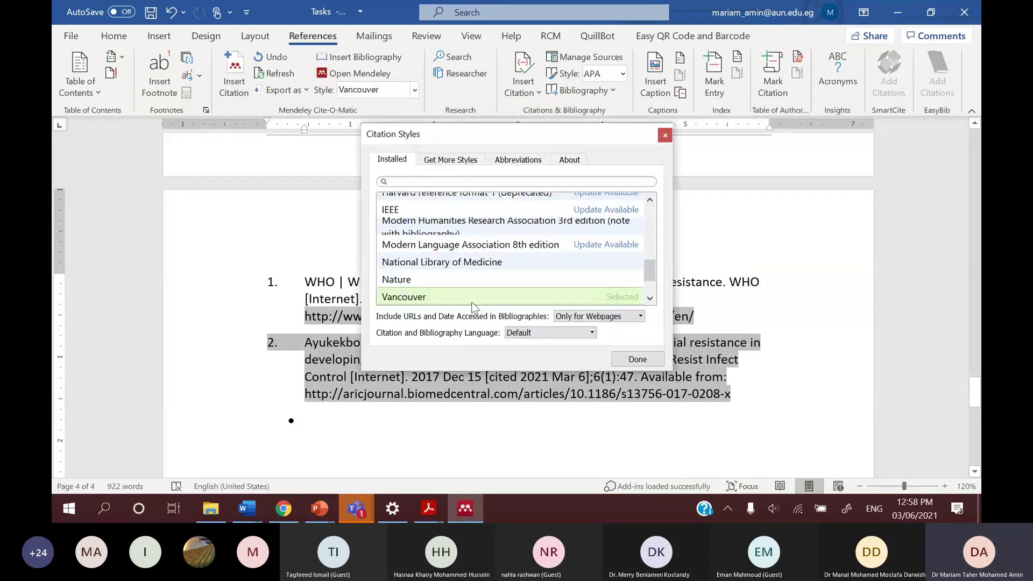
{"action": "left_click", "coordinate": [581, 318]}
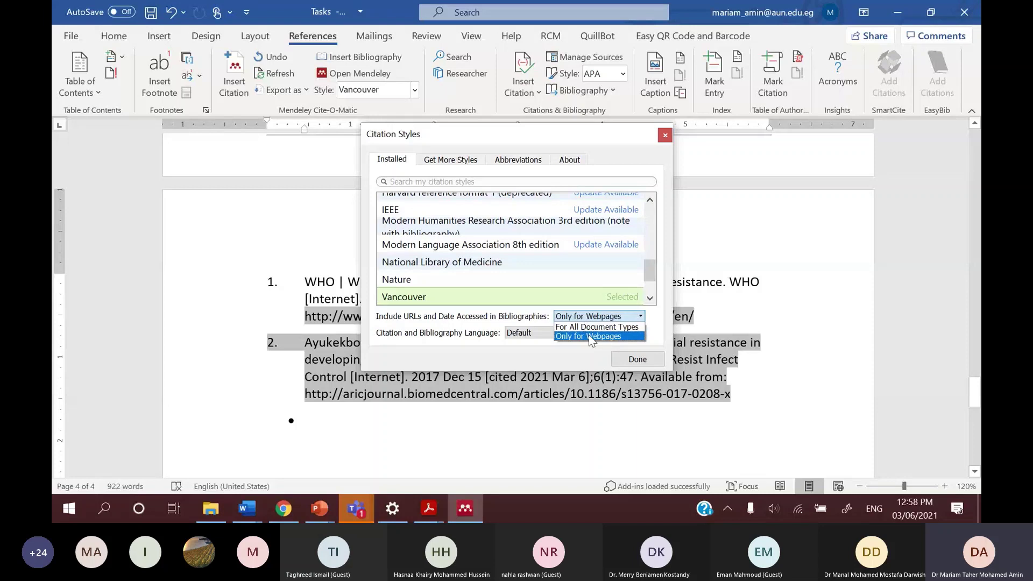
{"action": "left_click", "coordinate": [590, 336]}
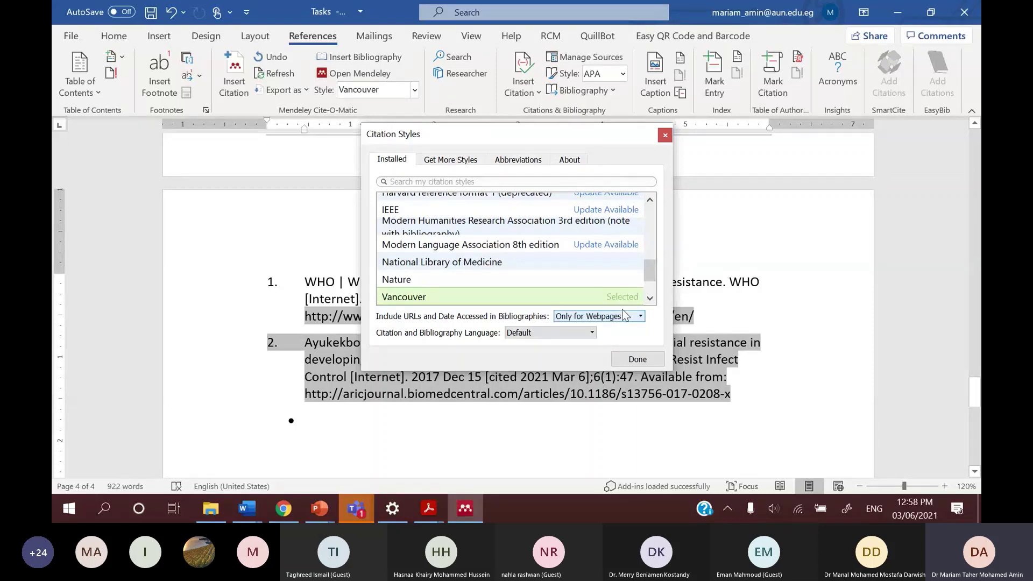
{"action": "left_click", "coordinate": [642, 358]}
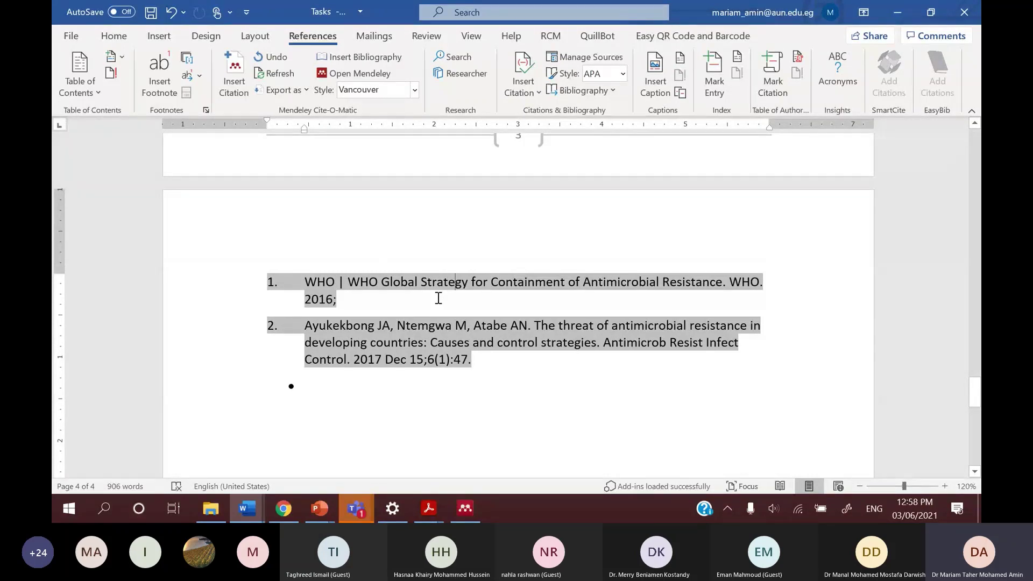
Switch to the Microsoft Teams meeting window with its chat.
{"action": "left_click", "coordinate": [900, 13]}
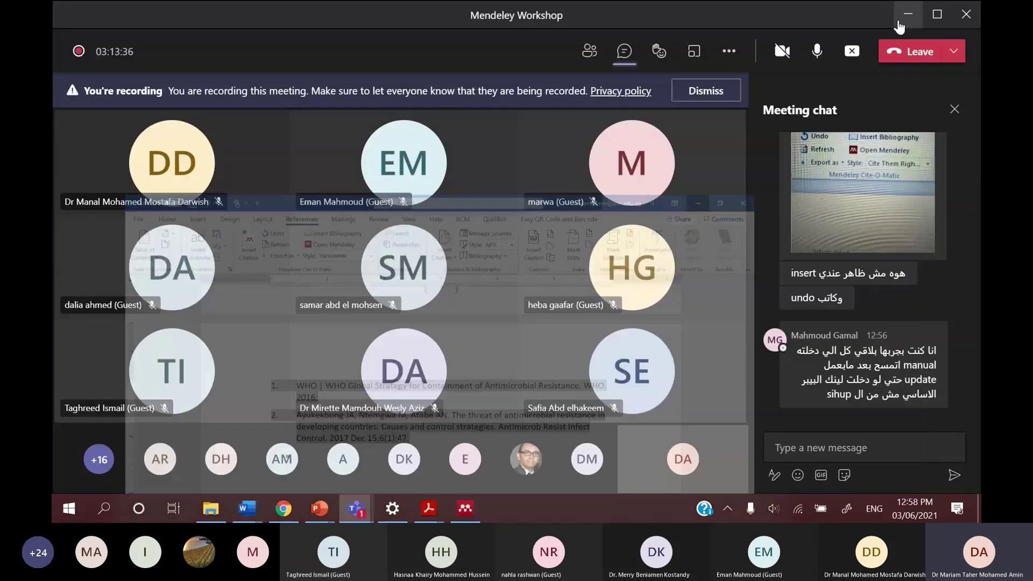
Switch to the PowerPoint workshop deck and present from the "Task #3" slide to "The PDF Viewer" slide with the laser pointer.
{"action": "mouse_move", "coordinate": [319, 507]}
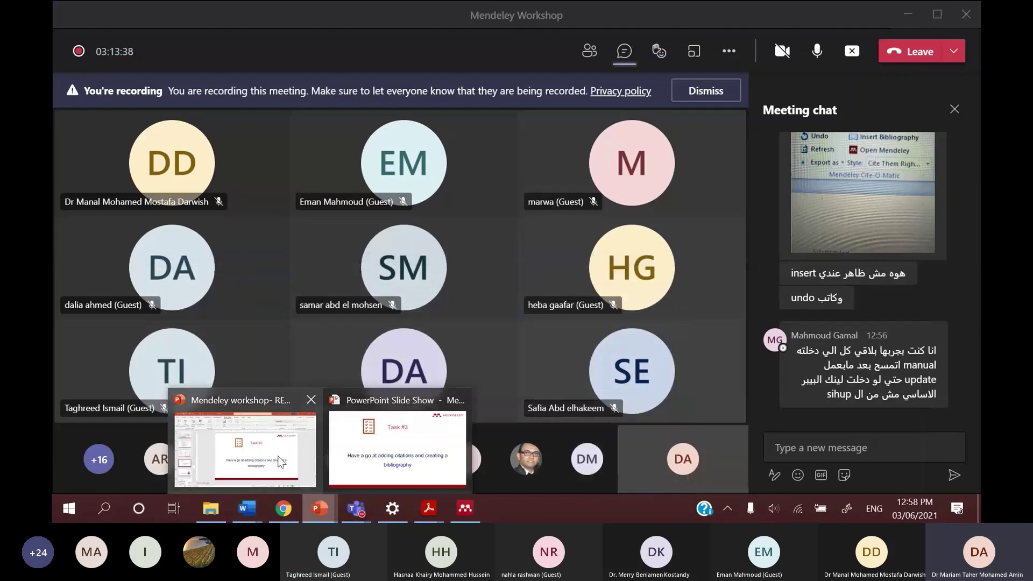
{"action": "left_click", "coordinate": [245, 435]}
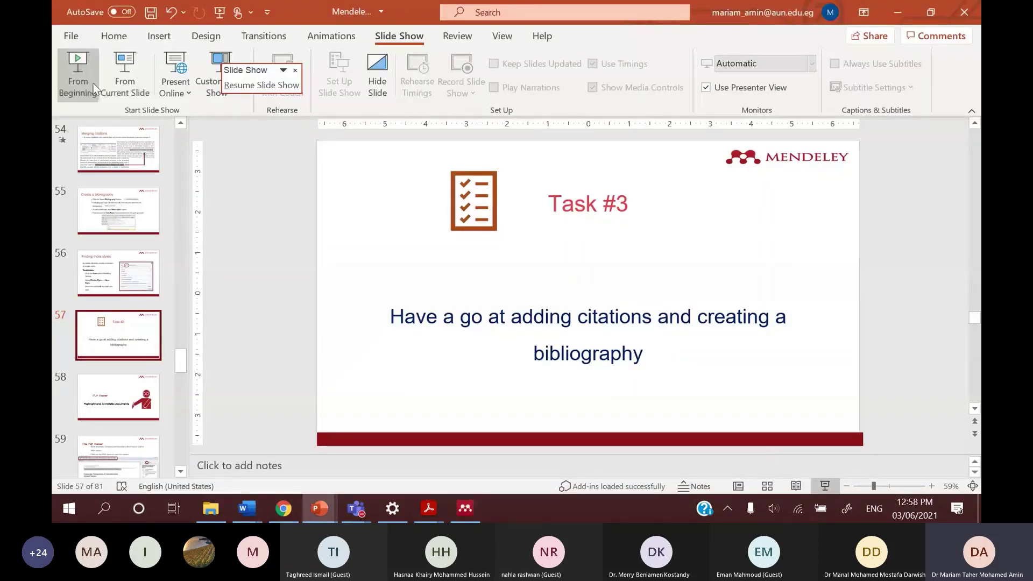
{"action": "left_click", "coordinate": [115, 87]}
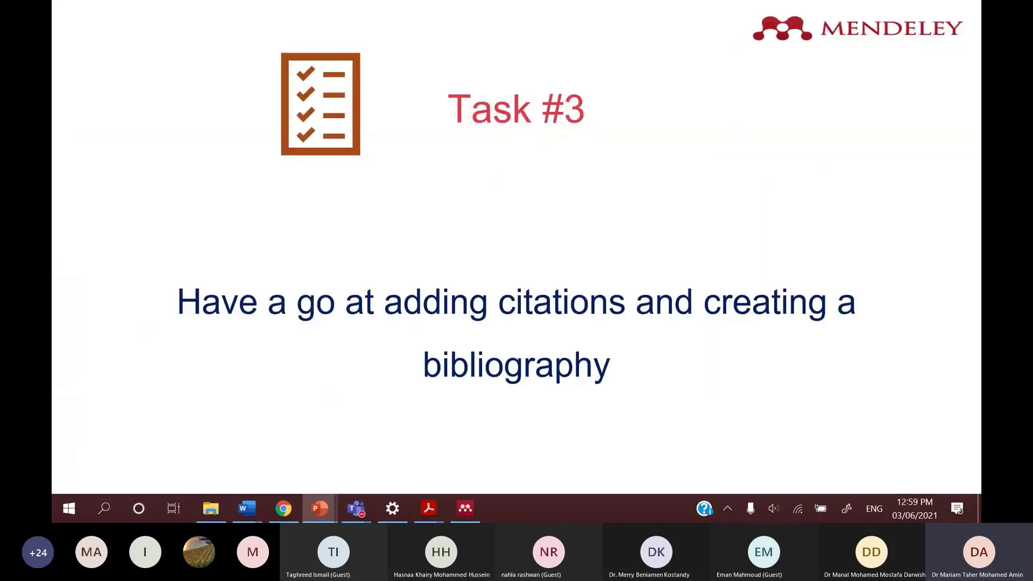
{"action": "key", "text": "Escape"}
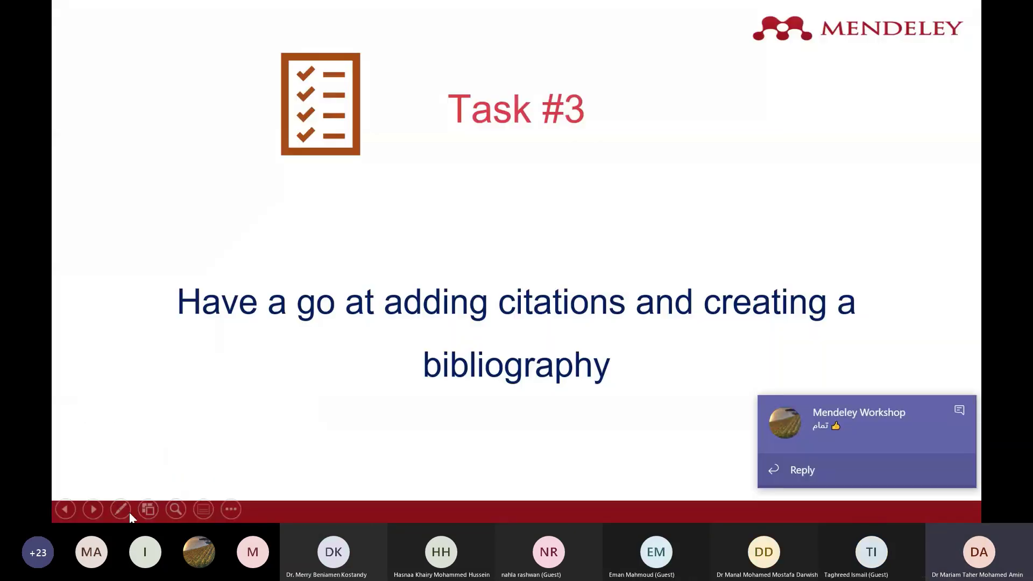
{"action": "left_click", "coordinate": [120, 509]}
{"action": "left_click", "coordinate": [128, 369]}
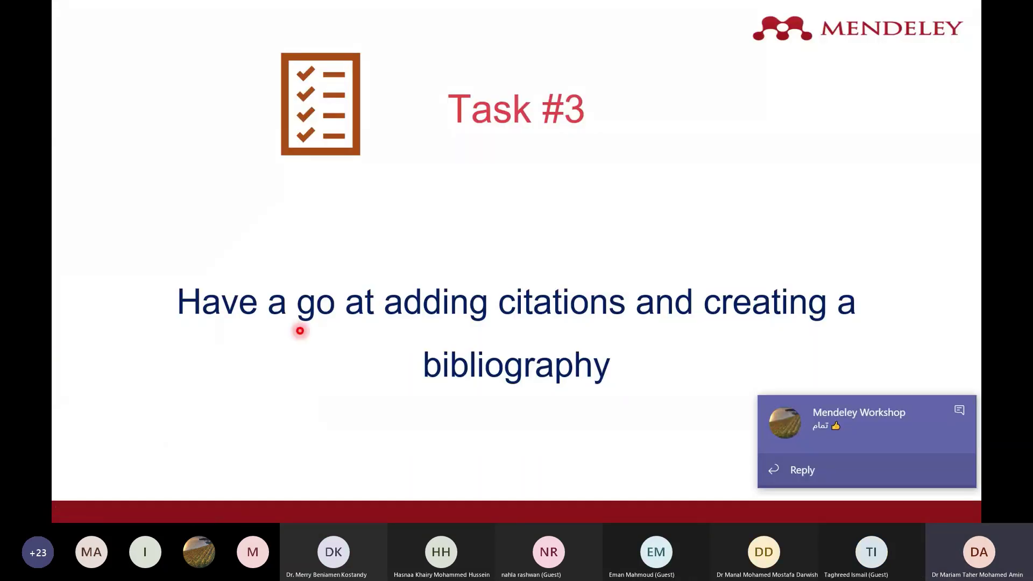
{"action": "key", "text": "Right"}
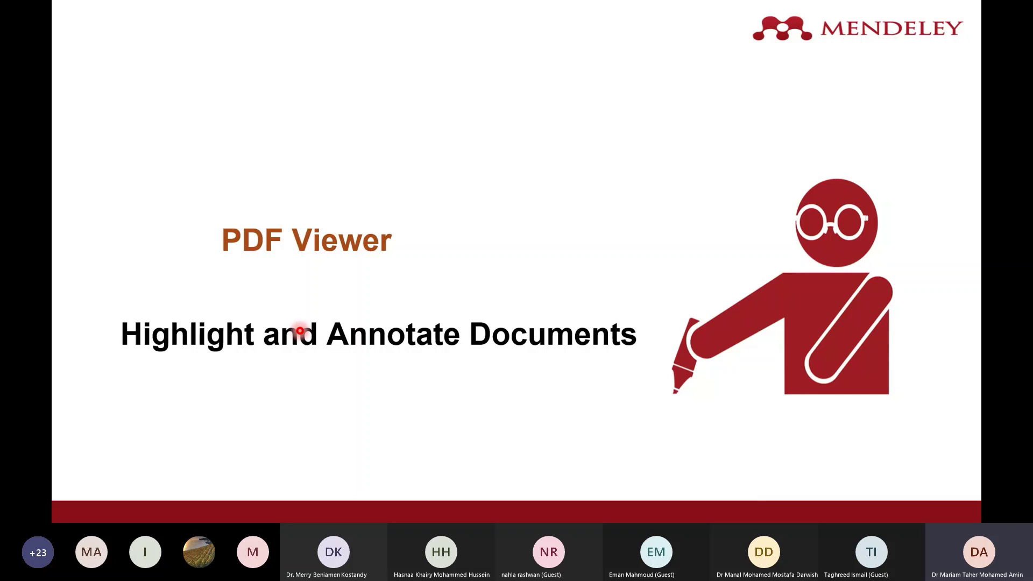
{"action": "key", "text": "Right"}
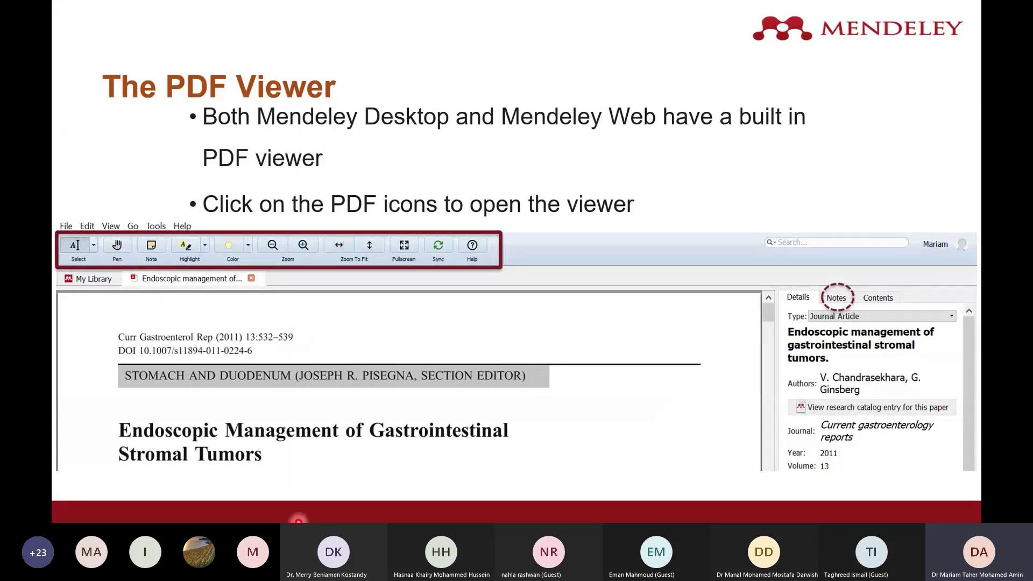
Switch to Mendeley Desktop and open the PDF of "Prescribing pattern of antibiotics in paediatric hospital of Kathmandu valley" from the Training folder.
{"action": "key", "text": "super"}
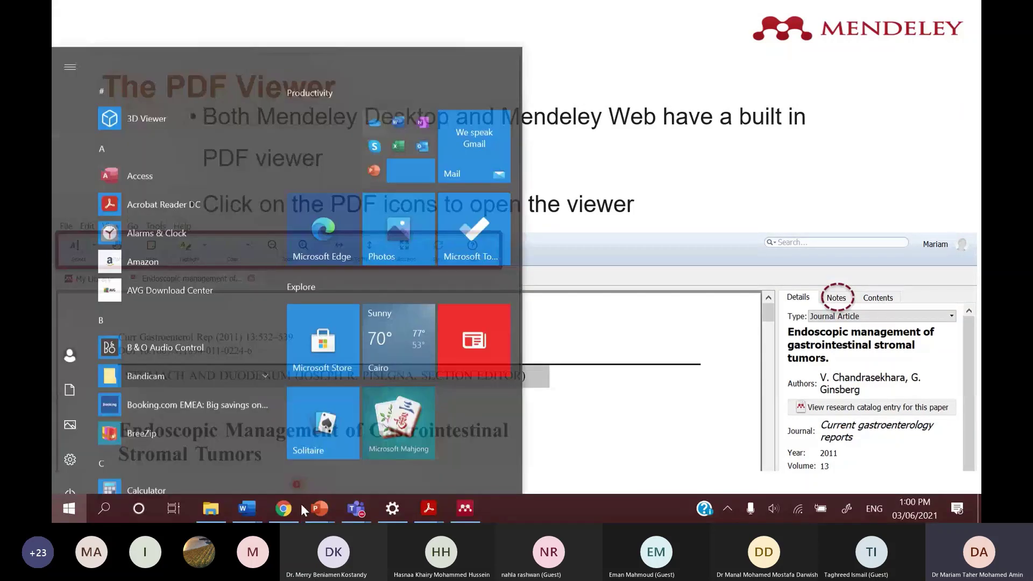
{"action": "left_click", "coordinate": [471, 511]}
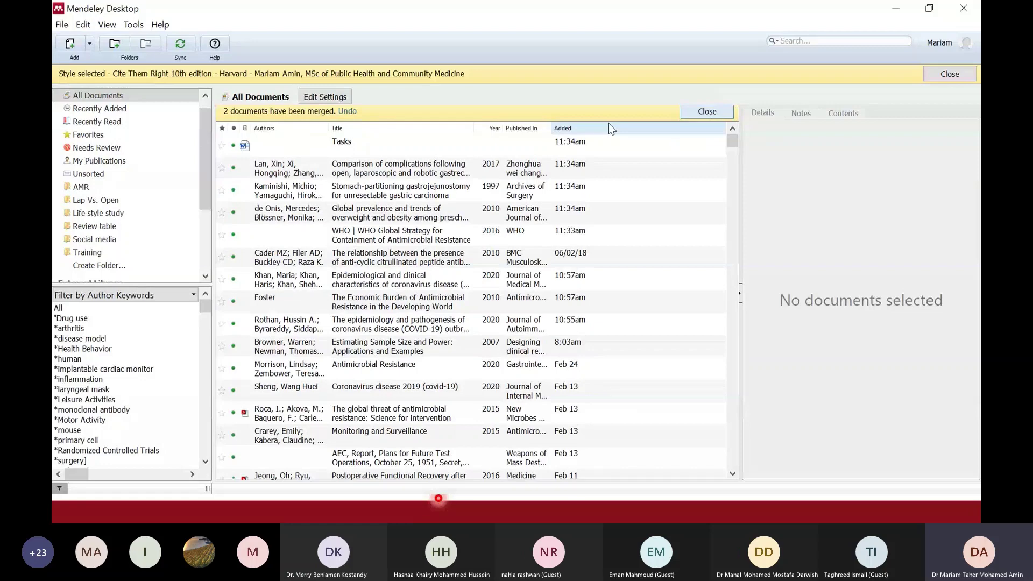
{"action": "left_click", "coordinate": [86, 253]}
{"action": "left_click", "coordinate": [359, 160]}
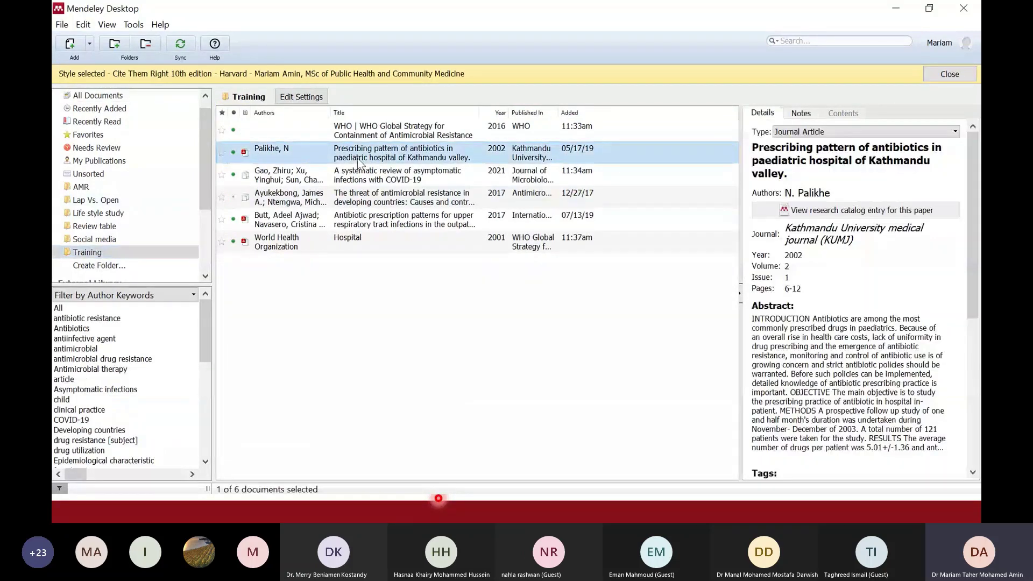
{"action": "double_click", "coordinate": [359, 159]}
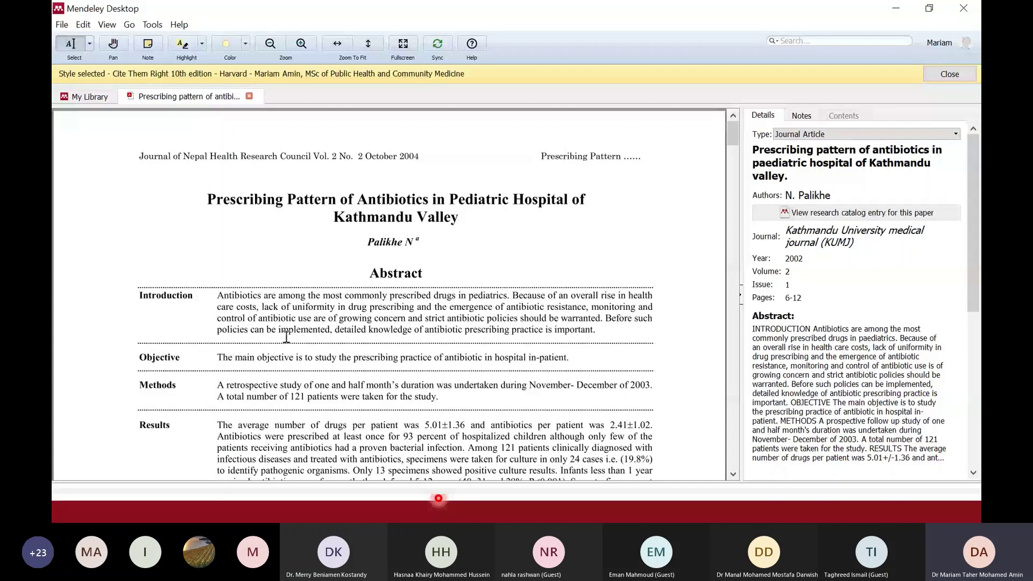
Highlight "The average number of drugs per patient was 5.01±1.36" in the Results paragraph of the abstract.
{"action": "scroll", "coordinate": [287, 337], "scroll_direction": "down", "scroll_amount": 3}
{"action": "scroll", "coordinate": [287, 337], "scroll_direction": "down", "scroll_amount": 3}
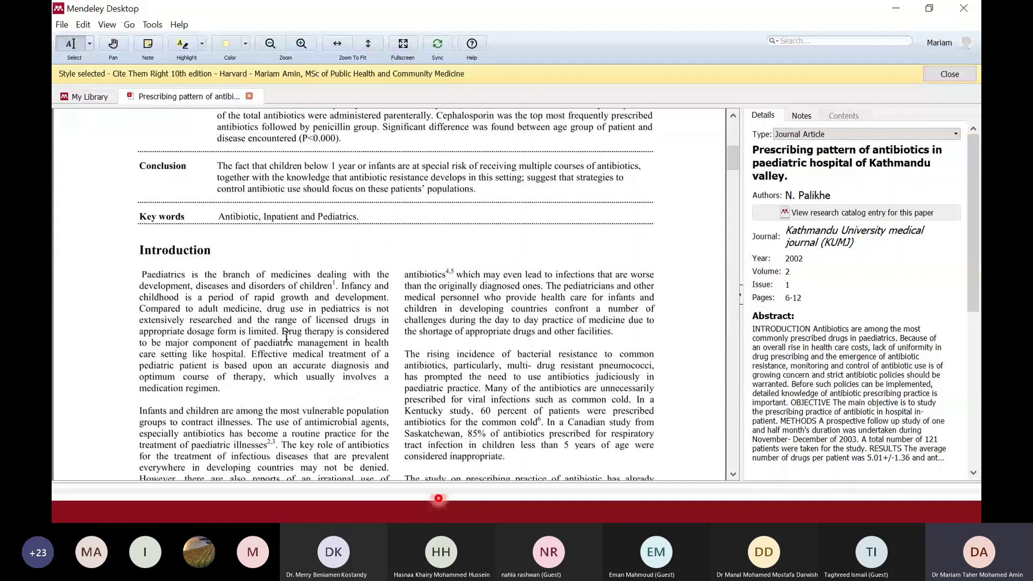
{"action": "scroll", "coordinate": [280, 184], "scroll_direction": "up", "scroll_amount": 2}
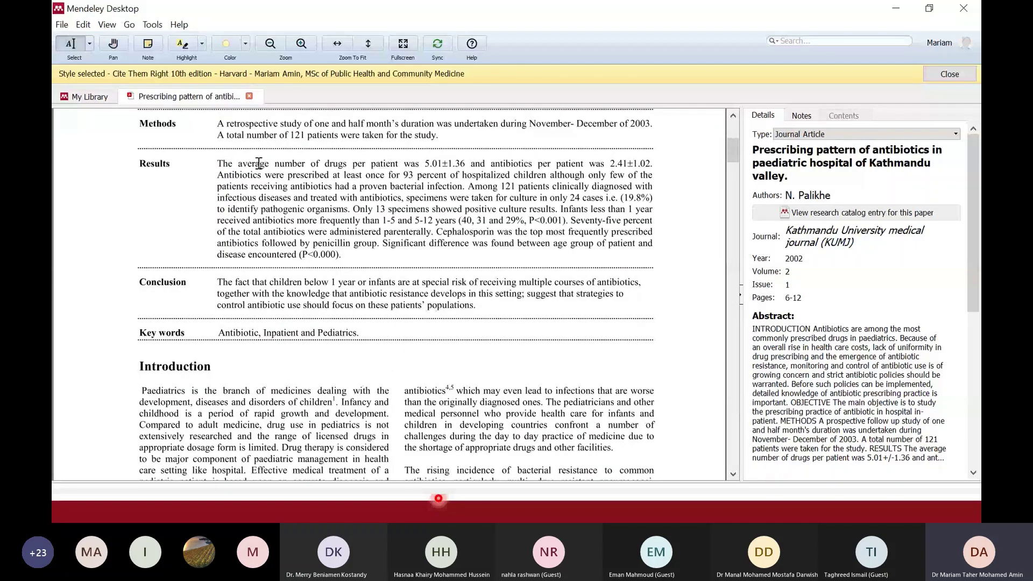
{"action": "left_click_drag", "start_coordinate": [217, 165], "coordinate": [464, 164]}
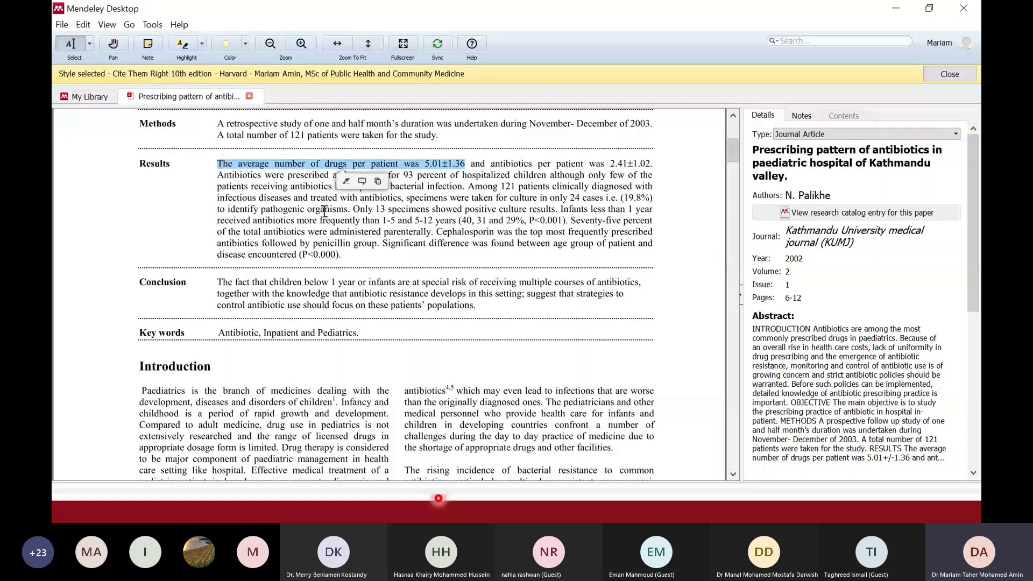
{"action": "left_click", "coordinate": [183, 46]}
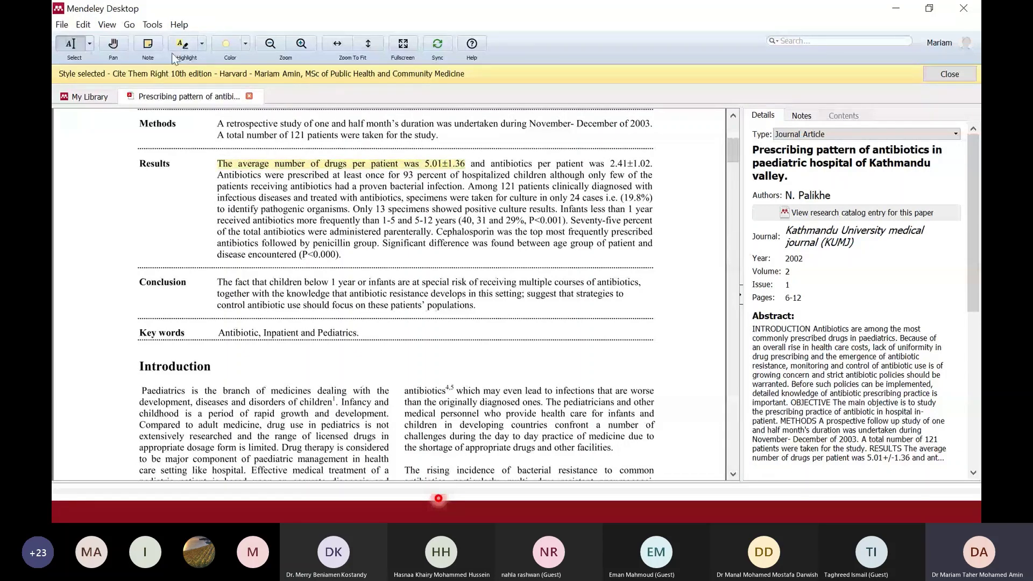
Add a sticky note reading "no. of drugs" at the end of the highlighted Results text.
{"action": "left_click", "coordinate": [148, 44]}
{"action": "left_click", "coordinate": [448, 168]}
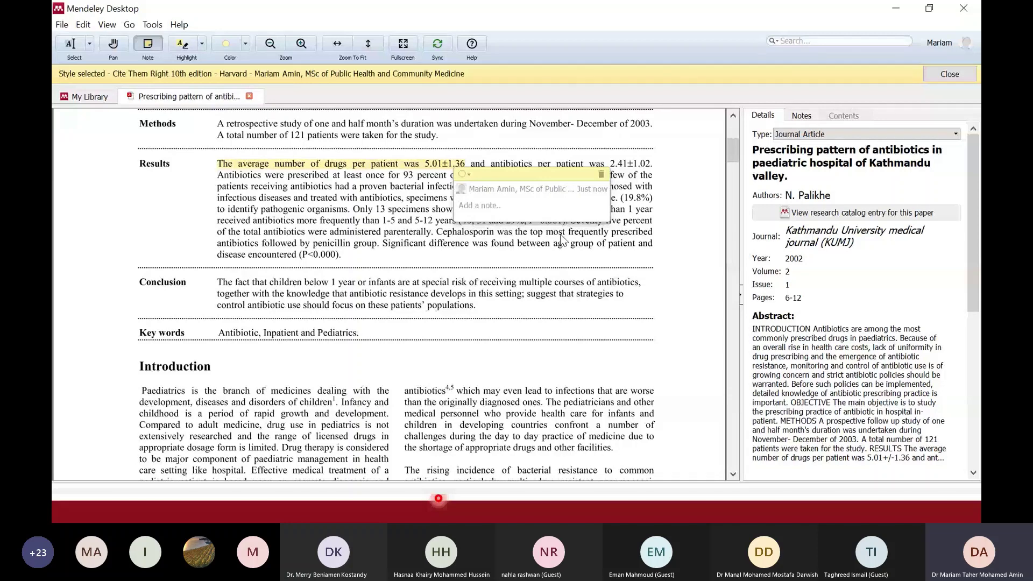
{"action": "type", "text": "no. of d"}
{"action": "scroll", "coordinate": [560, 239], "scroll_direction": "up", "scroll_amount": 1}
{"action": "type", "text": "rugs"}
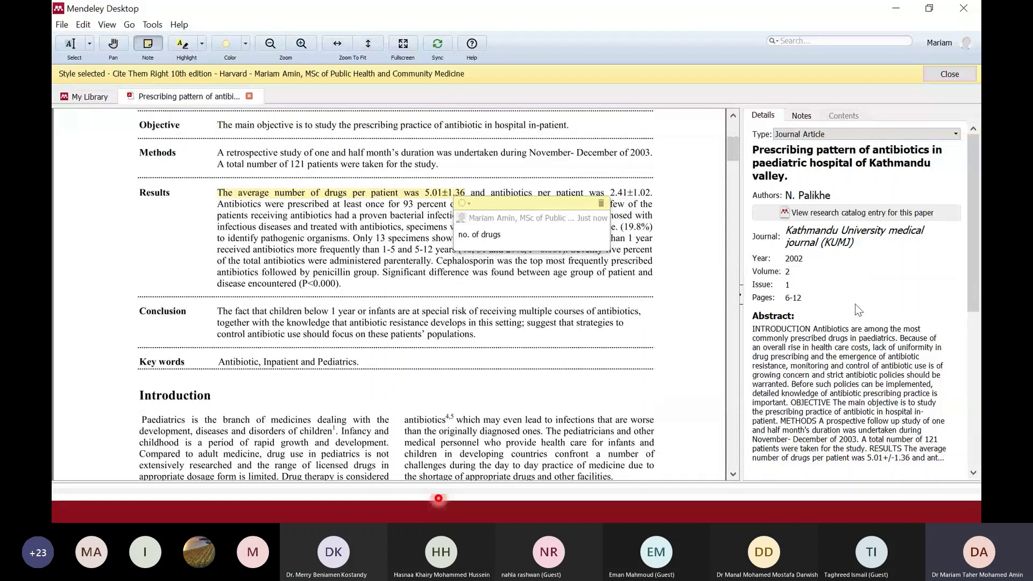
Add the tag "Discussion" to the paper's details.
{"action": "scroll", "coordinate": [827, 377], "scroll_direction": "down", "scroll_amount": 5}
{"action": "left_click", "coordinate": [831, 350]}
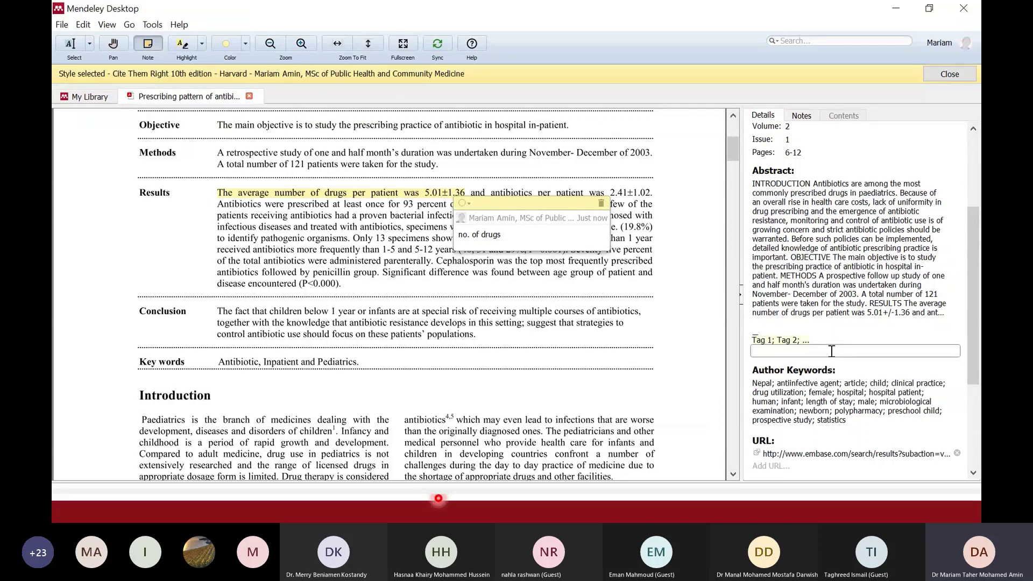
{"action": "type", "text": "Discussion"}
{"action": "key", "text": "Return"}
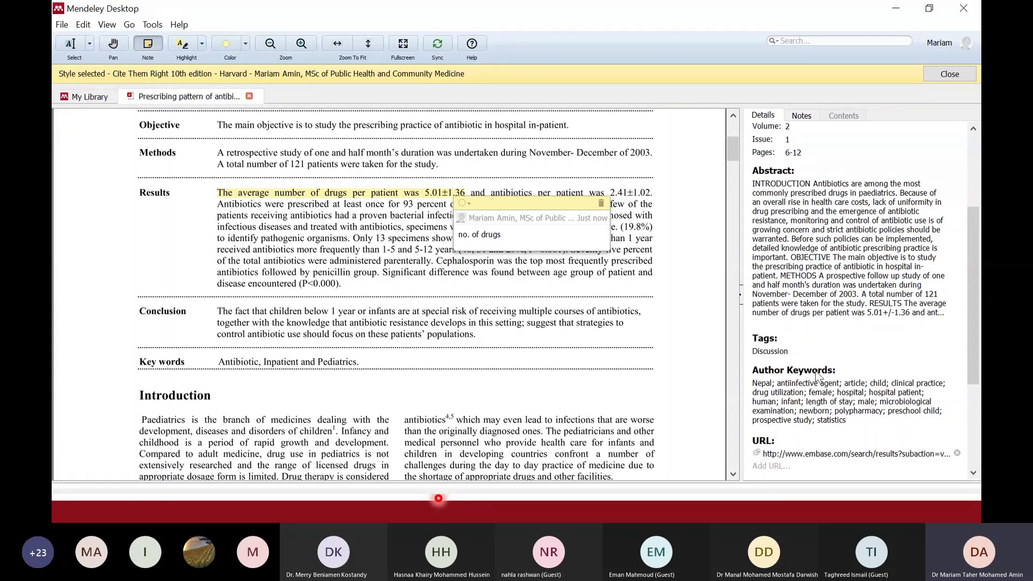
Show the paper's general notes and annotations beside the PDF.
{"action": "scroll", "coordinate": [796, 301], "scroll_direction": "up", "scroll_amount": 3}
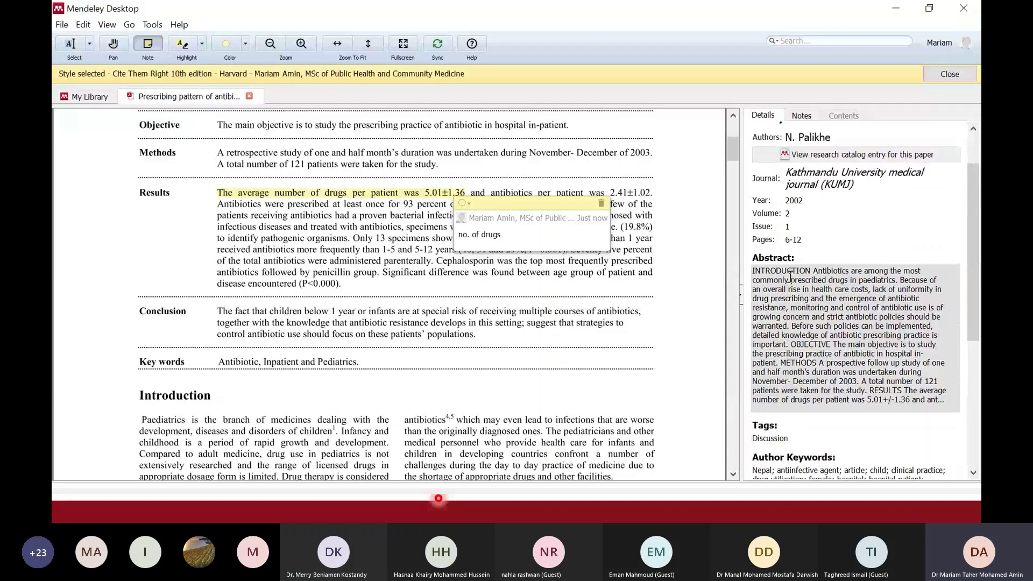
{"action": "scroll", "coordinate": [828, 135], "scroll_direction": "up", "scroll_amount": 2}
{"action": "left_click", "coordinate": [796, 119]}
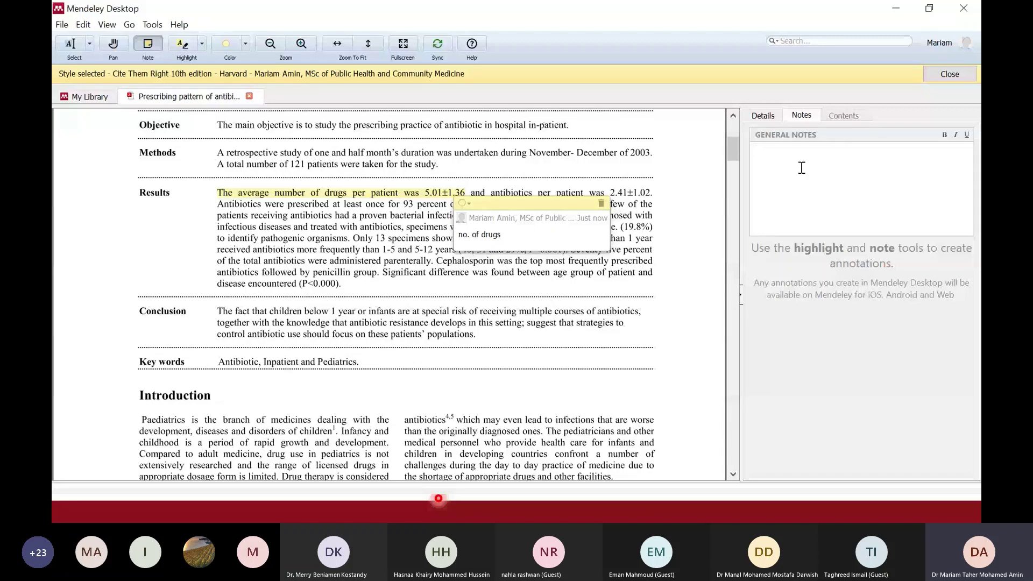
{"action": "scroll", "coordinate": [342, 260], "scroll_direction": "down", "scroll_amount": 6}
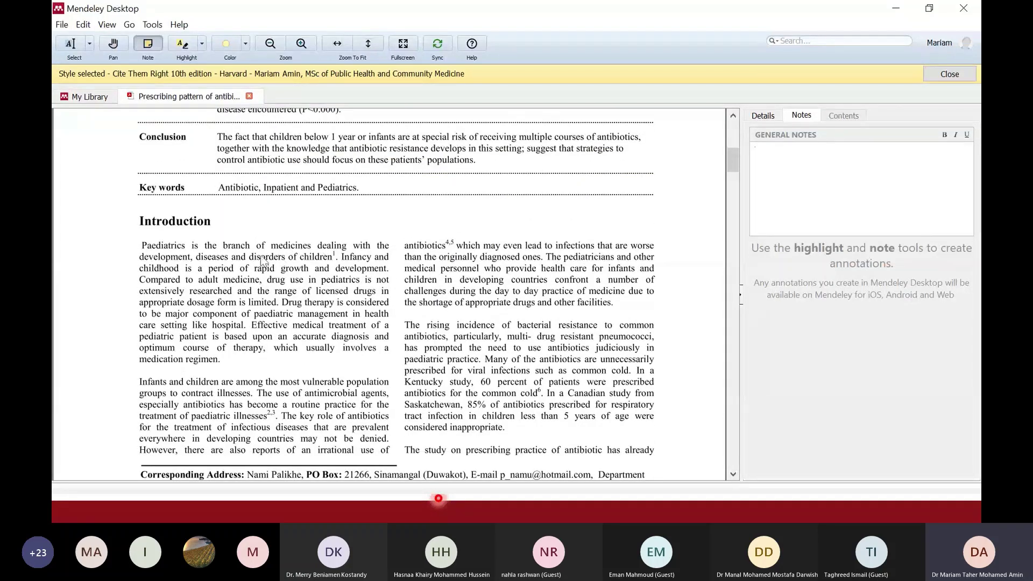
{"action": "left_click", "coordinate": [262, 261]}
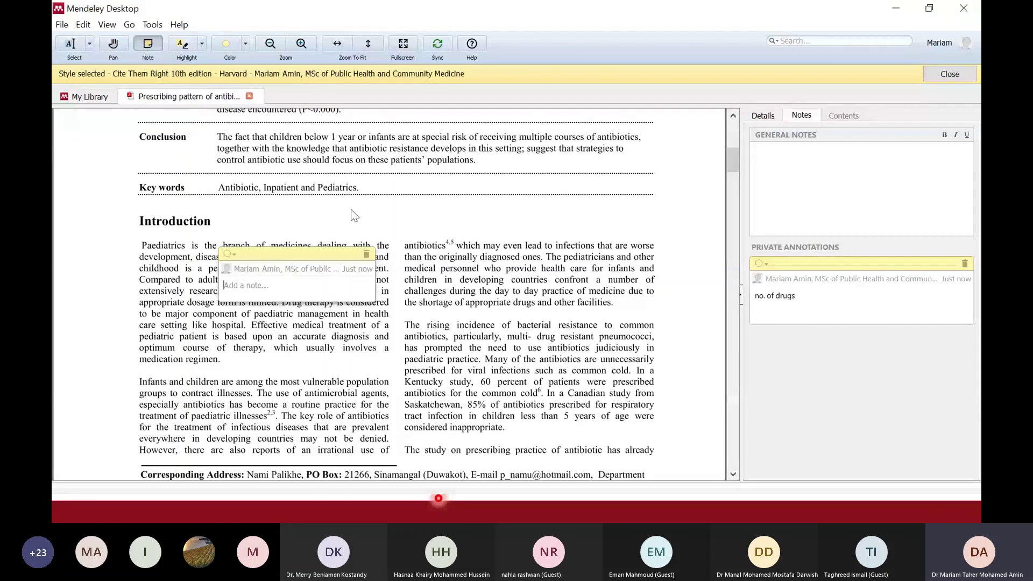
{"action": "left_click", "coordinate": [138, 45]}
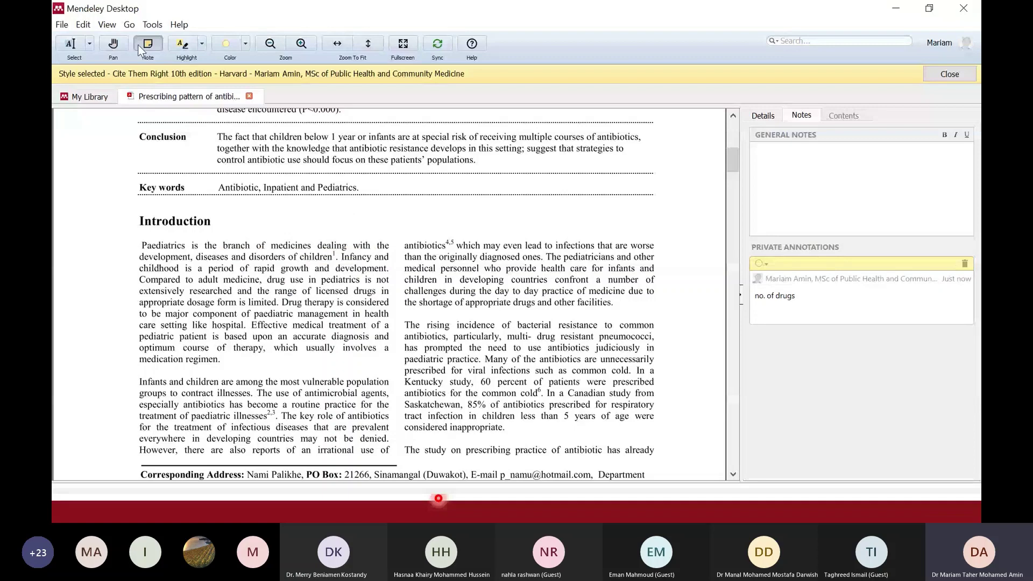
{"action": "left_click", "coordinate": [205, 262]}
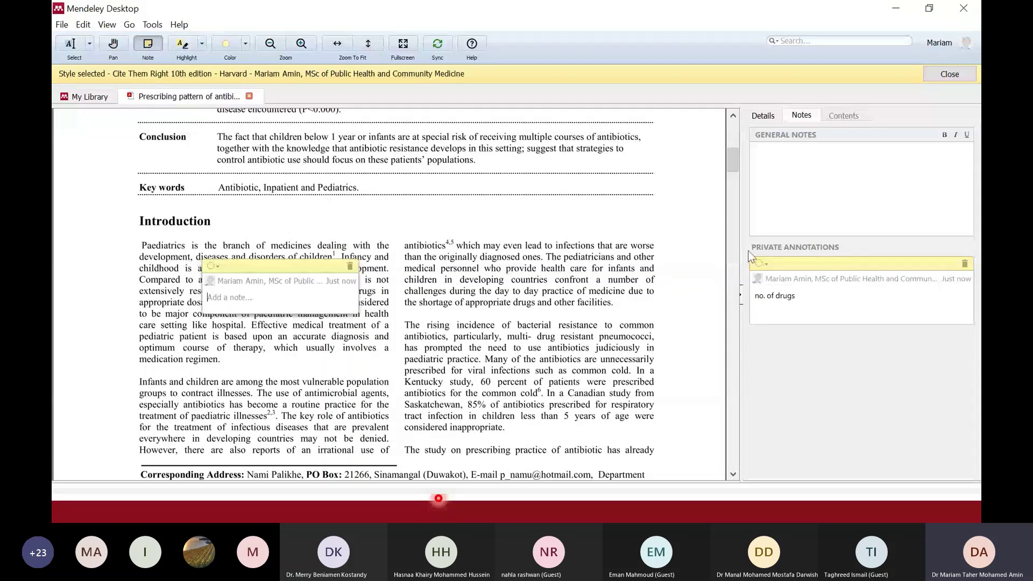
{"action": "left_click", "coordinate": [350, 267]}
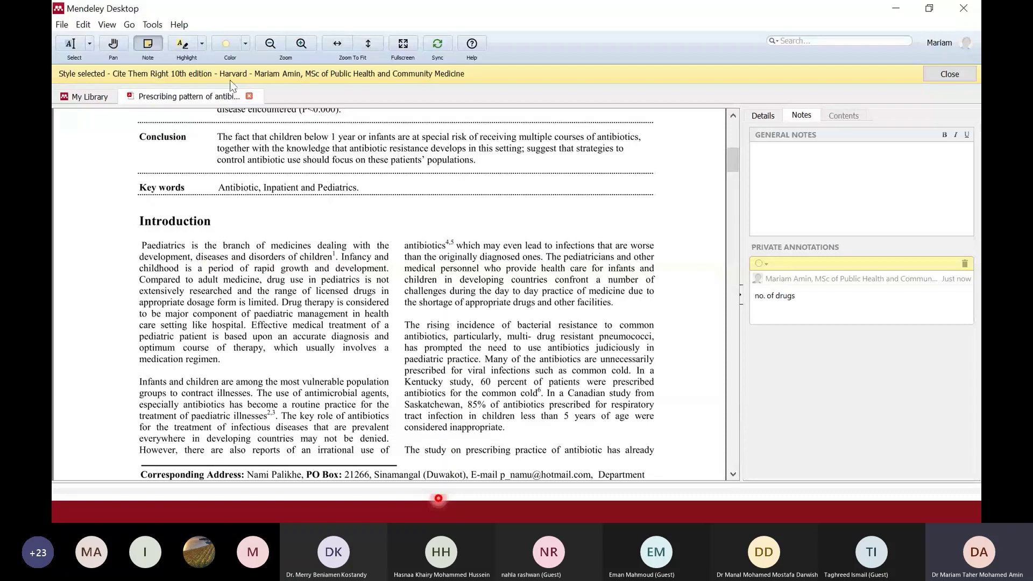
Activate the Highlight tool and look through the available highlight colours.
{"action": "left_click", "coordinate": [188, 45]}
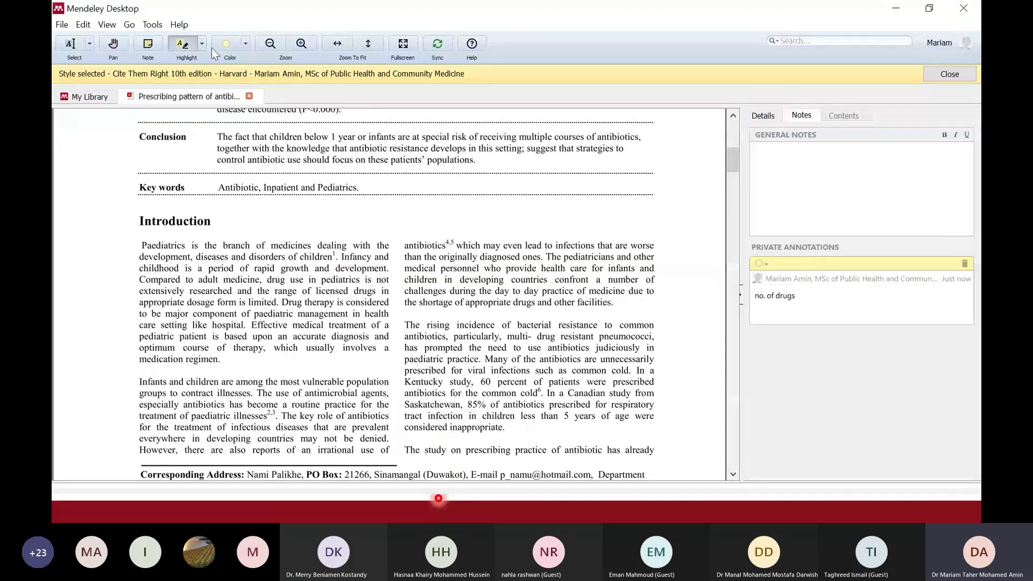
{"action": "left_click", "coordinate": [245, 43]}
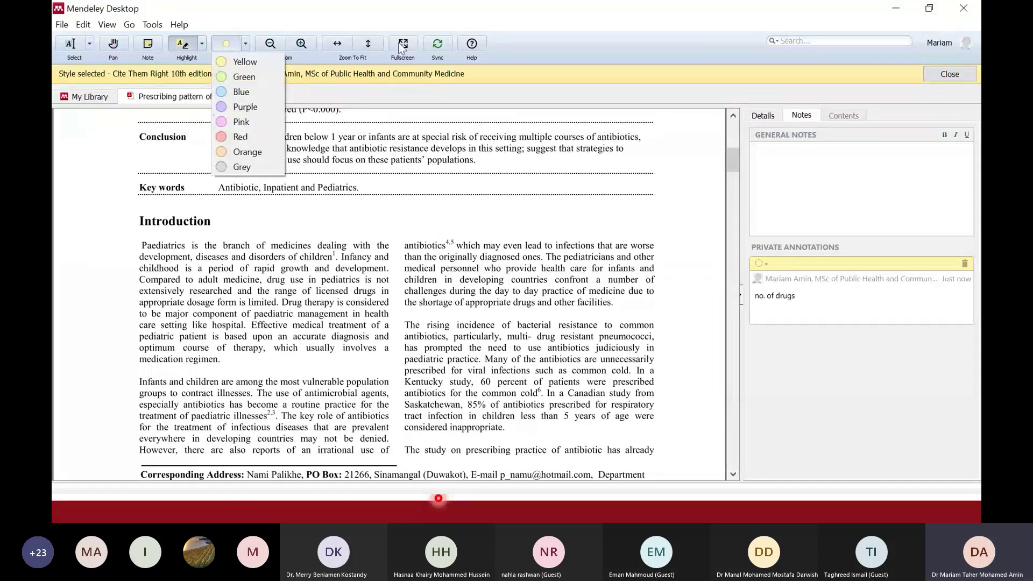
{"action": "left_click", "coordinate": [454, 58]}
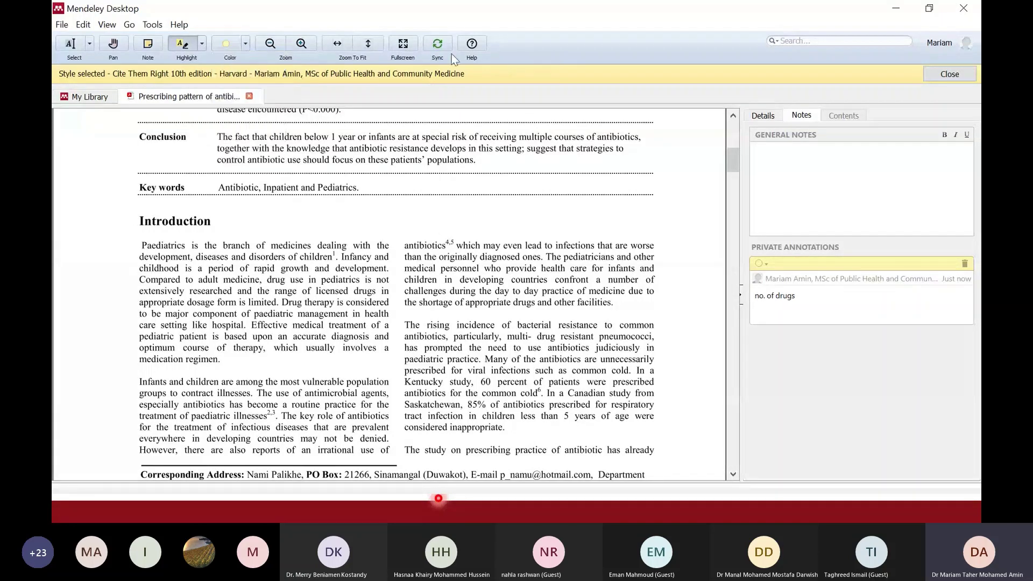
Sync the Mendeley library and dismiss the planned-upgrade notice.
{"action": "left_click", "coordinate": [436, 44]}
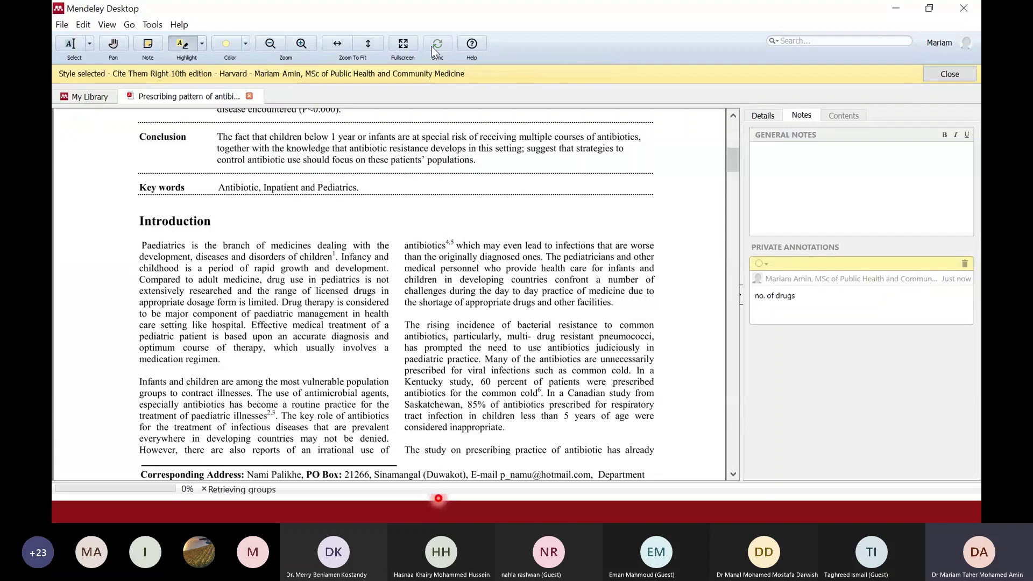
{"action": "scroll", "coordinate": [369, 238], "scroll_direction": "up", "scroll_amount": 2}
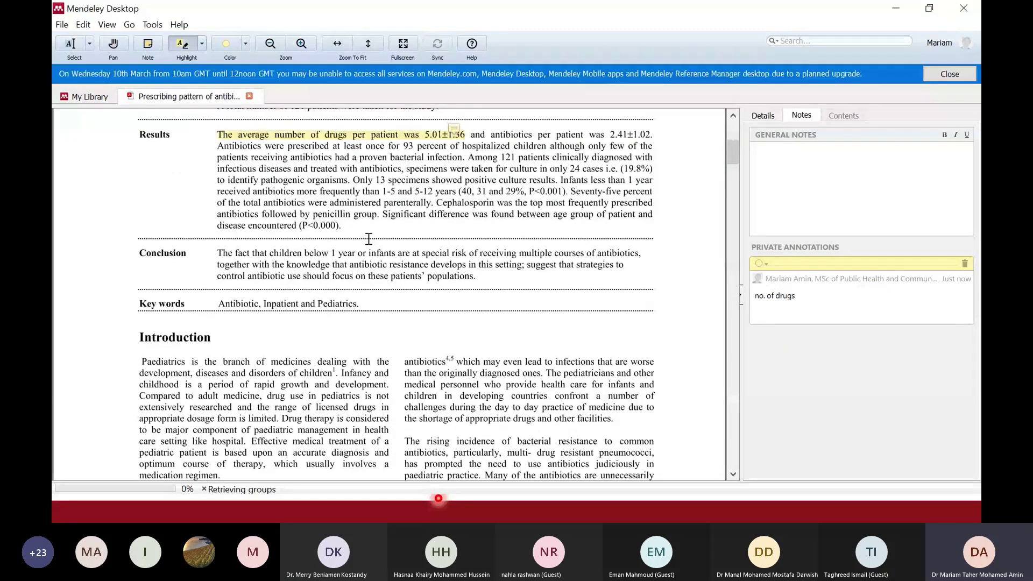
{"action": "scroll", "coordinate": [369, 239], "scroll_direction": "up", "scroll_amount": 3}
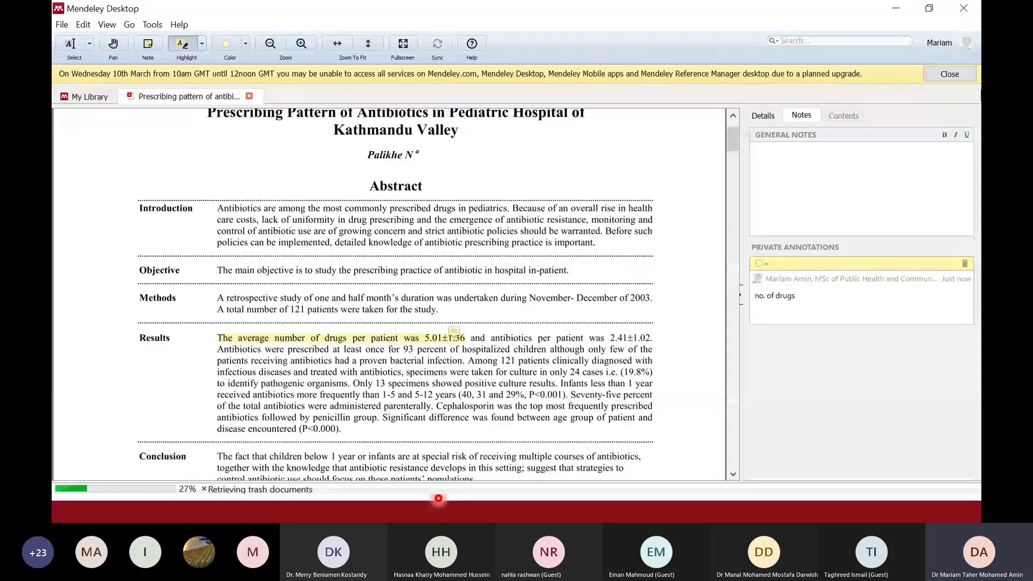
{"action": "left_click", "coordinate": [960, 78]}
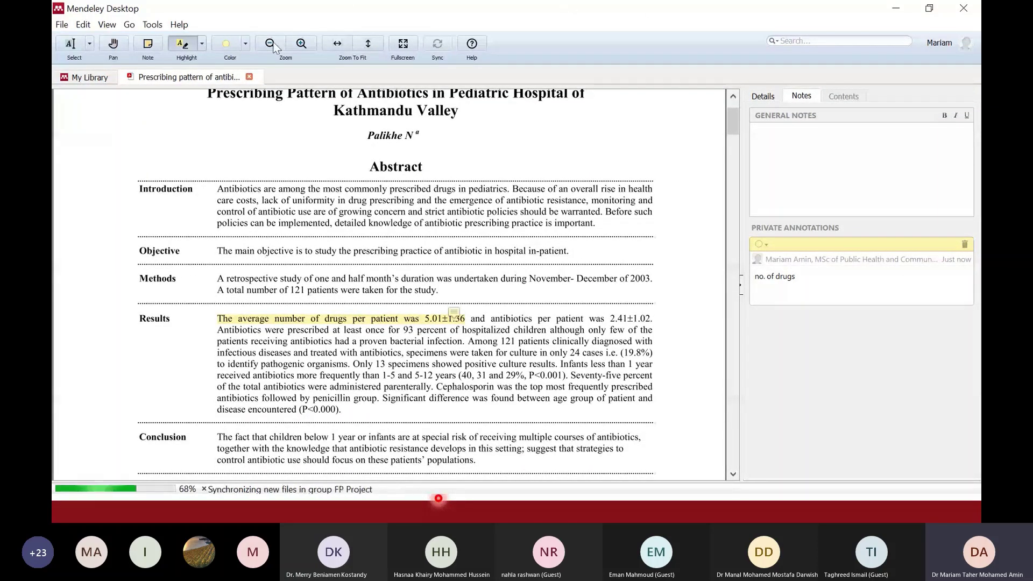
Create a private group named "Training" in the library, skipping the invitation of members.
{"action": "left_click", "coordinate": [102, 75]}
{"action": "left_click", "coordinate": [111, 253]}
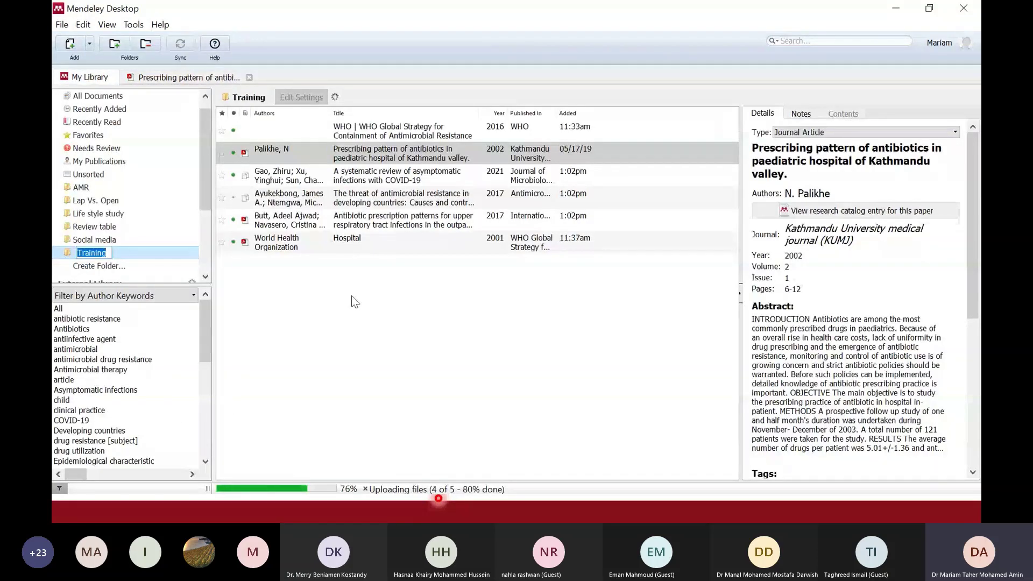
{"action": "scroll", "coordinate": [159, 247], "scroll_direction": "down", "scroll_amount": 2}
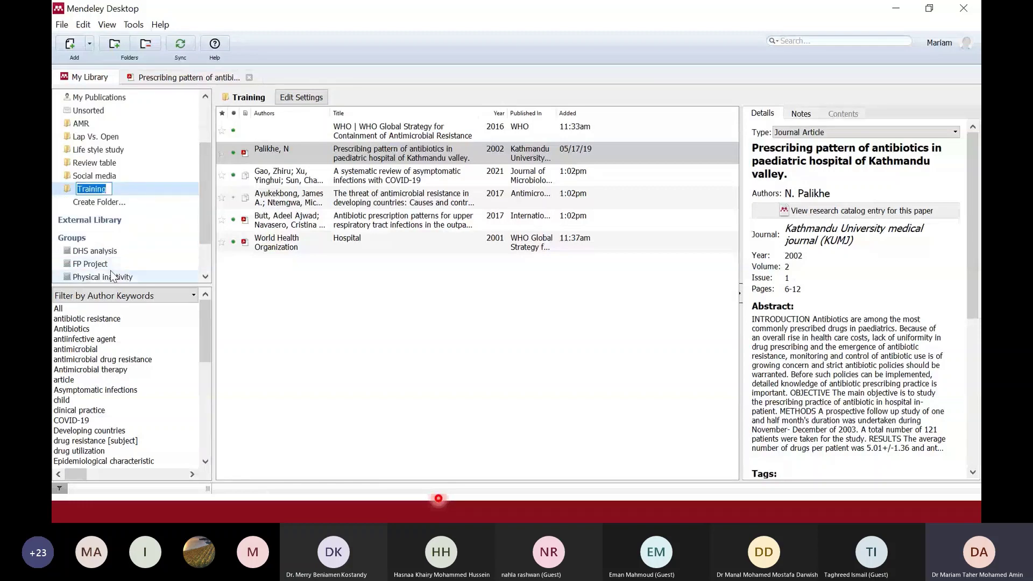
{"action": "scroll", "coordinate": [111, 271], "scroll_direction": "down", "scroll_amount": 1}
{"action": "left_click", "coordinate": [114, 259]}
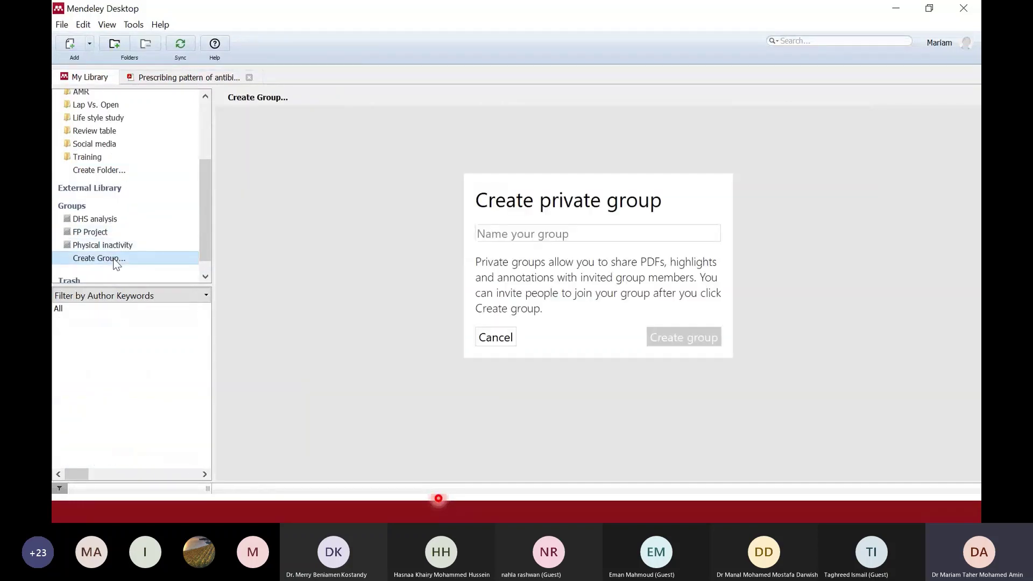
{"action": "left_click", "coordinate": [595, 237]}
{"action": "type", "text": "Training"}
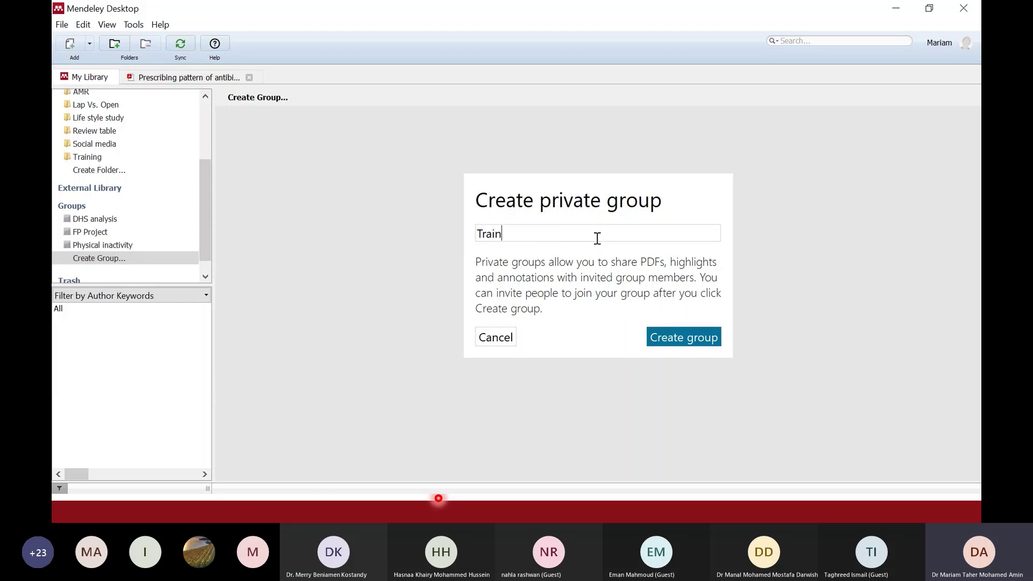
{"action": "left_click", "coordinate": [662, 337]}
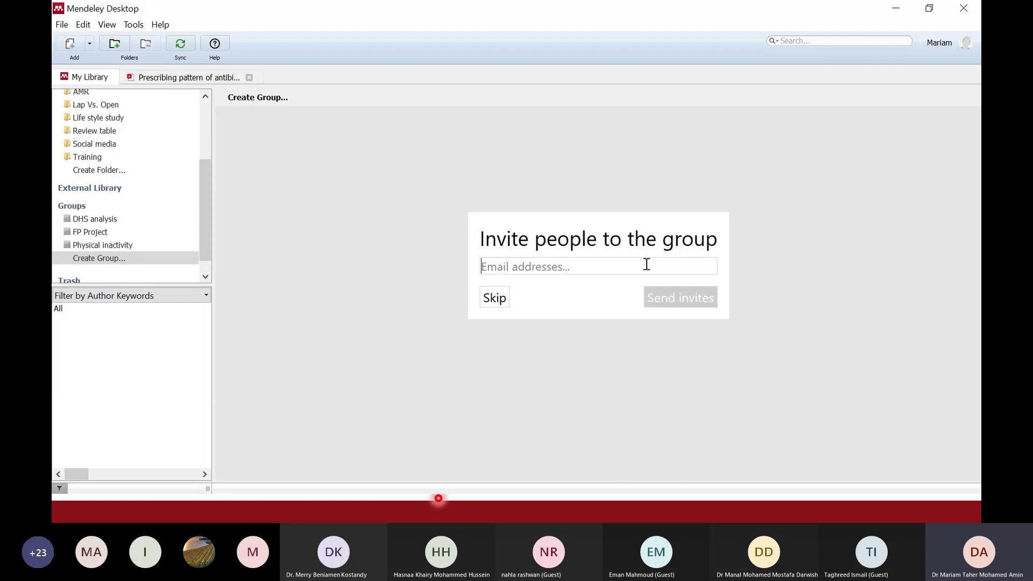
{"action": "left_click", "coordinate": [495, 296]}
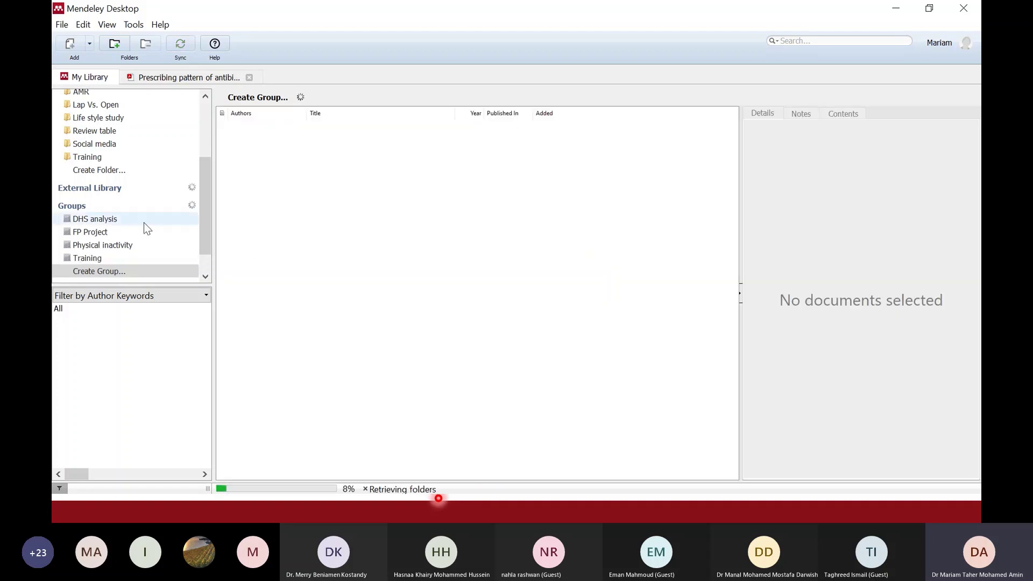
Add the paper on antibiotic prescribing in Kathmandu valley from the Training folder to the Training group, and display that group.
{"action": "left_click", "coordinate": [89, 158]}
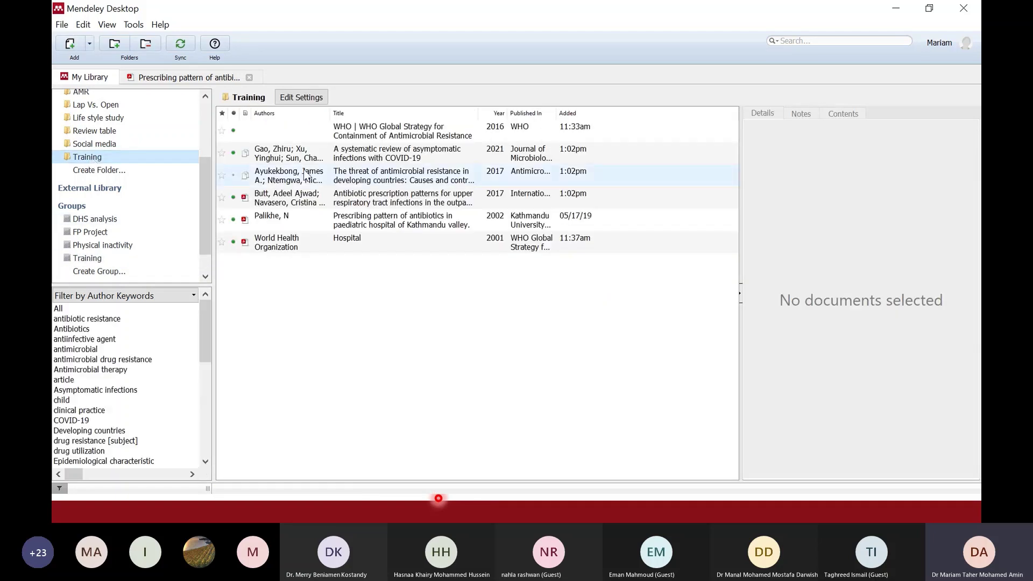
{"action": "left_click", "coordinate": [328, 220]}
{"action": "left_click_drag", "start_coordinate": [328, 220], "coordinate": [105, 260]}
{"action": "left_click", "coordinate": [106, 260]}
Open the PDF of the paper in the Training group and sync the library.
{"action": "left_click", "coordinate": [473, 137]}
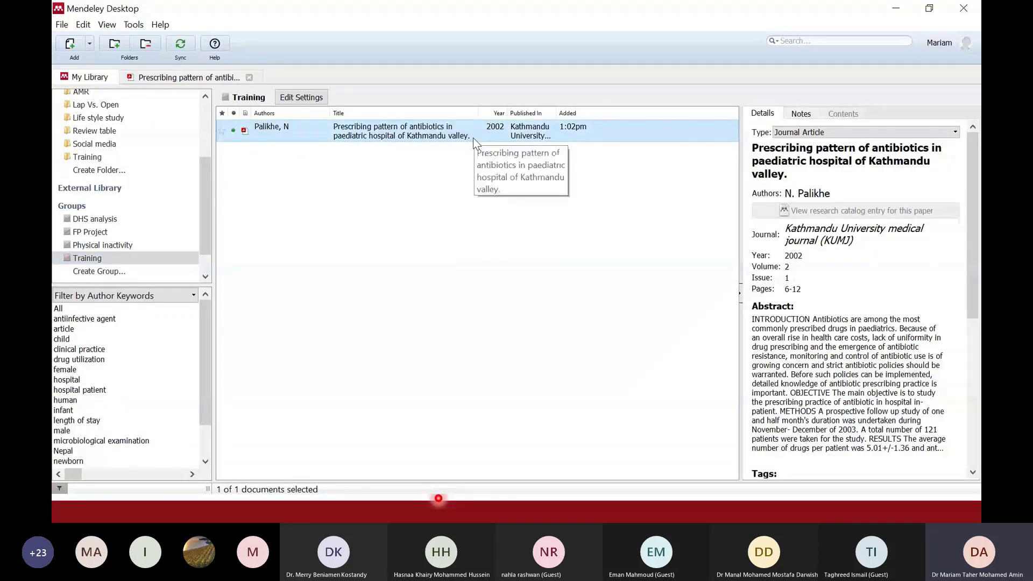
{"action": "double_click", "coordinate": [473, 137]}
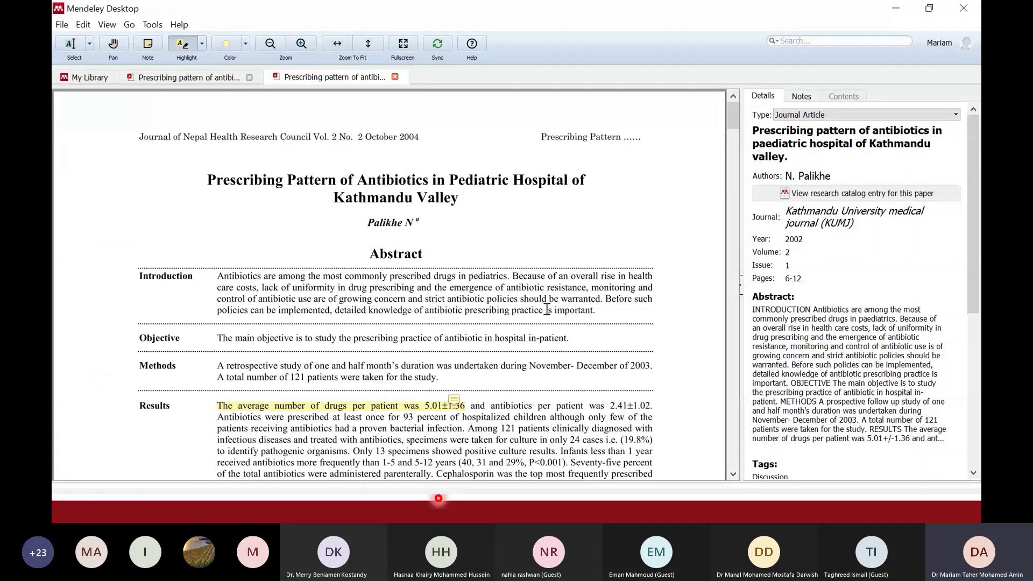
{"action": "left_click", "coordinate": [439, 49]}
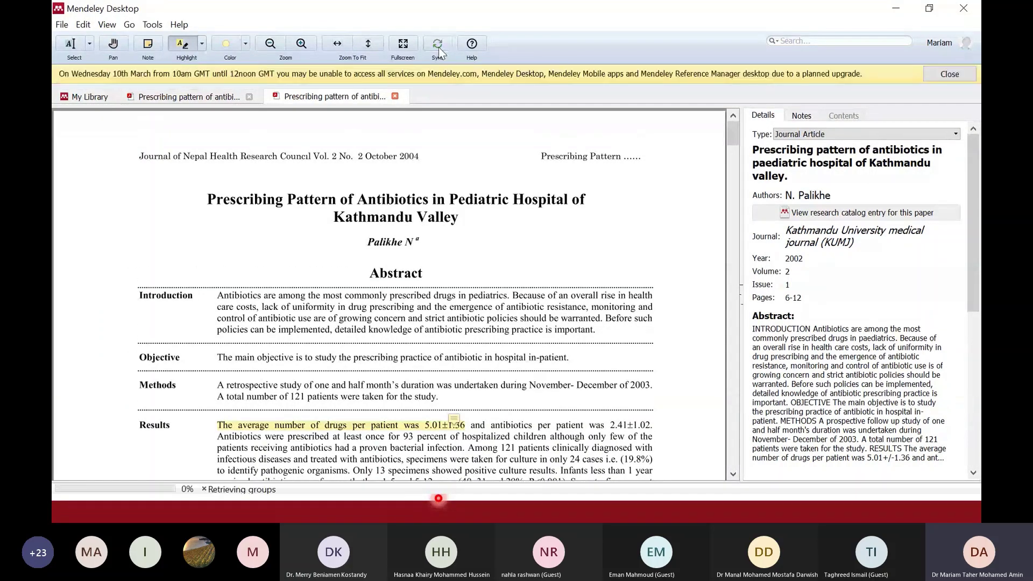